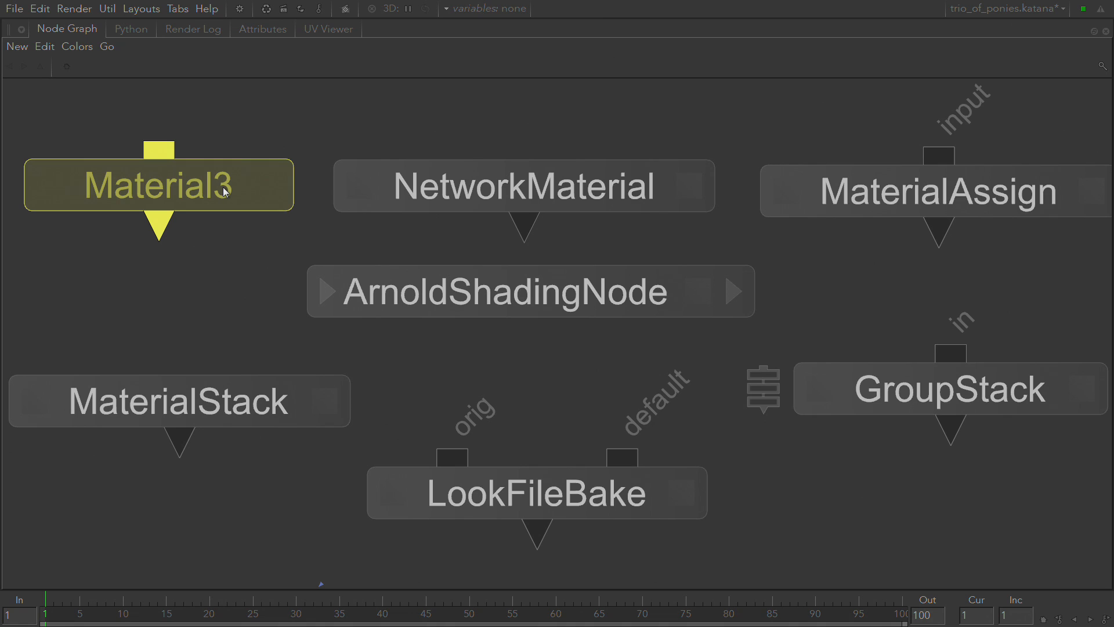
left_click(531, 186)
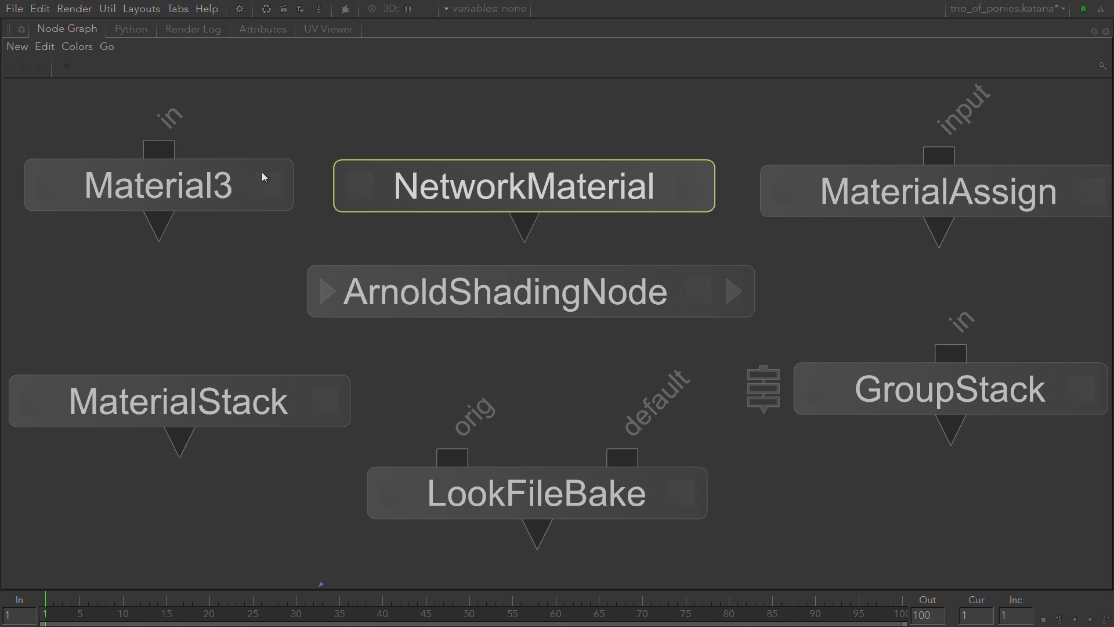
left_click(239, 189)
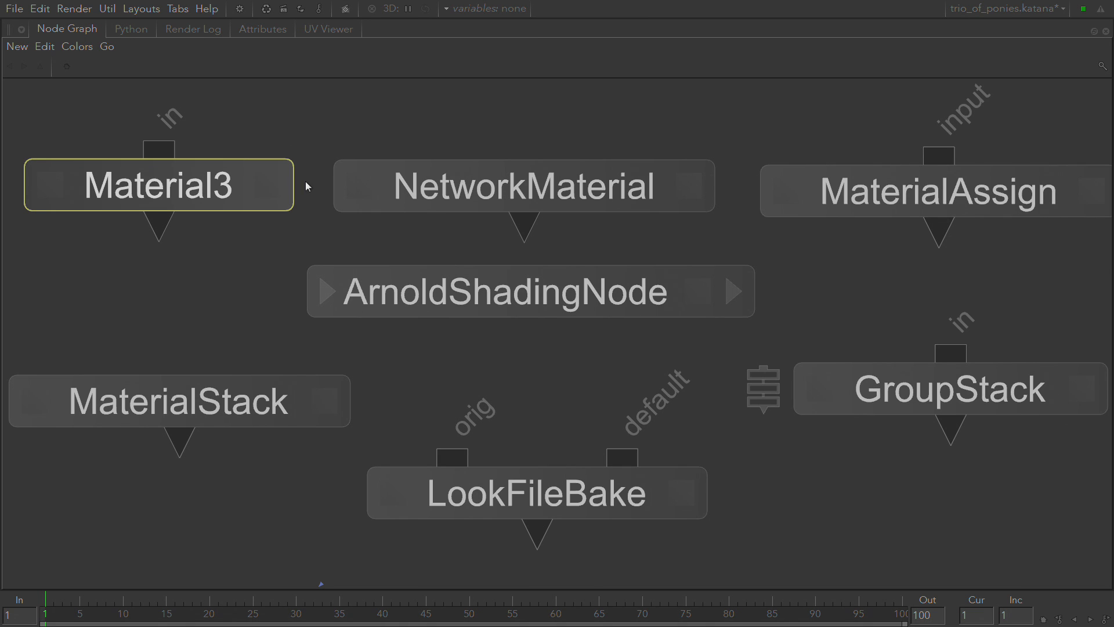
left_click(428, 179)
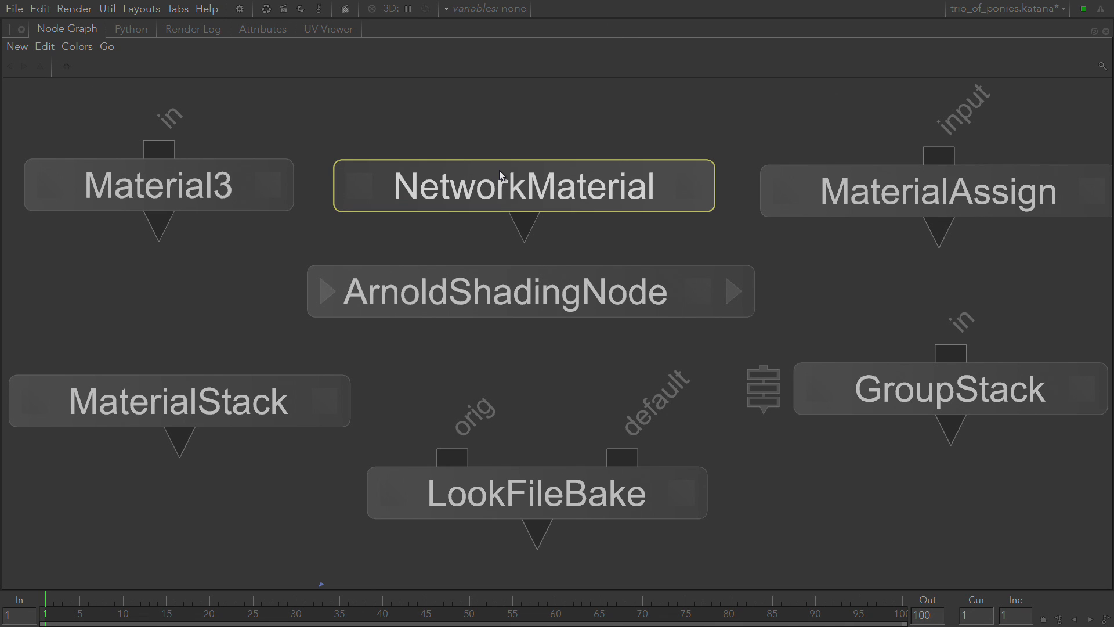
left_click(200, 209)
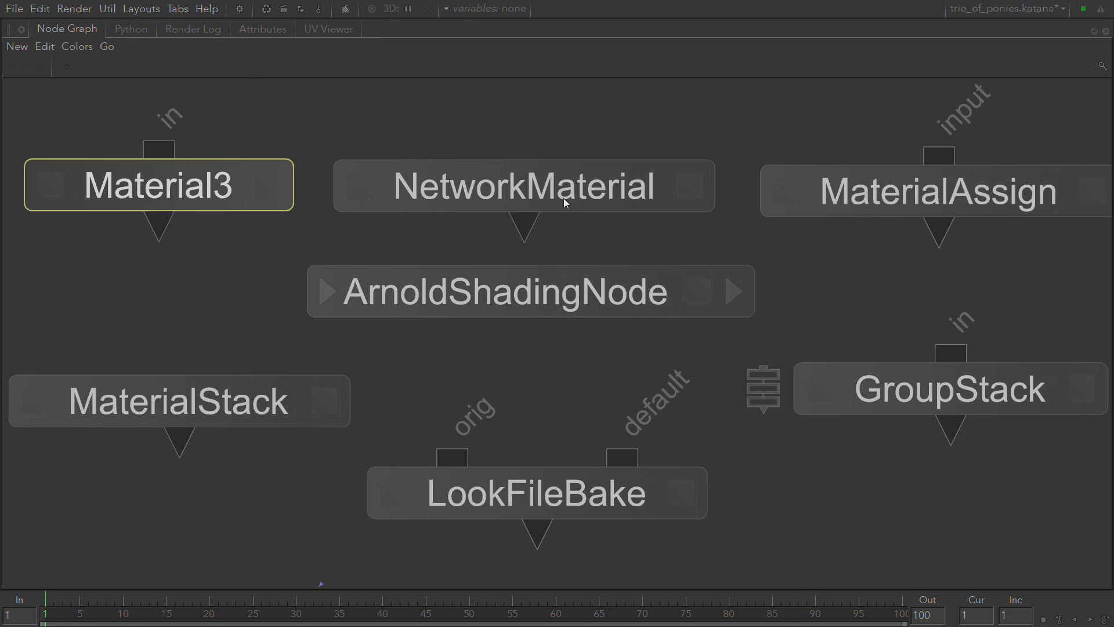
Open the MaterialAssign node for editing and viewing, and examine its parameters and scene graph output
left_click(831, 200)
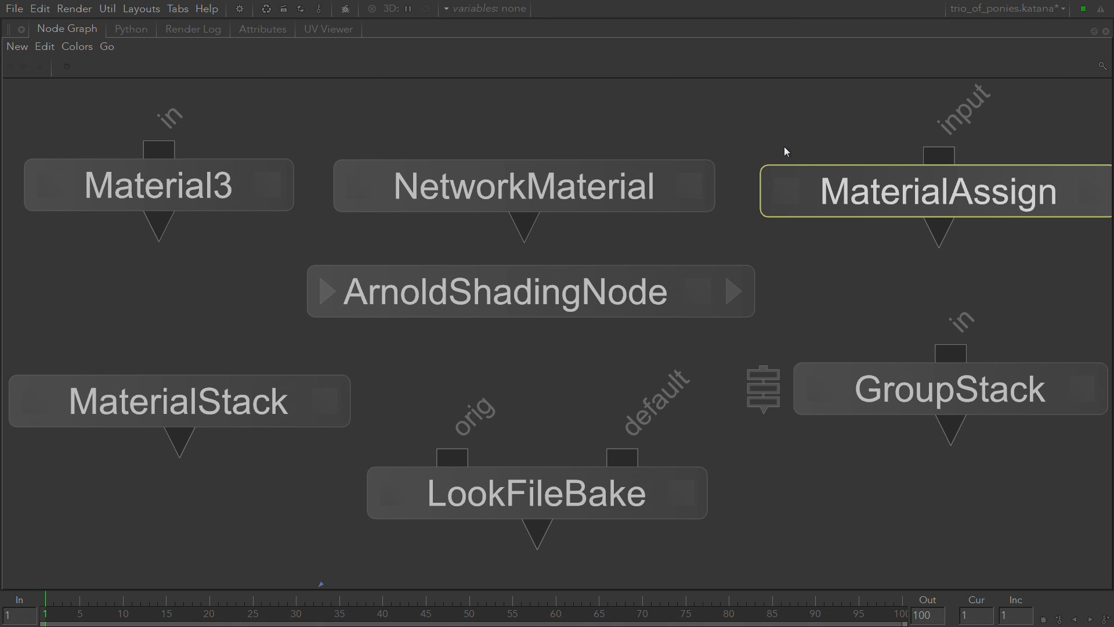
middle_click_drag(799, 124, 771, 124)
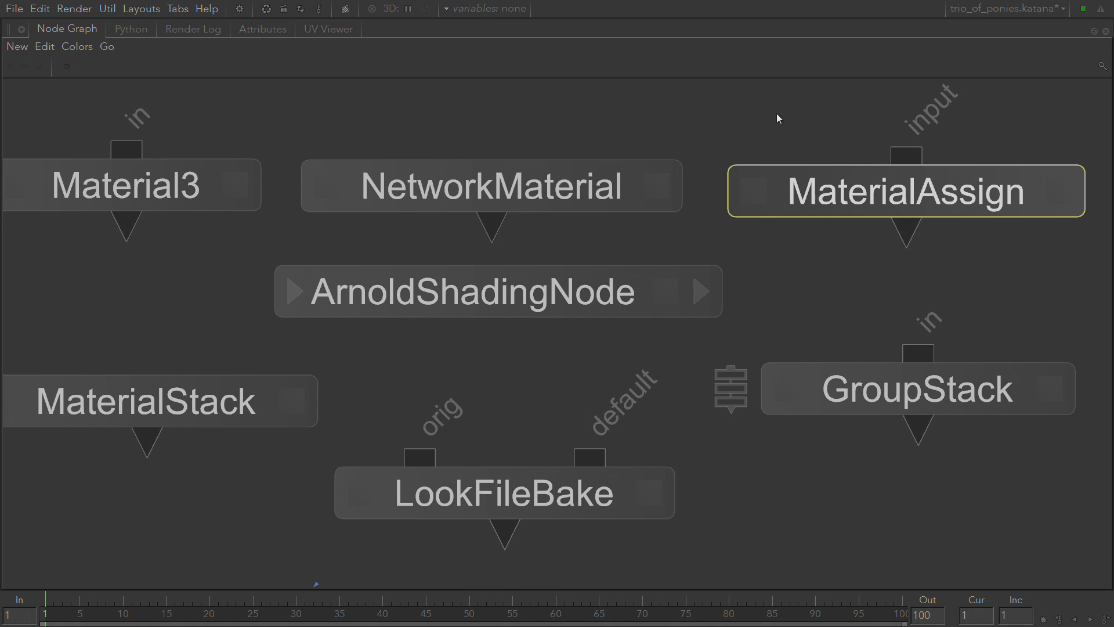
double_click(843, 199)
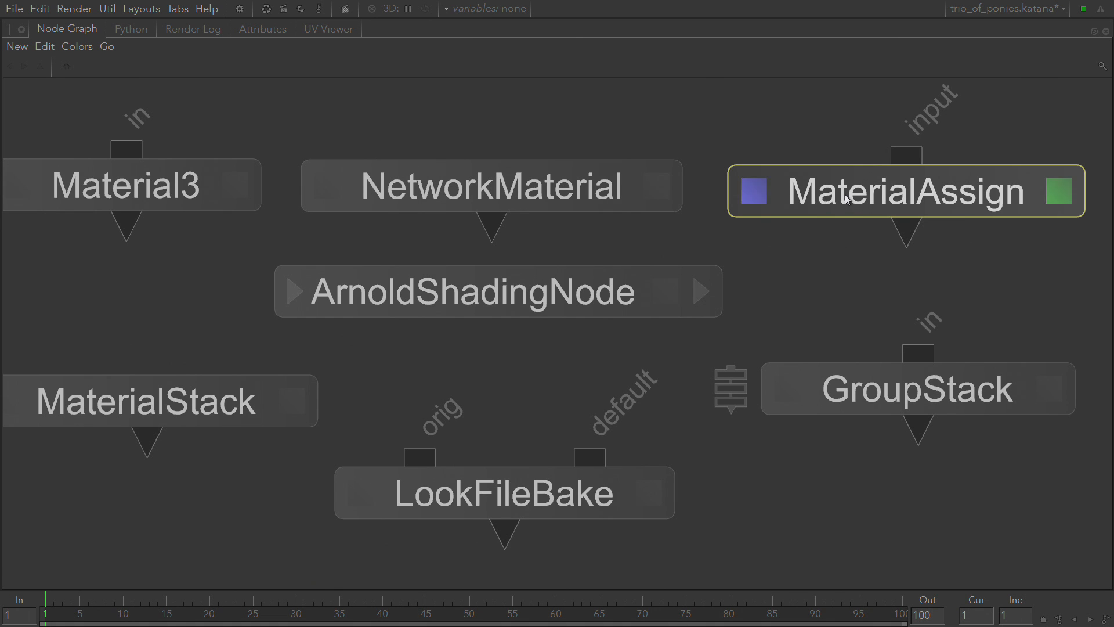
key("space")
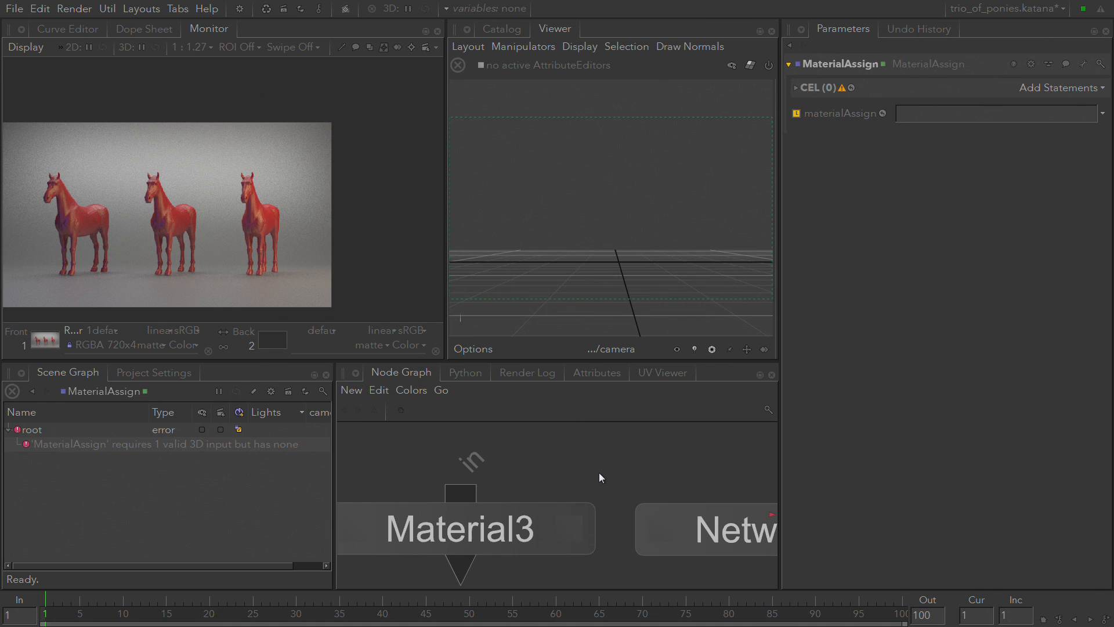
scroll(650, 461, "down", 6)
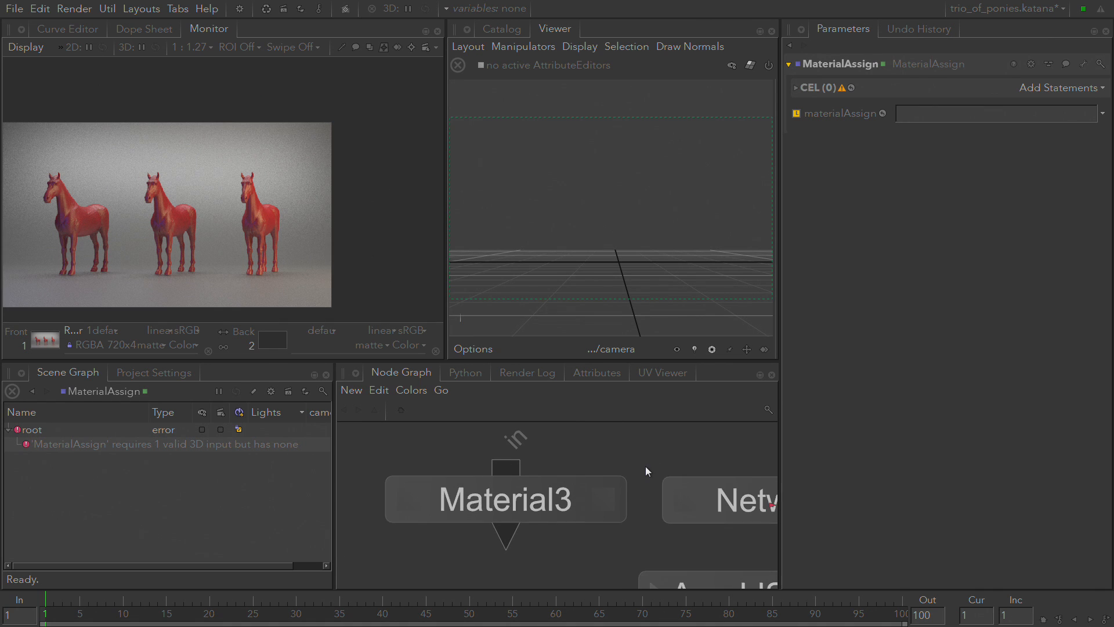
key("space")
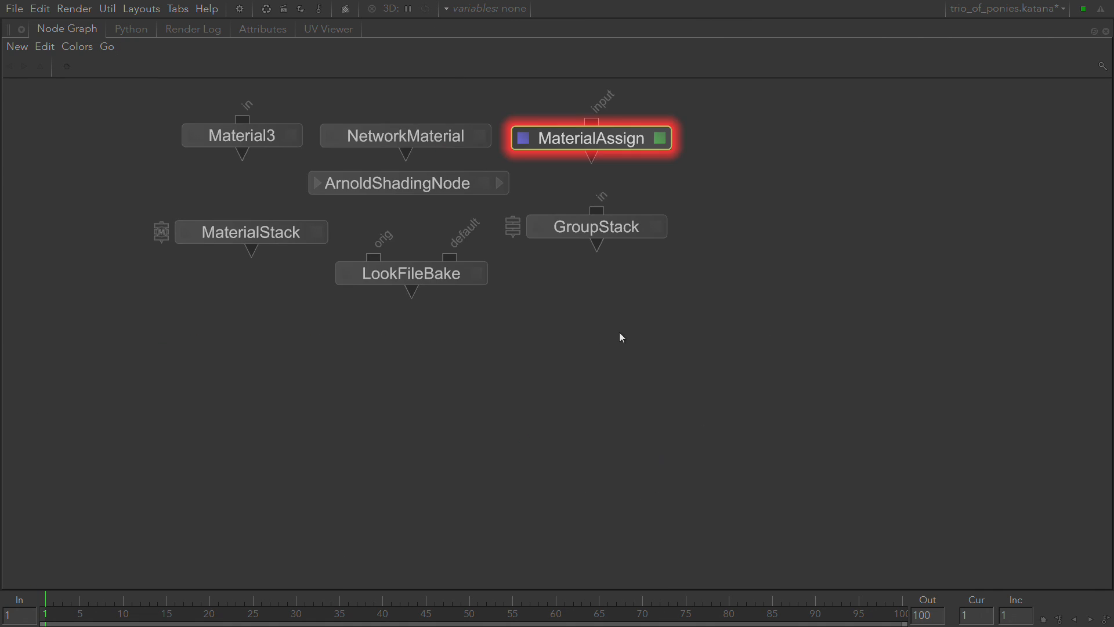
left_click_drag(617, 348, 708, 453)
middle_click_drag(556, 179, 608, 334)
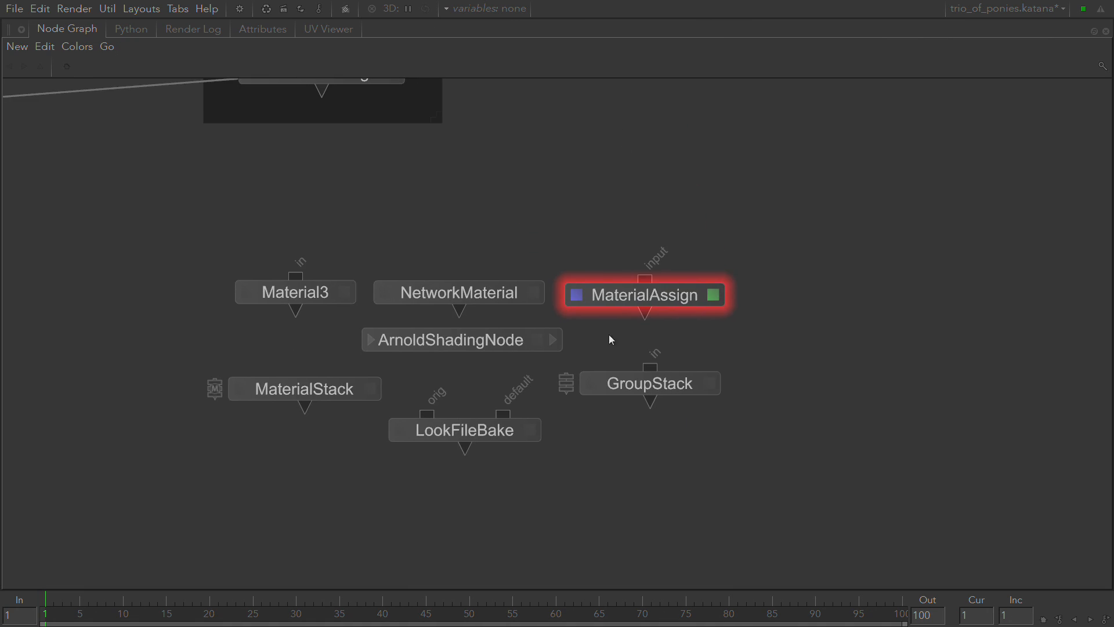
scroll(614, 302, "up", 3)
middle_click_drag(531, 429, 704, 335)
mouse_move(787, 202)
left_mouse_down()
mouse_move(804, 182)
mouse_move(802, 203)
left_mouse_up()
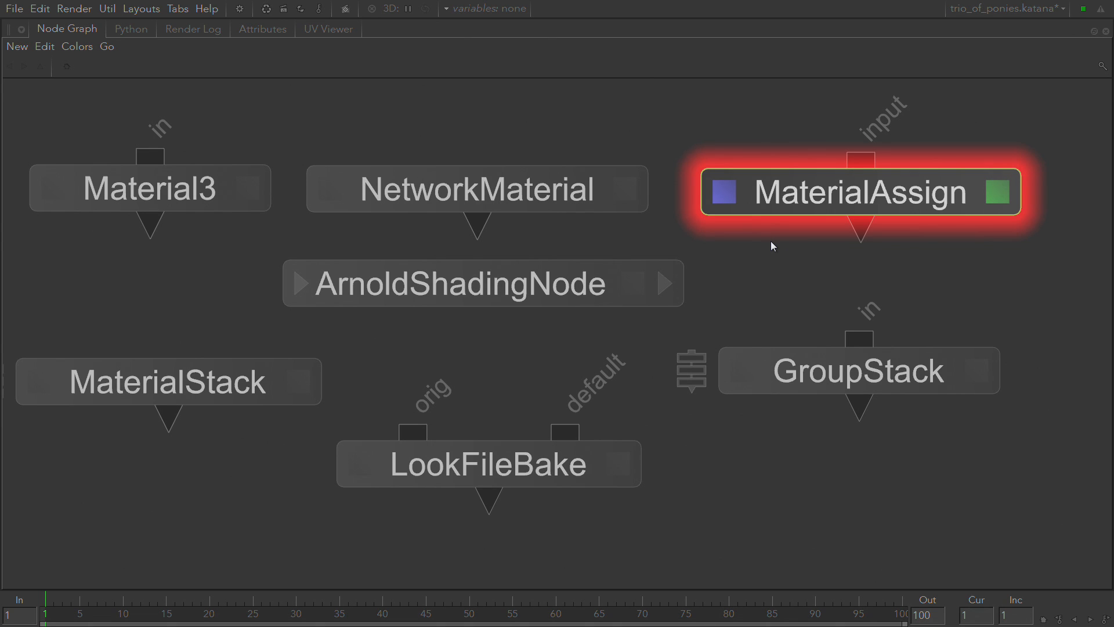
left_click(598, 284)
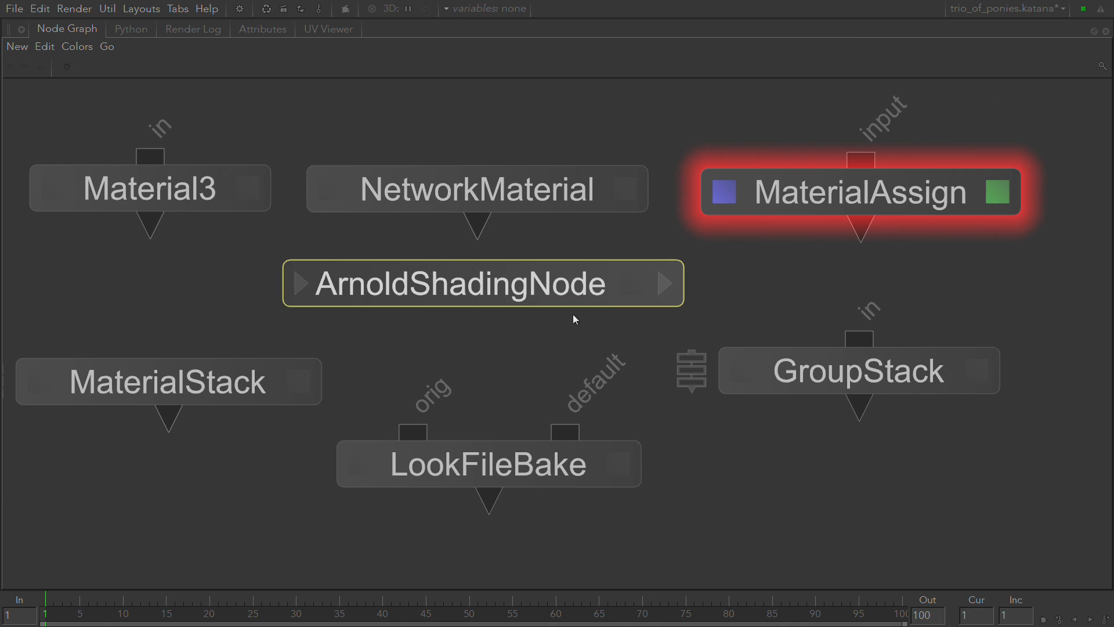
left_click(532, 474)
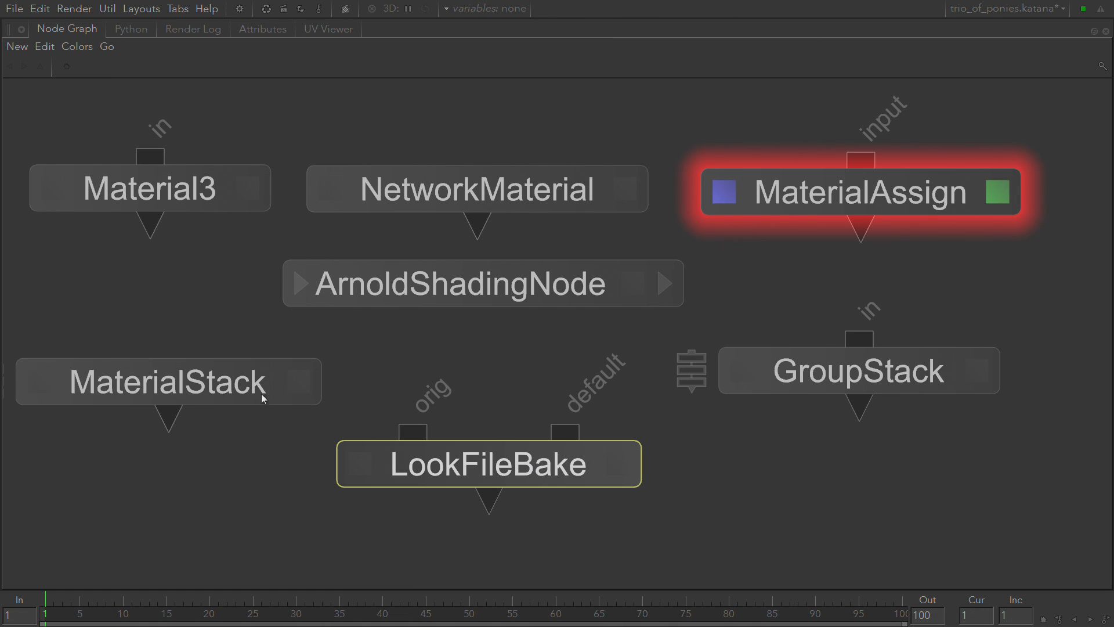
key("Tab")
left_click_drag(270, 360, 851, 392)
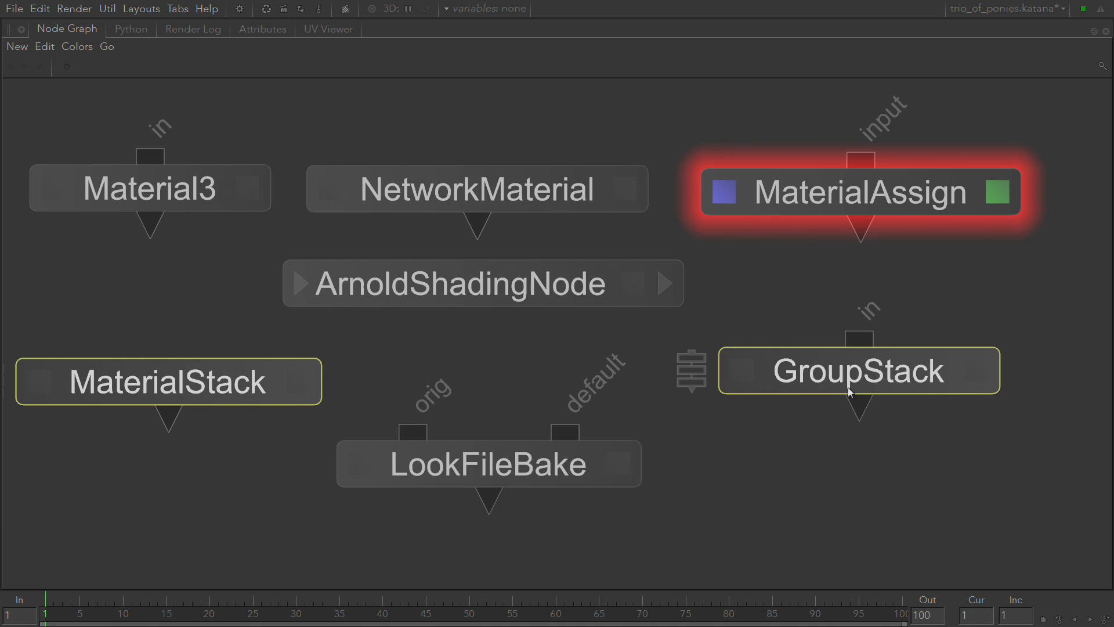
left_click(834, 458)
left_click(128, 390)
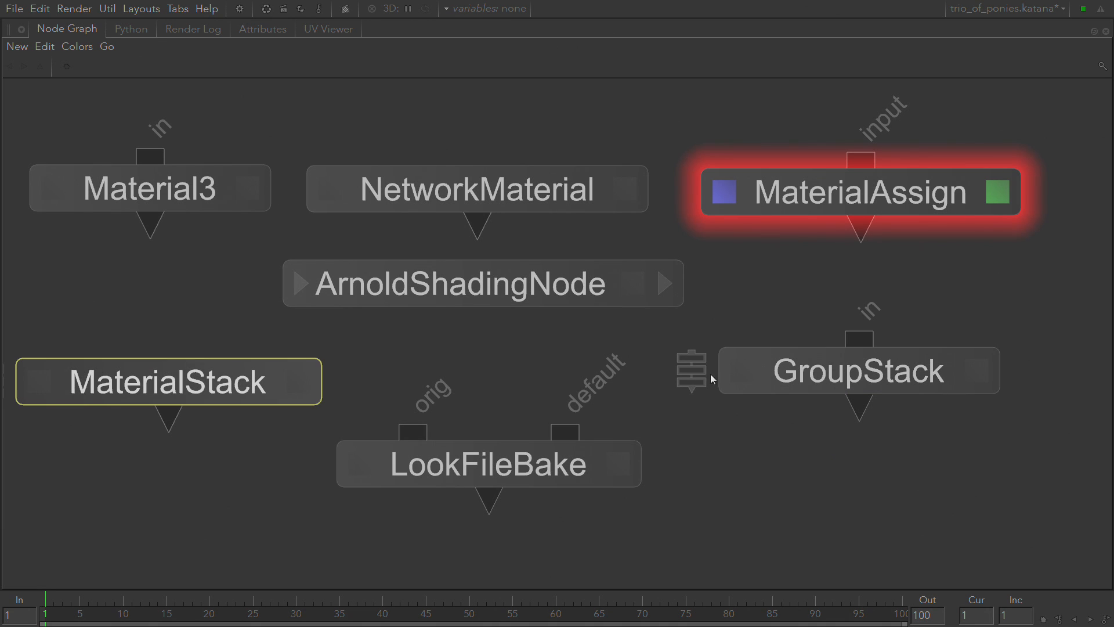
left_click(757, 378)
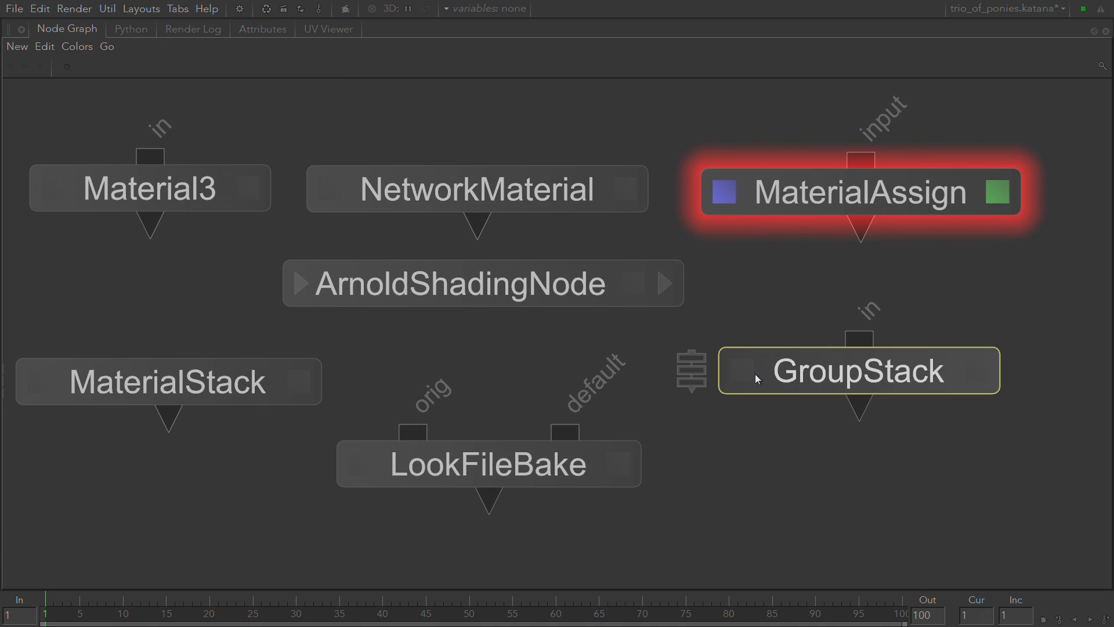
left_click(219, 400)
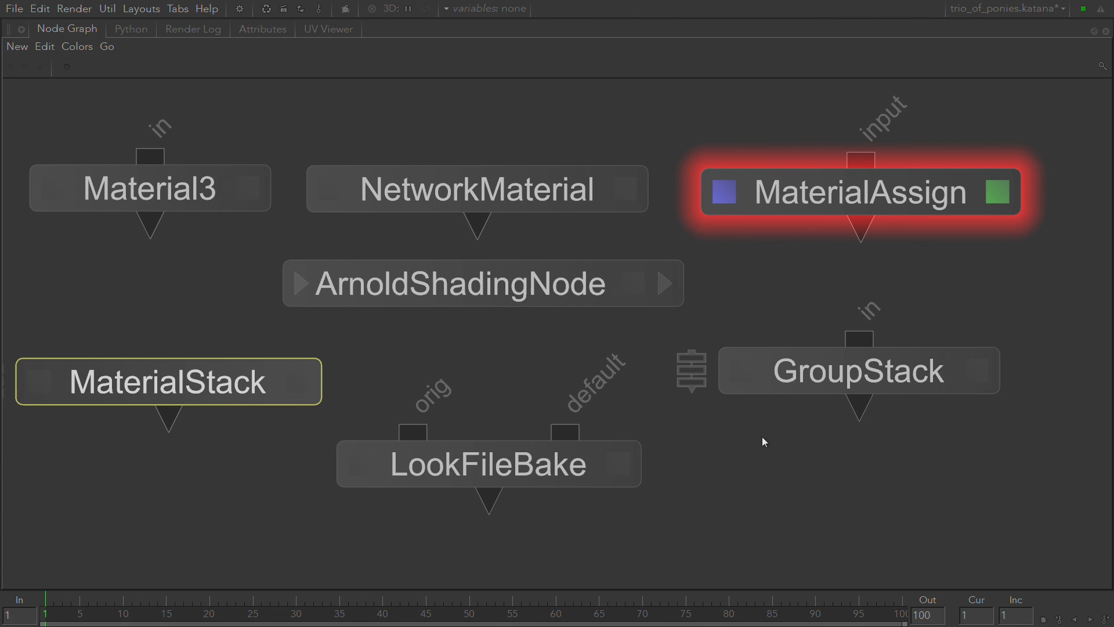
Add a GroupMerge node and place it directly below the GroupStack node
left_click(764, 472)
key("Tab")
type("gr")
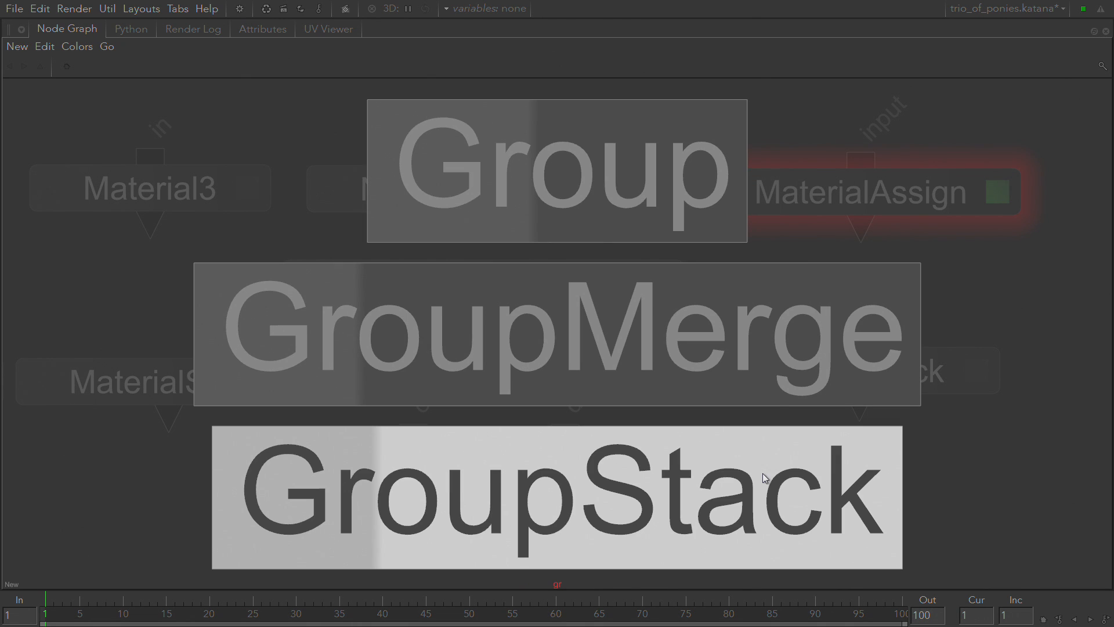
left_click(796, 296)
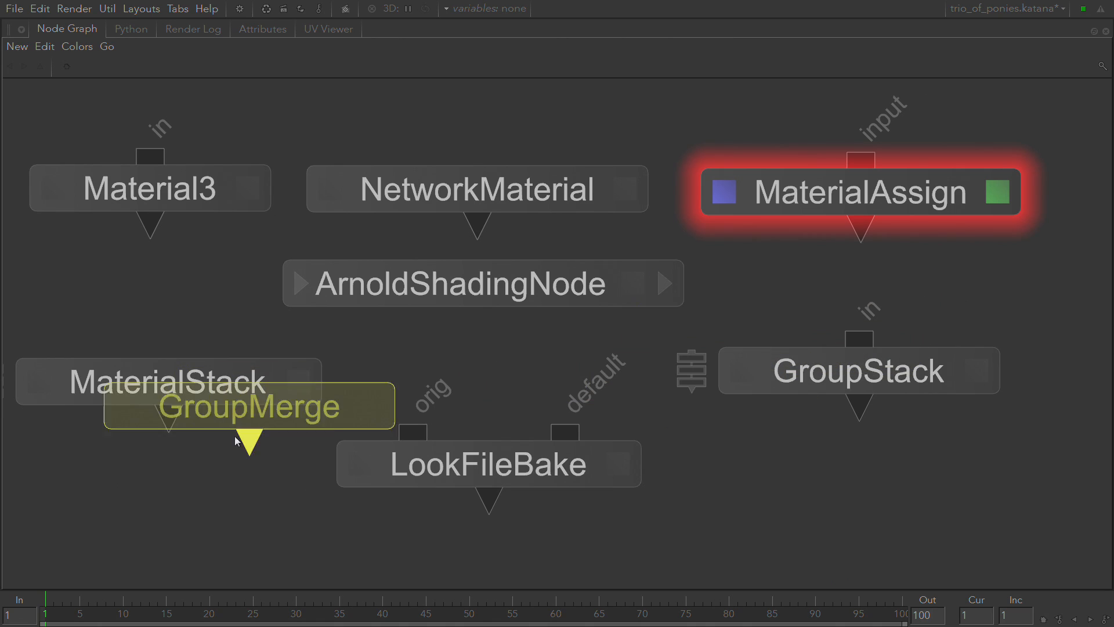
left_click(182, 498)
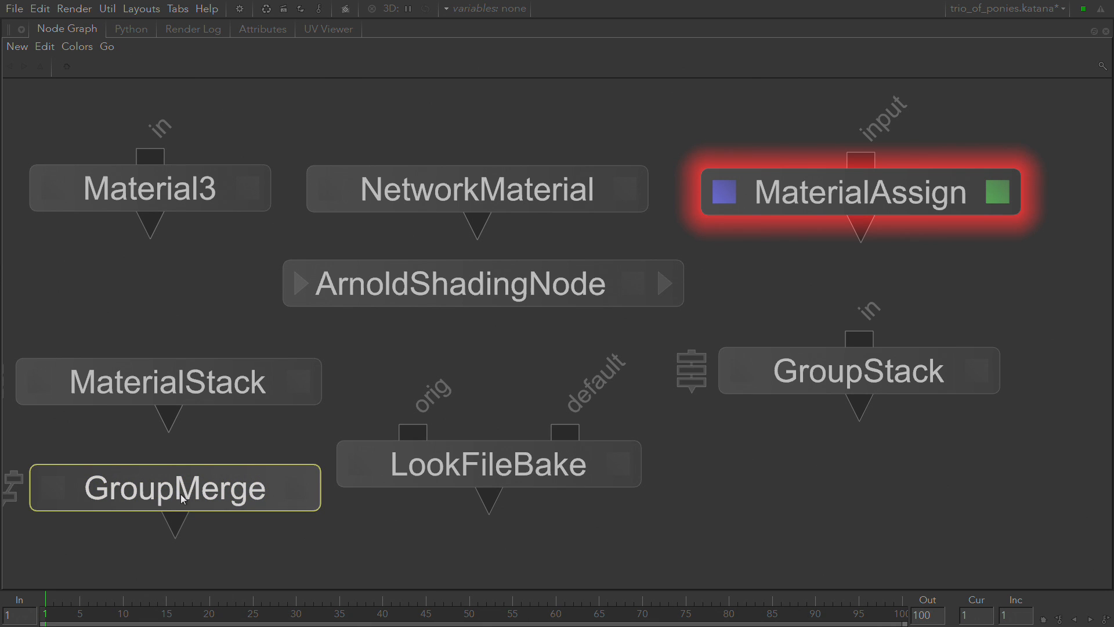
left_click_drag(182, 498, 832, 474)
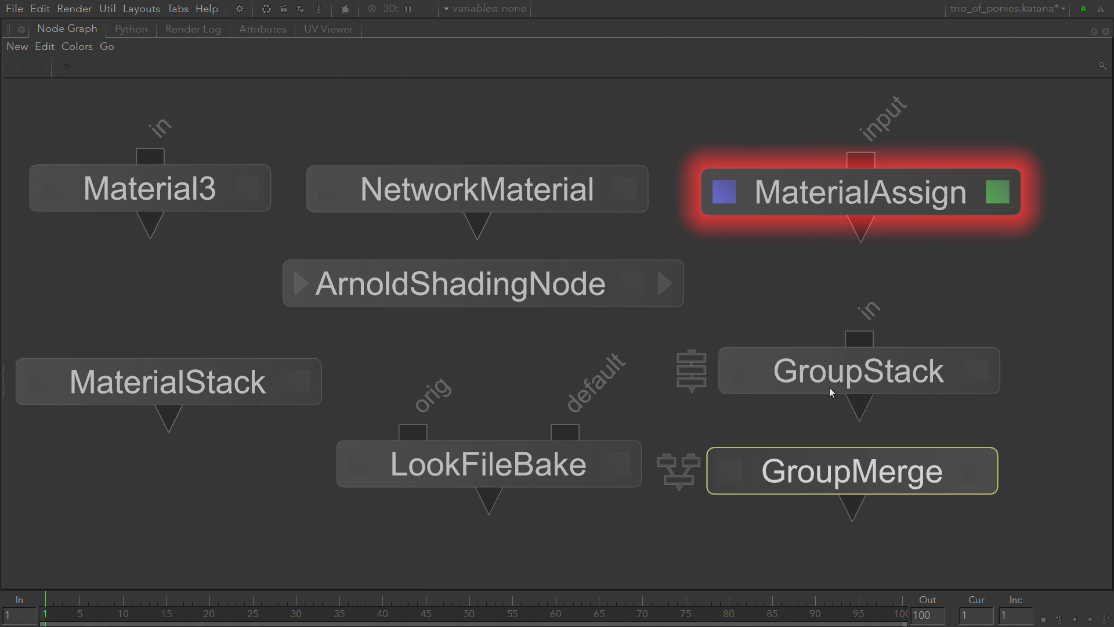
left_click(897, 387)
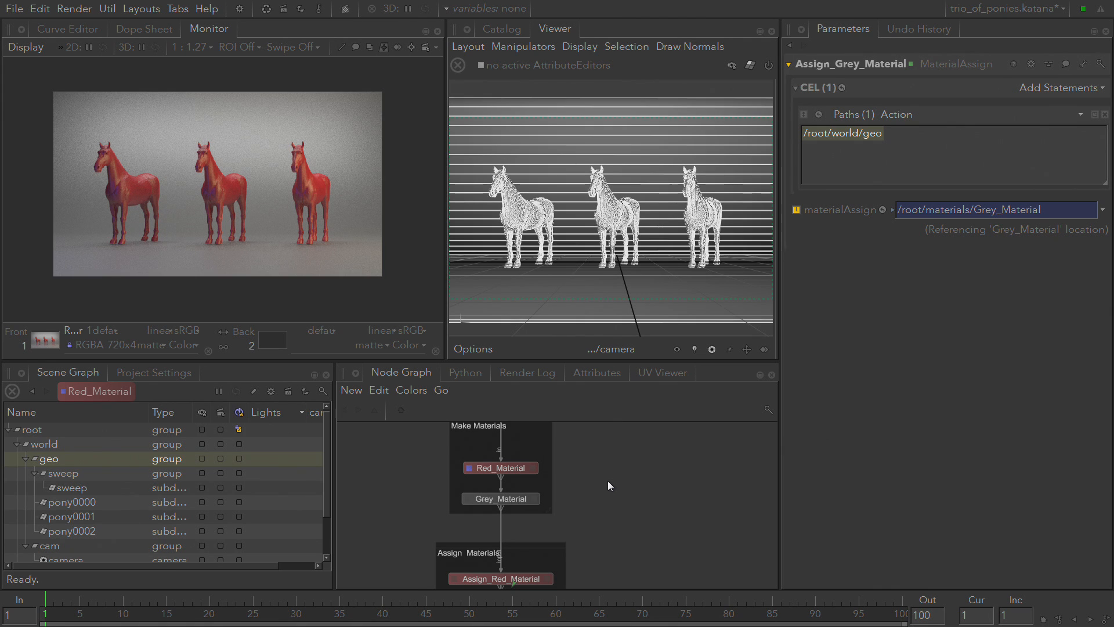
Add a Material node beside the Make Materials group and connect its input to the Merge node's output
middle_click_drag(626, 445, 577, 554)
key("Tab")
type("mater")
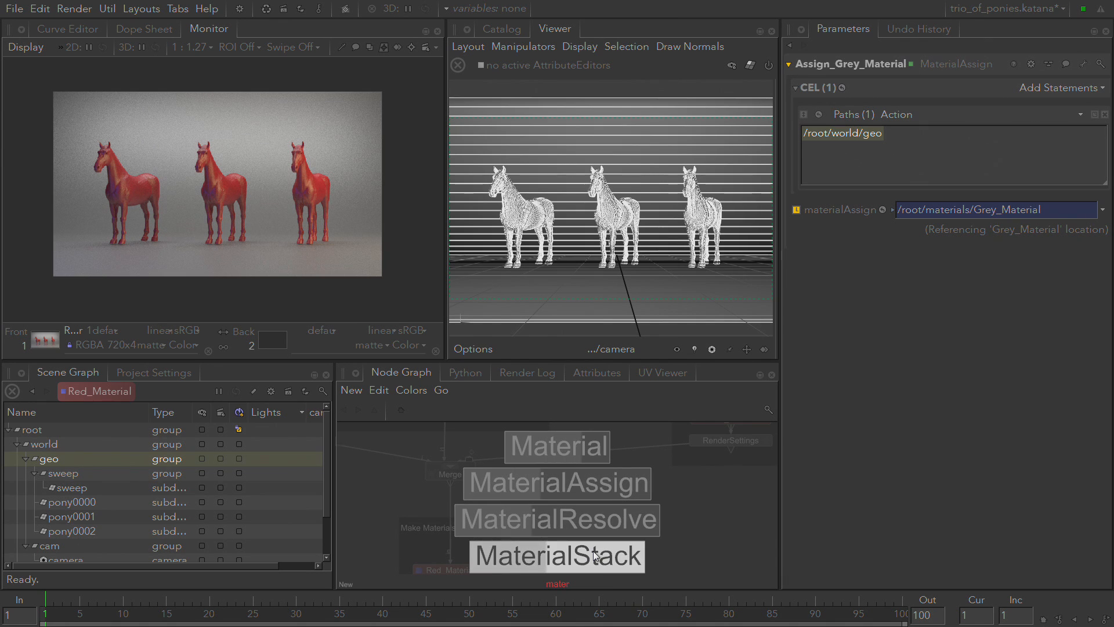
left_click(575, 451)
left_click(596, 546)
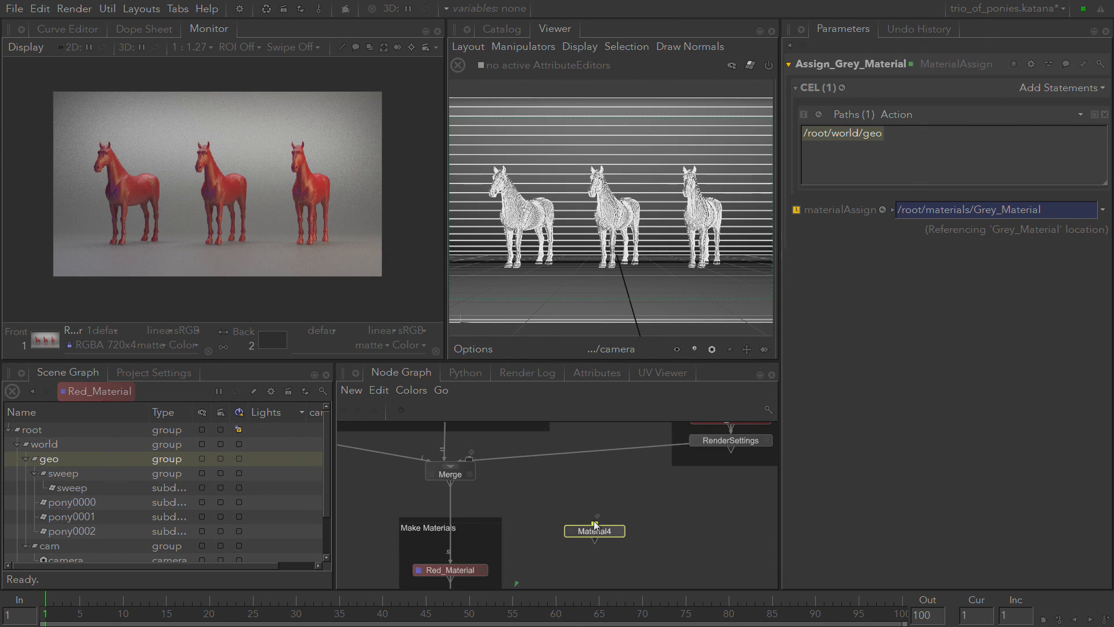
left_click_drag(595, 523, 452, 482)
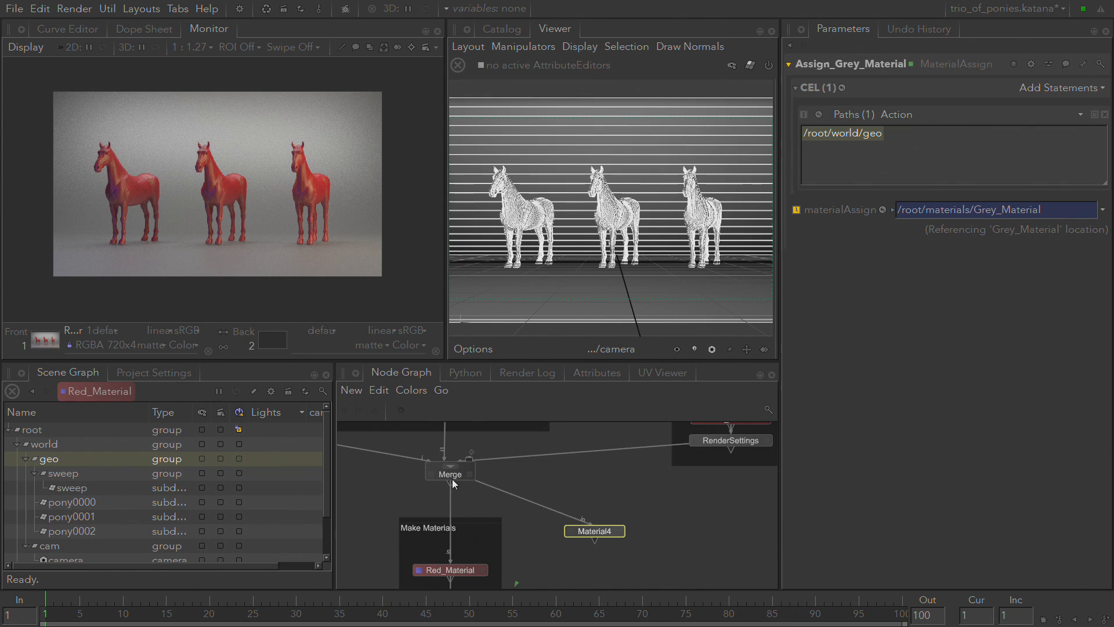
Set the new Material node as edited and viewed, and select its location under materials in the scene graph
double_click(601, 534)
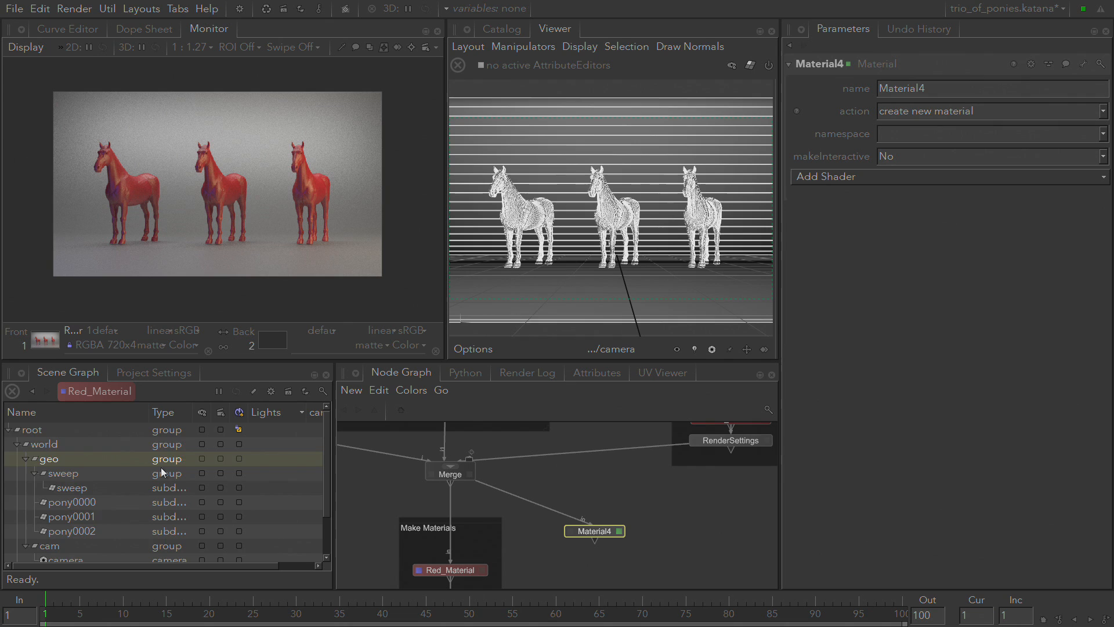
scroll(161, 470, "down", 1)
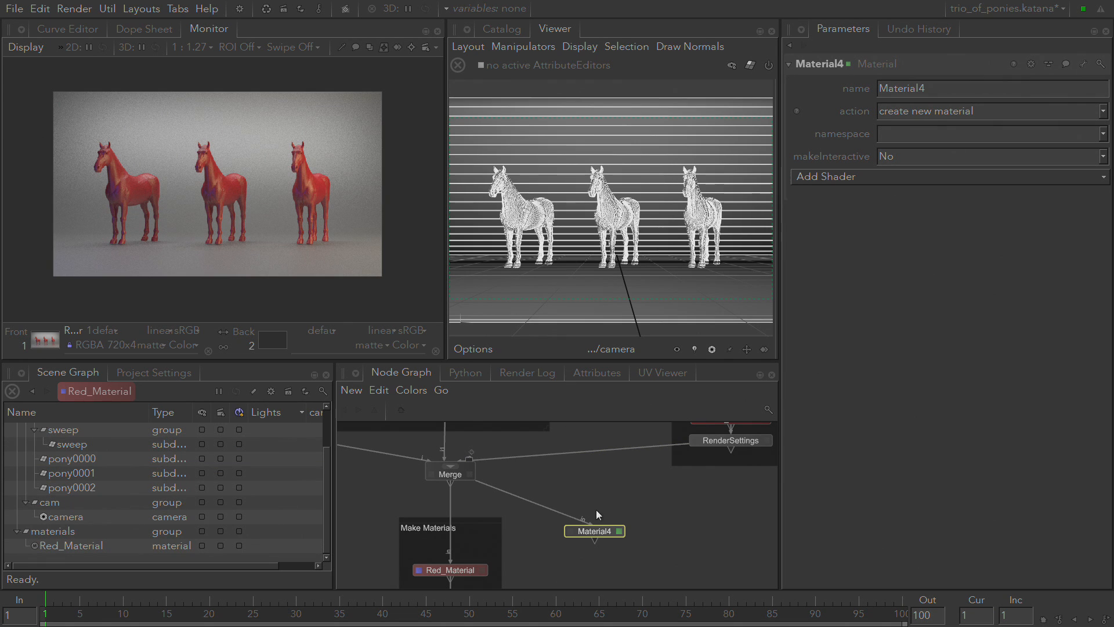
key("v")
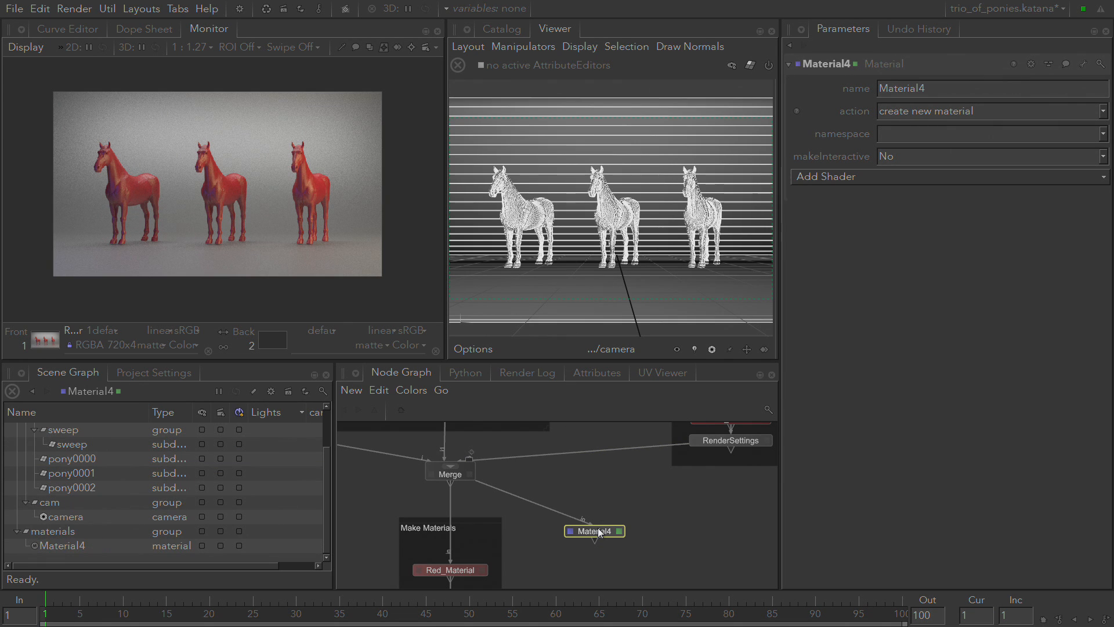
left_click(92, 549)
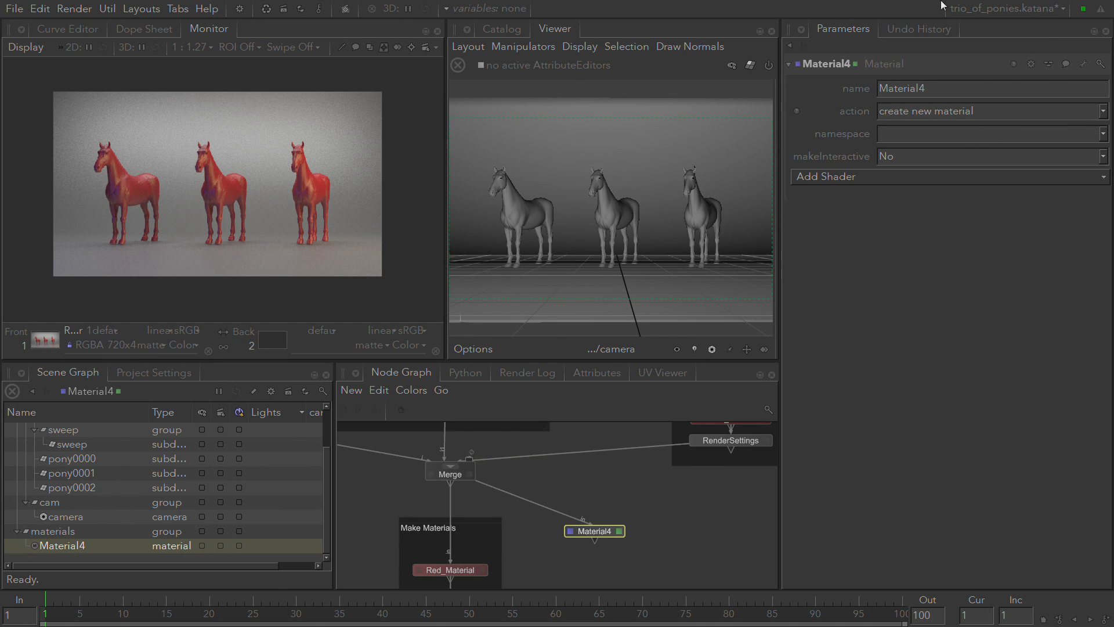
Rename the new Material node to my_material and select its renamed location in the scene graph
double_click(942, 89)
type("my_material")
key("Return")
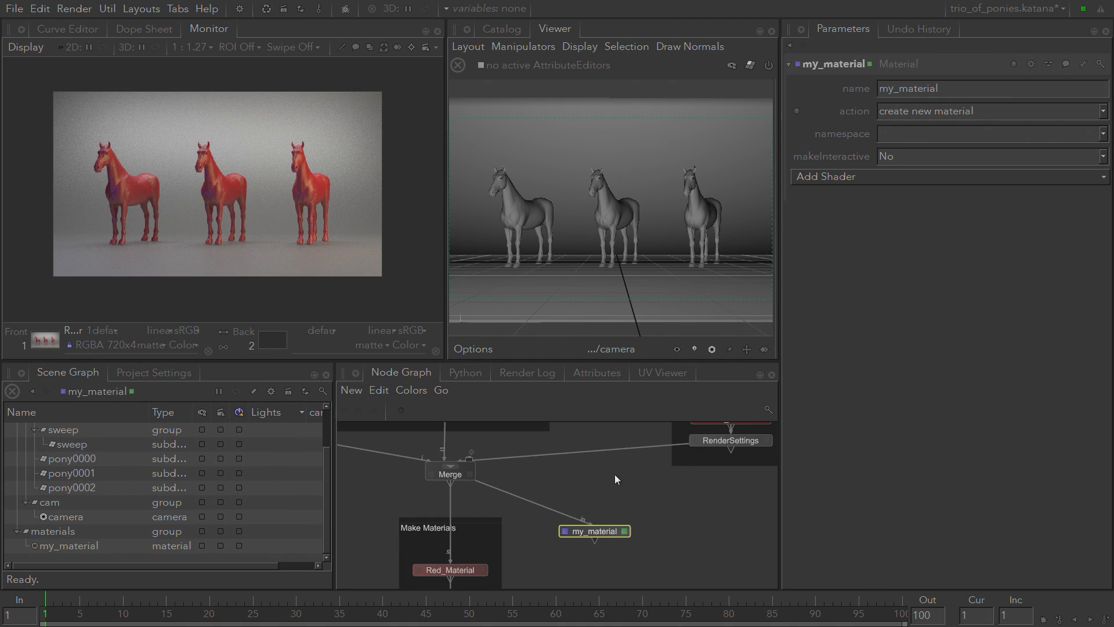
left_click(82, 549)
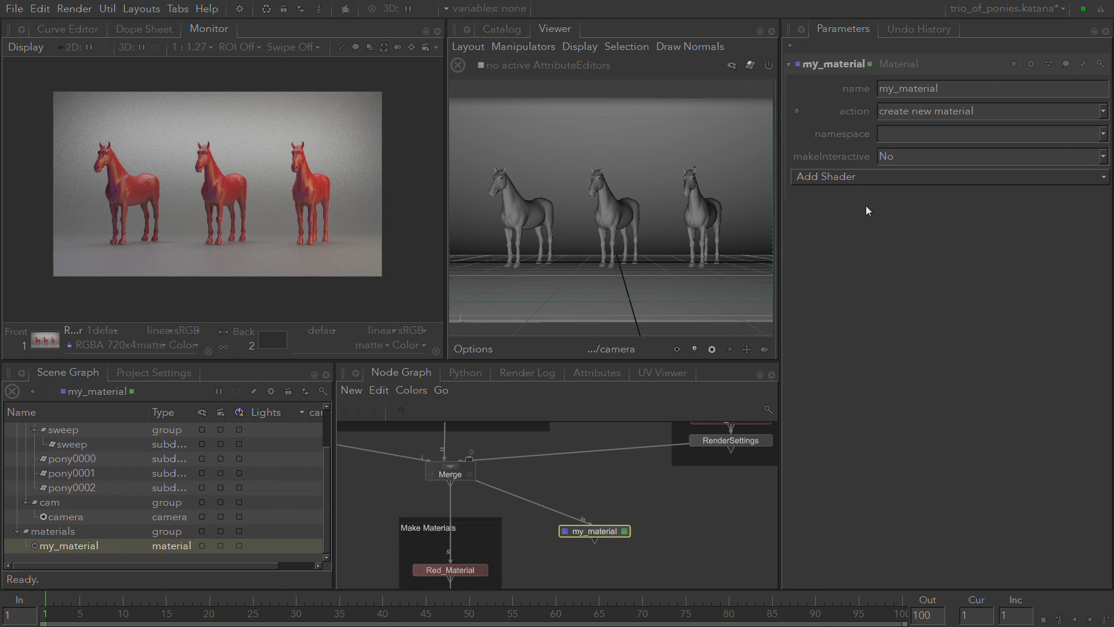
Add an arnold surface, a dl Surface and a vray surface shader to my_material
left_click(875, 177)
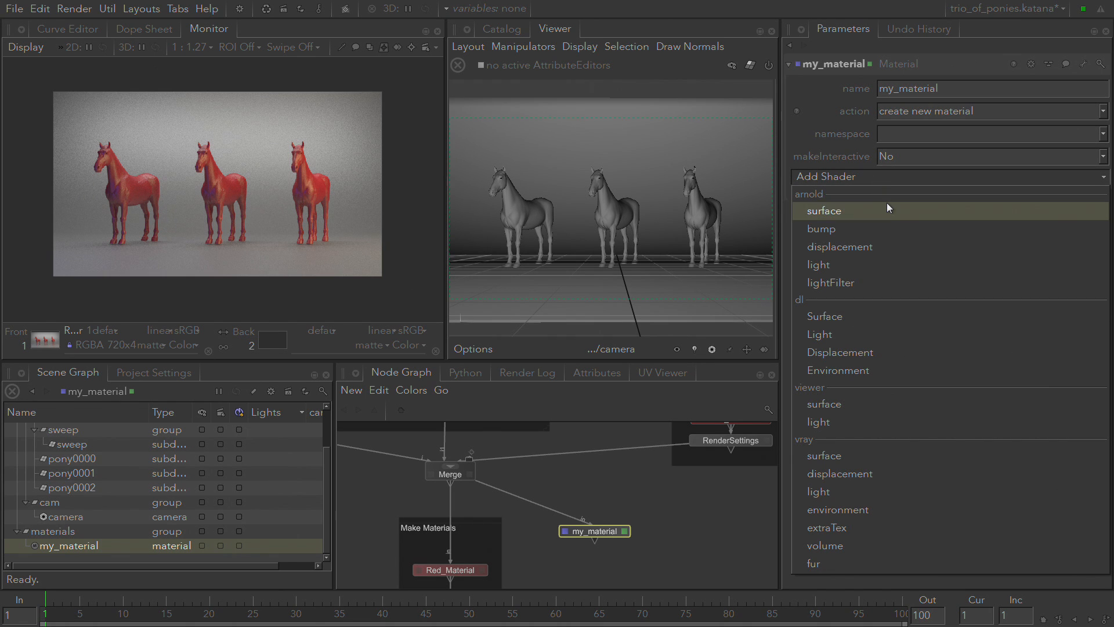
left_click(886, 205)
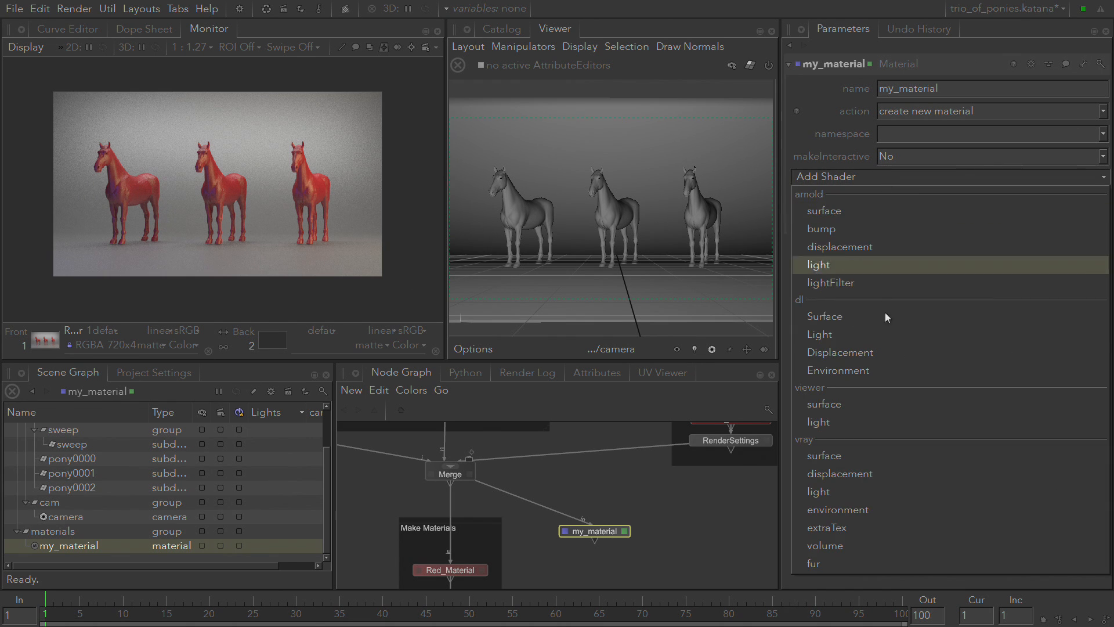
left_click(891, 317)
left_click(861, 177)
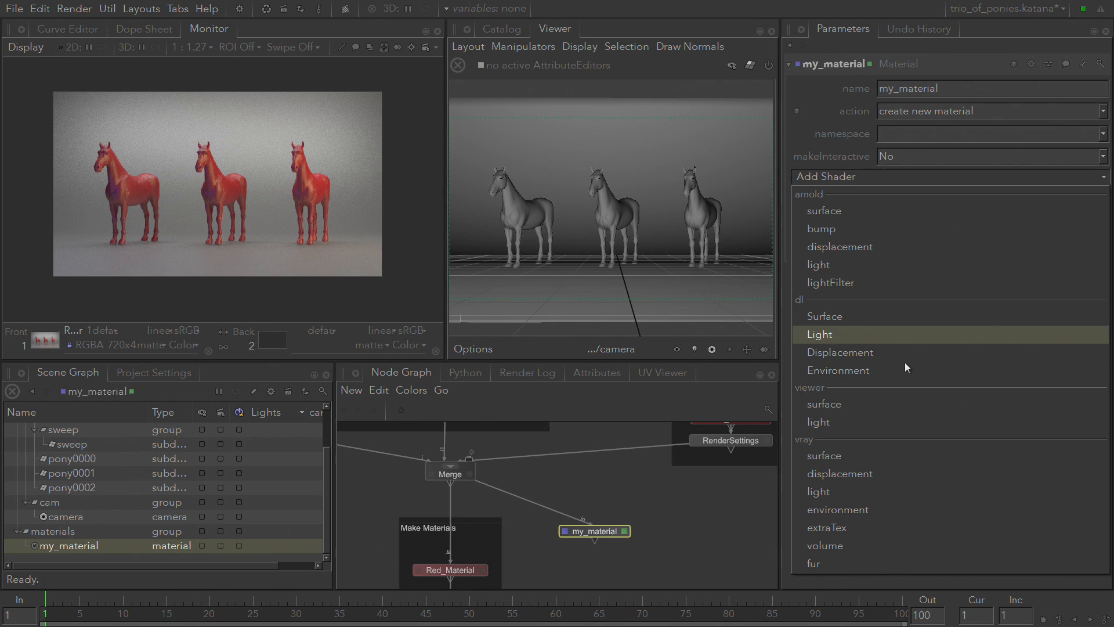
left_click(897, 451)
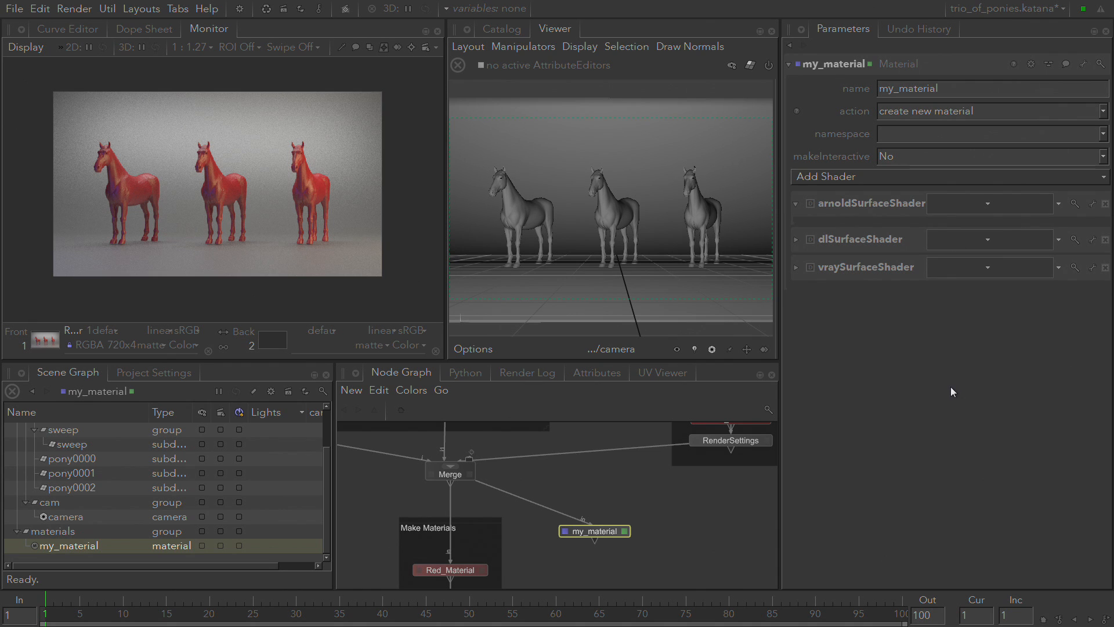
Set my_material's arnoldSurfaceShader to standard and collapse its shader parameters
left_click(981, 204)
type("sta")
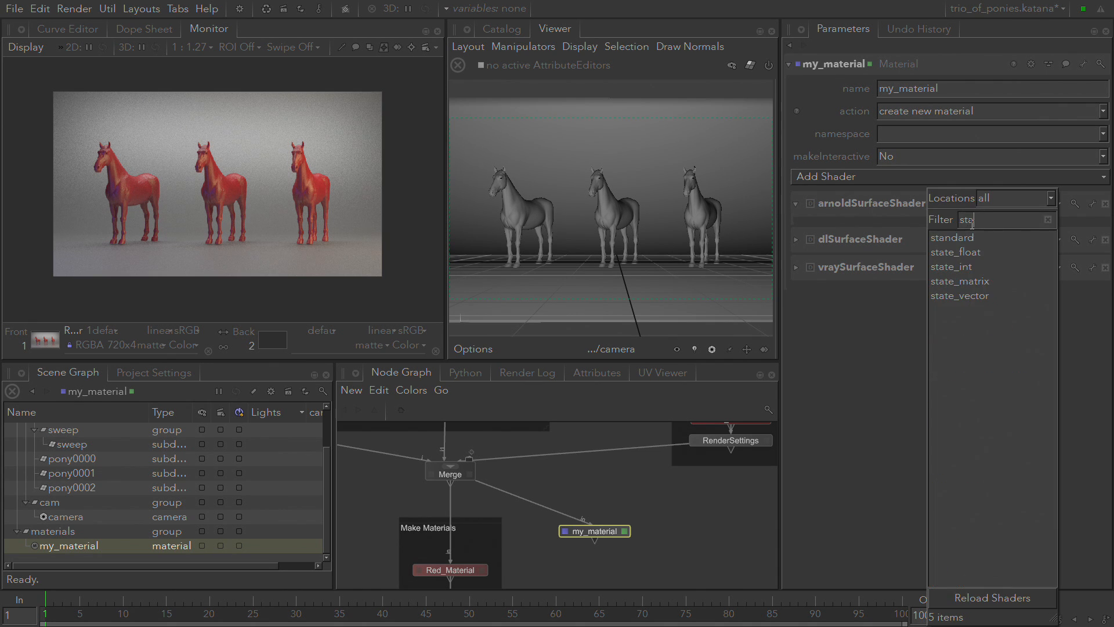
left_click(973, 237)
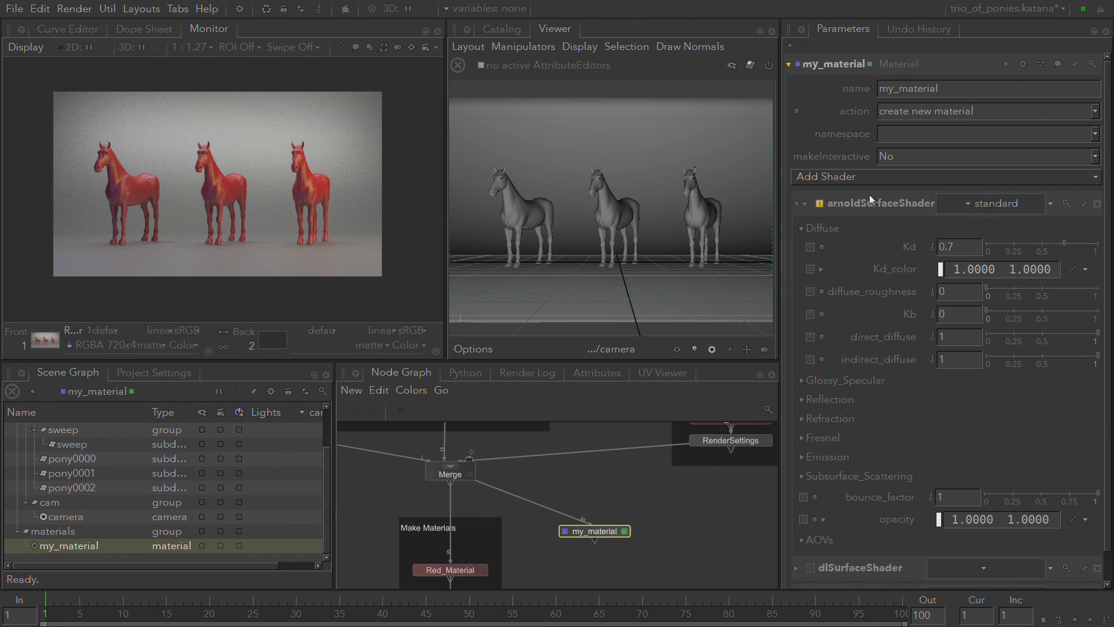
left_click(804, 204)
Set the dlSurfaceShader to _3DelightMaterial and the vraySurfaceShader to VRayMtl
left_click(966, 234)
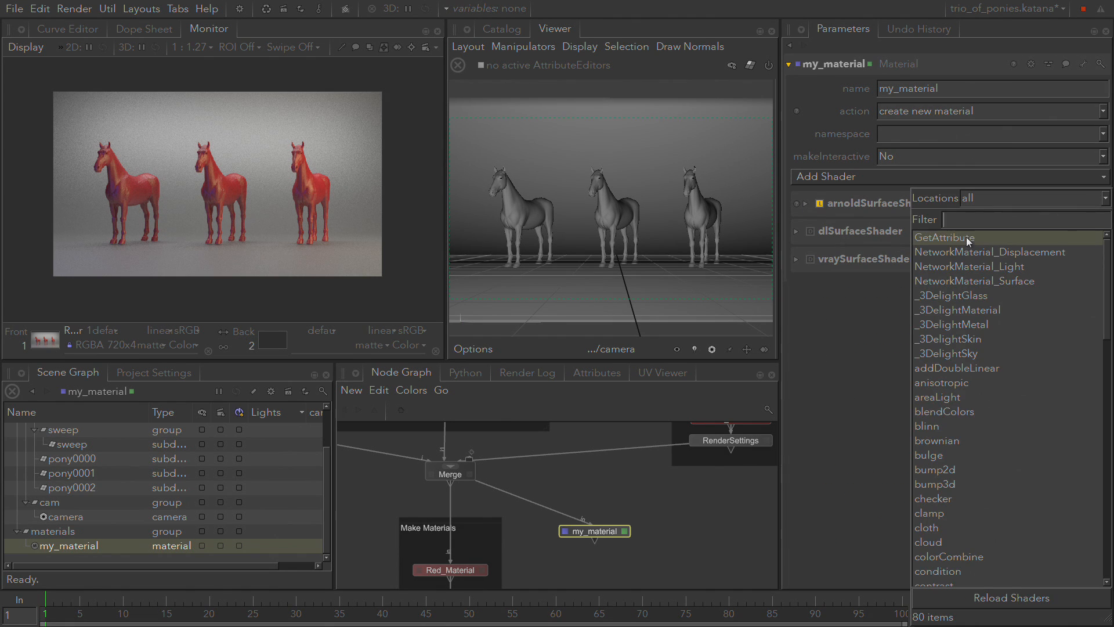
type("3de")
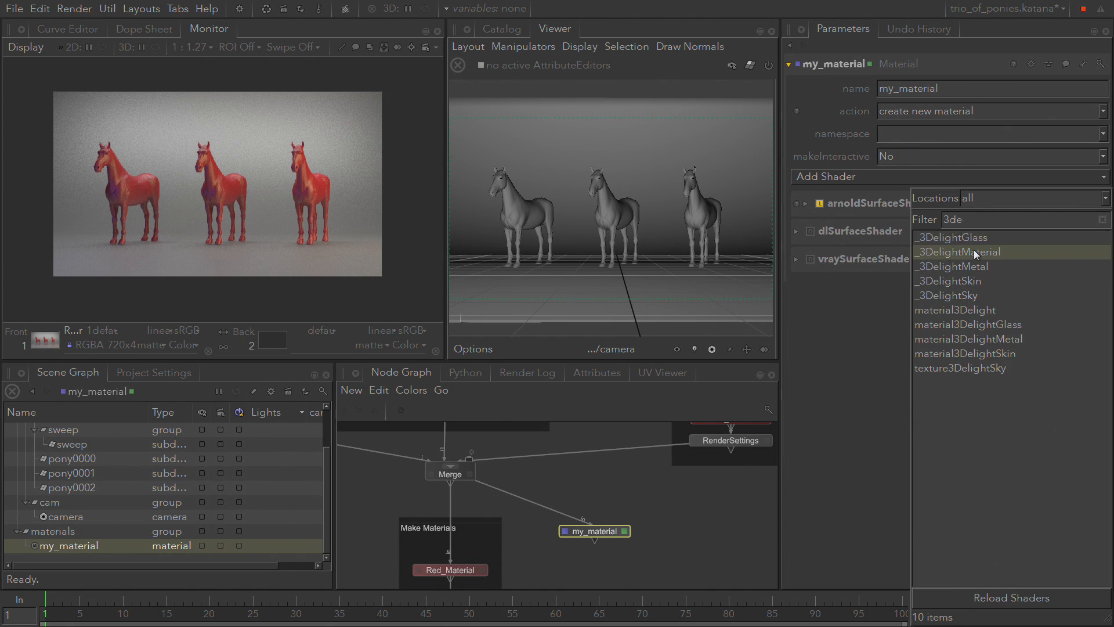
left_click(974, 252)
left_click(974, 260)
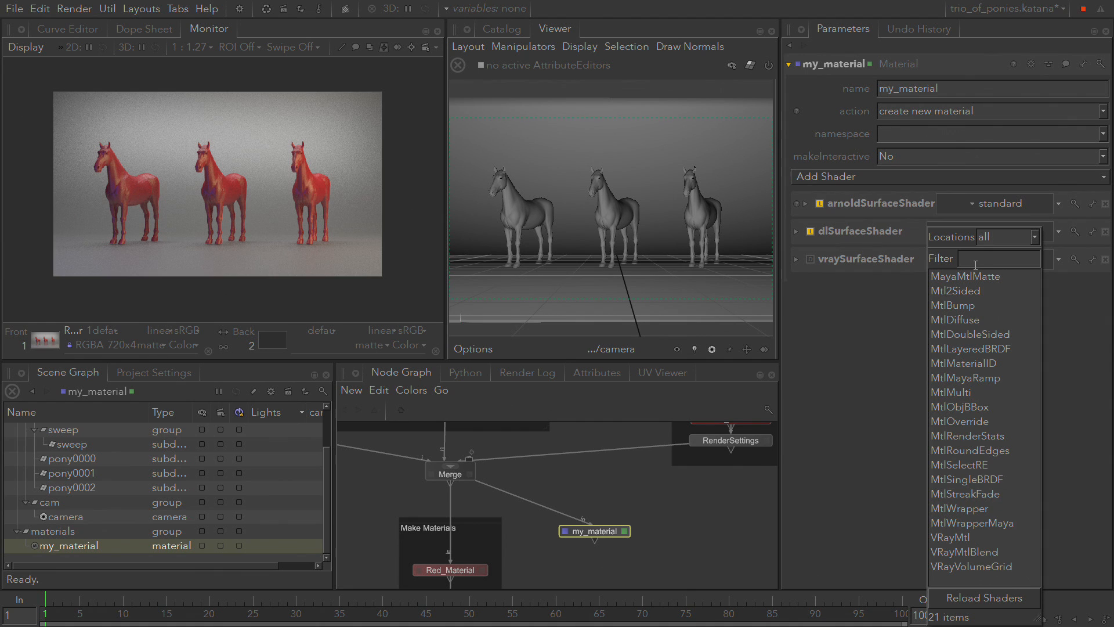
type("vray")
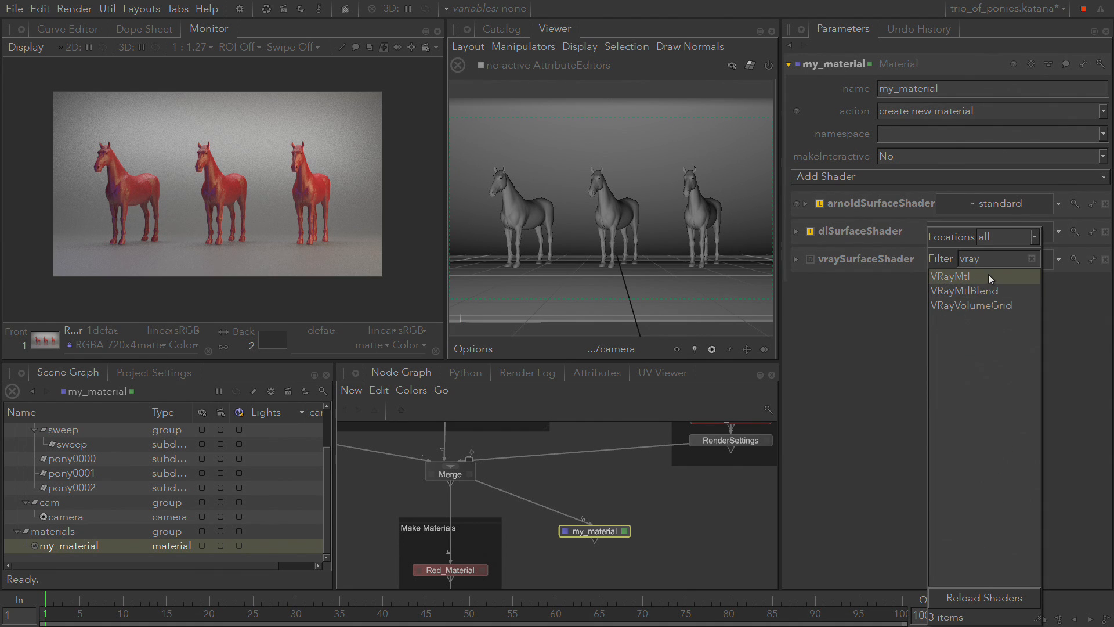
left_click(990, 278)
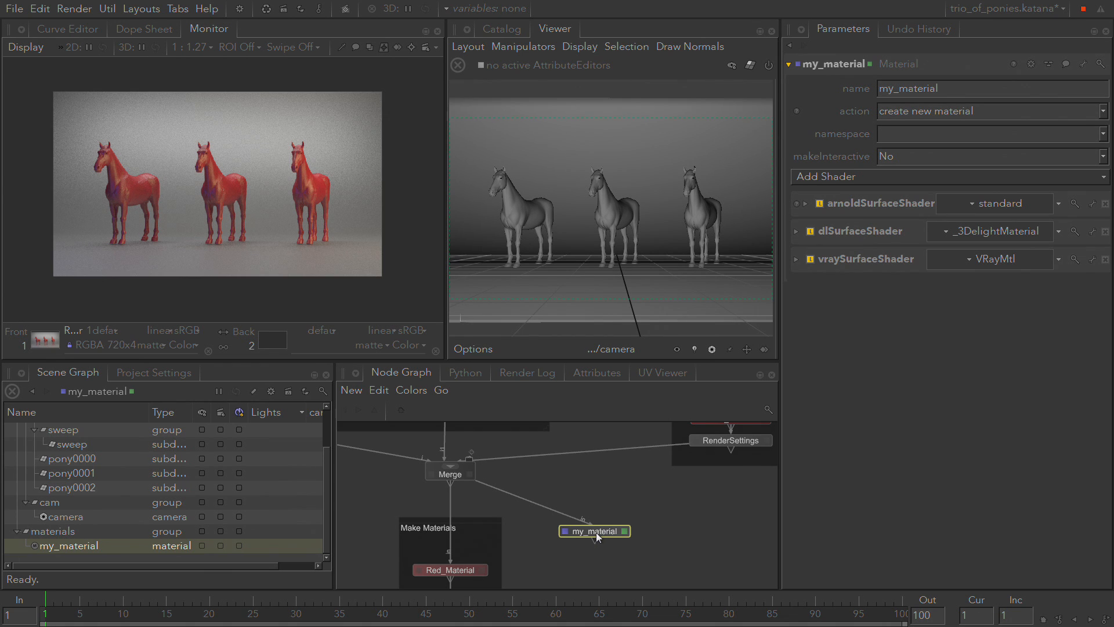
Paste a copy of the my_material node and place it directly below the original, connected to its output
key("ctrl+v")
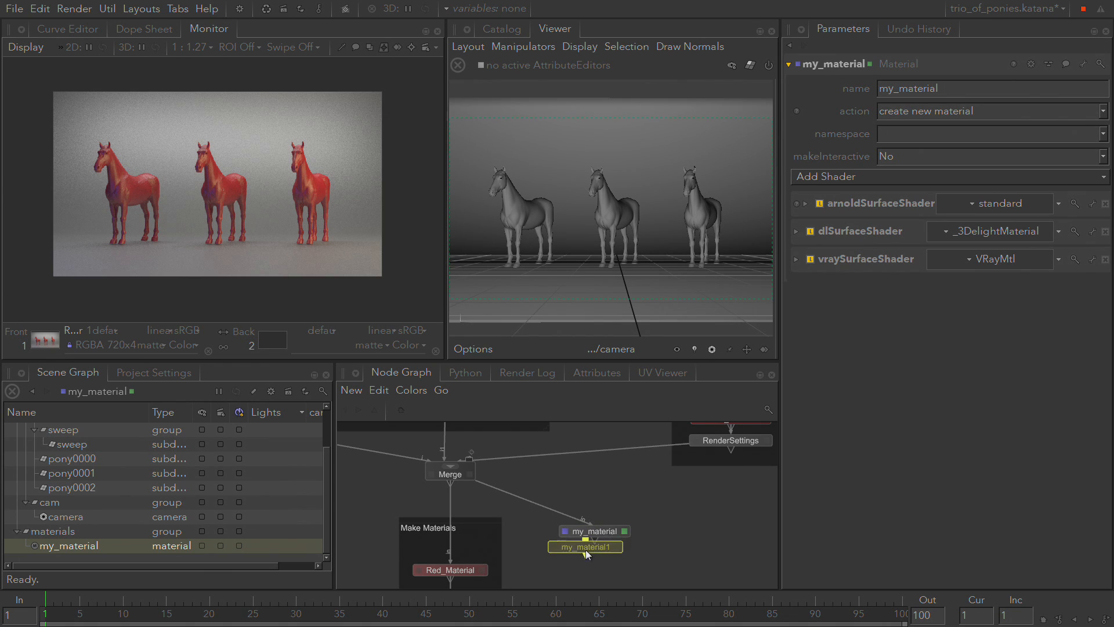
left_click(600, 571)
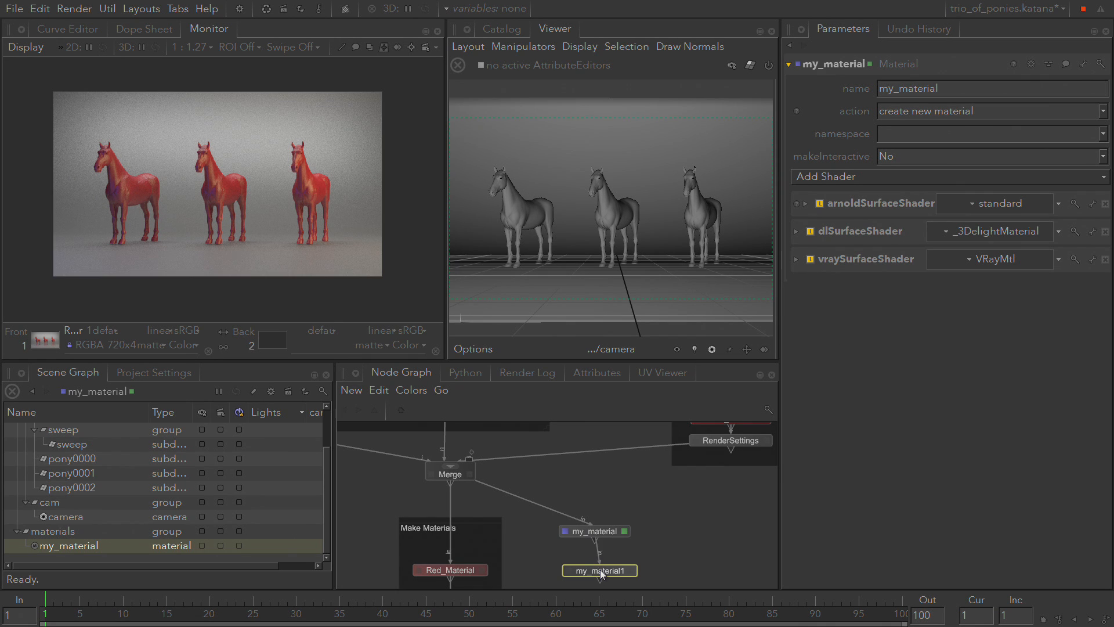
left_click_drag(600, 569, 592, 555)
left_click(593, 555)
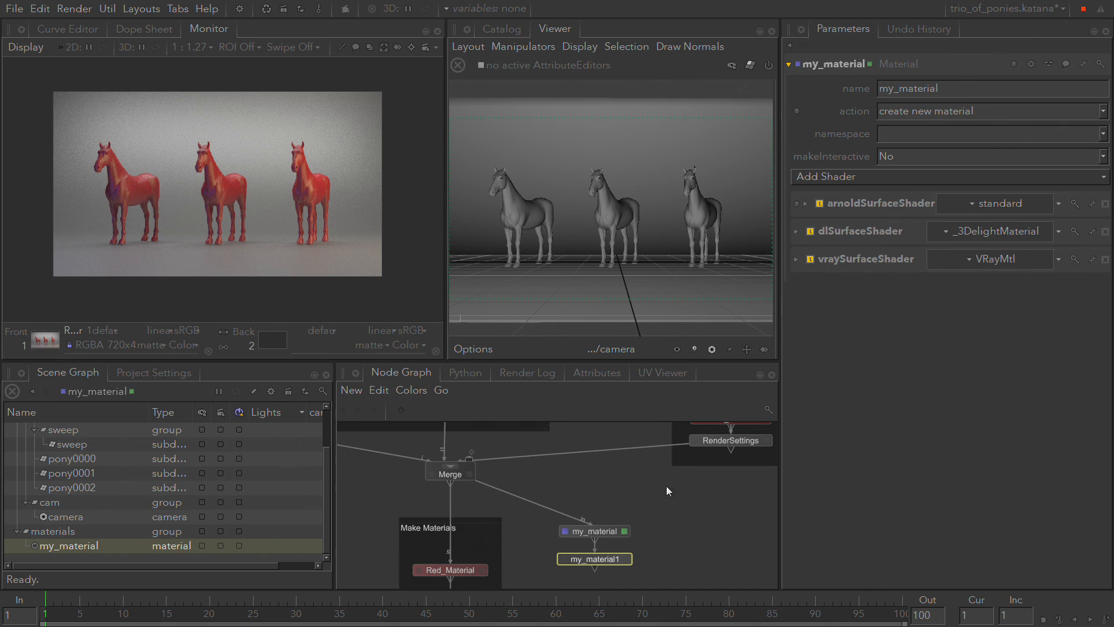
Set the copied material node as edited and viewed, and select both material locations under materials in the scene graph
double_click(611, 563)
type("1")
key("Return")
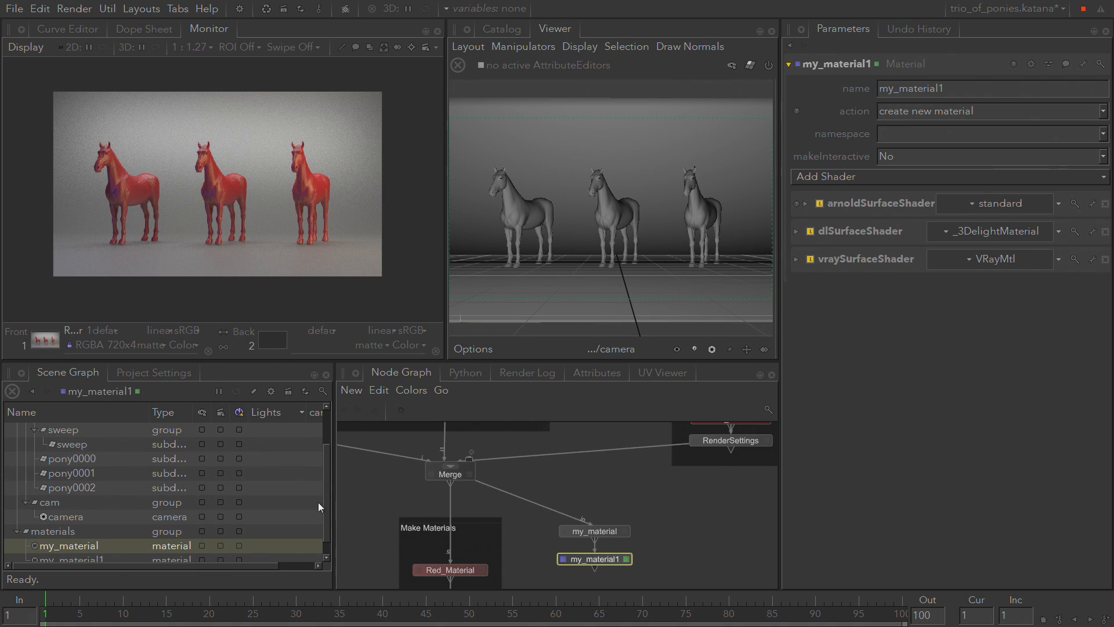
scroll(302, 504, "down", 1)
left_click(110, 545)
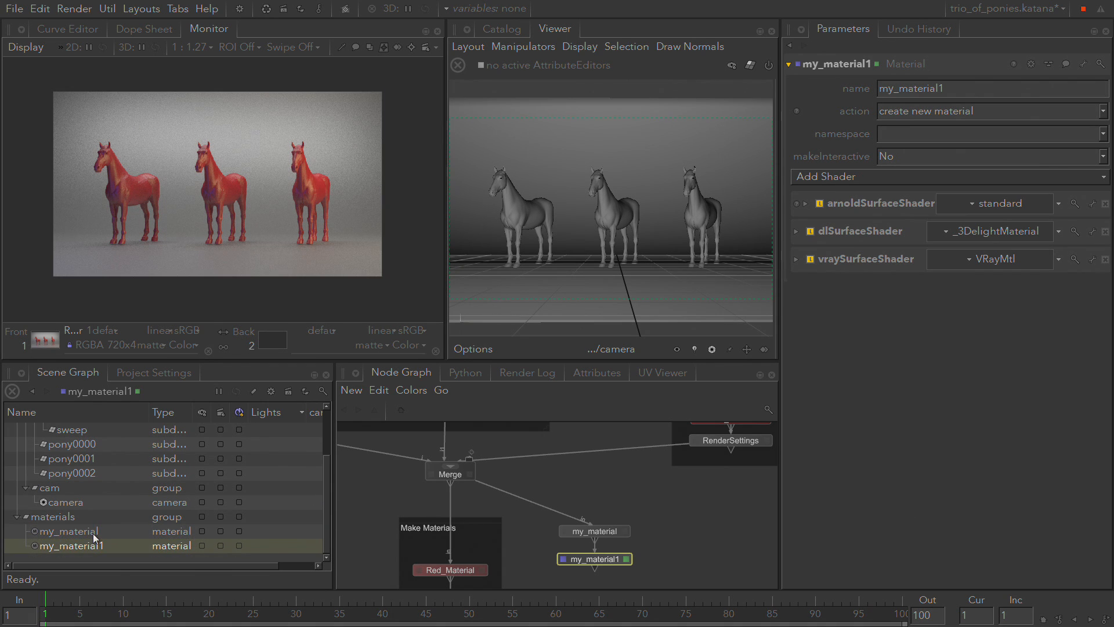
left_click(95, 532)
left_click(96, 543)
Delete the copied material node and set the original my_material node as edited and viewed
key("Delete")
left_click(597, 532)
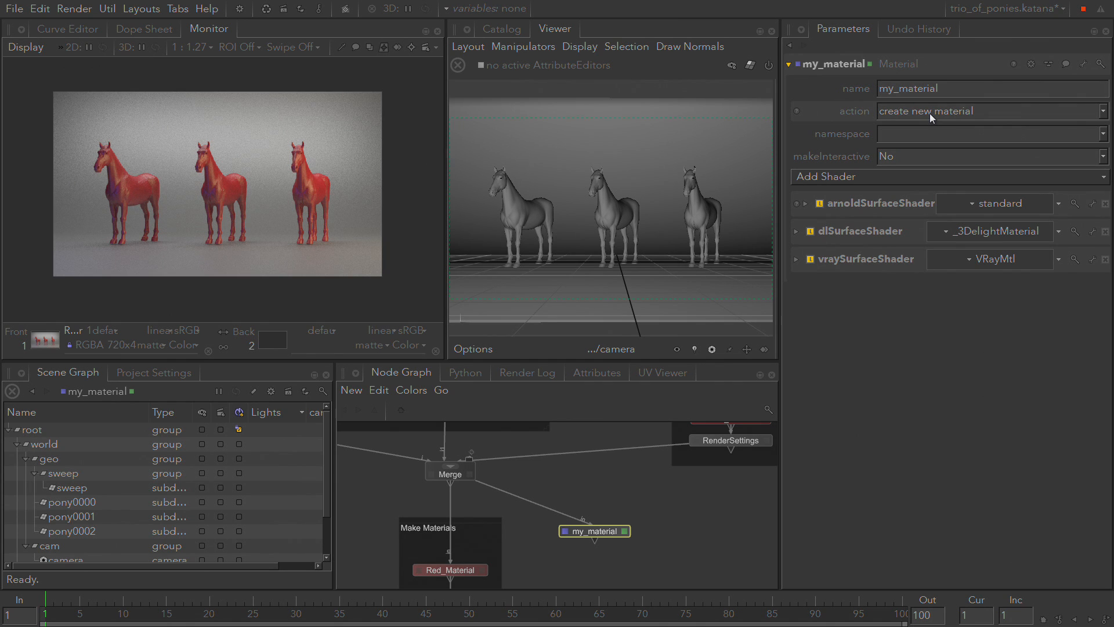
Add an arnold displacement shader to my_material and browse its available shaders without choosing one
left_click(925, 179)
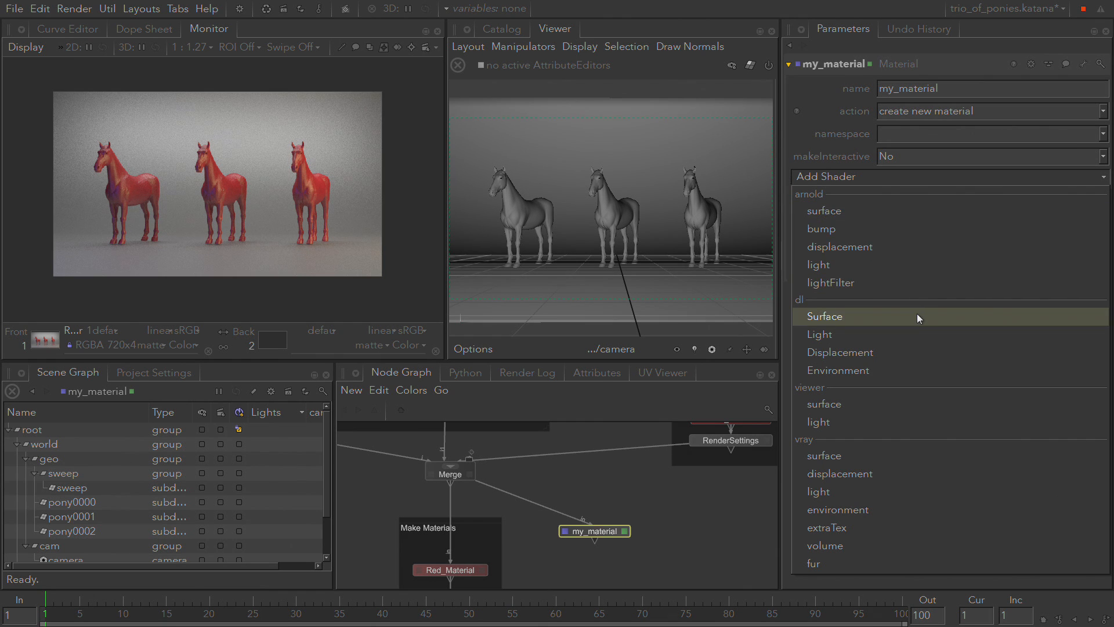
left_click(929, 244)
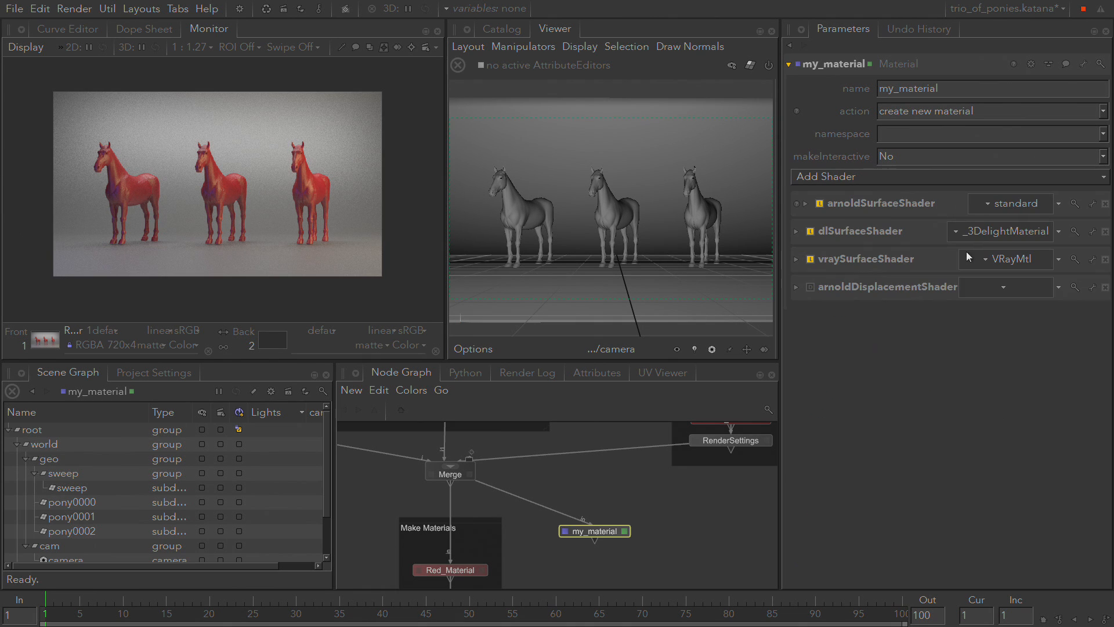
left_click(994, 289)
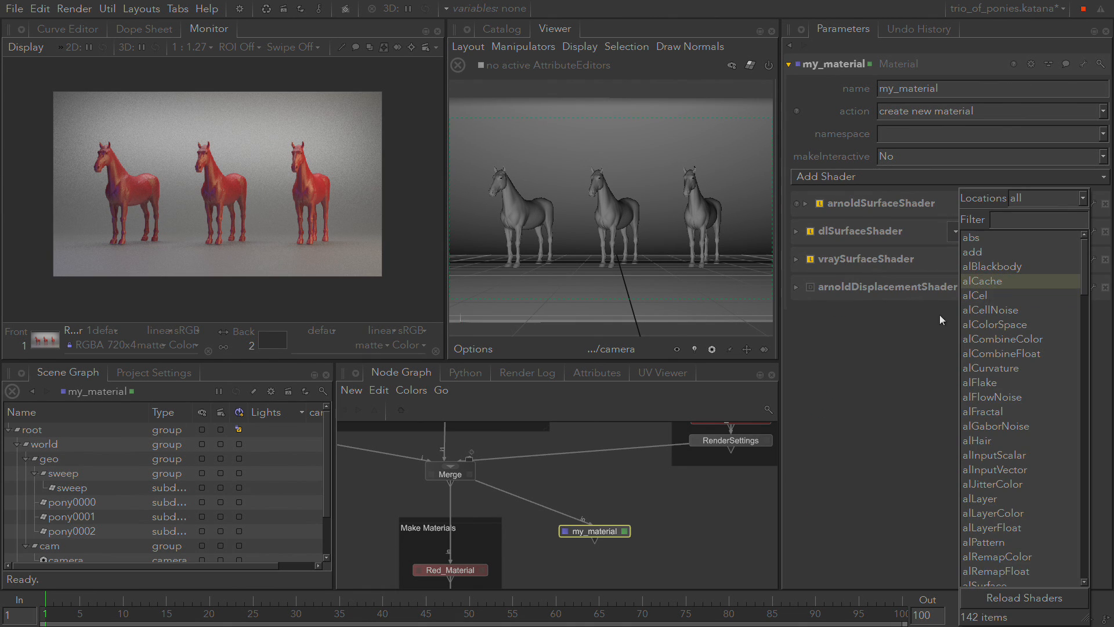
left_click(884, 337)
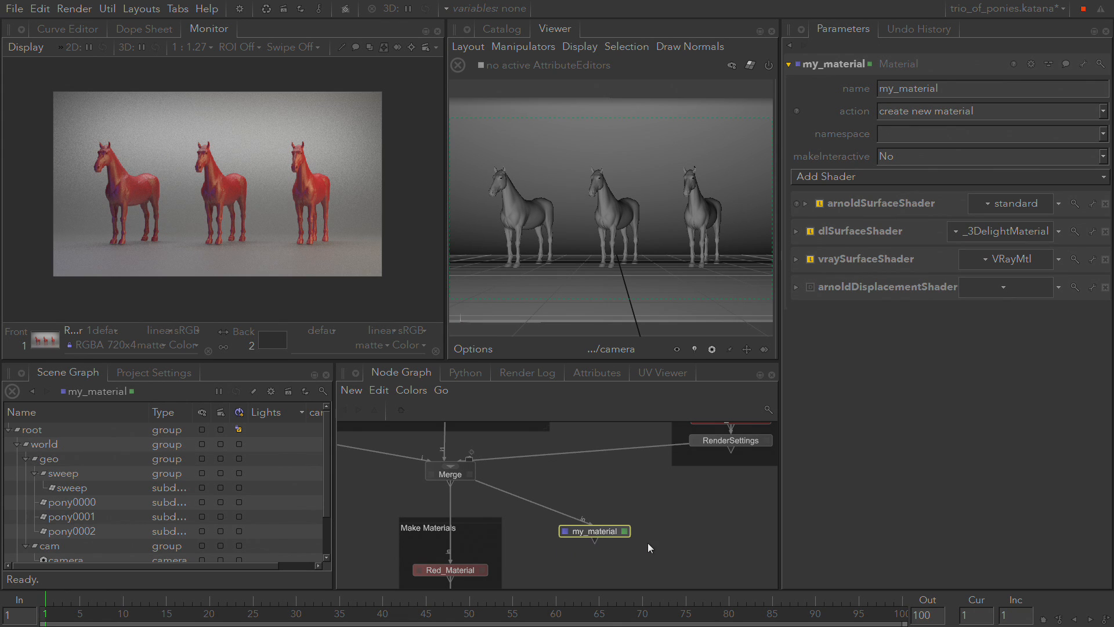
Open the parameters of the Assign_Red_Material node in the Assign Materials group
middle_click_drag(648, 543, 663, 432)
middle_click_drag(546, 558, 528, 474)
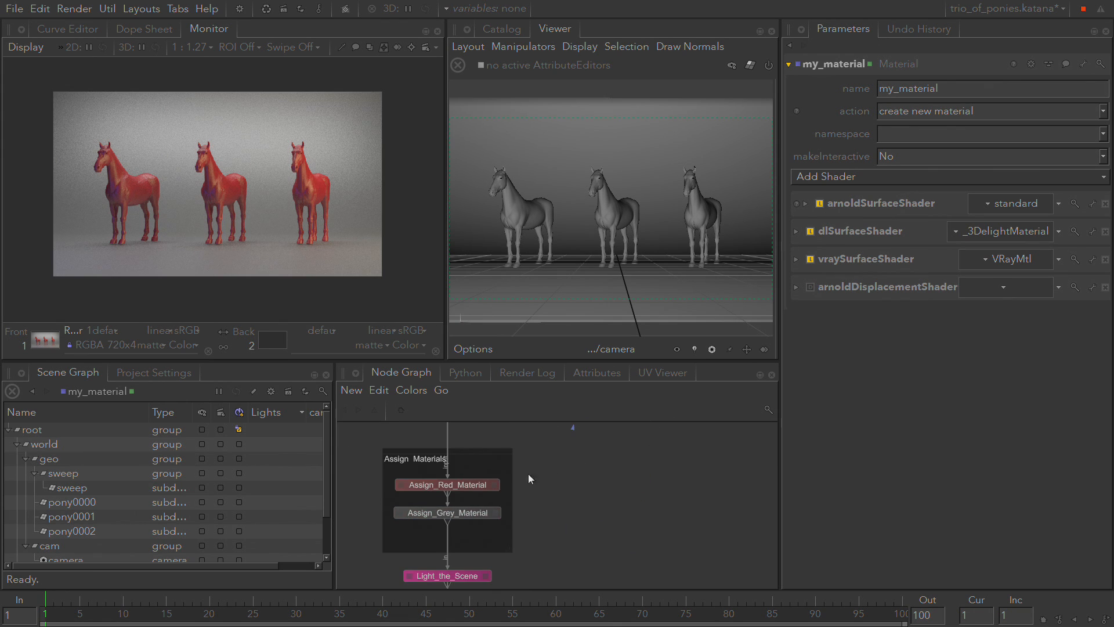
left_click(471, 483)
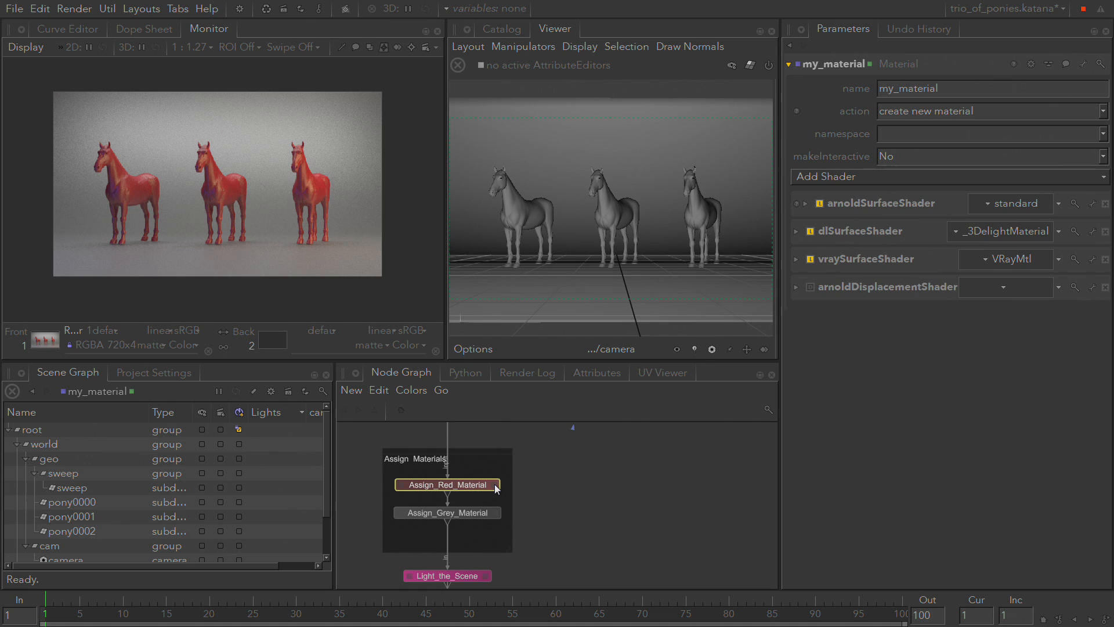
left_click(494, 485)
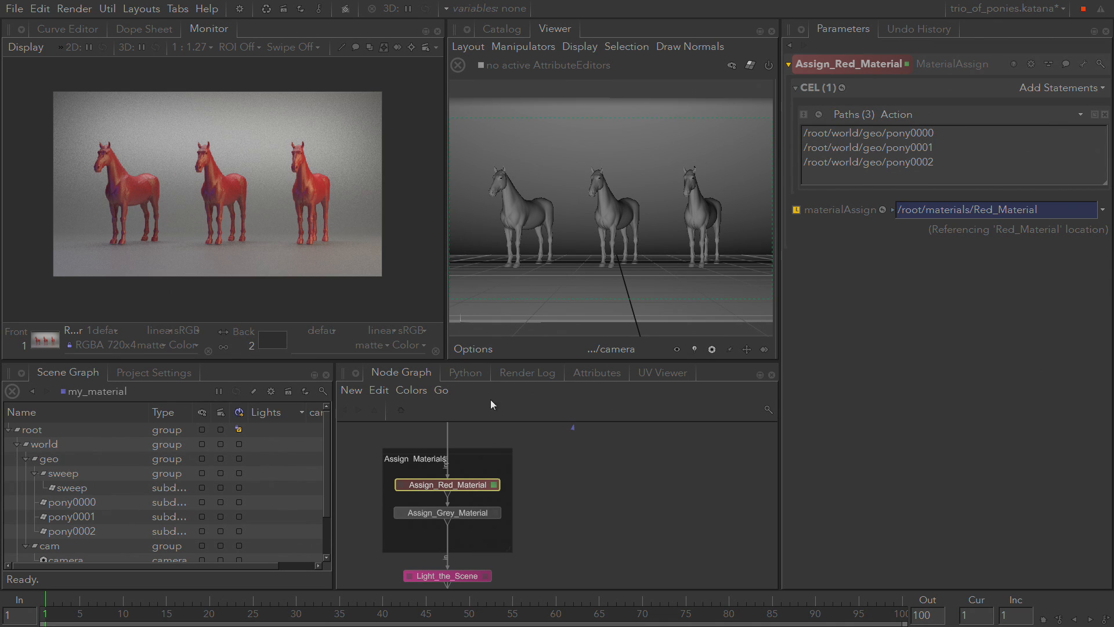
Select pony0000, pony0001 and pony0002 in the scene graph and try transferring them to the node's CEL paths
left_click(98, 502)
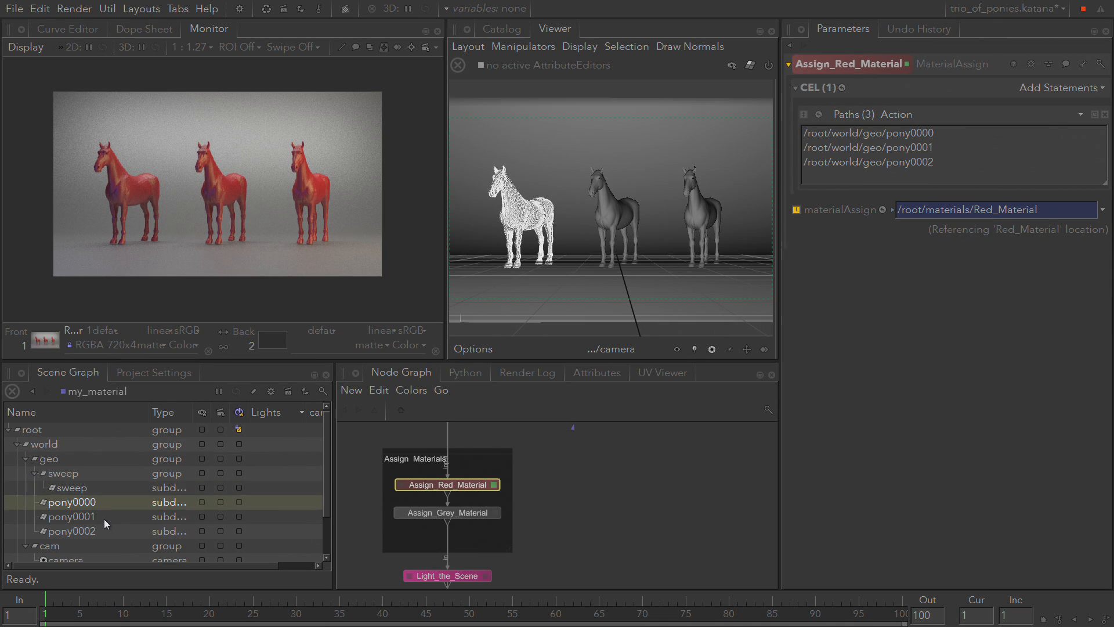
left_click(107, 532, "shift")
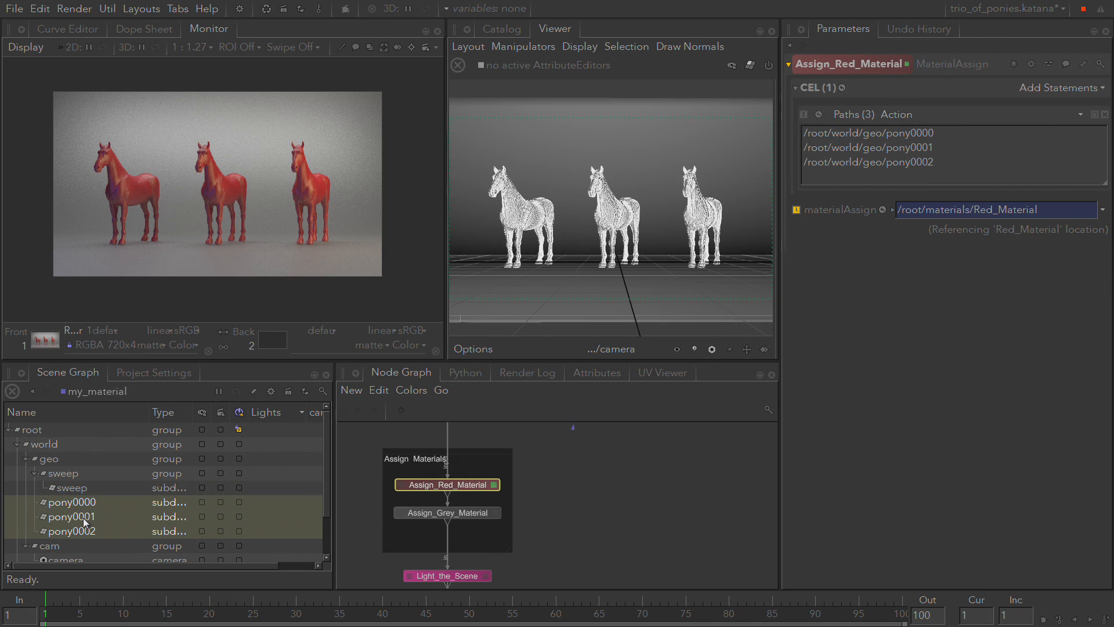
left_click_drag(87, 523, 930, 148)
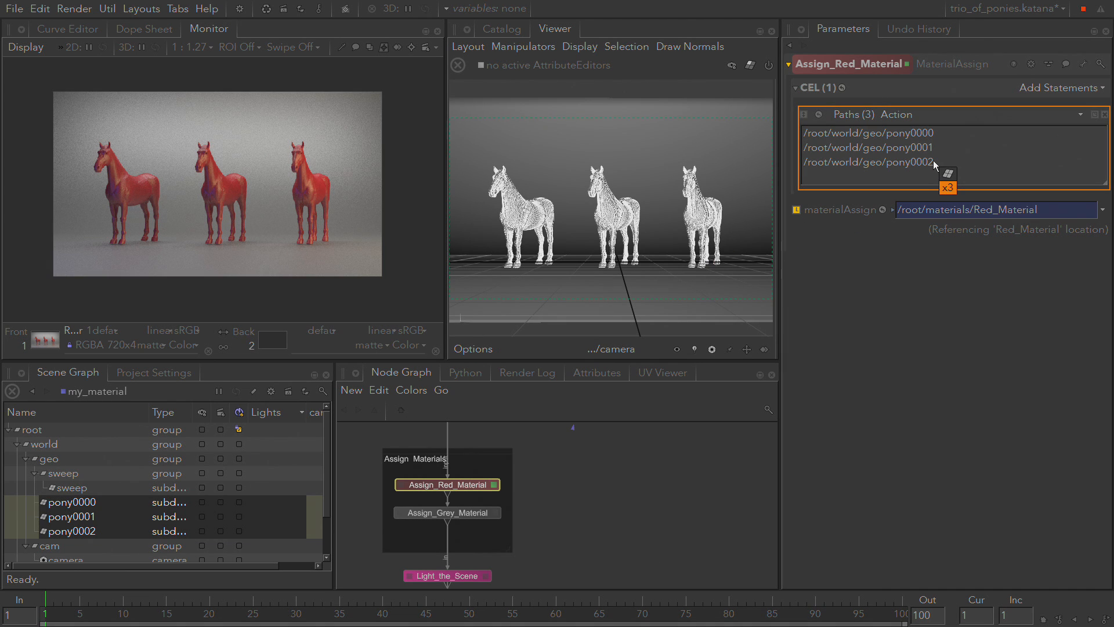
left_click_drag(933, 160, 918, 298)
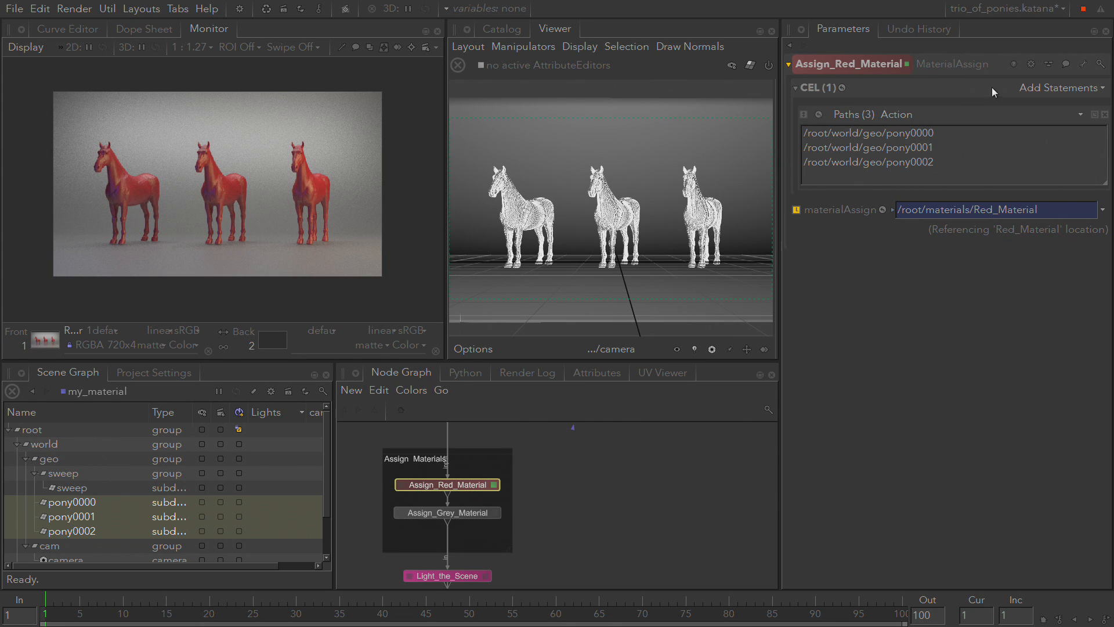
Add a Collections statement and a Custom statement to the CEL of Assign_Red_Material
left_click(1031, 88)
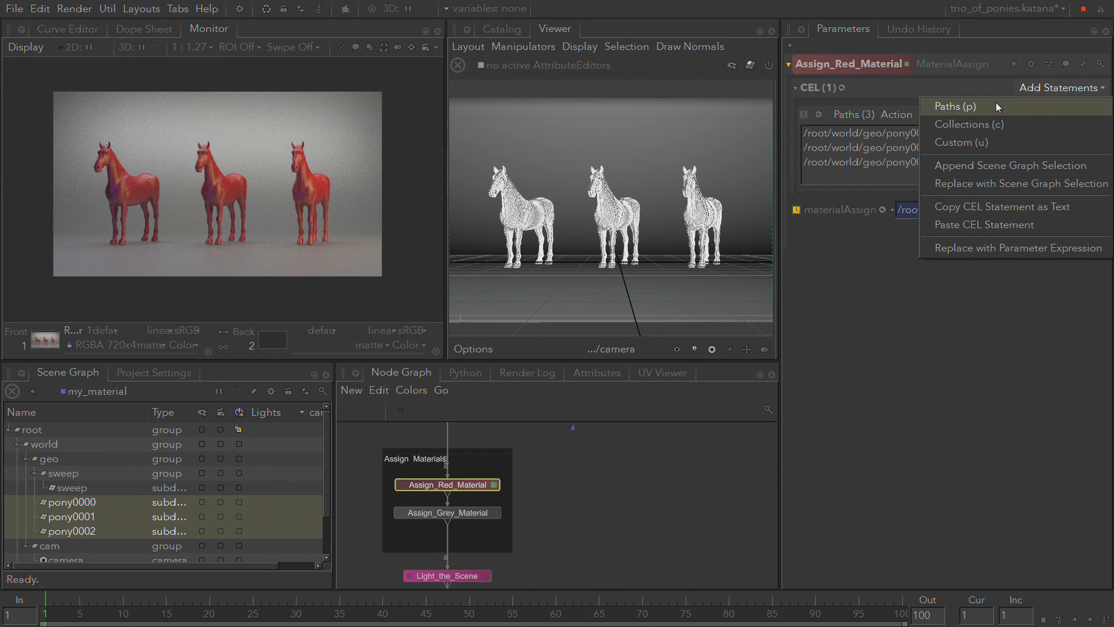
left_click(1001, 124)
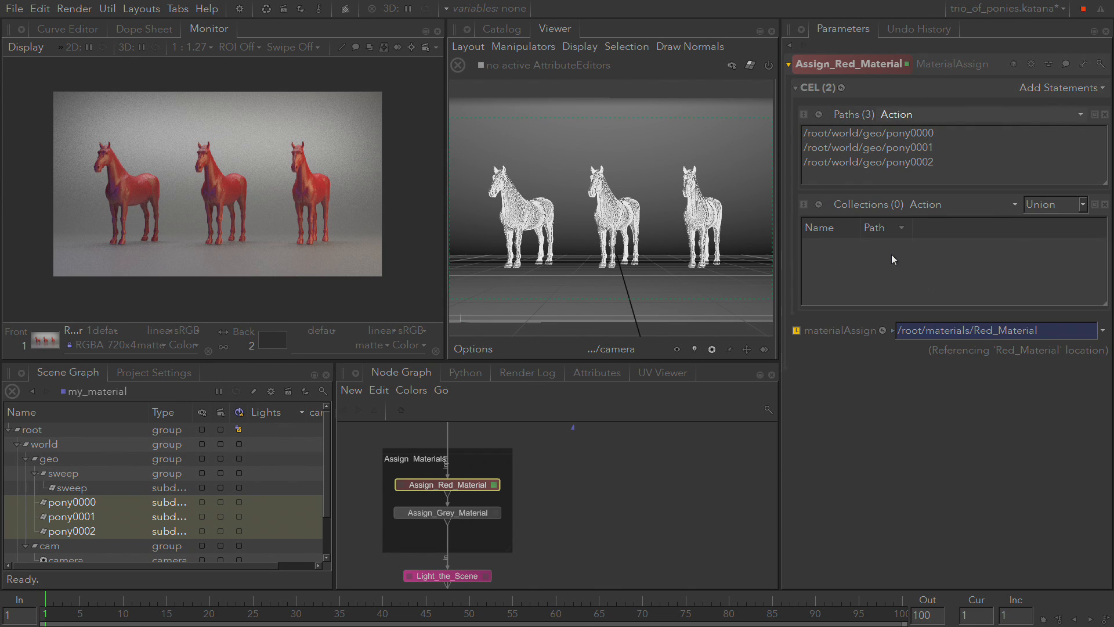
left_click(1042, 92)
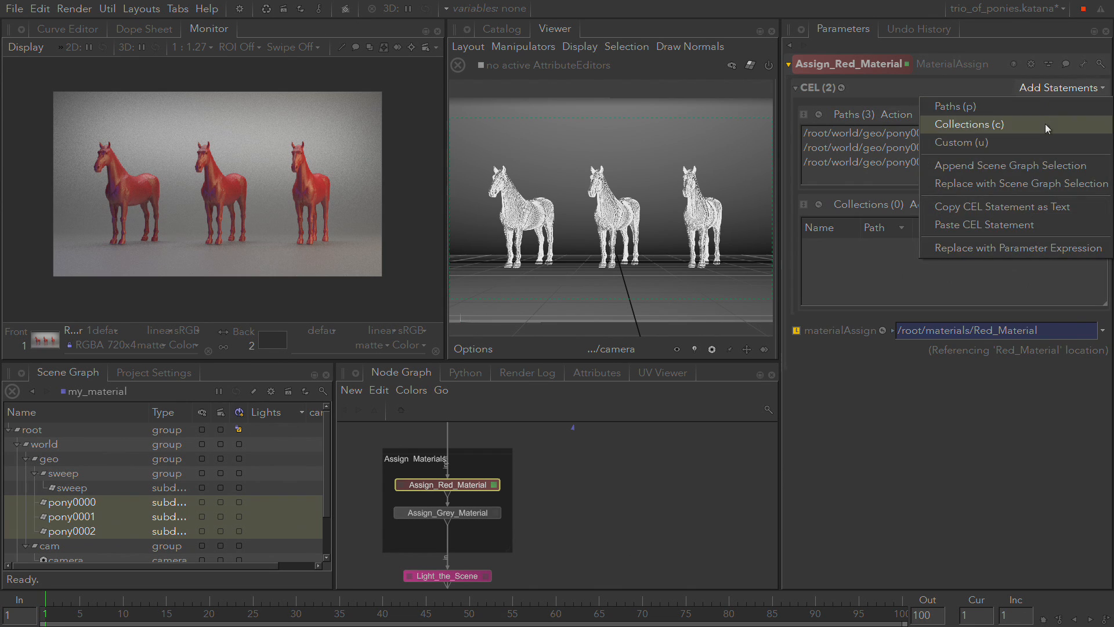
left_click(1047, 141)
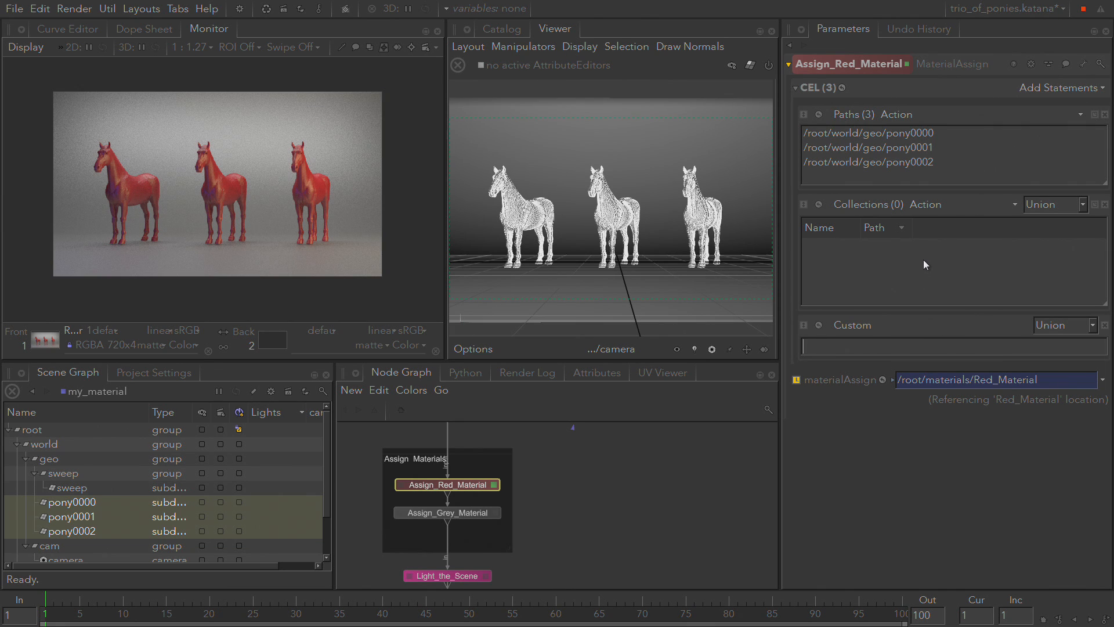
left_click(900, 348)
Select the leftmost pony in the Viewer and try transferring its location to the CEL paths of Assign_Red_Material
left_click_drag(883, 131, 885, 166)
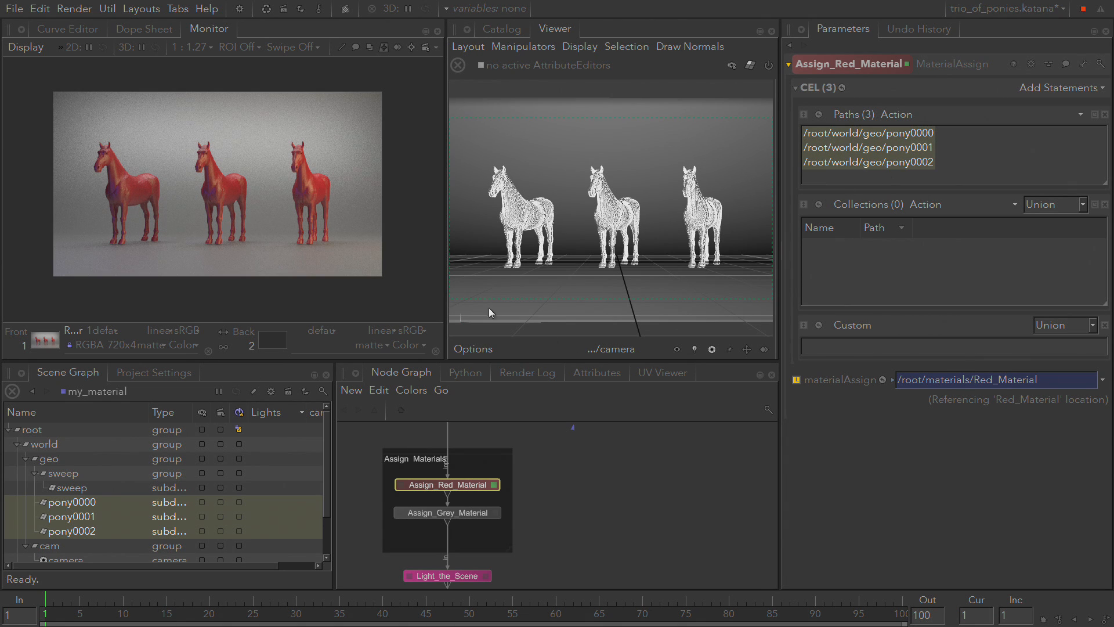
left_click(525, 223)
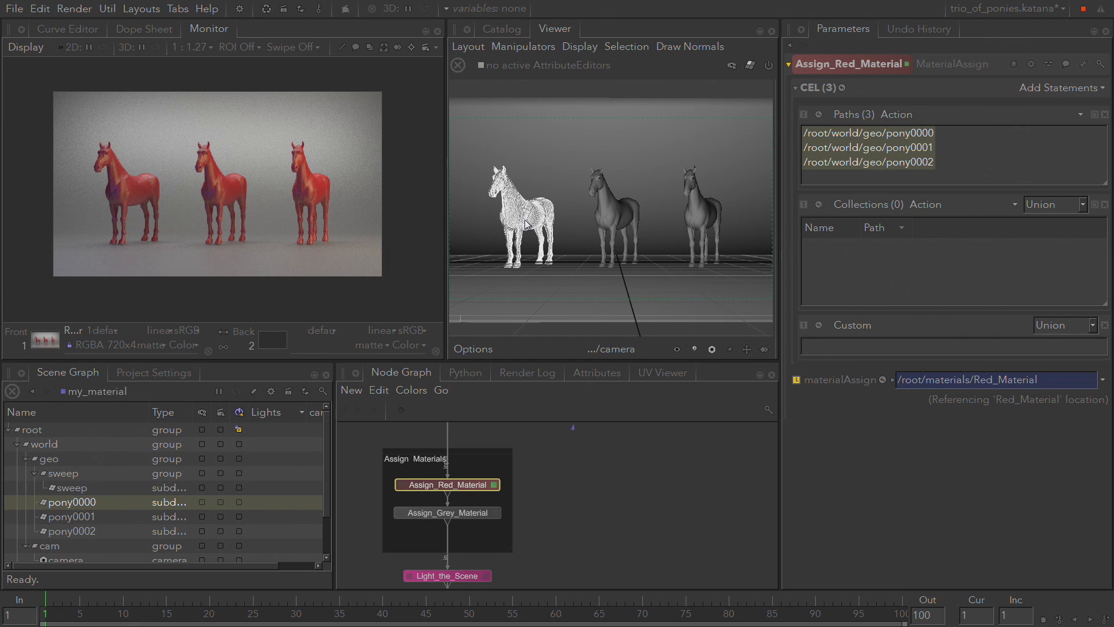
middle_click_drag(525, 220, 911, 162, "shift")
left_click(984, 138)
left_click_drag(903, 138, 908, 164)
left_click(913, 151)
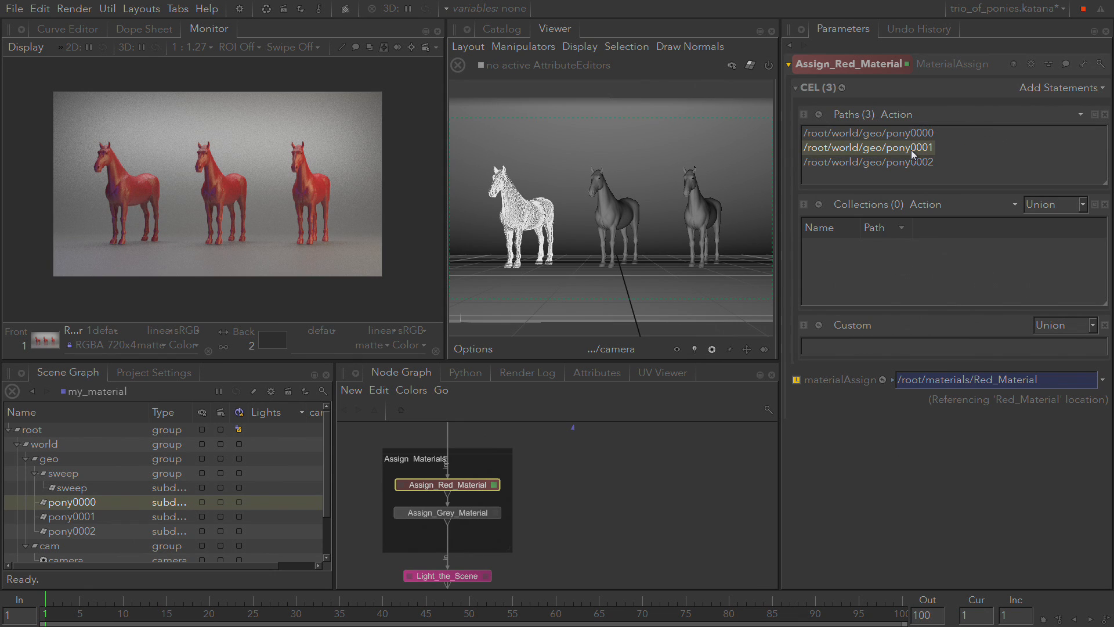
Select the pony0000, pony0001 and pony0002 paths one by one and then all together in the CEL paths of Assign_Red_Material
left_click(928, 138)
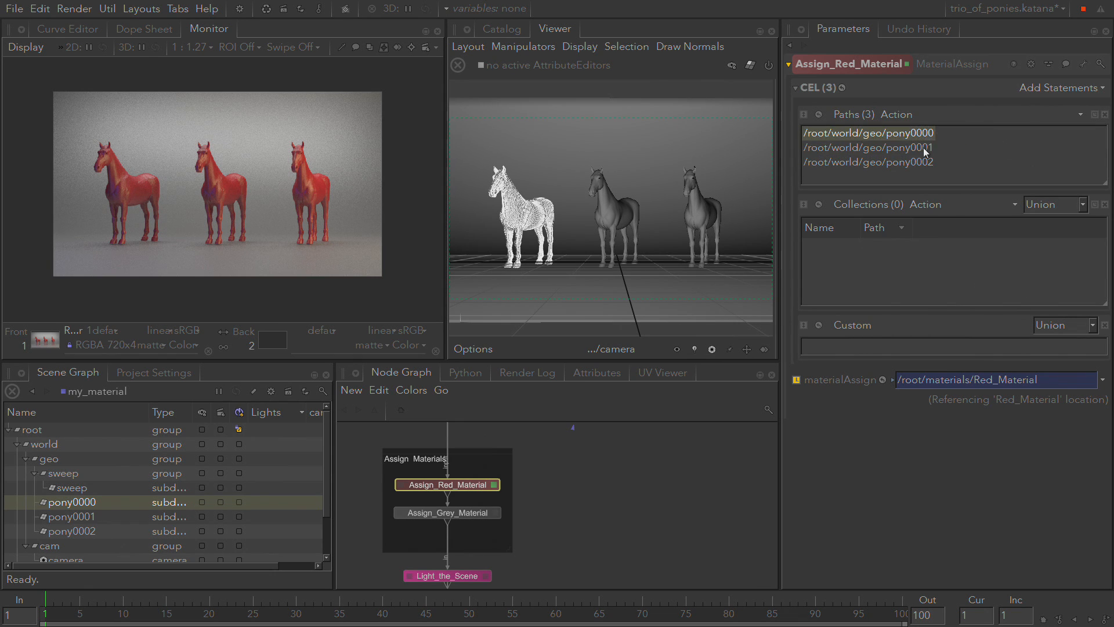
left_click(927, 152)
left_click(923, 166)
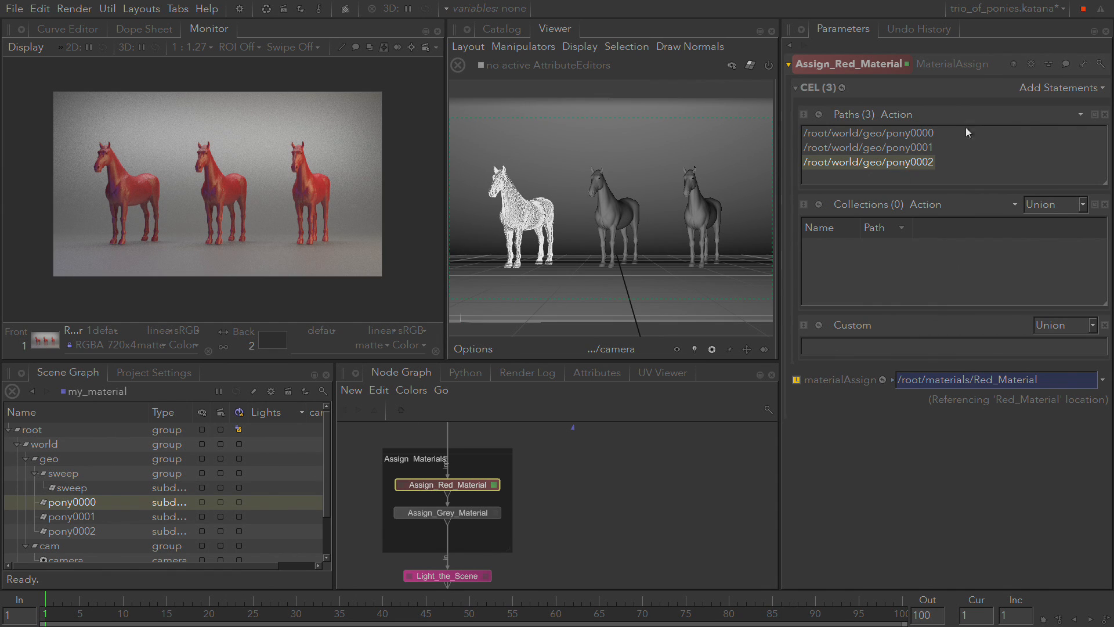
left_click(952, 145)
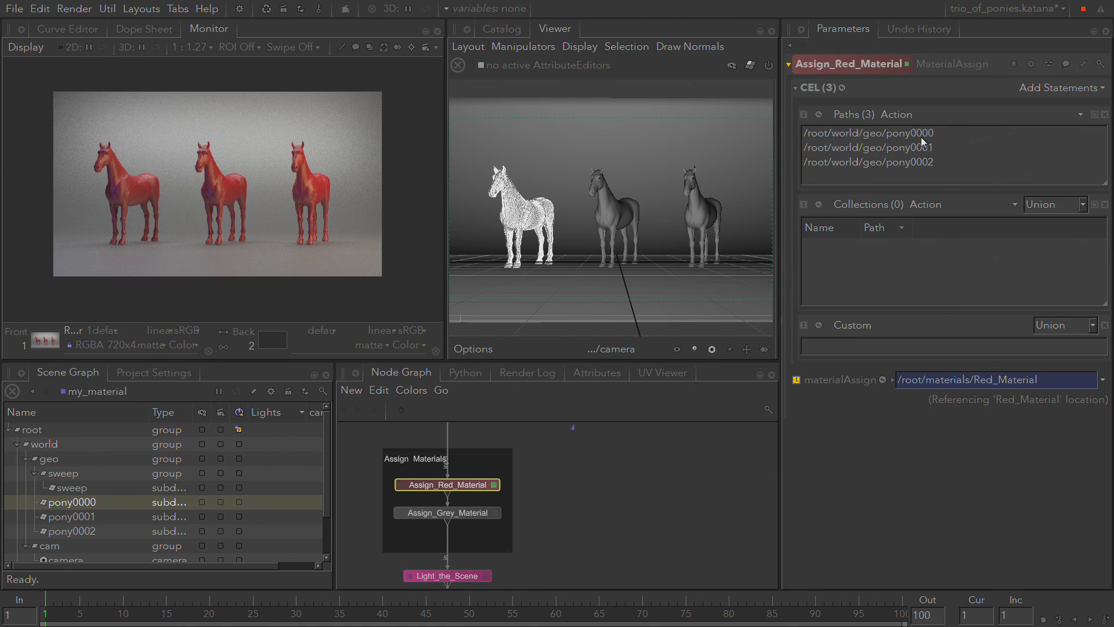
left_click_drag(921, 137, 922, 163)
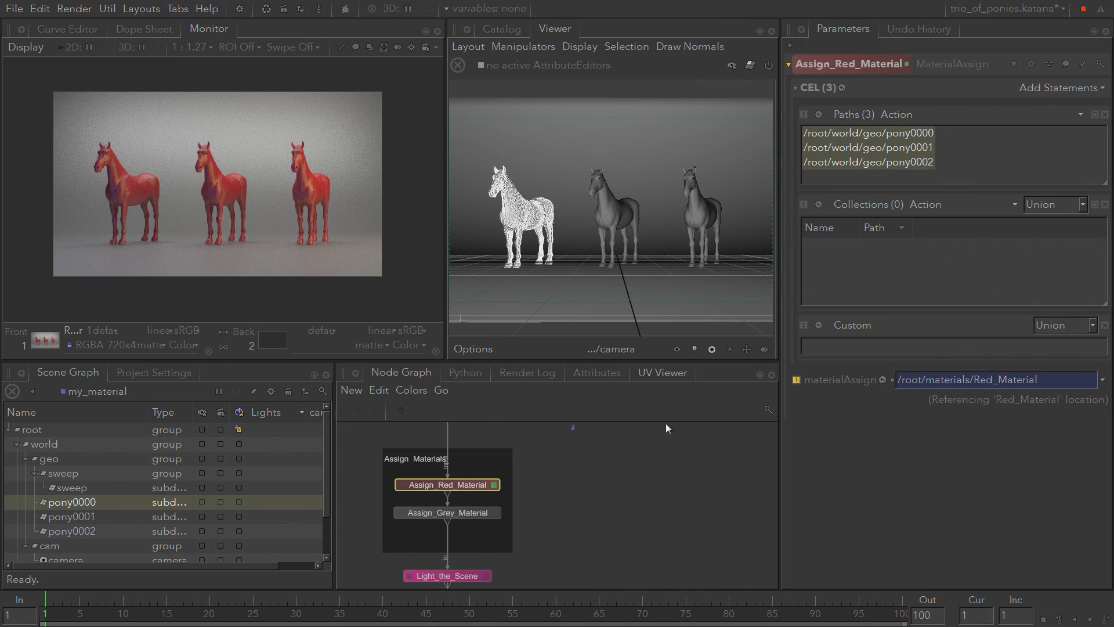
Open the parameters of Assign_Grey_Material and select the geo location in the scene graph, matching its /root/world/geo CEL path
left_click(499, 512)
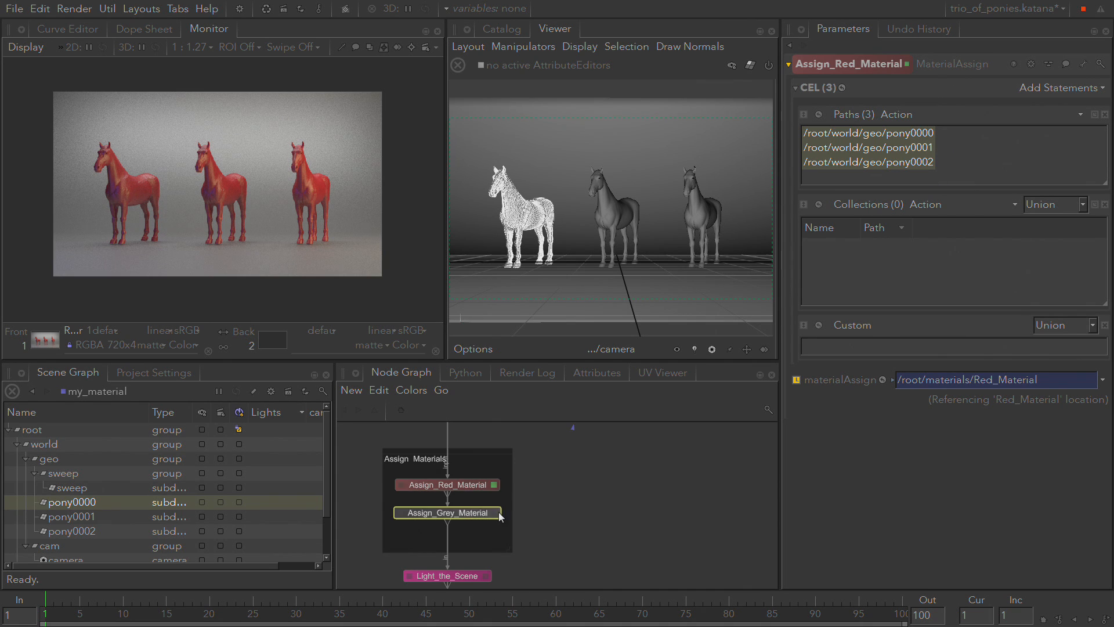
left_click(496, 512)
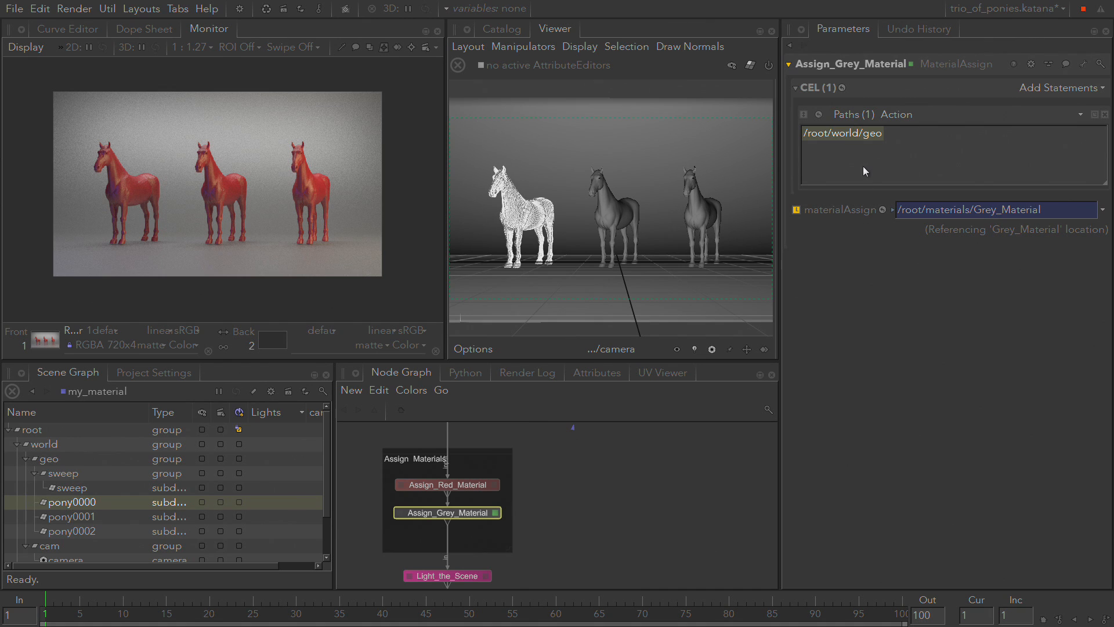
left_click(837, 163)
left_click(54, 459)
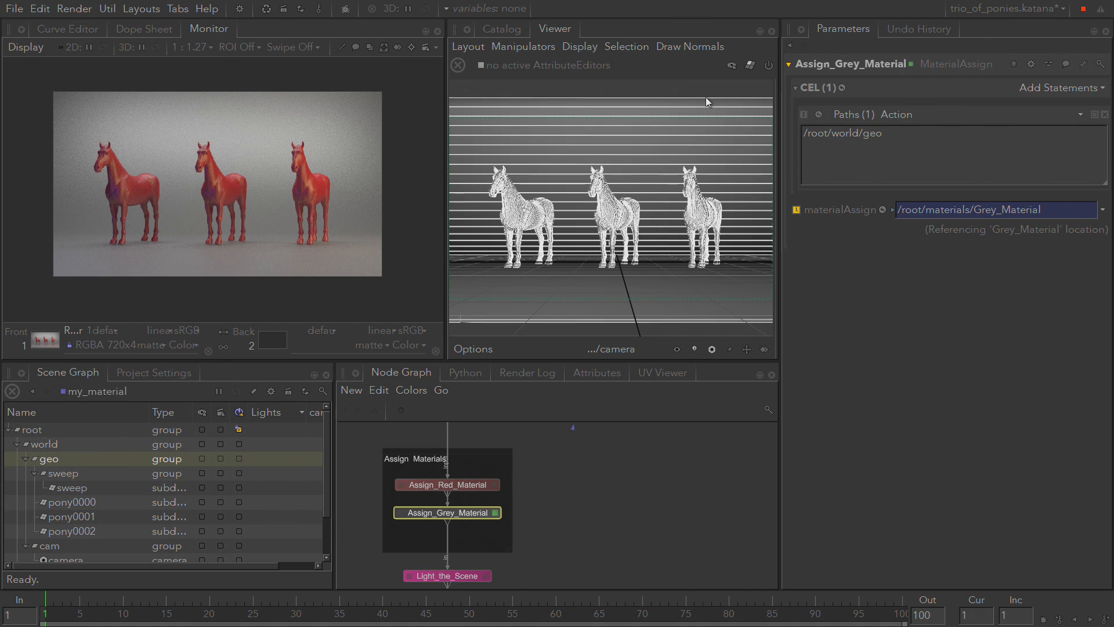
left_click(852, 137)
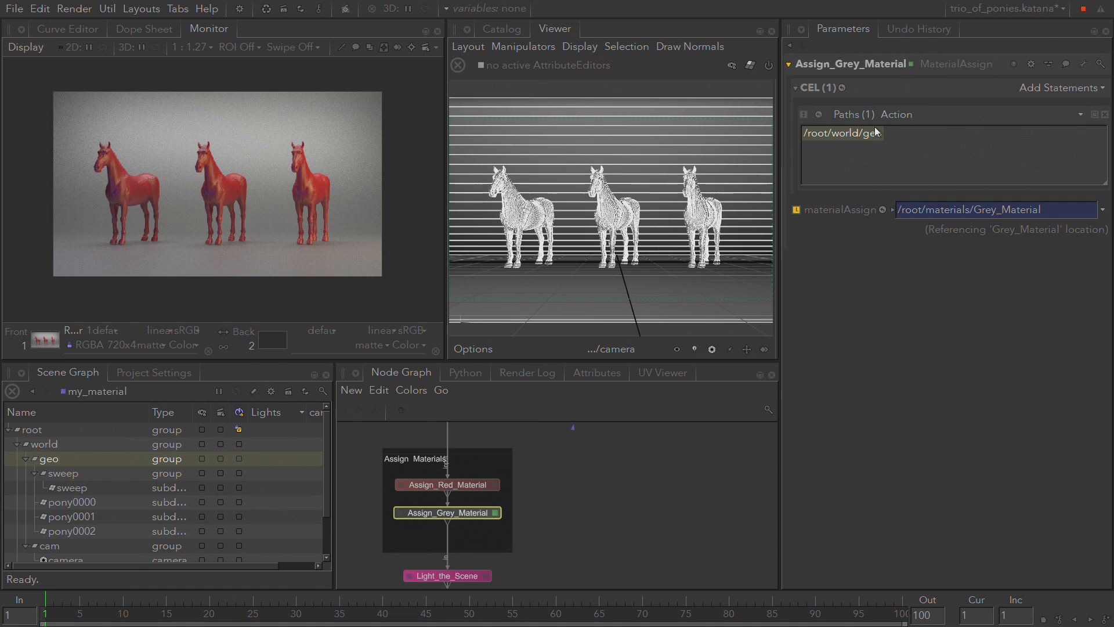
Disable the Assign_Red_Material node and start a preview render from the Render node
left_click(450, 485)
key("d")
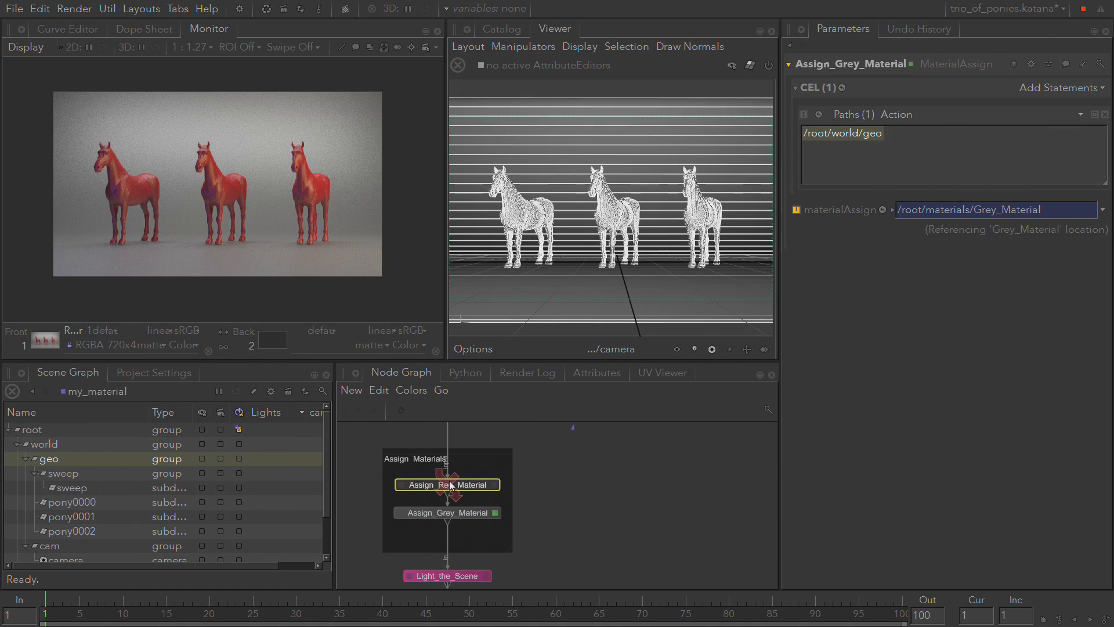
middle_click_drag(580, 511, 608, 458)
middle_click_drag(630, 541, 620, 505)
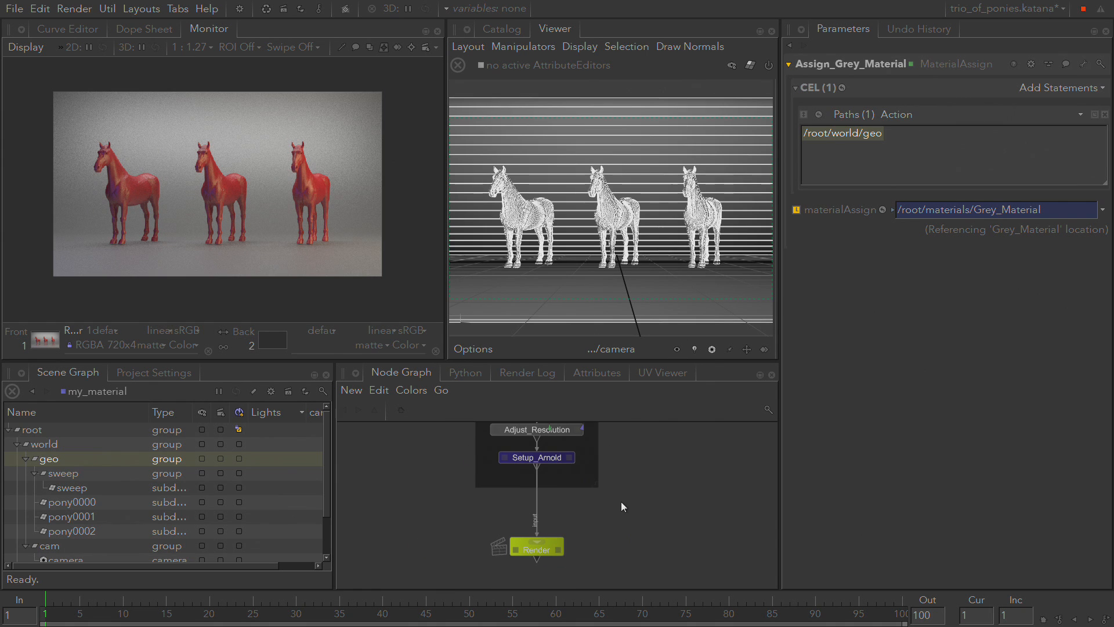
right_click(540, 549)
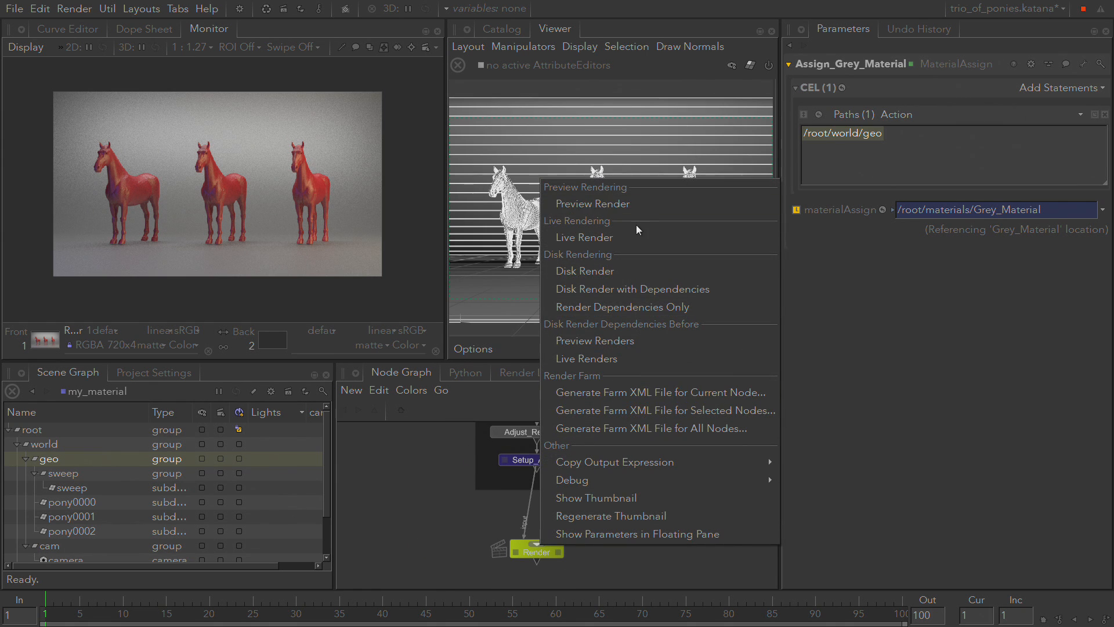
left_click(643, 207)
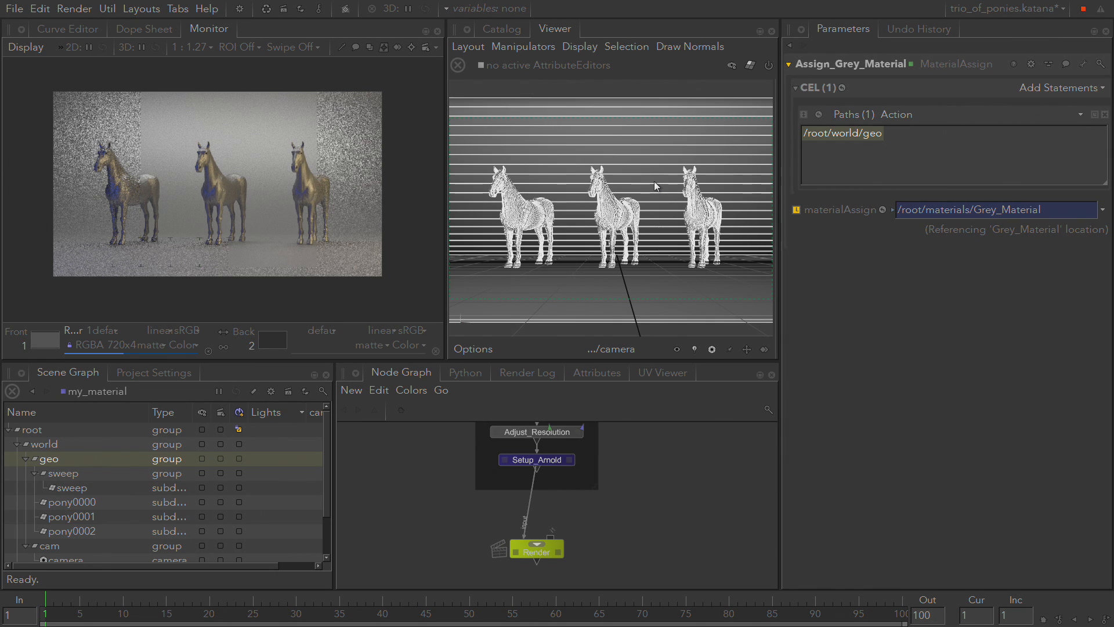
Re-enable the Assign_Red_Material node in the Assign Materials group
middle_click_drag(629, 455, 633, 567)
middle_click_drag(667, 490, 664, 571)
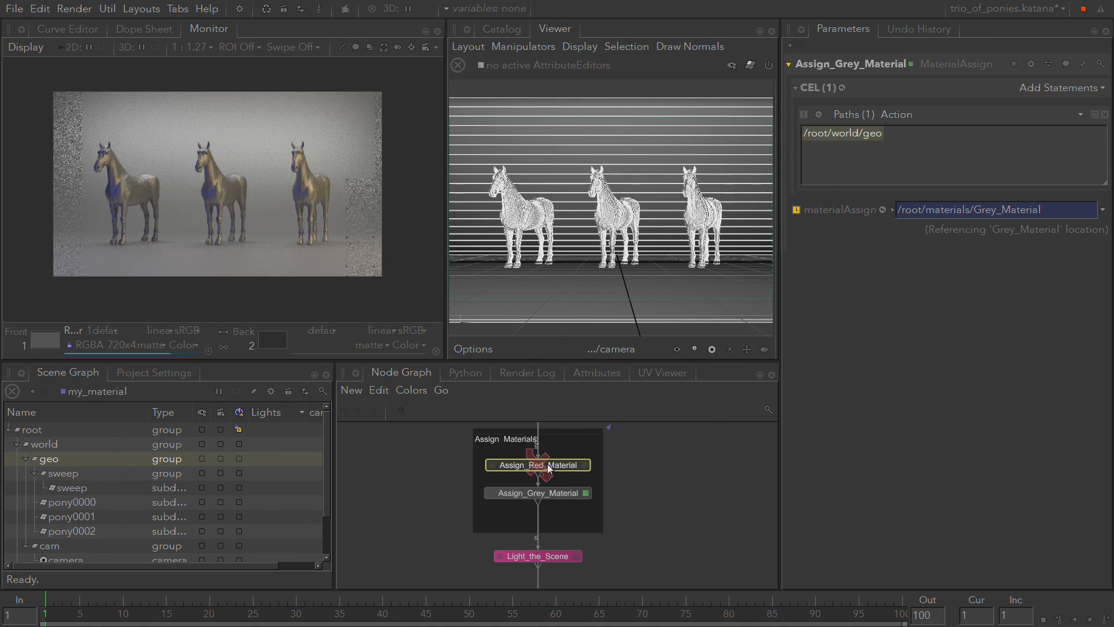
key("d")
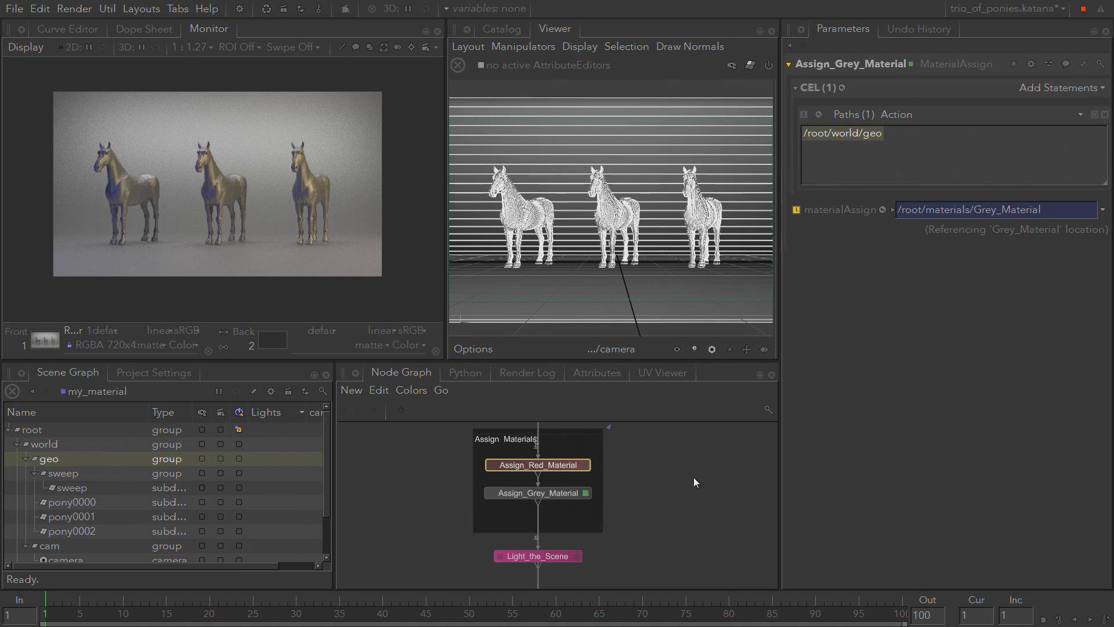
View the CEL statement types available for Assign_Grey_Material without adding one, and clear the node selection
middle_click_drag(621, 463, 601, 501)
scroll(554, 511, "up", 4)
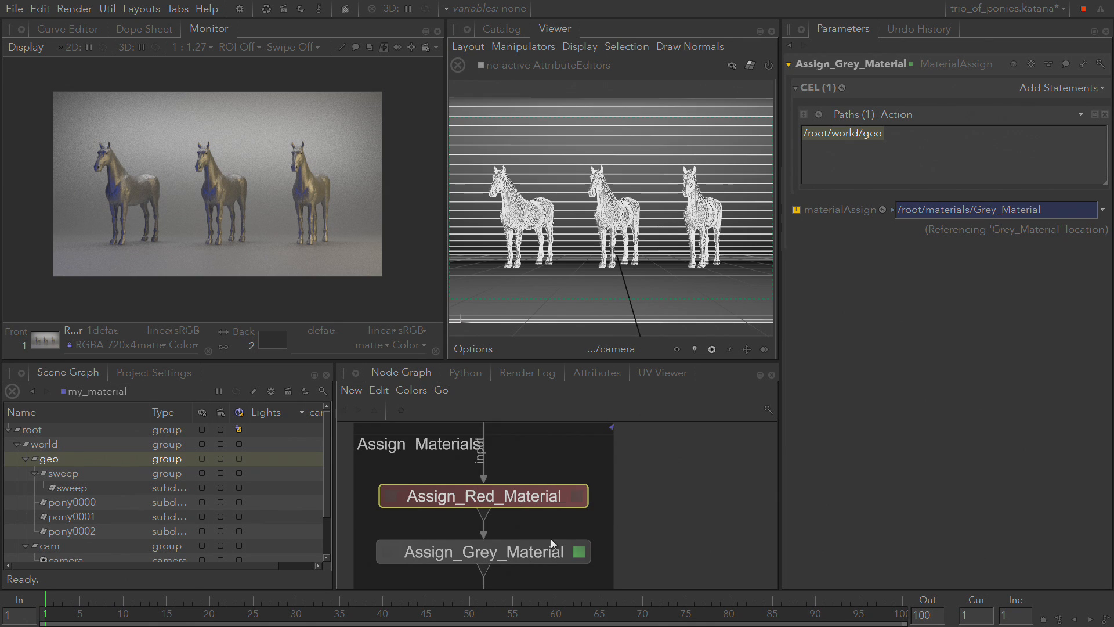
left_click(1068, 89)
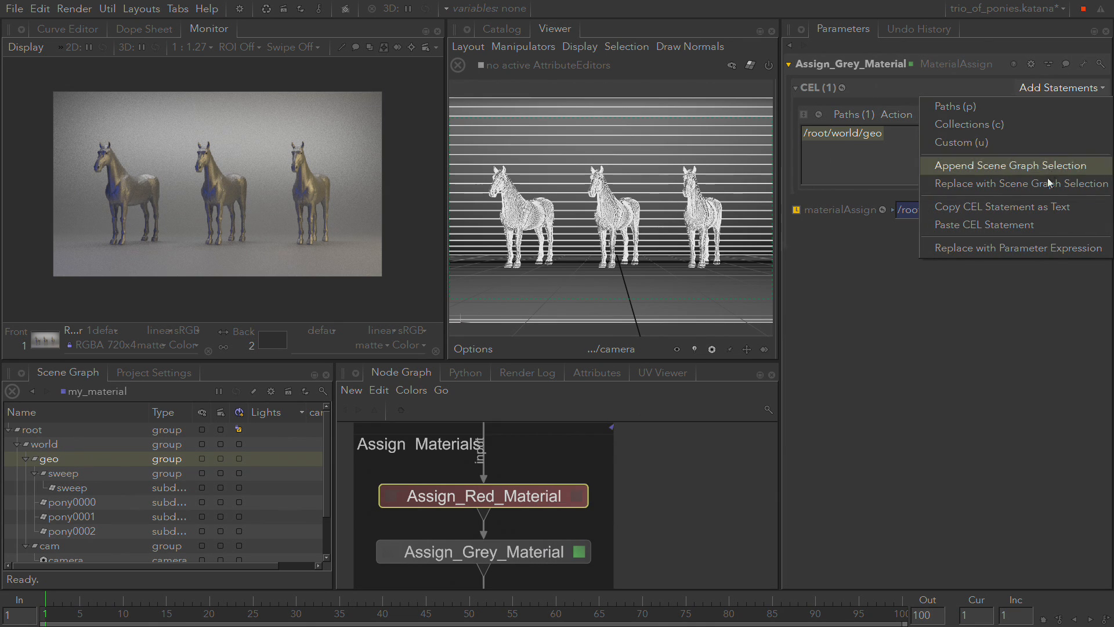
left_click(845, 256)
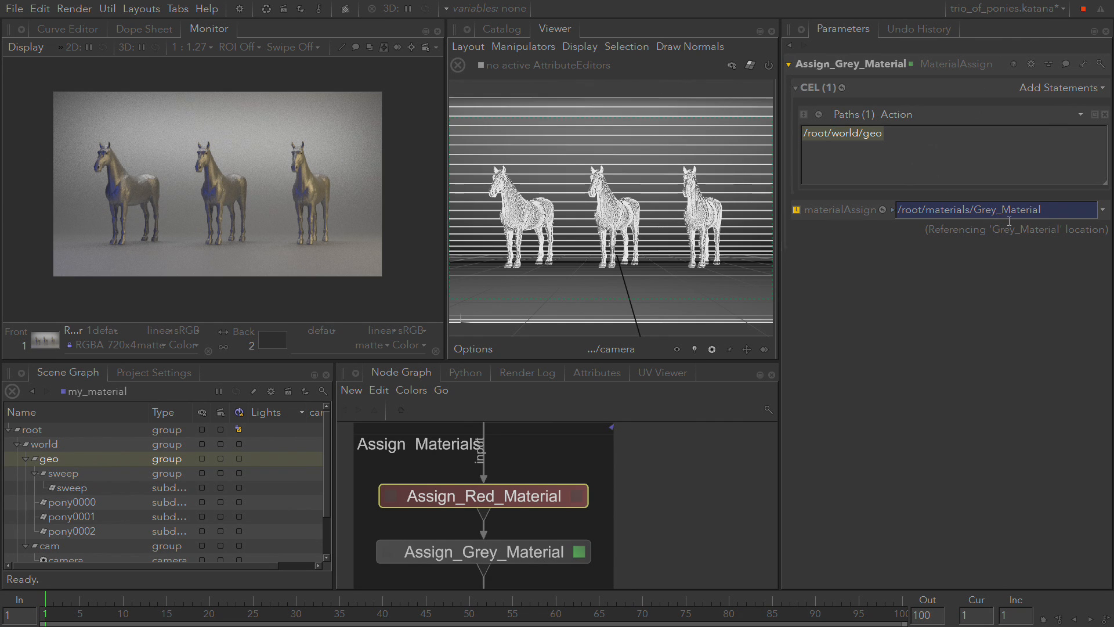
left_click(678, 483)
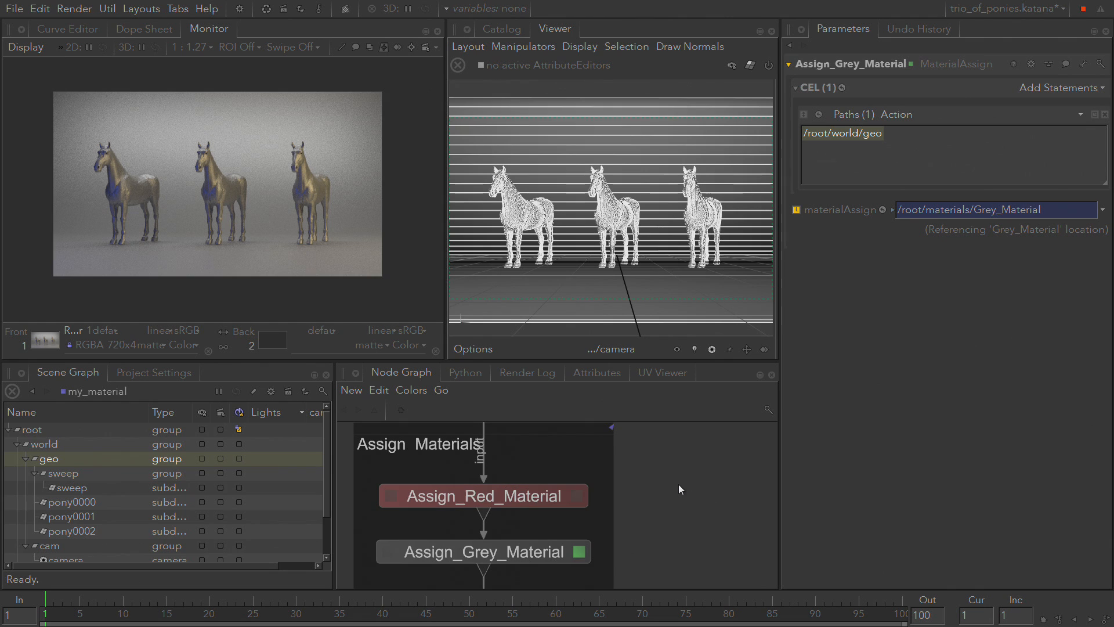
Show the expression behind Assign_Grey_Material's materialAssign parameter and select the Grey_Material node it references
middle_click_drag(666, 464, 635, 500)
scroll(751, 511, "down", 4)
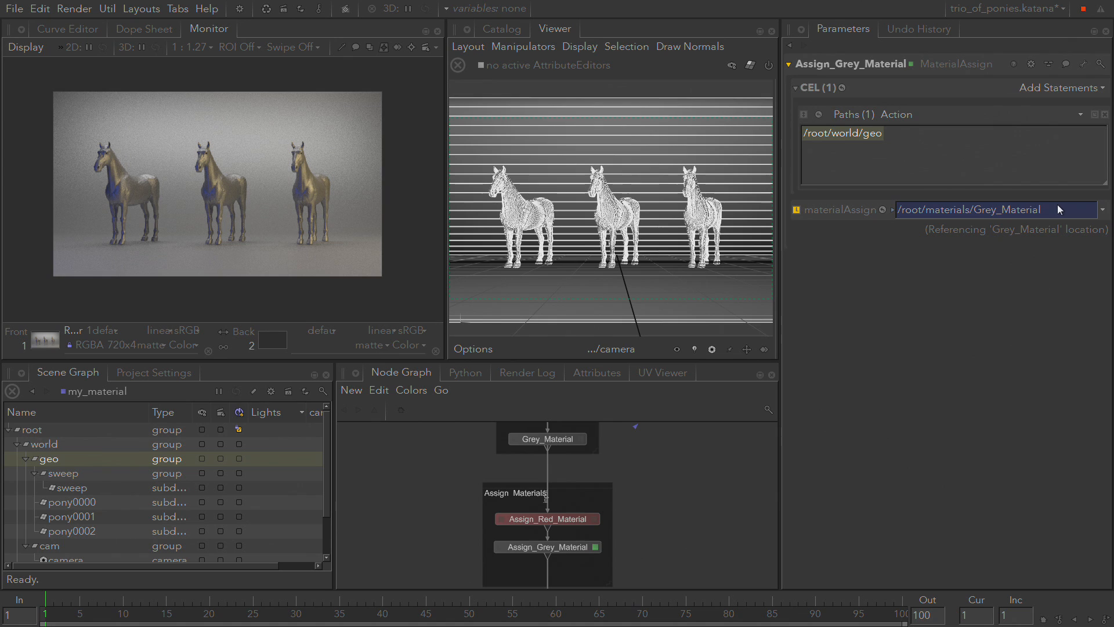
left_click(893, 210)
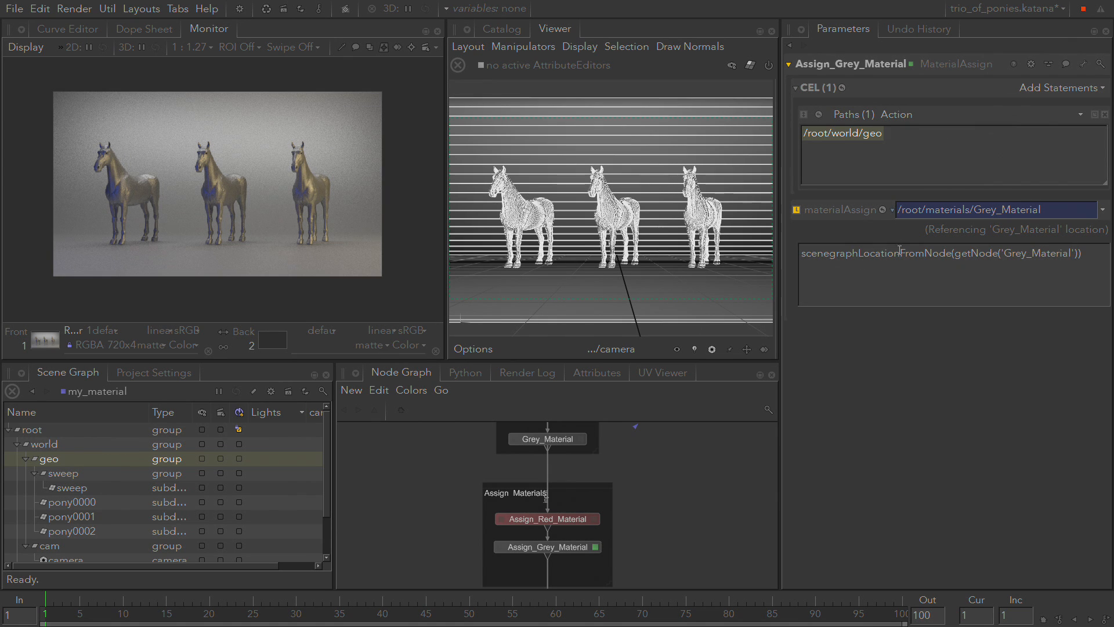
left_click(890, 210)
left_click(896, 378)
left_click(551, 440)
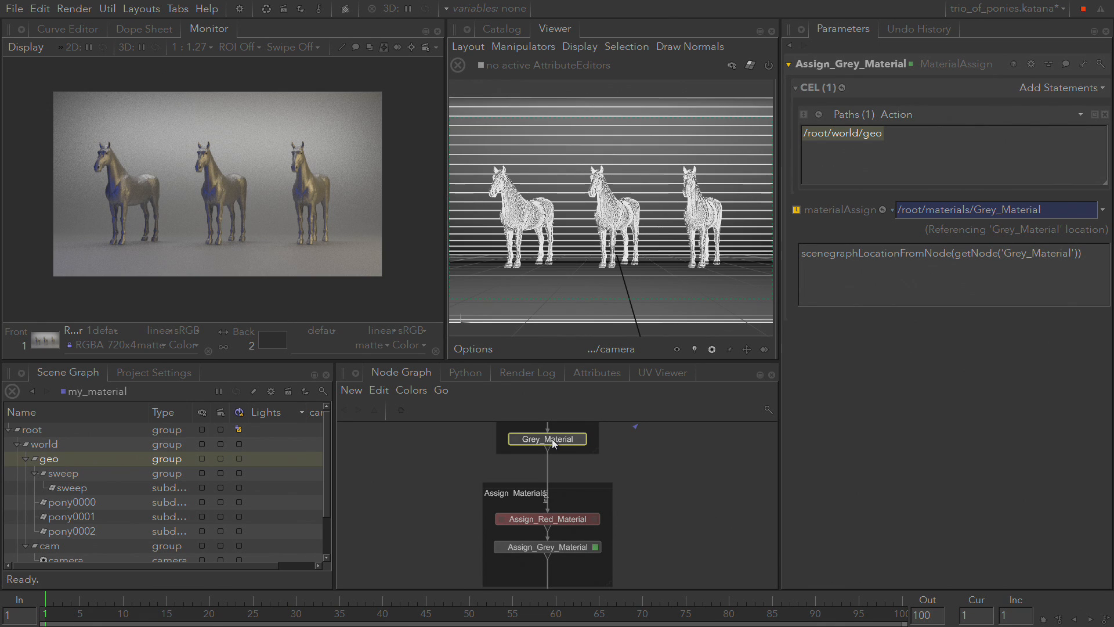
left_click_drag(552, 439, 553, 468)
left_click_drag(558, 513, 555, 547)
Rename the Grey_Material material as Grey_Material222222 and open the parameters of Assign_Grey_Material
left_click(581, 439)
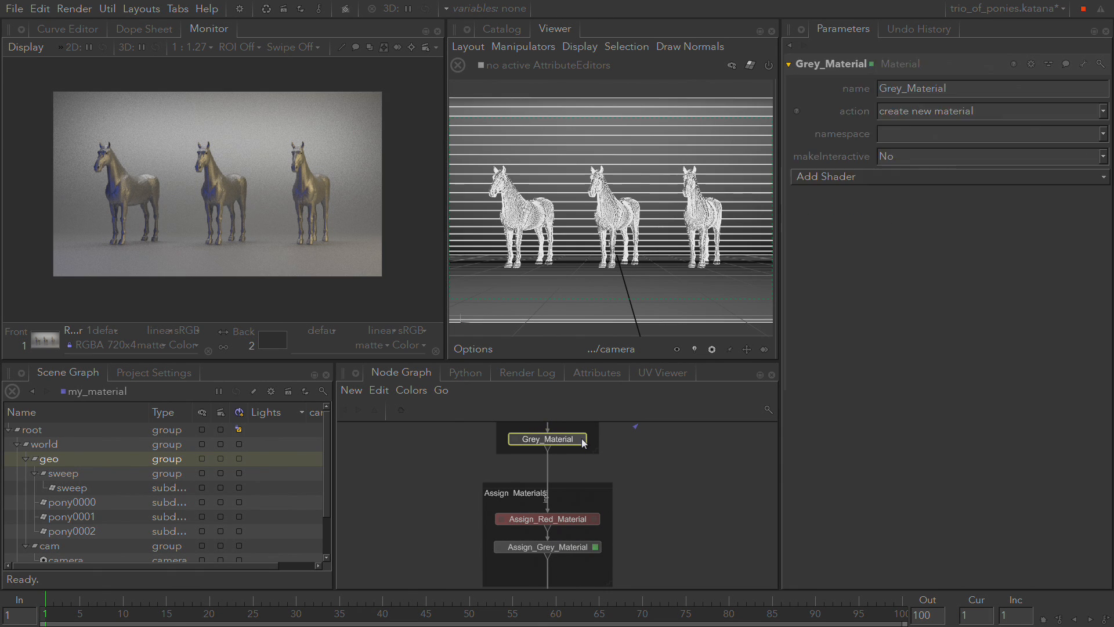
left_click(1005, 88)
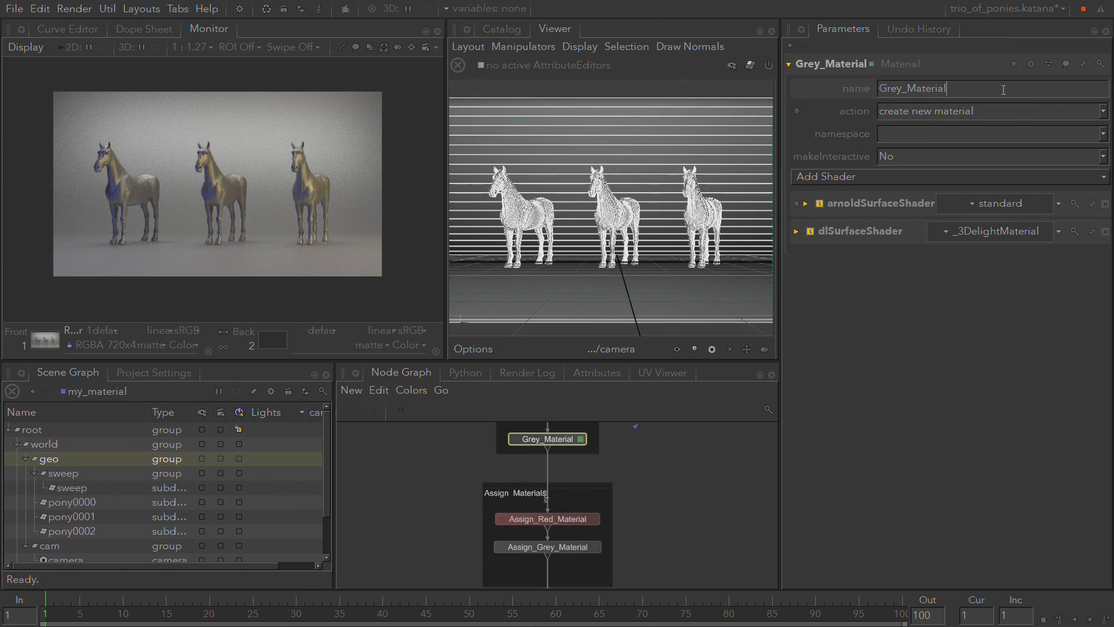
type("222222")
key("Return")
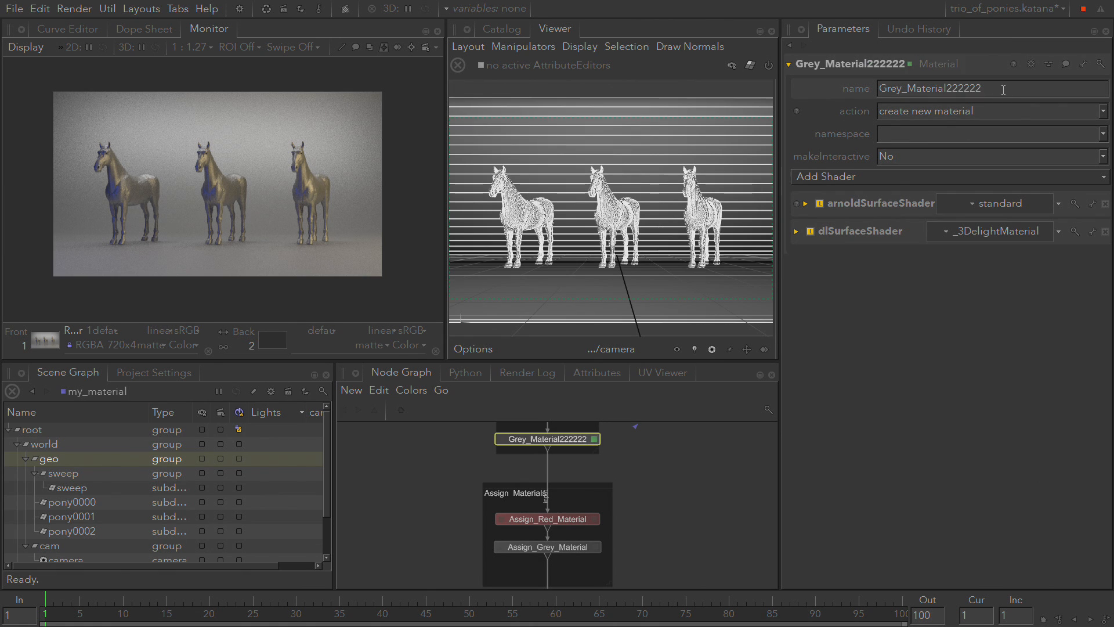
left_click(595, 546)
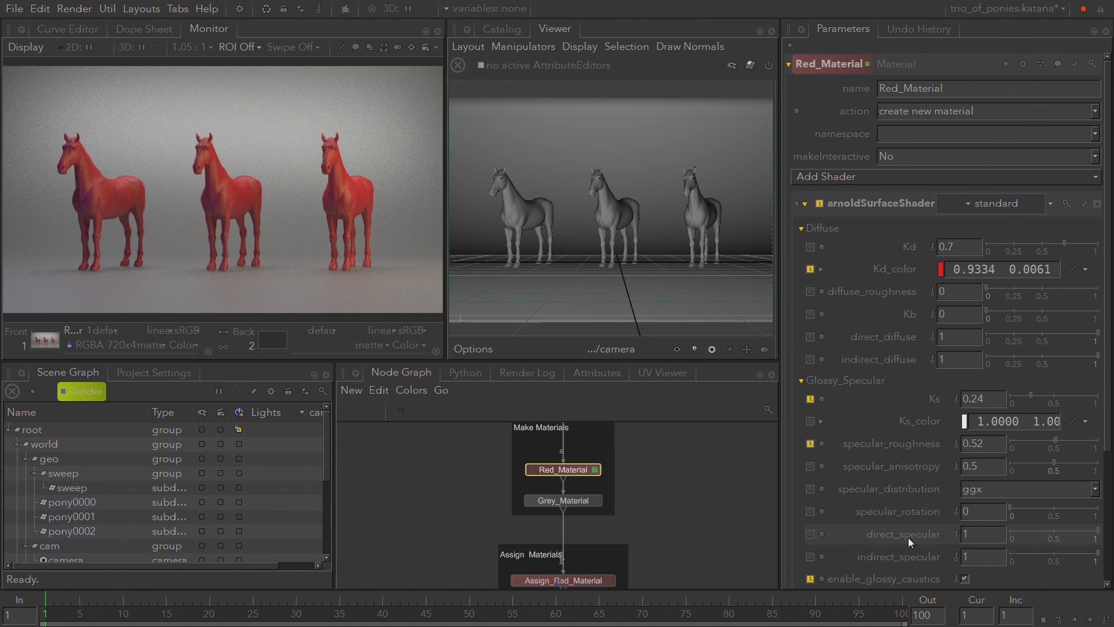
View the material locations in the scene graph and the action options of Red_Material, leaving the action as create new material
scroll(93, 510, "down", 3)
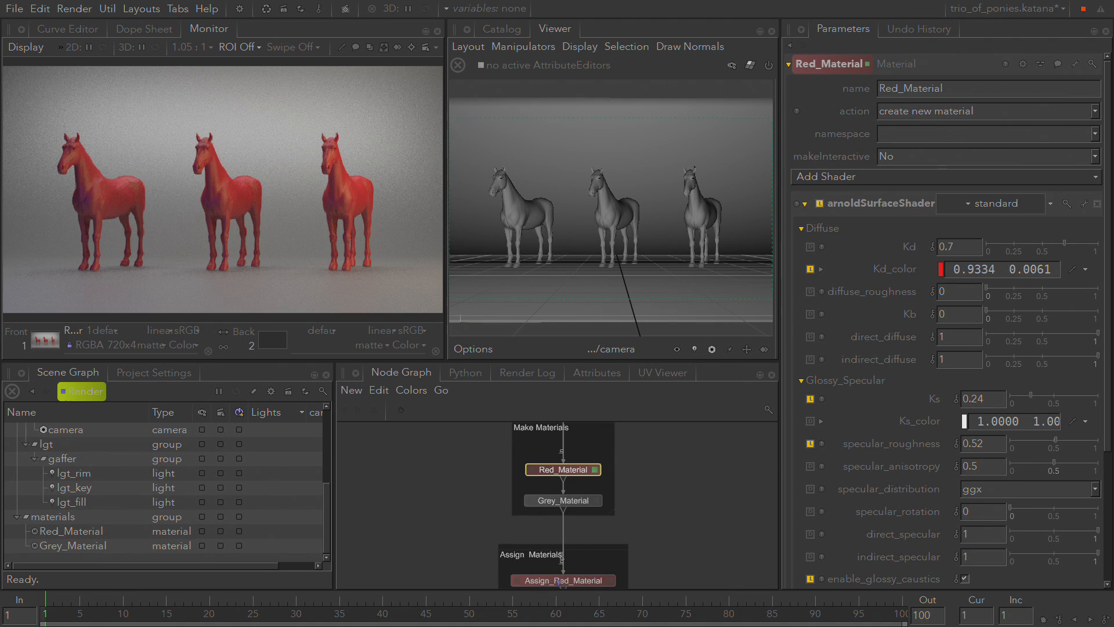
middle_click_drag(659, 519, 663, 433)
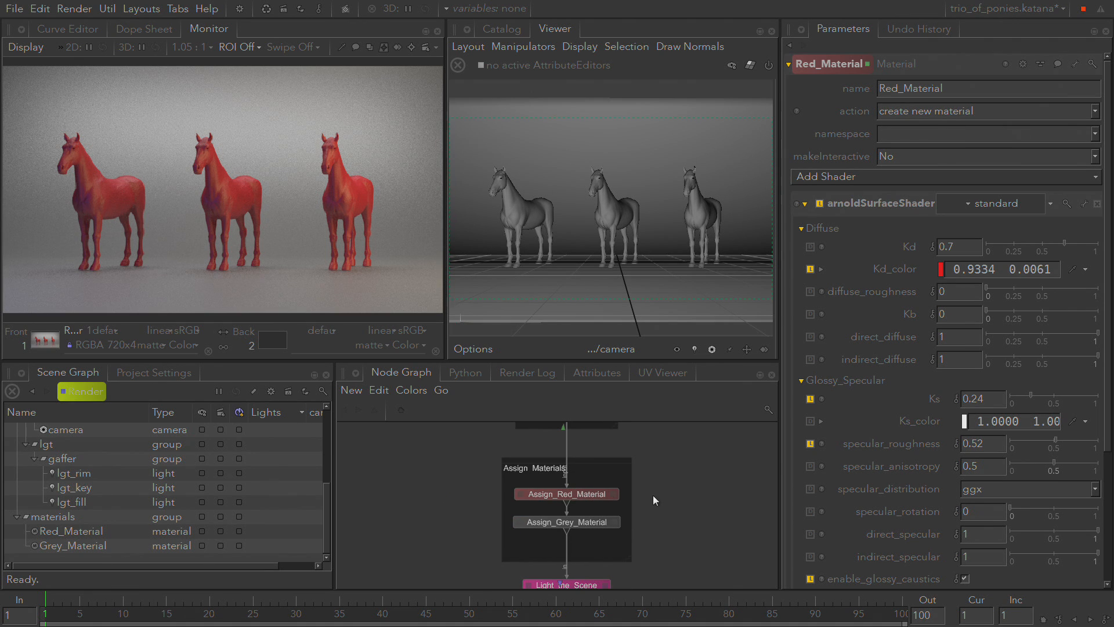
middle_click_drag(670, 475, 647, 500)
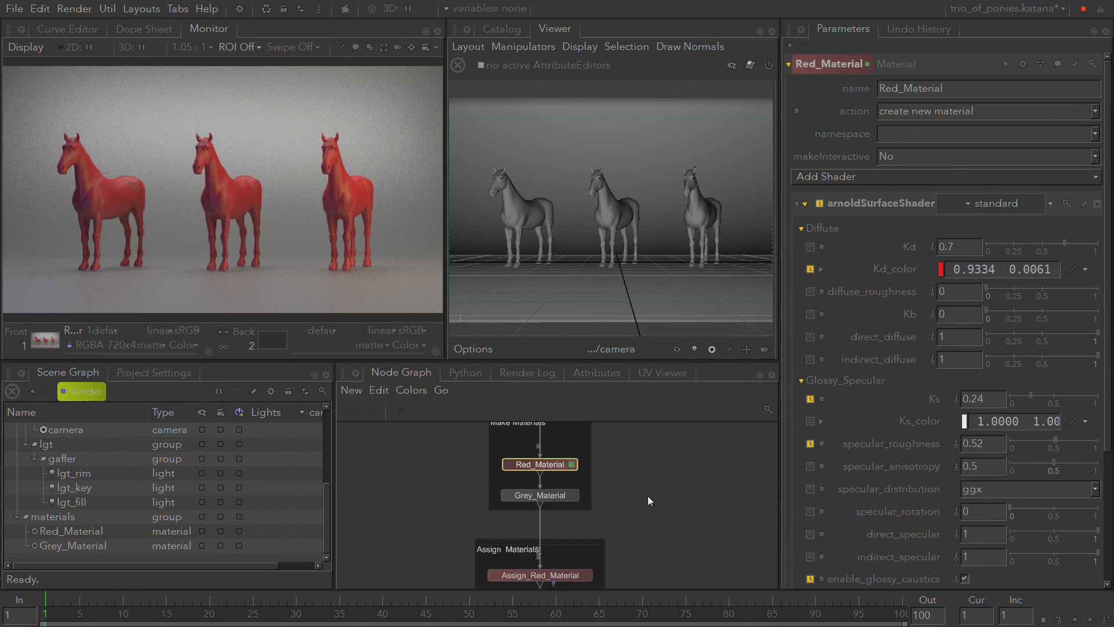
left_click(947, 113)
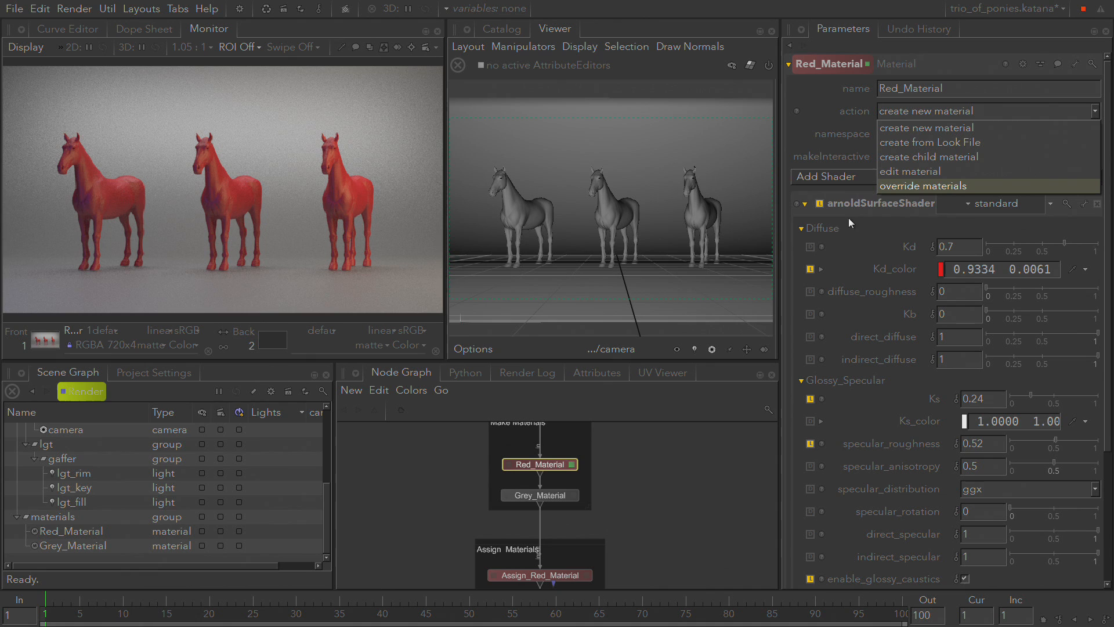
left_click(694, 486)
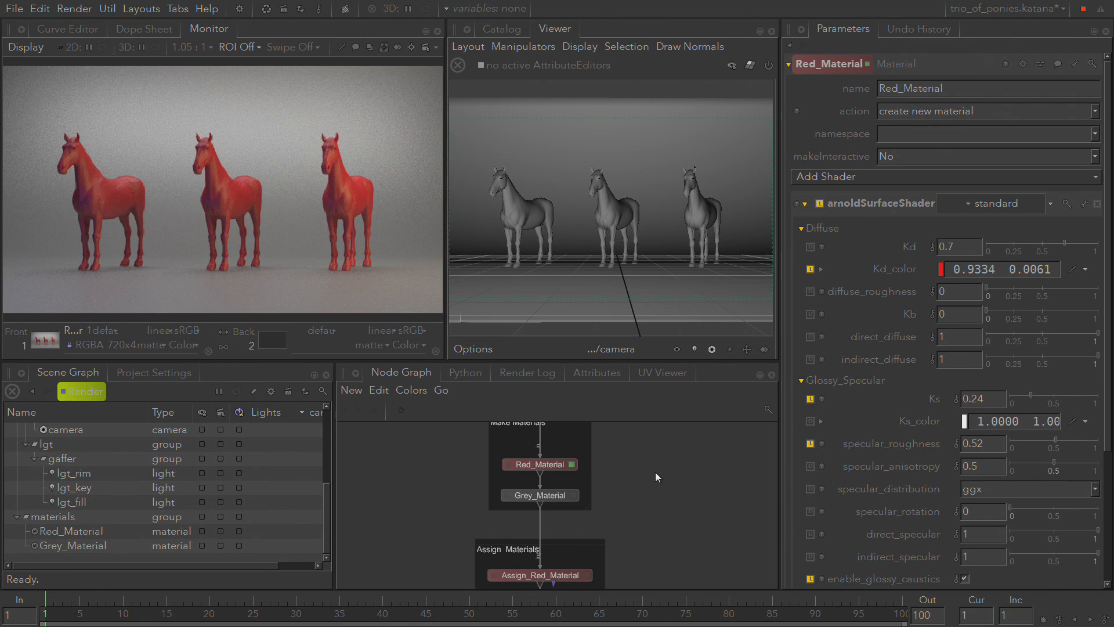
Add a Material node, insert it between Grey_Material and the Assign Materials group, and open its parameters
key("Tab")
type("mat")
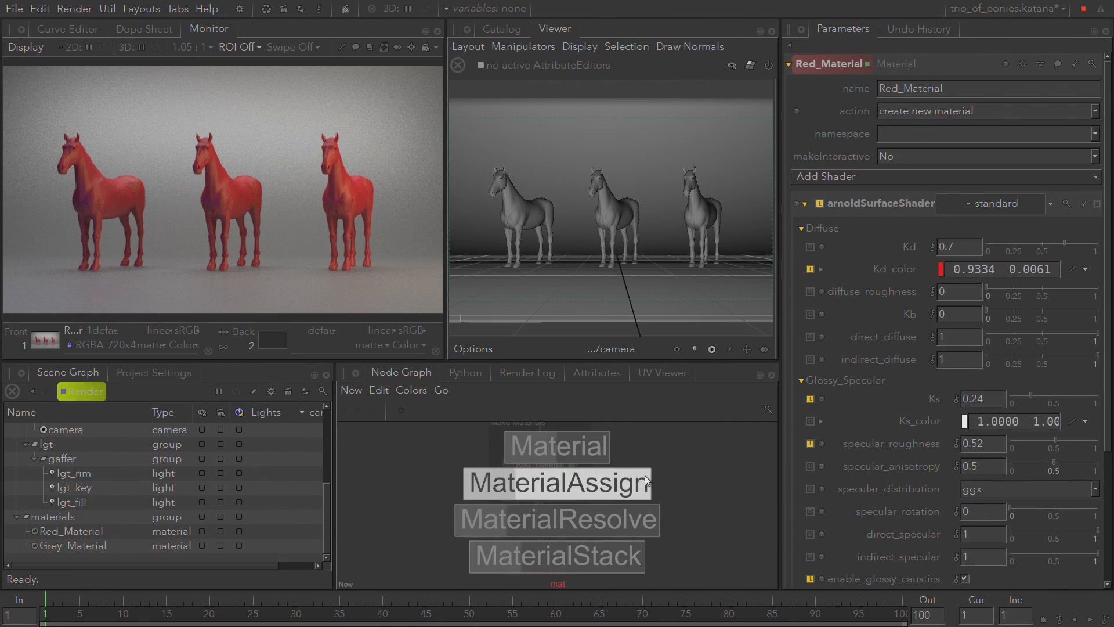
key("Up")
key("Return")
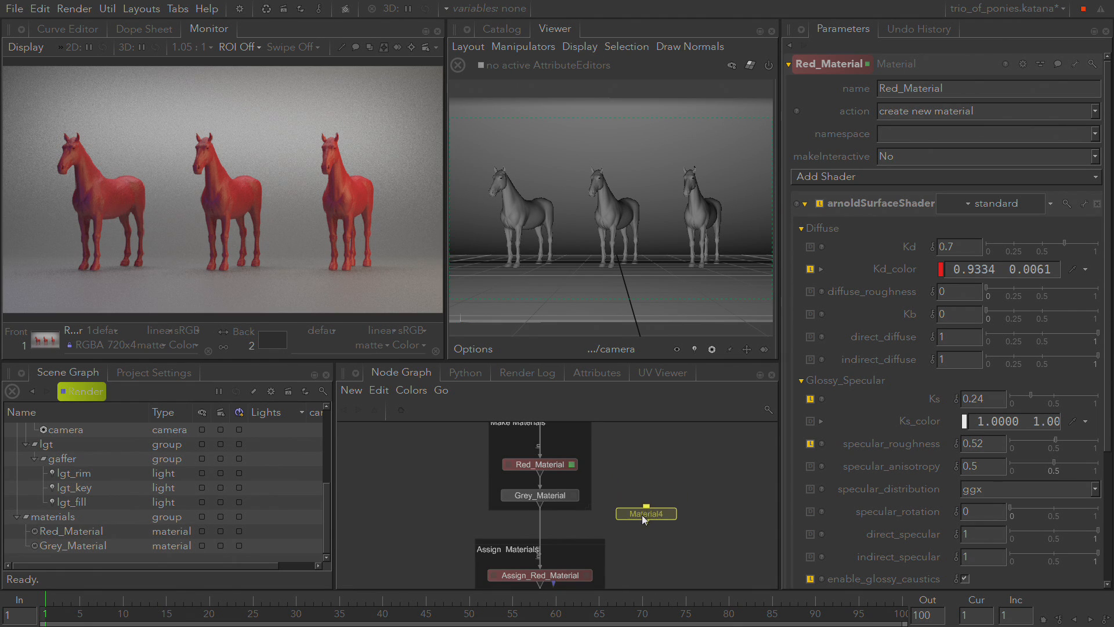
left_click(543, 526)
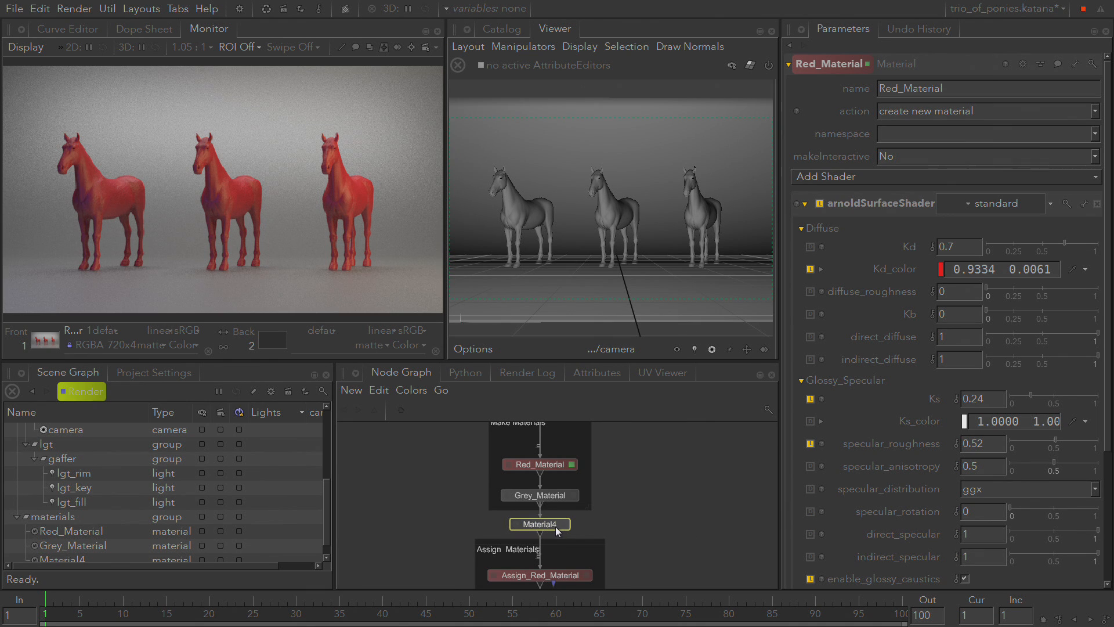
left_click(561, 525)
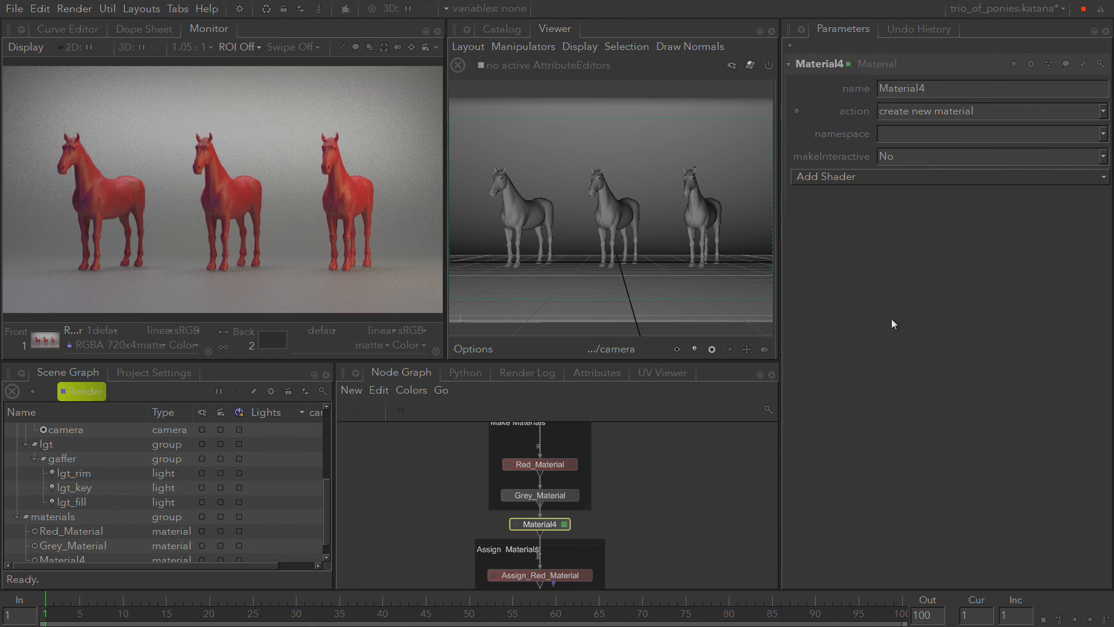
scroll(30, 554, "down", 1)
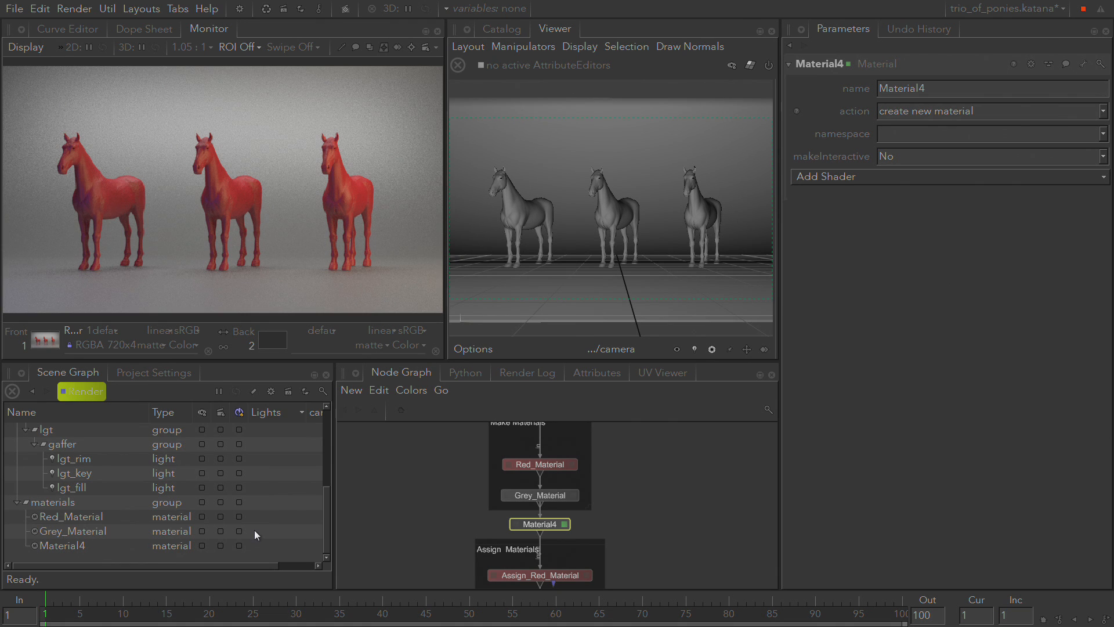
Rename the newly added Material node's material as Blue_Material
double_click(928, 89)
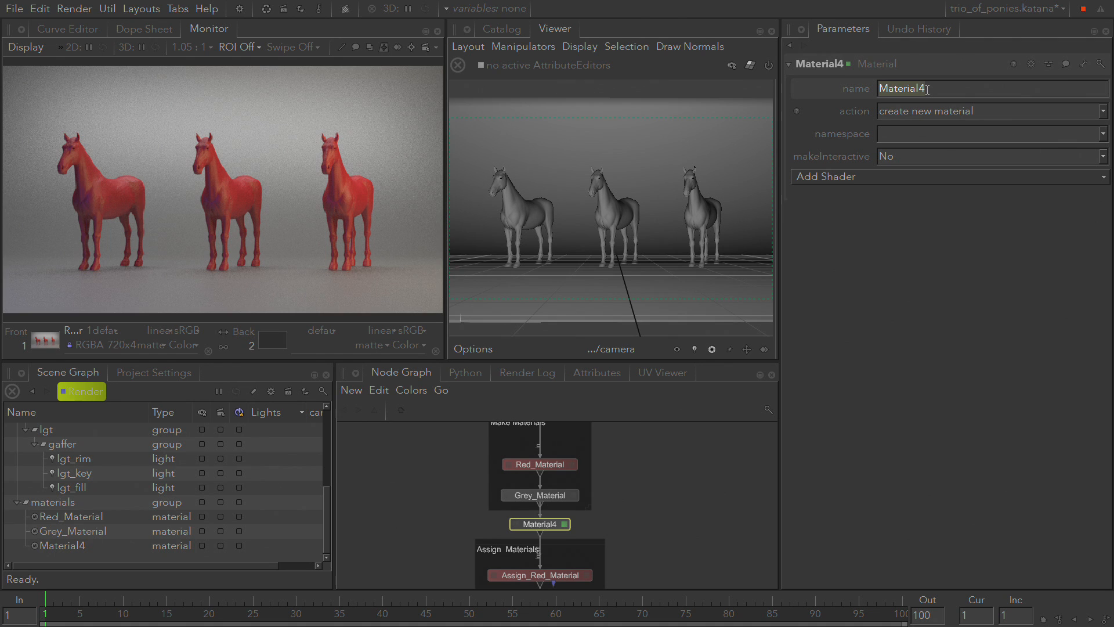
type("Blue_mate")
key("BackSpace")
key("BackSpace")
key("BackSpace")
type("Material")
key("Return")
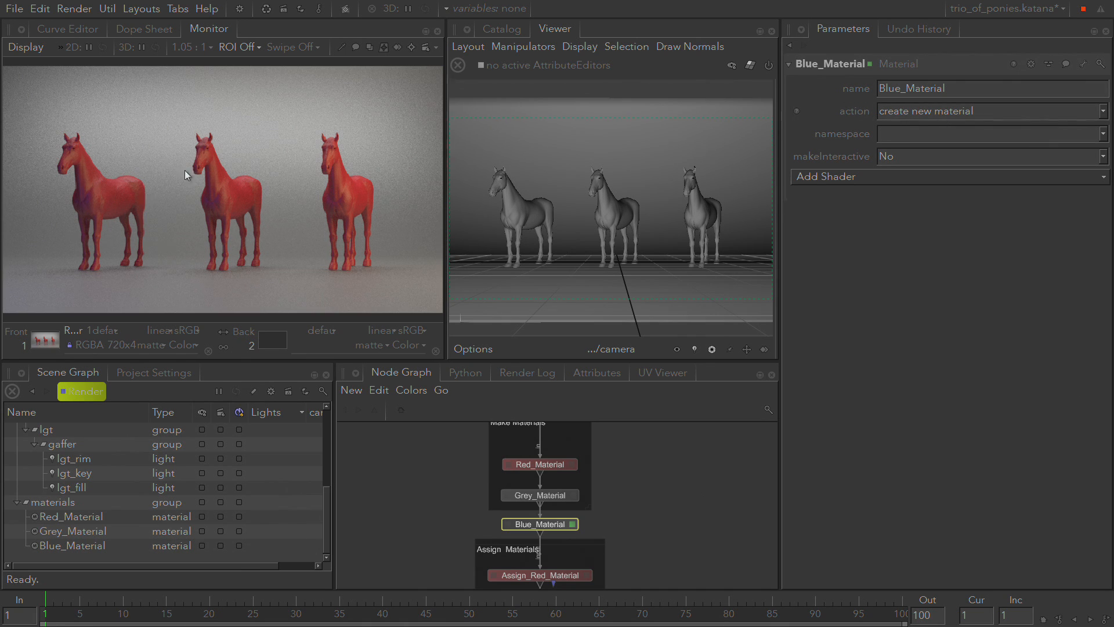
Set Blue_Material's action to create child material and make it inherit from /root/materials/Red_Material
left_click(991, 109)
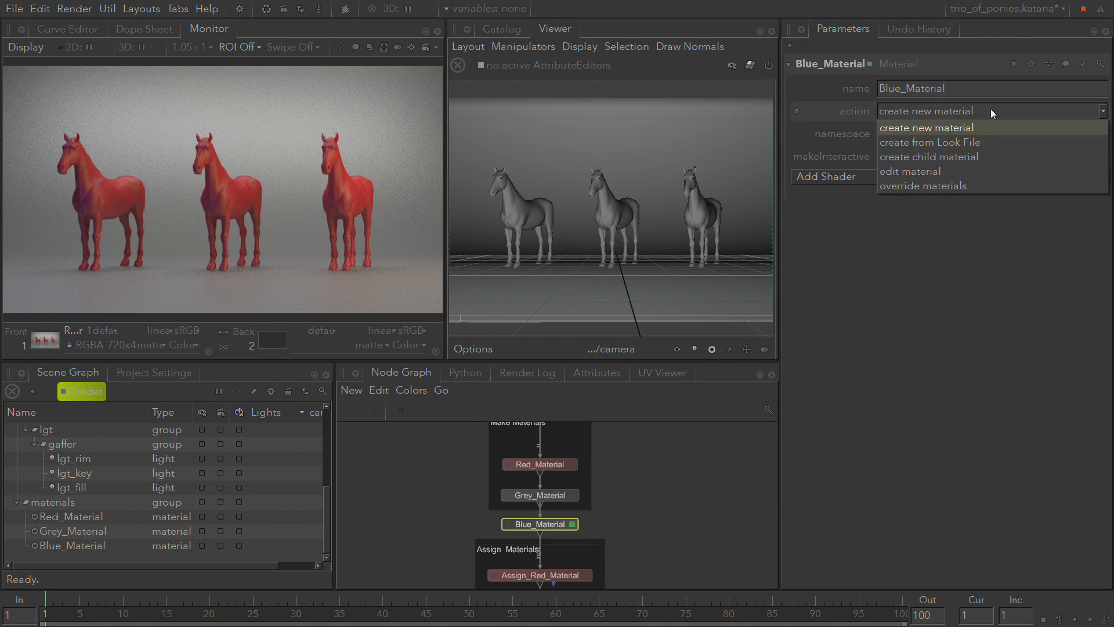
left_click(983, 157)
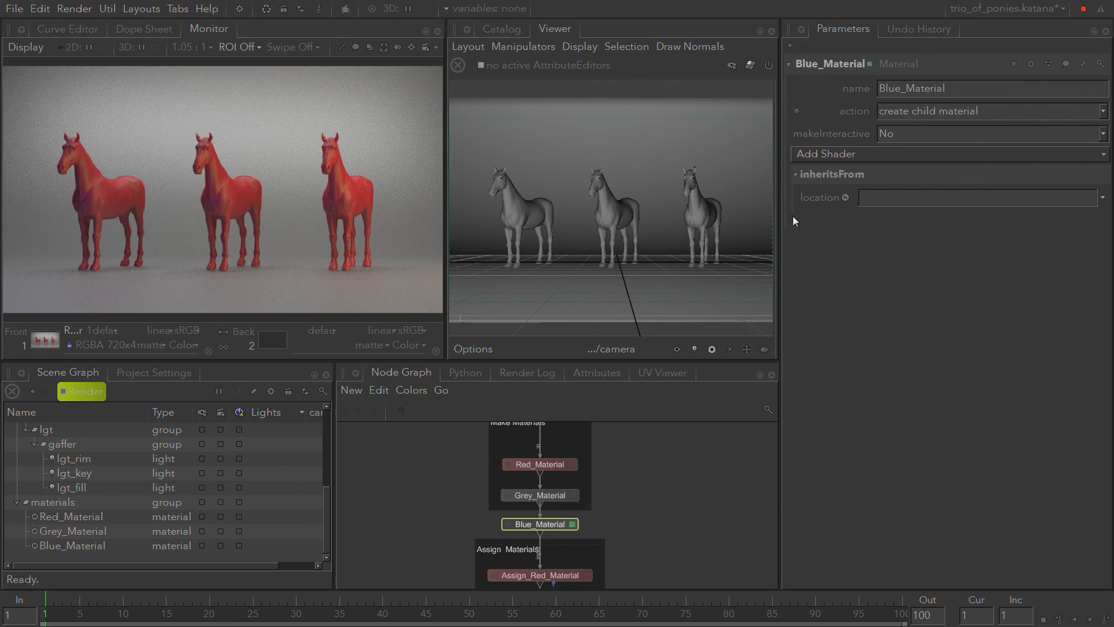
left_click(84, 545)
left_click(94, 518)
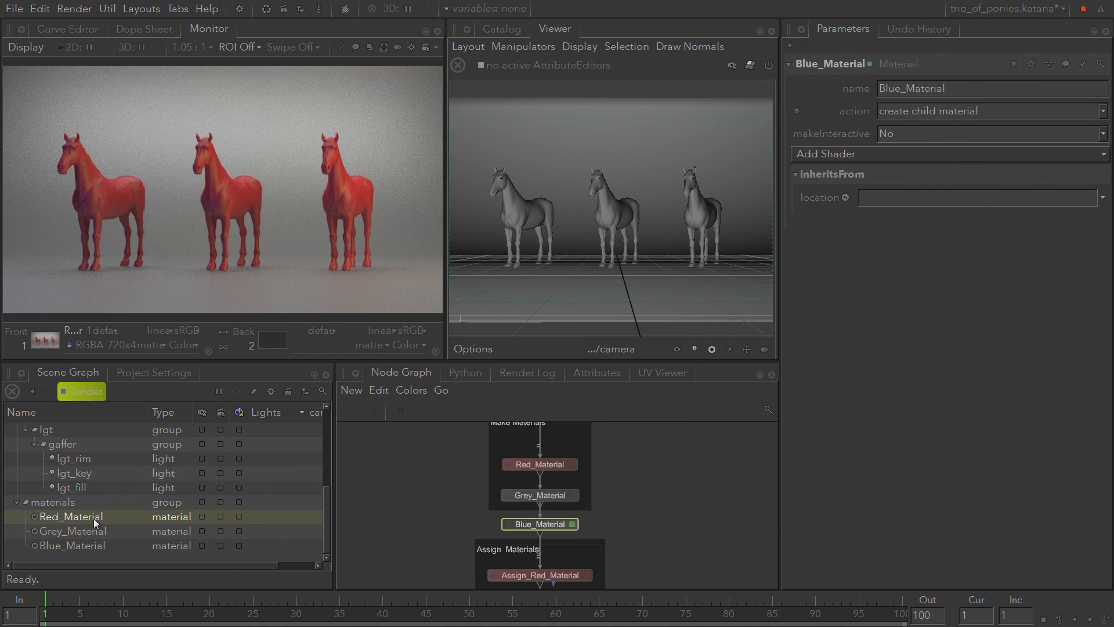
left_click_drag(95, 522, 960, 197)
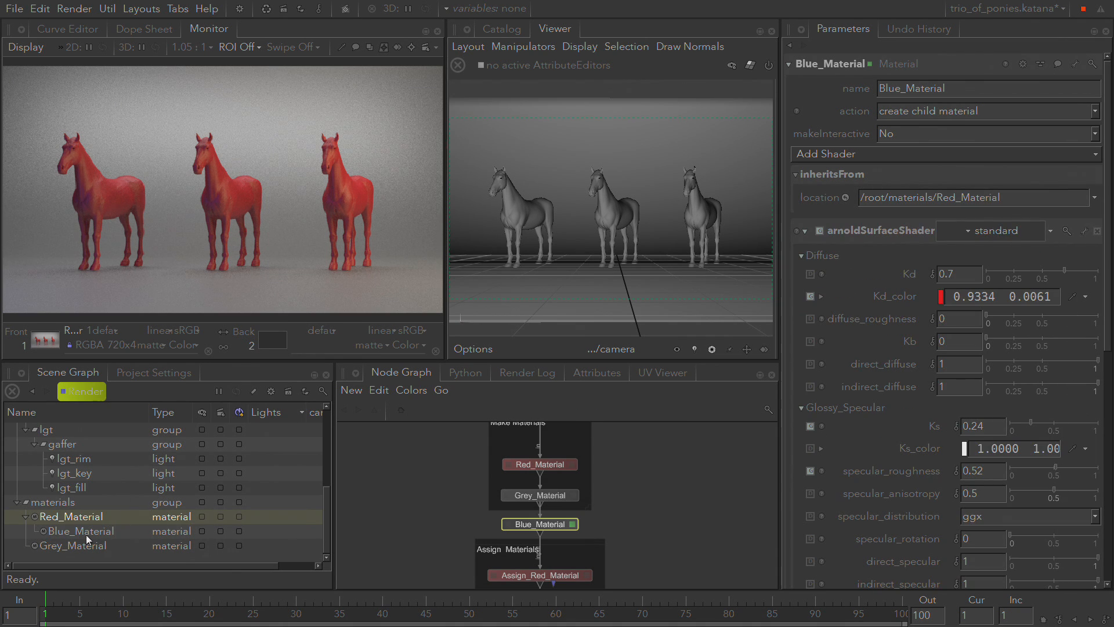
left_click(59, 531)
left_click(60, 517)
Override Blue_Material's diffuse Kd_color with a saturated blue of about 0.003, 0.06, 0.65
scroll(814, 482, "down", 2)
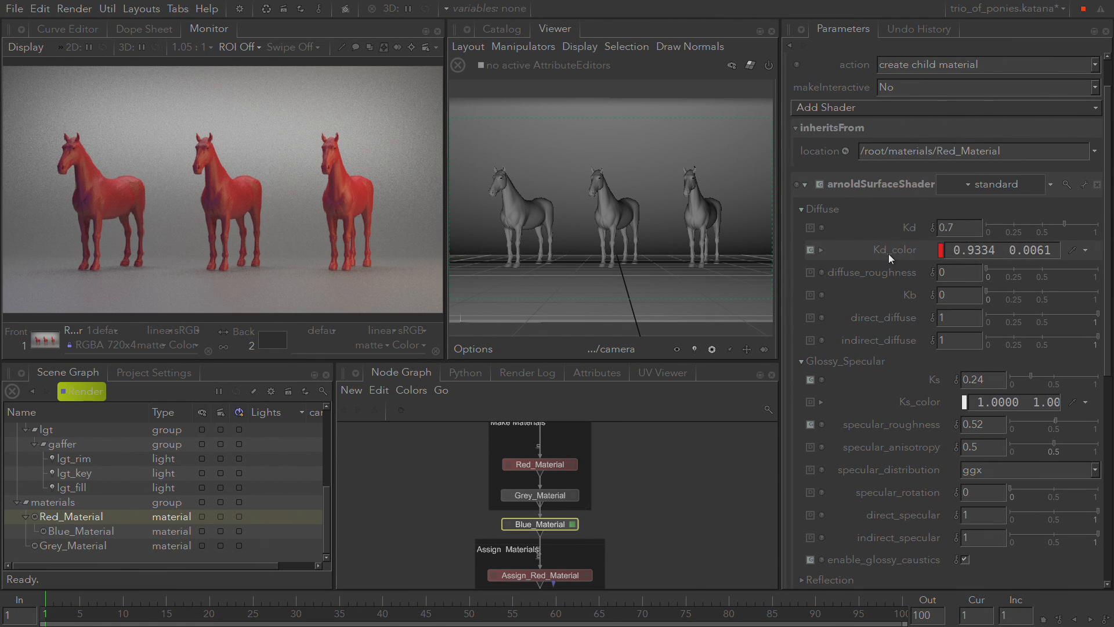
left_click(943, 252)
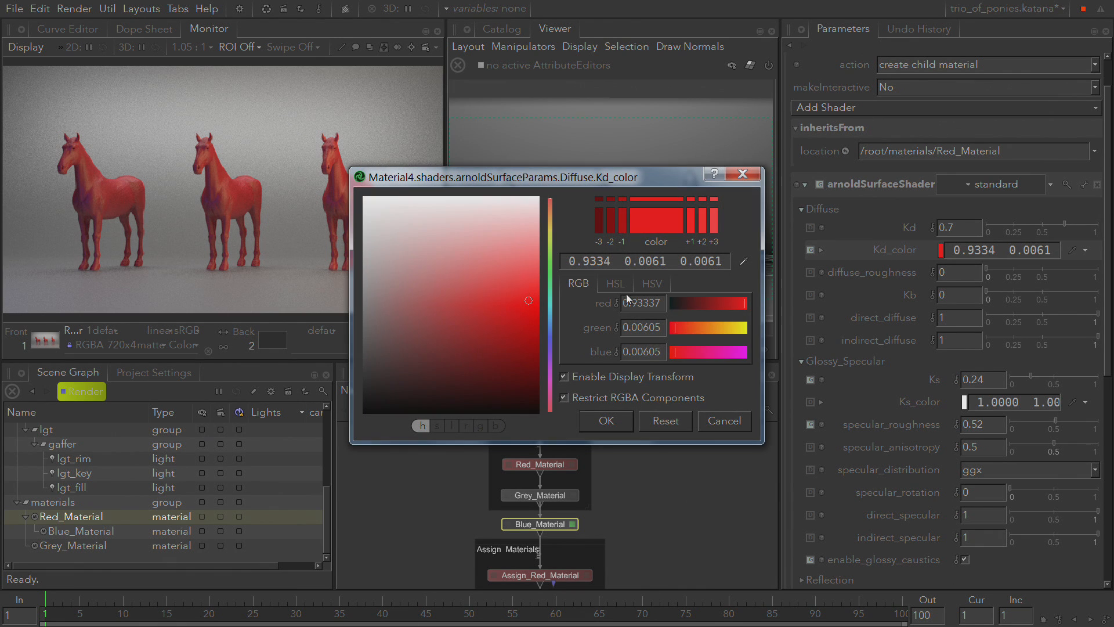
left_click(555, 330)
left_click(524, 318)
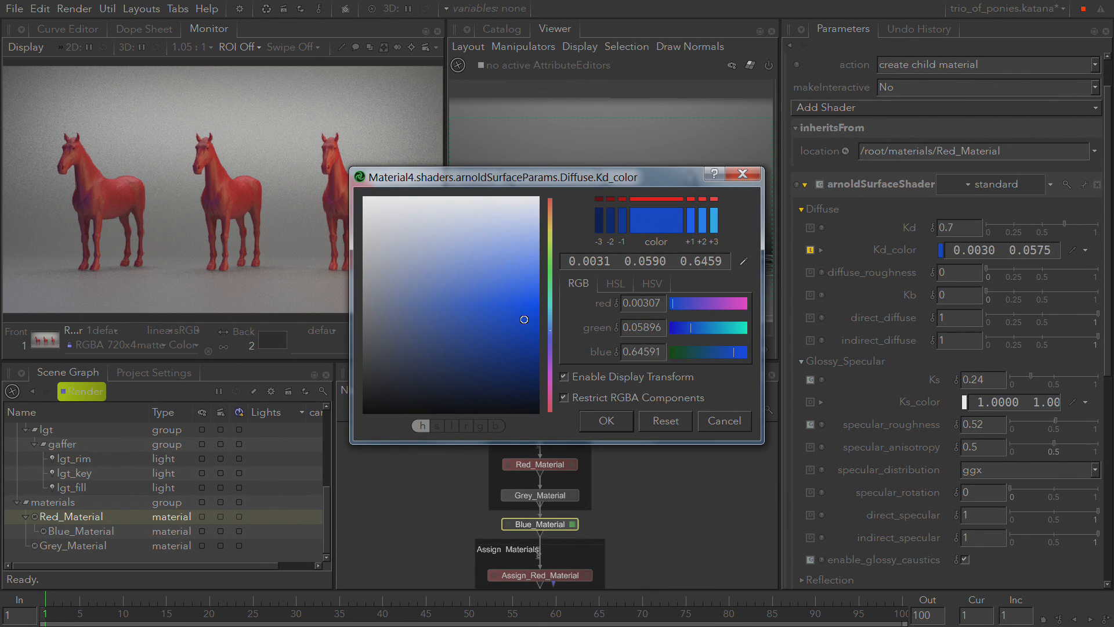
left_click(604, 421)
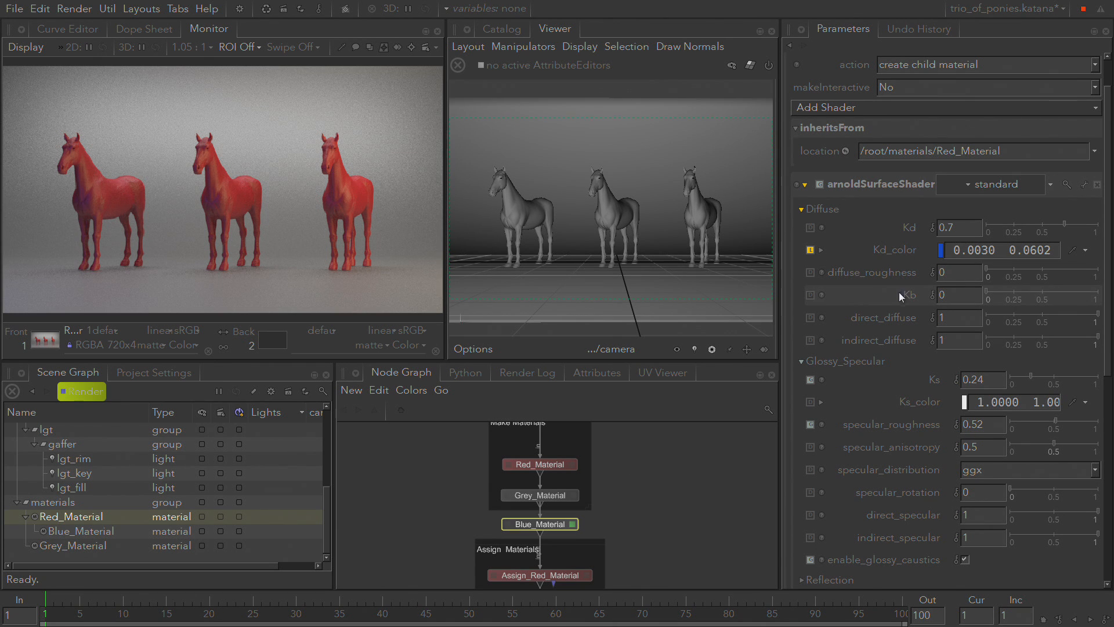
Override Blue_Material's subsurface scattering Ksss_color with a light blue of about 0.2917, 0.4941, 0.8214
scroll(893, 312, "down", 2)
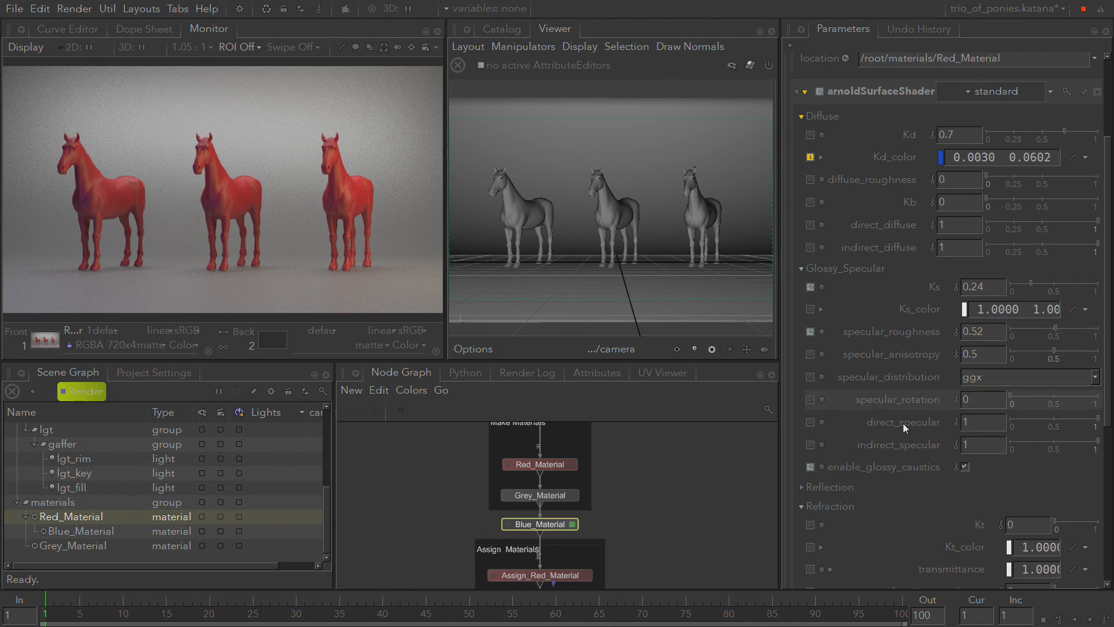
scroll(888, 482, "down", 5)
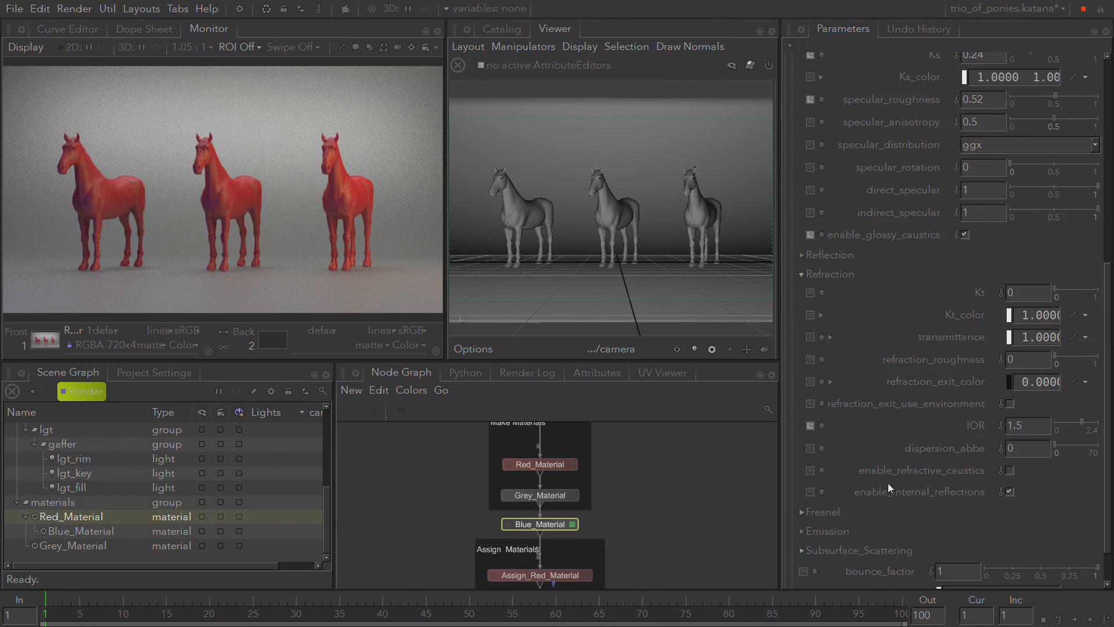
scroll(888, 483, "down", 1)
left_click(883, 502)
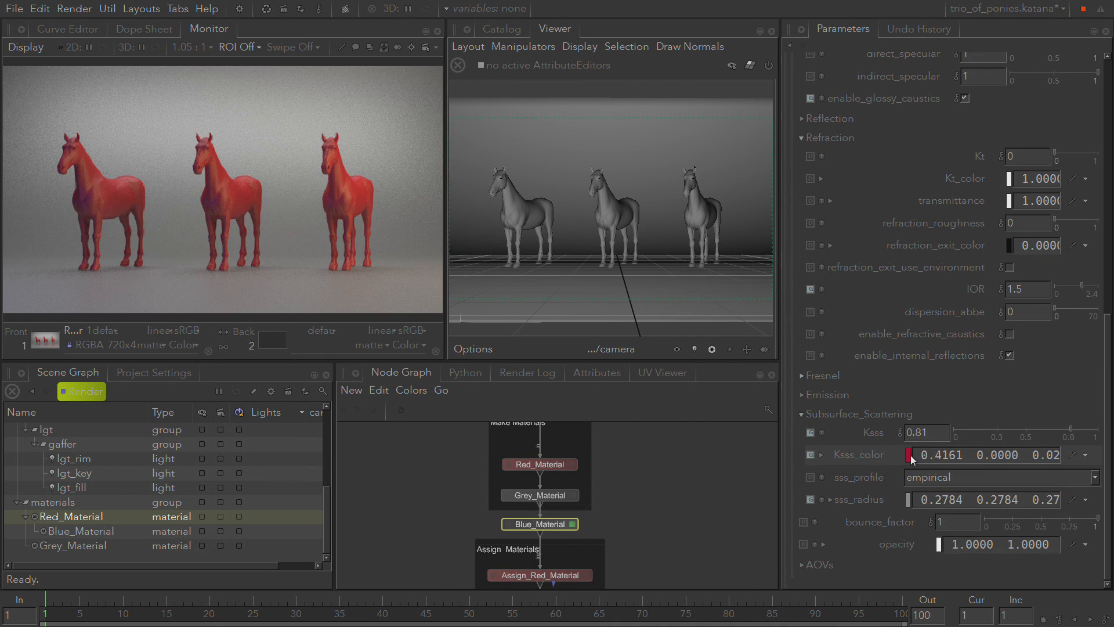
left_click(909, 455)
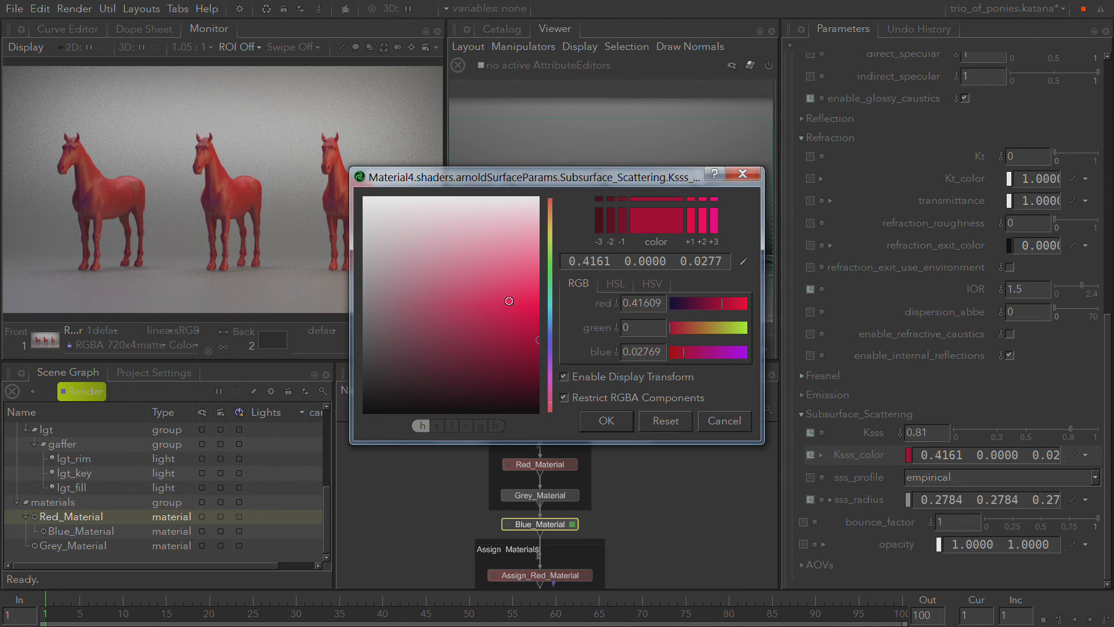
left_click(550, 331)
left_click_drag(550, 331, 549, 325)
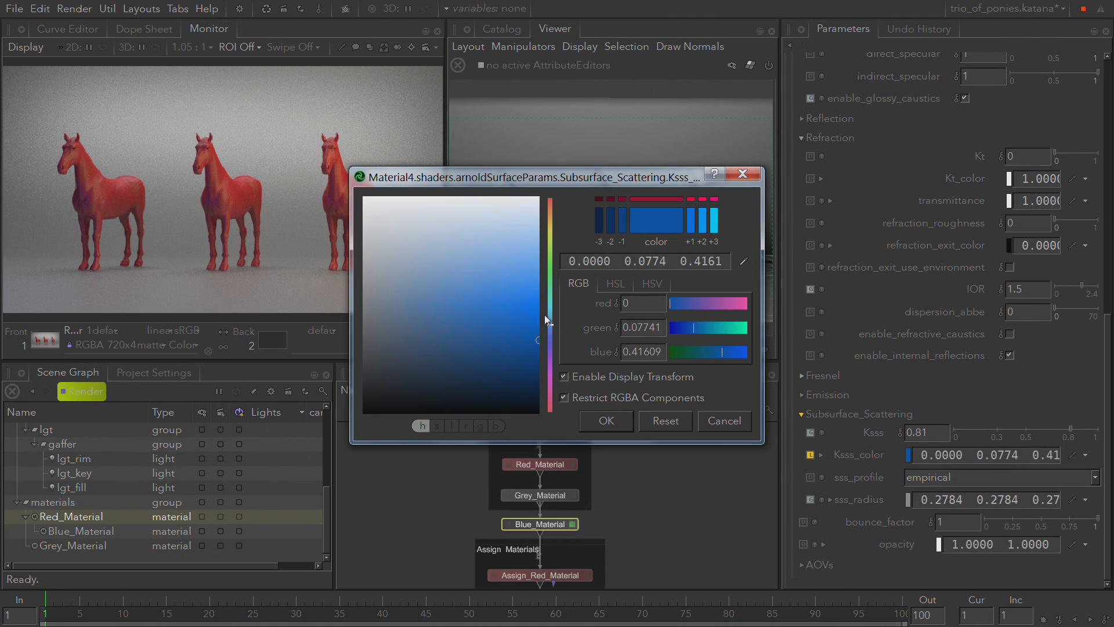
left_click_drag(525, 278, 480, 249)
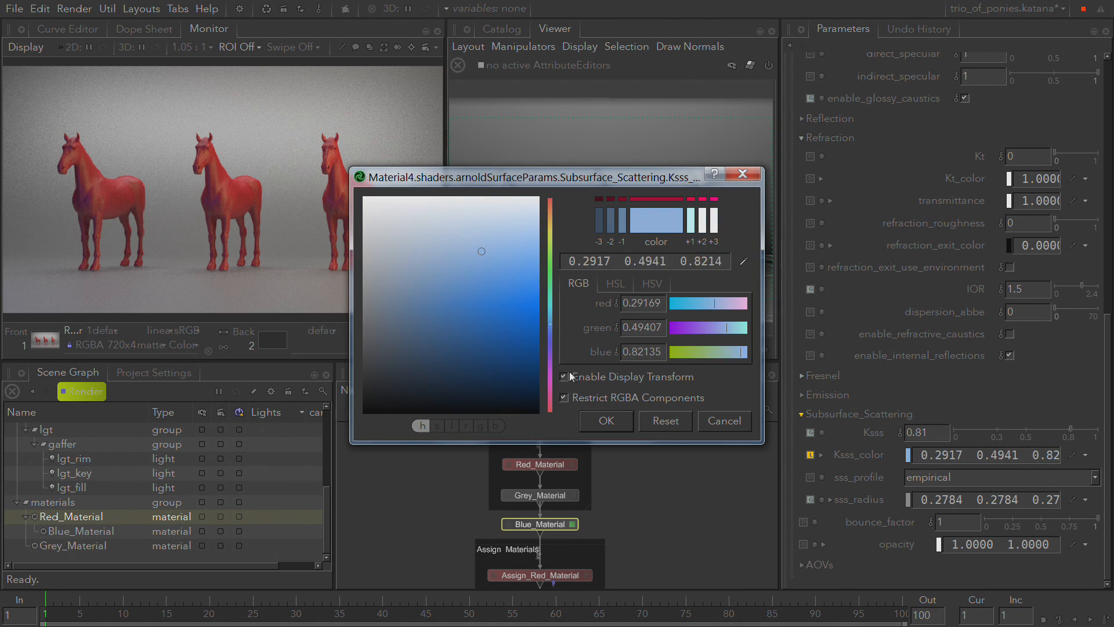
left_click(603, 429)
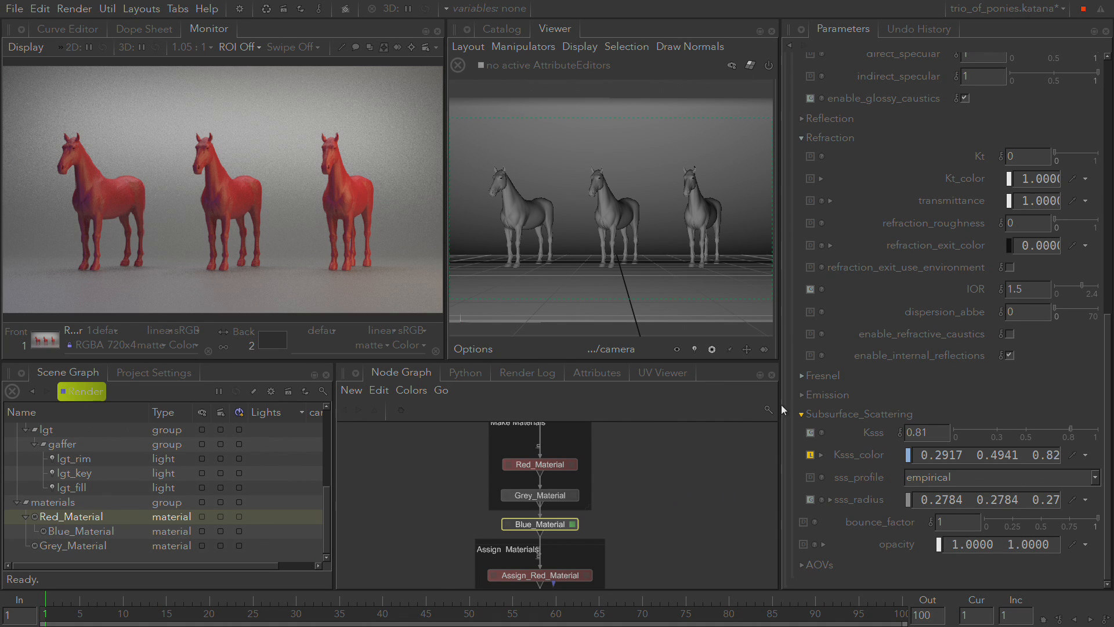
Review Blue_Material's shader parameters to compare the locally overridden values with those inherited from Red_Material
scroll(897, 145, "up", 10)
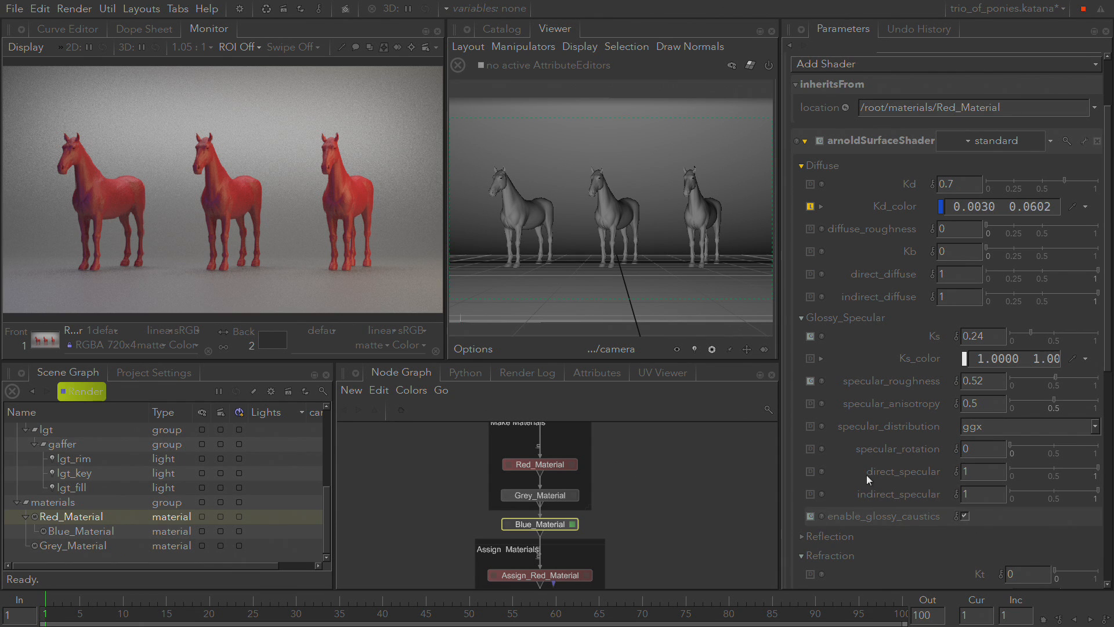
scroll(867, 476, "down", 6)
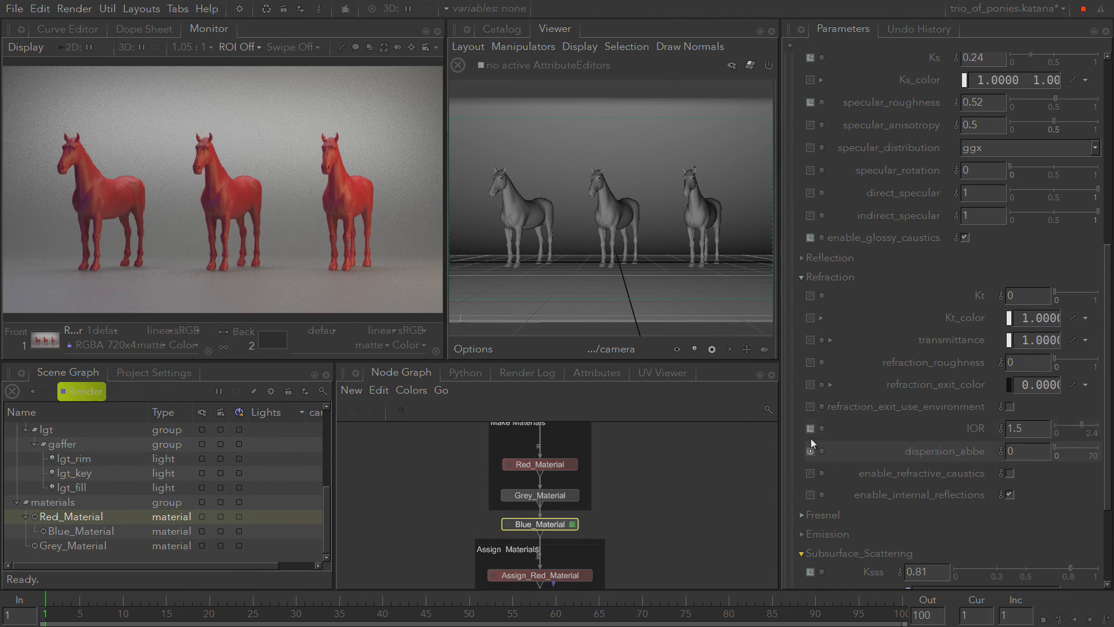
scroll(812, 441, "down", 3)
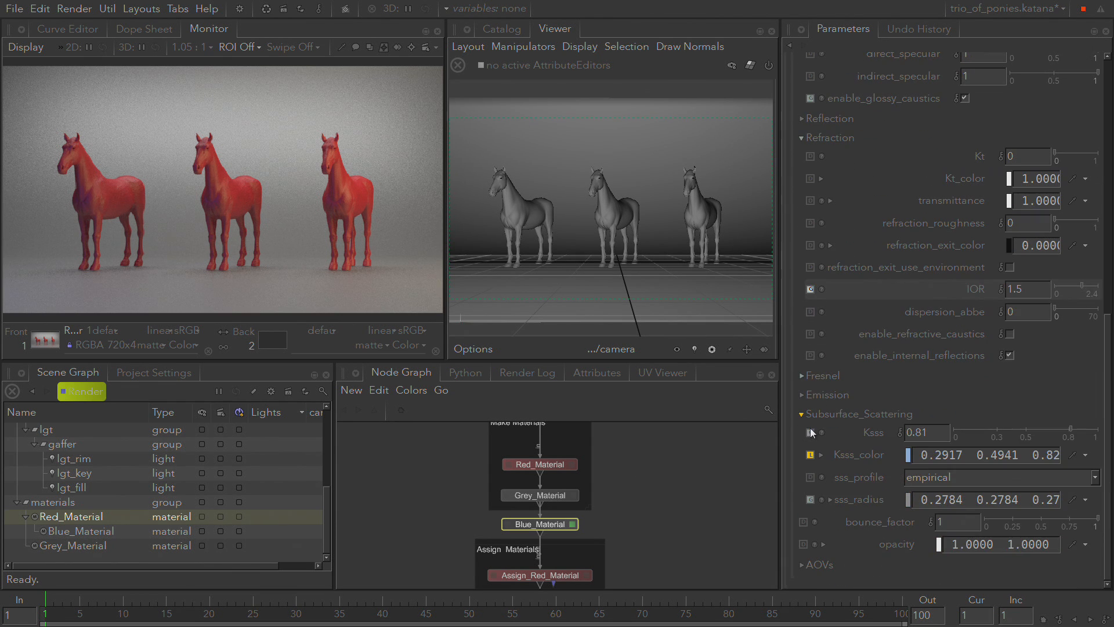
scroll(880, 327, "up", 4)
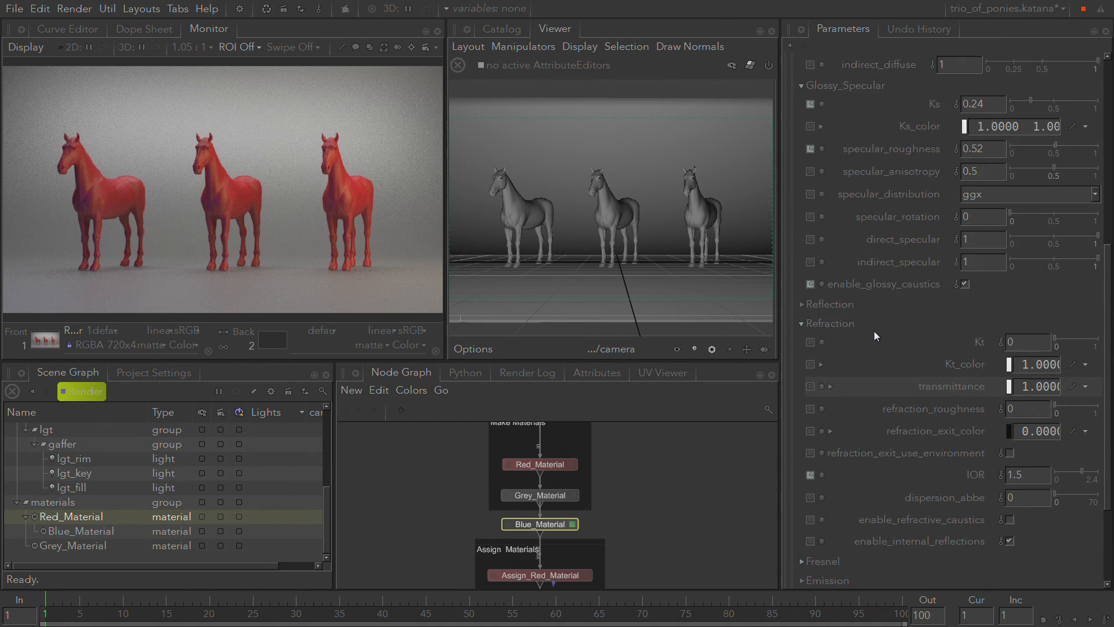
scroll(874, 331, "up", 6)
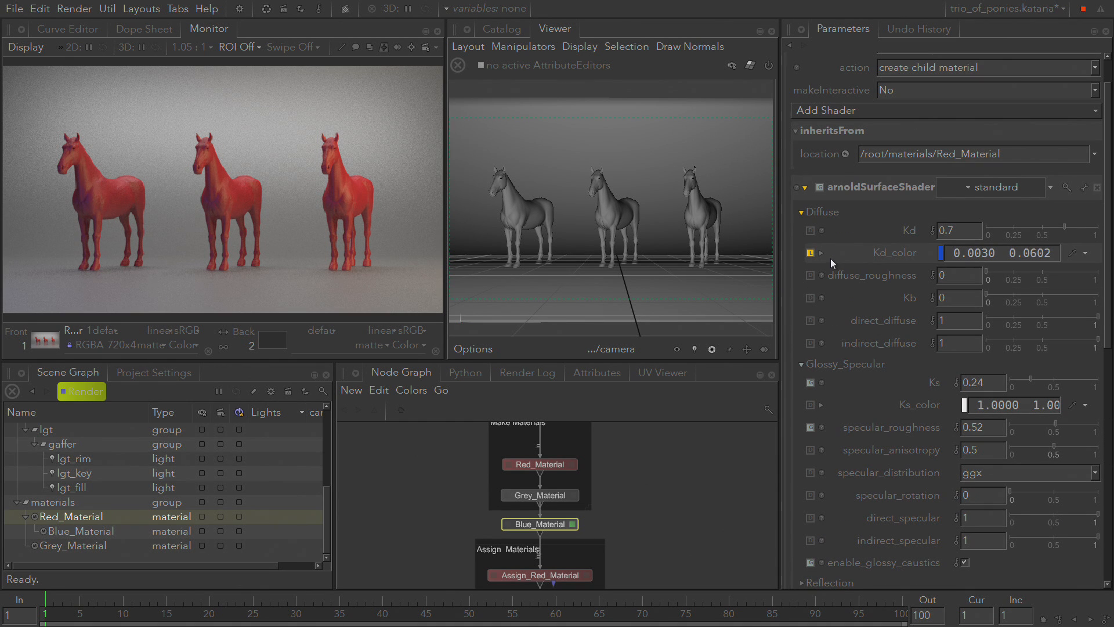
Add a MaterialAssign node, insert it between Assign_Grey_Material and Light_the_Scene, and open its parameters
middle_click_drag(671, 517, 690, 378)
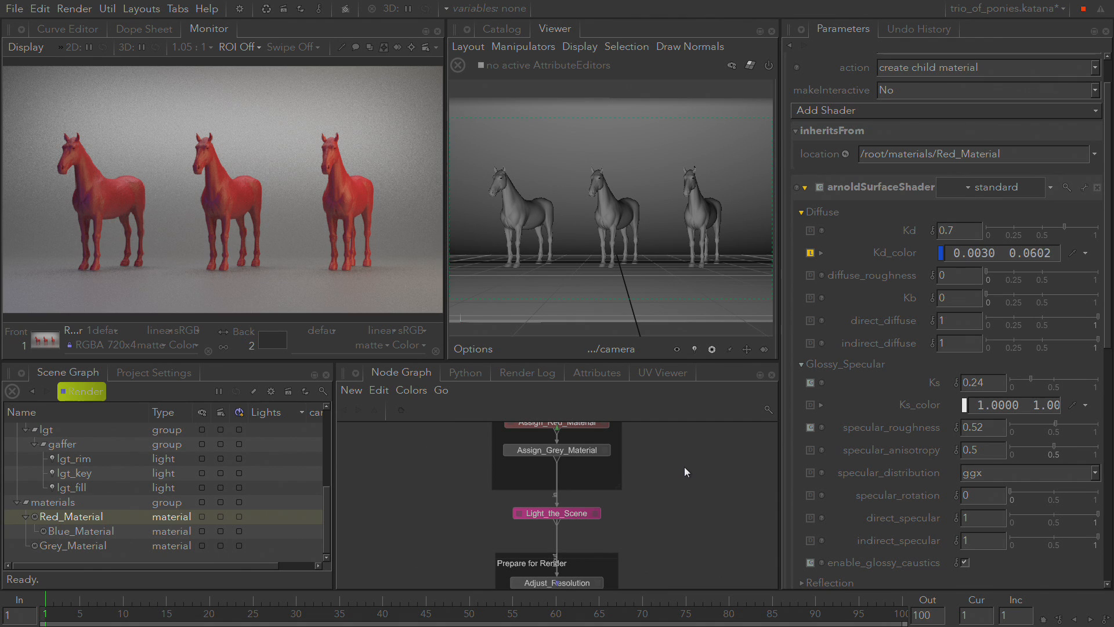
key("Tab")
type("ma")
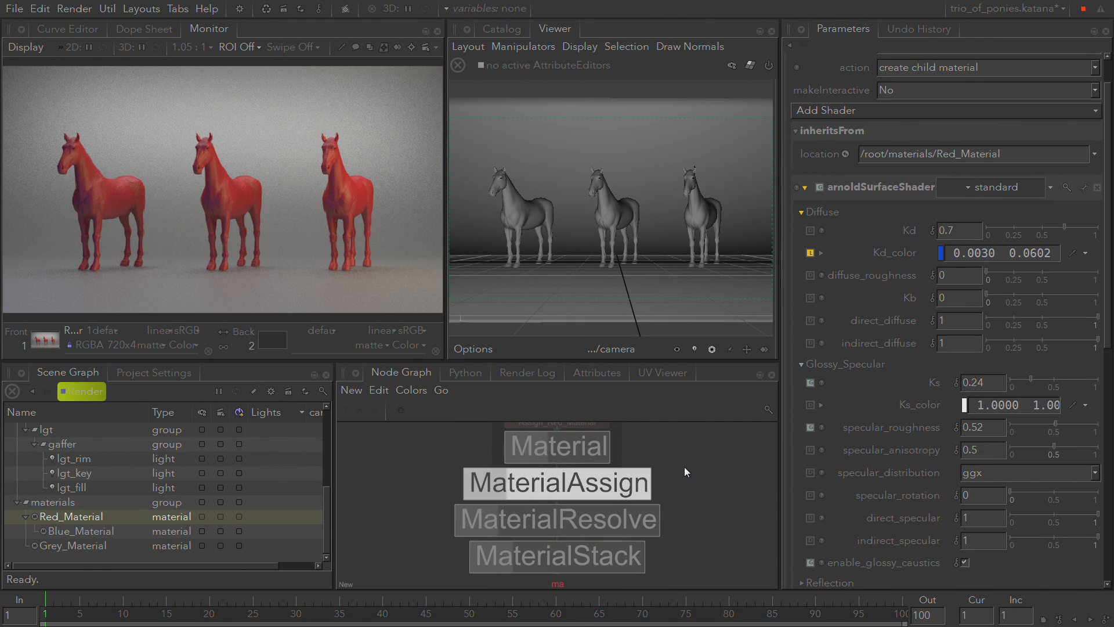
left_click(604, 493)
left_click(560, 483)
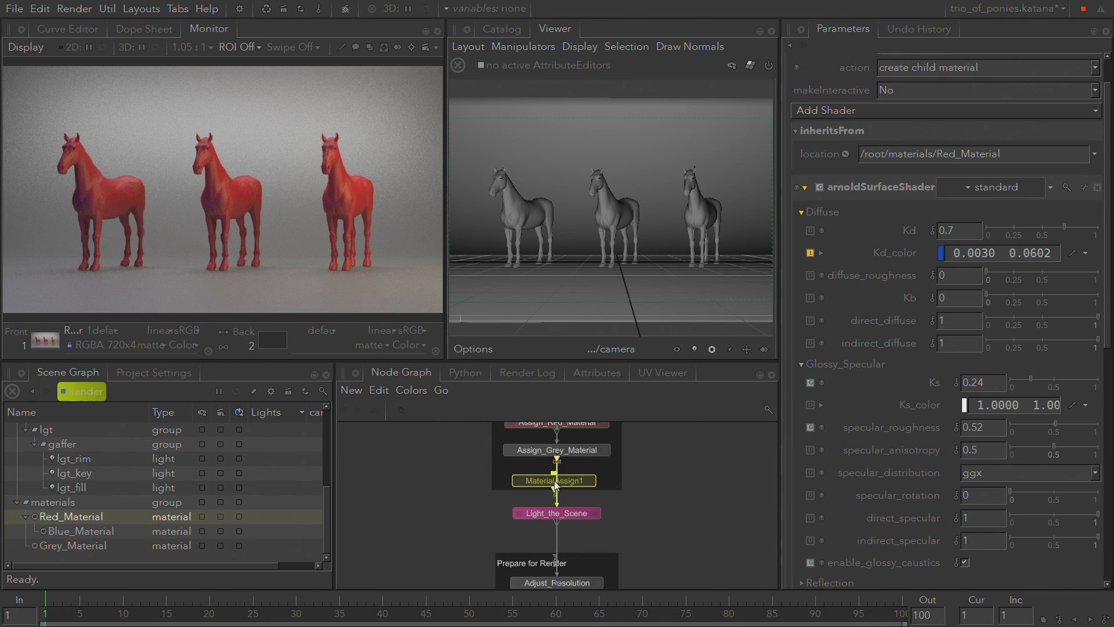
left_click(557, 479)
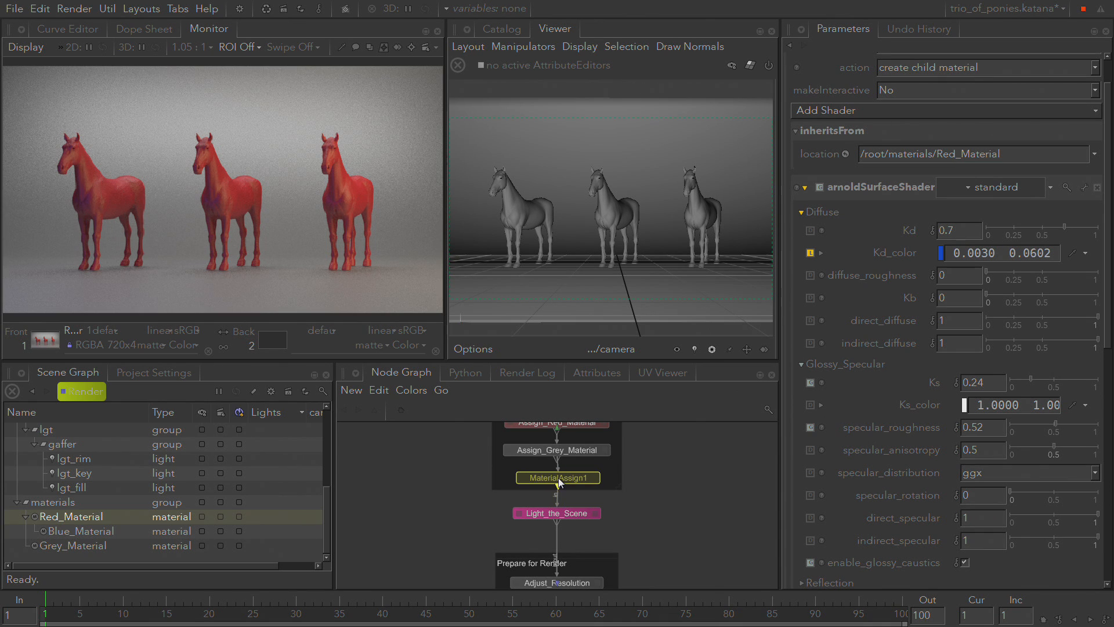
mouse_move(557, 479)
left_mouse_down()
mouse_move(564, 465)
mouse_move(560, 476)
left_mouse_up()
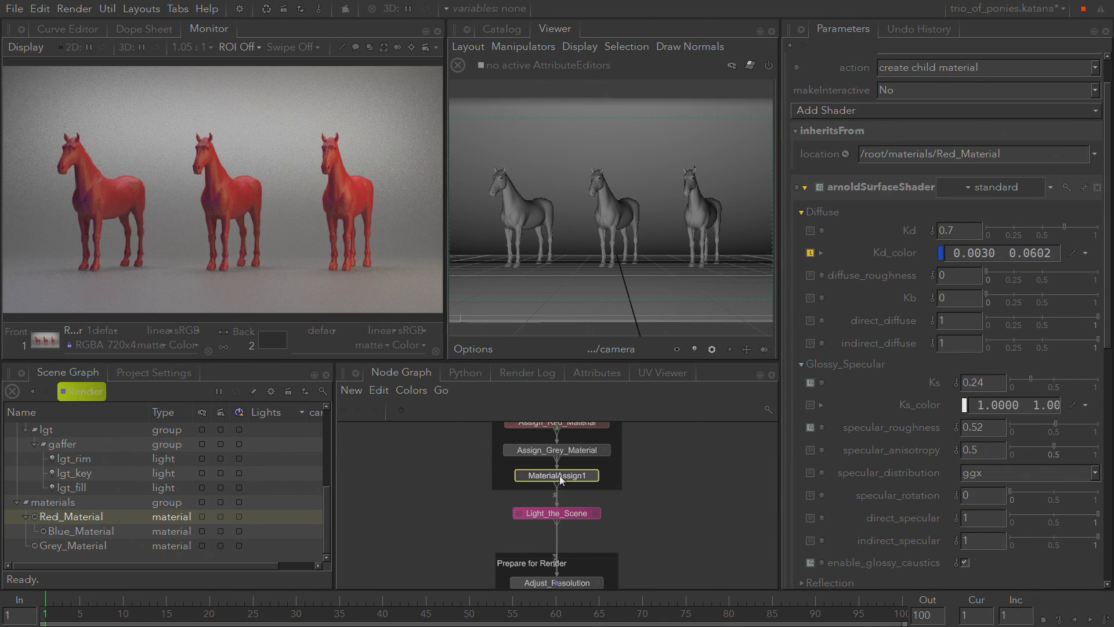
left_click(592, 478)
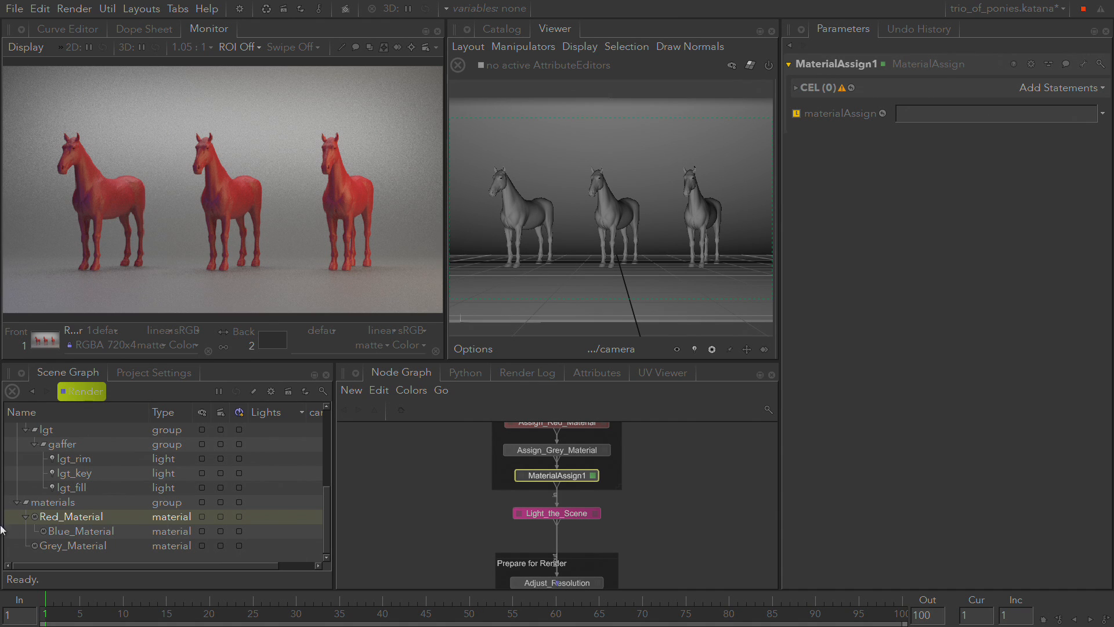
Set the new node's materialAssign to Blue_Material and its CEL path to the middle pony, /root/world/geo/pony0001
left_click_drag(50, 533, 977, 118)
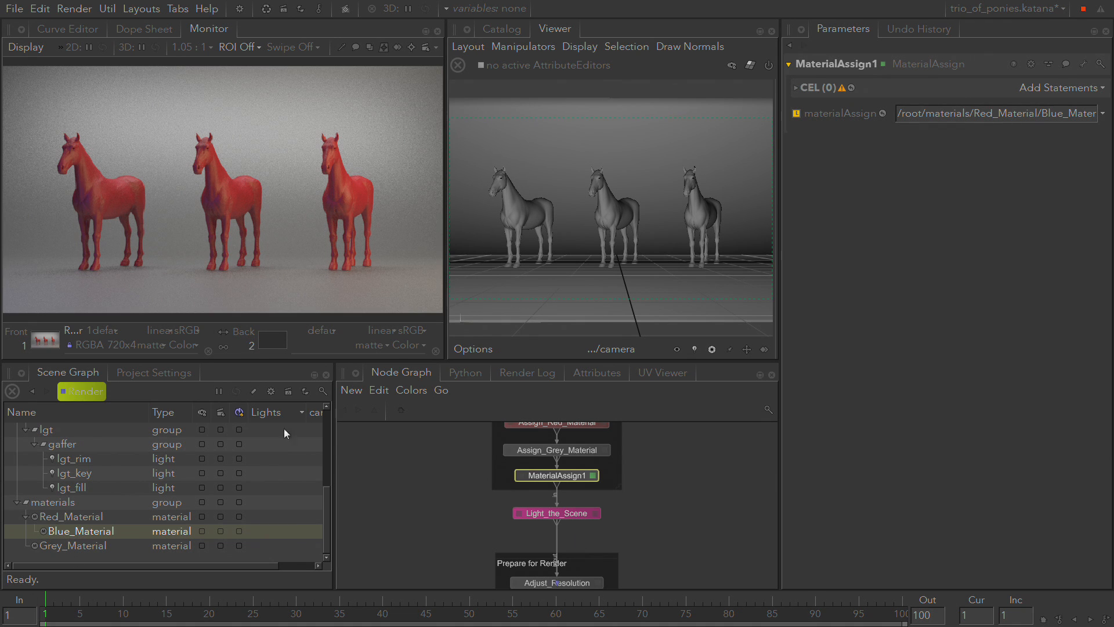
left_click(608, 221)
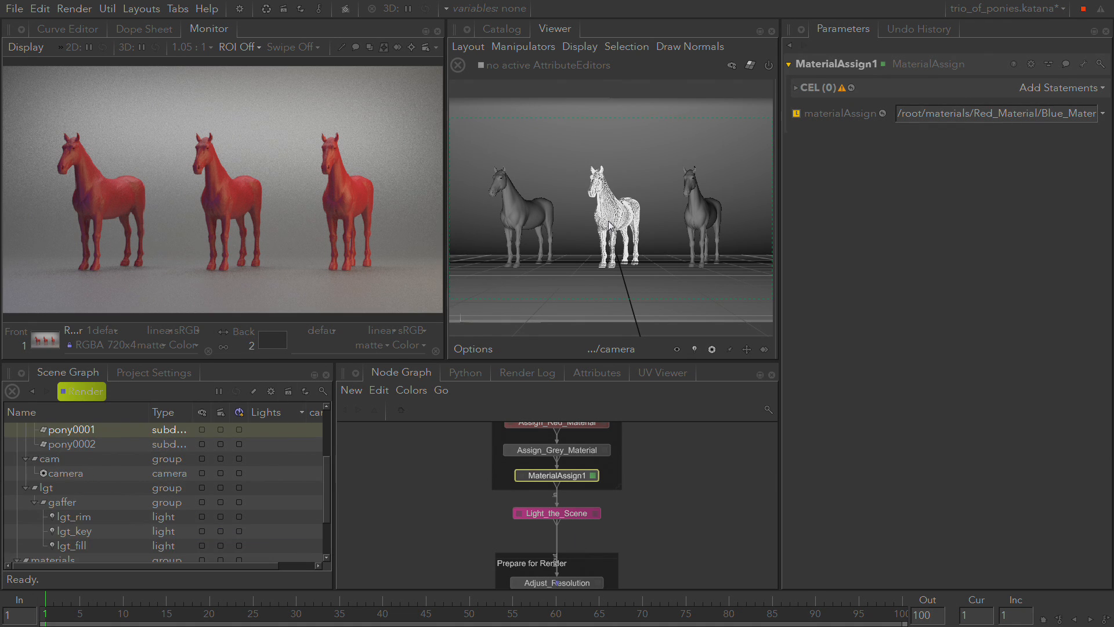
left_click_drag(608, 224, 815, 110)
left_click_drag(1015, 78, 1049, 87)
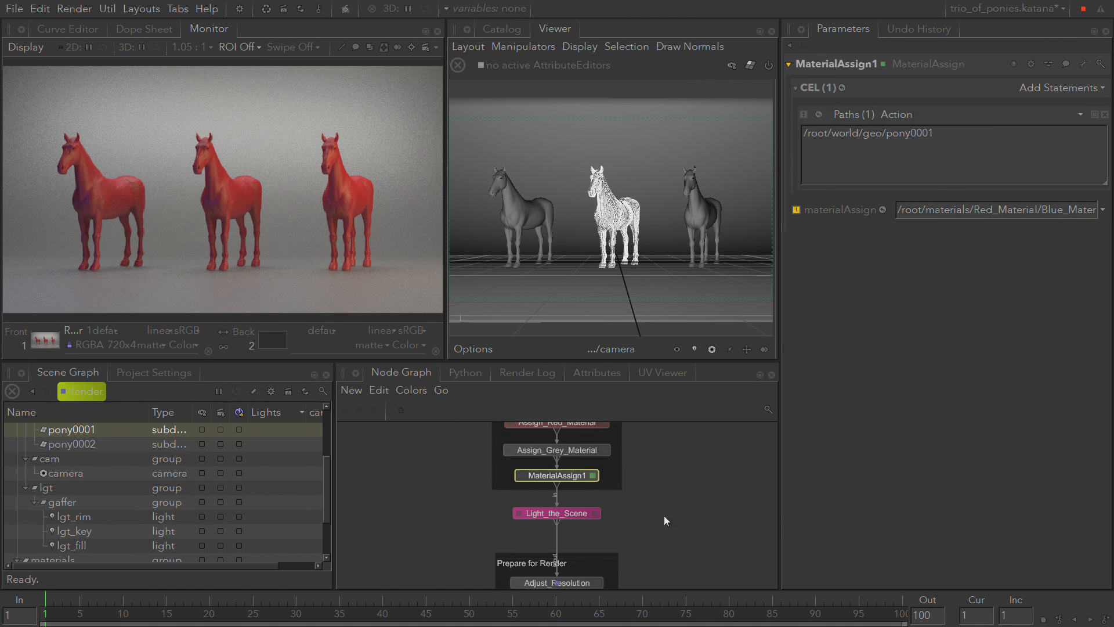
Start a preview render from the Render node and return to the Assign Materials group
middle_click_drag(657, 524, 677, 301)
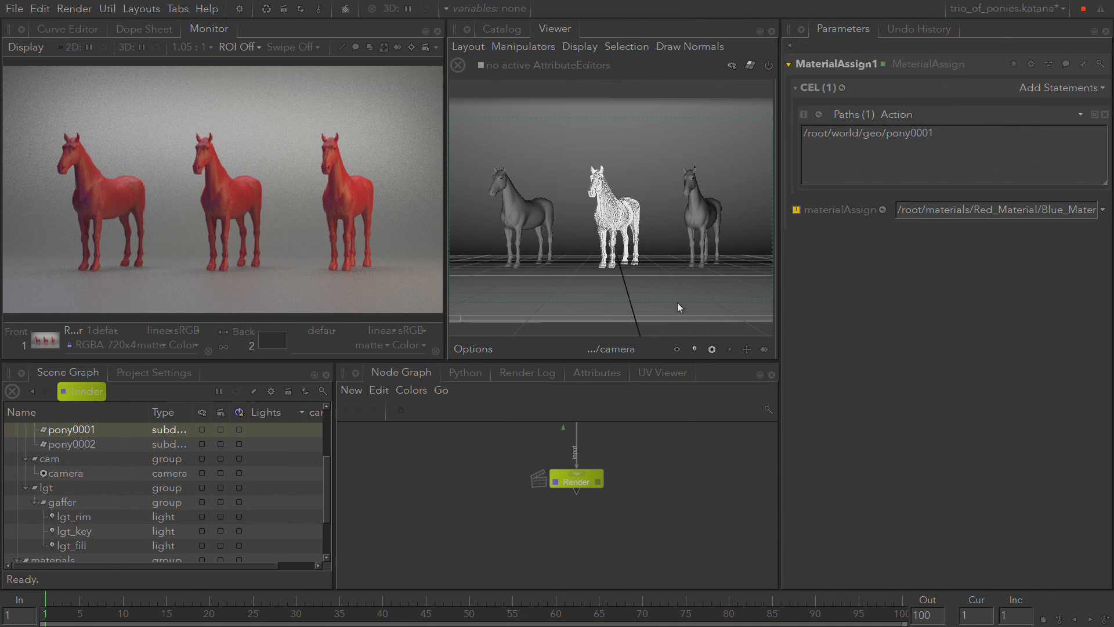
right_click(579, 482)
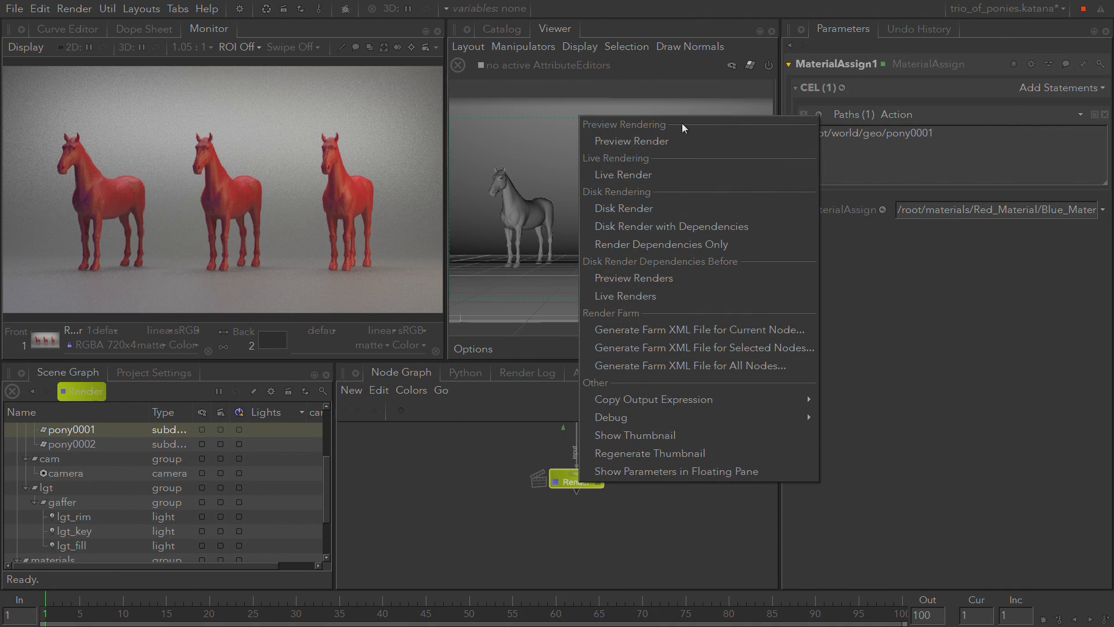
left_click(631, 141)
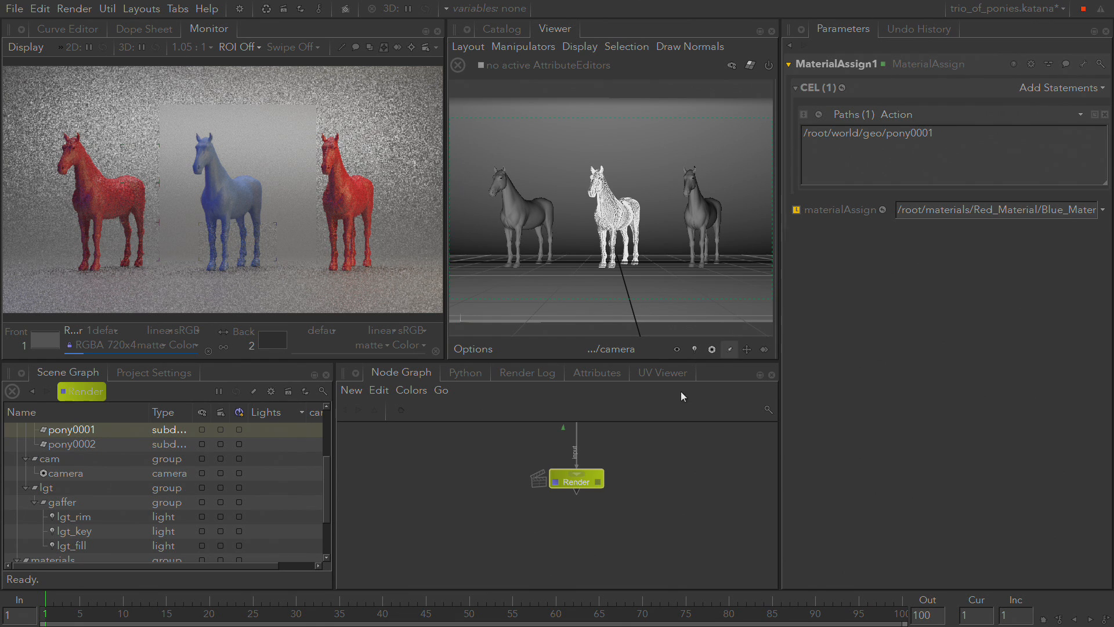
mouse_move(668, 458)
middle_mouse_down()
mouse_move(675, 538)
mouse_move(664, 555)
middle_mouse_up()
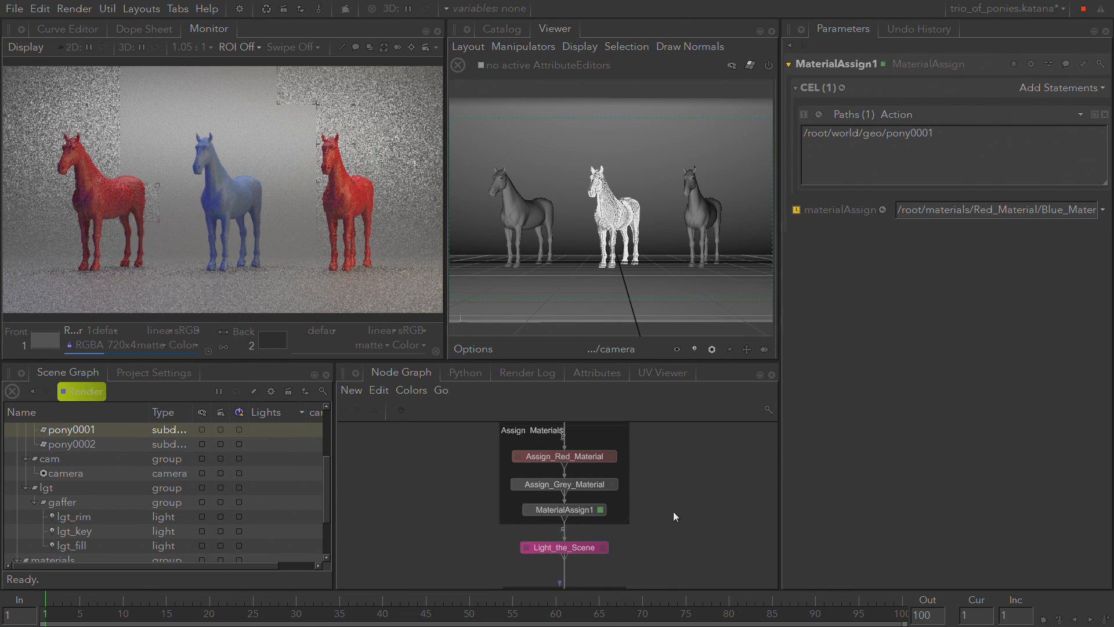
Open Red_Material's parameters and set its arnoldSurfaceShader Ks to 0.48 and specular_roughness to 0
mouse_move(670, 482)
middle_mouse_down()
mouse_move(666, 534)
mouse_move(649, 544)
middle_mouse_up()
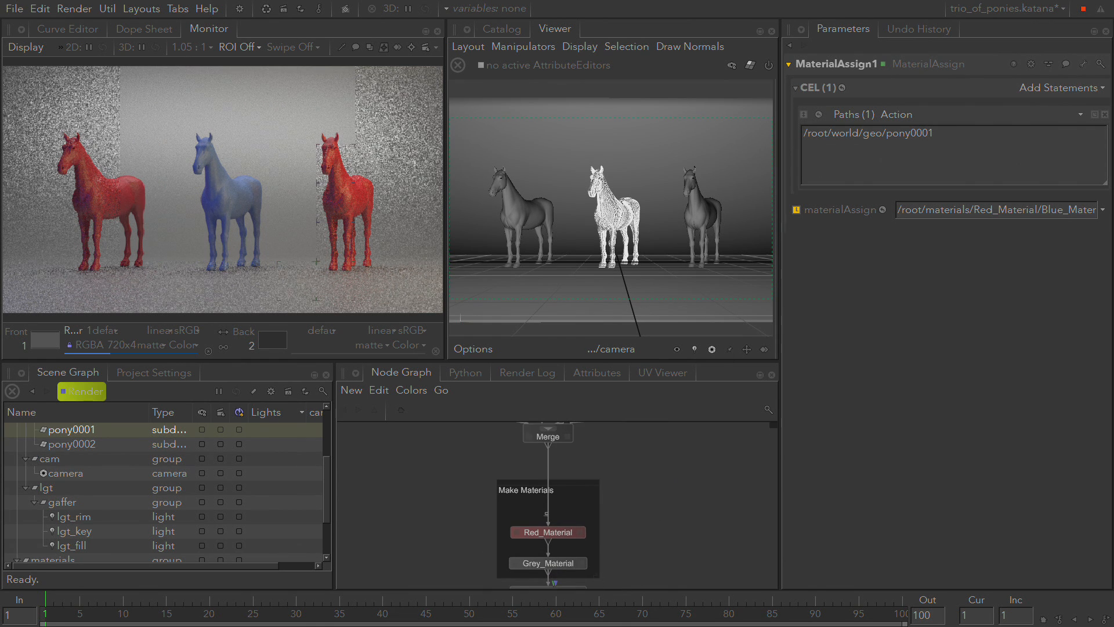
left_click(583, 532)
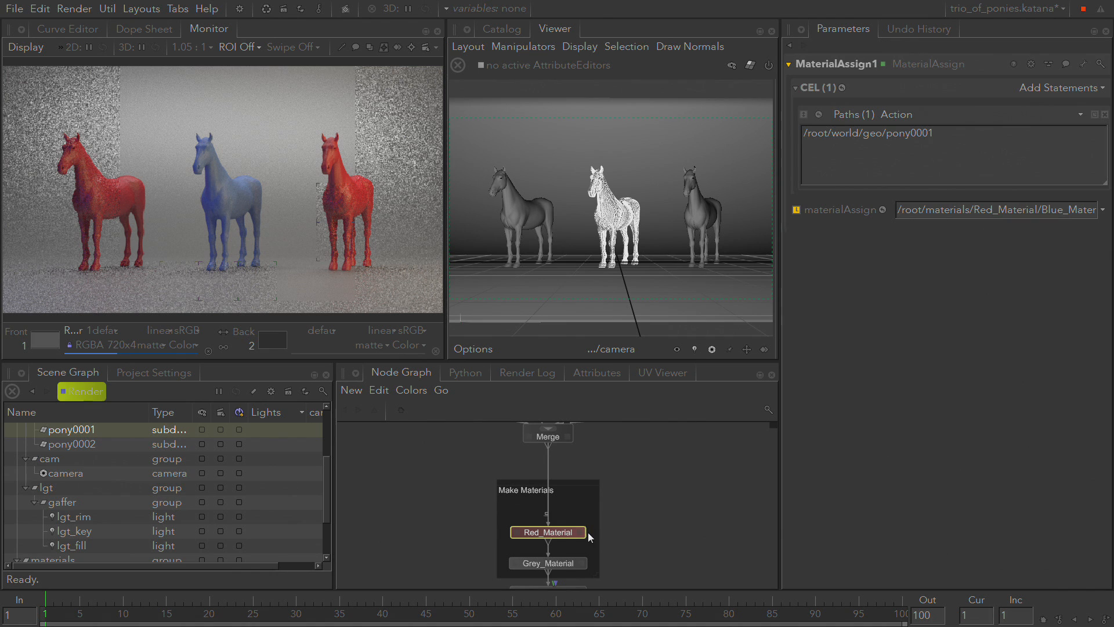
left_click(580, 532)
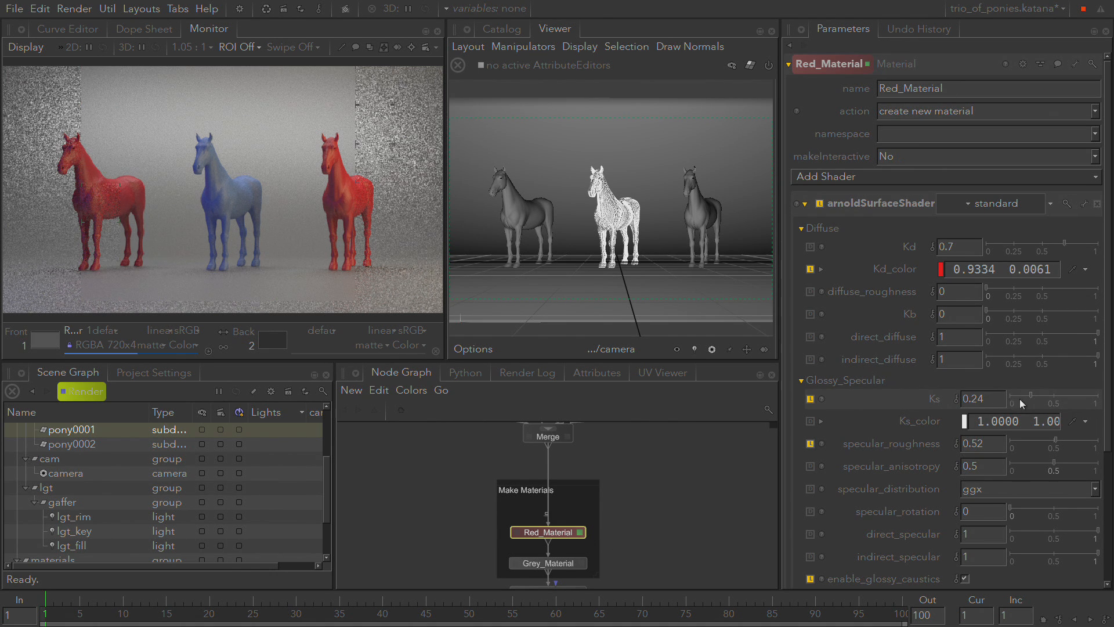
left_click_drag(1031, 395, 1052, 395)
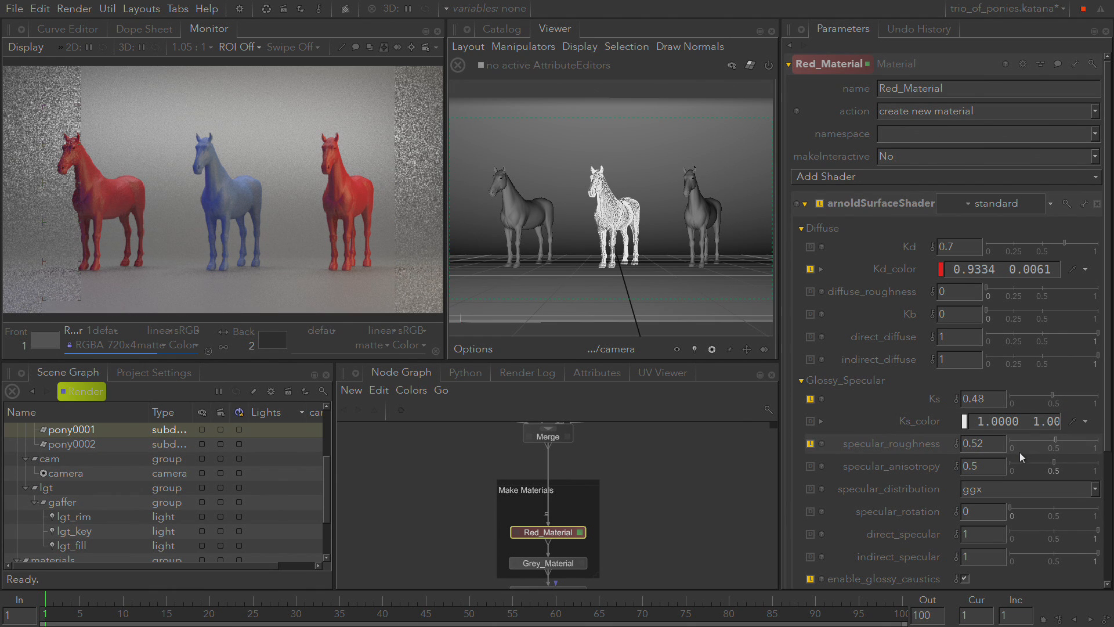
left_click_drag(1056, 441, 1009, 442)
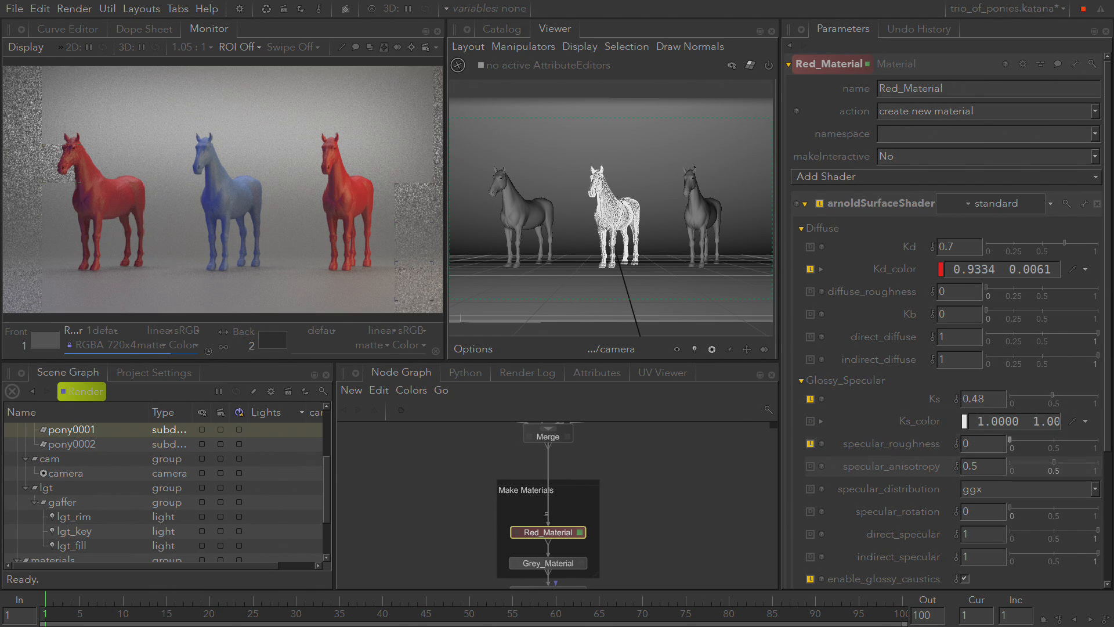
Start a preview render from the Render node to check the changed specular settings on the ponies
middle_click_drag(663, 541, 688, 512)
middle_click_drag(713, 584, 736, 487)
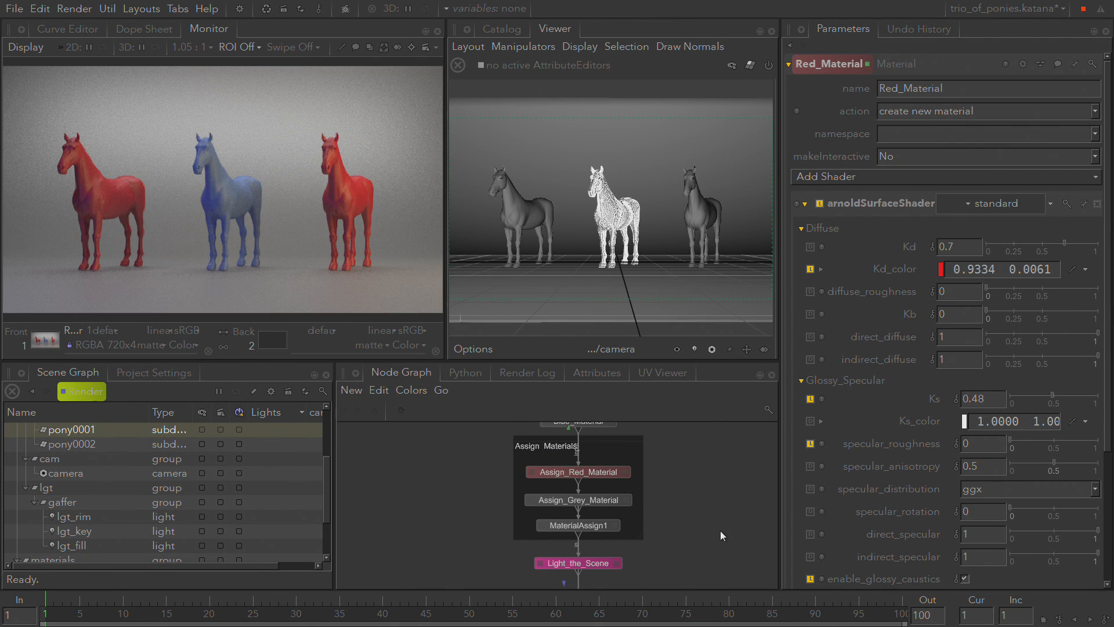
left_click(82, 392)
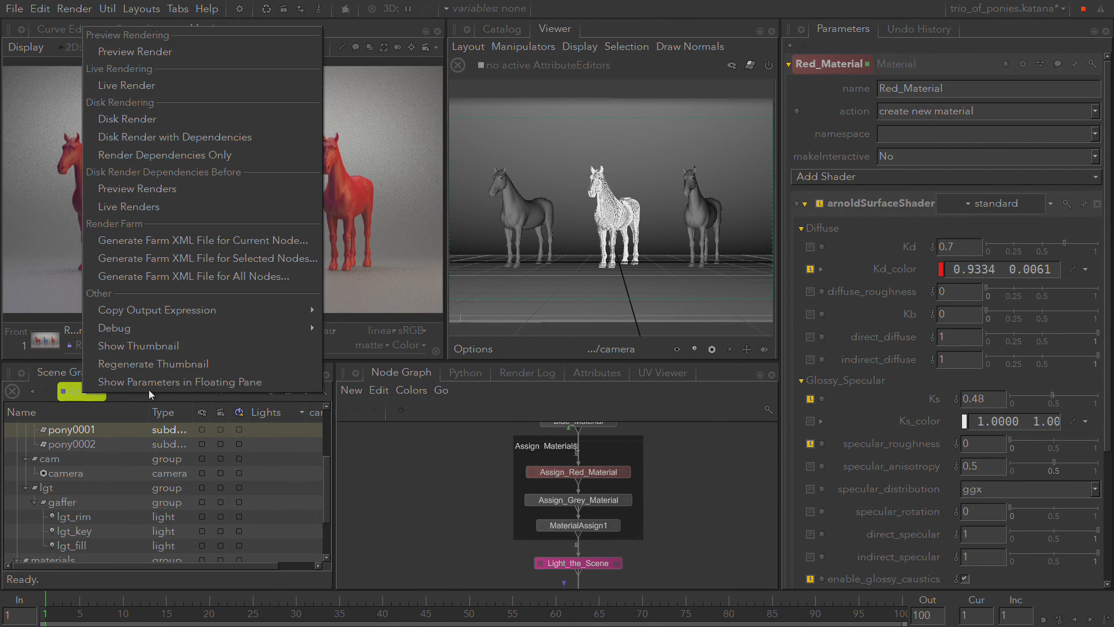
left_click(197, 58)
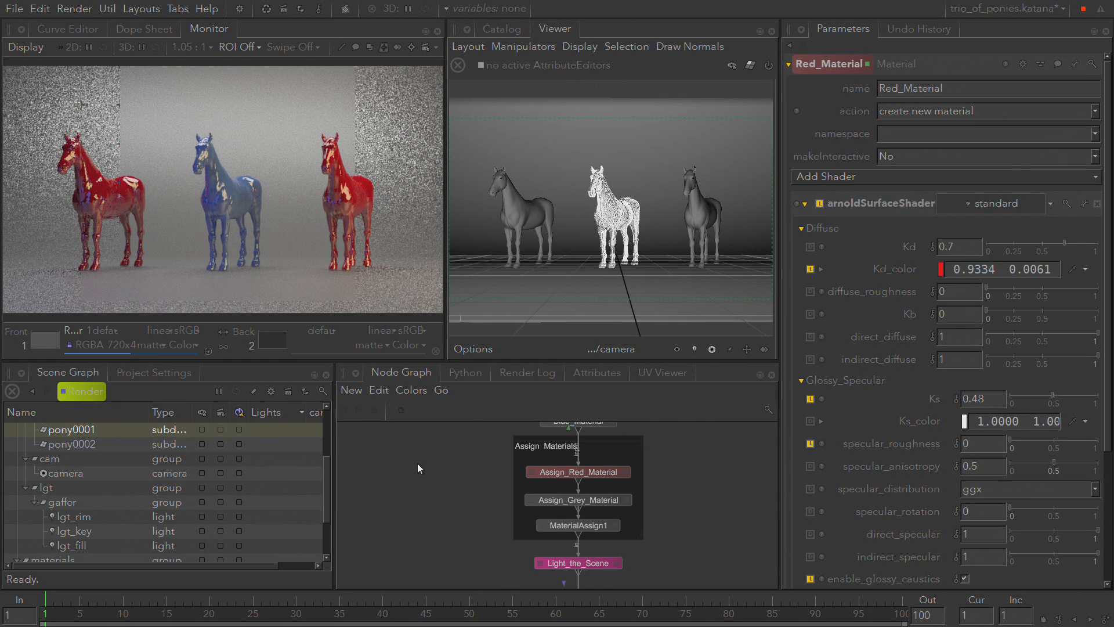
Add a Material node and insert it between Blue_Material and Assign_Red_Material
middle_click_drag(662, 467, 625, 556)
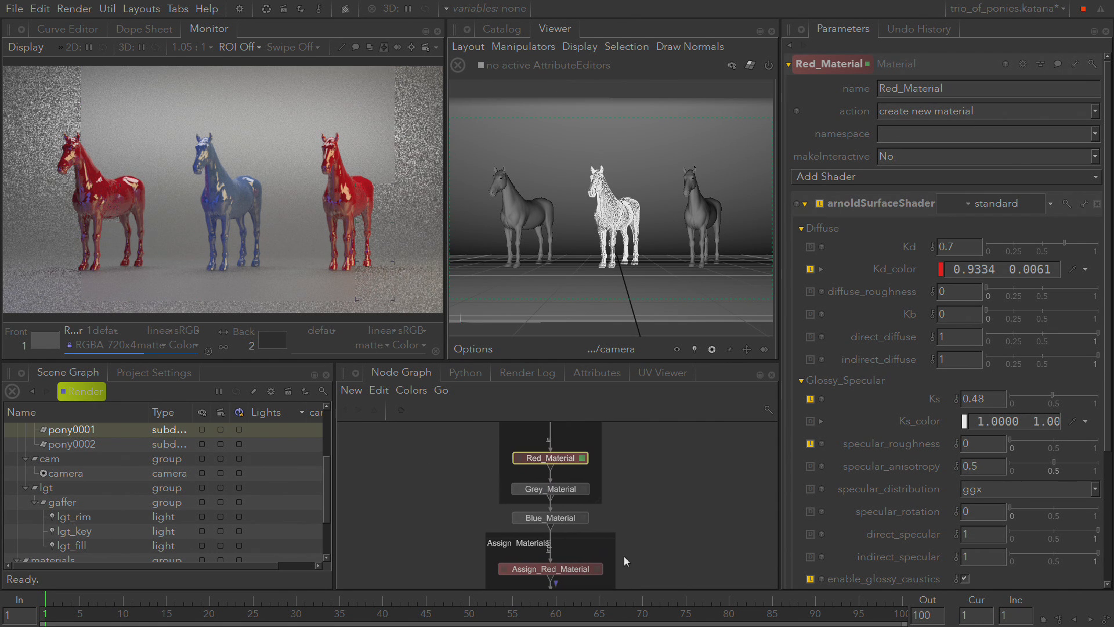
key("Tab")
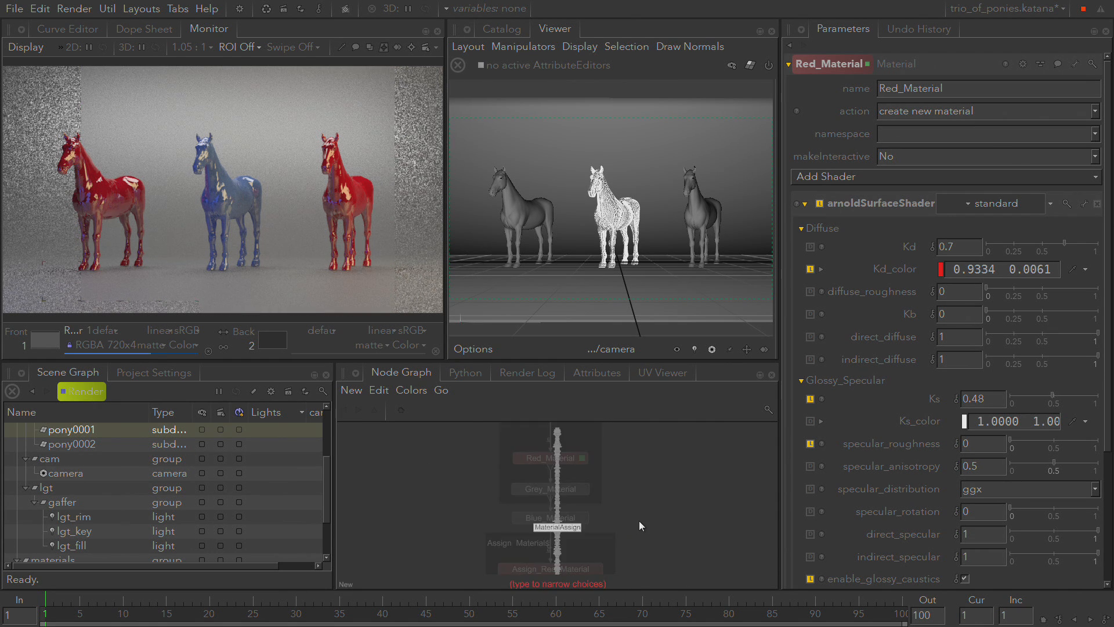
type("mater")
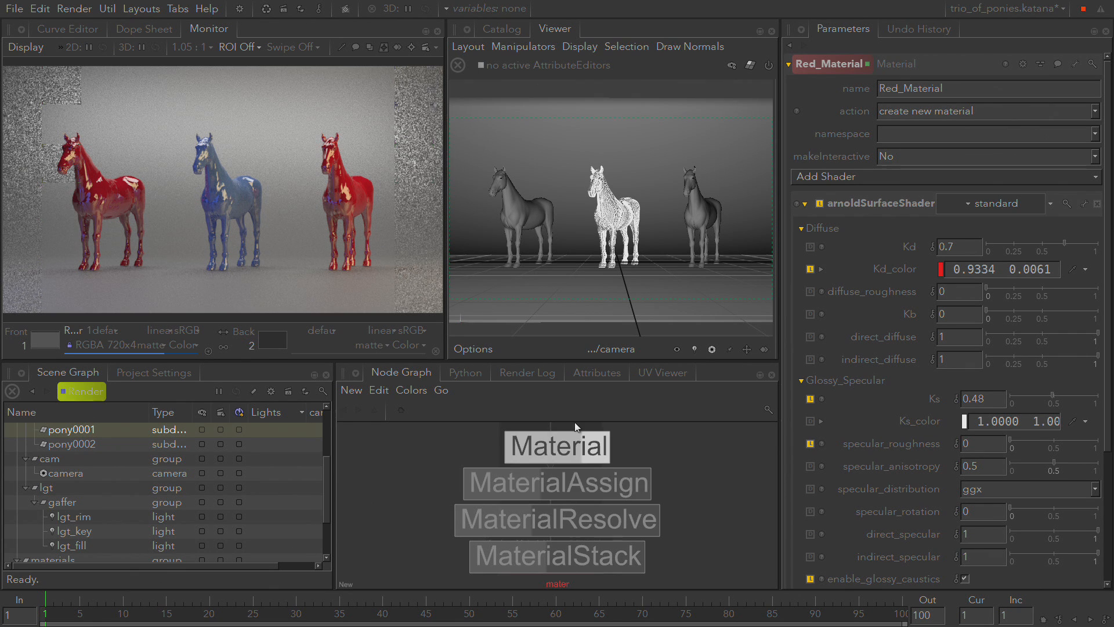
left_click(569, 443)
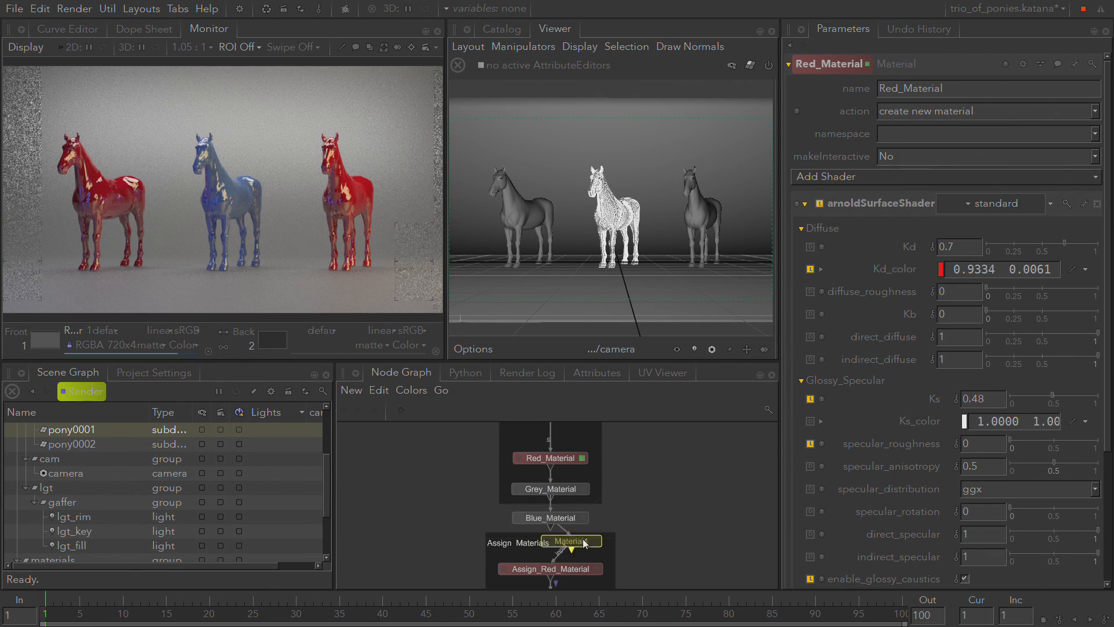
left_click(549, 542)
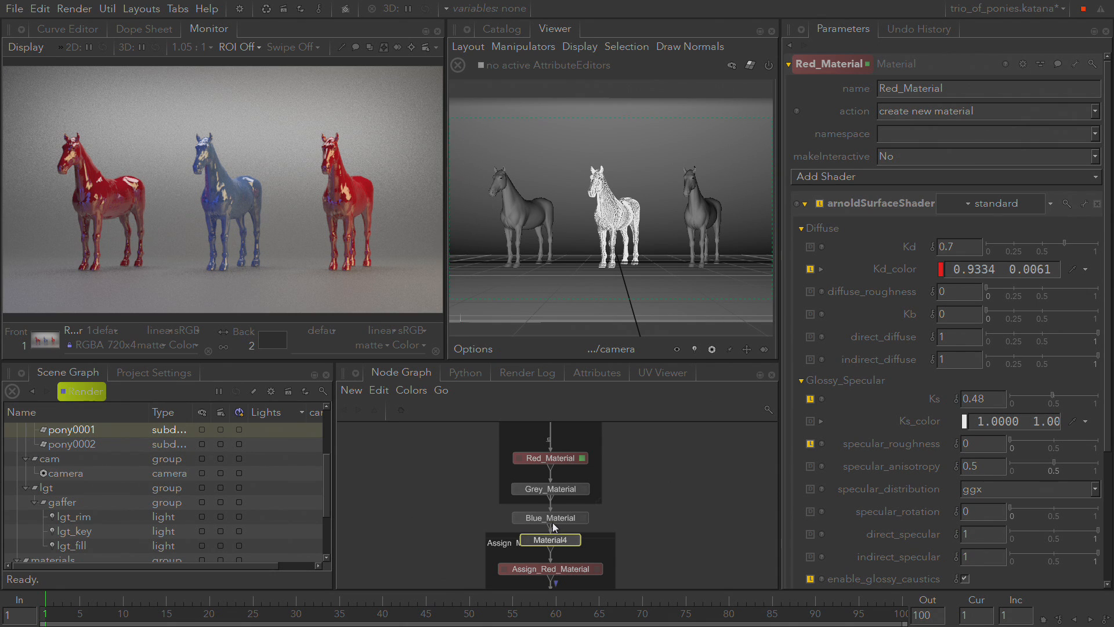
Move the material nodes up together so they form a compact column in the Make Materials group
left_click(555, 494, "shift")
left_click(555, 461, "shift")
middle_click_drag(617, 498, 622, 532)
left_click_drag(569, 493, 567, 446)
left_click(612, 474)
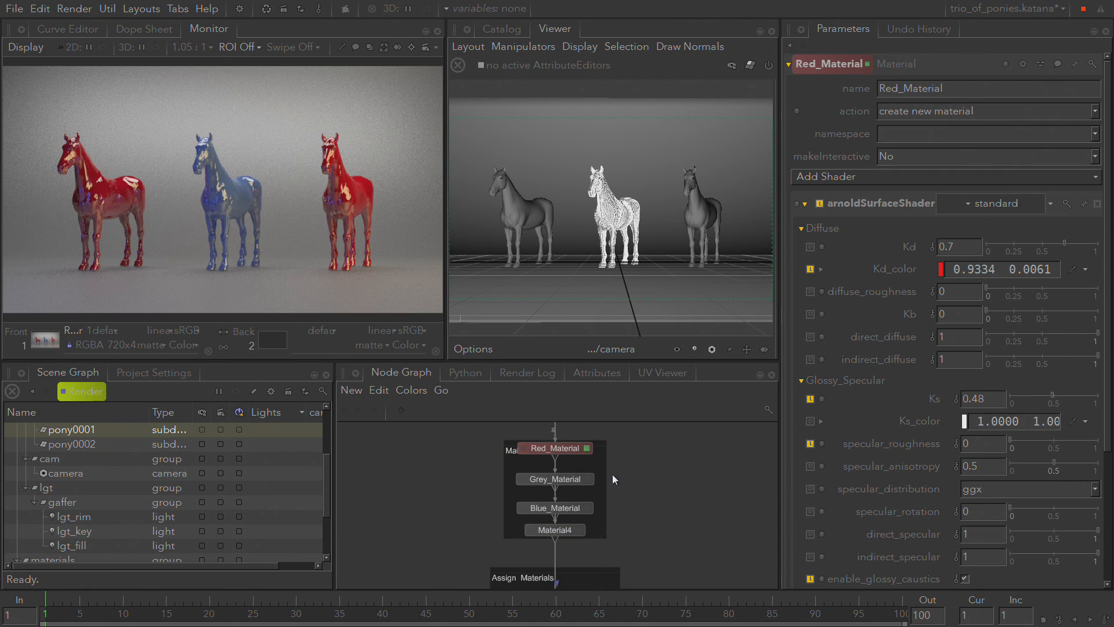
Resize the Make Materials backdrop so it encloses all four material nodes and its title is clear of Red_Material
left_click(600, 447)
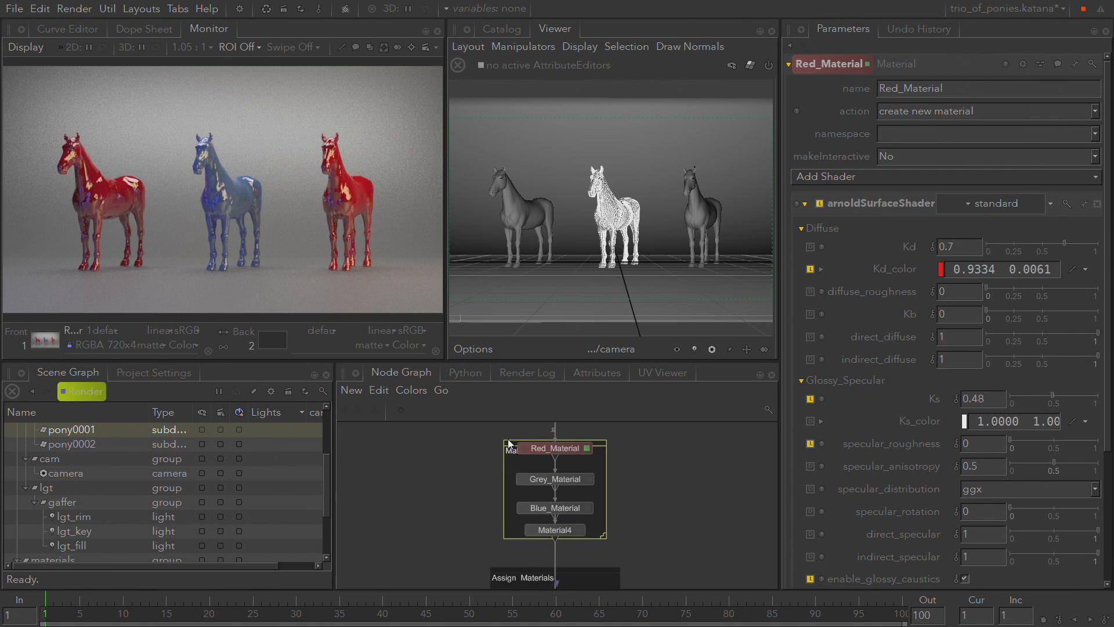
left_click_drag(509, 446, 507, 427)
left_click_drag(601, 524, 604, 526)
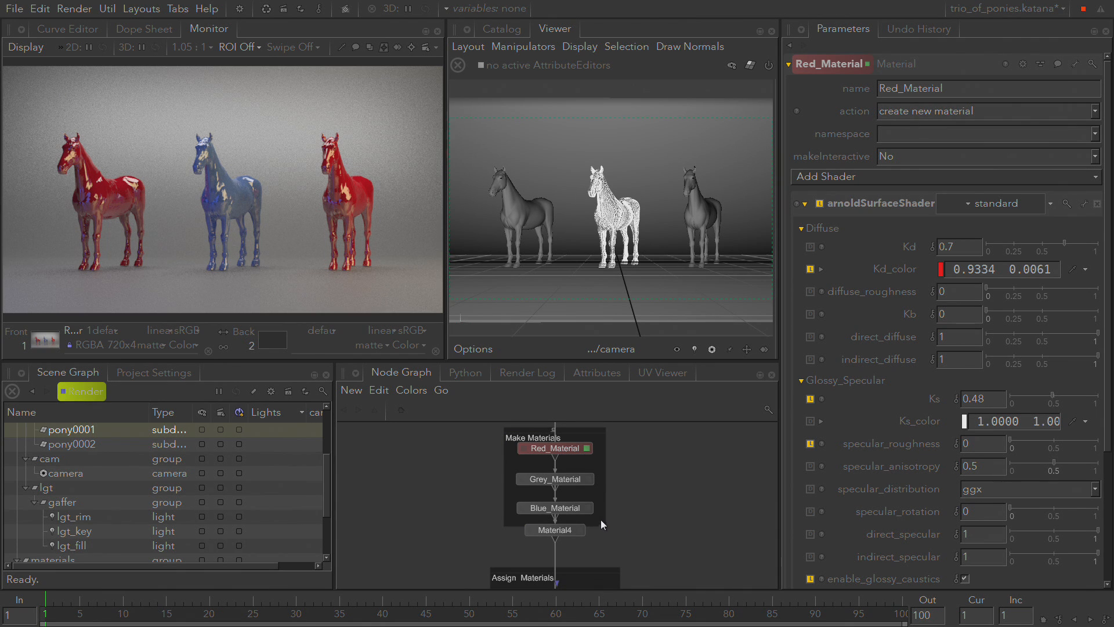
double_click(584, 432)
left_click(634, 433)
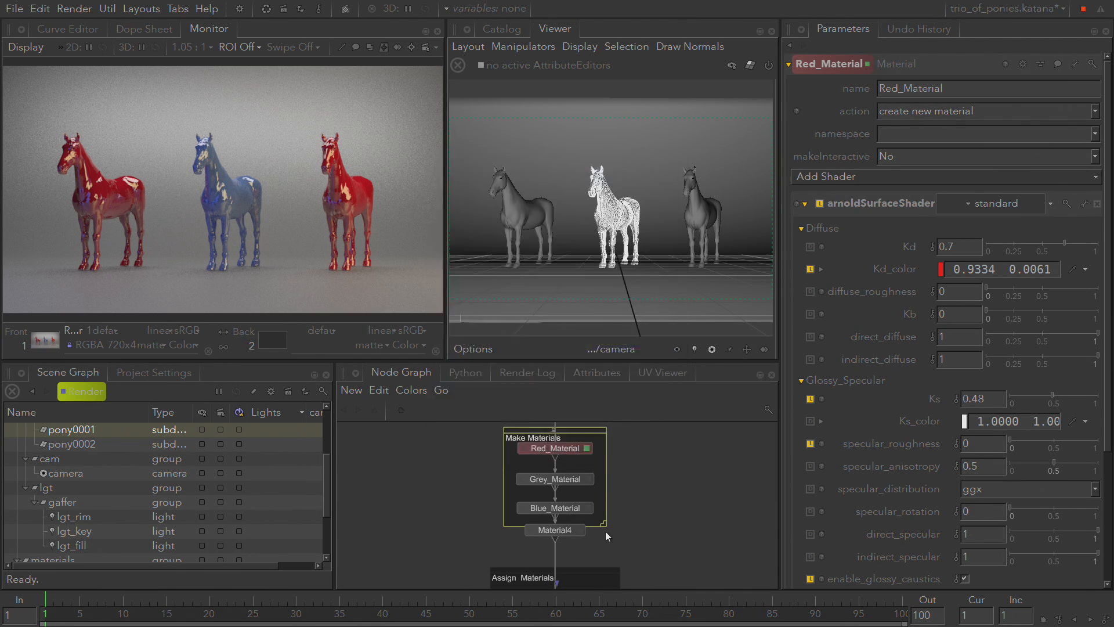
left_click_drag(603, 522, 607, 544)
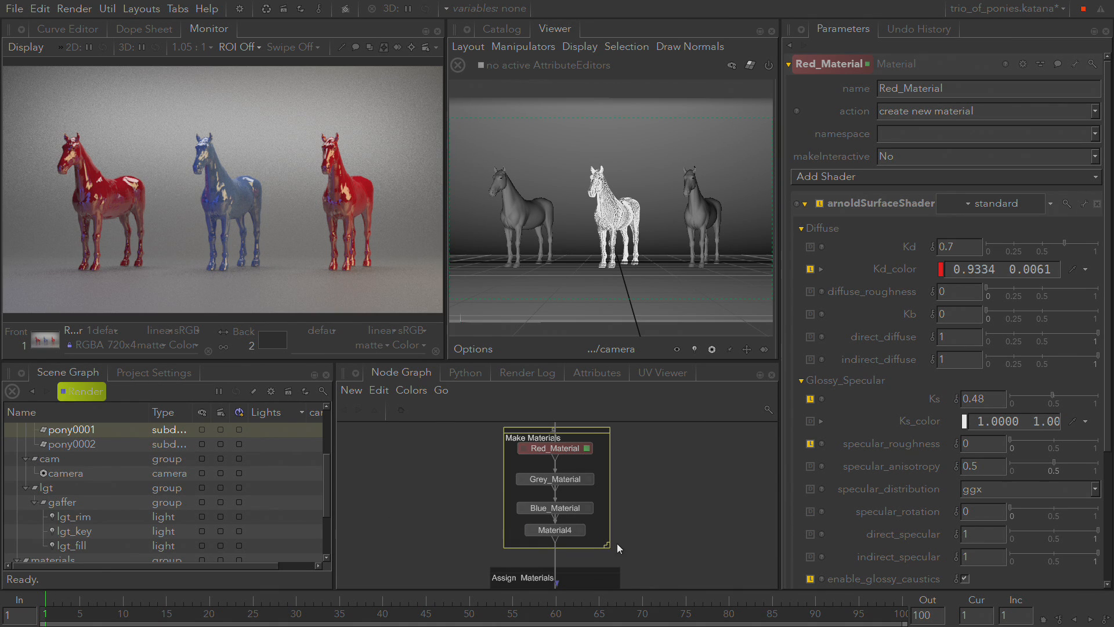
left_click(664, 545)
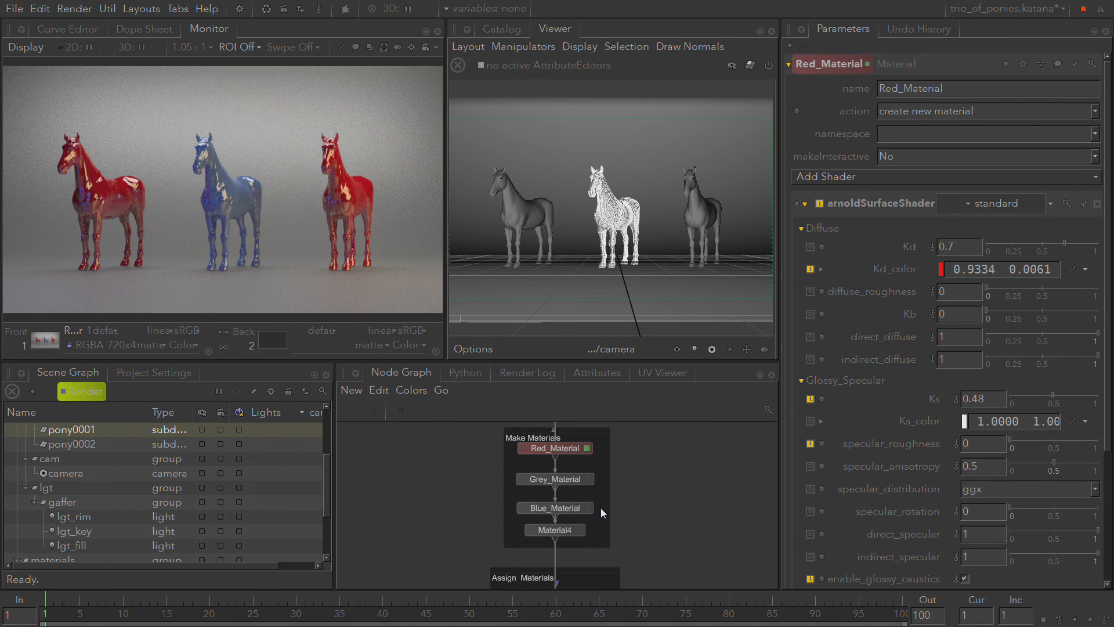
Set the new Material node's action to create child material and its inheritsFrom location to /root/materials/Red_Material/Blue_Material
left_click(580, 530)
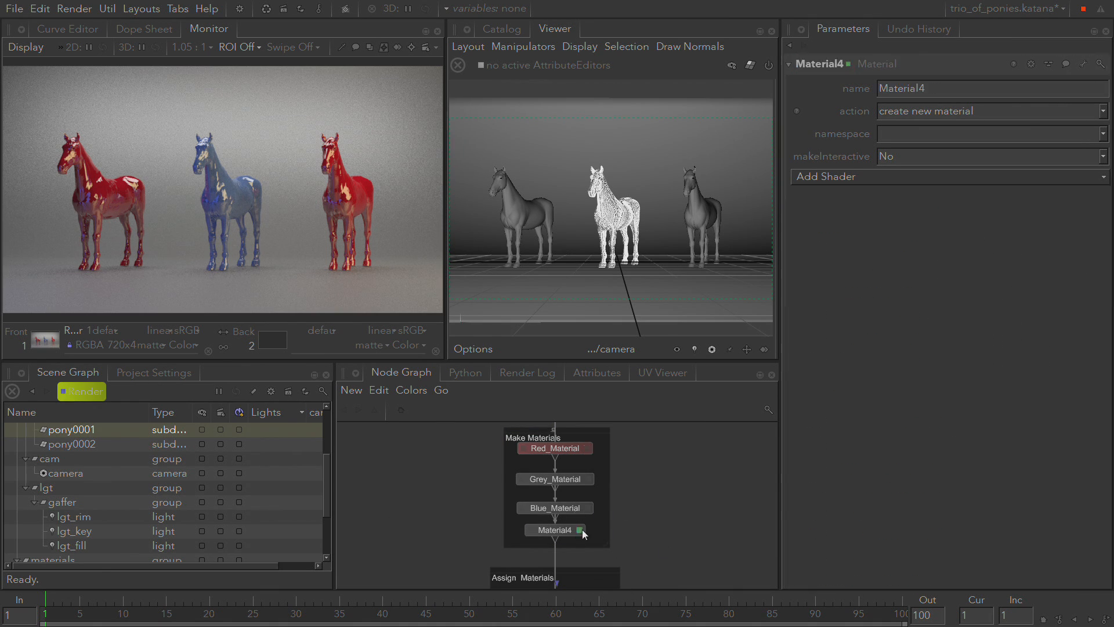
left_click(962, 112)
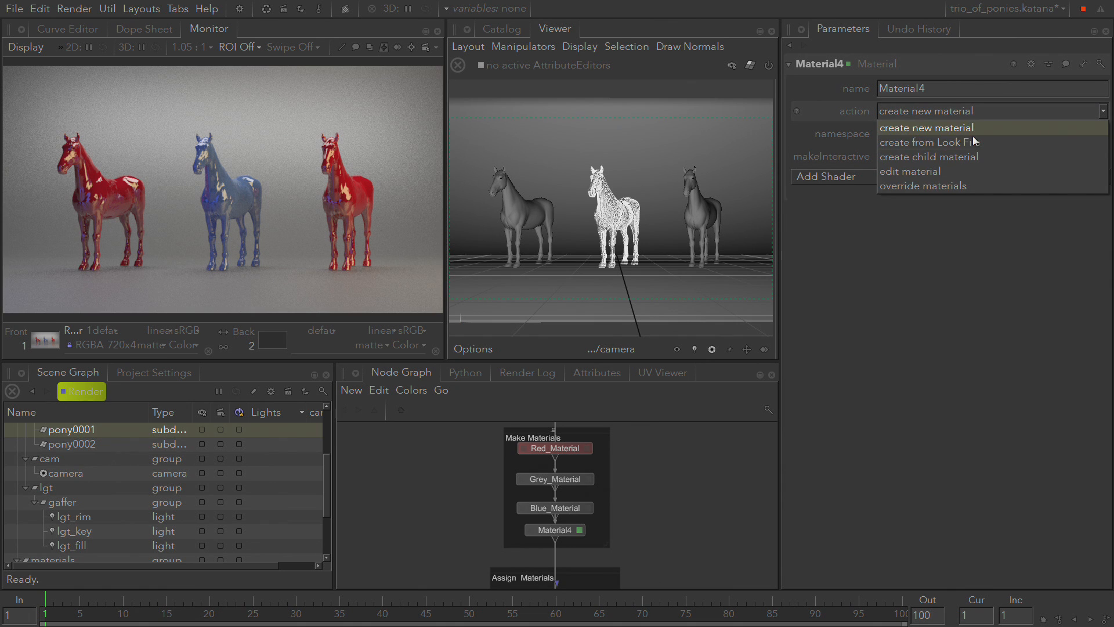
left_click(1008, 157)
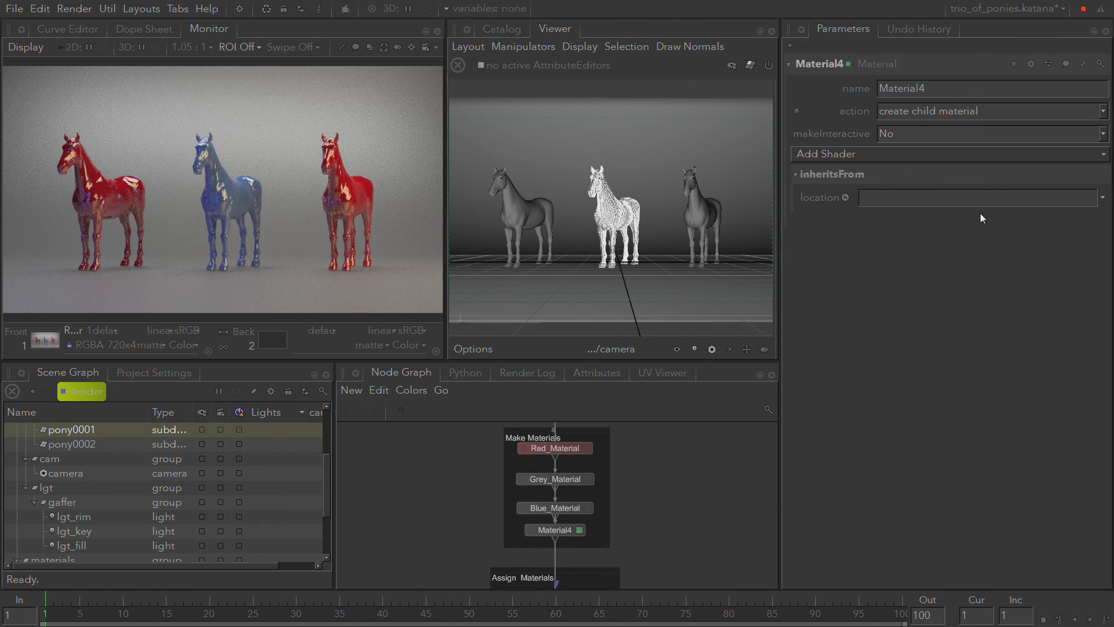
scroll(163, 477, "down", 2)
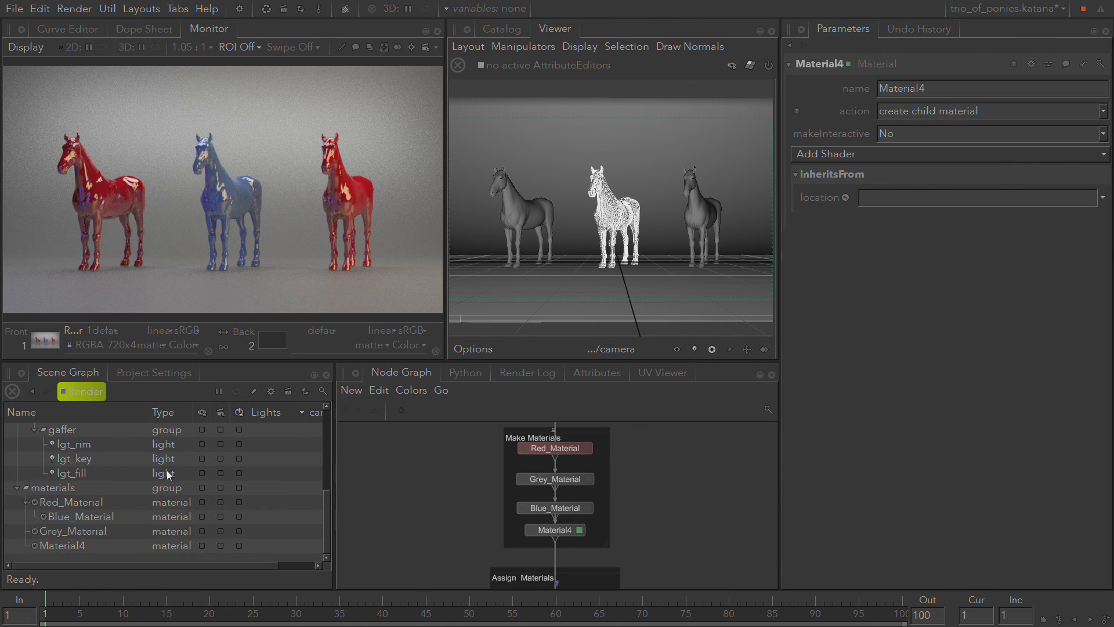
left_click(111, 516)
left_click_drag(111, 514, 790, 314)
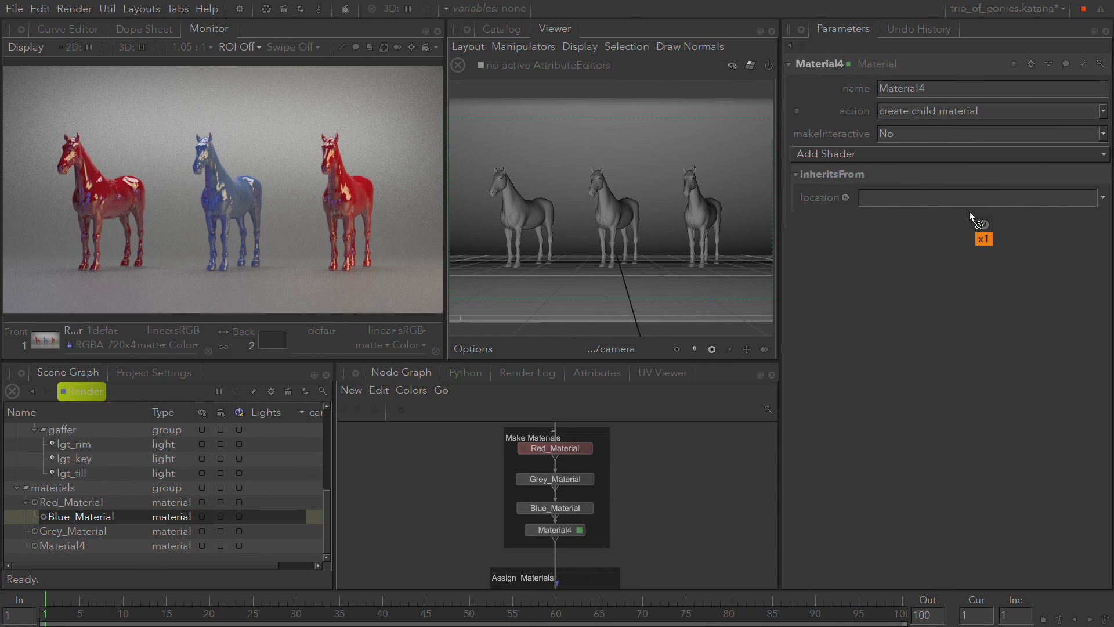
left_click_drag(969, 212, 984, 191)
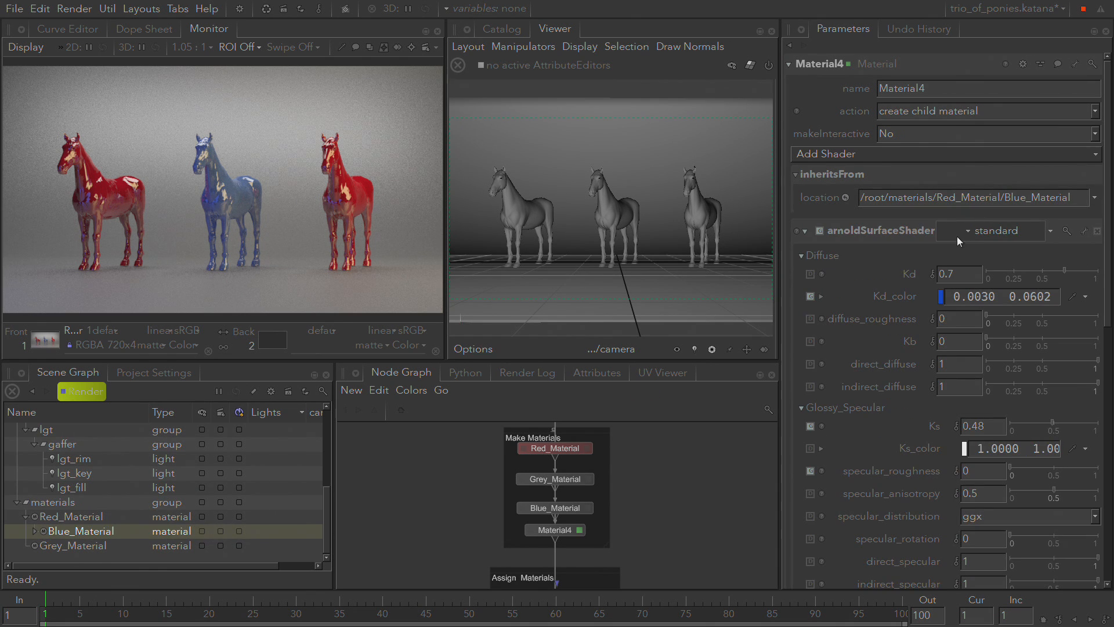
Rename the new child material as Green_Material
double_click(1014, 90)
type("Green_Material")
key("Return")
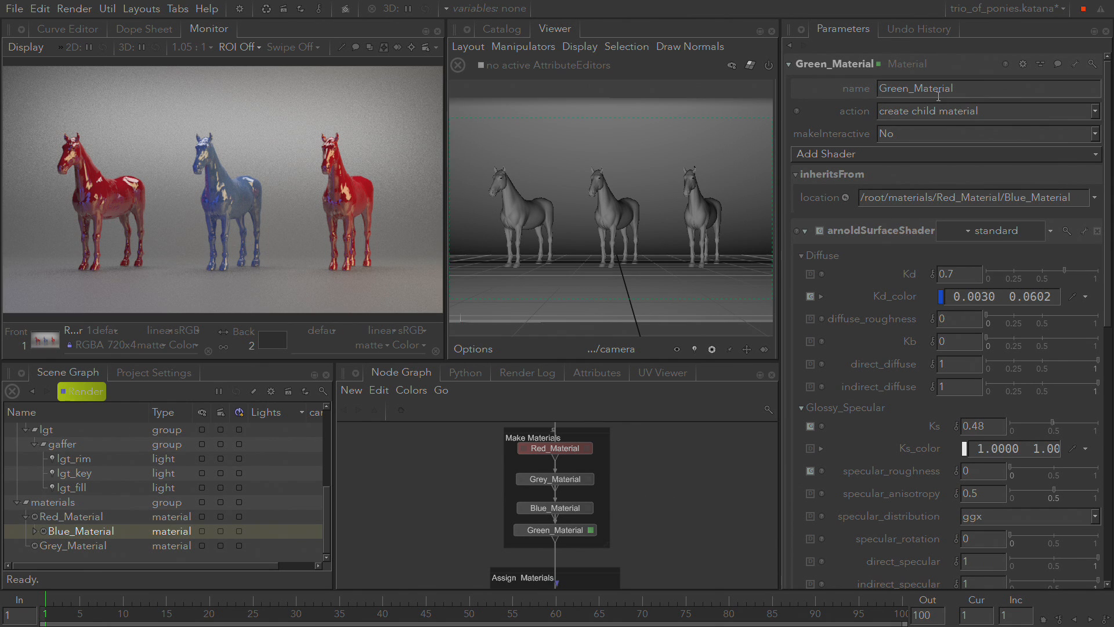
Override Green_Material's diffuse Kd_color with a bright green, about 0.2815 red and 0.8591 green
left_click(941, 297)
left_click_drag(549, 325, 548, 261)
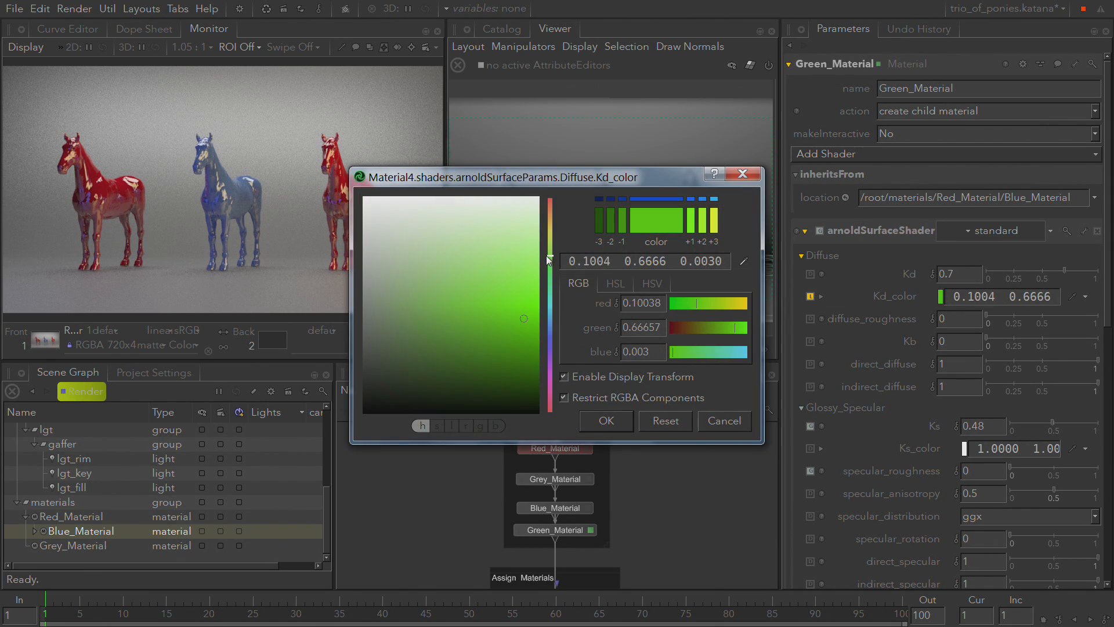
left_click_drag(519, 302, 503, 273)
left_click(606, 421)
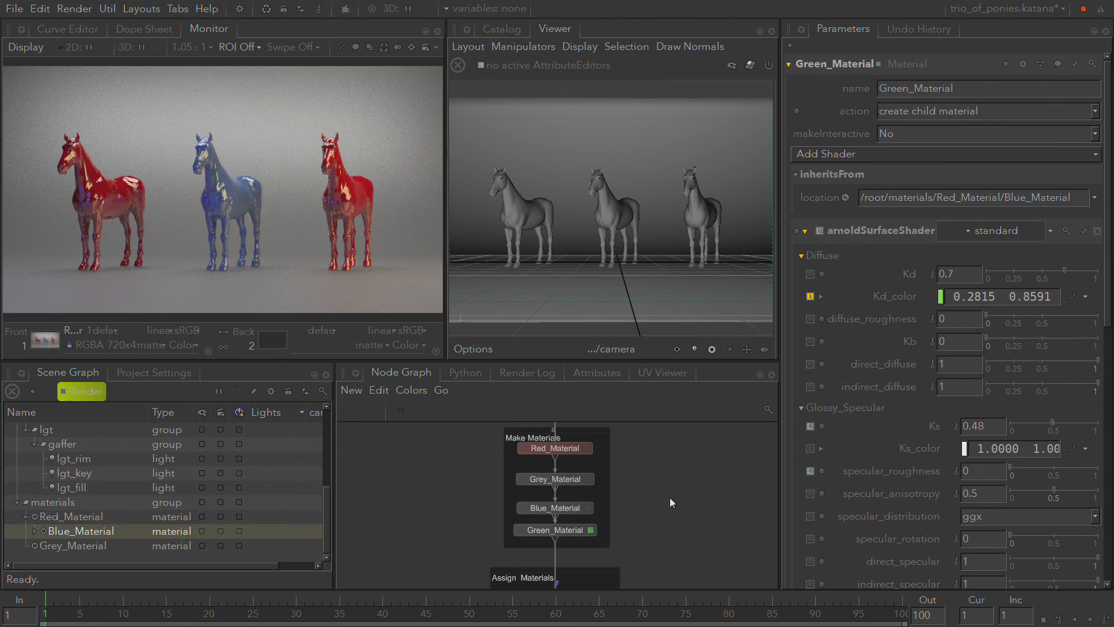
Move Light_the_Scene down and enlarge the Assign Materials backdrop to make room below MaterialAssign1
middle_click_drag(684, 517, 649, 450)
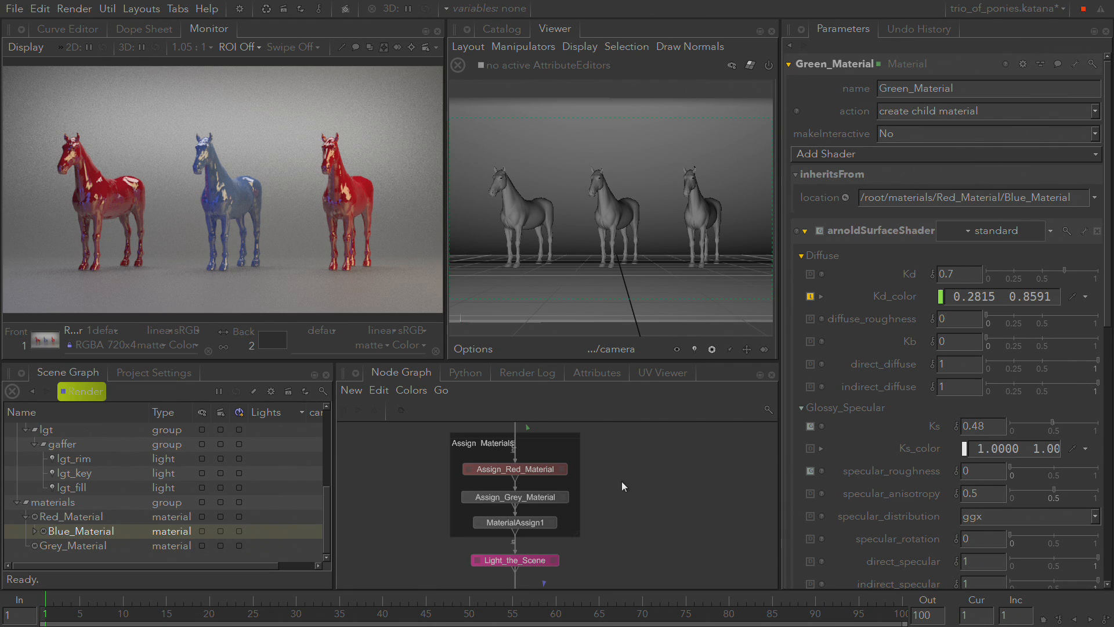
left_click_drag(512, 560, 517, 588)
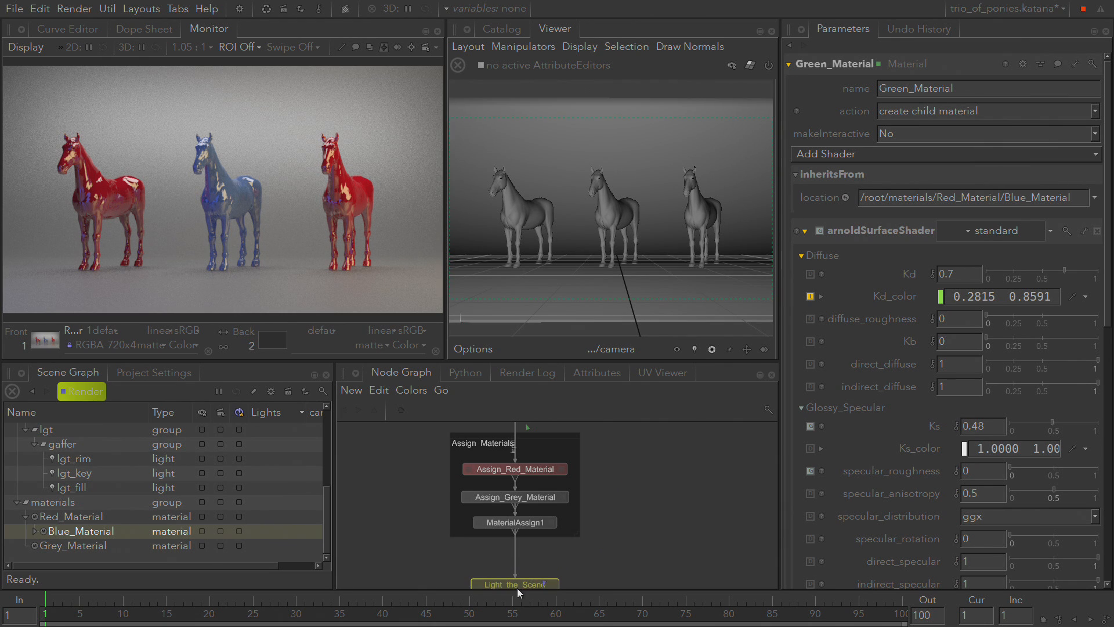
left_click(565, 538)
left_click(567, 440)
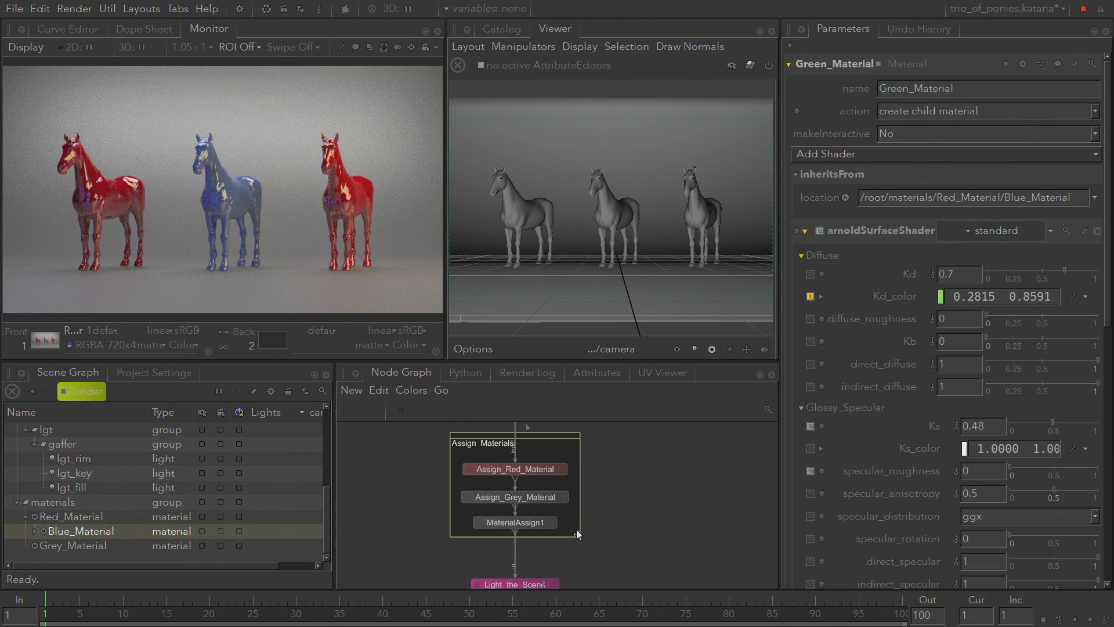
left_click_drag(576, 531, 586, 564)
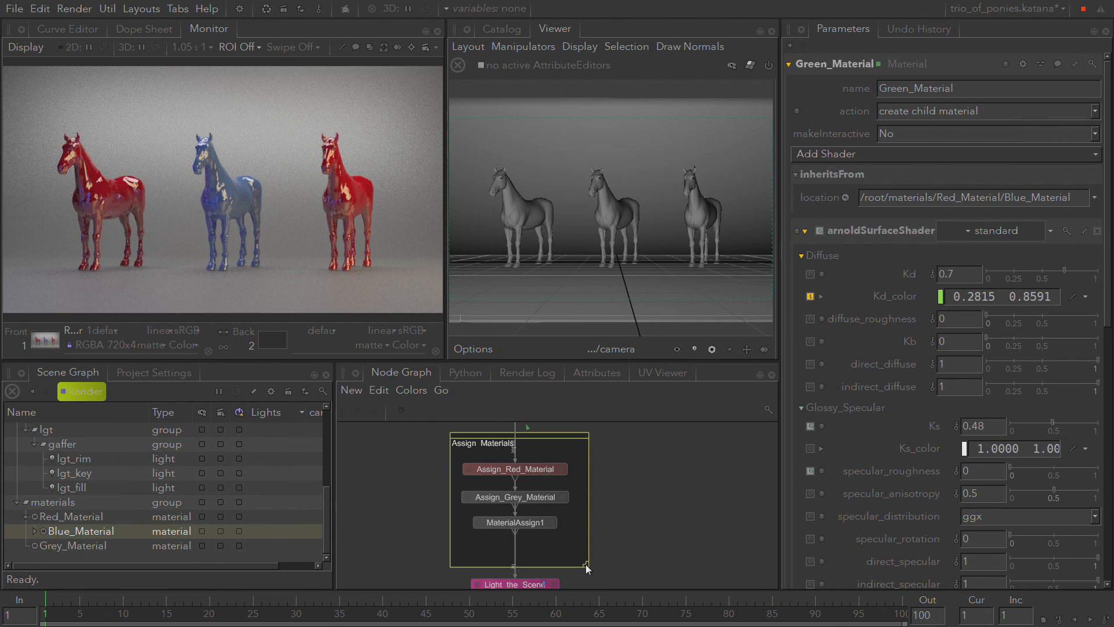
left_click(594, 542)
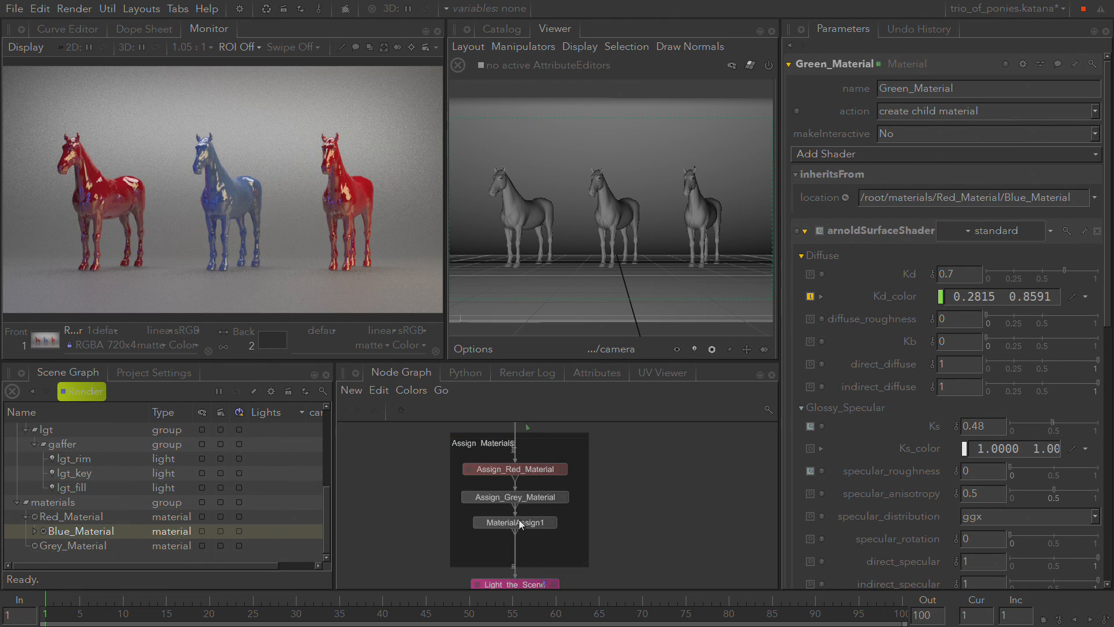
Add a MaterialAssign node directly below MaterialAssign1, inside the Assign Materials backdrop
key("Tab")
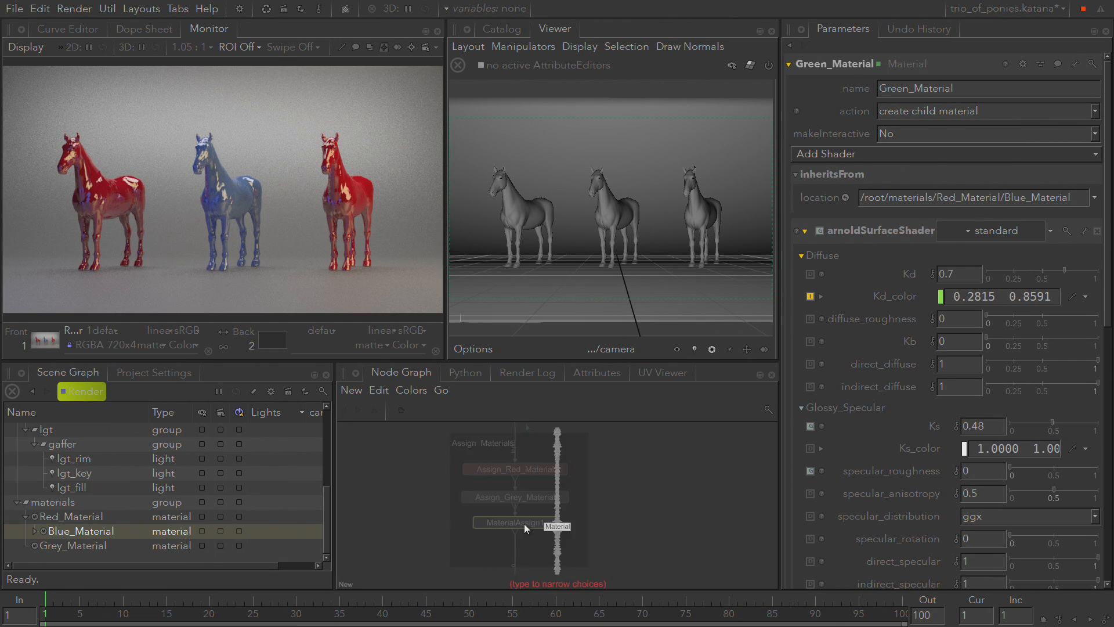
type("mater")
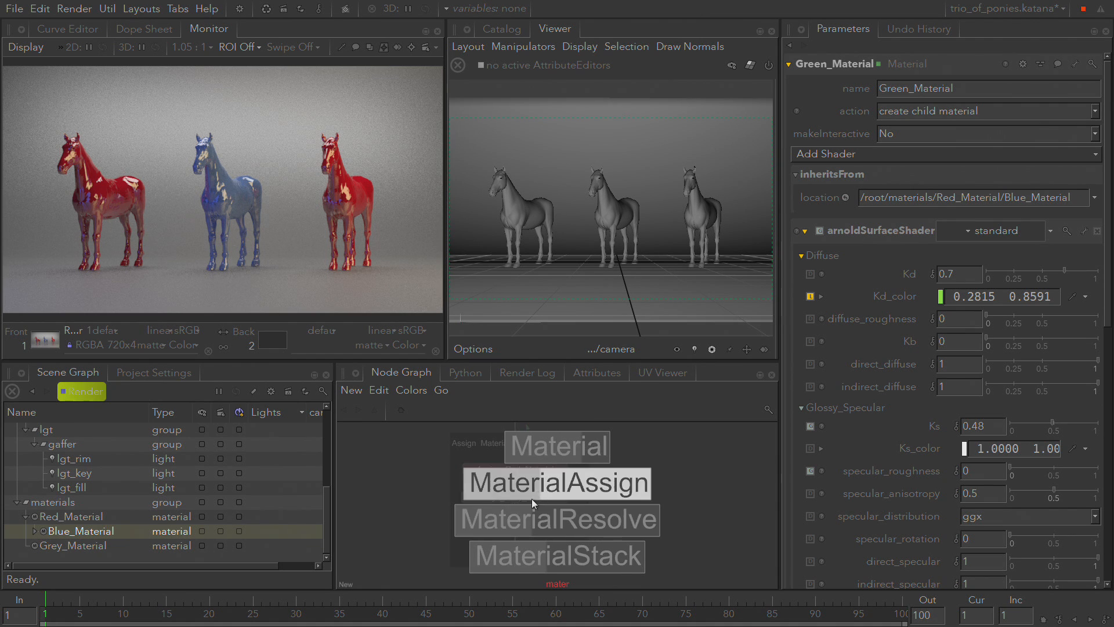
left_click(532, 499)
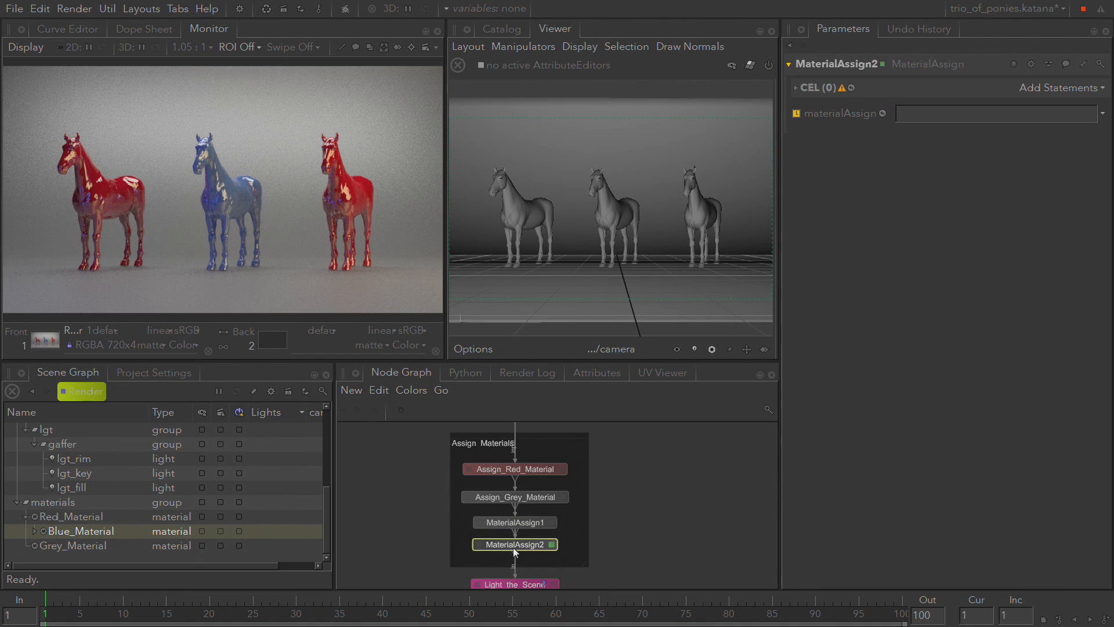
left_click_drag(550, 548, 514, 553)
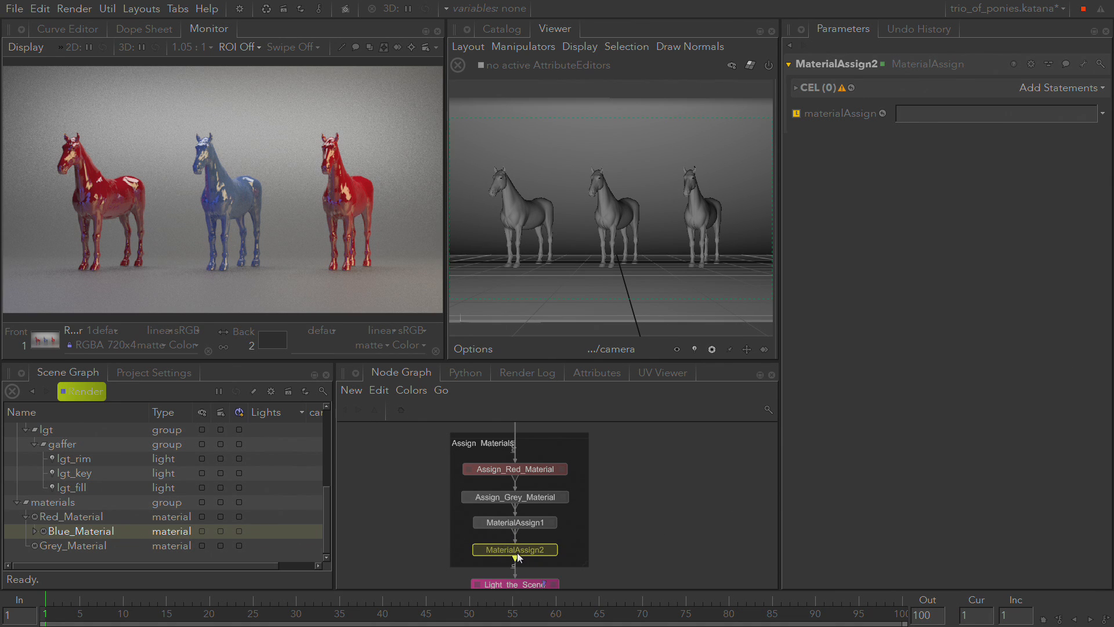
left_click(513, 553)
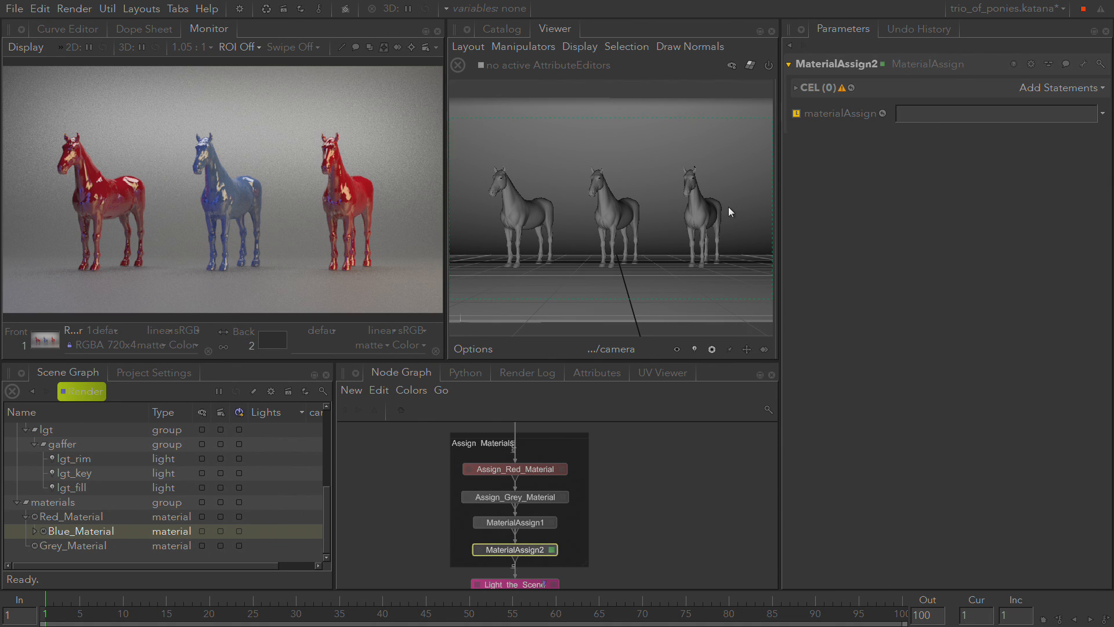
Assign Green_Material, the child of Blue_Material, to /root/world/geo/pony0002 in MaterialAssign2
left_click_drag(715, 212, 1032, 92)
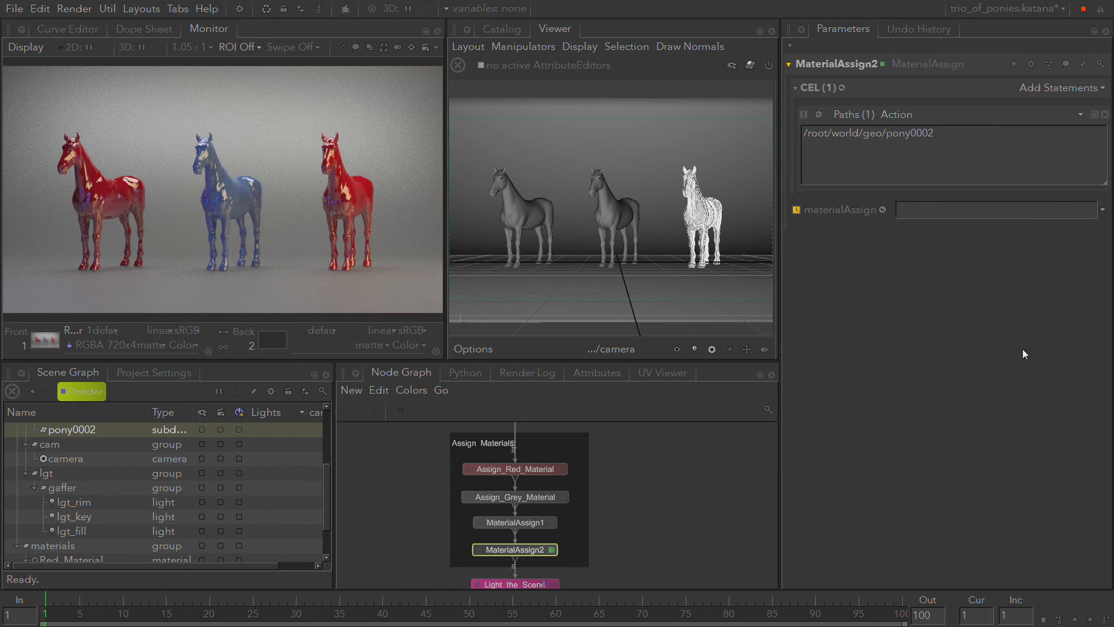
scroll(152, 504, "down", 1)
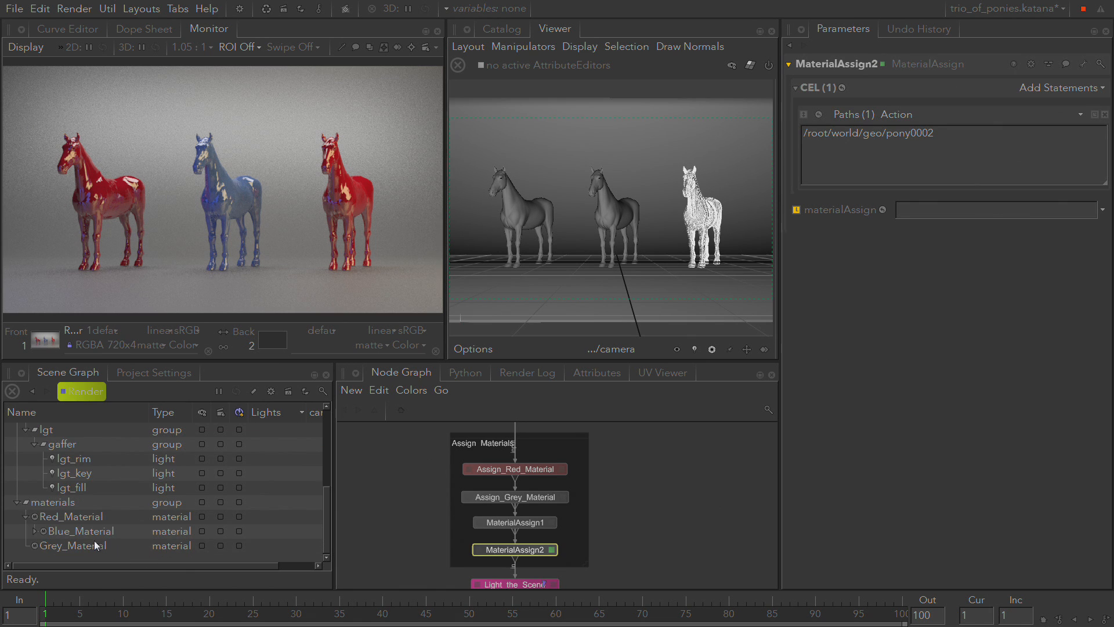
left_click(33, 531)
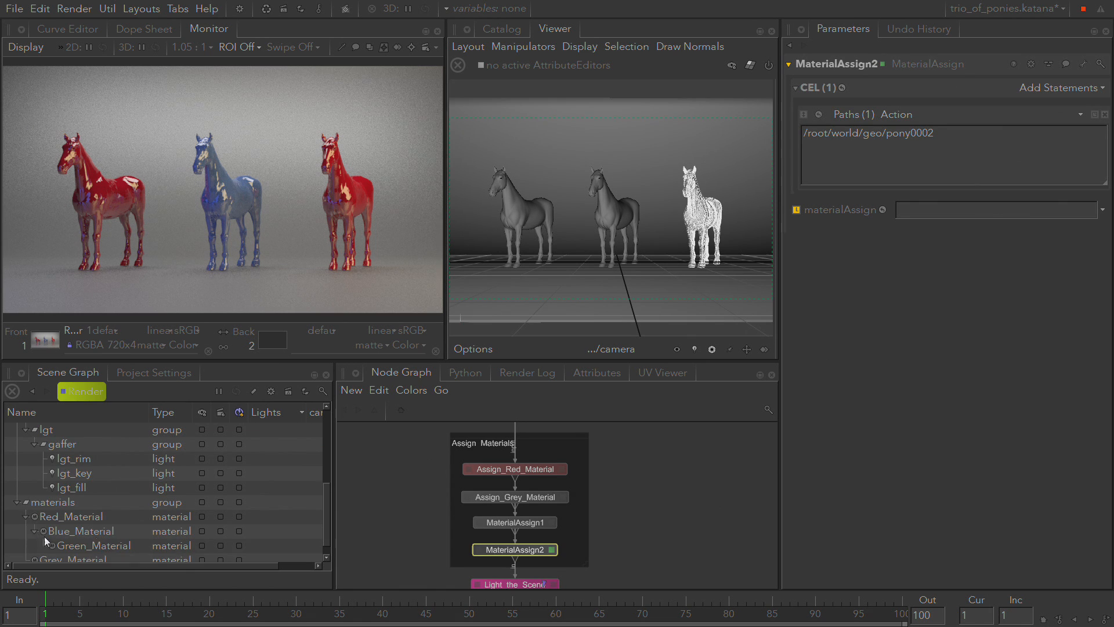
left_click(94, 546)
left_click_drag(108, 546, 933, 207)
Start a preview render of the scene from the Render node
middle_click_drag(648, 550, 665, 440)
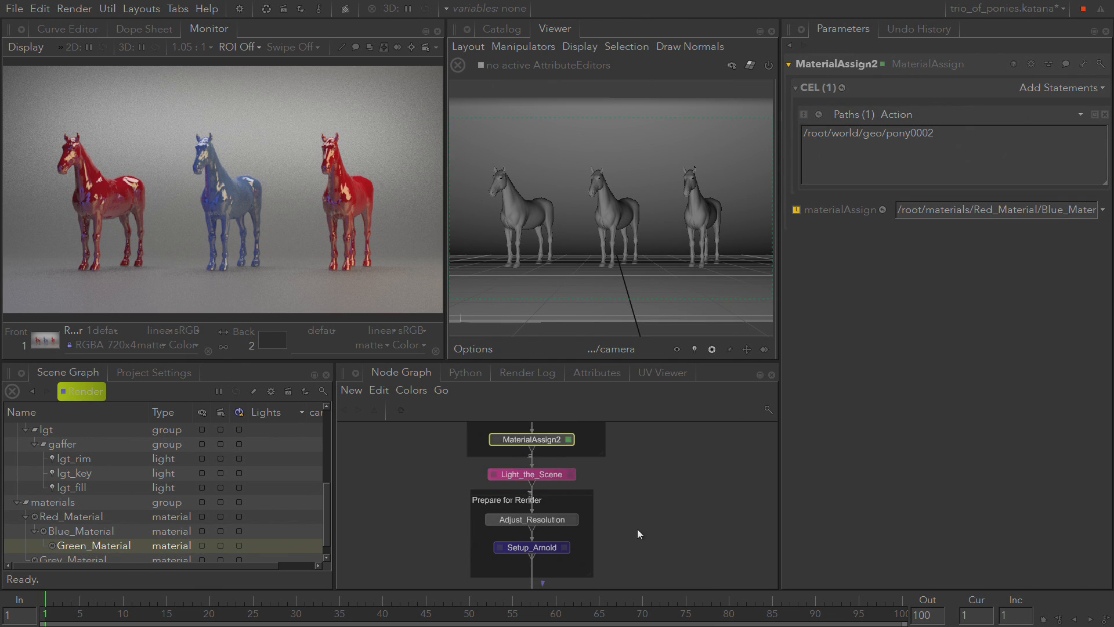
middle_click_drag(637, 529, 656, 427)
right_click(540, 576)
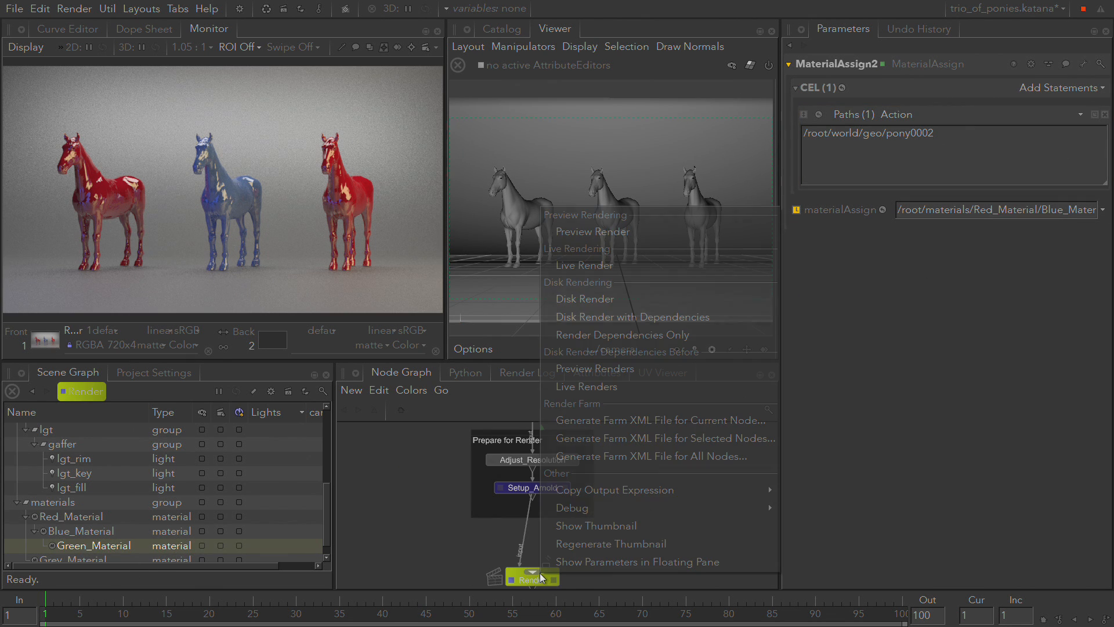
left_click(639, 237)
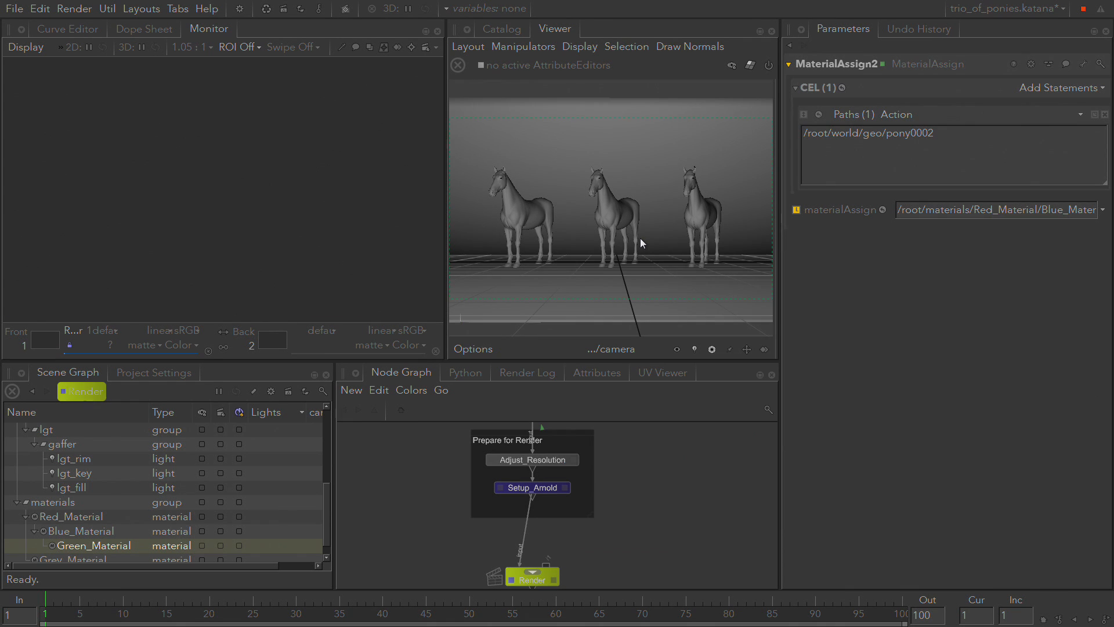
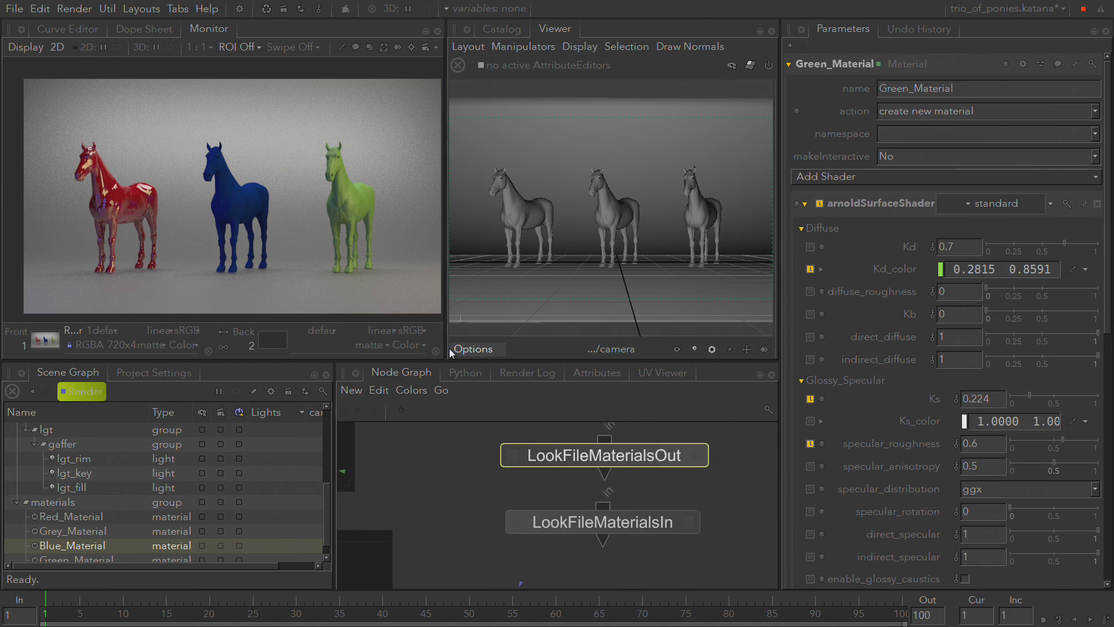
Connect the Green_Material node's output to LookFileMaterialsOut and open LookFileMaterialsOut's parameters
middle_click_drag(480, 439, 568, 484)
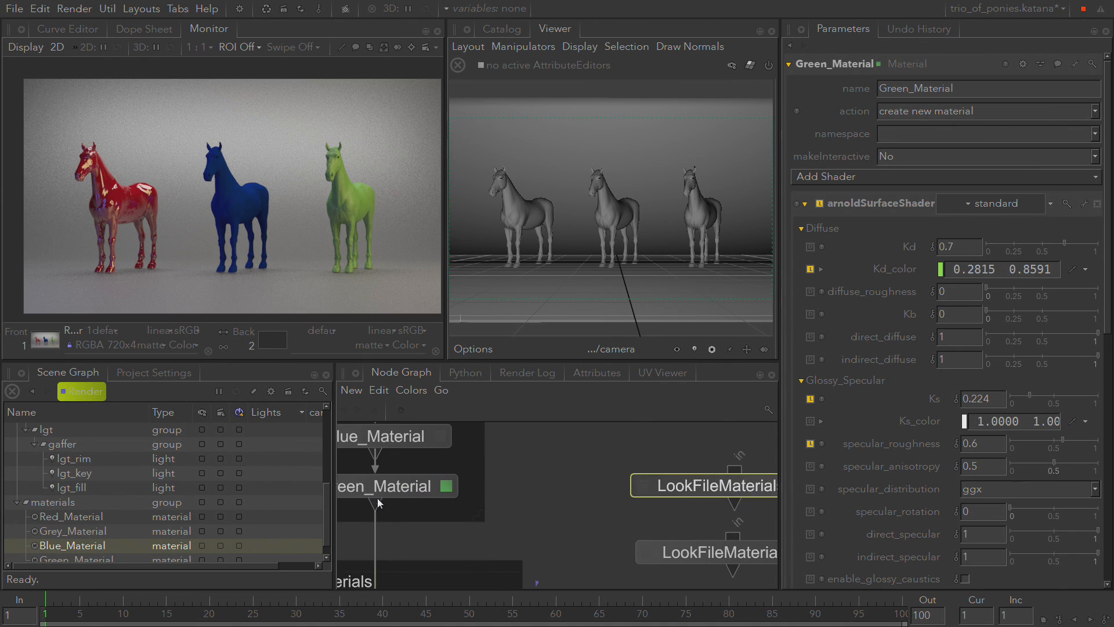
left_click_drag(375, 501, 656, 486)
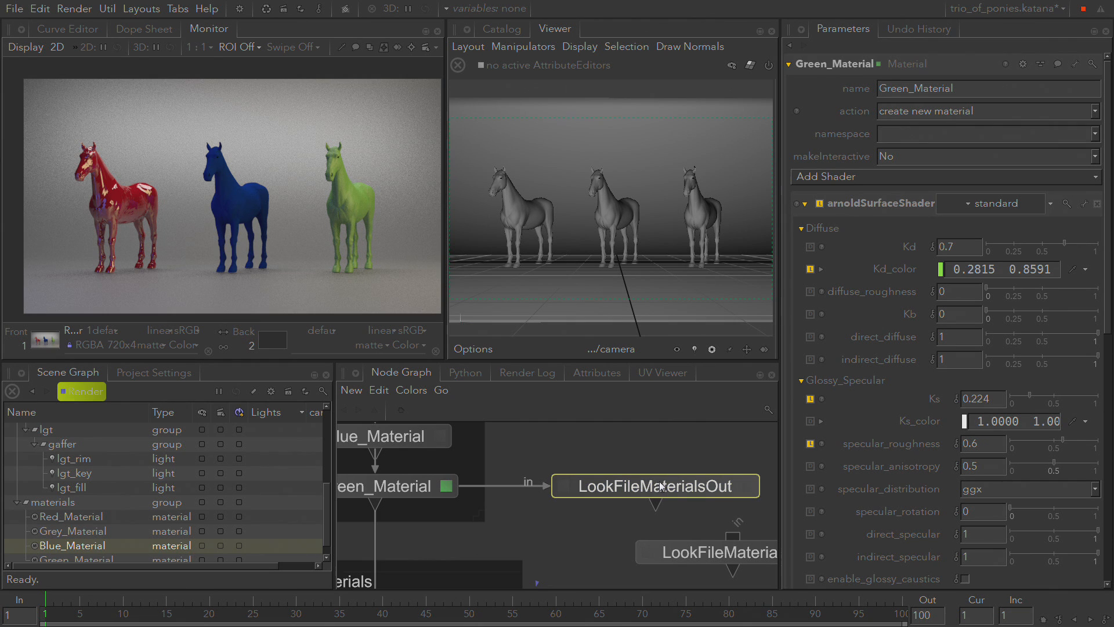
left_click(747, 486)
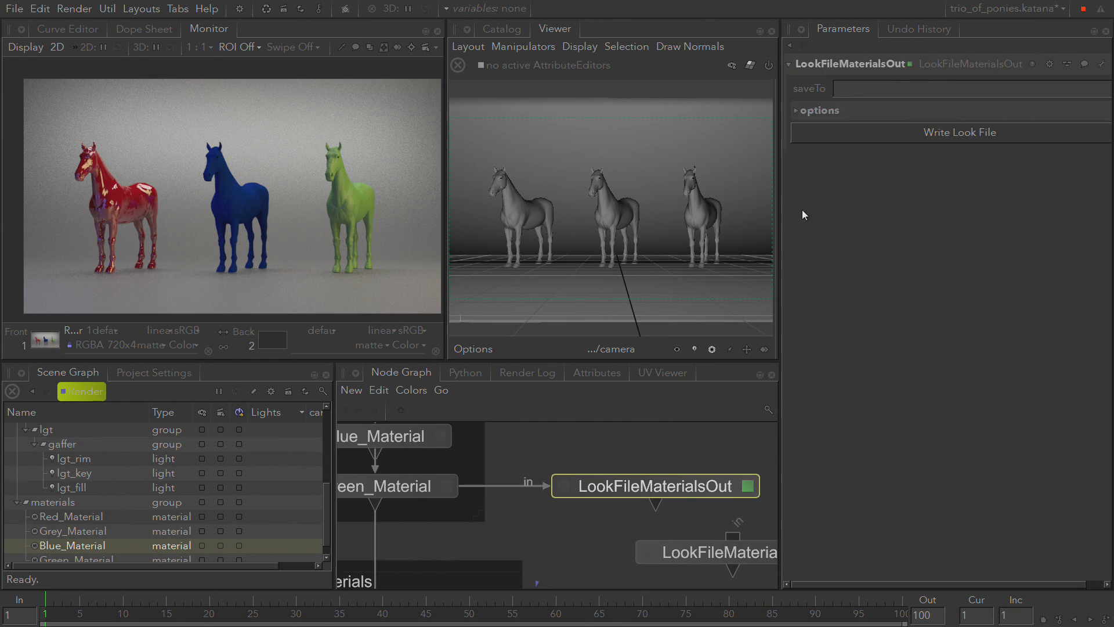
Set LookFileMaterialsOut's saveTo path to a Desktop file named with the author's first name followed by "s_materrials"
left_click(810, 88)
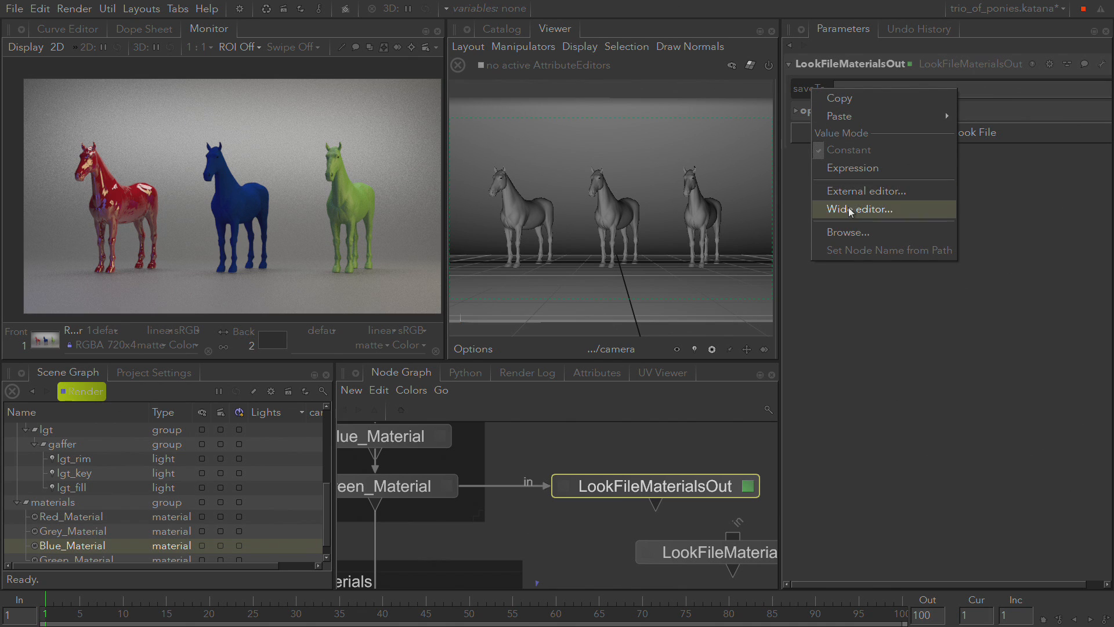
left_click(852, 231)
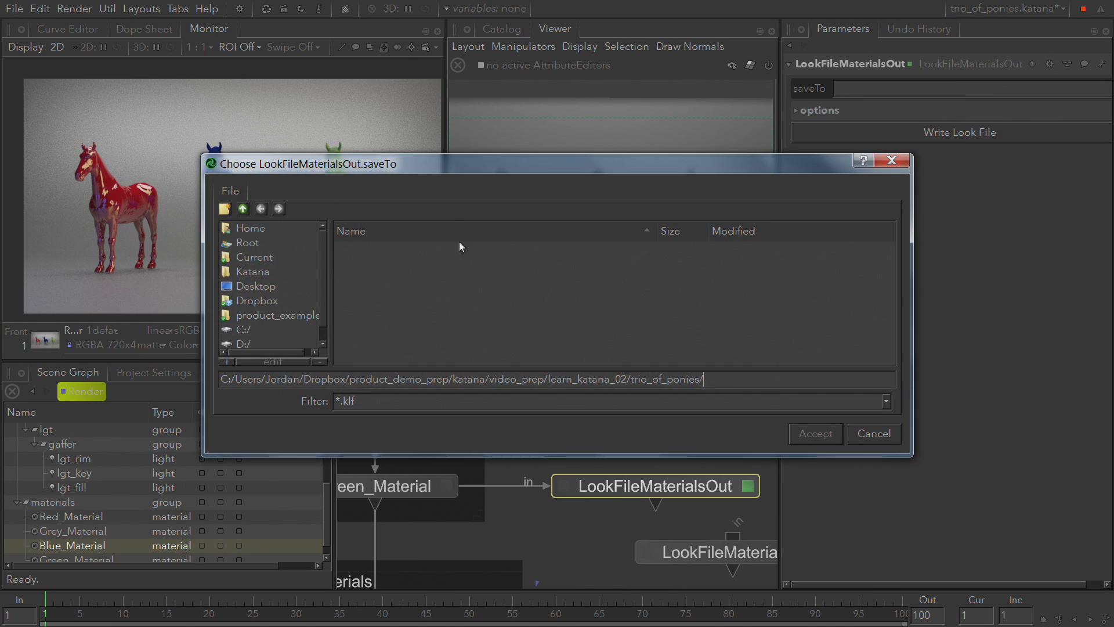
left_click(261, 286)
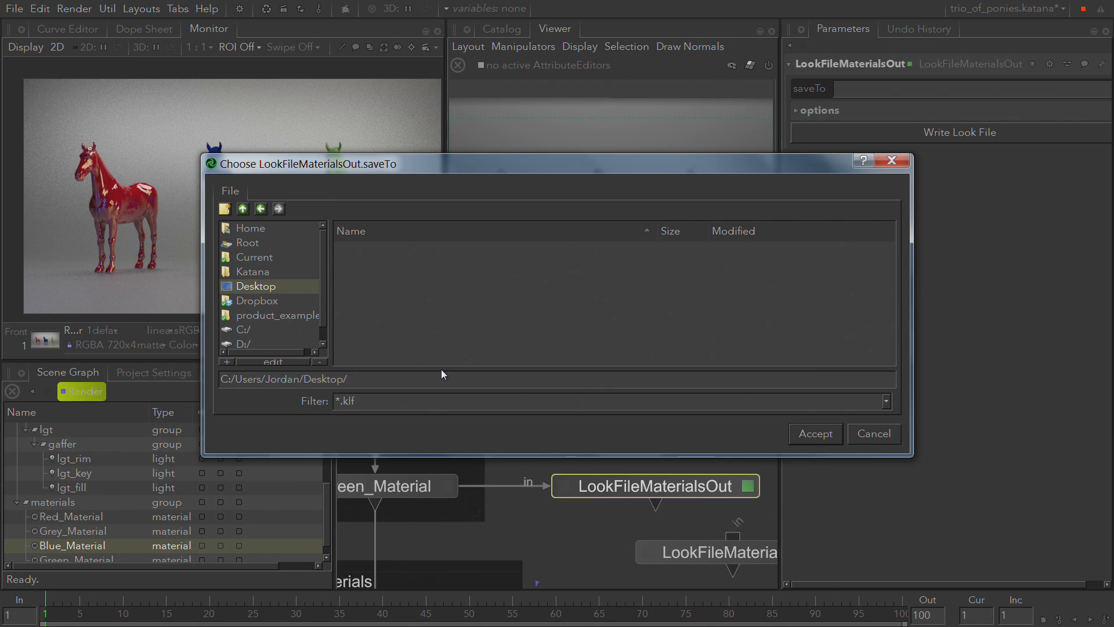
type("jordans_materrials")
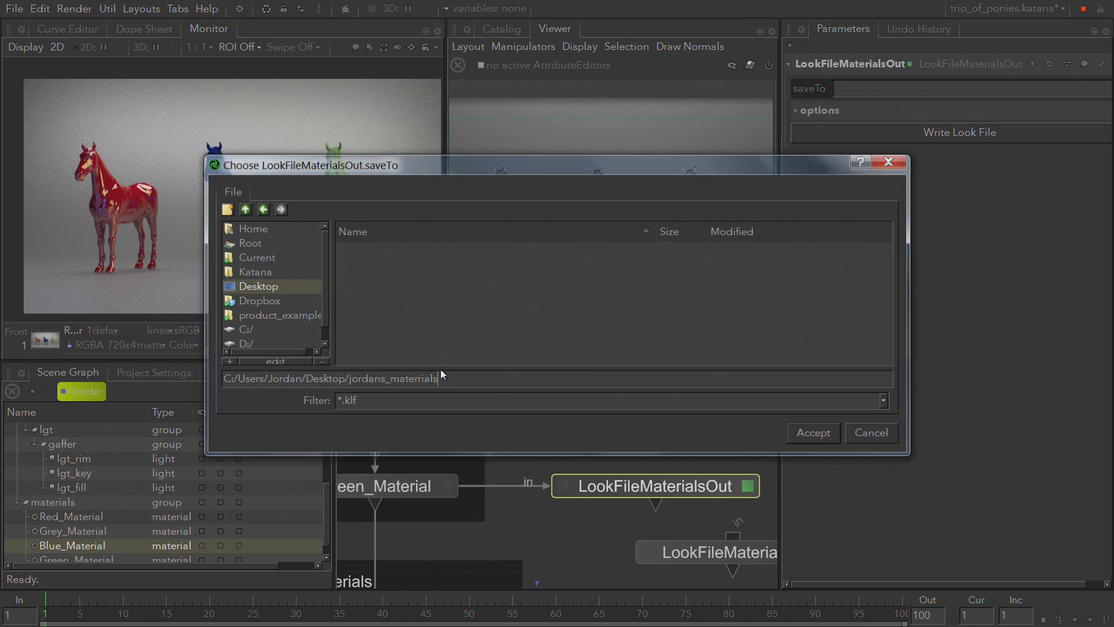
key("Return")
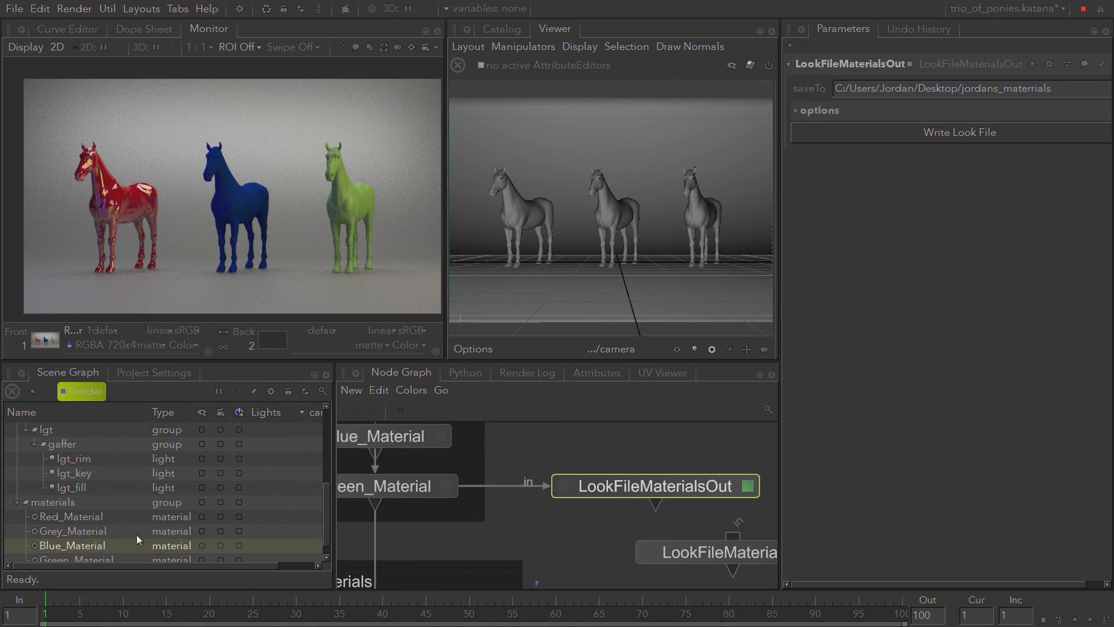
Review the Red, Grey, Blue and Green materials in the scene graph and write them to the look file at the saveTo path
left_click(106, 516)
scroll(106, 517, "down", 1)
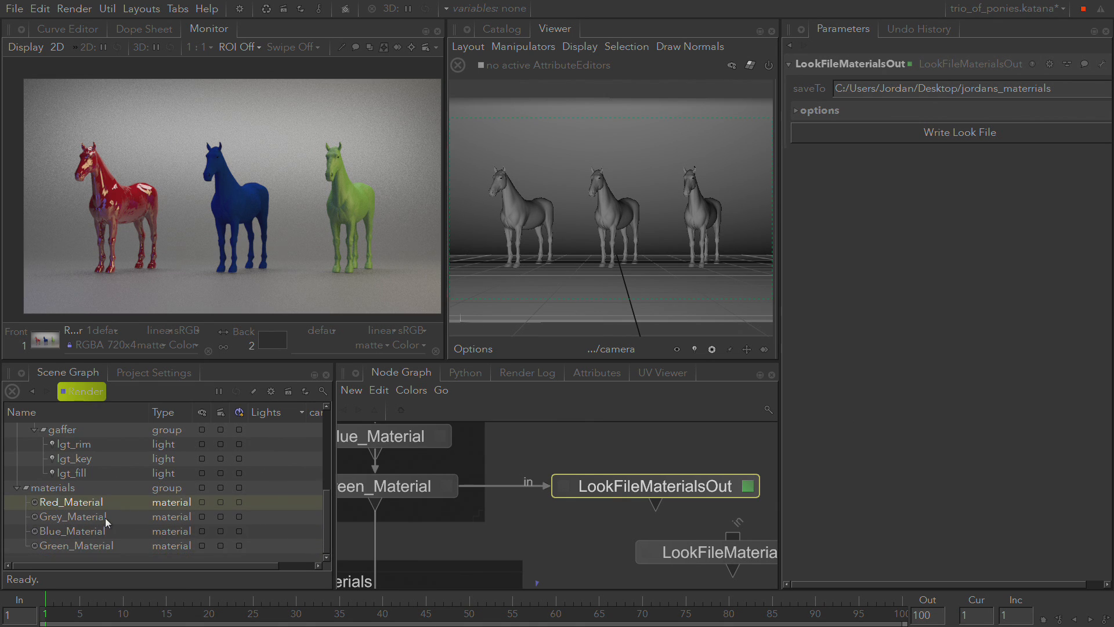
left_click_drag(105, 513, 109, 556)
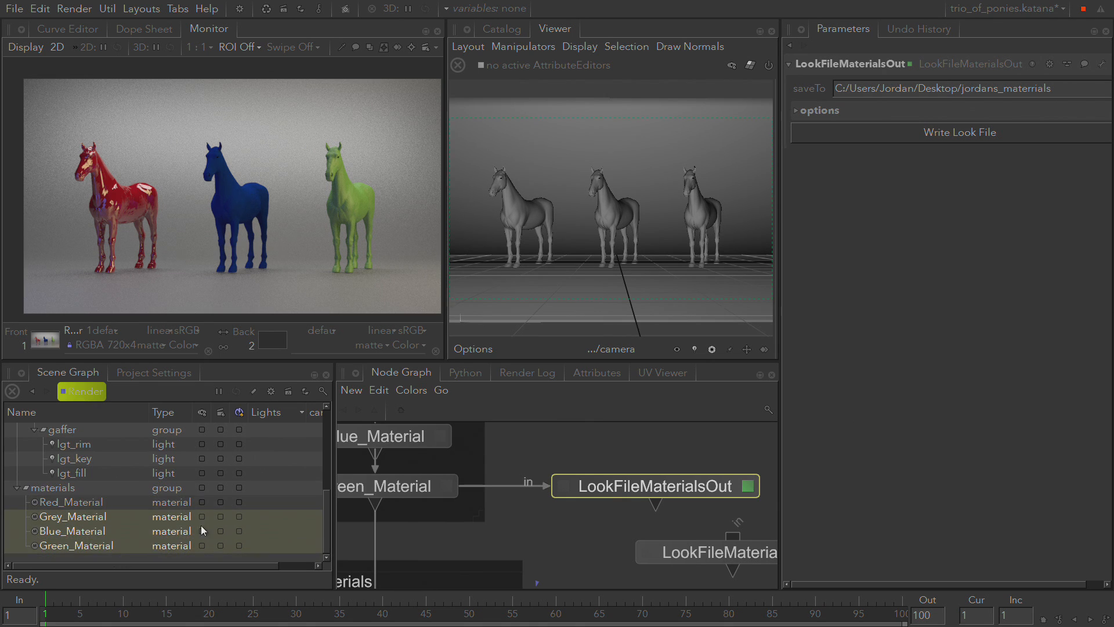
left_click(102, 503)
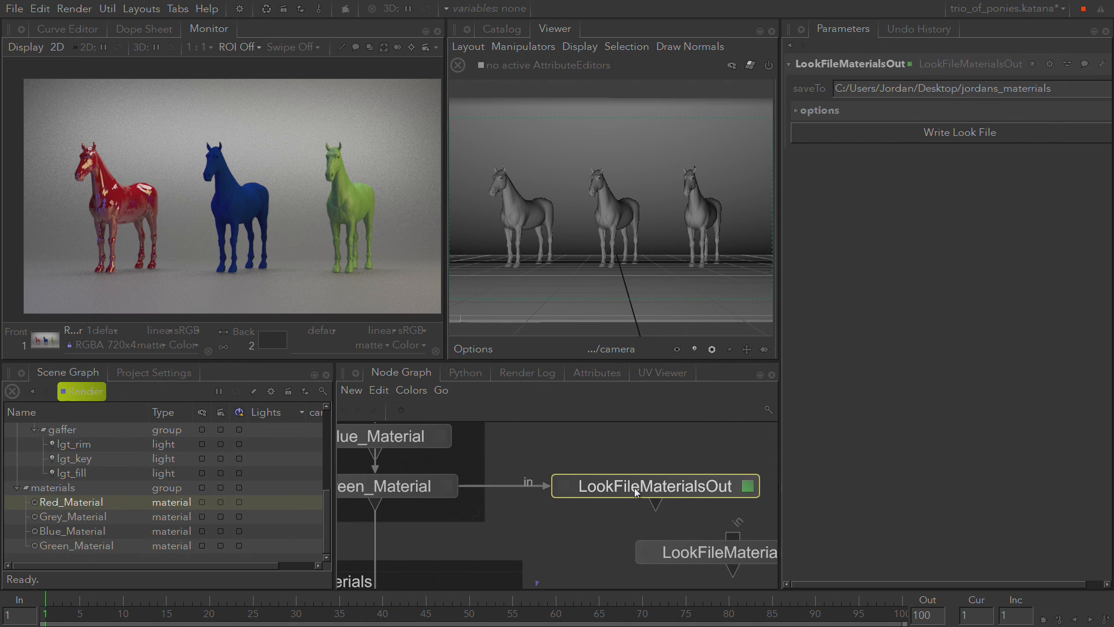
left_click(918, 133)
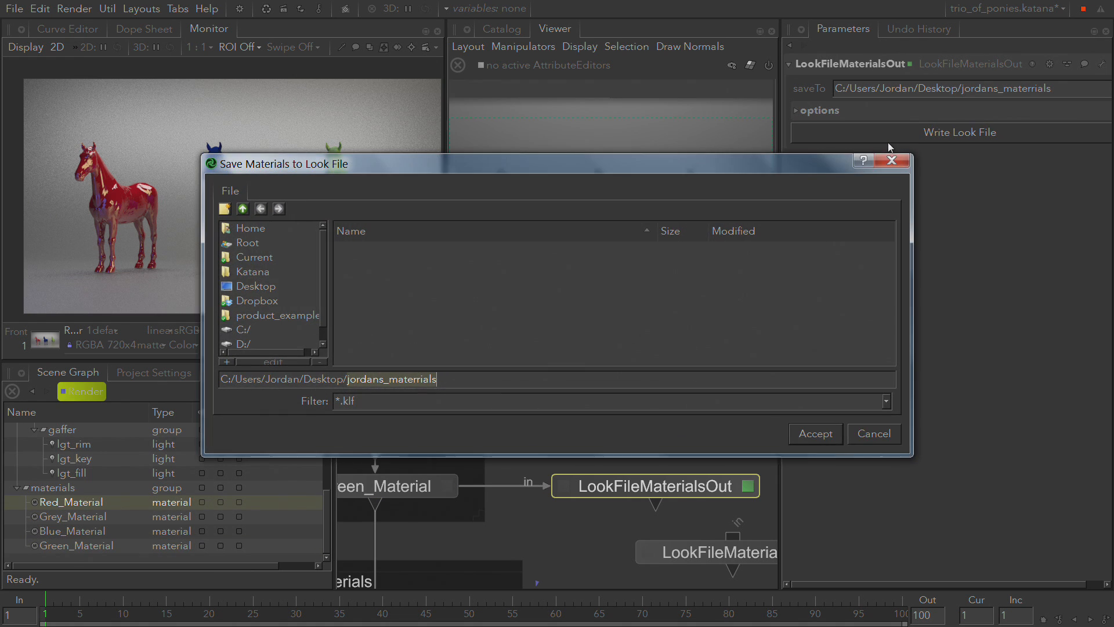
left_click(817, 434)
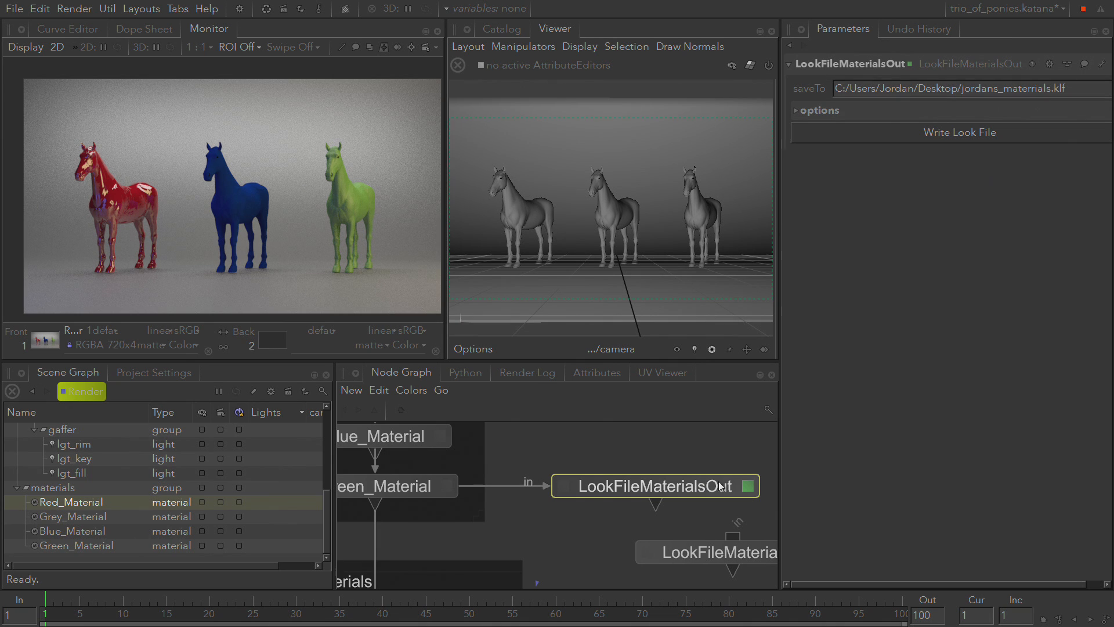
Arrange LookFileMaterialsIn beneath LookFileMaterialsOut, and make it the viewed and edited node
left_click_drag(709, 487, 711, 463)
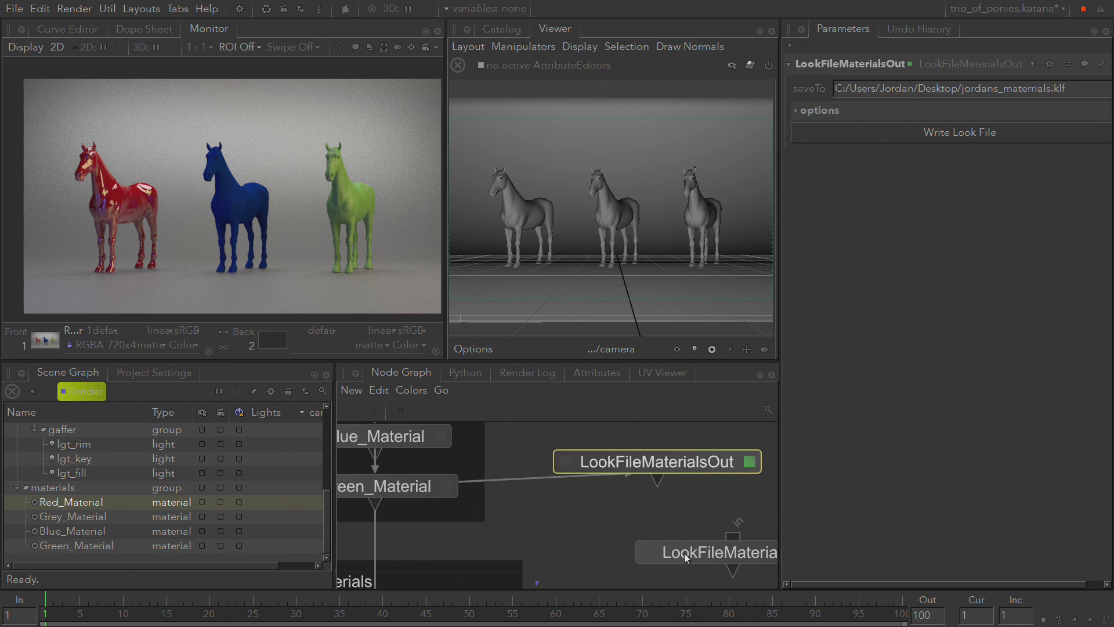
left_click_drag(684, 552, 605, 545)
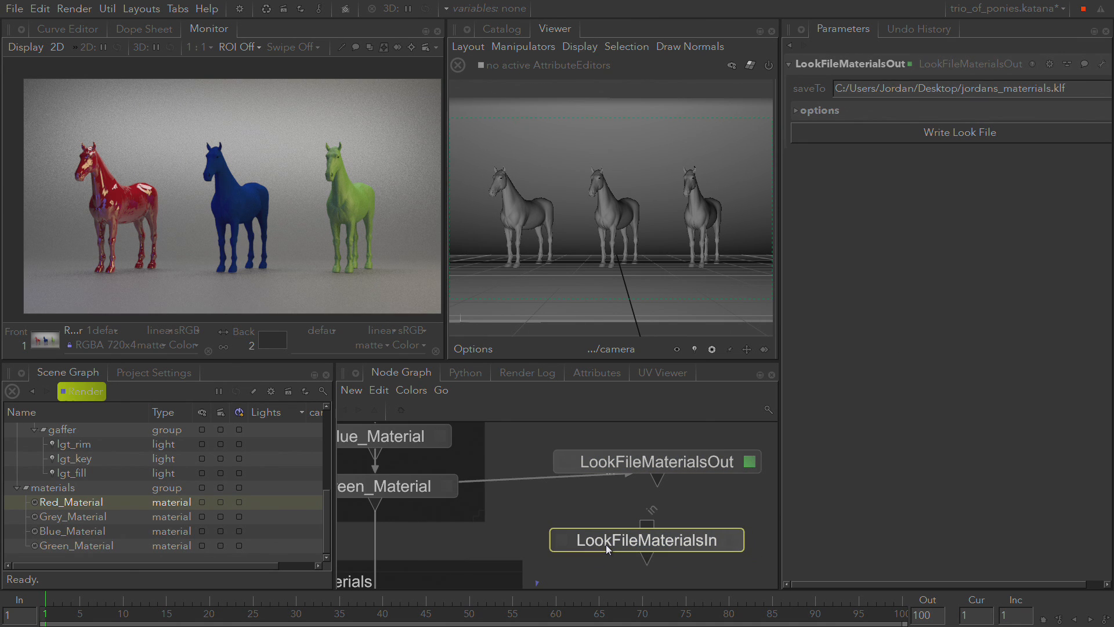
key("v")
key("e")
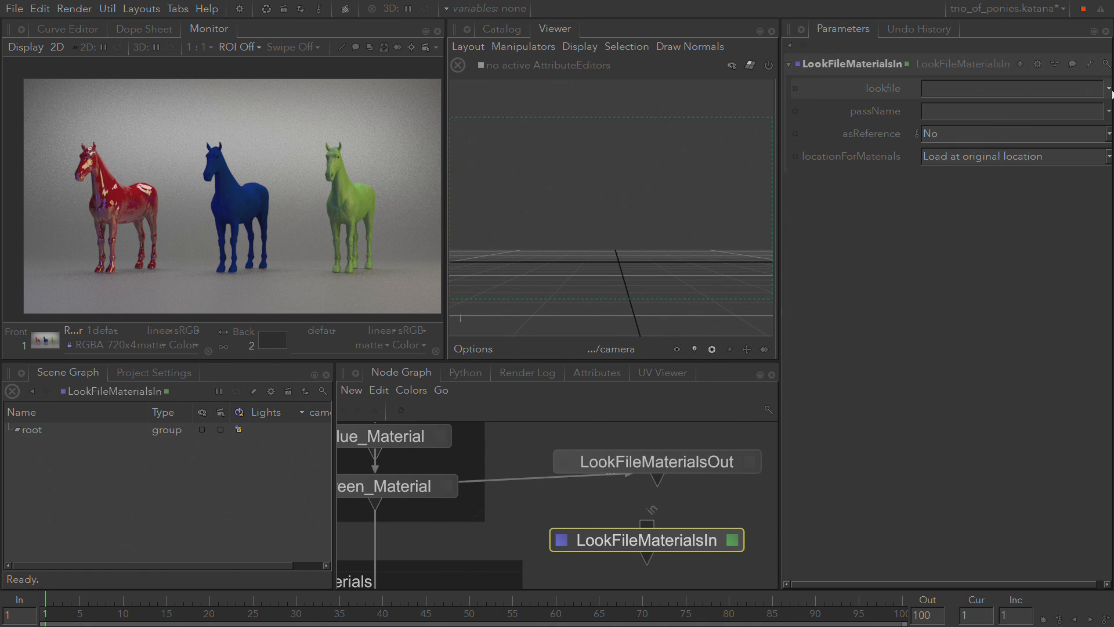
Load the saved .klf materials file from the Desktop into LookFileMaterialsIn's lookfile parameter and select the four imported materials
left_click(1109, 88)
left_click(1013, 115)
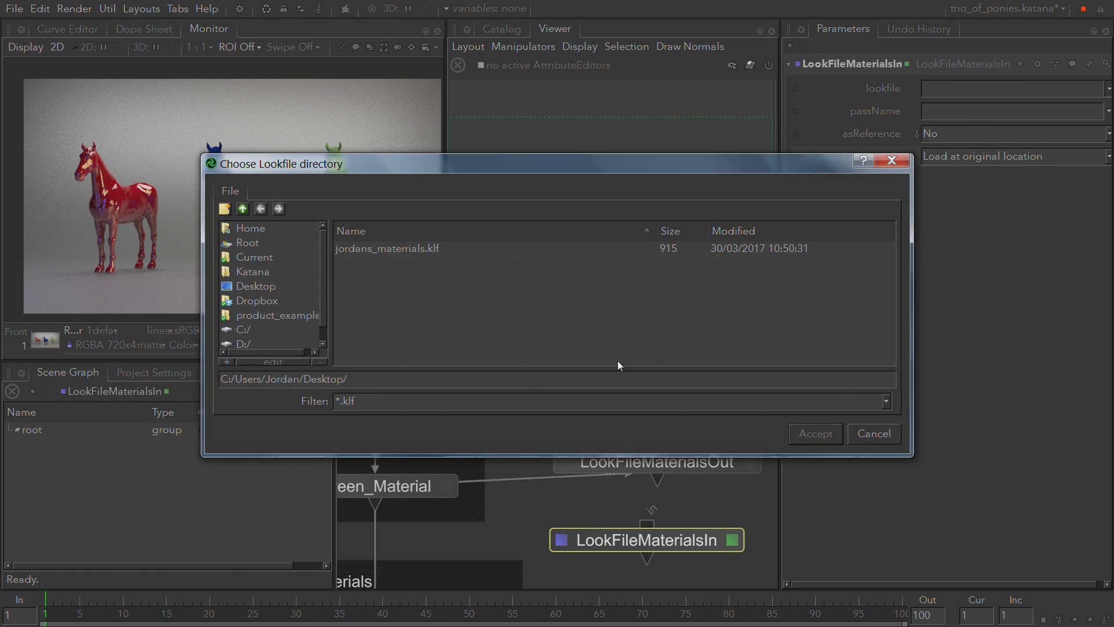
left_click(409, 249)
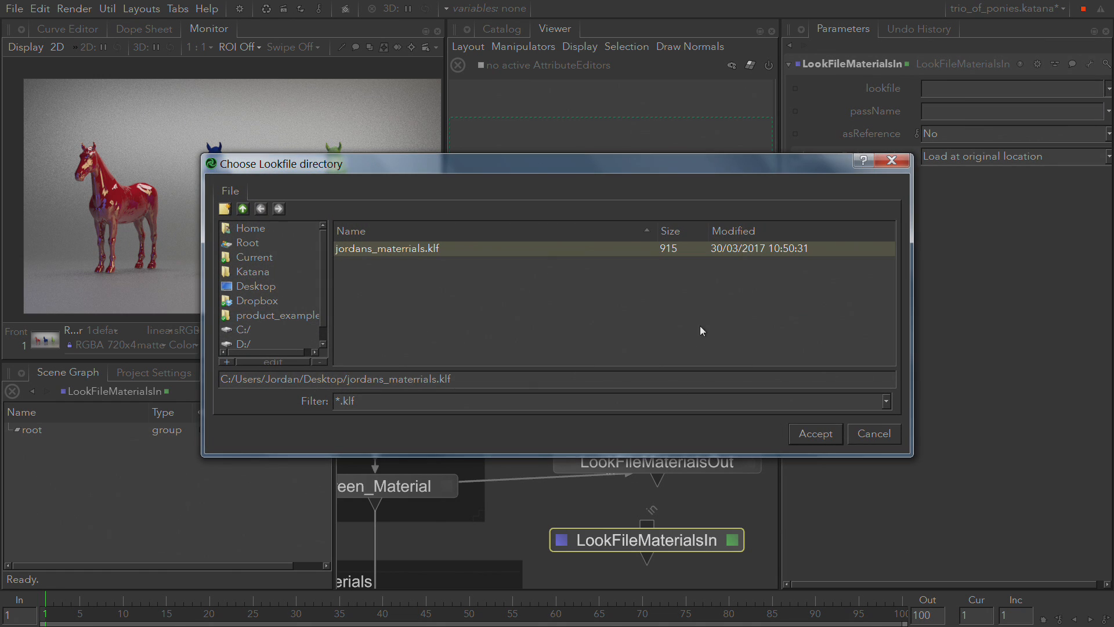
left_click(821, 435)
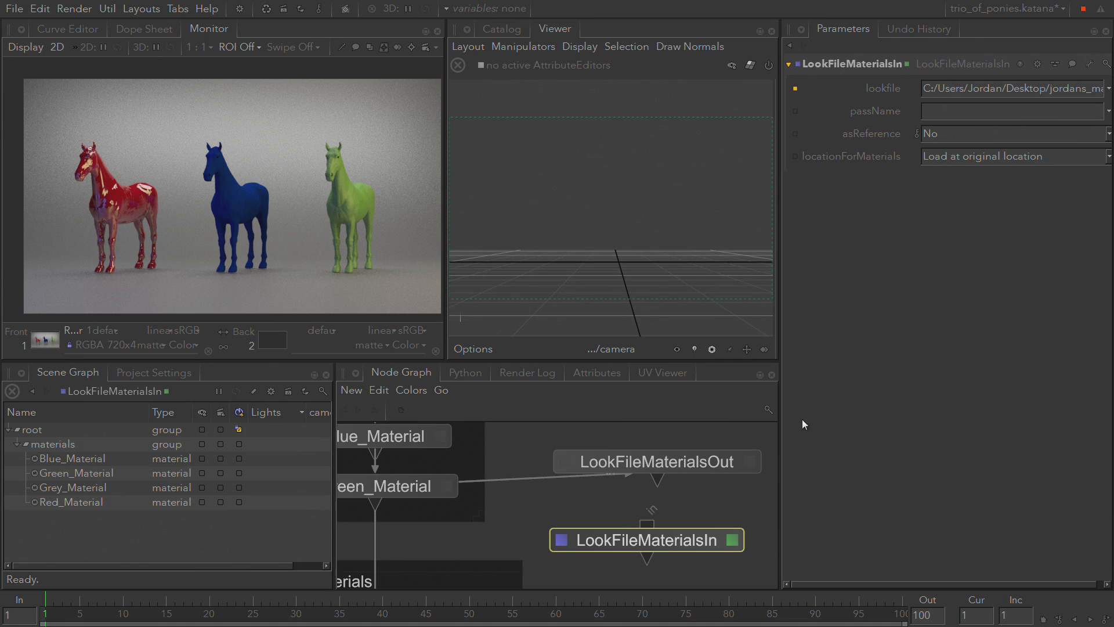
left_click_drag(79, 457, 84, 508)
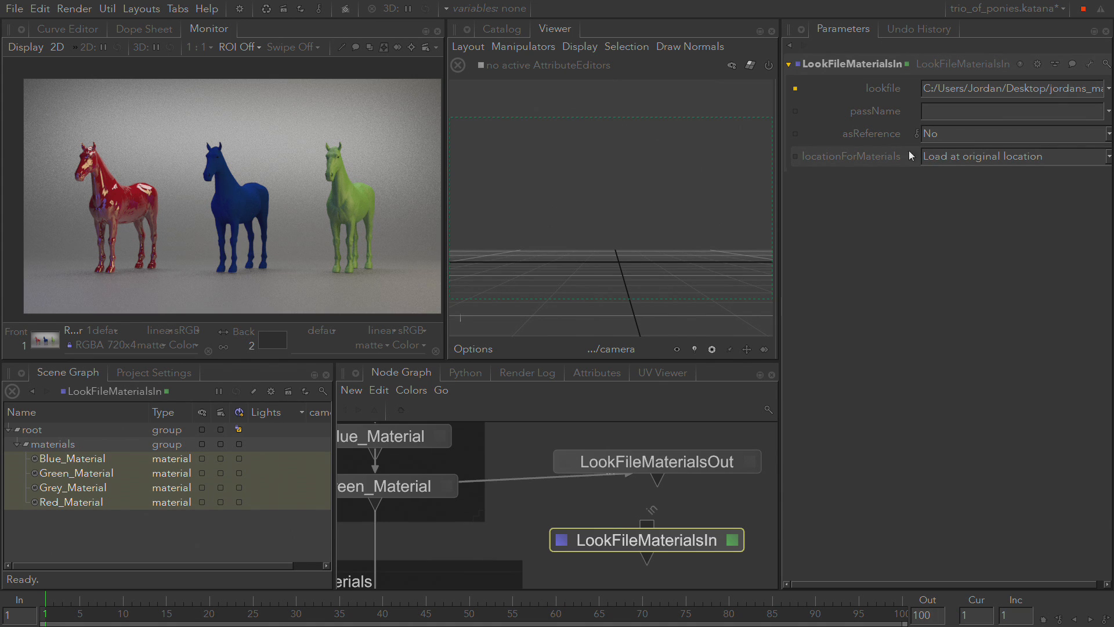
Check the asReference options available on LookFileMaterialsIn
left_click(947, 134)
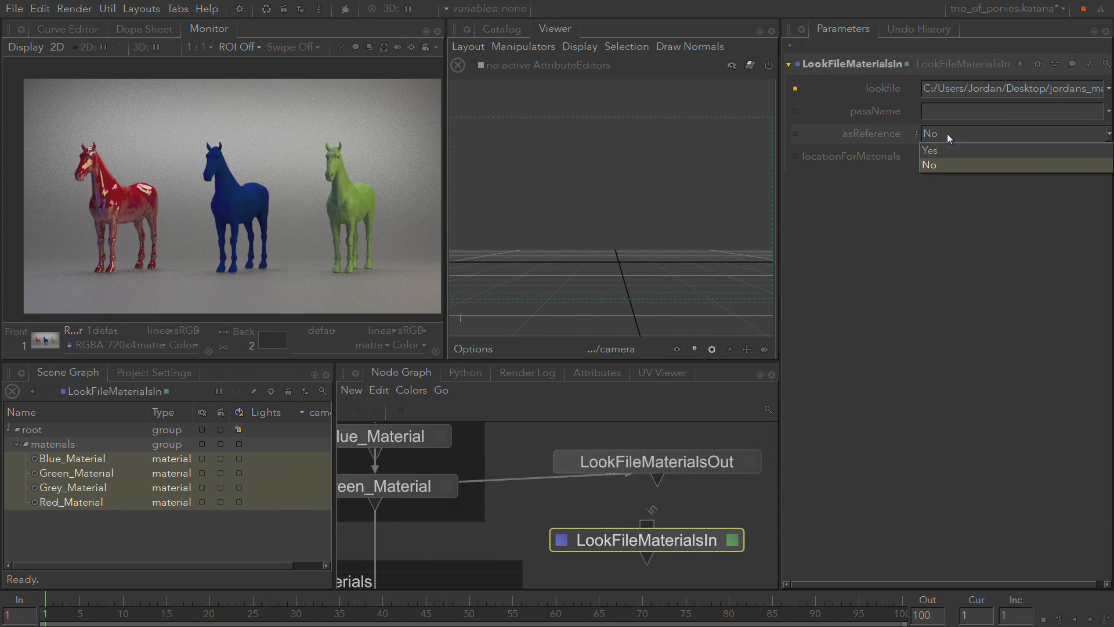
left_click(829, 133)
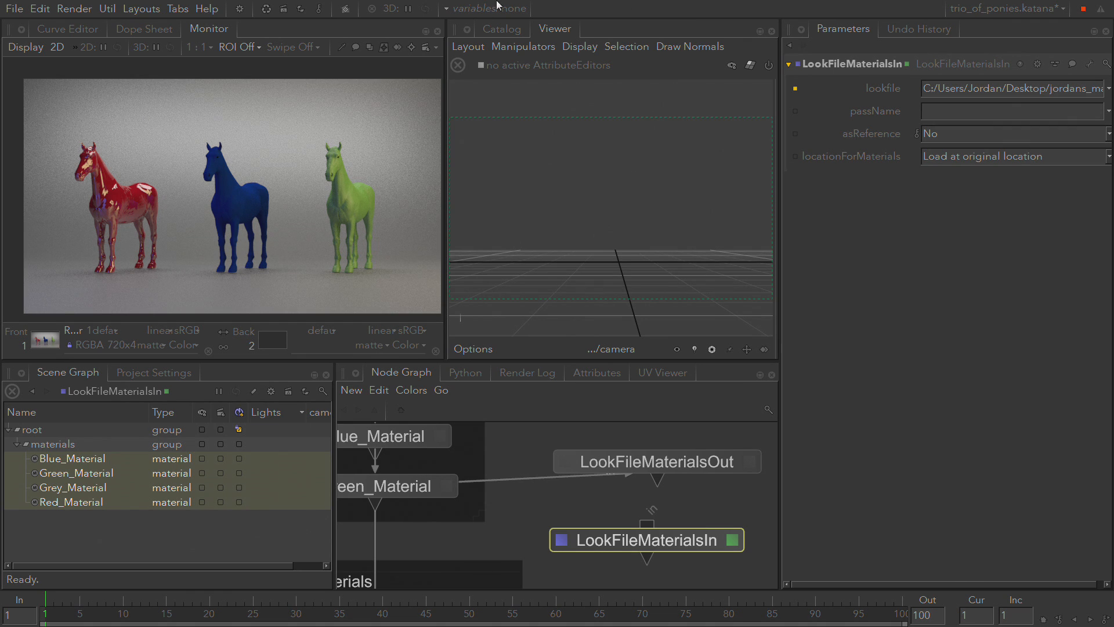
left_click(266, 8)
Set LookFileMaterialsIn to load materials at the specified location /root/materials/library/ and expand the resulting look file location in the scene graph
left_click(1006, 159)
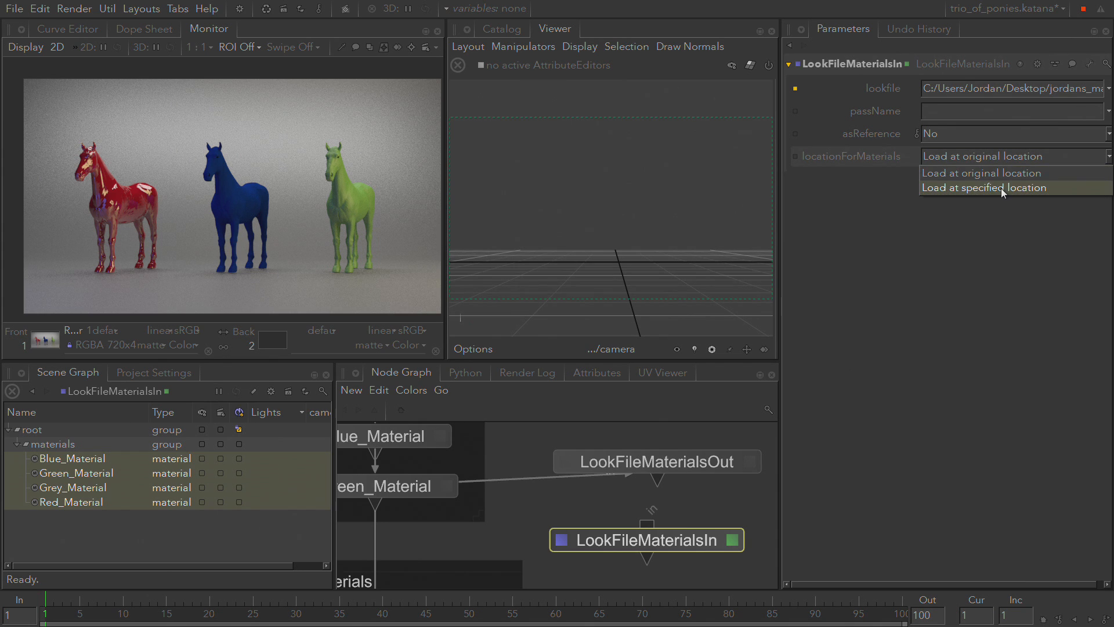
left_click(1001, 188)
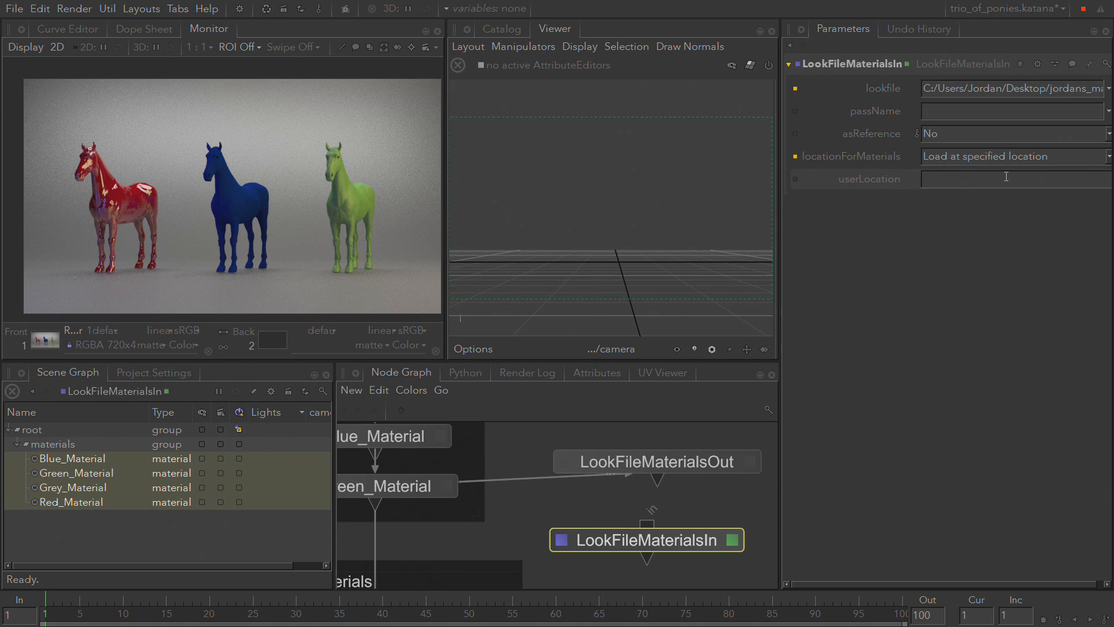
left_click(1006, 176)
type("/root")
key("BackSpace")
key("BackSpace")
key("BackSpace")
type("oot/materials/library/")
key("Return")
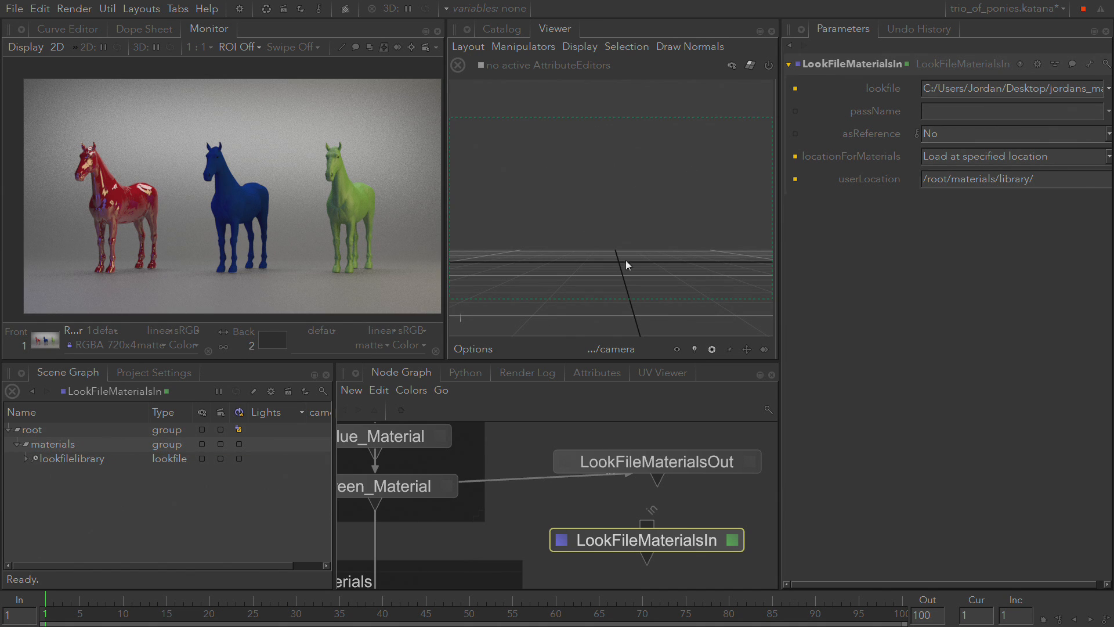
left_click(25, 458)
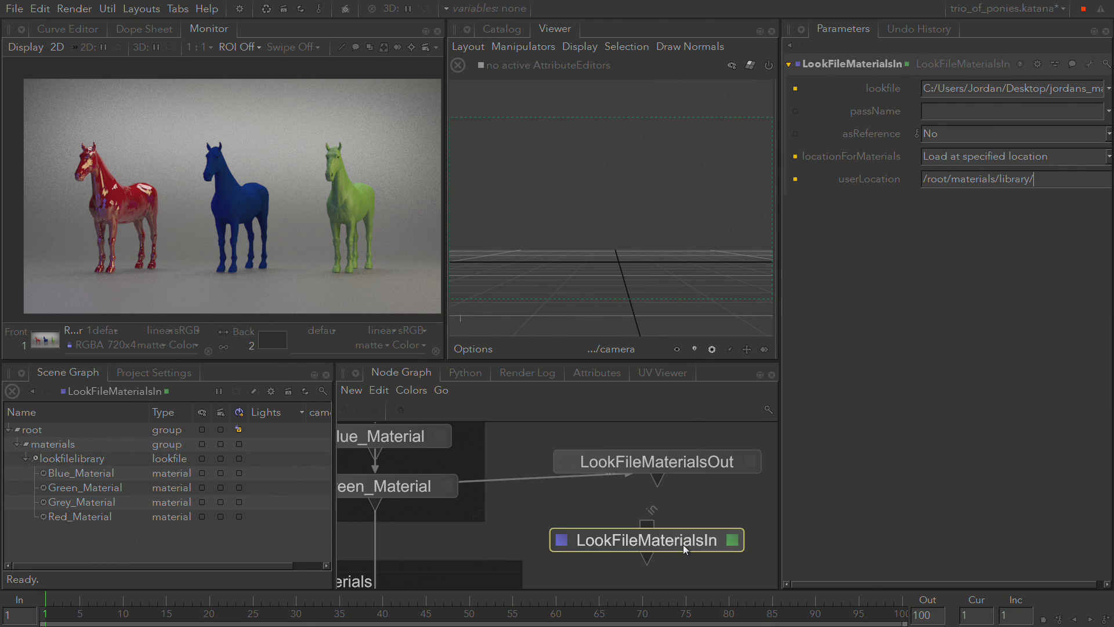
Delete the LookFileMaterialsIn and LookFileMaterialsOut nodes from the node graph
key("Delete")
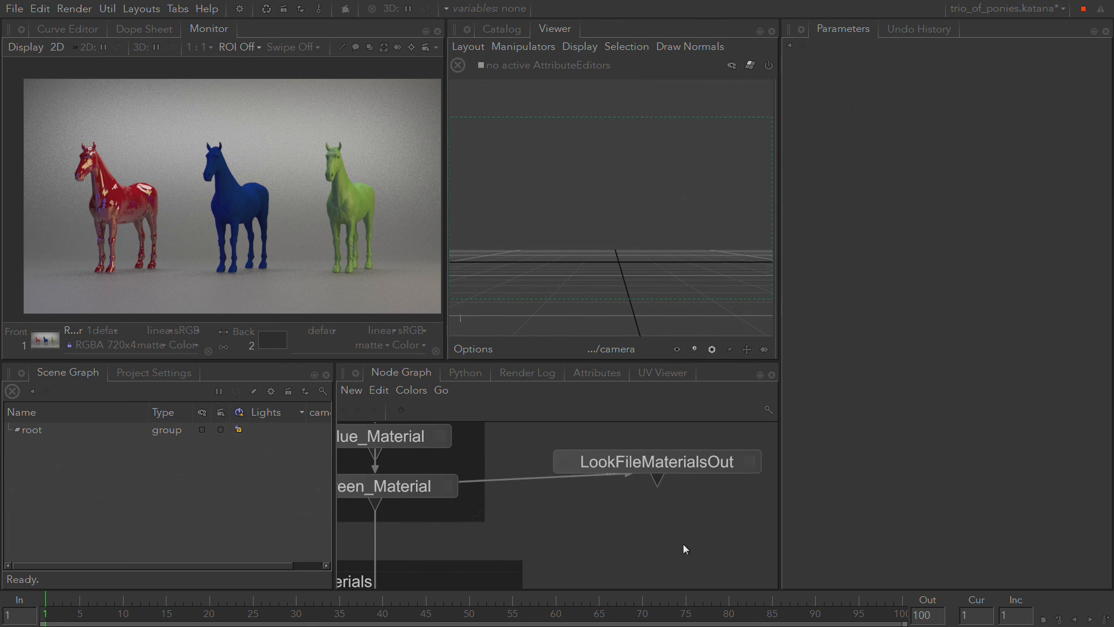
left_click(684, 471)
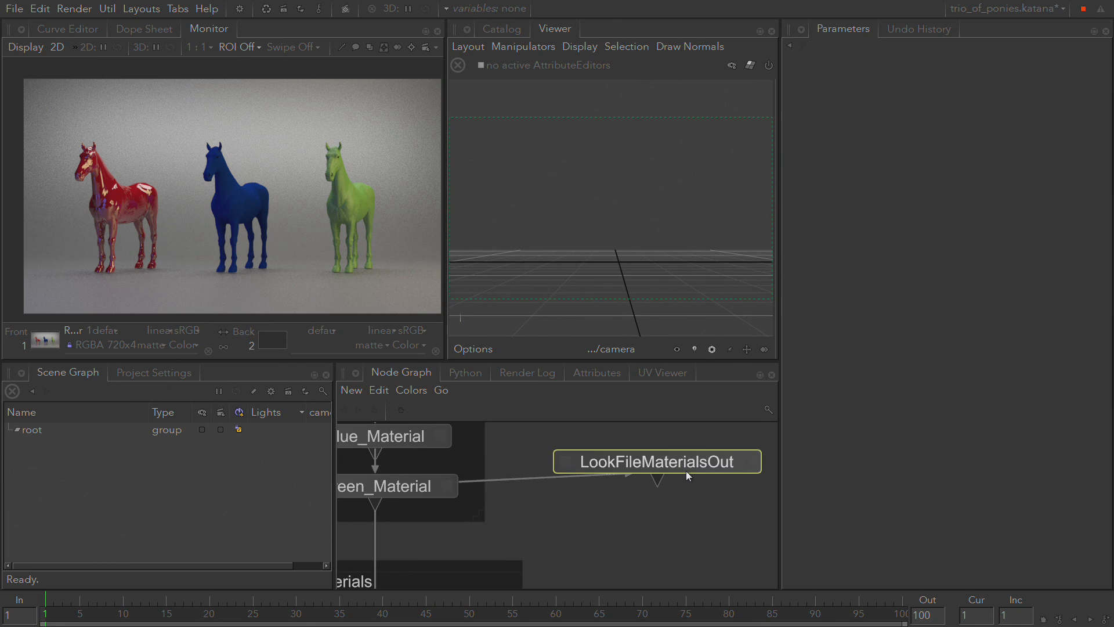
key("Delete")
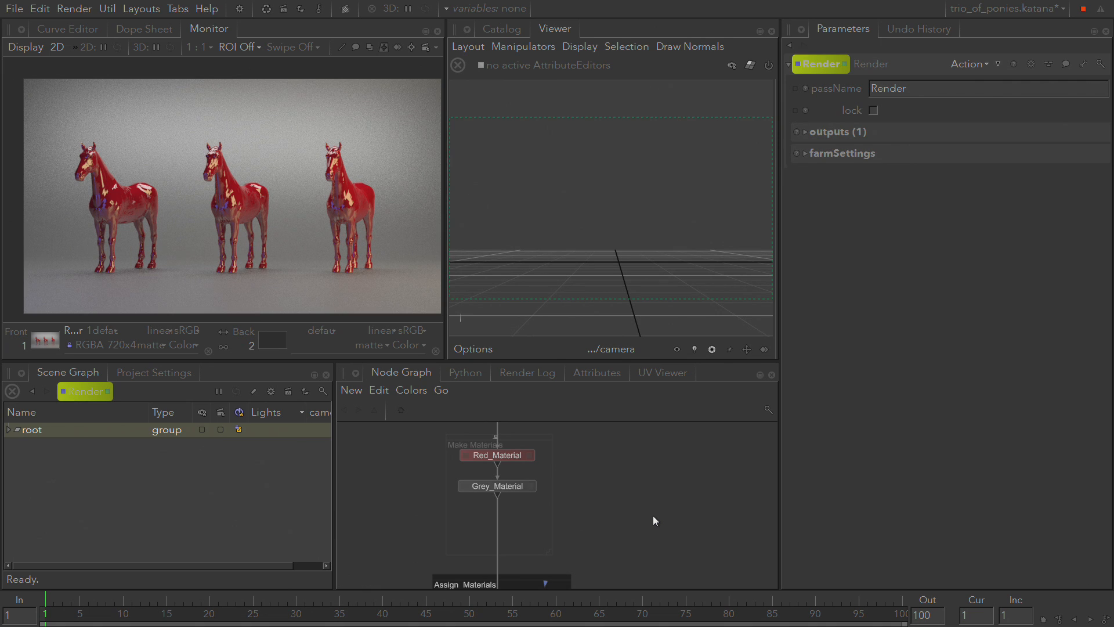
Fully expand the scene graph root, then add a Material node beside Grey_Material and open its parameters
double_click(43, 435)
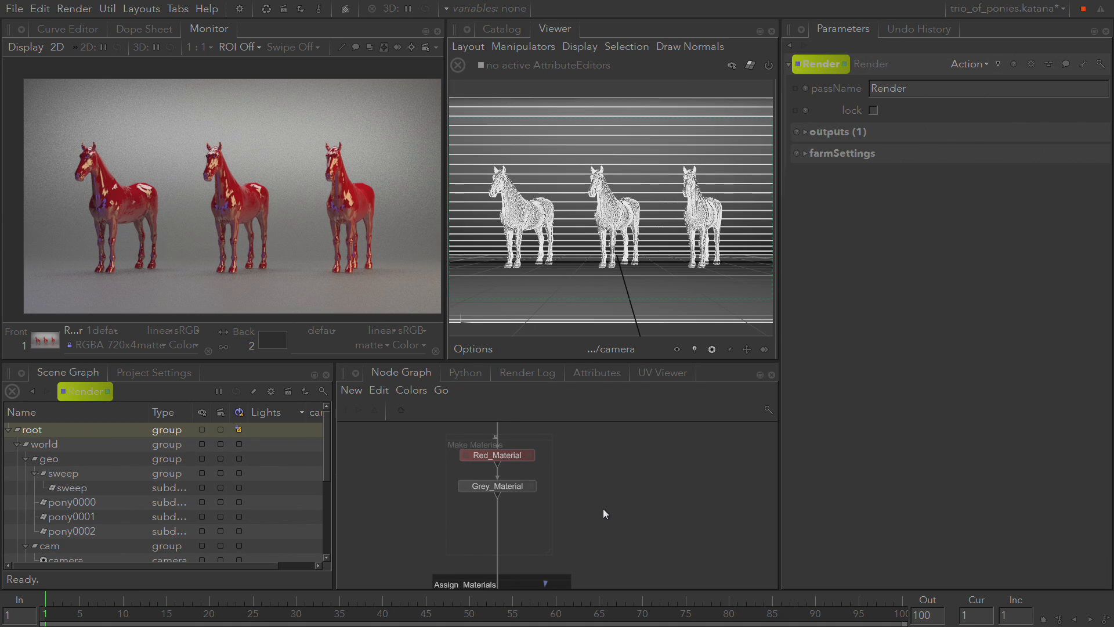
key("Tab")
type("mat")
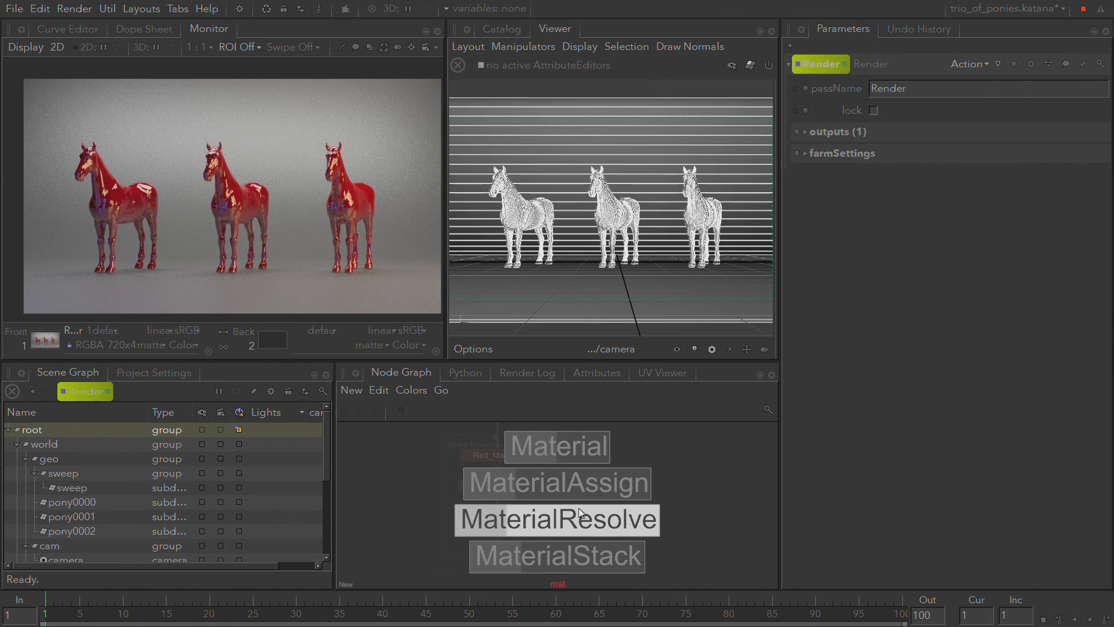
left_click(581, 444)
left_click(601, 494)
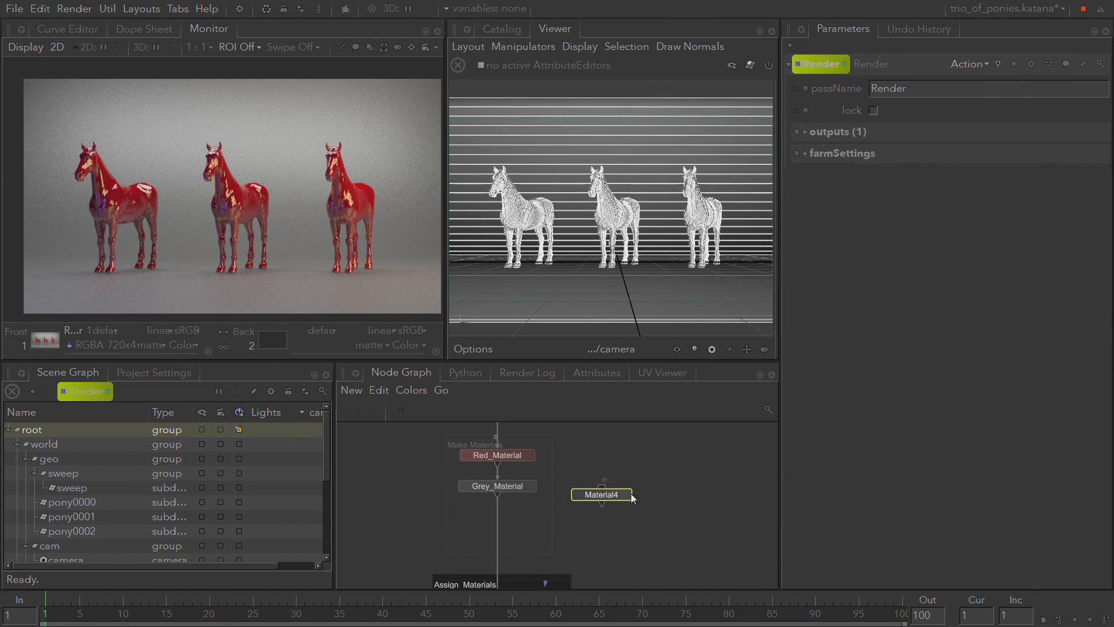
left_click(626, 494)
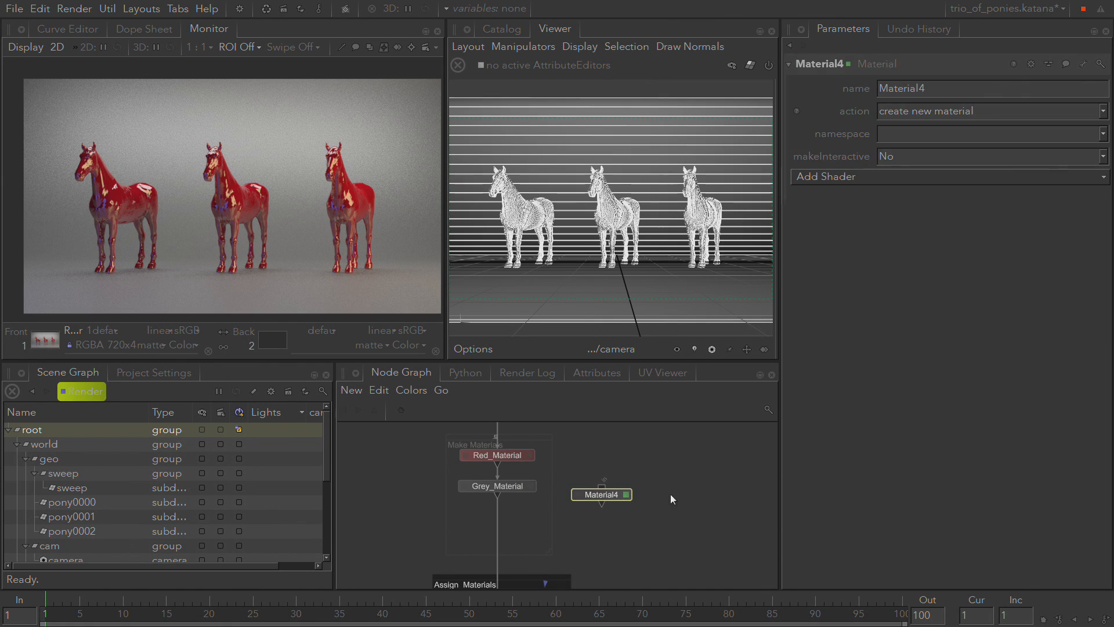
Set the new Material node's action to edit material and insert it into the chain below Grey_Material
left_click(924, 109)
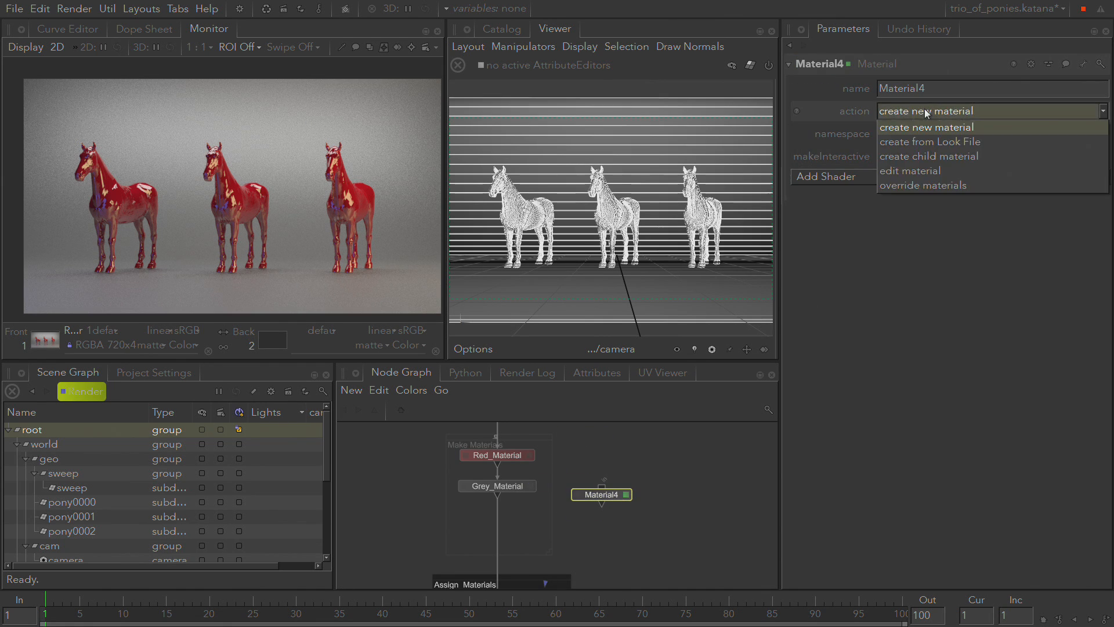
left_click(946, 173)
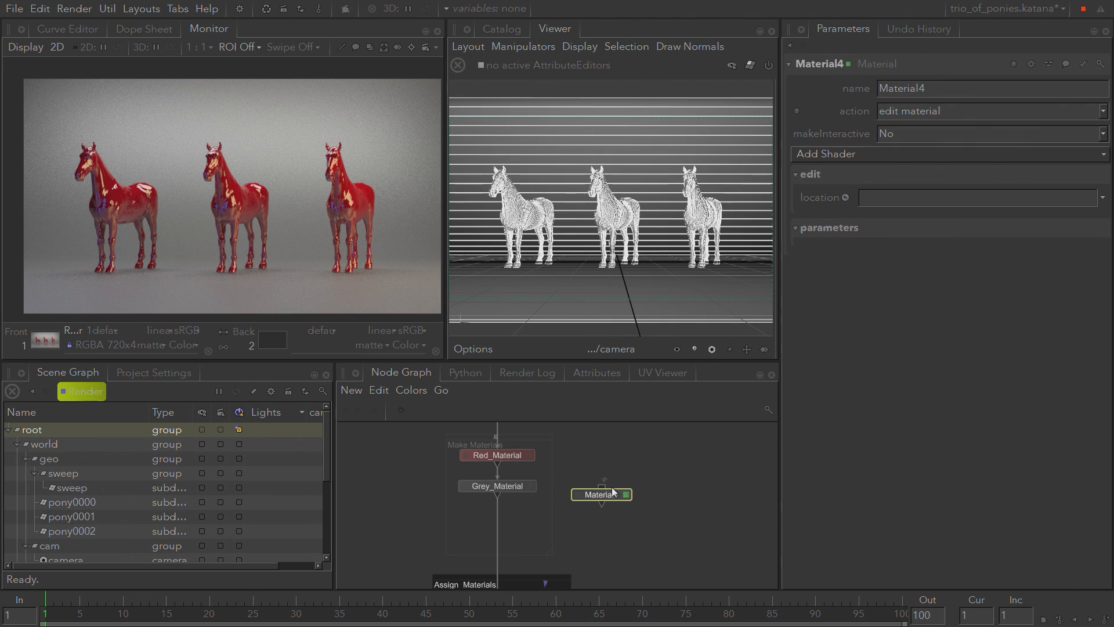
left_click_drag(593, 497, 502, 521)
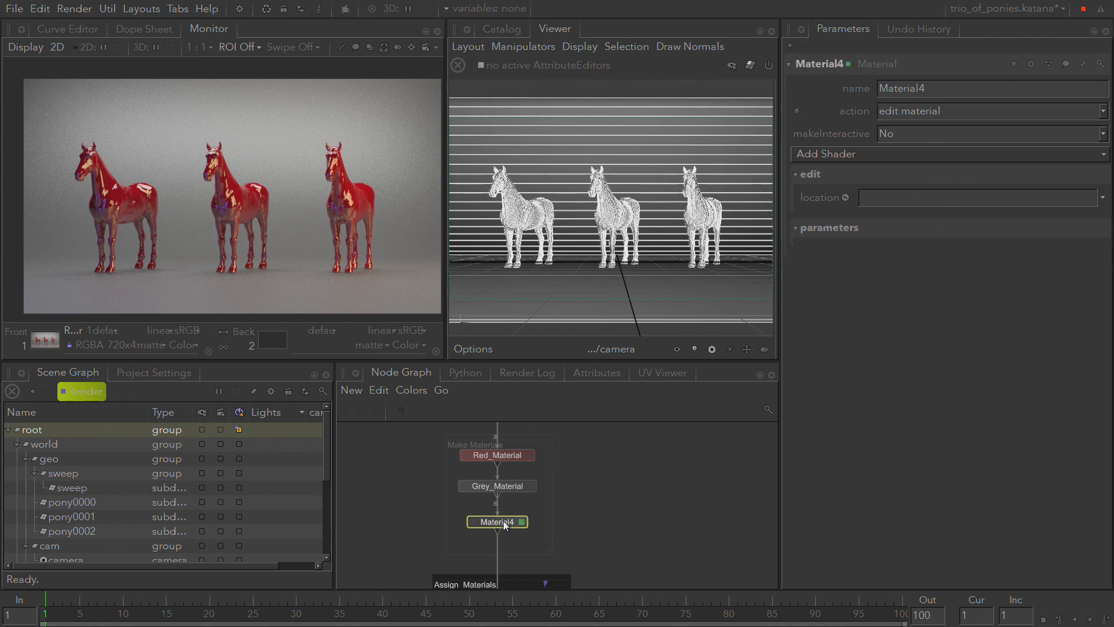
Assign /root/materials/Red_Material from the scene graph as Material4's edit location
scroll(141, 551, "down", 3)
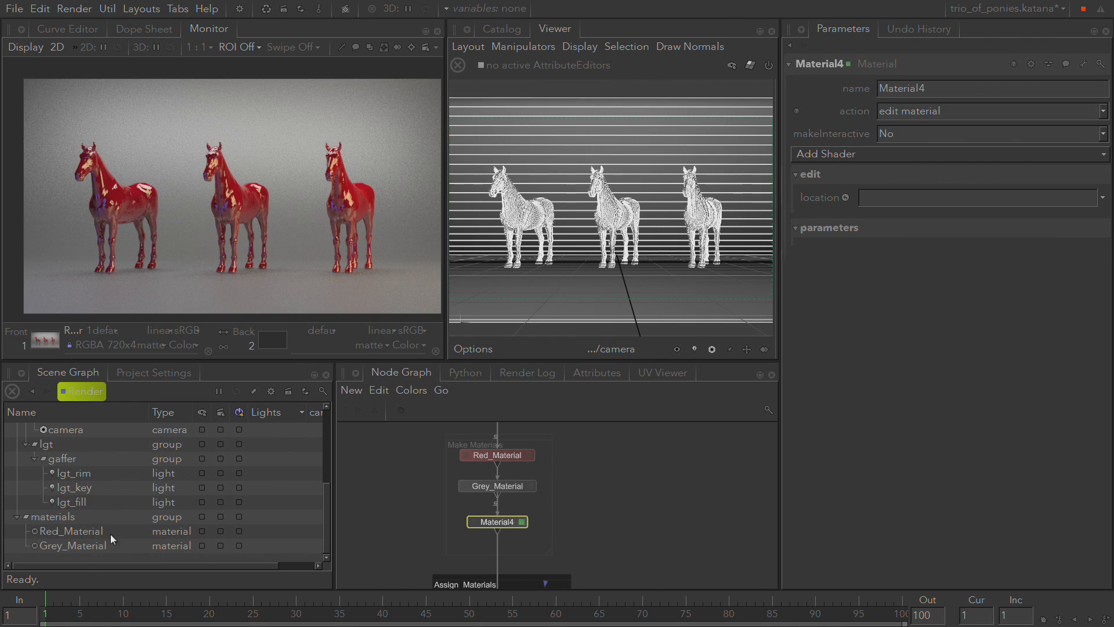
left_click(112, 533)
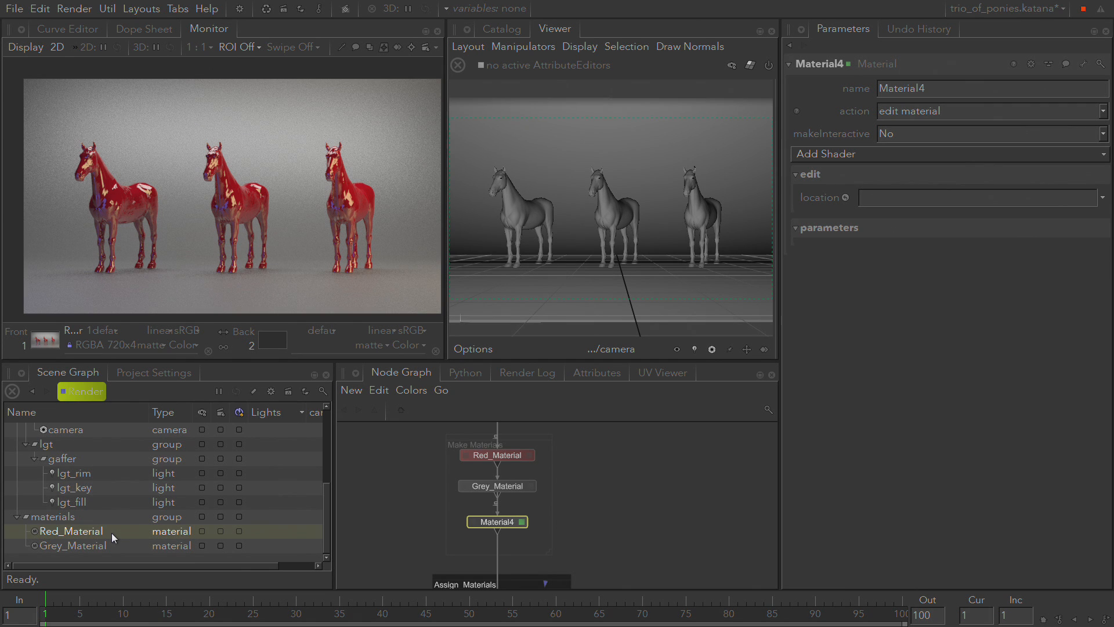
left_click_drag(110, 531, 889, 195)
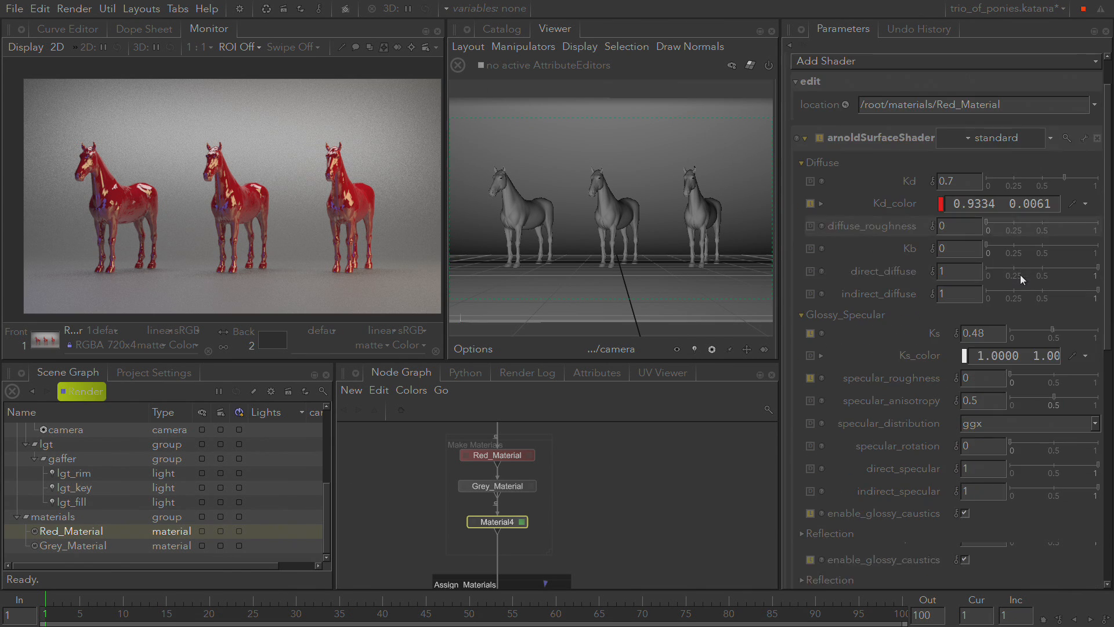
Examine the Red_Material shader parameters exposed in Material4, from Diffuse and Glossy_Specular down through Refraction
scroll(1017, 274, "down", 4)
scroll(1016, 273, "down", 3)
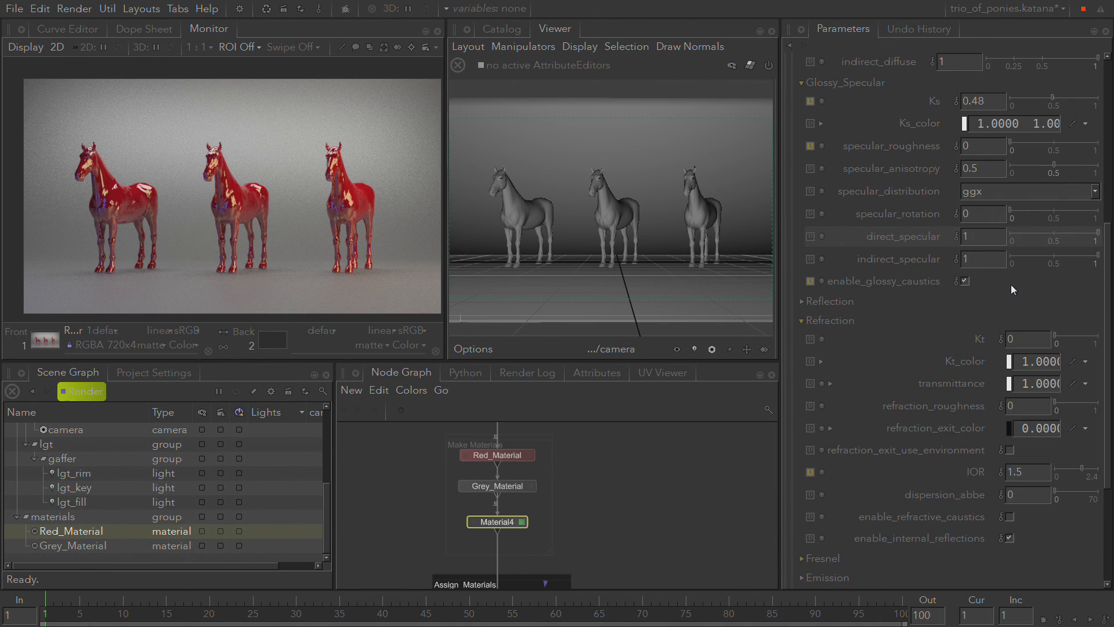
scroll(1012, 289, "down", 3)
scroll(1003, 290, "up", 10)
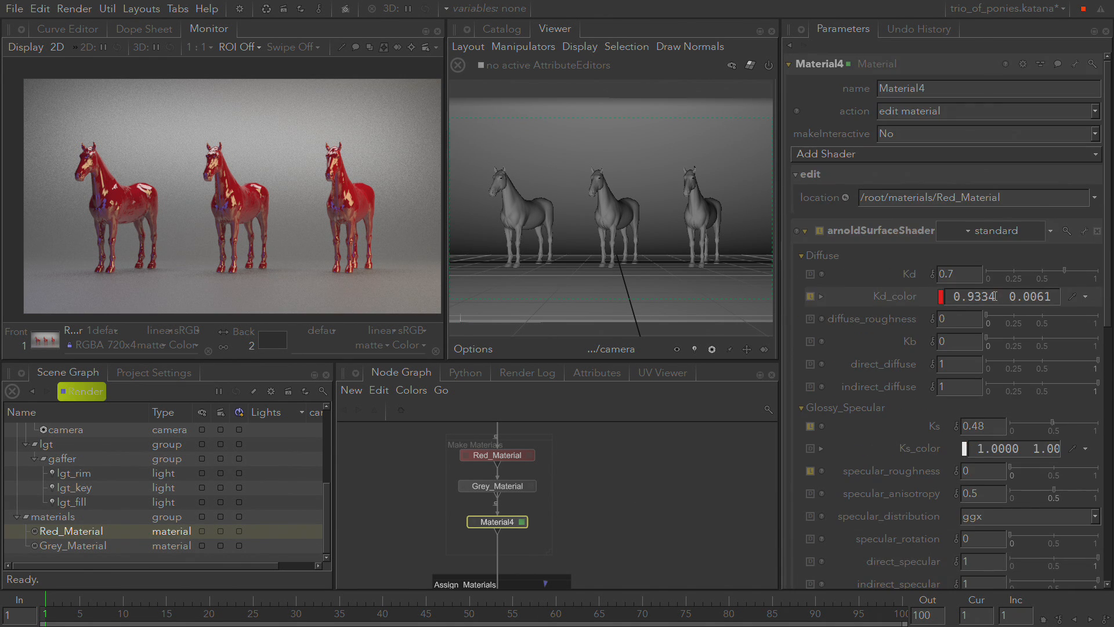
scroll(944, 362, "down", 10)
scroll(943, 362, "up", 10)
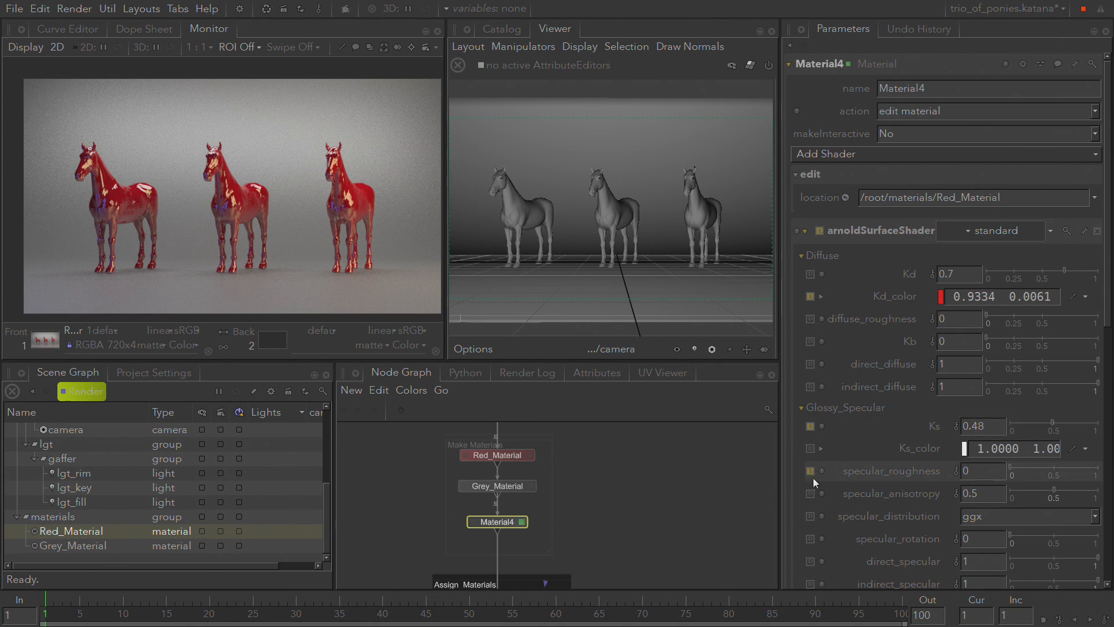
scroll(875, 333, "down", 5)
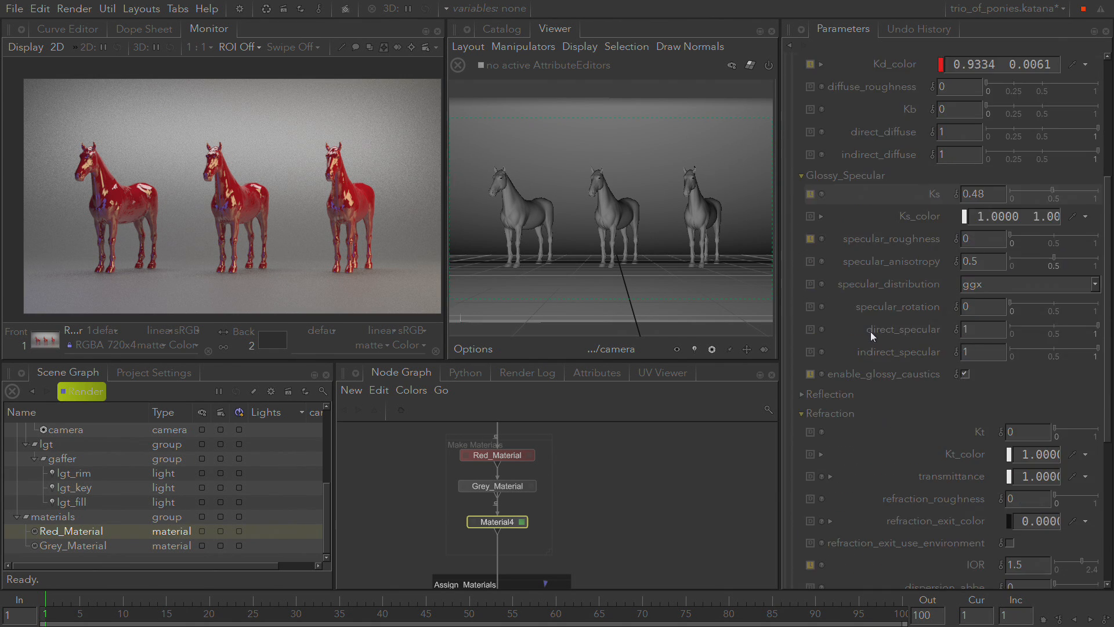
scroll(865, 333, "up", 5)
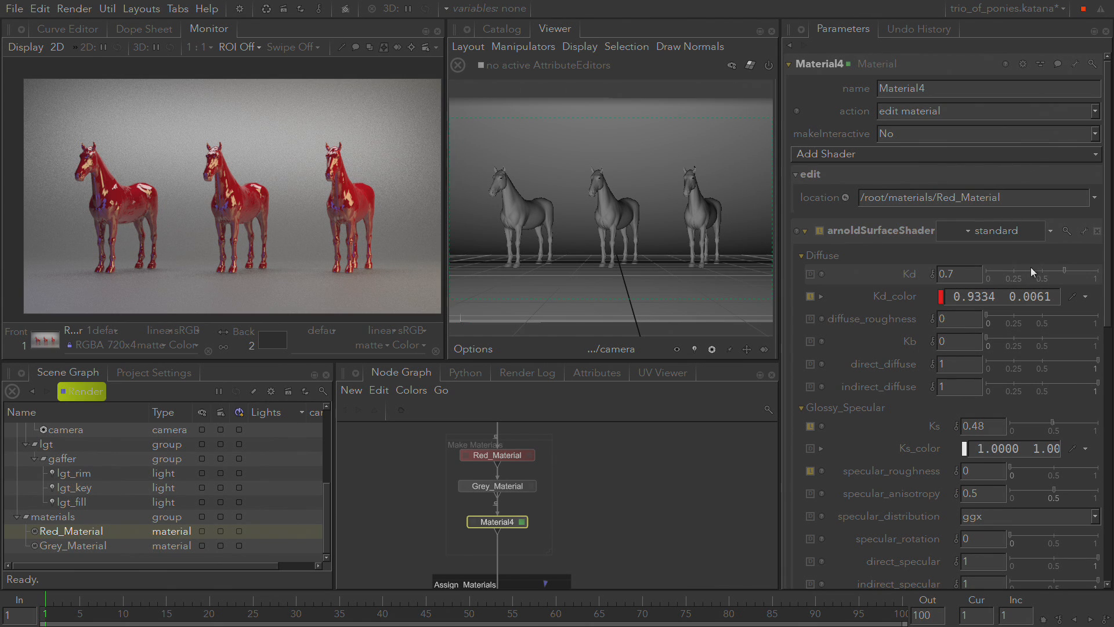
Set the diffuse Kd in Material4 to 0.32 and re-render the scene from the Render node
left_click_drag(1058, 271, 1021, 270)
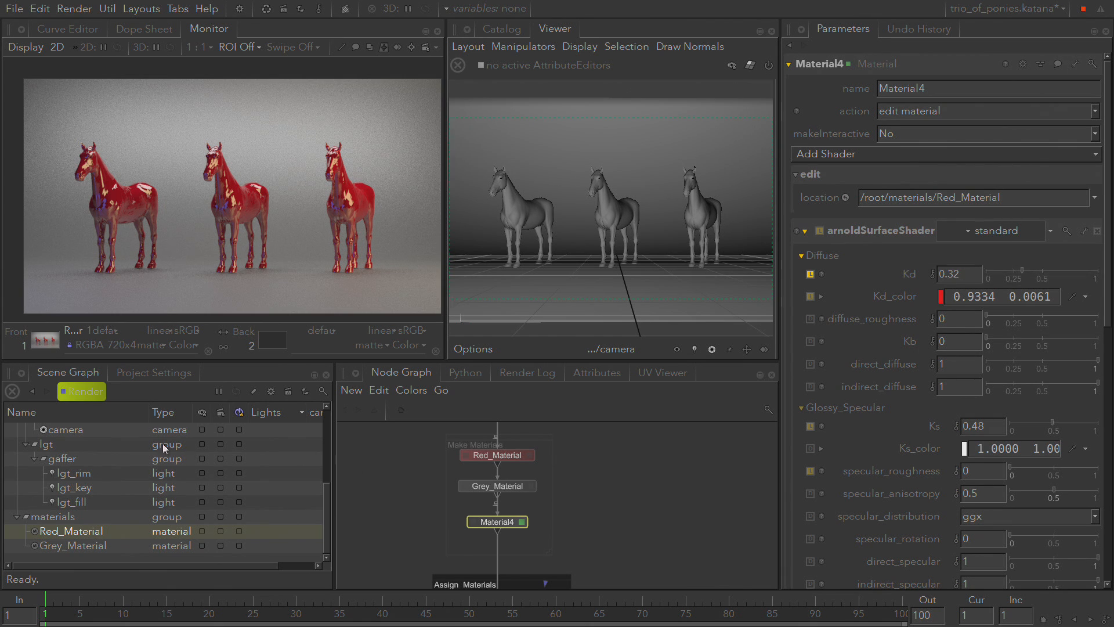
right_click(76, 389)
left_click(195, 42)
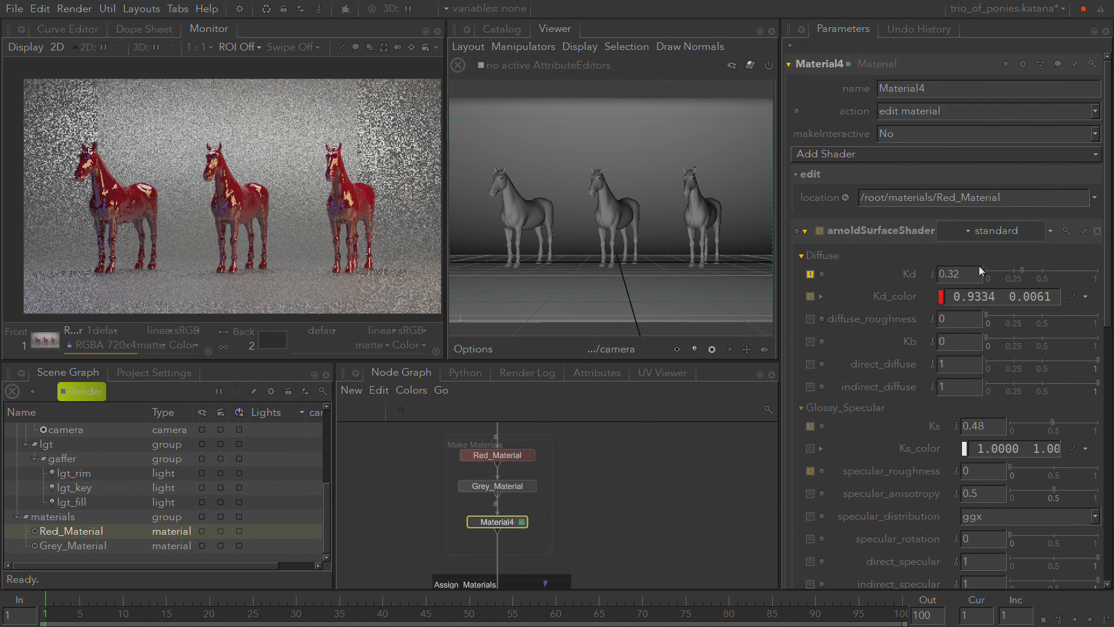
Set Material4's Kd to 0.52 and Kd_color to yellow-green 0.6817, 0.8552, 0.0339, and re-render the scene
left_click_drag(1021, 269, 1043, 269)
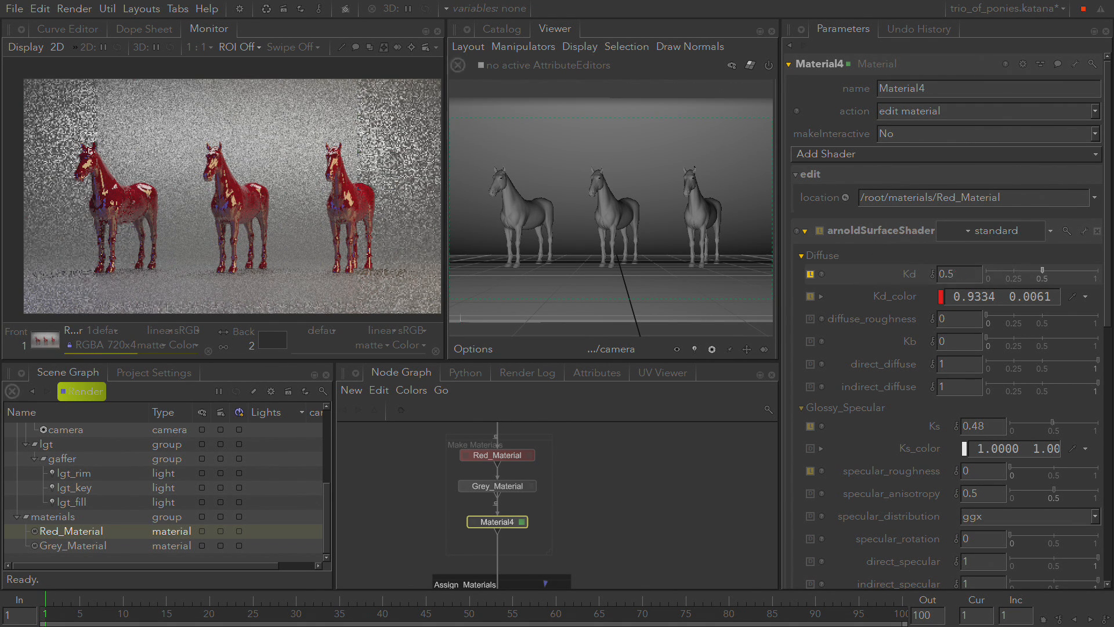
left_click(940, 296)
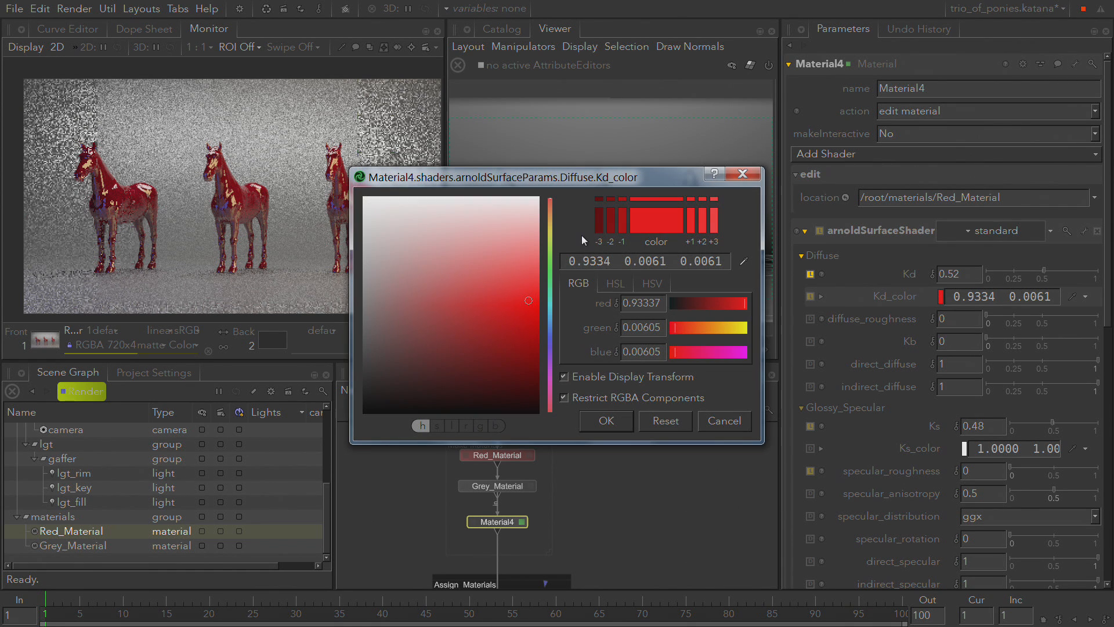
left_click(549, 238)
left_click(513, 290)
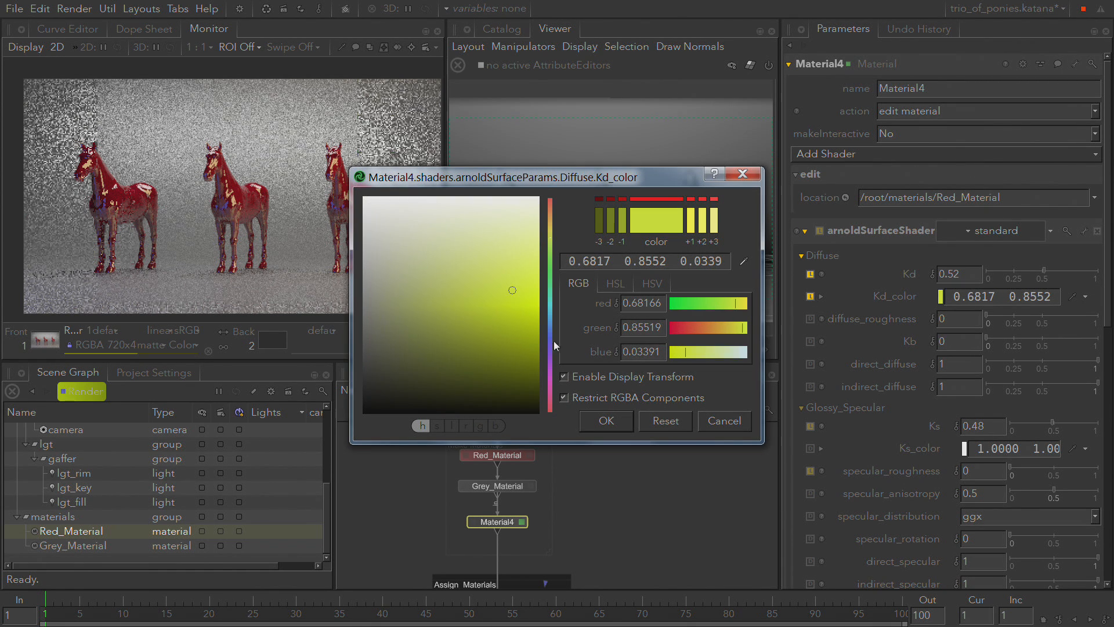
left_click(594, 426)
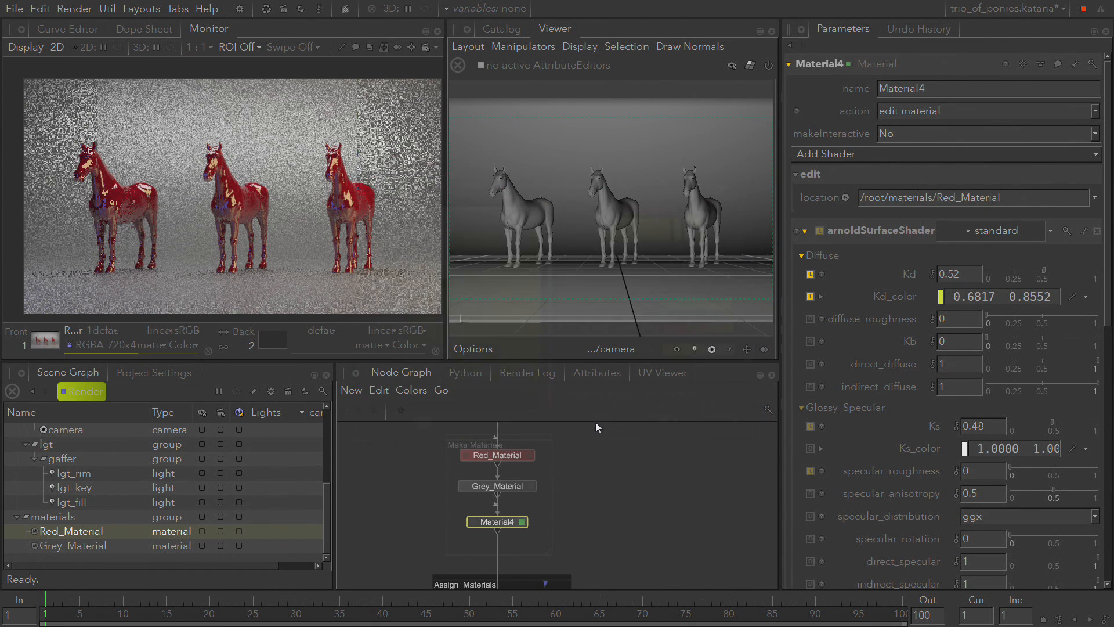
left_click(92, 392)
left_click(200, 49)
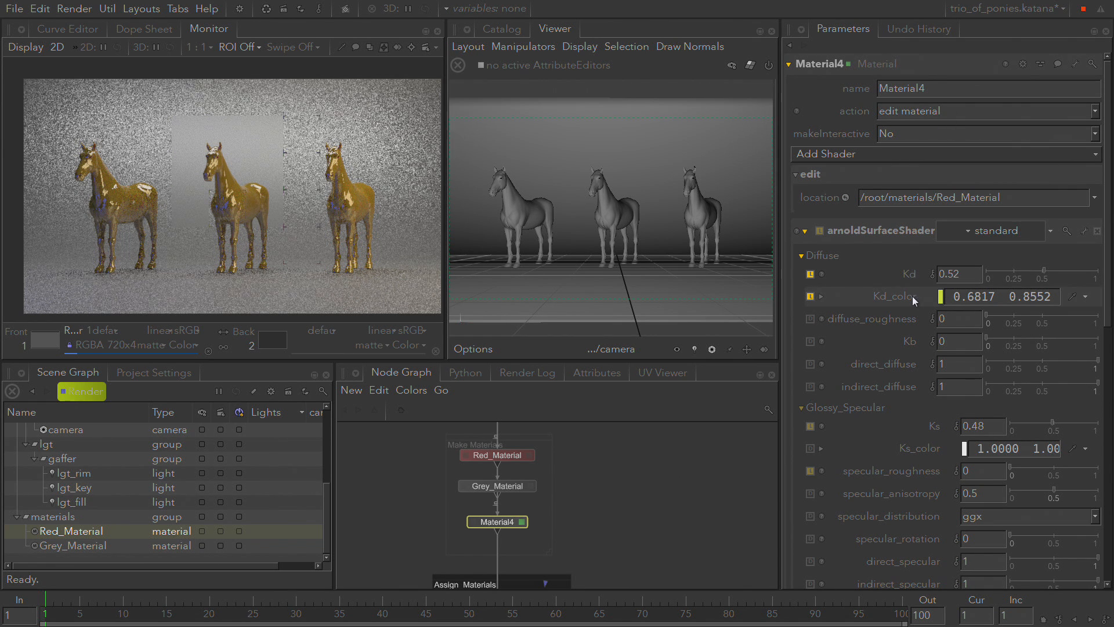
Compare the edited Kd and Kd_color with the other arnoldSurfaceShader parameters in Material4
scroll(917, 284, "down", 2)
scroll(917, 286, "down", 5)
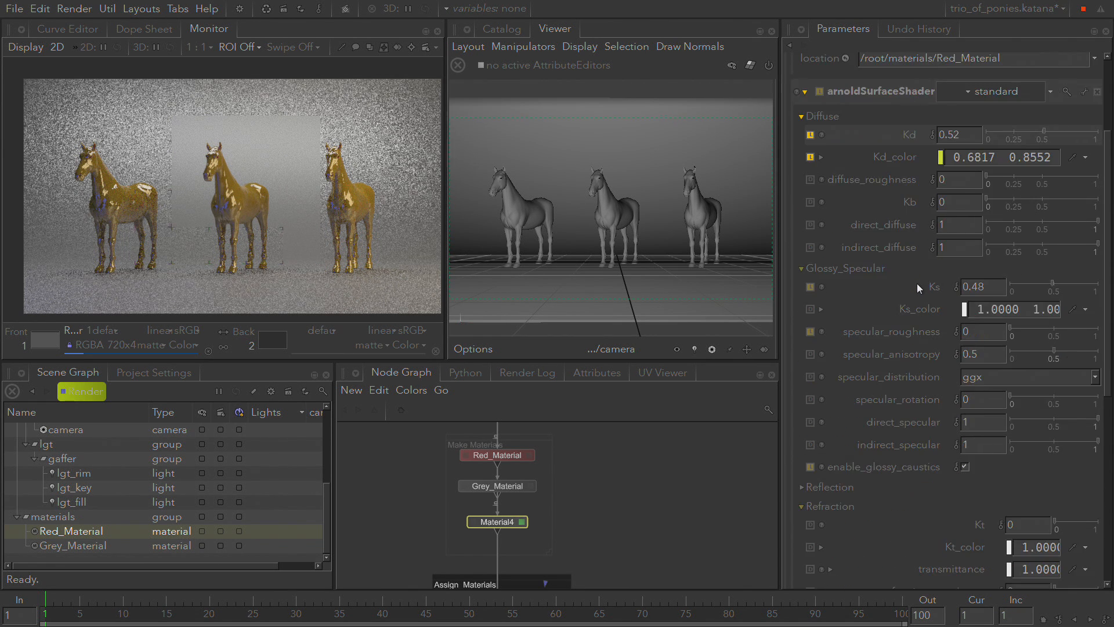
scroll(918, 296, "up", 4)
scroll(917, 293, "up", 1)
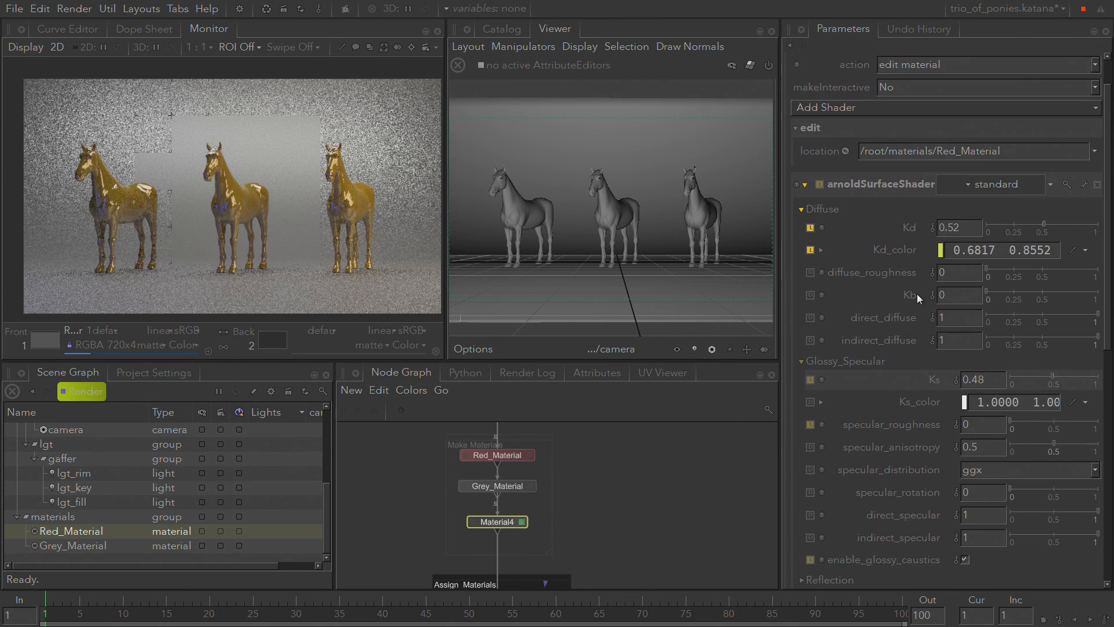
scroll(917, 294, "down", 7)
scroll(917, 294, "up", 7)
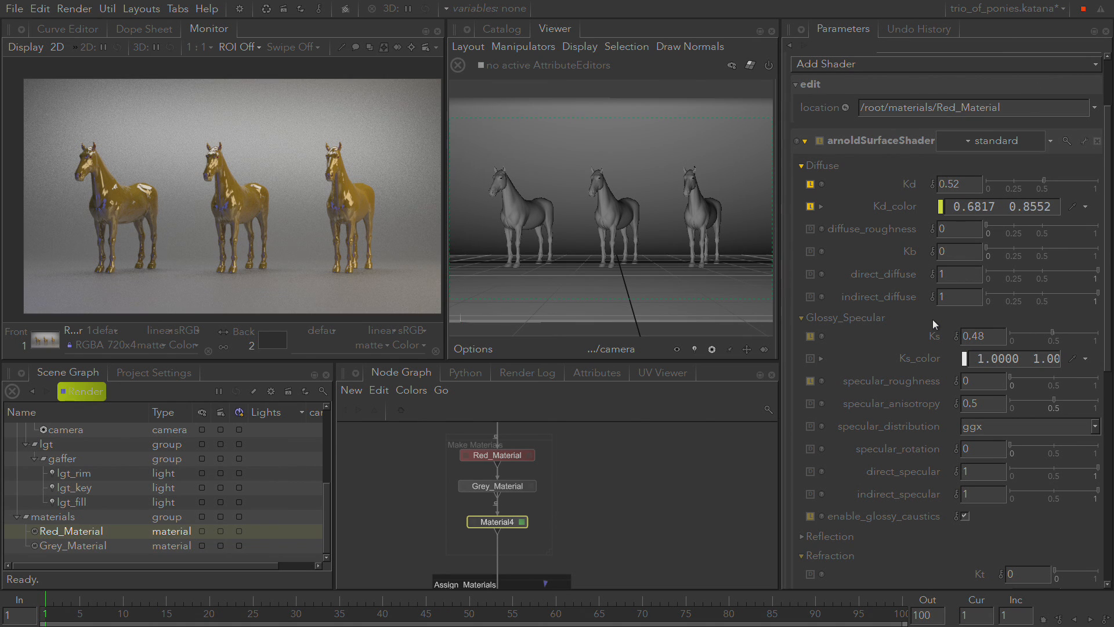
Disable the Material4 node in the Make Materials group and preview-render the scene from the Render node
left_click(610, 501)
left_click(503, 522)
middle_click_drag(675, 491, 599, 551)
middle_click_drag(623, 487, 631, 575)
middle_click_drag(588, 493, 595, 511)
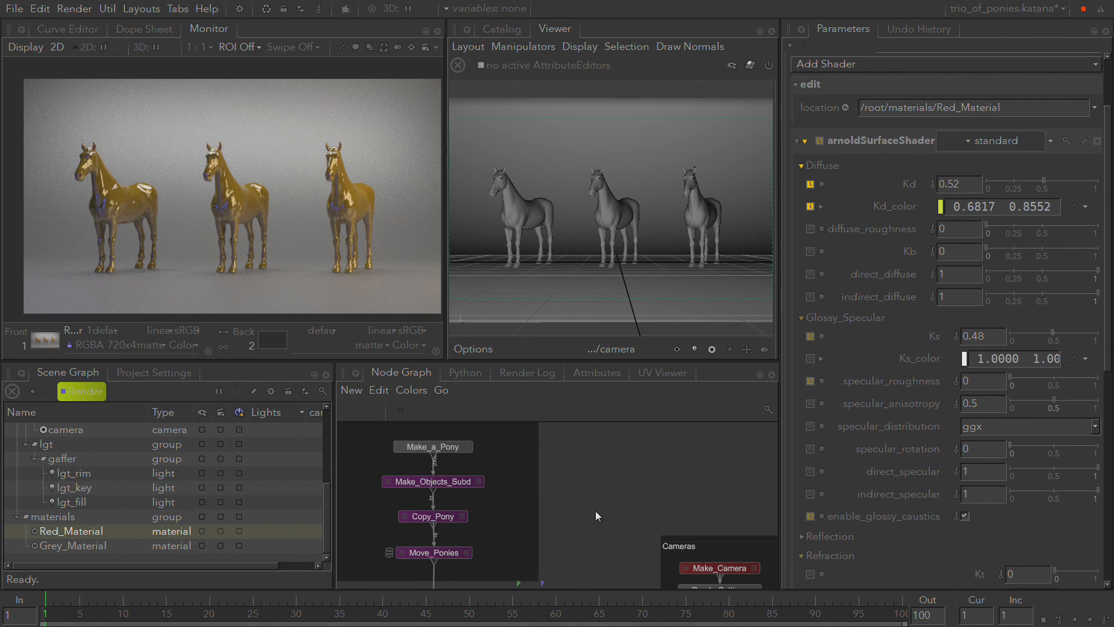
middle_click_drag(580, 554, 629, 444)
middle_click_drag(507, 554, 563, 434)
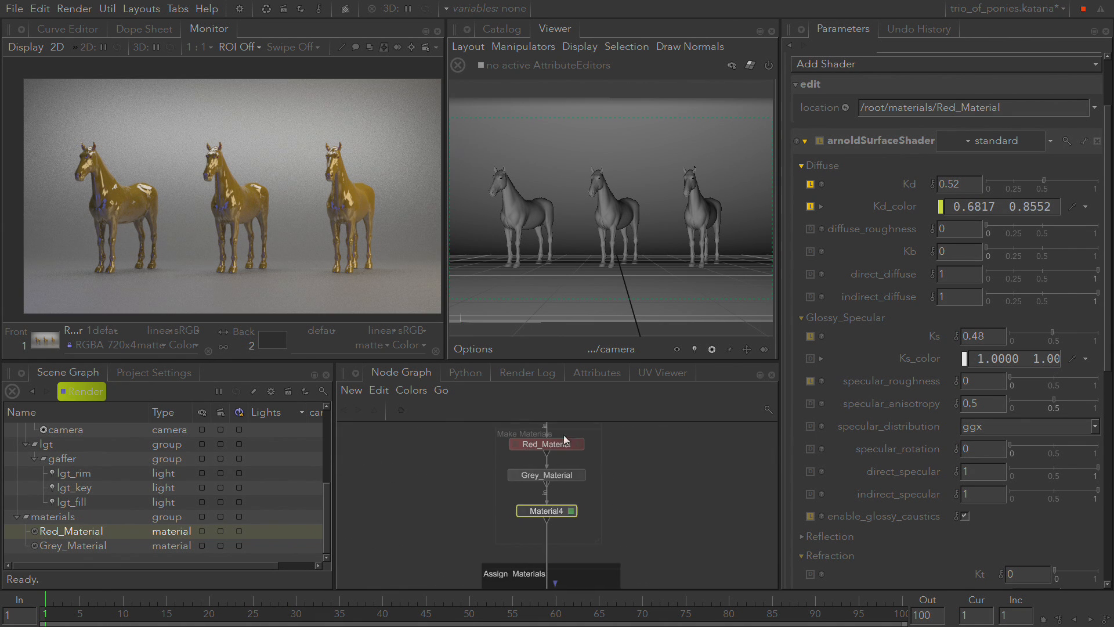
left_click(539, 446)
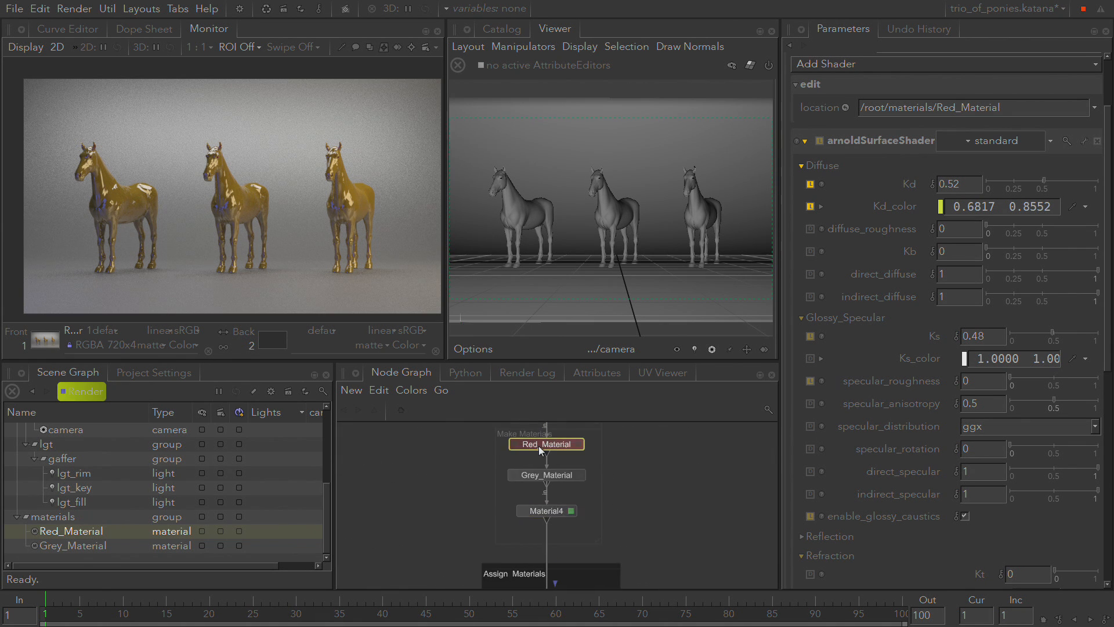
left_click(557, 514)
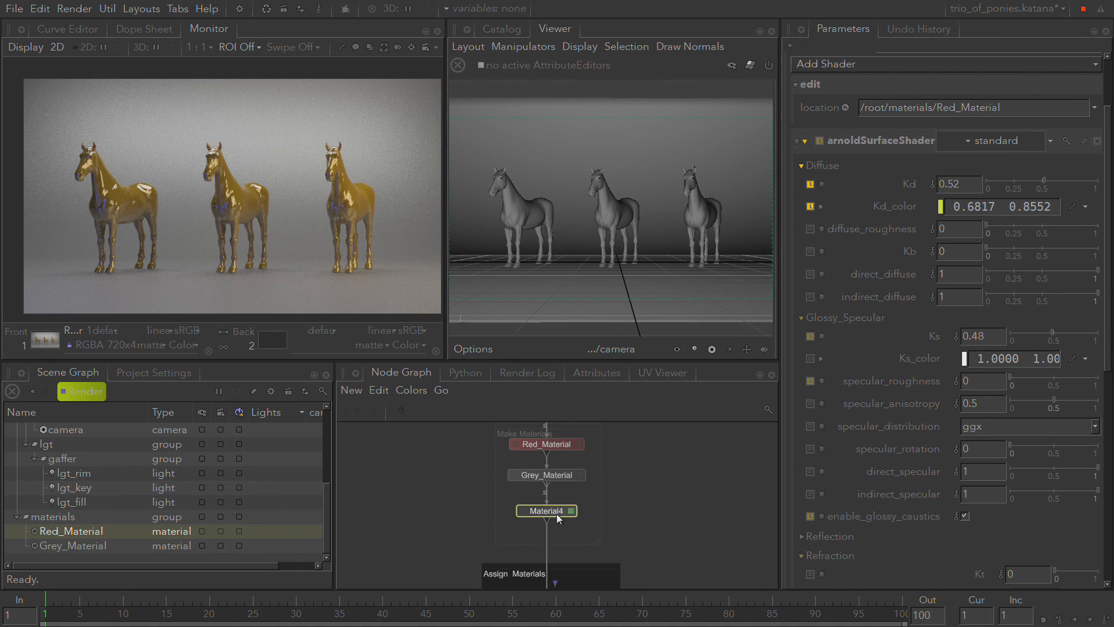
key("d")
right_click(82, 398)
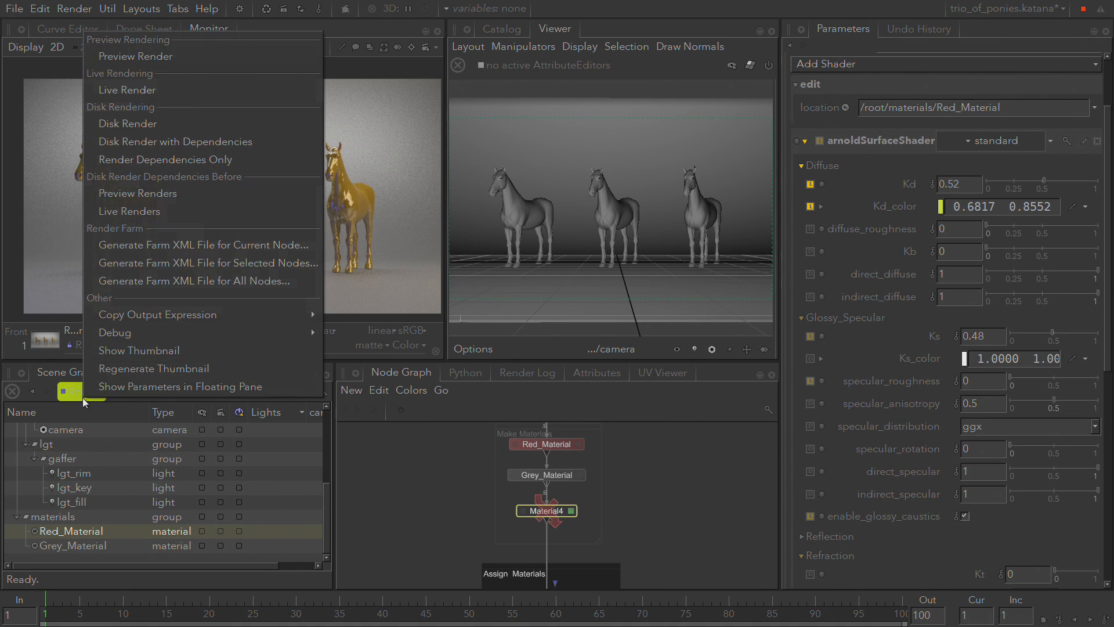
left_click(148, 51)
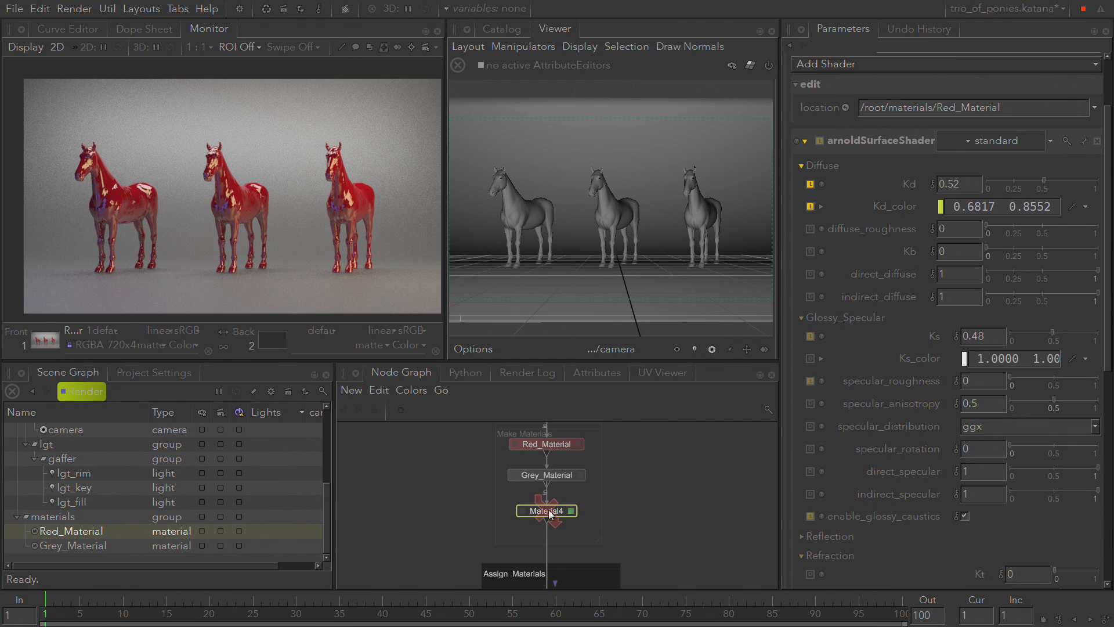
Re-enable Material4 and insert a new Material node directly below it in the Make Materials chain
key("d")
key("Tab")
type("mater")
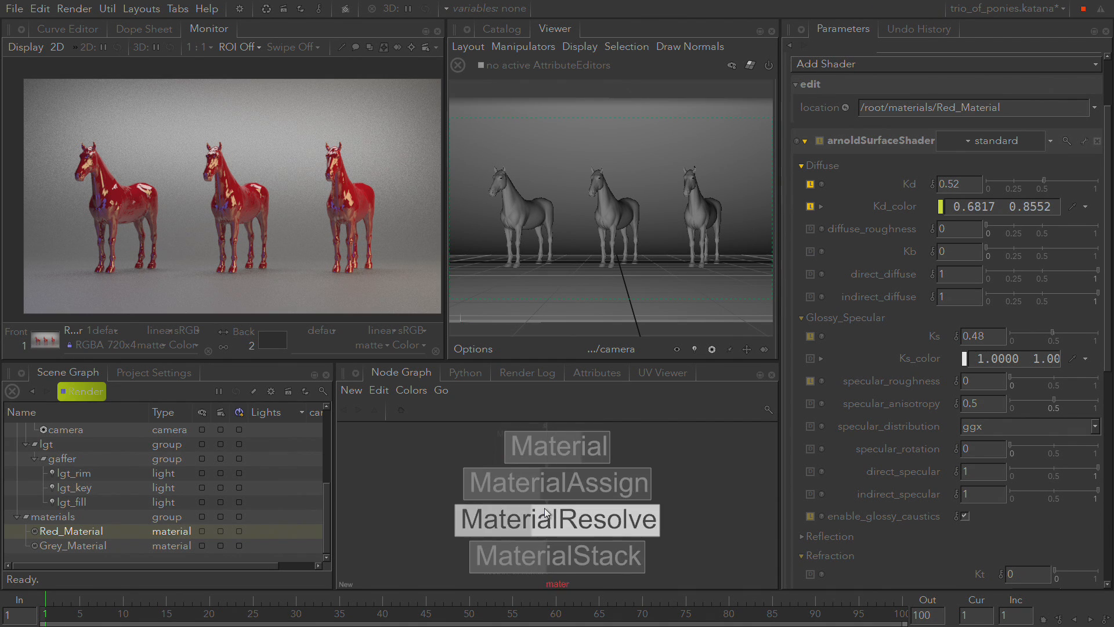
left_click(576, 453)
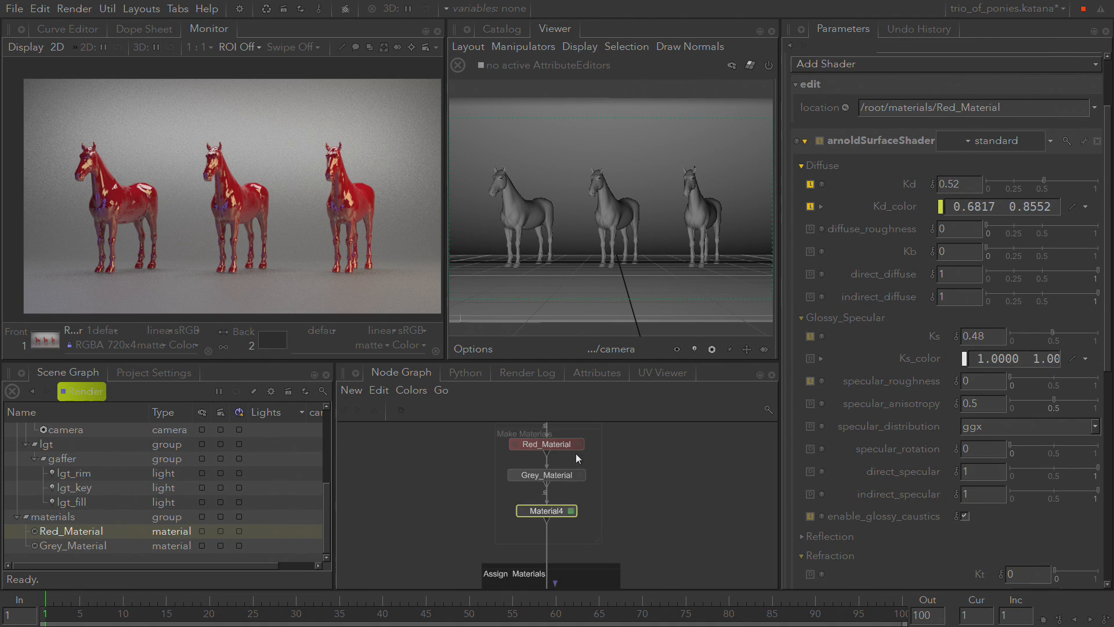
left_click_drag(543, 536, 544, 544)
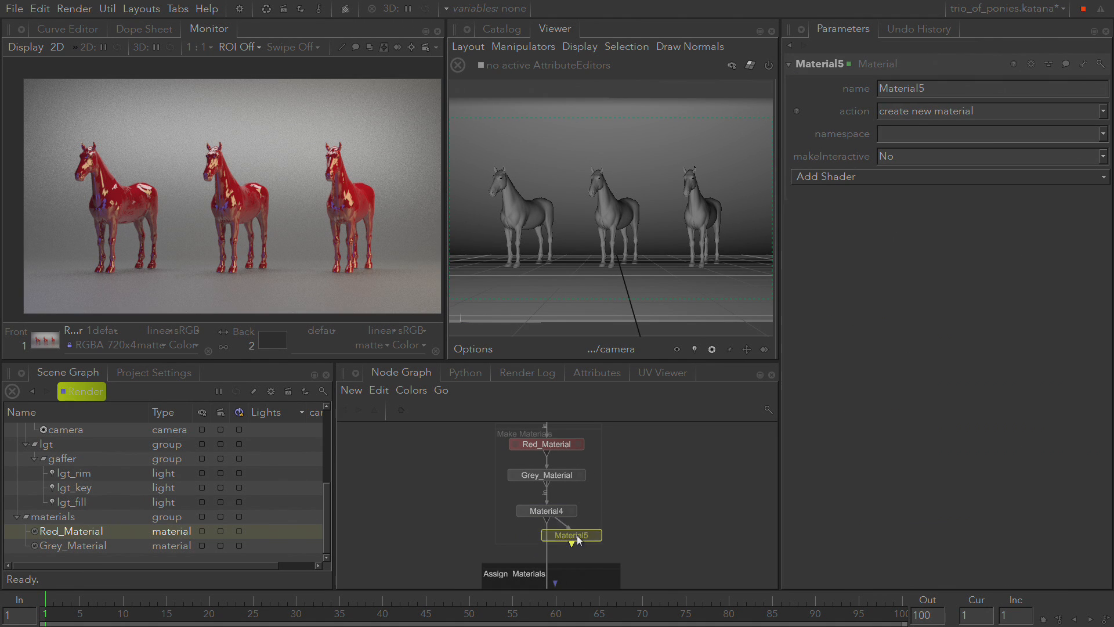
left_click(554, 543)
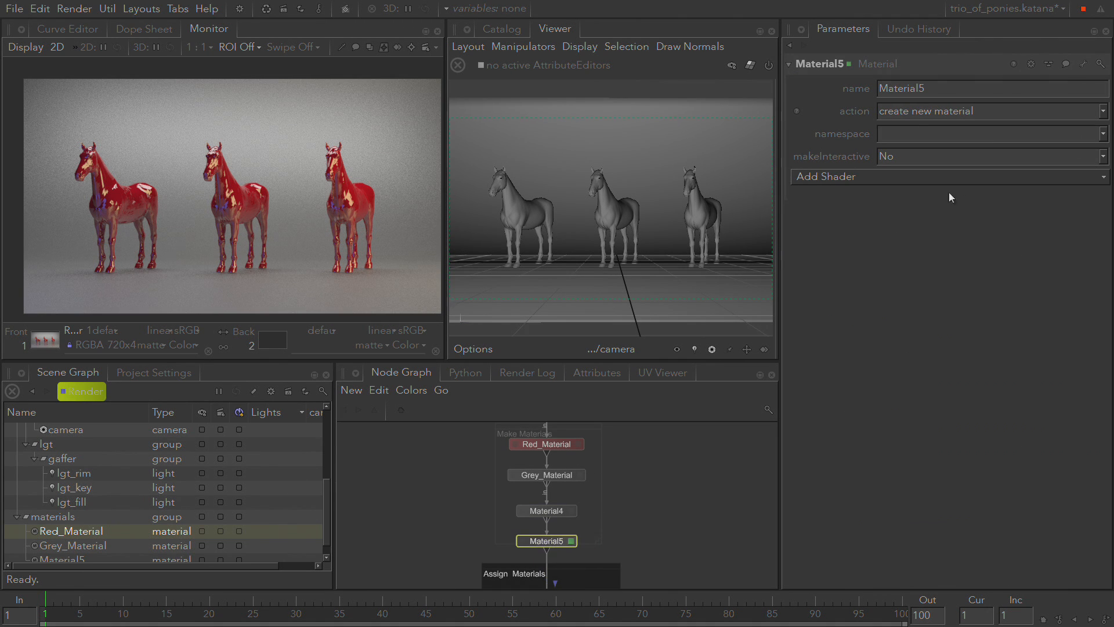
Set the action of the new Material5 node to override materials
scroll(62, 521, "down", 1)
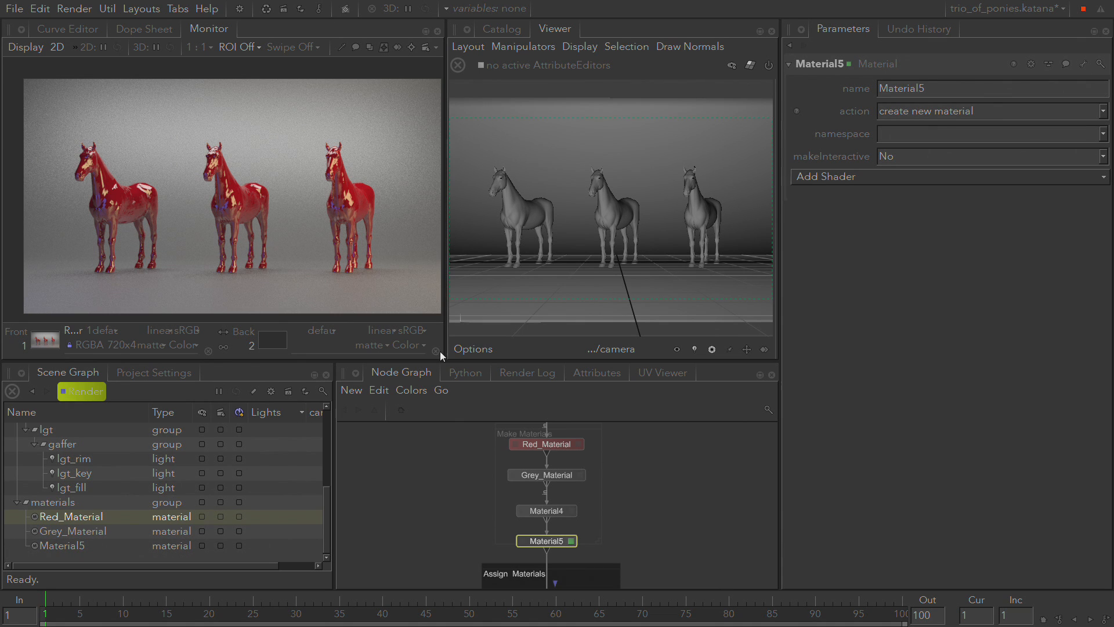
left_click(1005, 111)
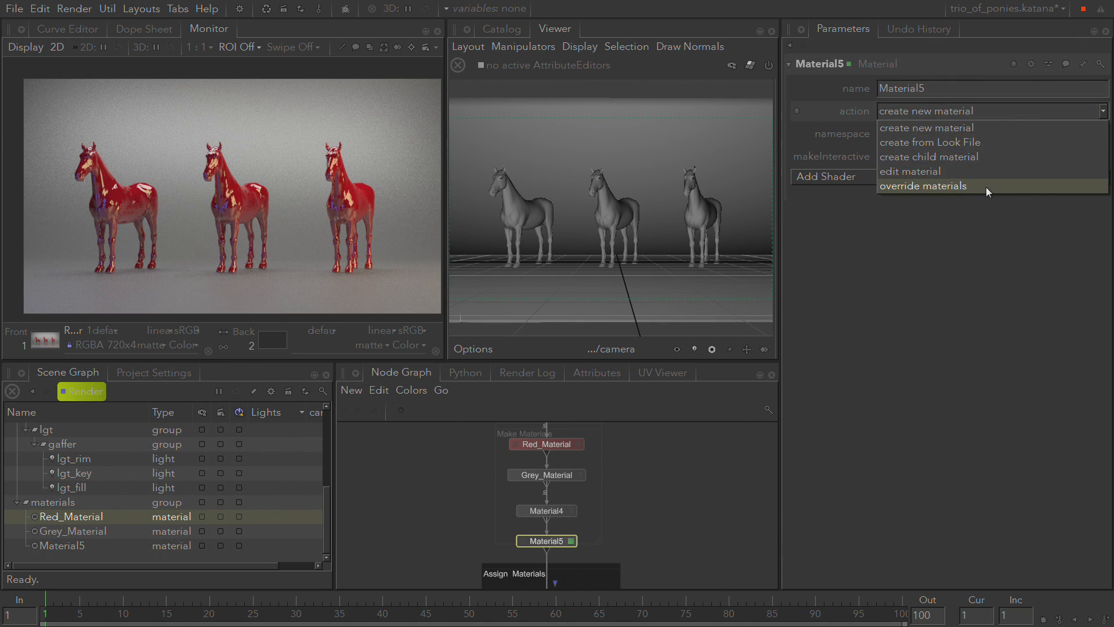
left_click(986, 187)
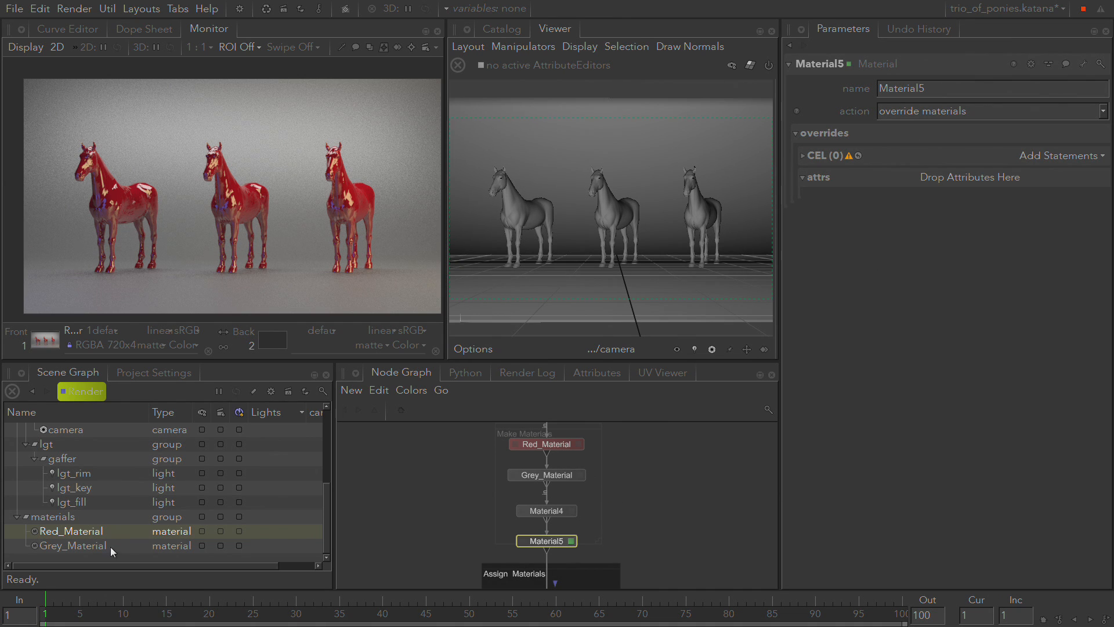
Add the Diffuse Kd_color attribute of Red_Material's arnoldSurfaceShader to the override attributes of Material5
left_click(84, 545)
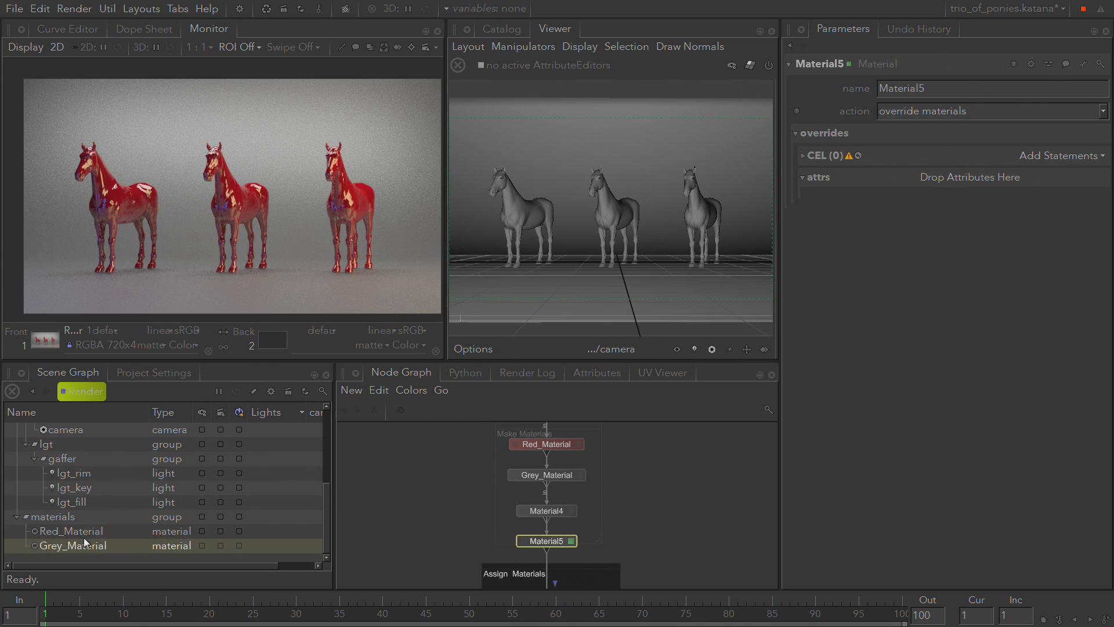
left_click(86, 532)
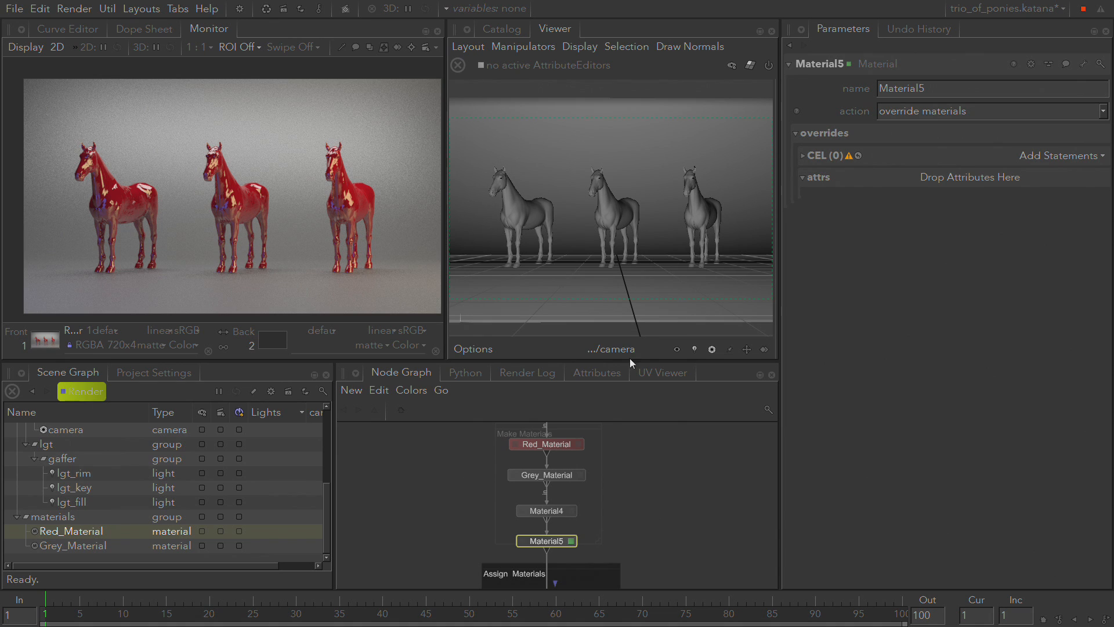
left_click(582, 375)
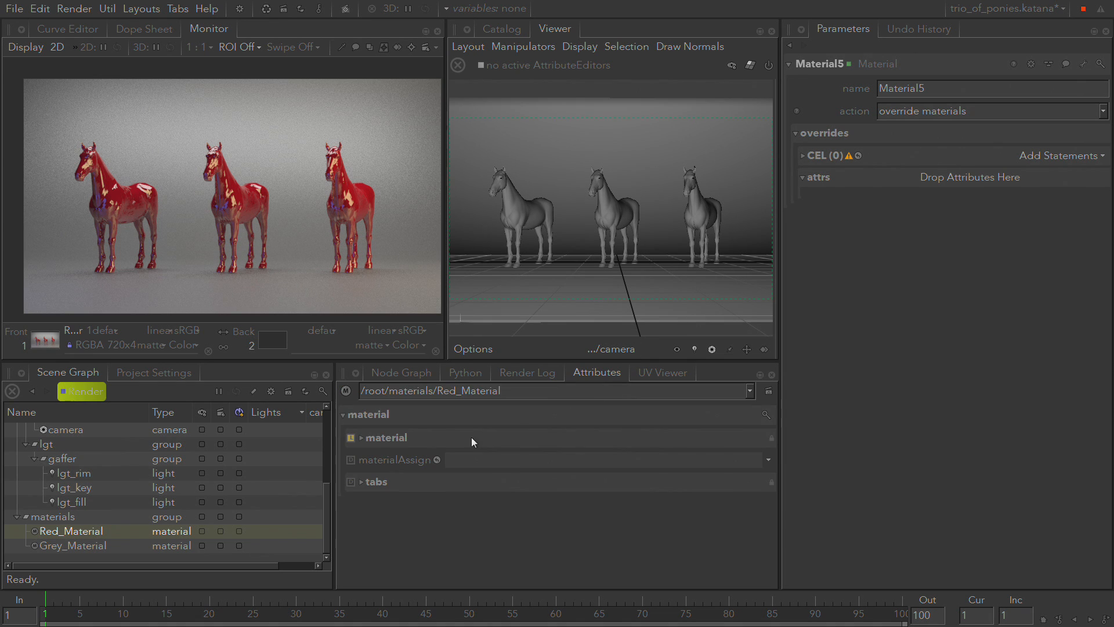
left_click(392, 437)
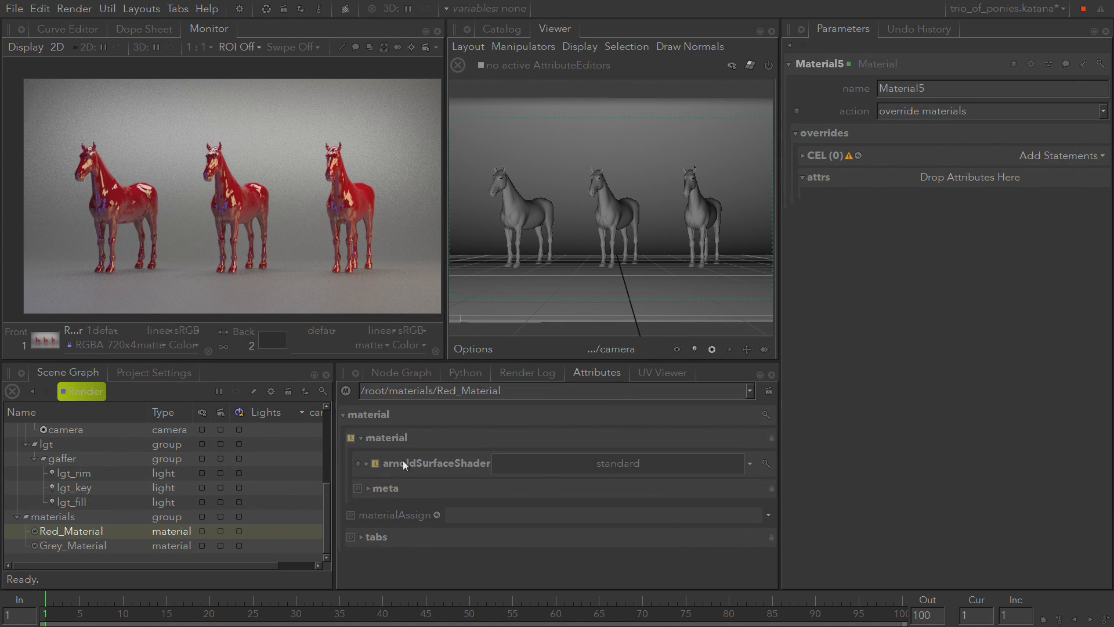
left_click(405, 464)
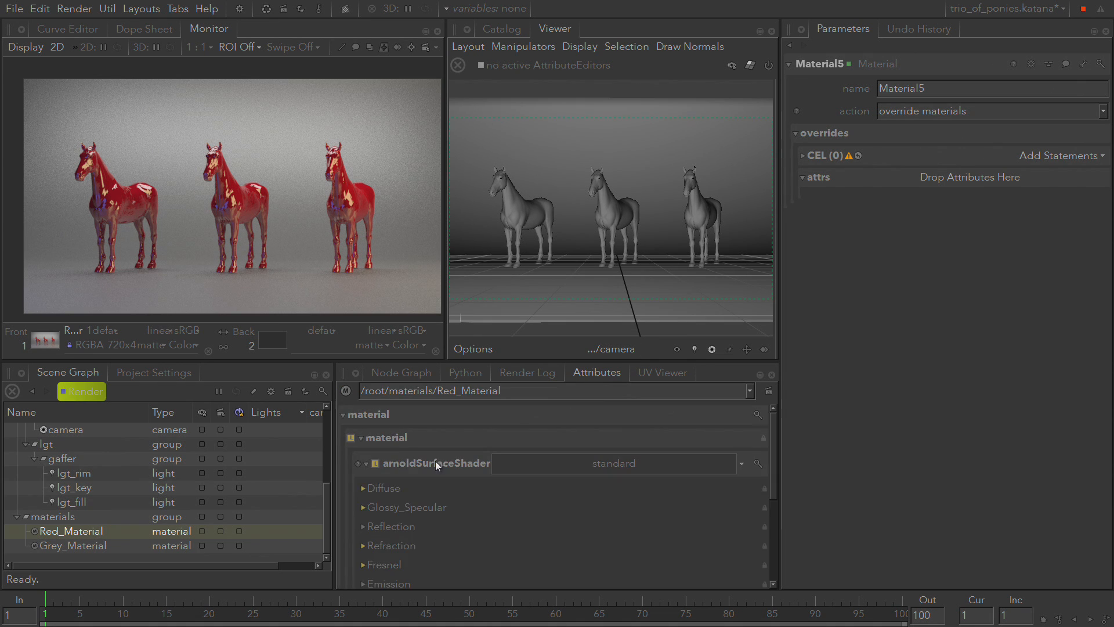
left_click(388, 487)
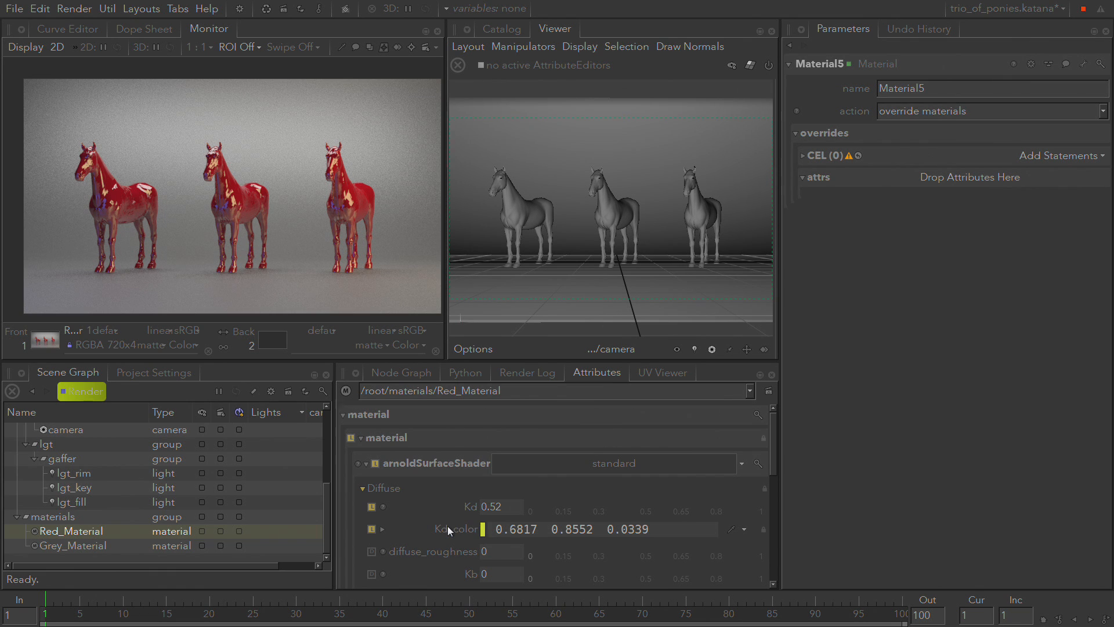
left_click_drag(448, 530, 1008, 177)
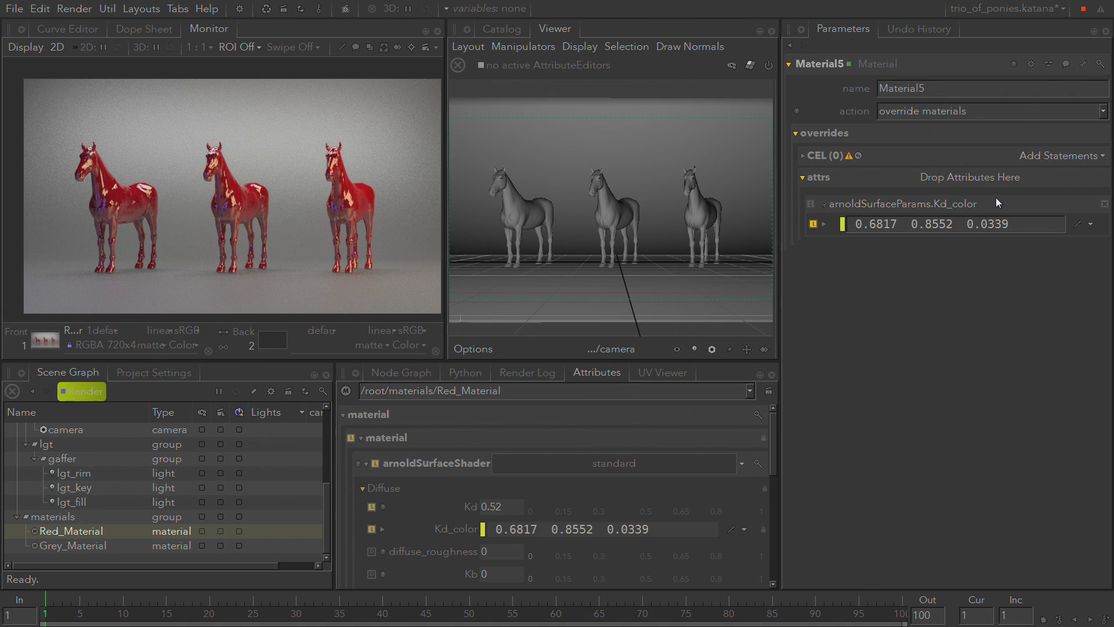
Set the overridden Kd_color in Material5 to blue 0.0060, 0.0203, 0.6030
left_click(841, 224)
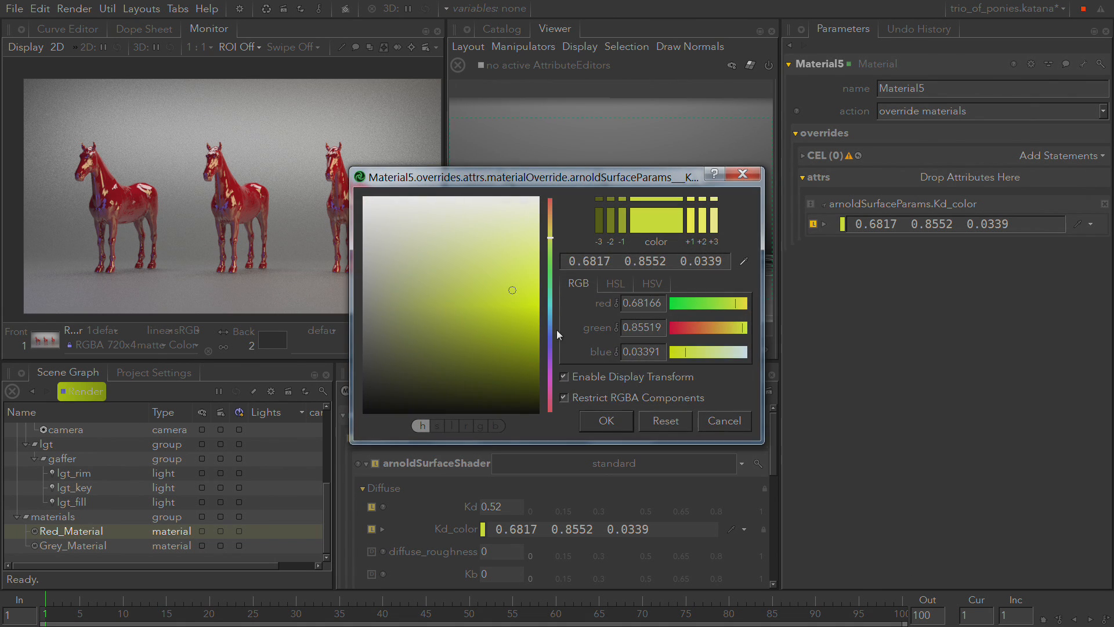
left_click_drag(552, 331, 511, 319)
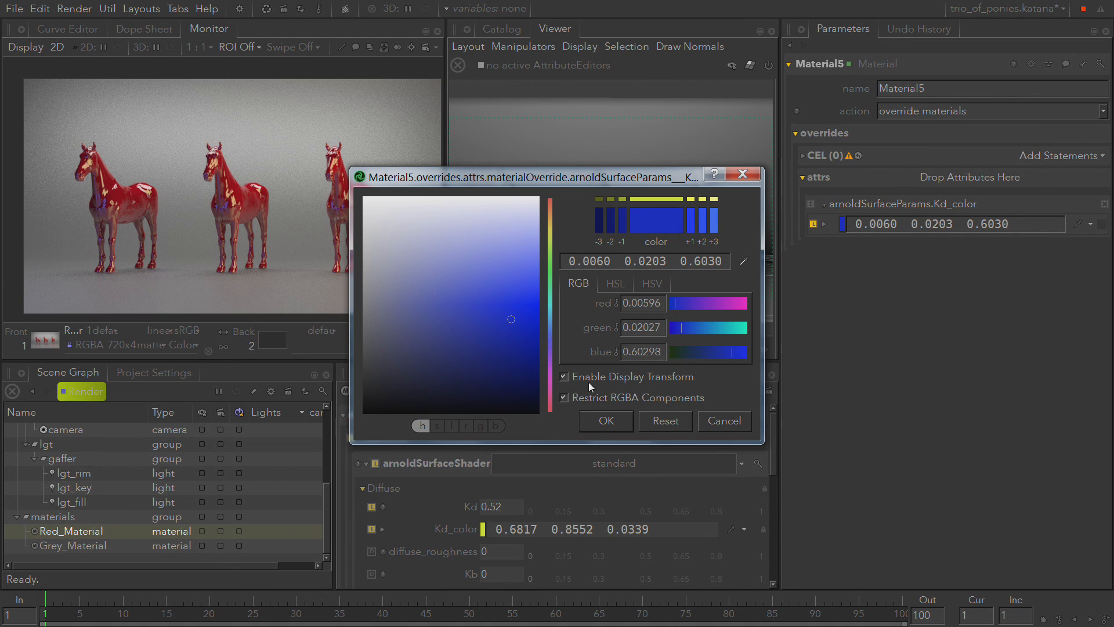
left_click(604, 421)
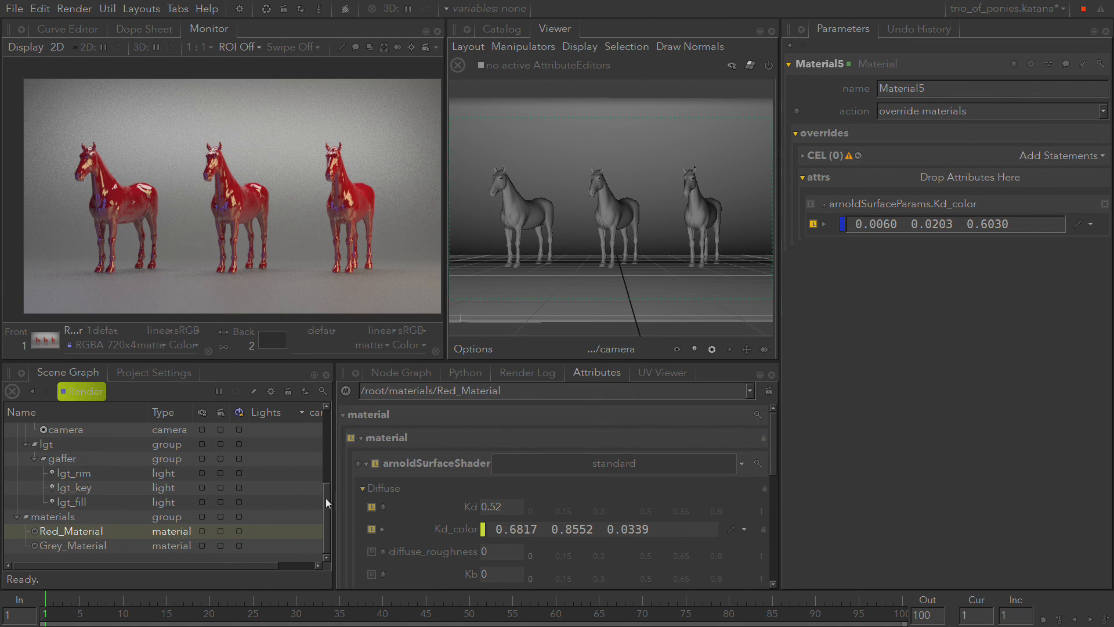
Apply the Material5 override to pony0000, pony0001 and pony0002, and preview-render the scene from the Render node
left_click_drag(326, 498, 340, 449)
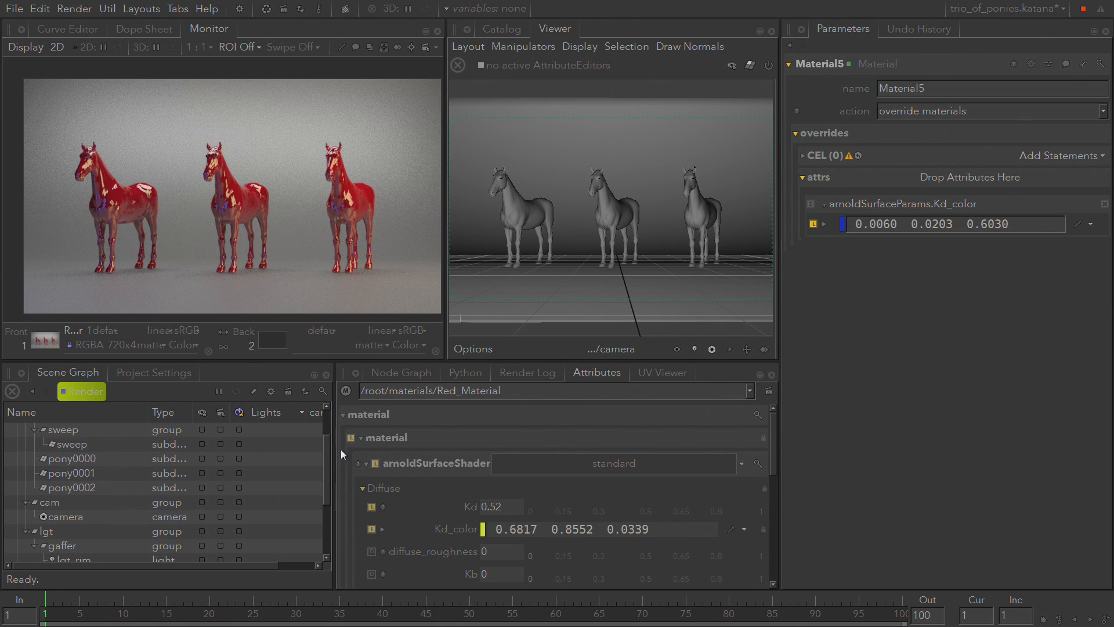
left_click_drag(84, 458, 1091, 155)
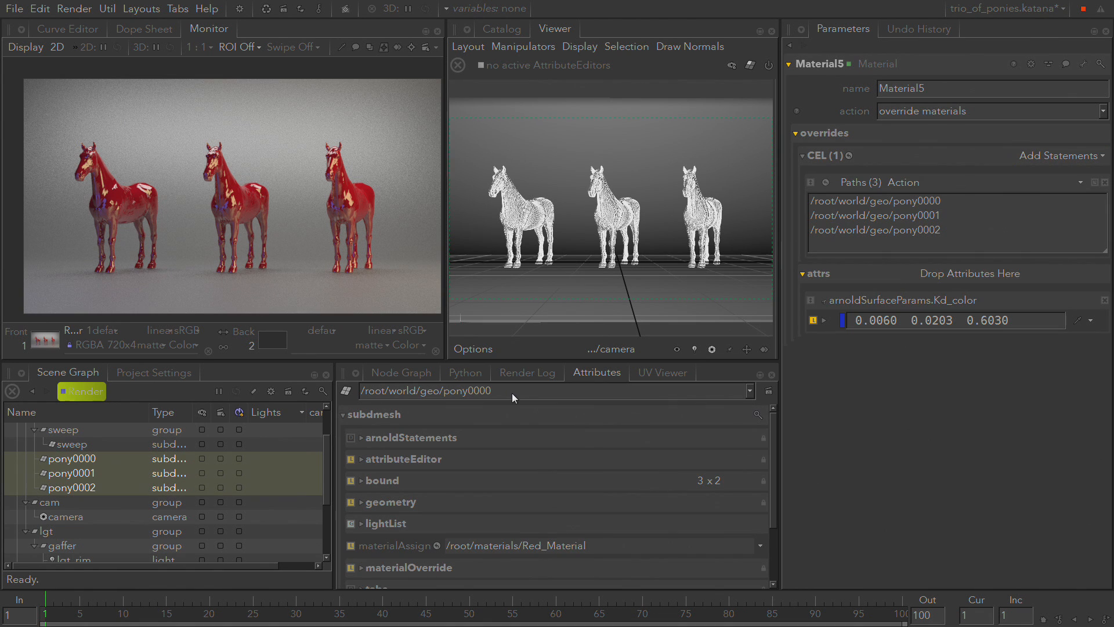
right_click(78, 393)
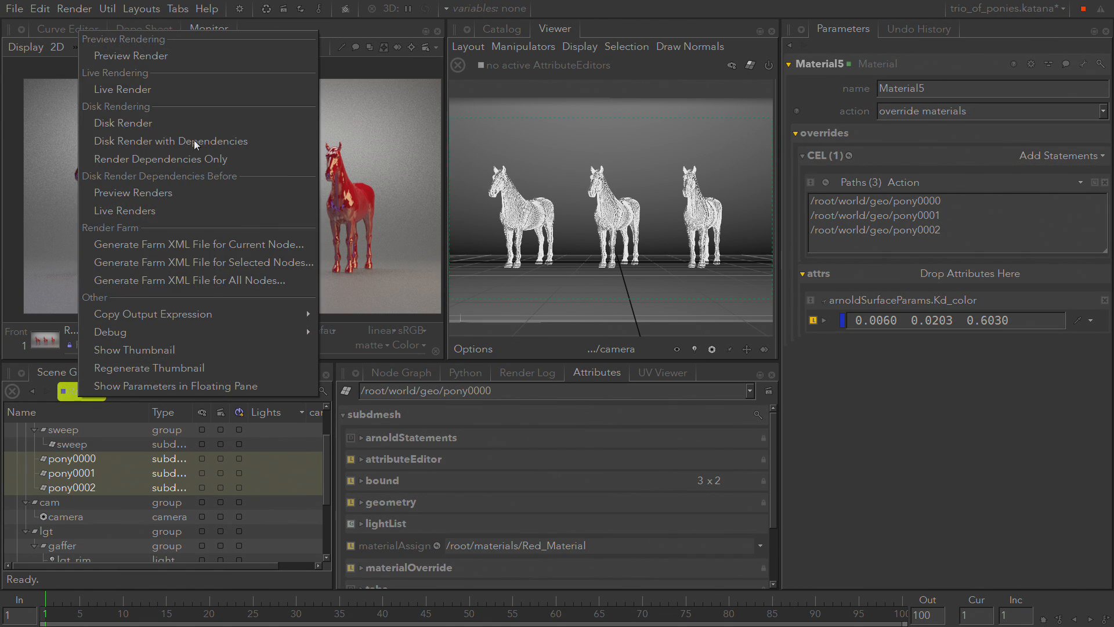
left_click(213, 54)
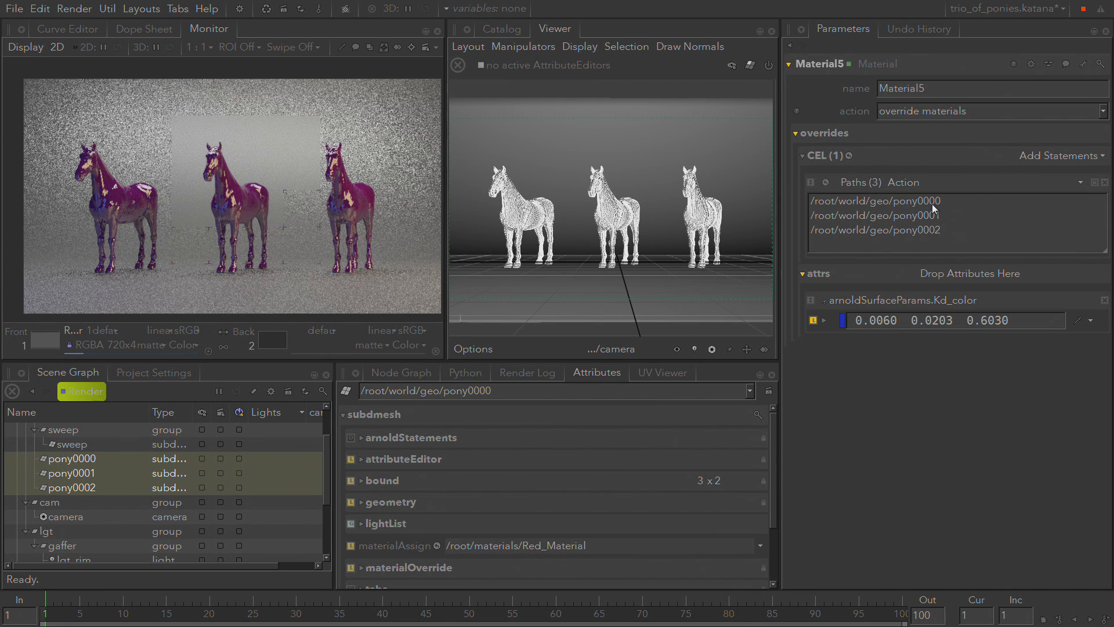
Remove pony0000 and pony0001 from Material5's override paths, leaving pony0002, and preview-render the scene again
left_click(932, 203)
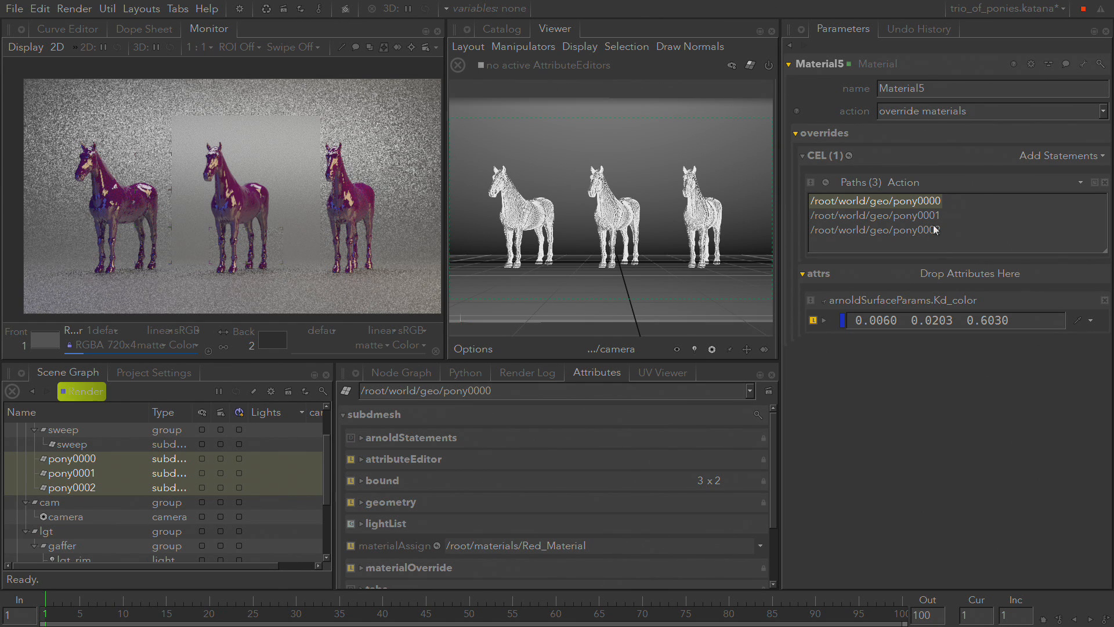
key("Delete")
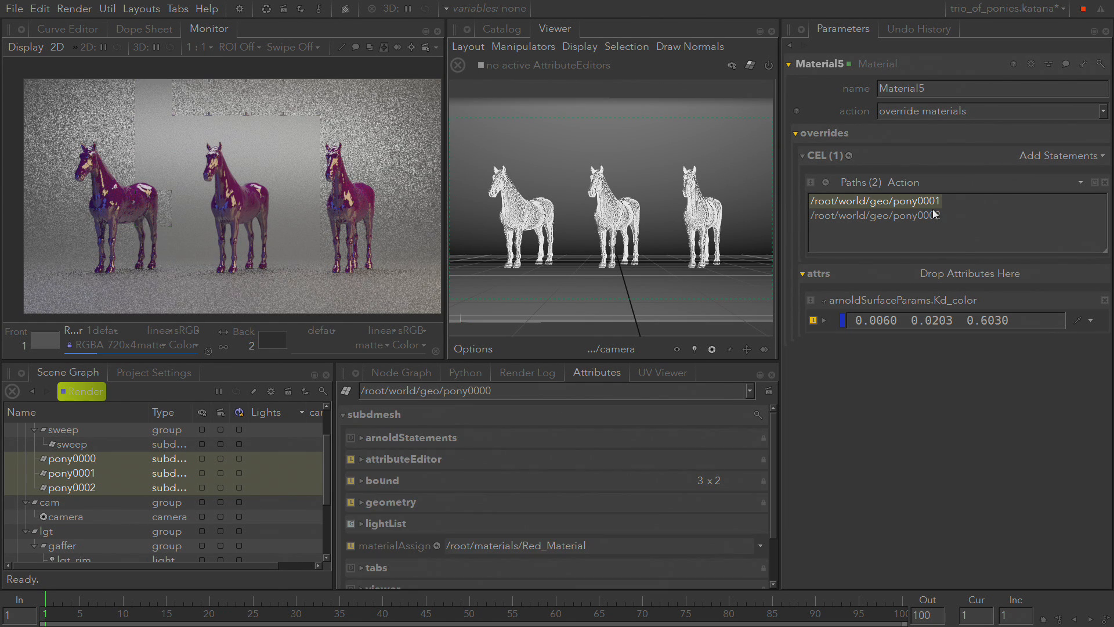
key("Delete")
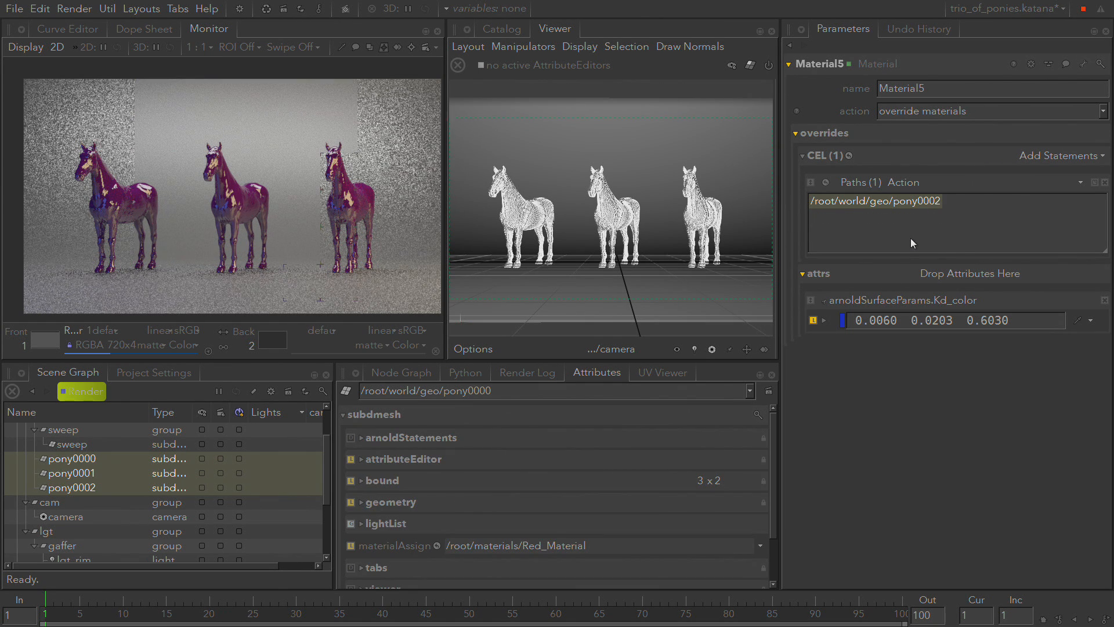
left_click(92, 393)
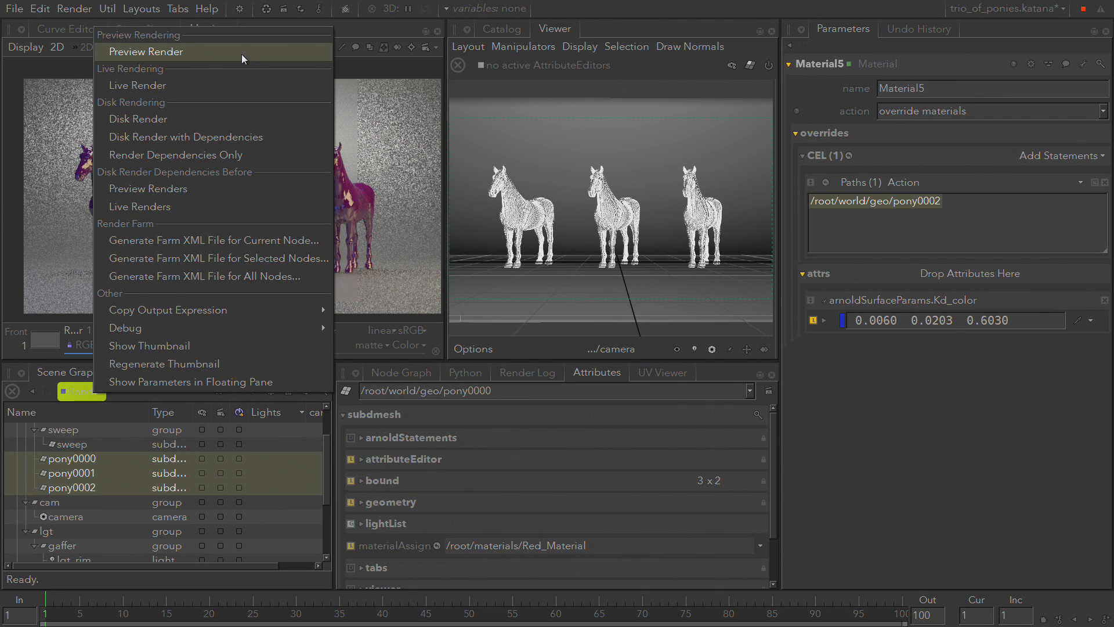
left_click(223, 51)
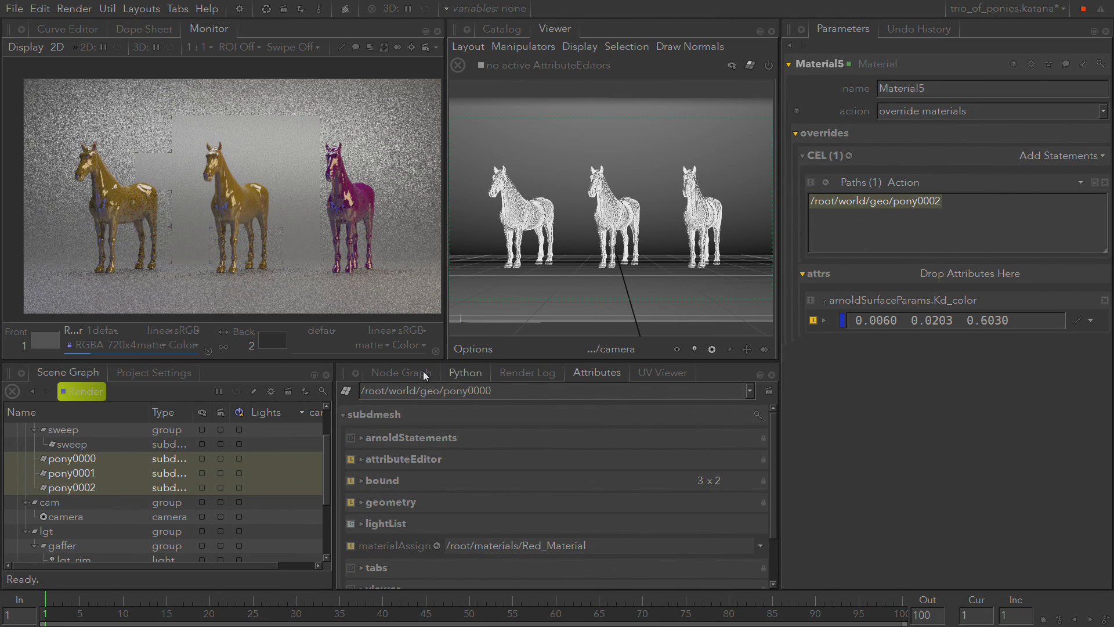
Add a Material node to the node graph and insert it directly below Material5
left_click(408, 372)
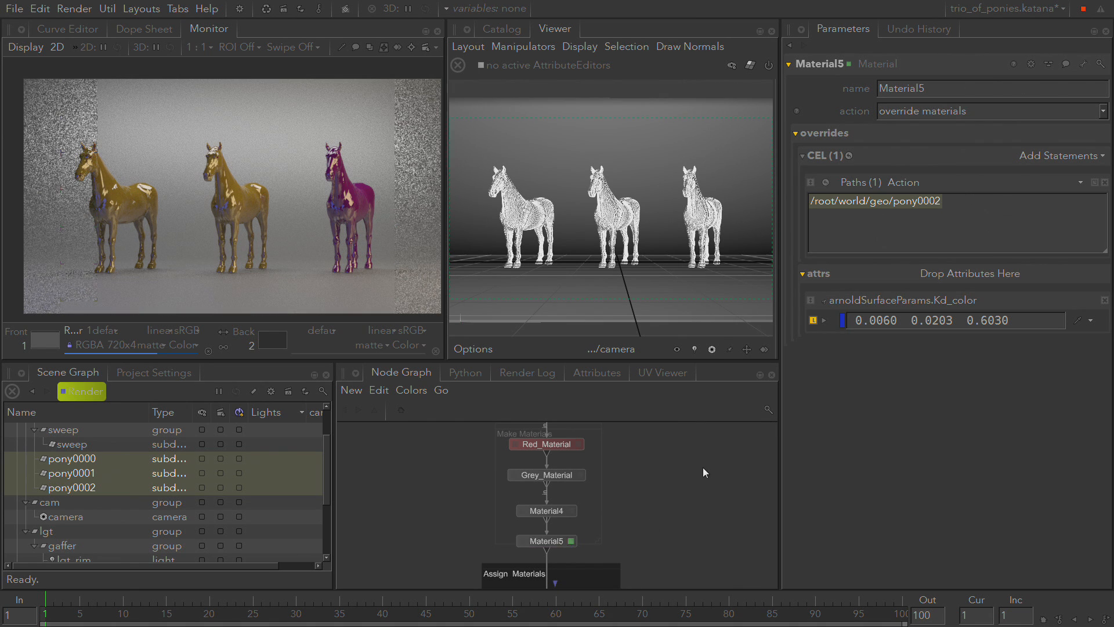
key("Tab")
type("mater")
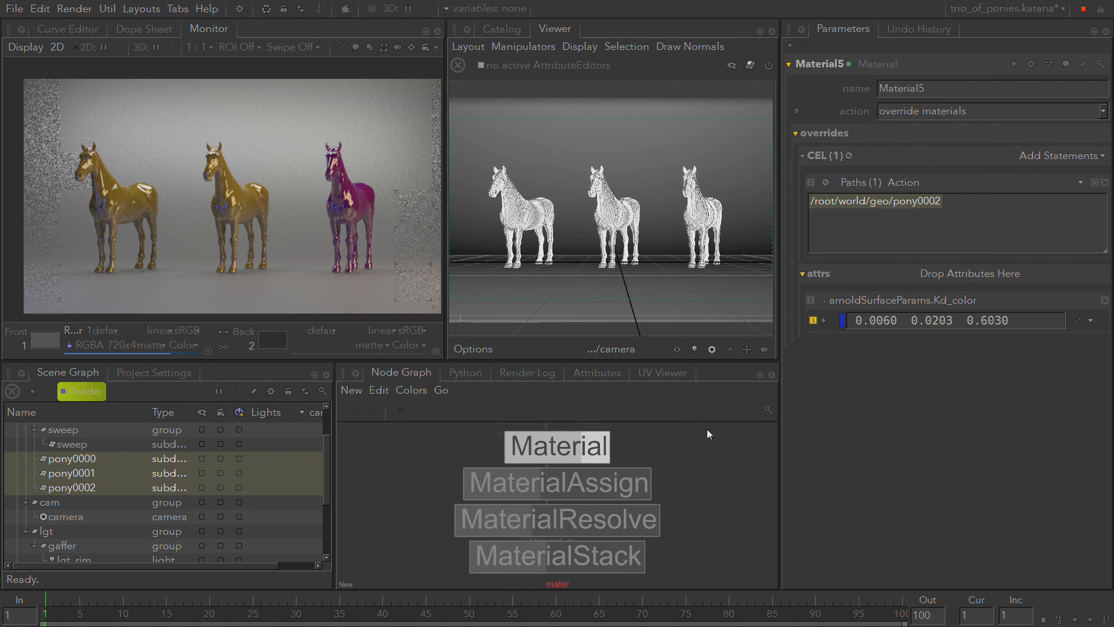
left_click(551, 448)
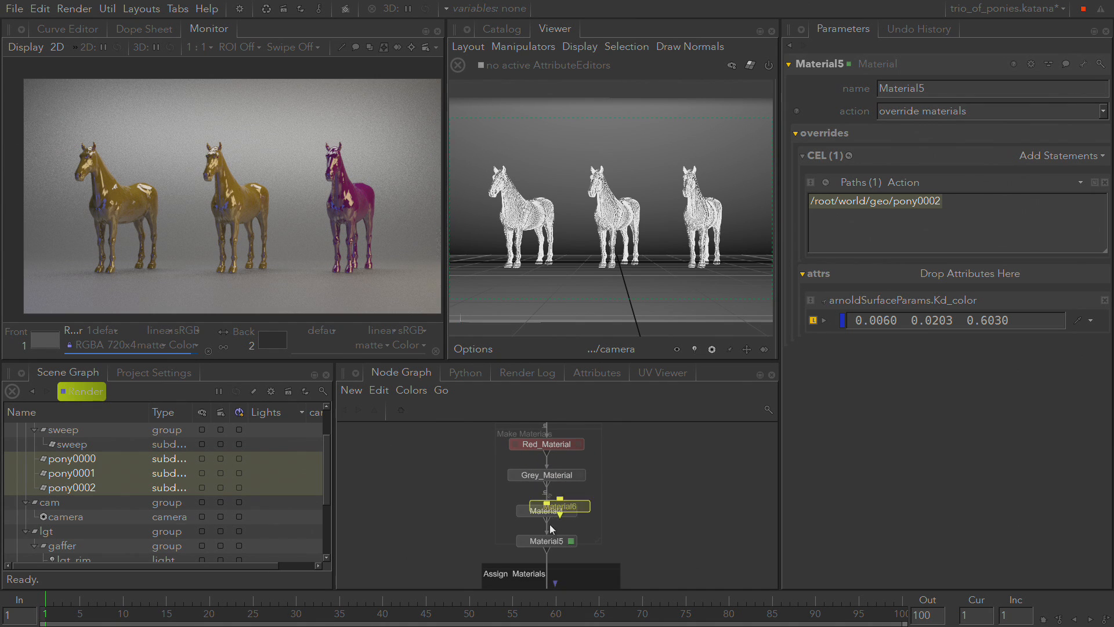
left_click(569, 573)
left_click_drag(568, 573, 596, 564)
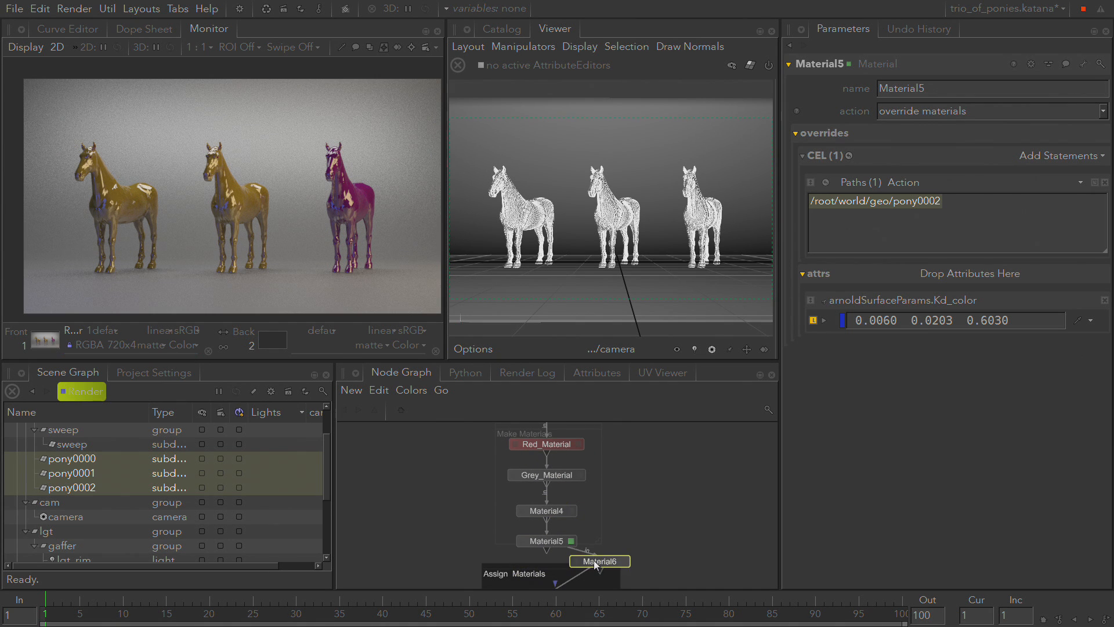
View the scene from Material6, open its parameters, and set its action to override materials
key("v")
key("e")
left_click(918, 173)
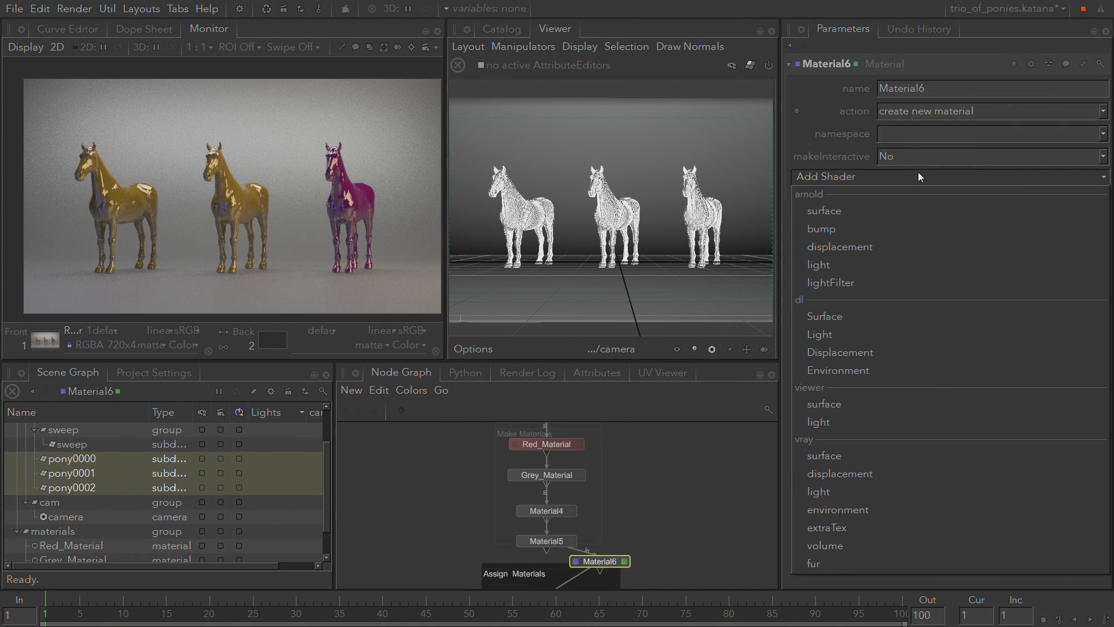
left_click(970, 107)
left_click(970, 109)
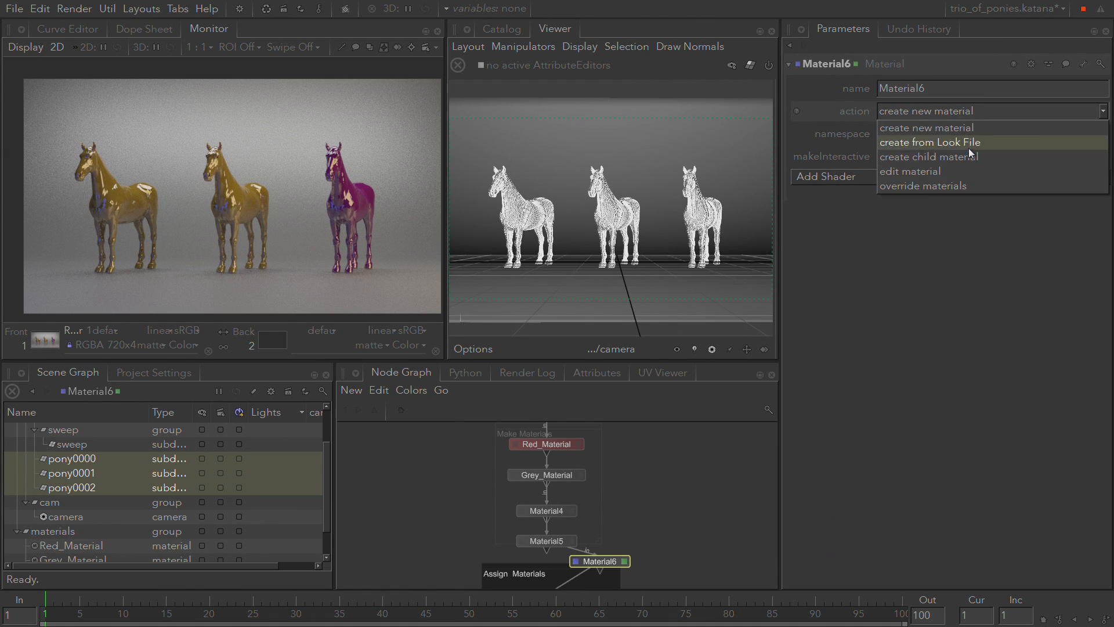
left_click(962, 185)
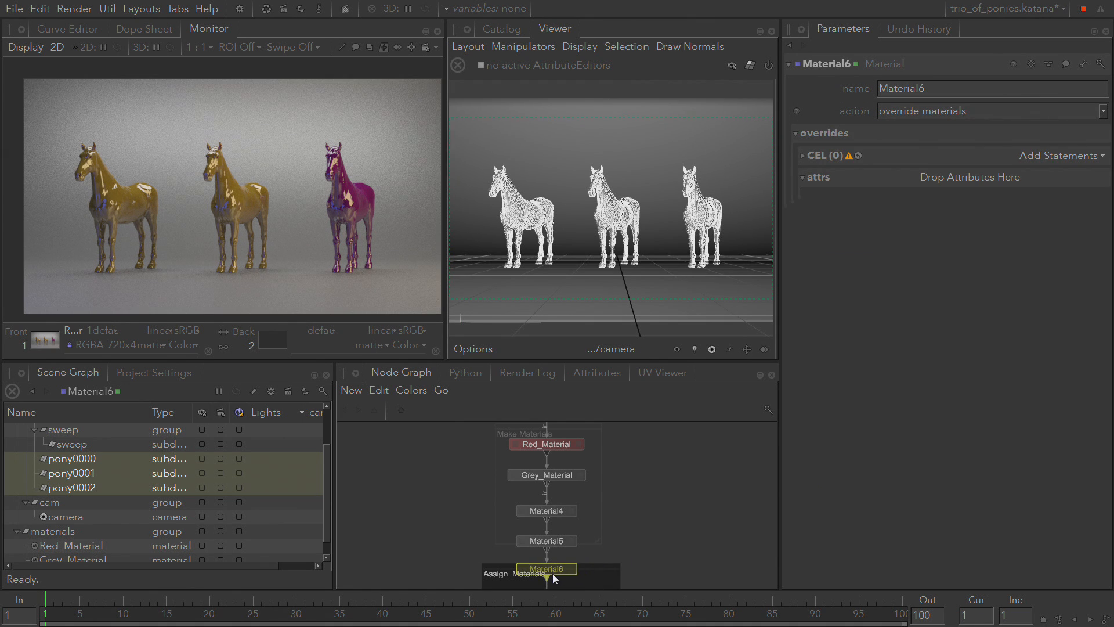
Add Grey_Material's Diffuse Kd_color to Material6's override attributes and apply the override to /root/world/geo
scroll(223, 530, "down", 1)
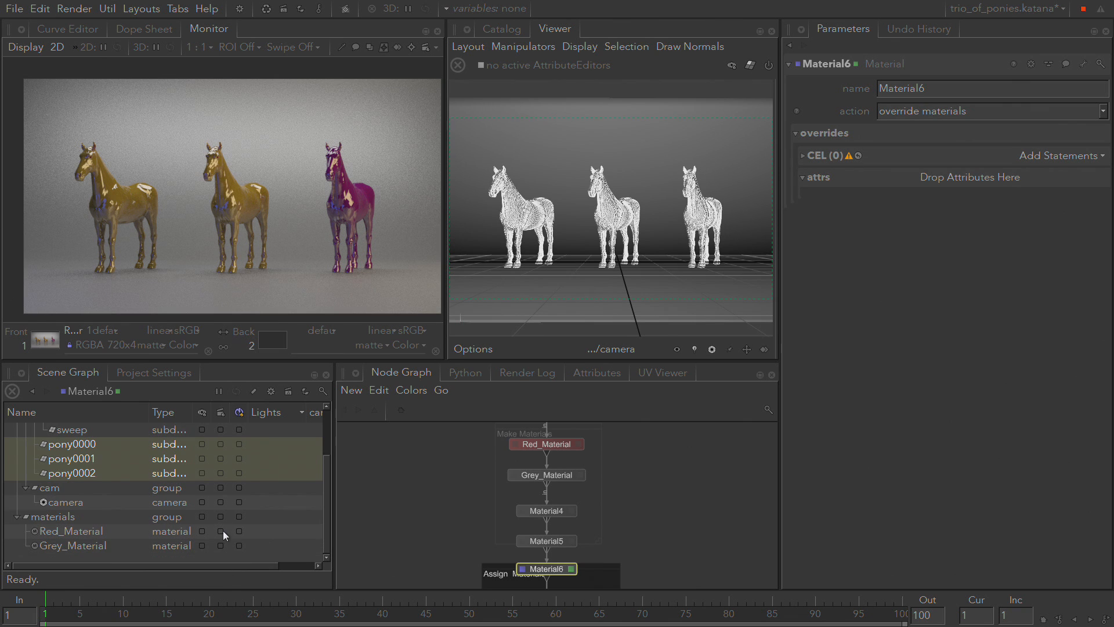
left_click(75, 545)
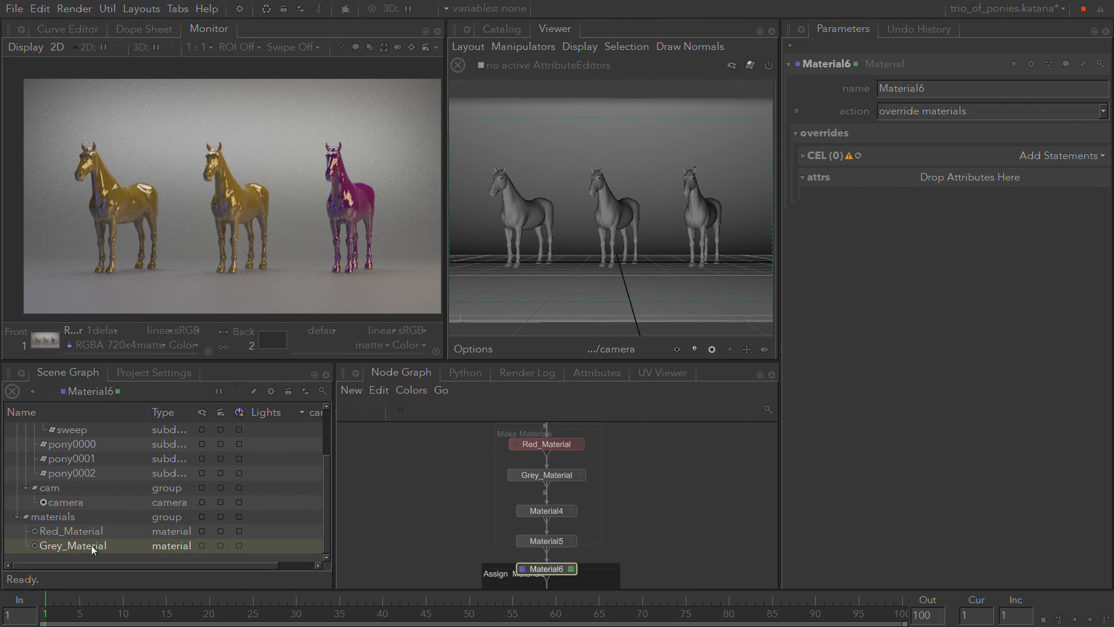
left_click(604, 372)
left_click_drag(468, 529, 966, 179)
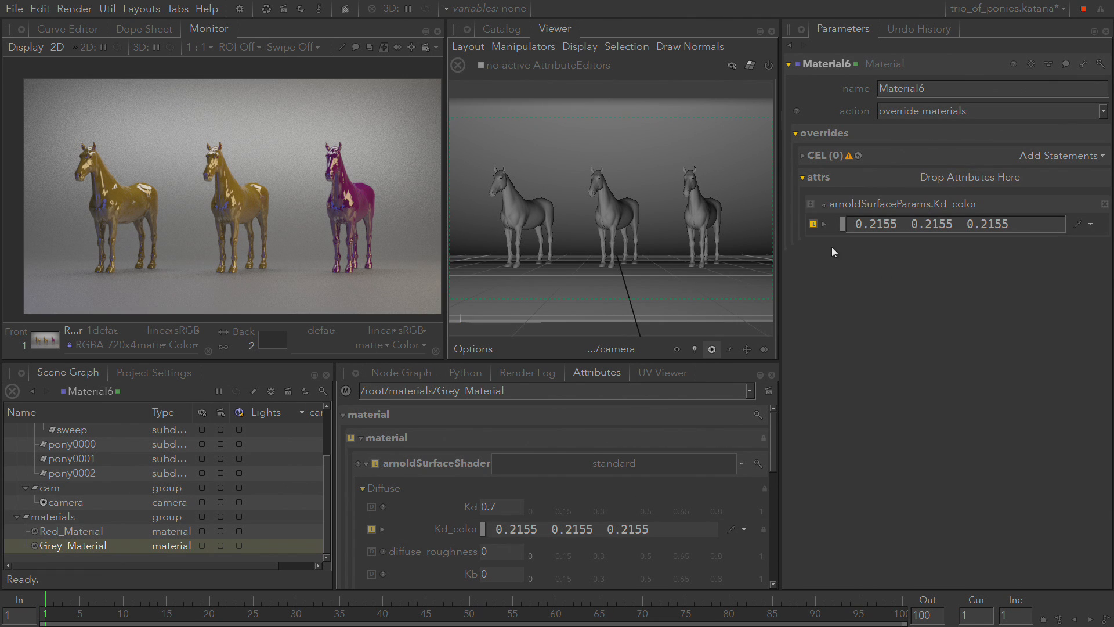
scroll(201, 498, "up", 2)
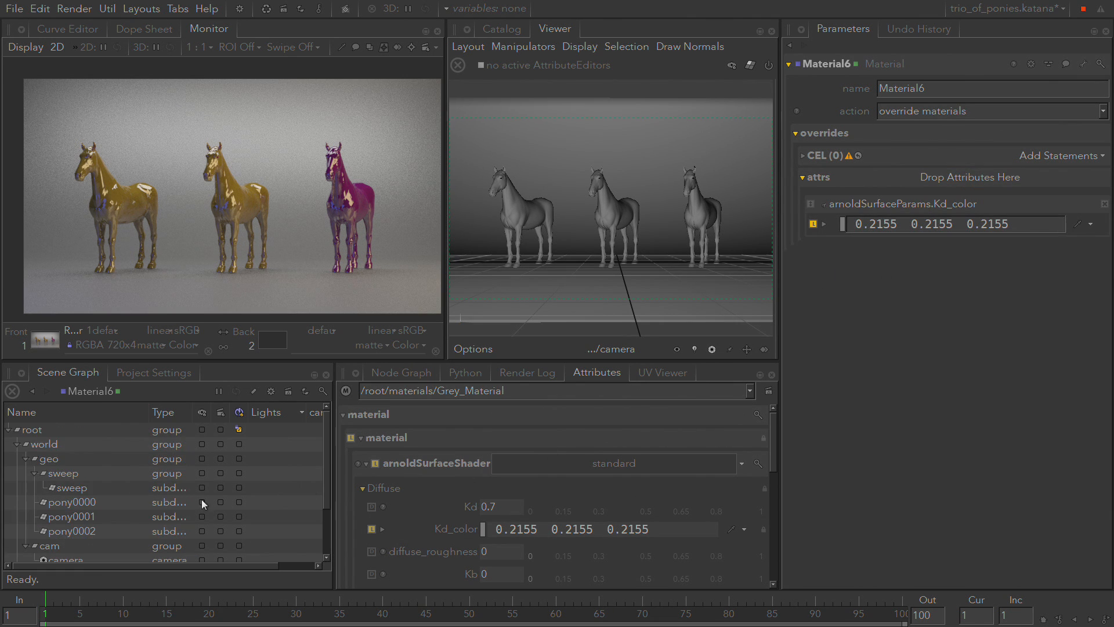
left_click_drag(70, 463, 1067, 160)
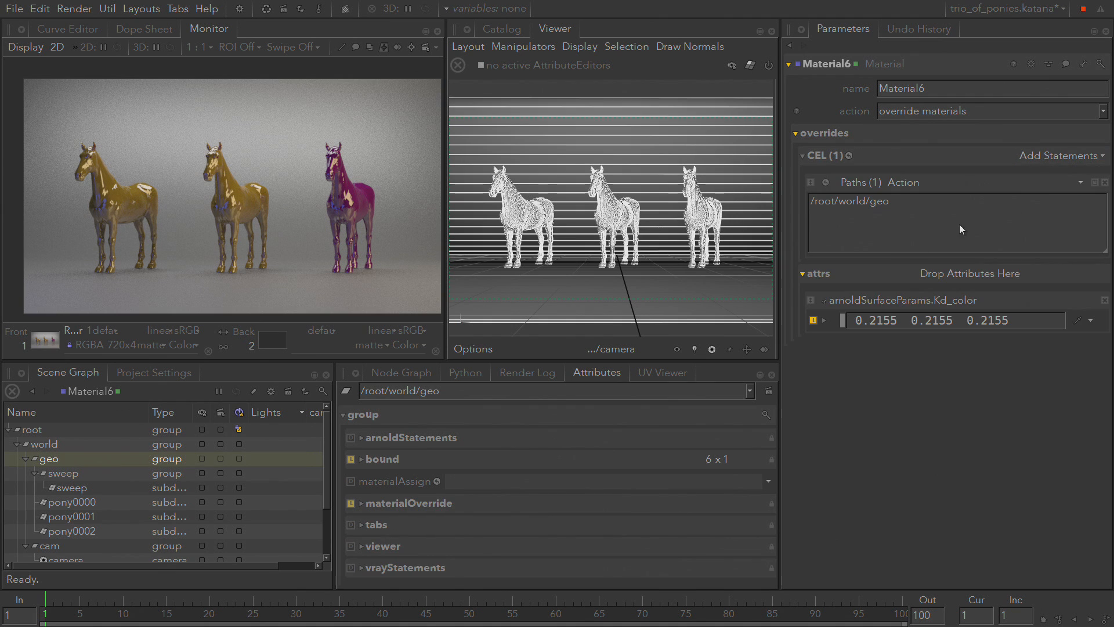
Set the overridden Kd_color in Material6 to pale yellow 0.9331, 0.7616, 0.2746
left_click(842, 320)
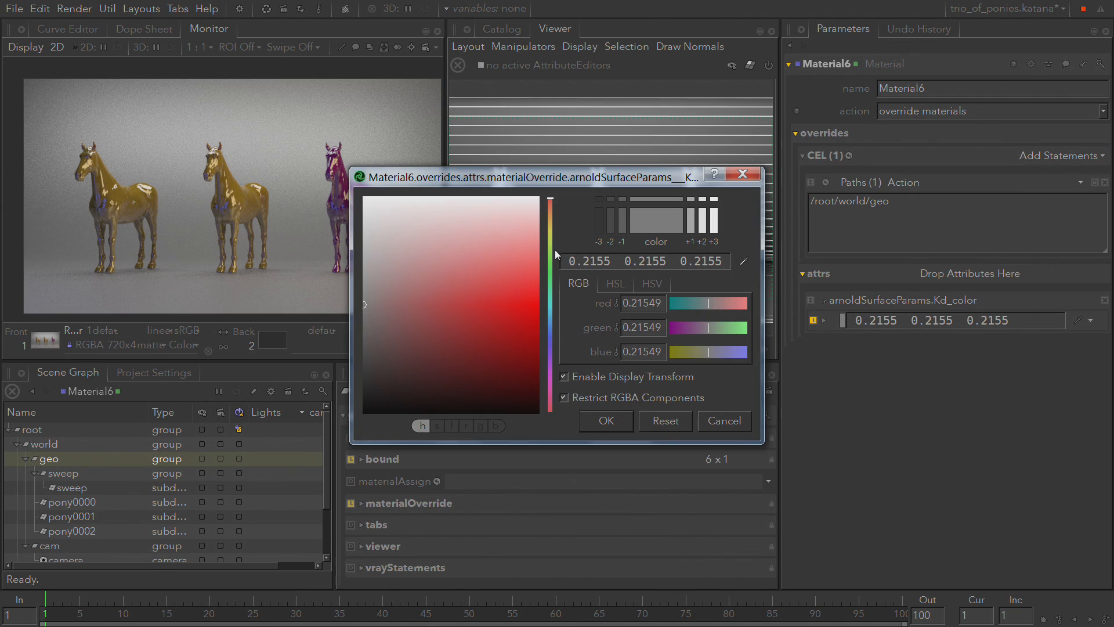
left_click(549, 226)
left_click(518, 246)
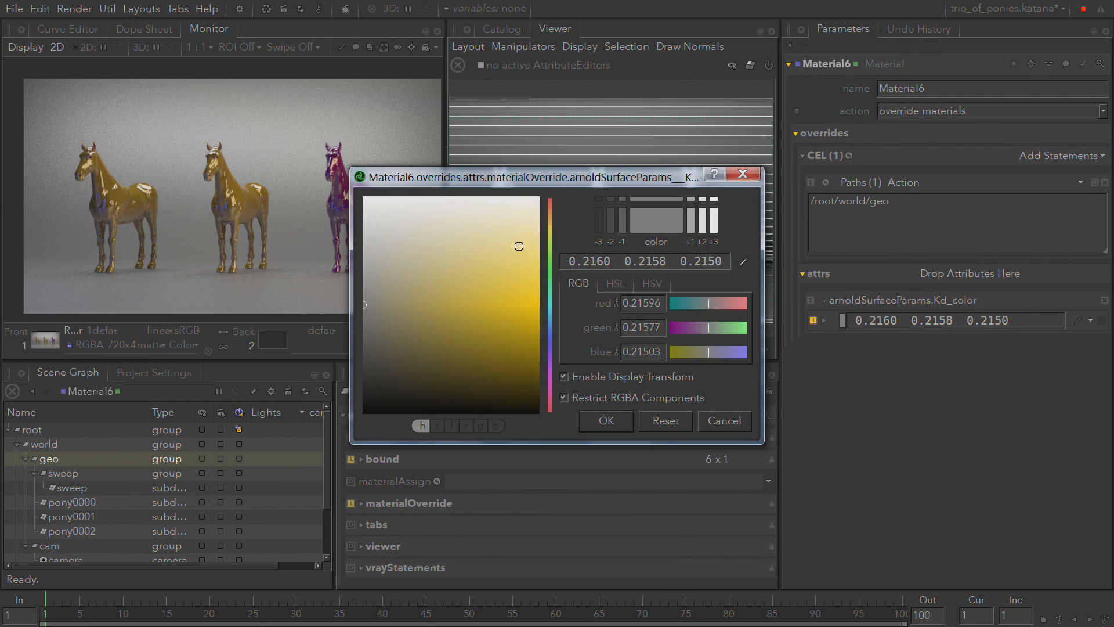
left_click_drag(519, 246, 516, 248)
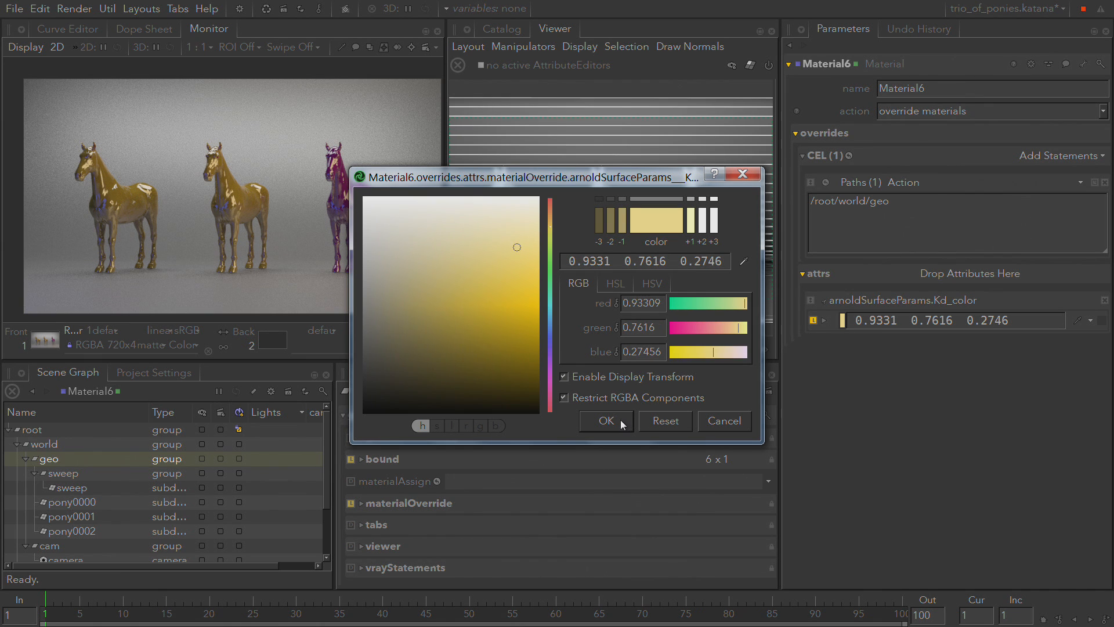
left_click(621, 420)
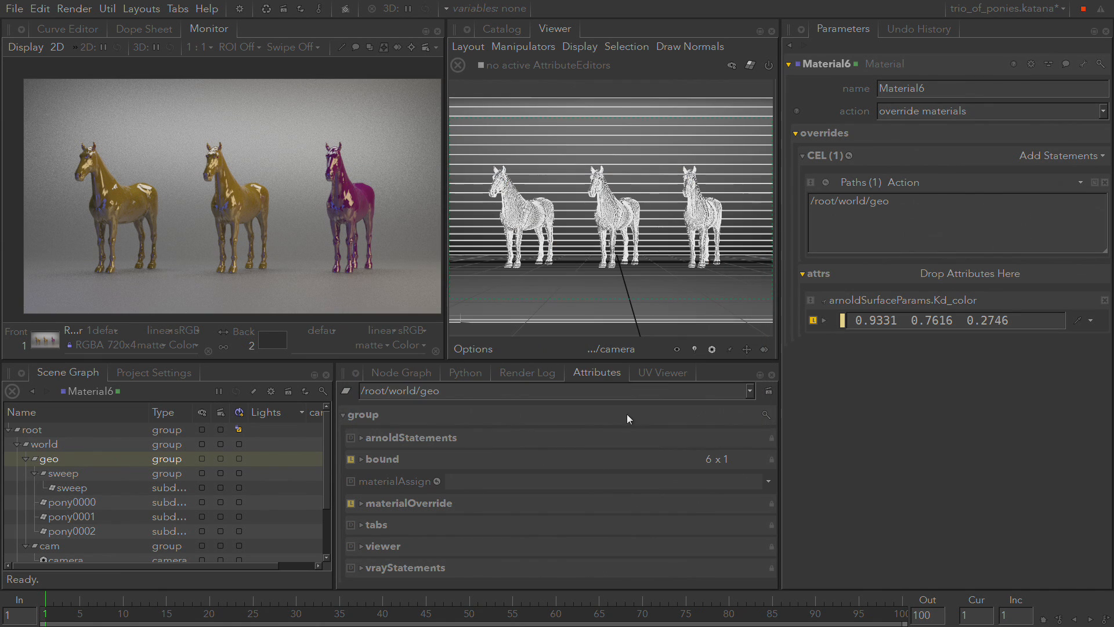
Preview-render the scene from the Render node with the Material6 override on the geo group
left_click(419, 371)
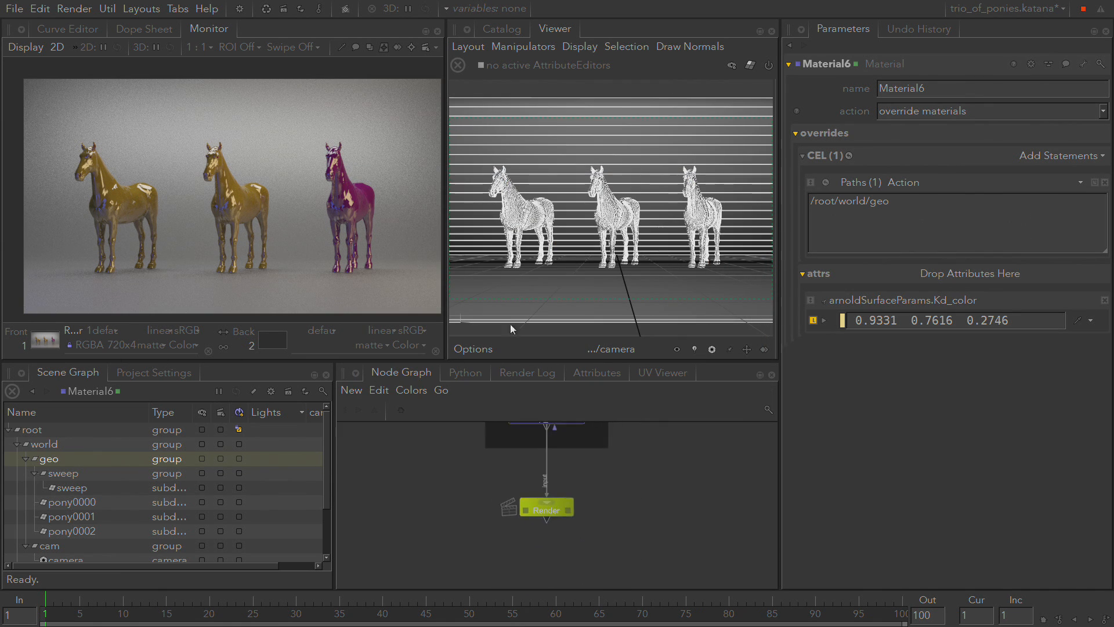
right_click(550, 505)
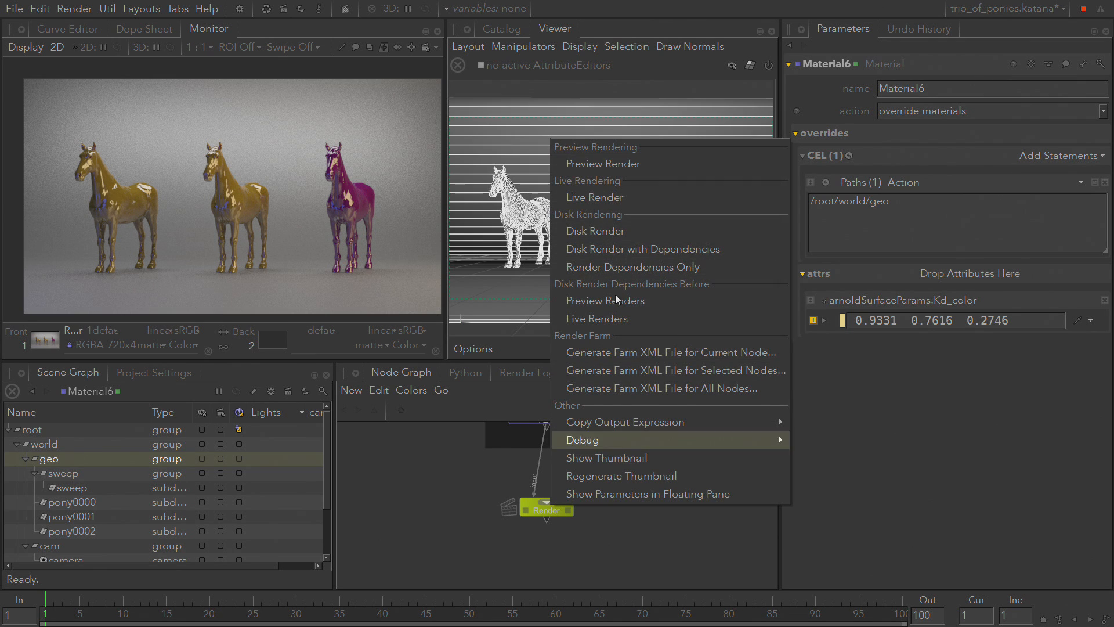
left_click(640, 166)
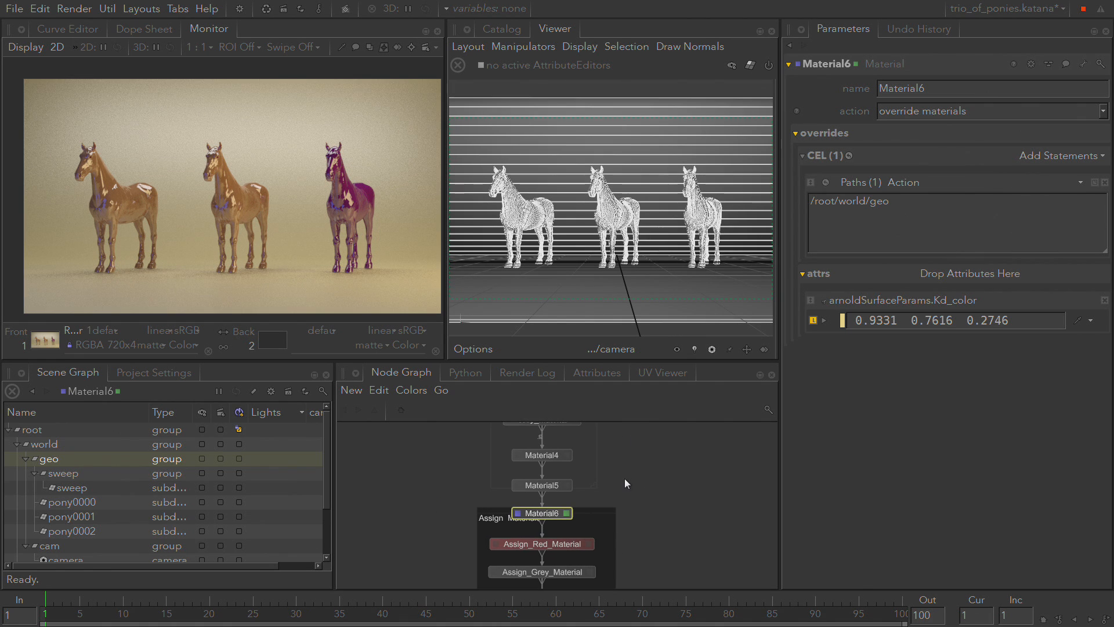
Disable the Material6 node and preview-render the scene from the Render node again
middle_click_drag(621, 474, 616, 533)
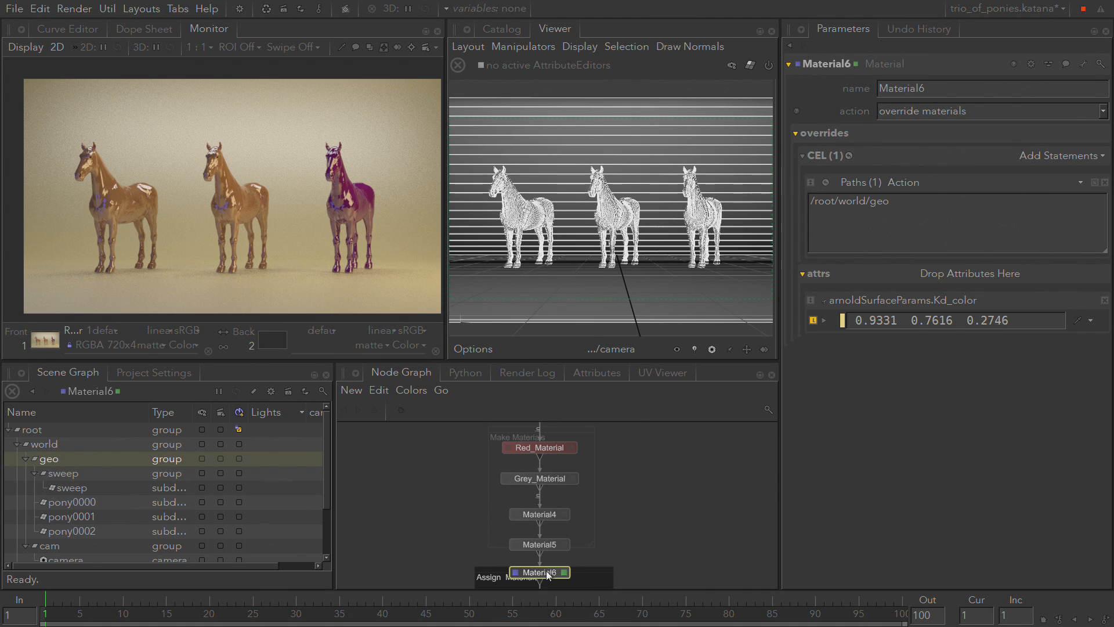
key("d")
middle_click_drag(447, 492, 485, 413)
right_click(525, 506)
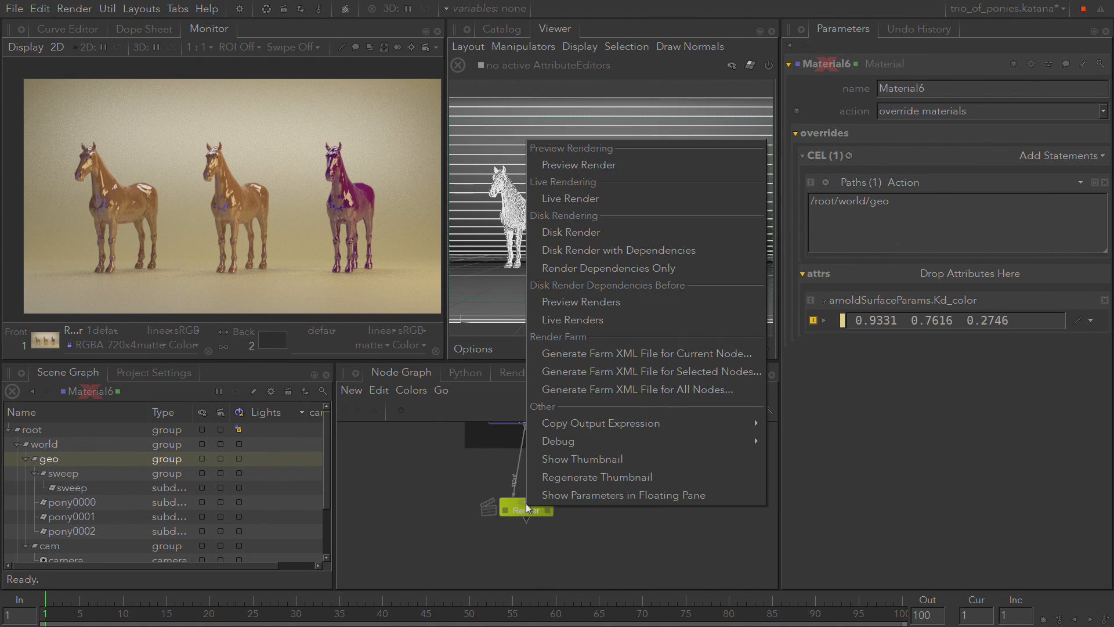
left_click(612, 165)
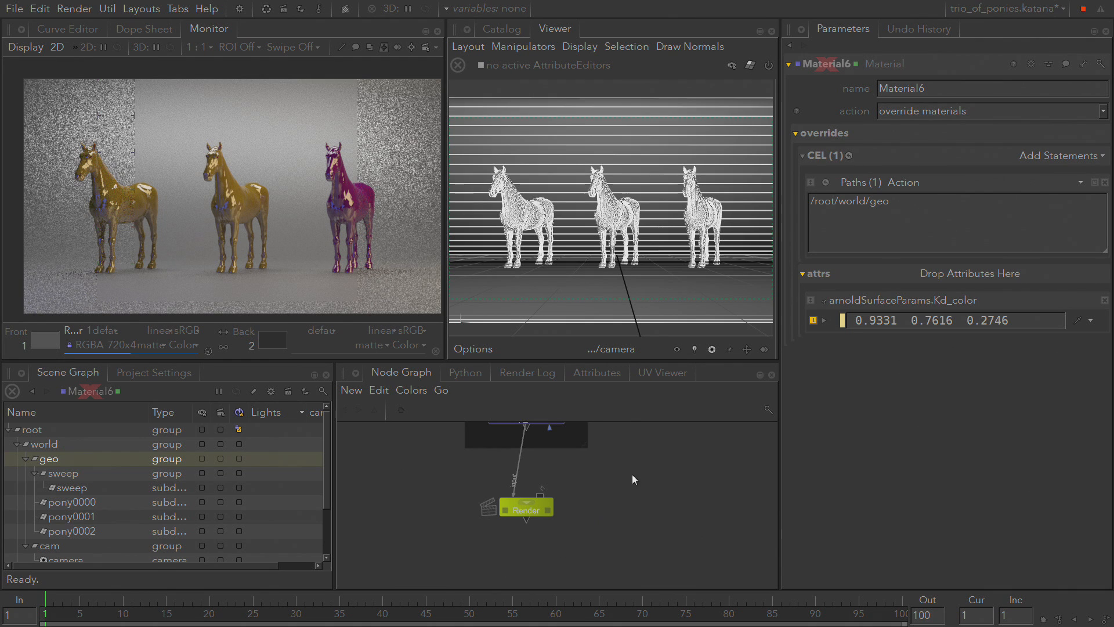
Add a Material node inside the Make Materials group and connect it directly after Grey_Material
middle_click_drag(631, 474, 637, 507)
middle_click_drag(655, 435, 663, 541)
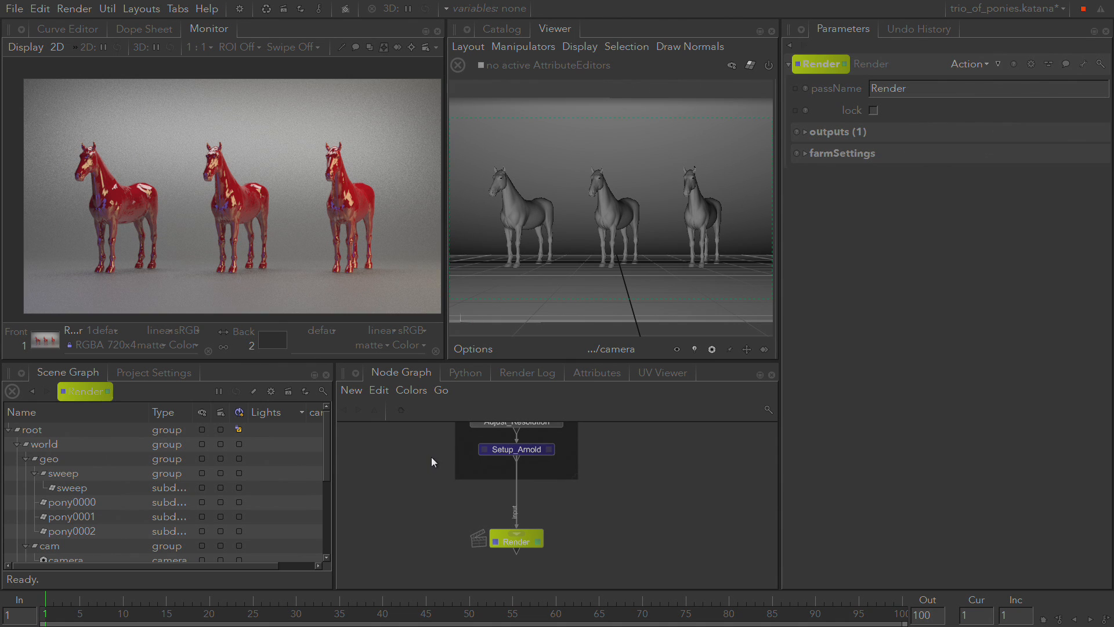
scroll(431, 457, "up", 5)
middle_click_drag(418, 500, 405, 561)
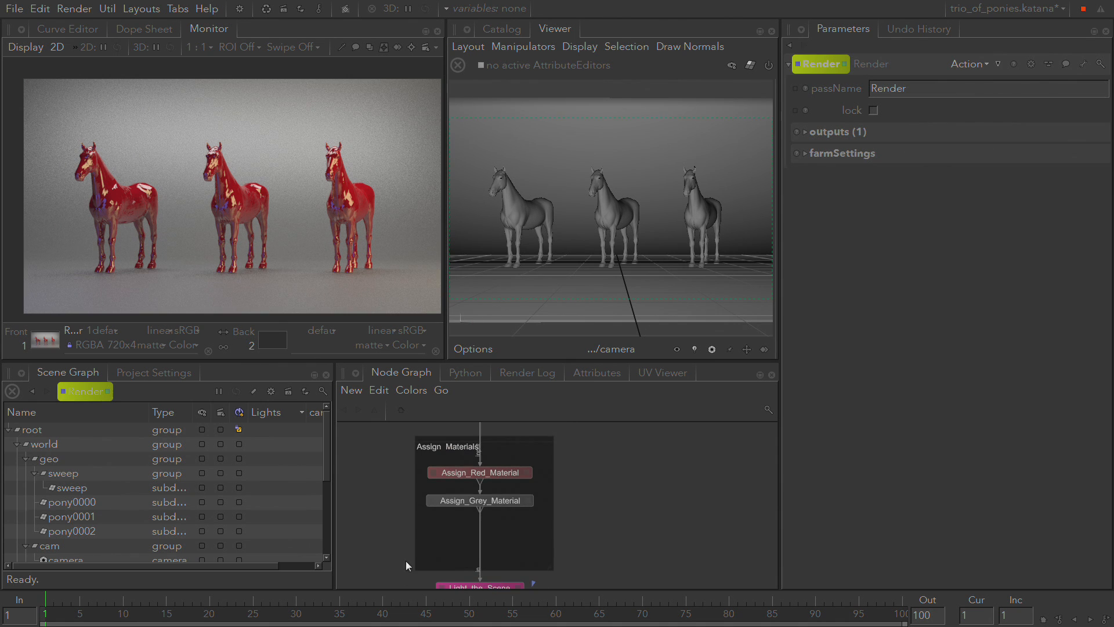
scroll(586, 493, "up", 5)
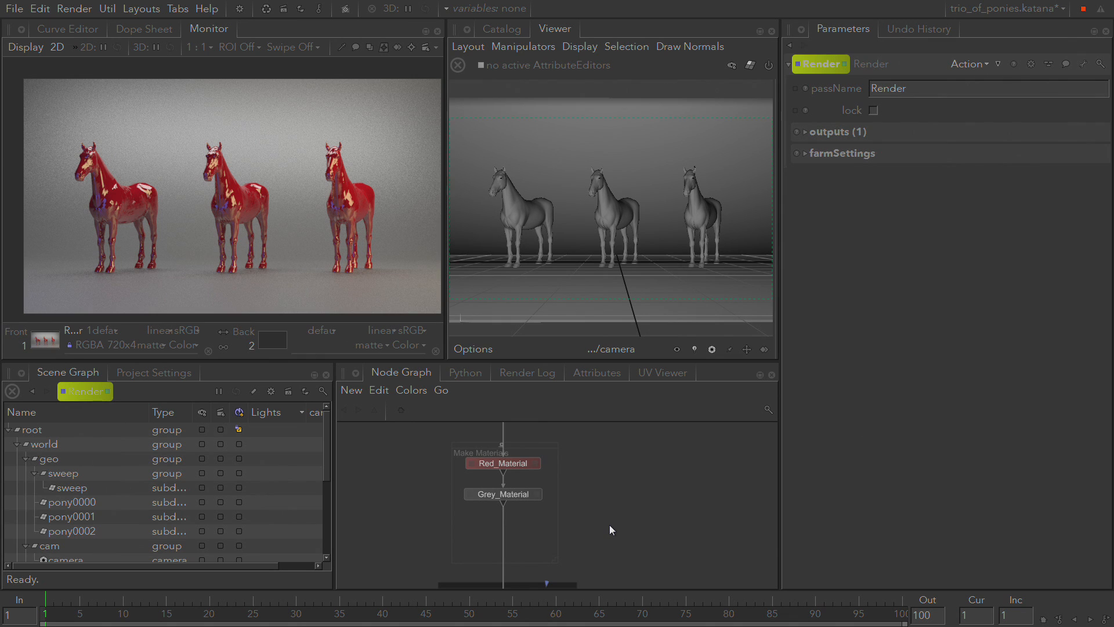
key("Tab")
type("mater")
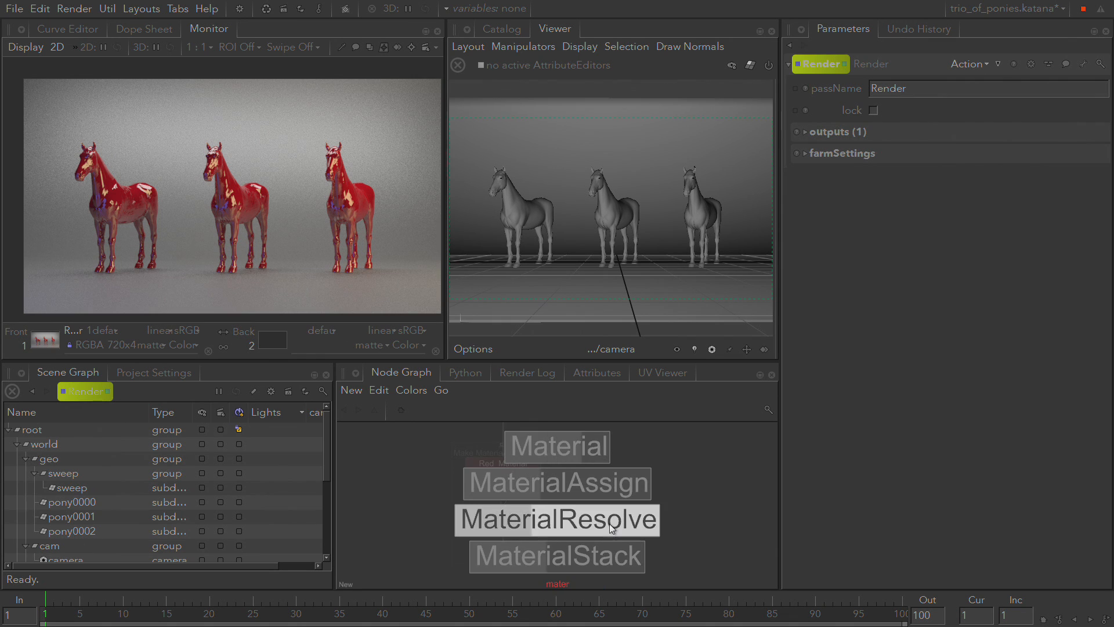
left_click(583, 450)
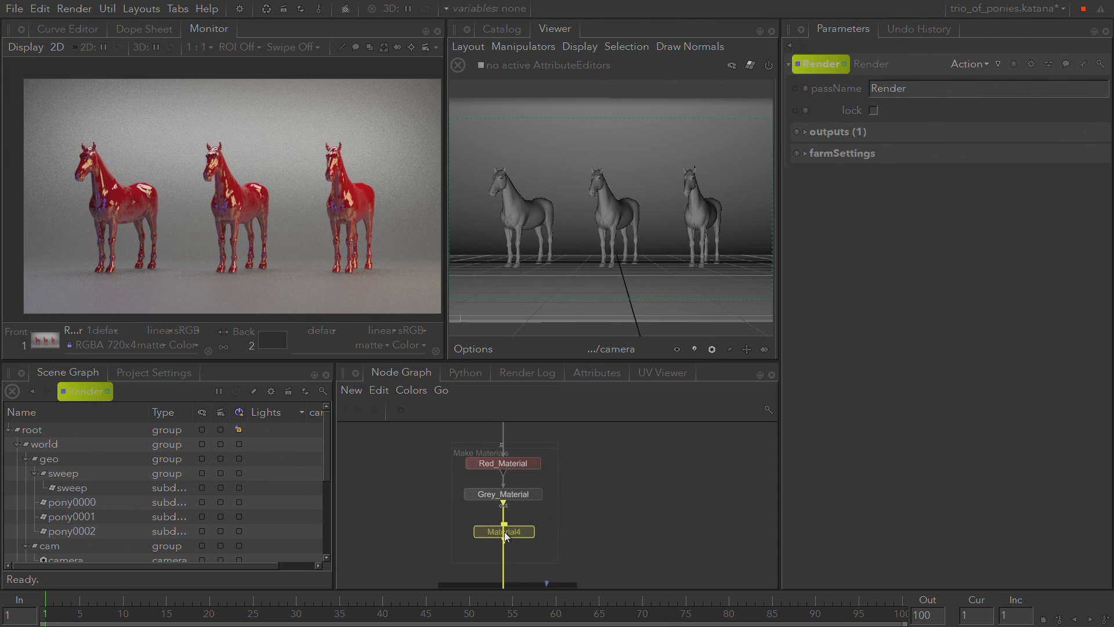
left_click(504, 532)
Open Material4's parameters and set its action to create from Look File
left_click(527, 530)
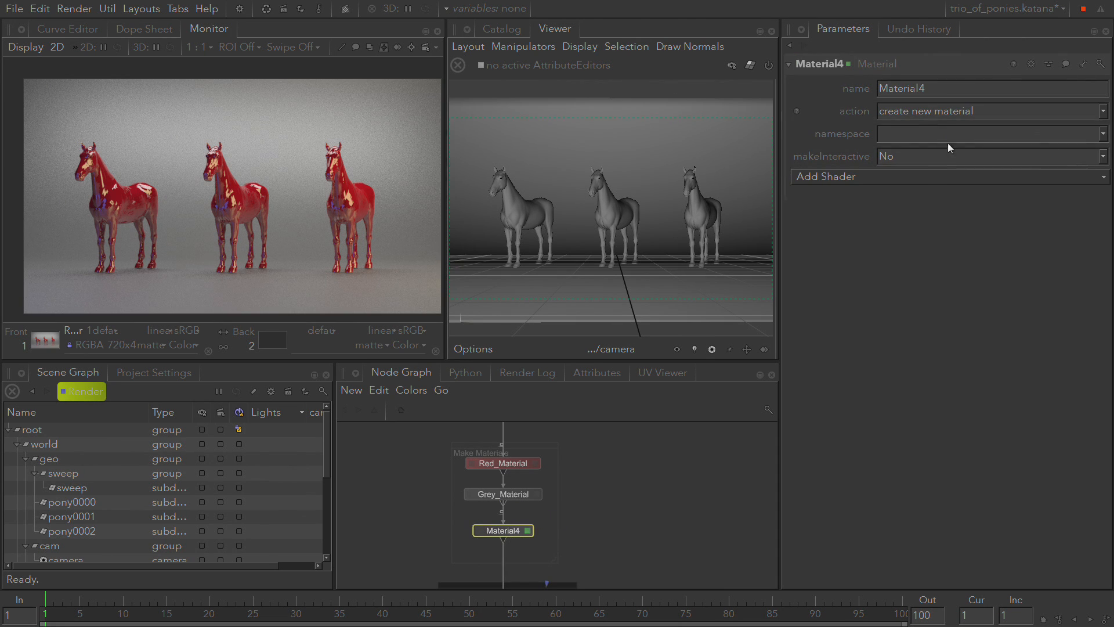
left_click(962, 113)
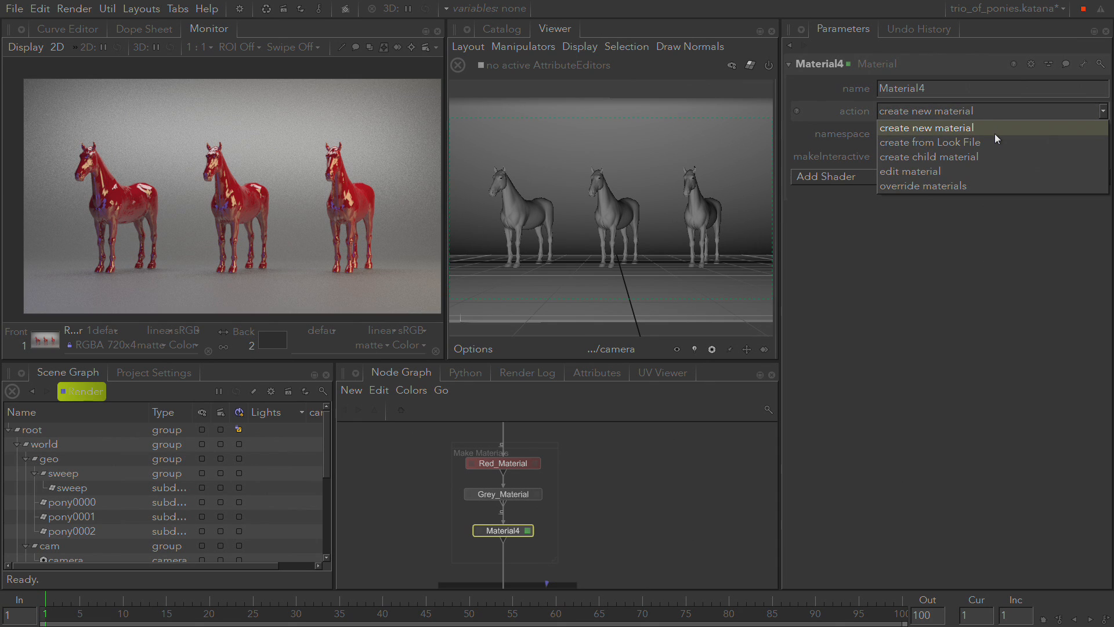
left_click(995, 143)
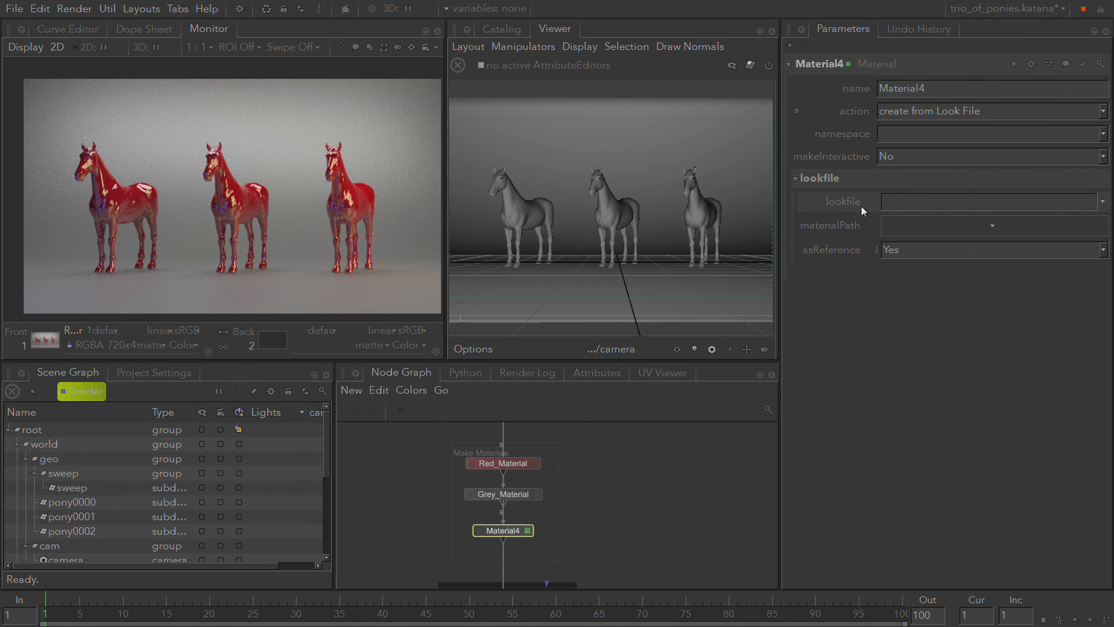
Load the .klf look file from the Desktop into Material4 and set its materialPath to /root/materials/Green_Material
left_click(1102, 201)
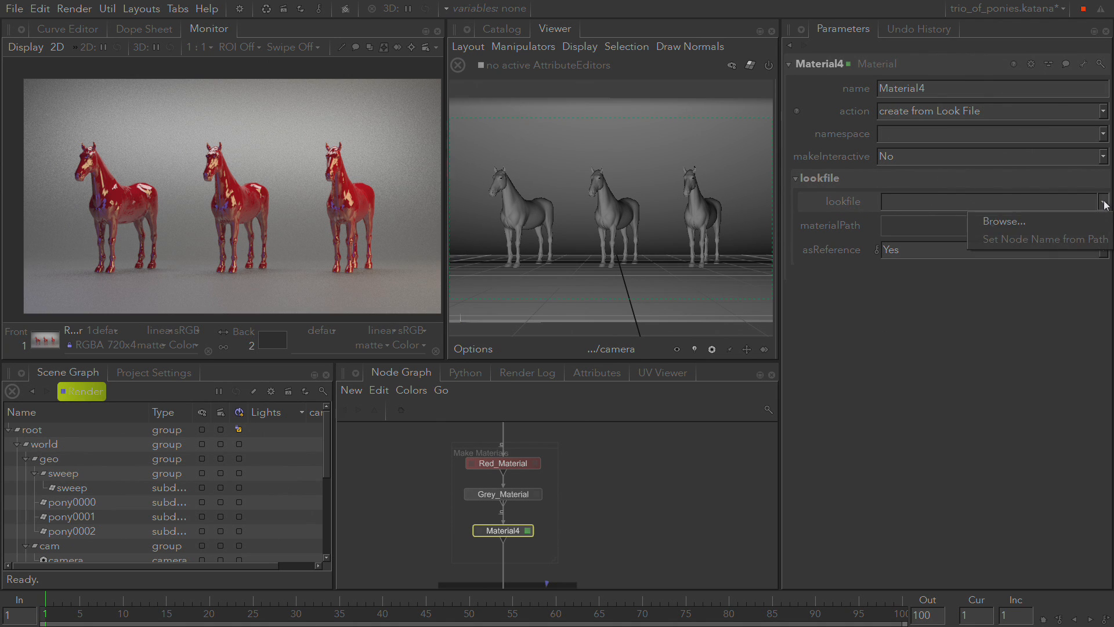
left_click(1101, 221)
left_click(405, 252)
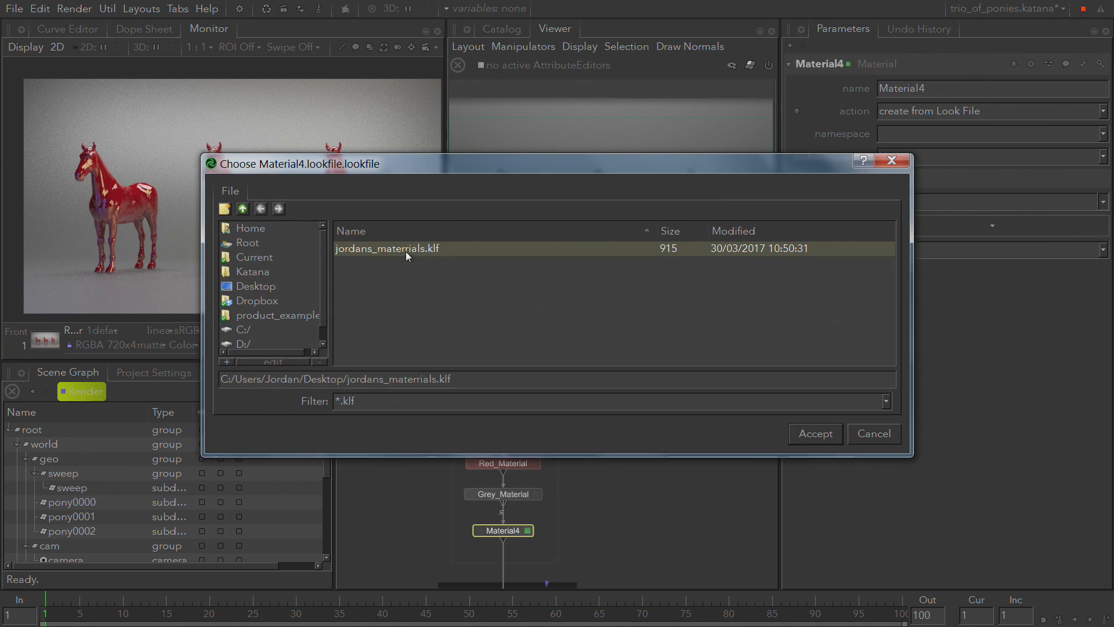
left_click(808, 436)
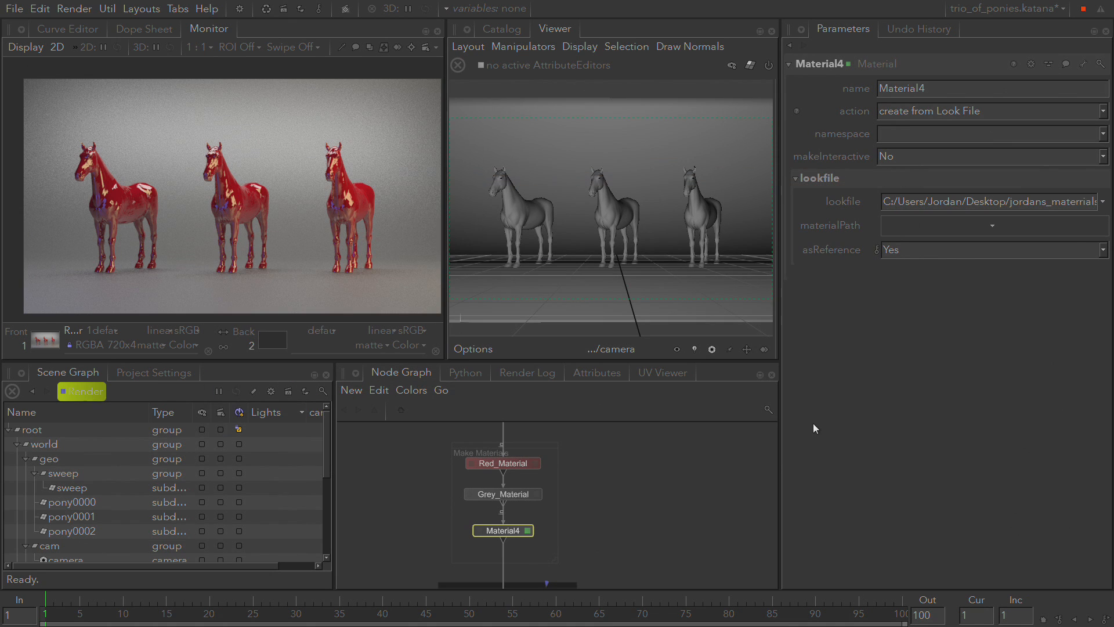
left_click(977, 225)
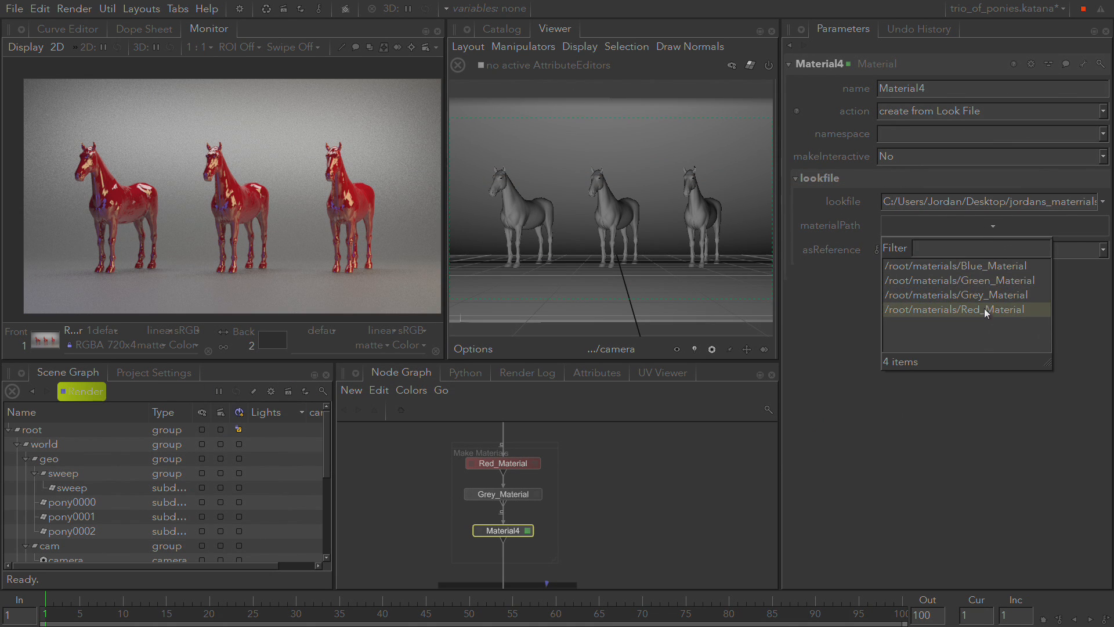
left_click(987, 283)
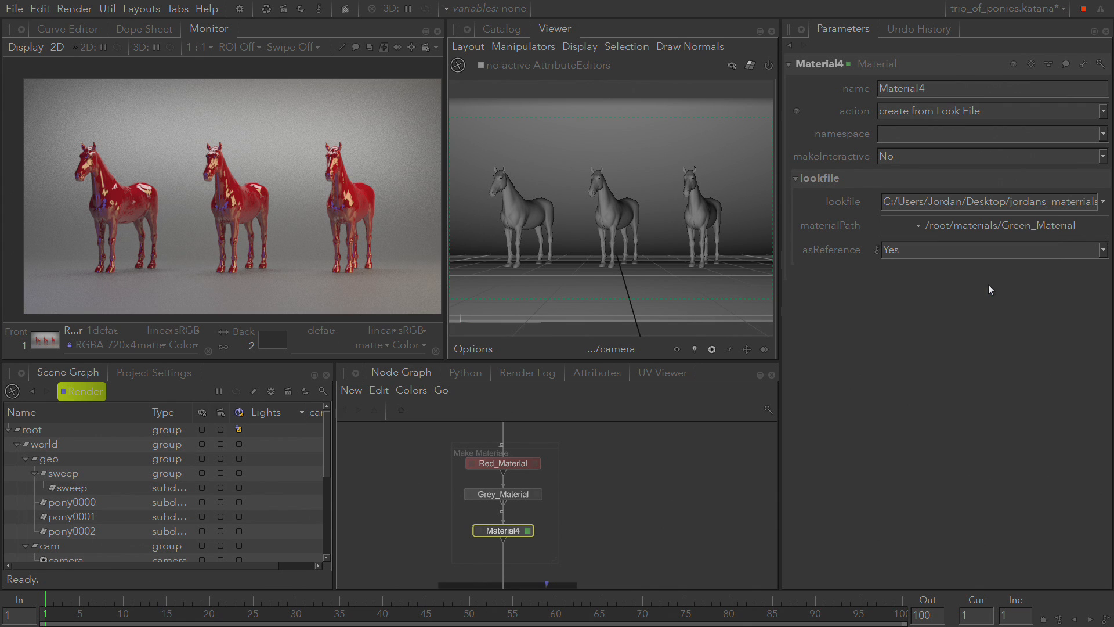
Examine the arnoldSurfaceShader parameters that Material4 takes from the look file's Green_Material, from Diffuse down to Refraction
scroll(939, 302, "down", 1)
scroll(938, 298, "down", 5)
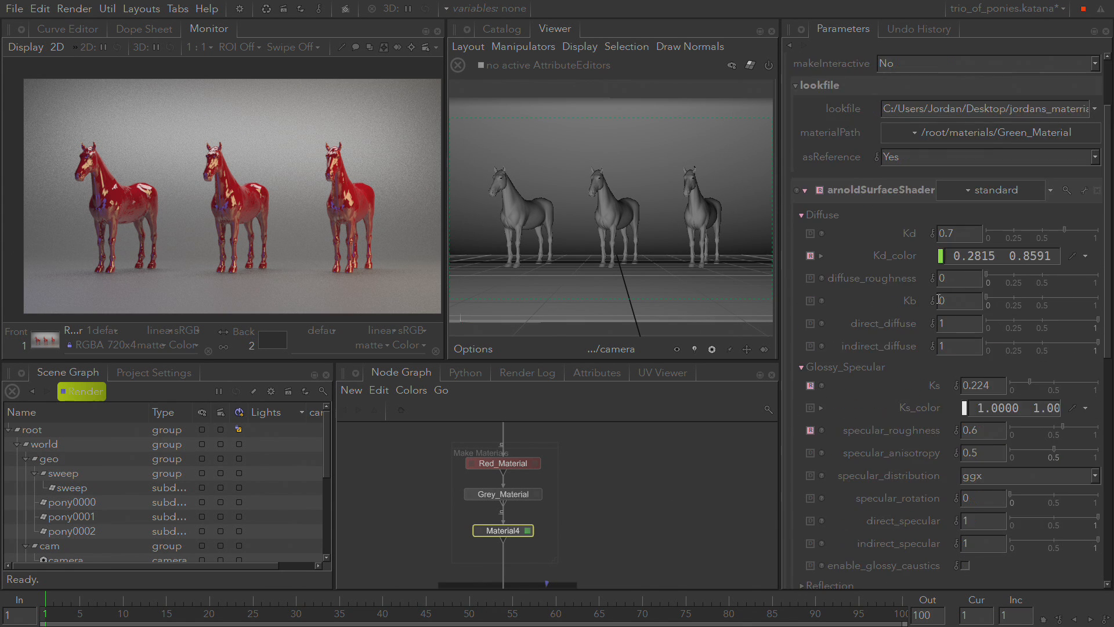
scroll(938, 298, "up", 2)
scroll(926, 310, "up", 2)
left_click(810, 430)
scroll(809, 426, "down", 6)
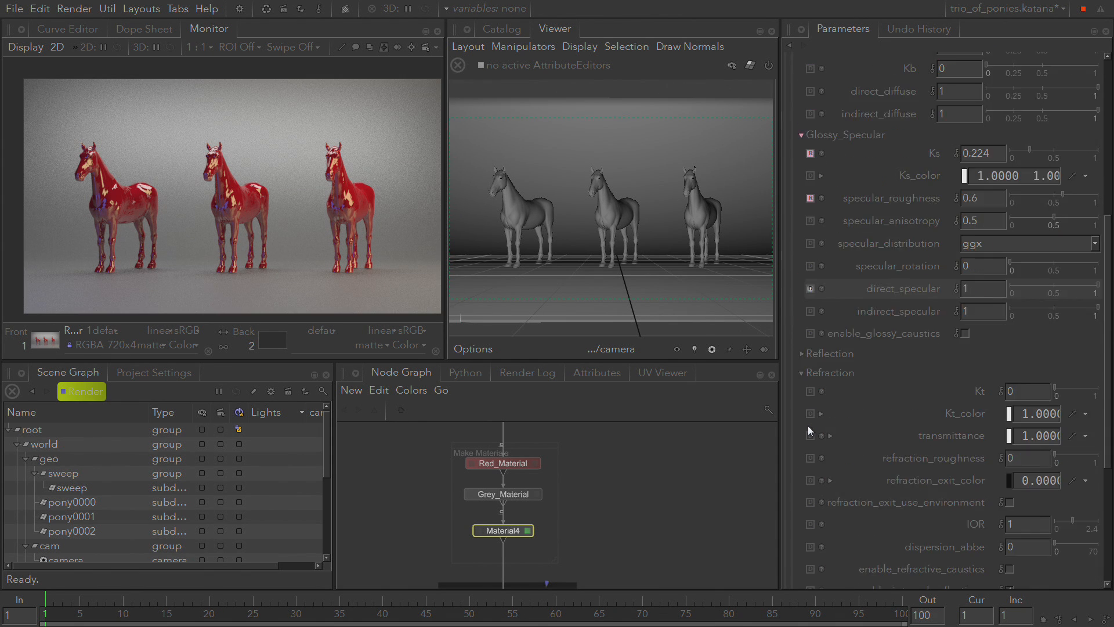
scroll(804, 420, "down", 4)
scroll(805, 419, "up", 7)
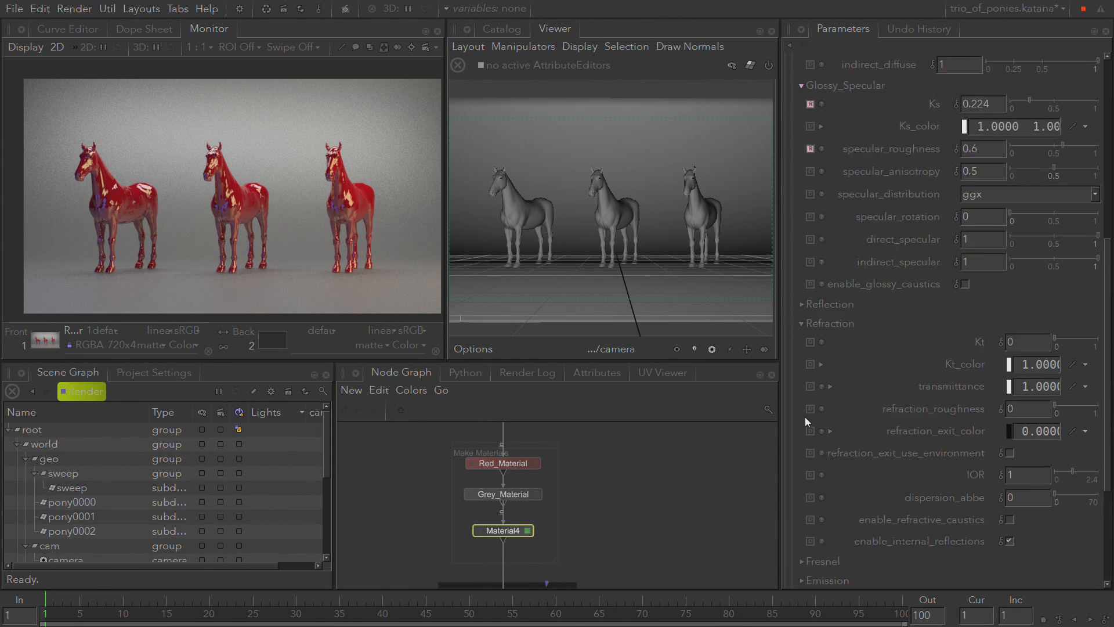
scroll(806, 418, "up", 3)
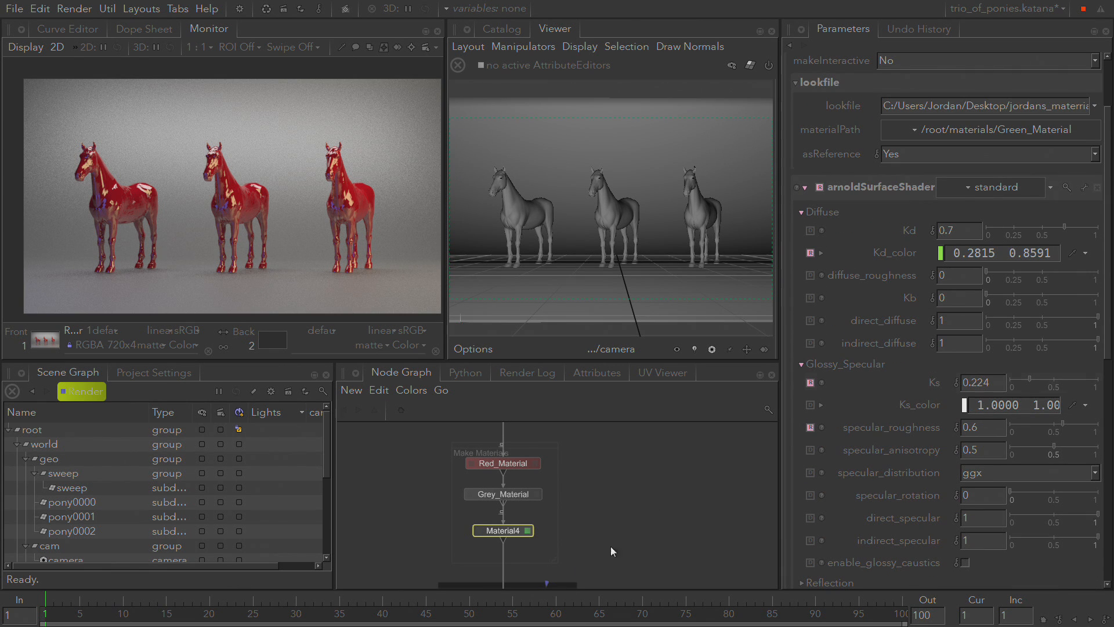
Nudge the Material4 node closer to Grey_Material and rename it Oranage_Material
left_click_drag(497, 532, 500, 527)
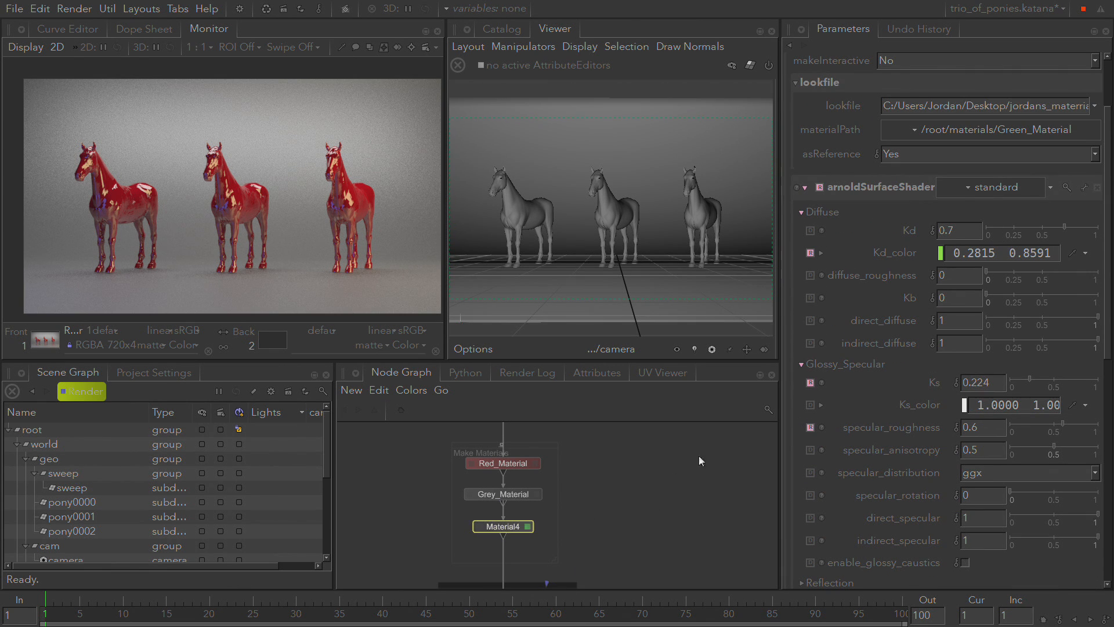
scroll(975, 111, "up", 2)
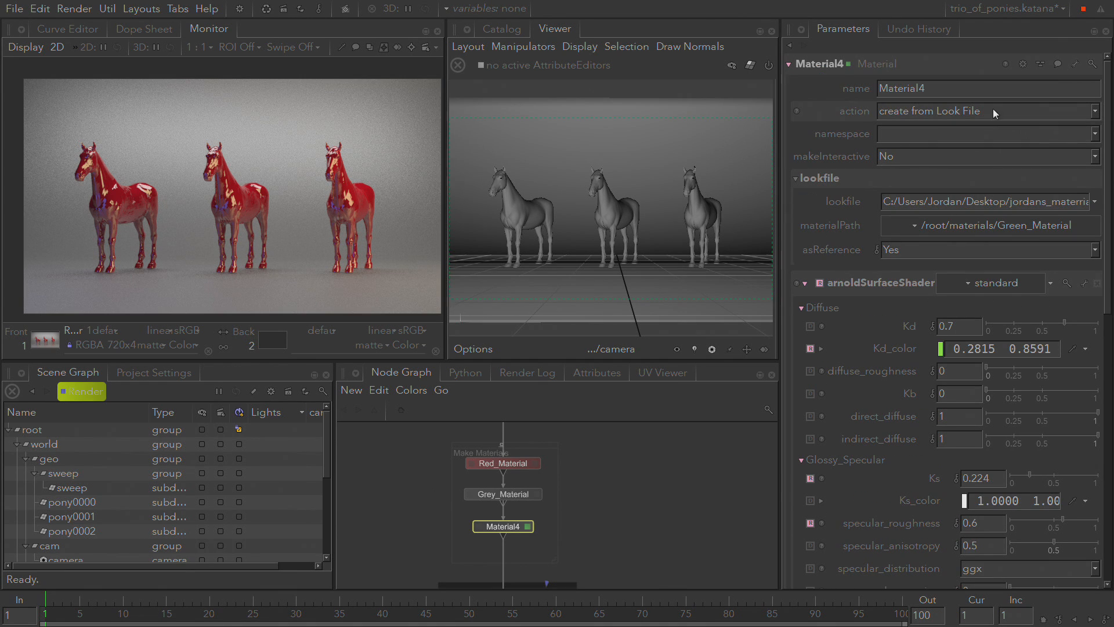
double_click(987, 91)
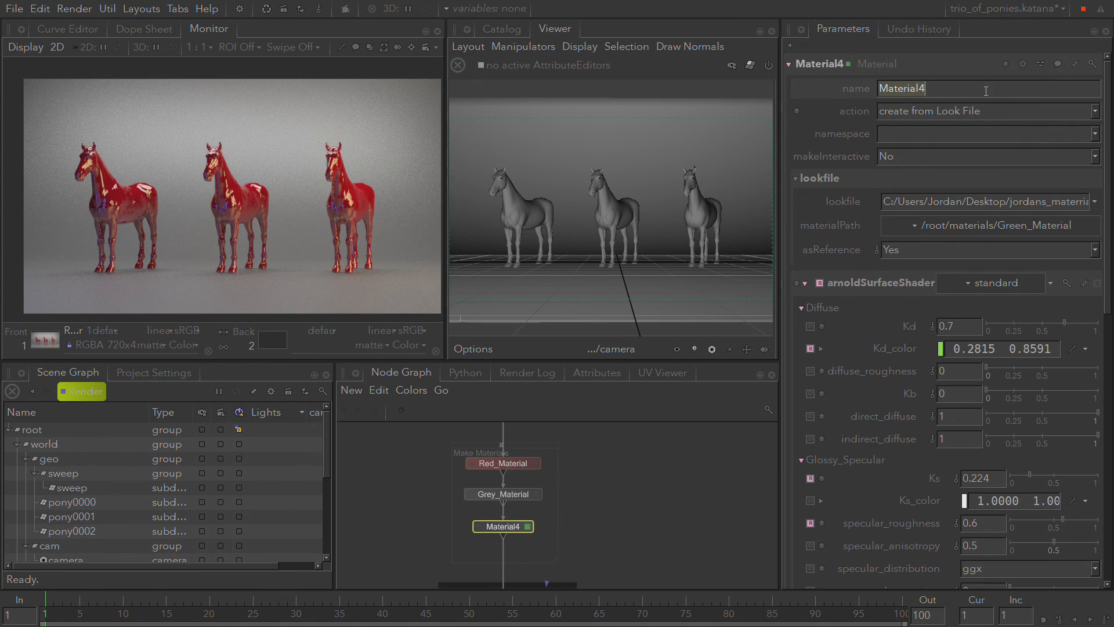
key("BackSpace")
type("Oranage_mate")
key("BackSpace")
key("BackSpace")
key("BackSpace")
key("BackSpace")
type("Ma")
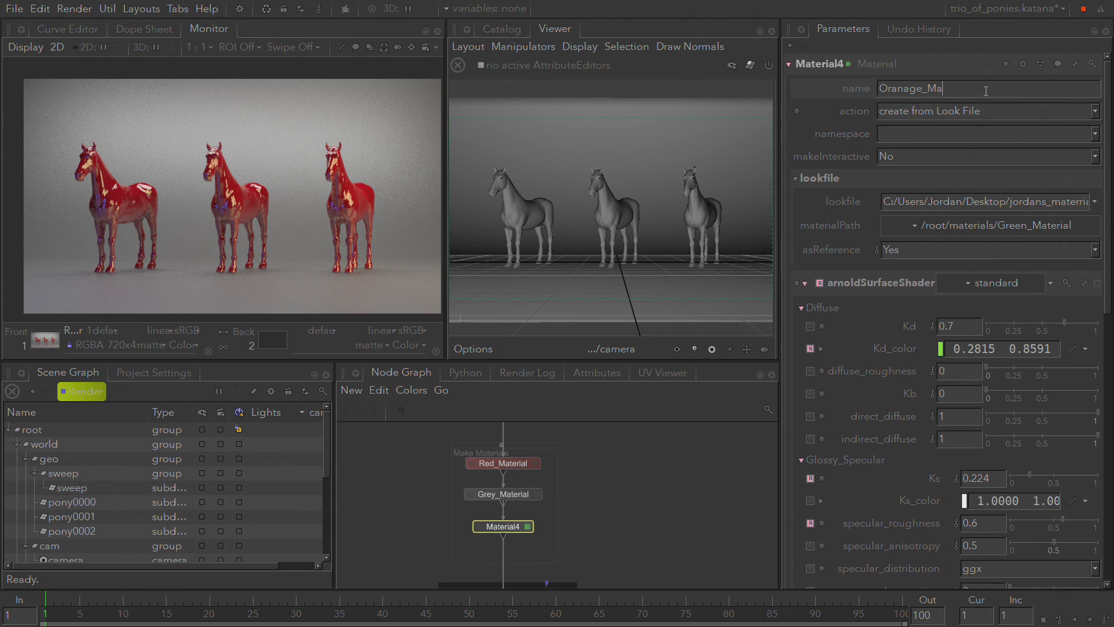
type("terial")
key("Return")
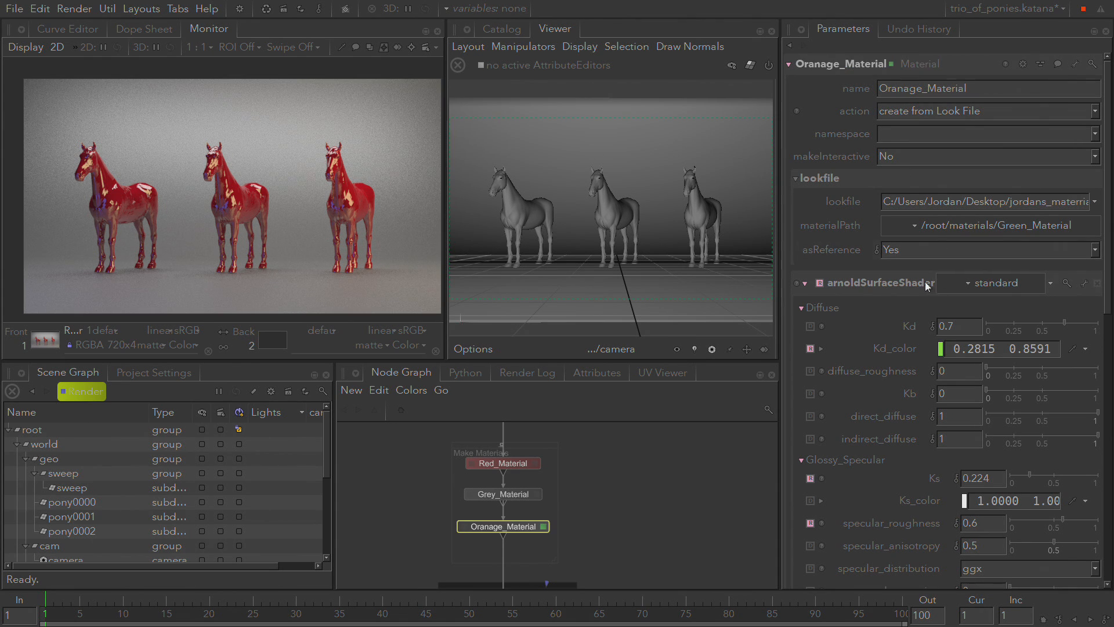
Change Oranage_Material's diffuse Kd_color to an orange of about 0.6752, 0.3109, 0.0050
left_click(940, 349)
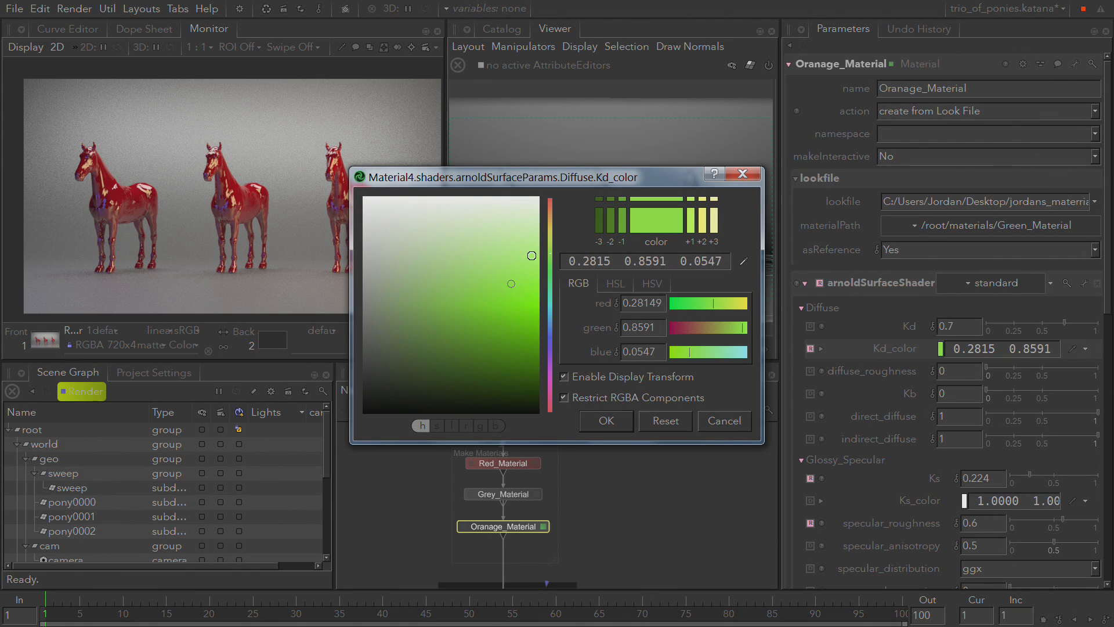
left_click_drag(545, 238, 556, 220)
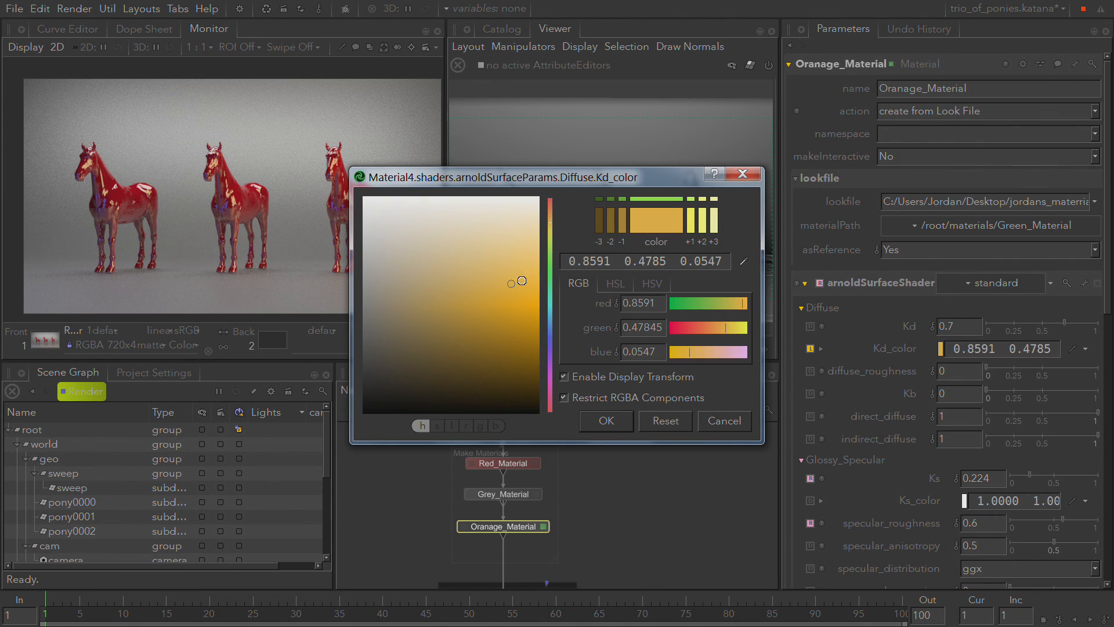
left_click_drag(511, 284, 526, 335)
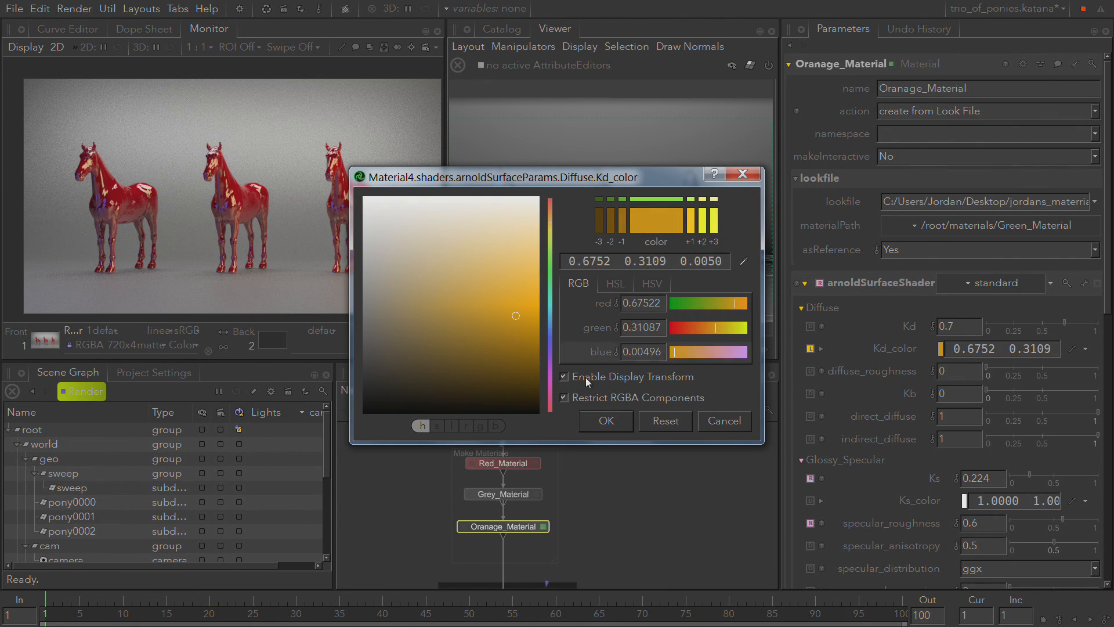
left_click(607, 419)
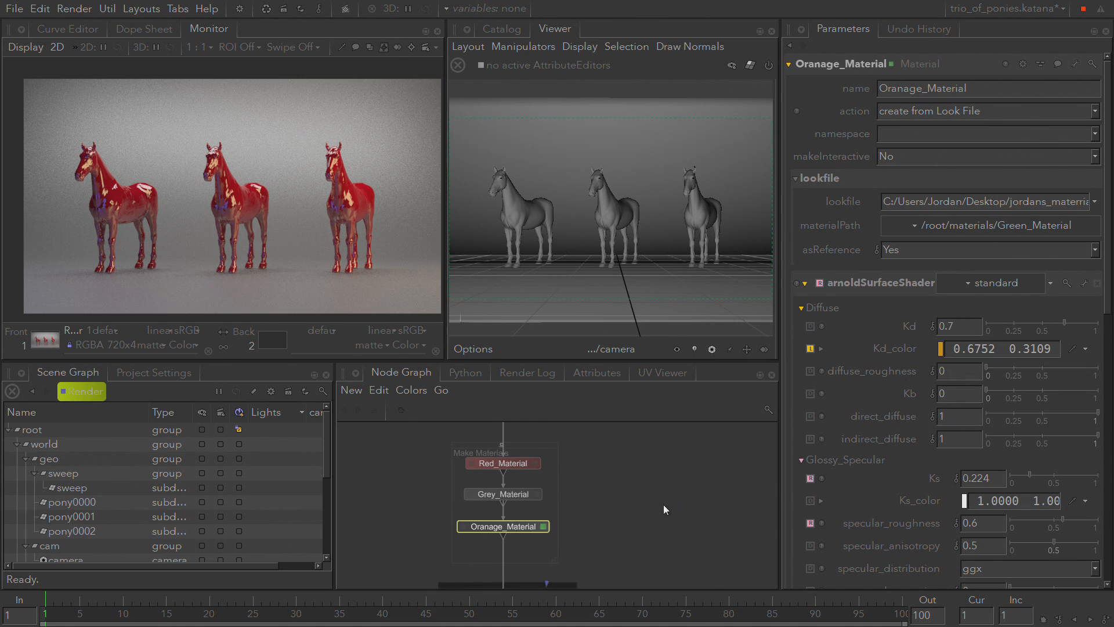
Add a MaterialAssign node after Assign_Grey_Material in the Assign Materials group and open its parameters
middle_click_drag(663, 504, 680, 421)
middle_click_drag(679, 557, 670, 484)
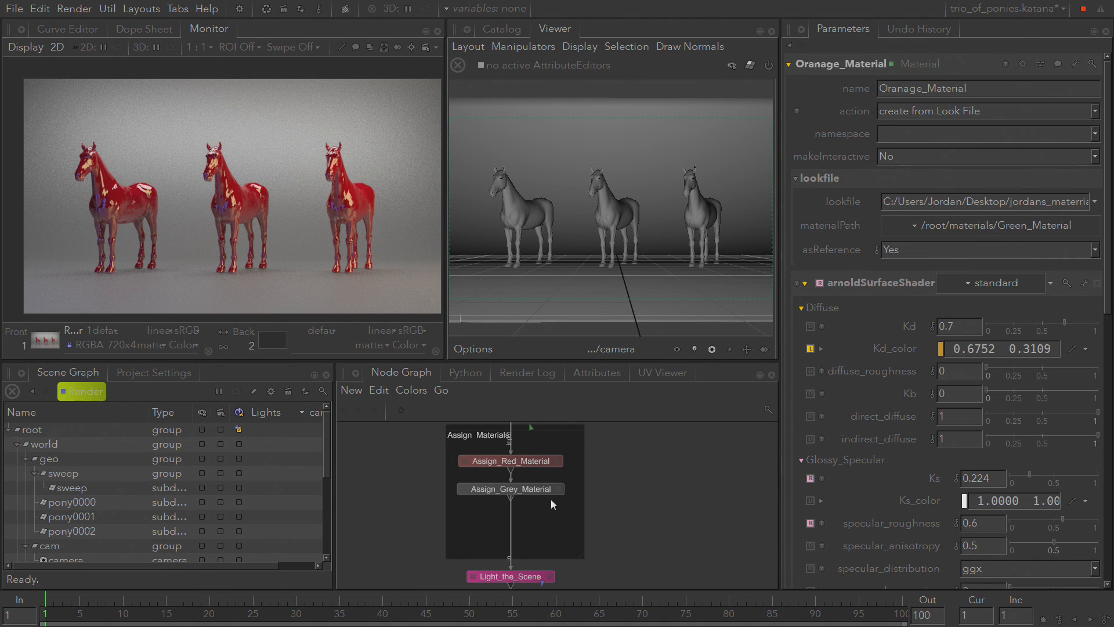
key("Tab")
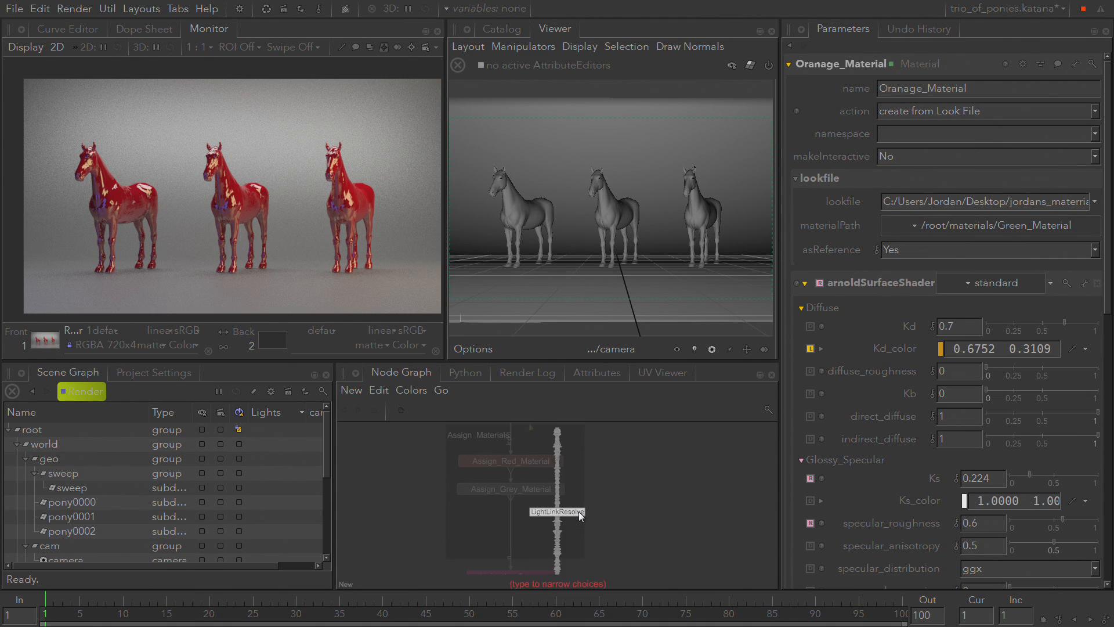
type("mater")
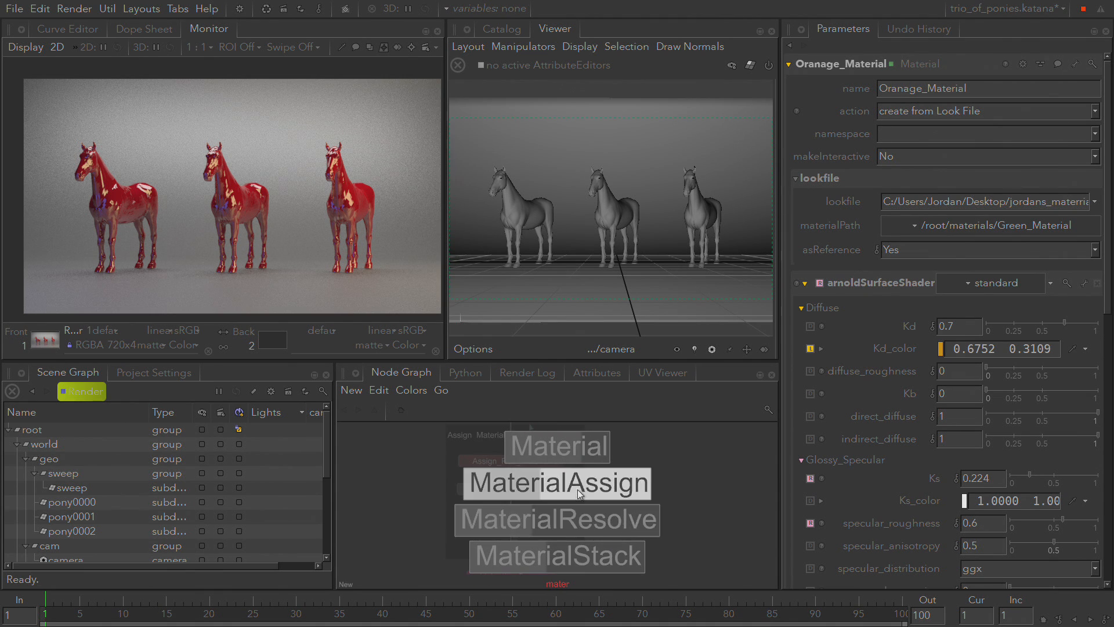
left_click(580, 494)
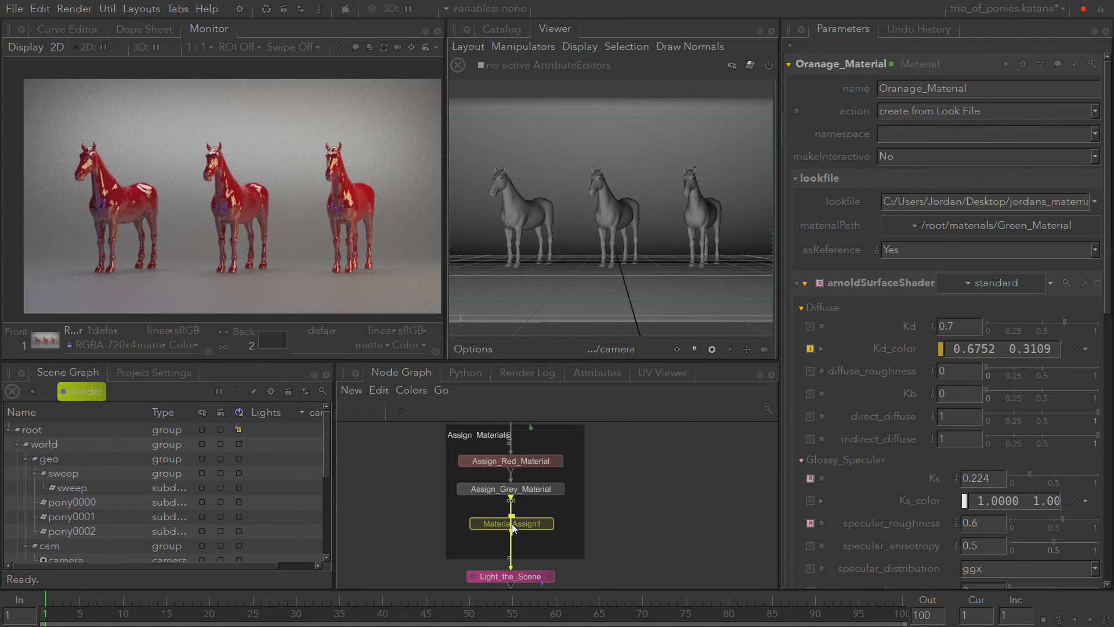
left_click(513, 525)
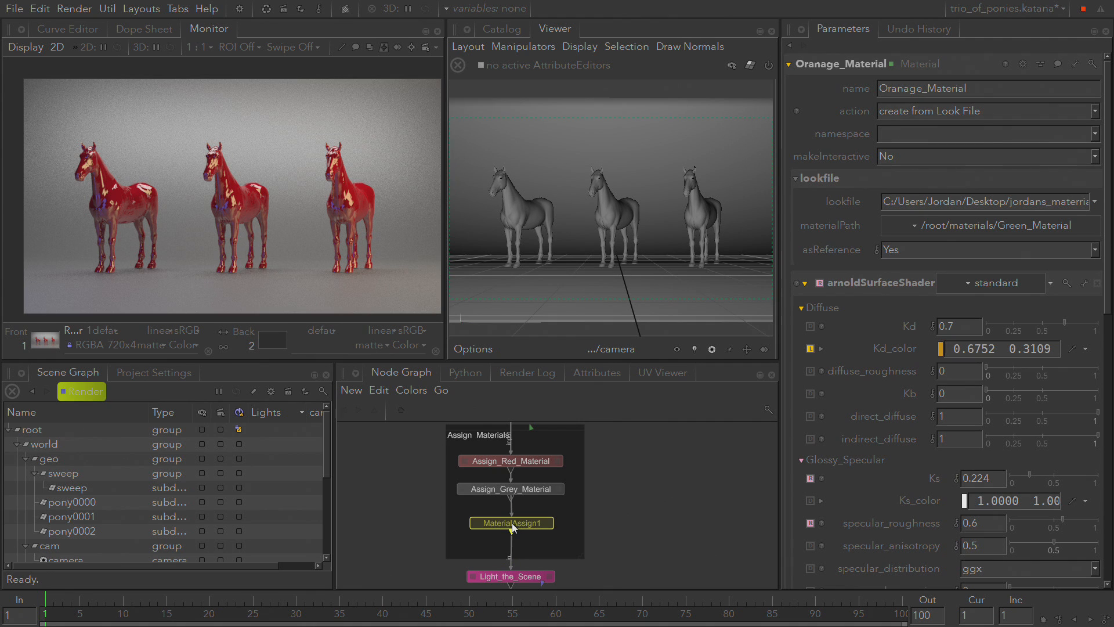
left_click(548, 523)
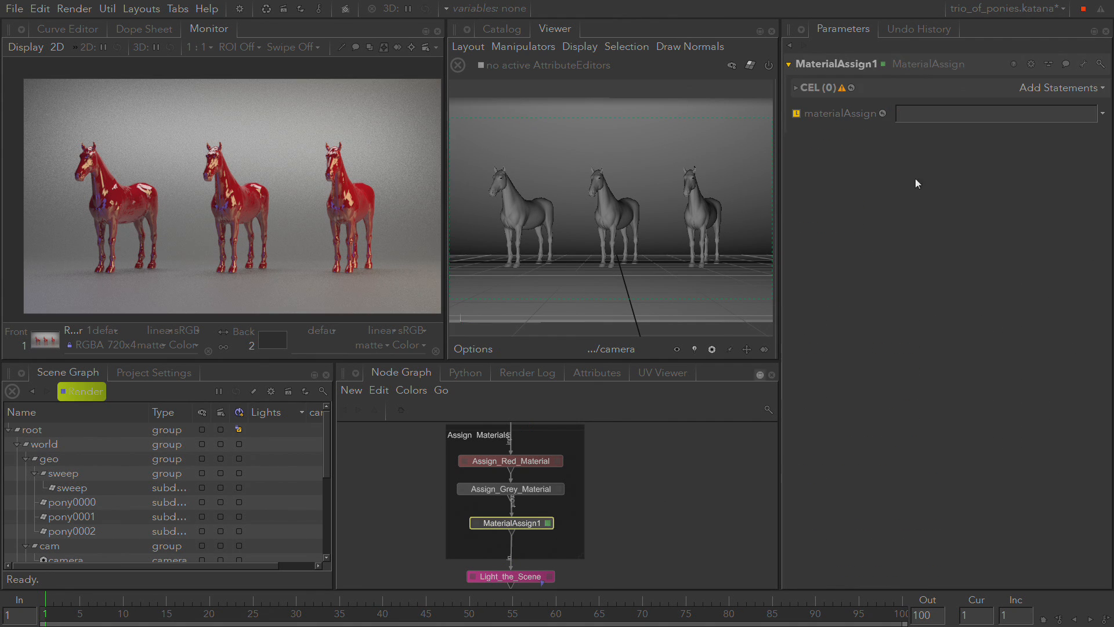
Set MaterialAssign1's materialAssign to Oranage_Material by linking it from that material node in the enlarged node graph
scroll(597, 499, "up", 3)
key("space")
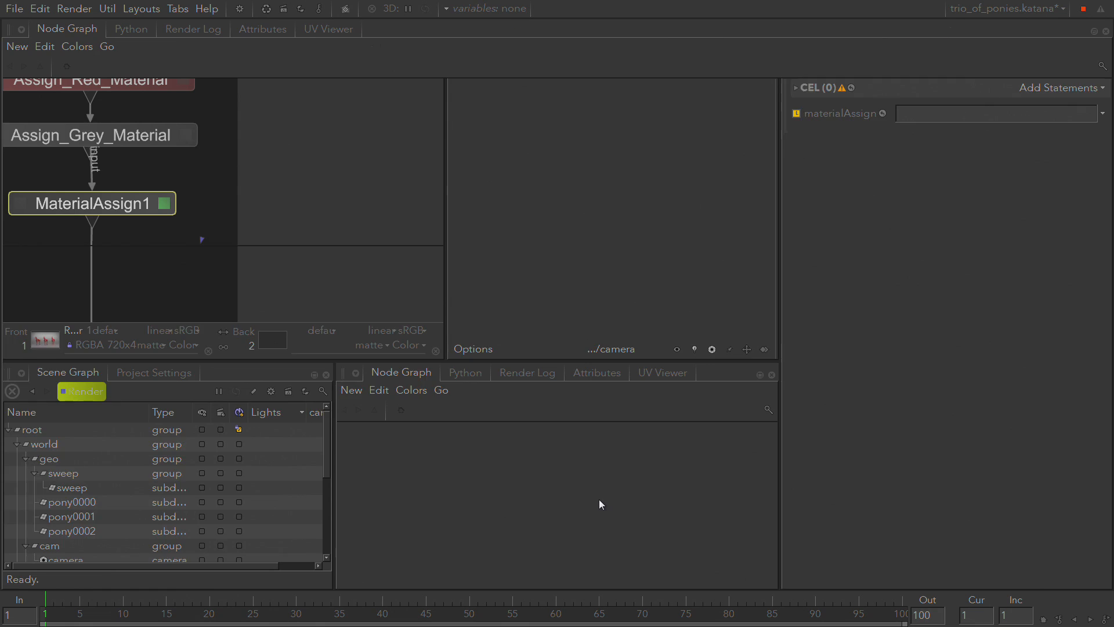
middle_click_drag(437, 211, 889, 488)
middle_click_drag(727, 301, 726, 307)
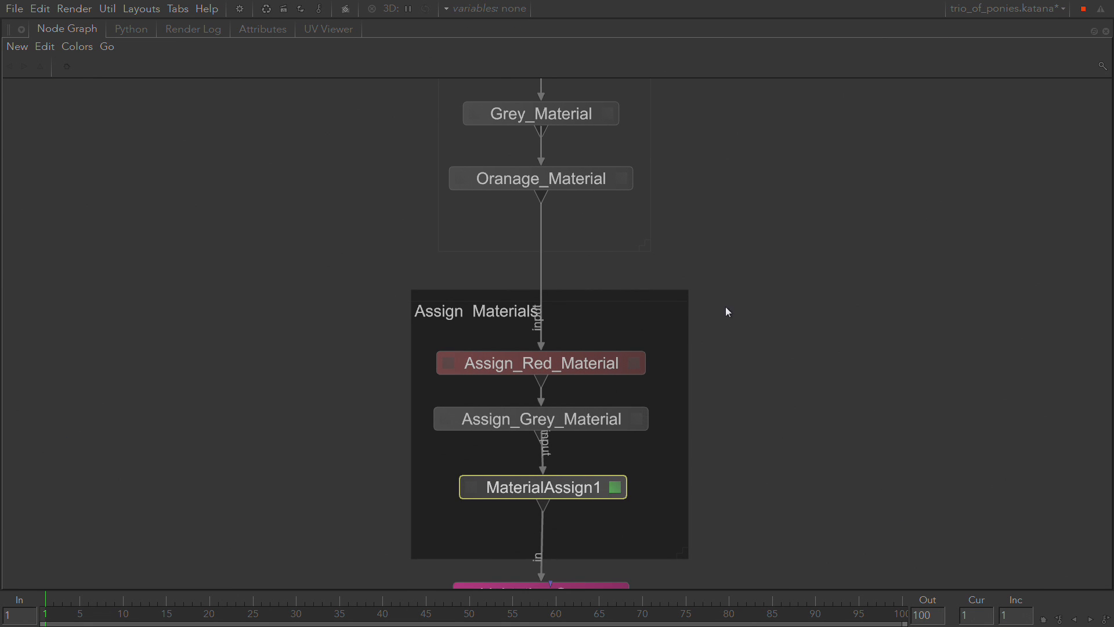
left_click_drag(509, 184, 522, 485)
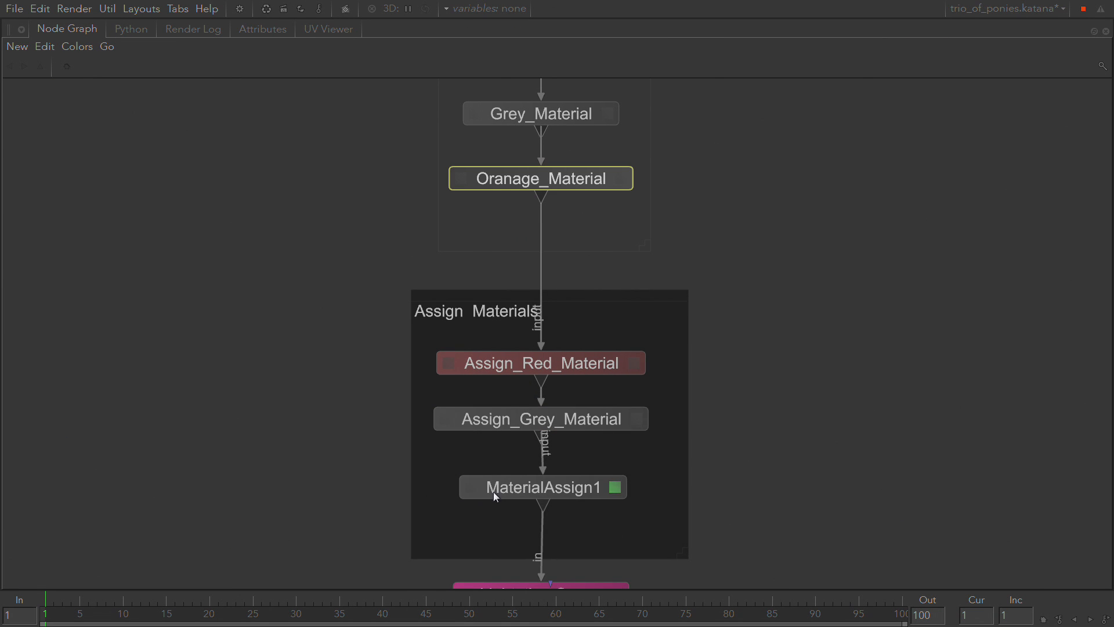
left_click(514, 491)
key("space")
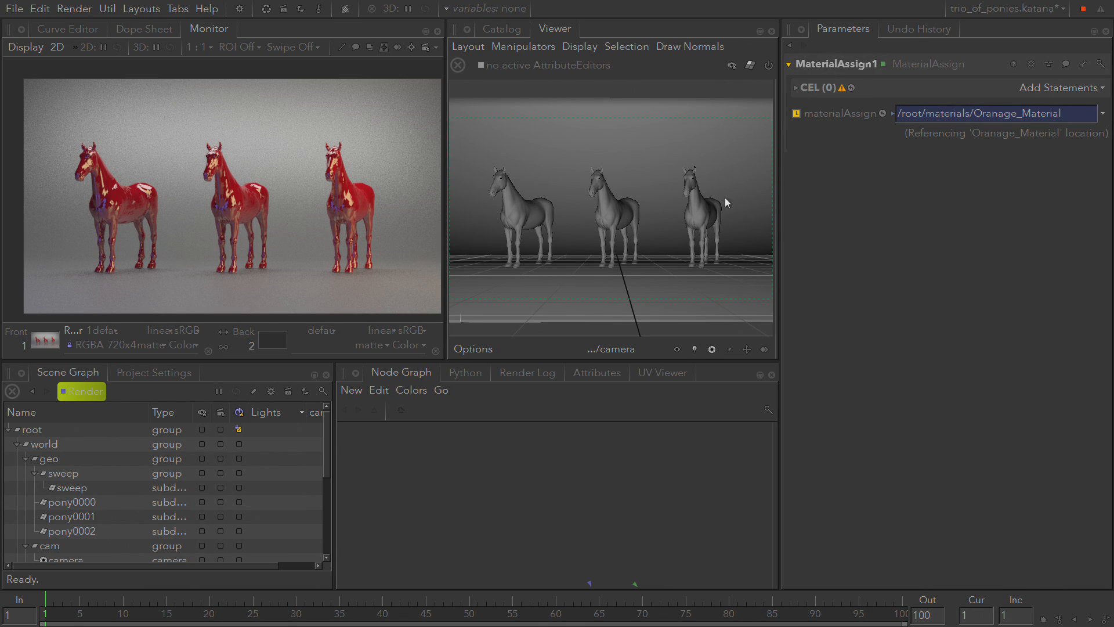
Add /root/world/geo/pony0002 to MaterialAssign1's CEL paths and preview-render the scene from the Render node
left_click(711, 212)
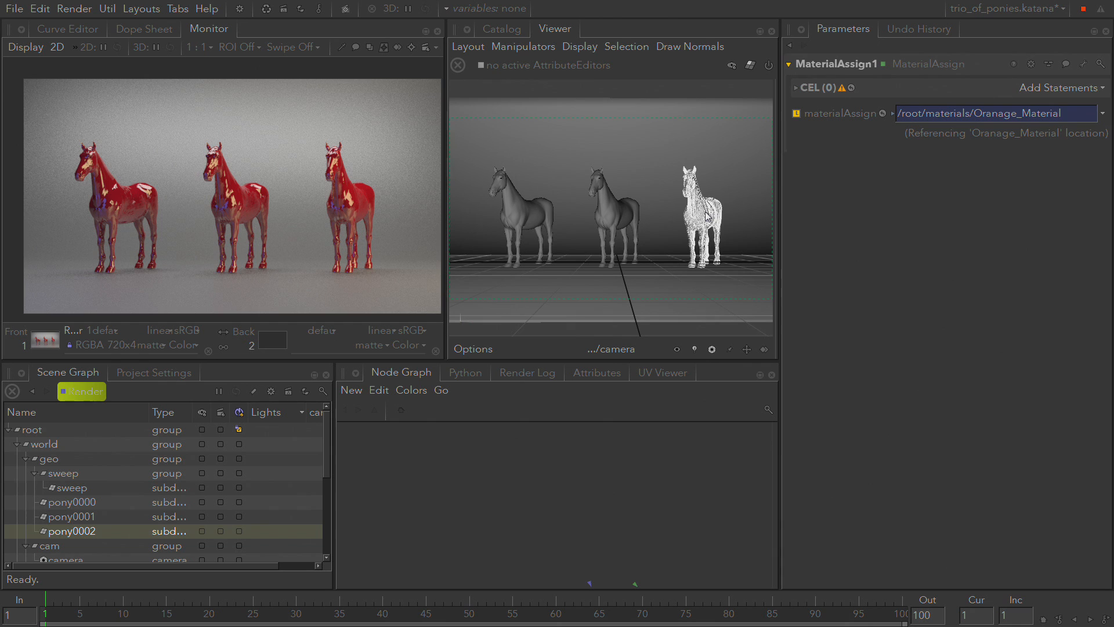
left_click_drag(707, 215, 1021, 103)
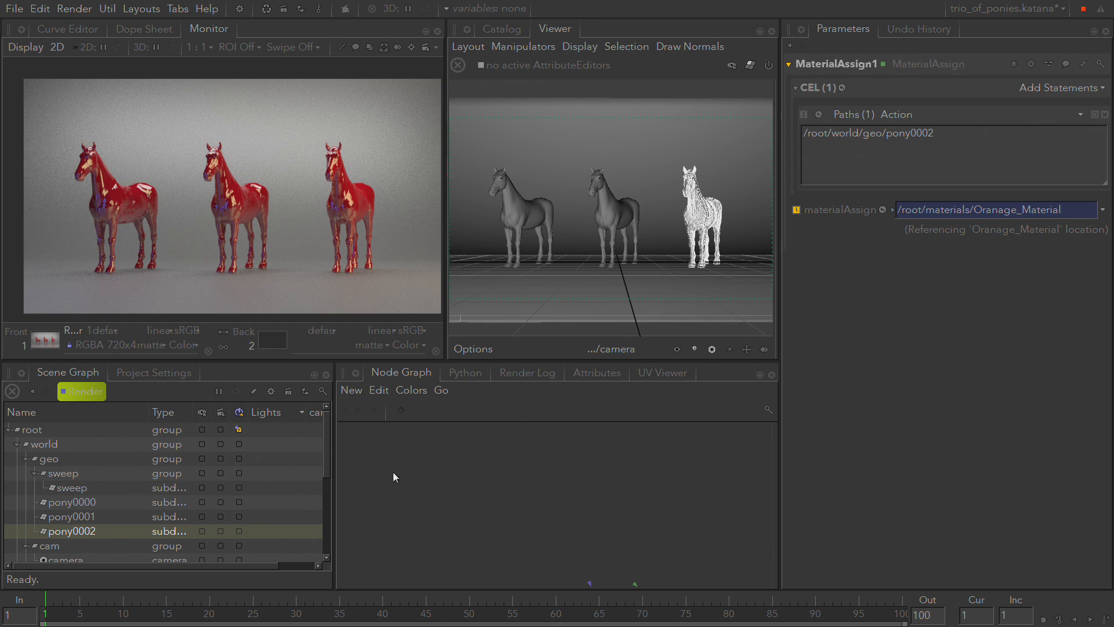
left_click(87, 392)
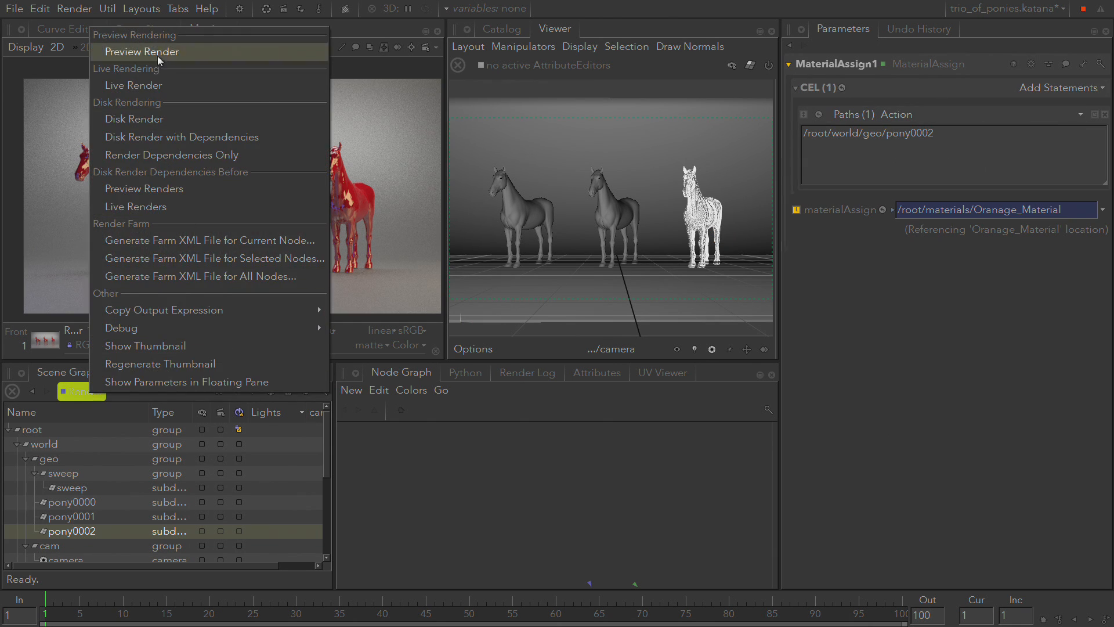
left_click(161, 52)
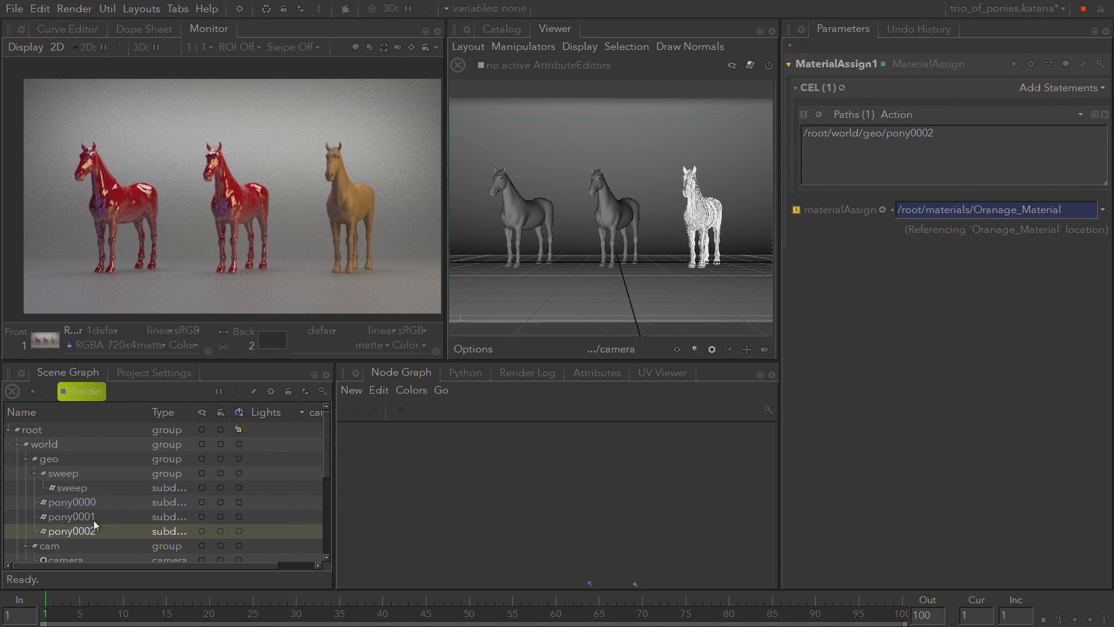
scroll(422, 457, "down", 4)
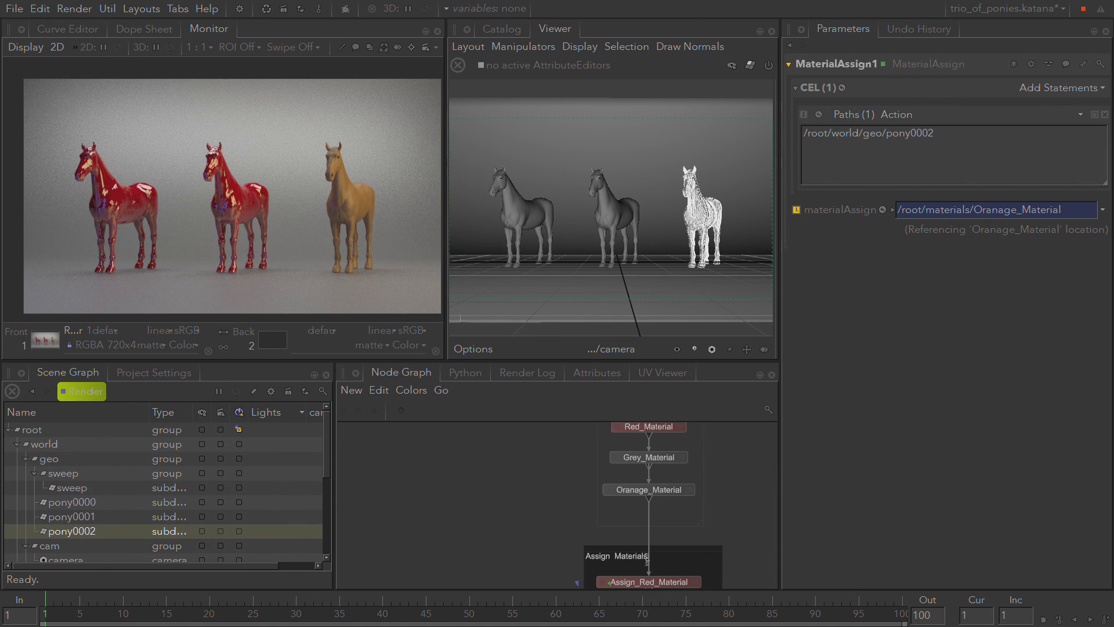
key("f")
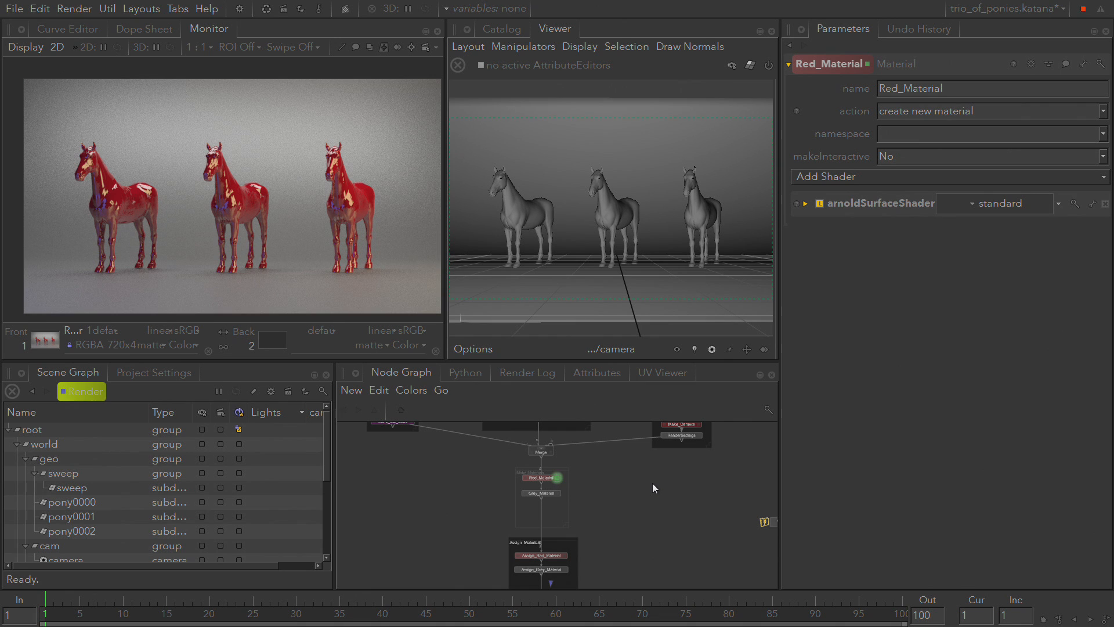
Add an unconnected NetworkMaterial node beside Grey_Material, outside the Make Materials group
middle_click_drag(657, 486, 636, 460)
scroll(611, 563, "up", 3)
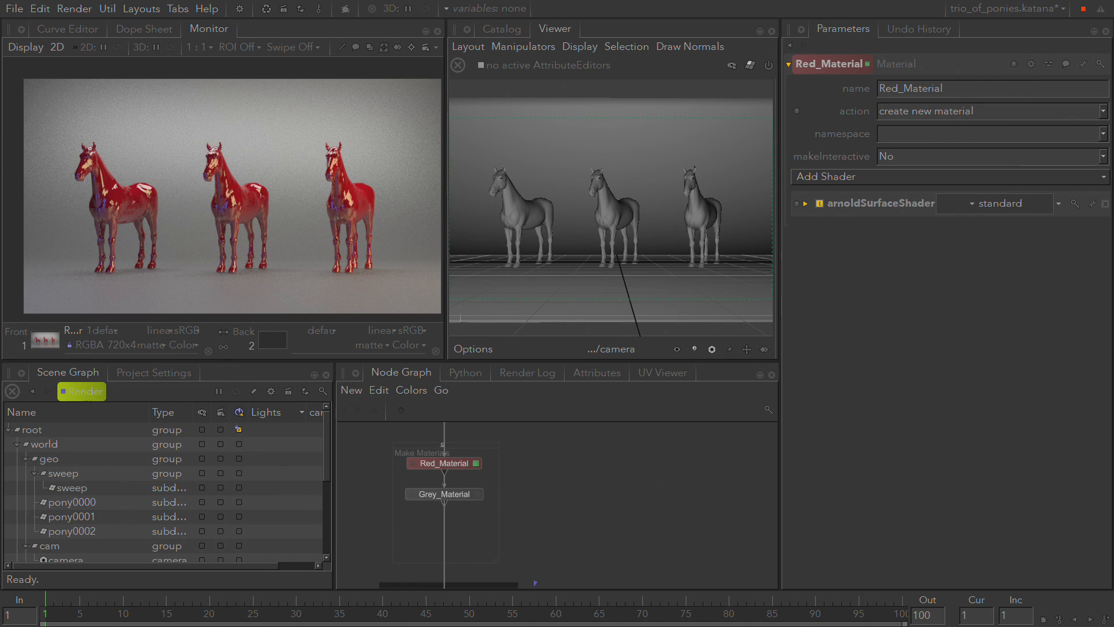
middle_click_drag(638, 515, 637, 510)
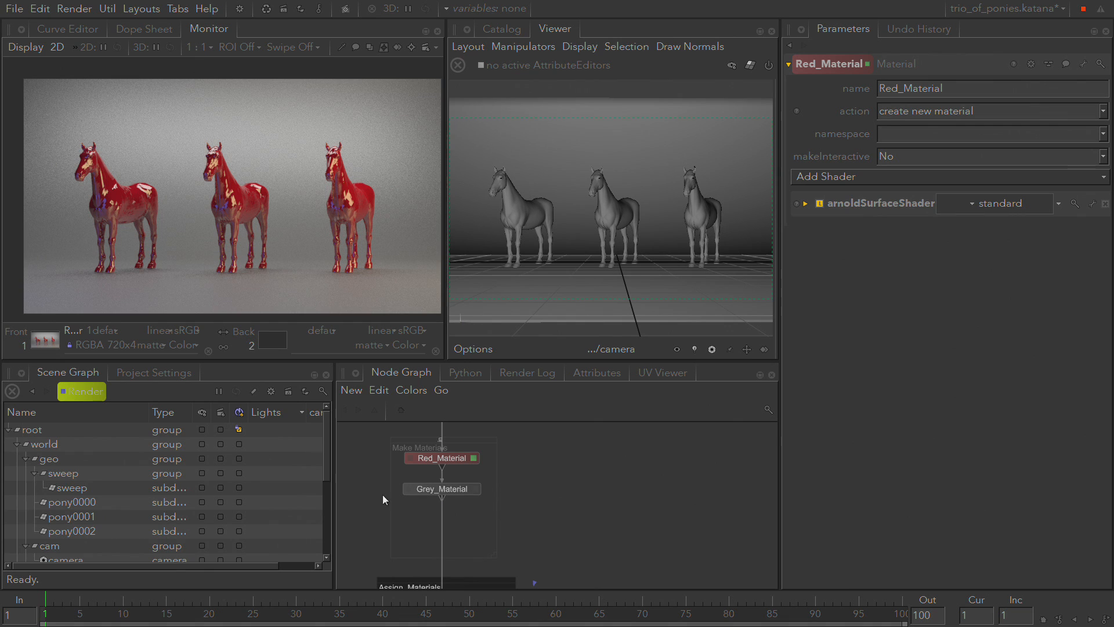
scroll(141, 490, "down", 3)
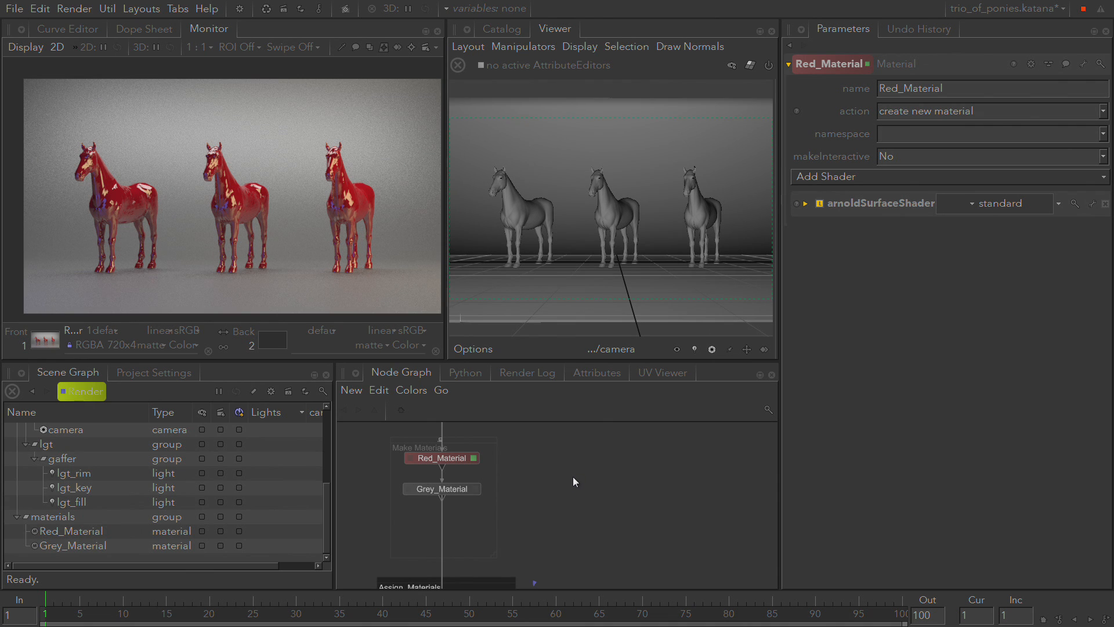
key("Tab")
type("net")
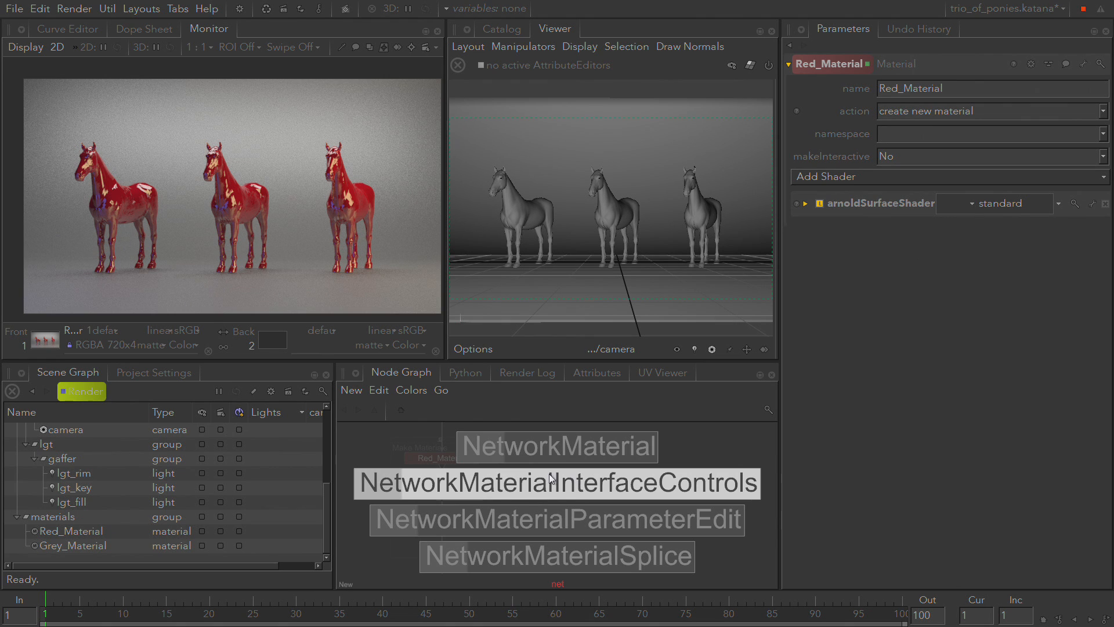
left_click(557, 454)
left_click(566, 489)
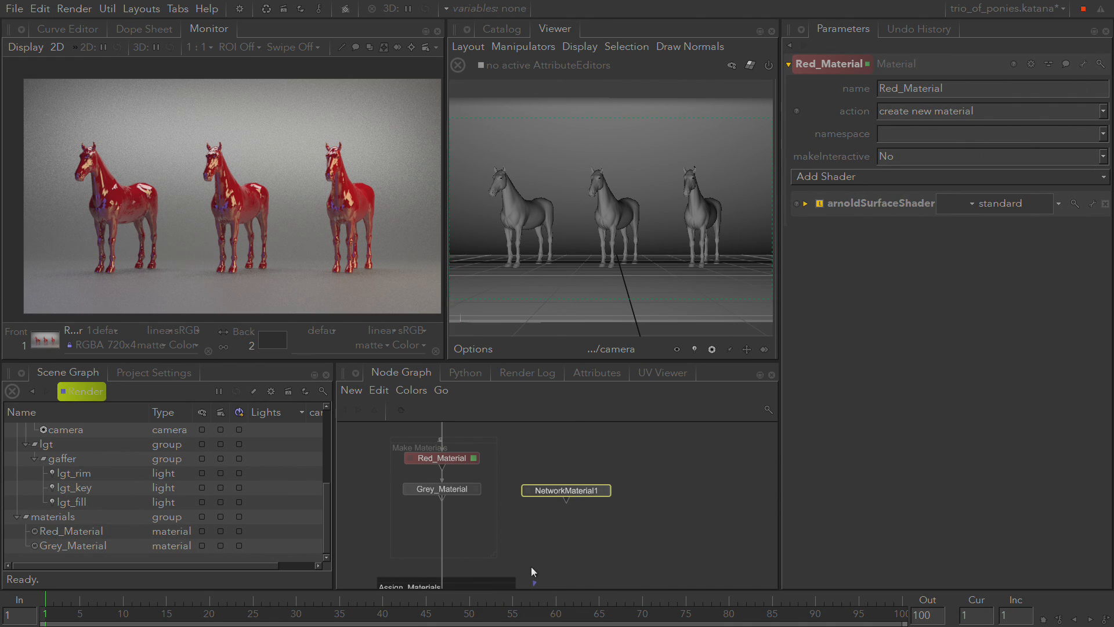
left_click_drag(581, 492, 583, 478)
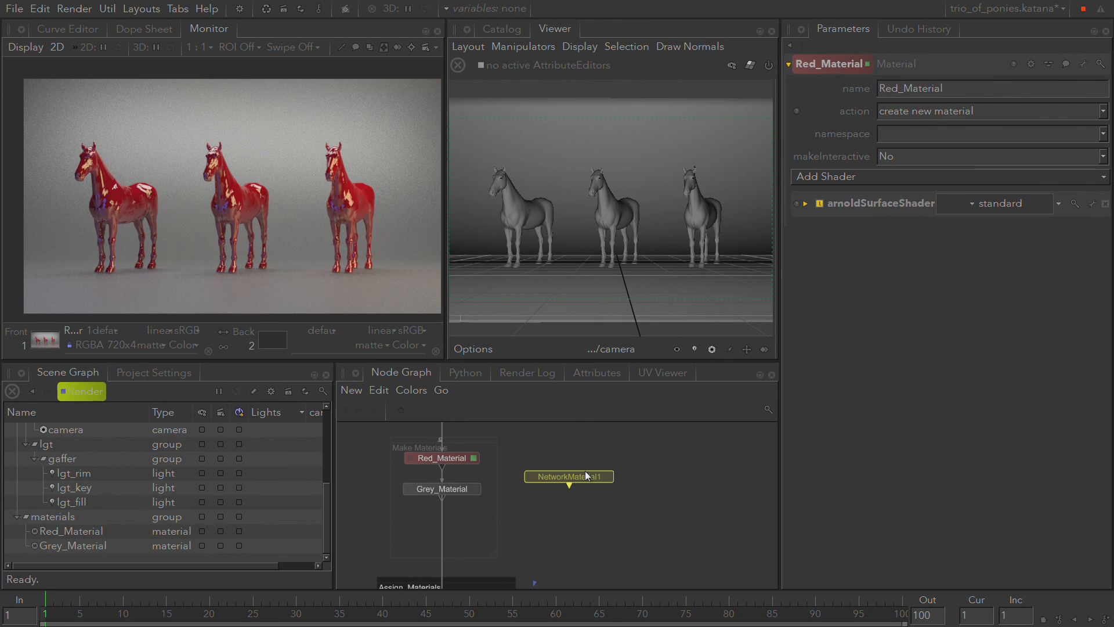
Insert a Merge node below Grey_Material, connect NetworkMaterial1 as its second input, and select NetworkMaterial1 in the scene graph
left_click(568, 535)
key("Tab")
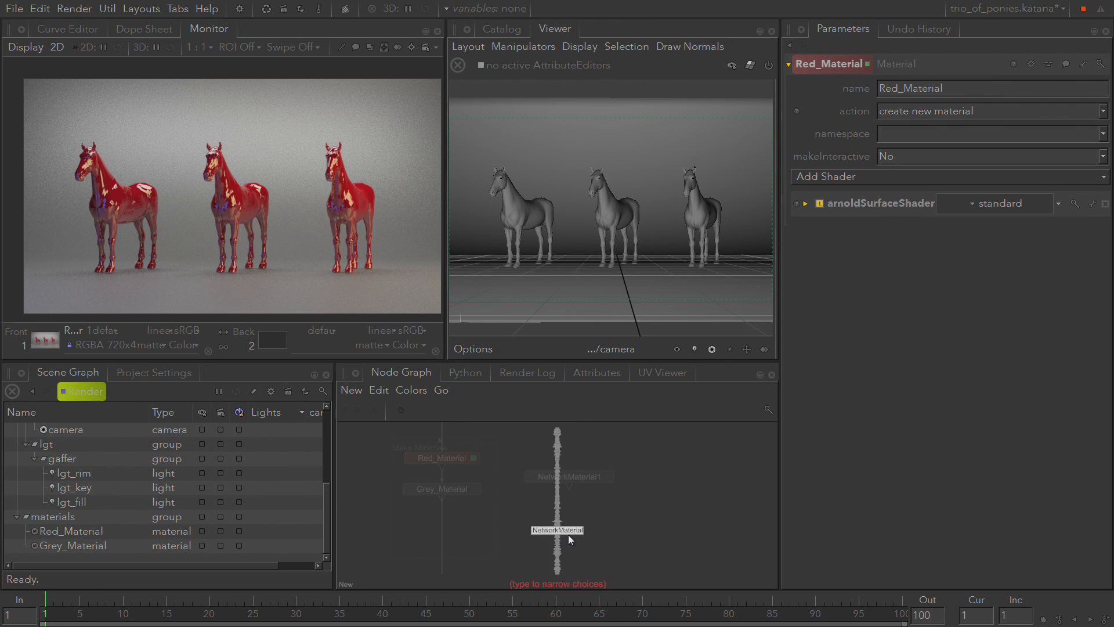
type("mer")
key("Return")
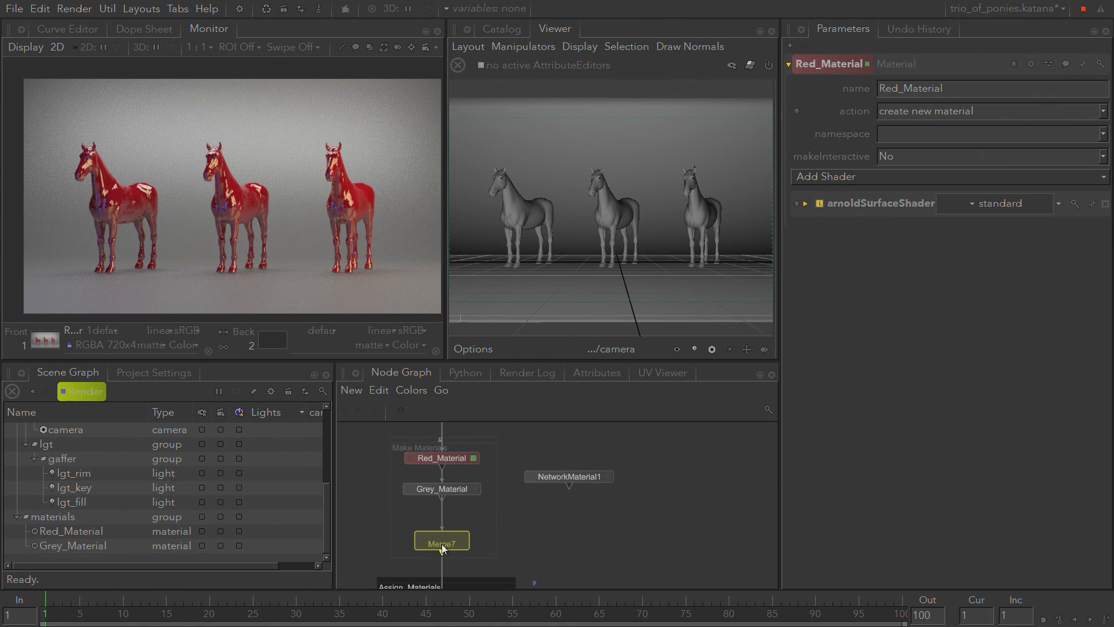
left_click(441, 544)
left_click_drag(570, 488, 453, 539)
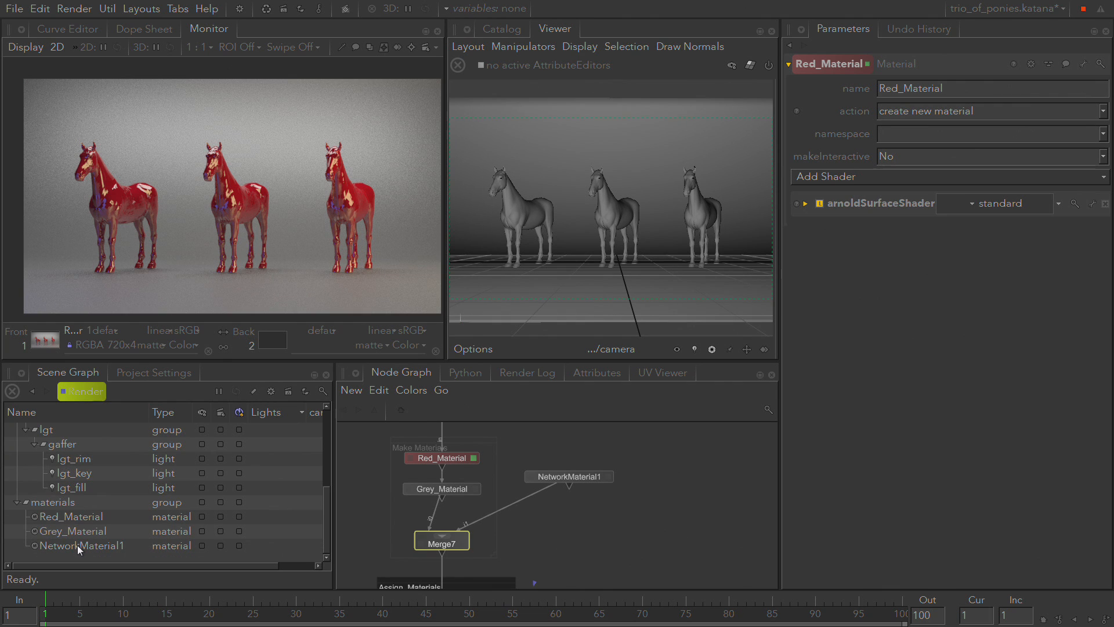
left_click(81, 545)
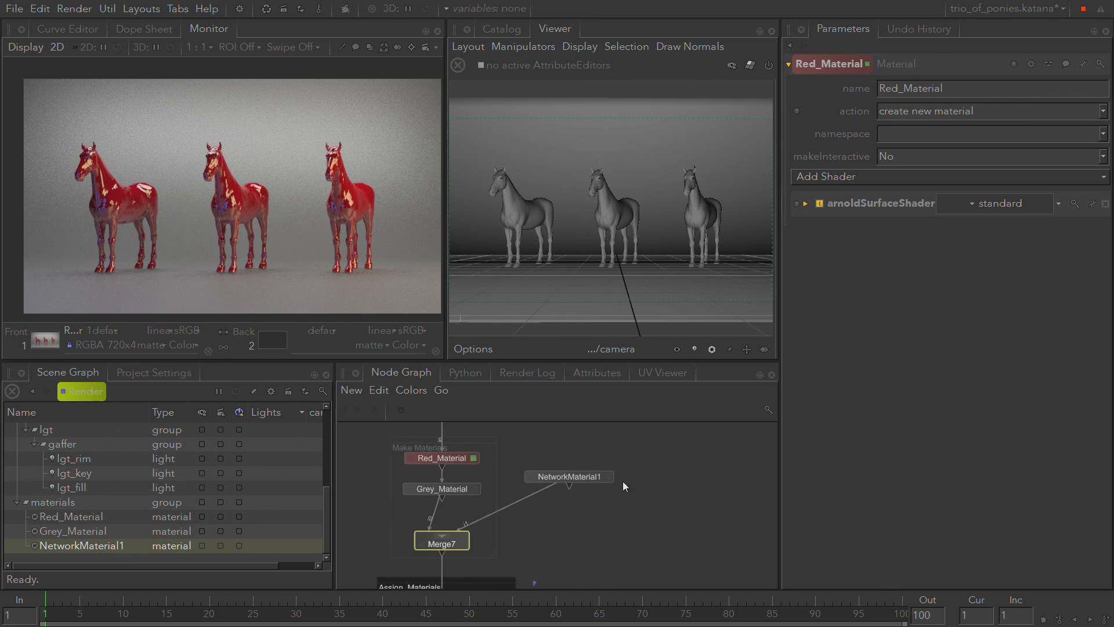
Rename NetworkMaterial1 to my_network_material and move the node slightly away from the Make Materials group
left_click(604, 482)
left_click(608, 477)
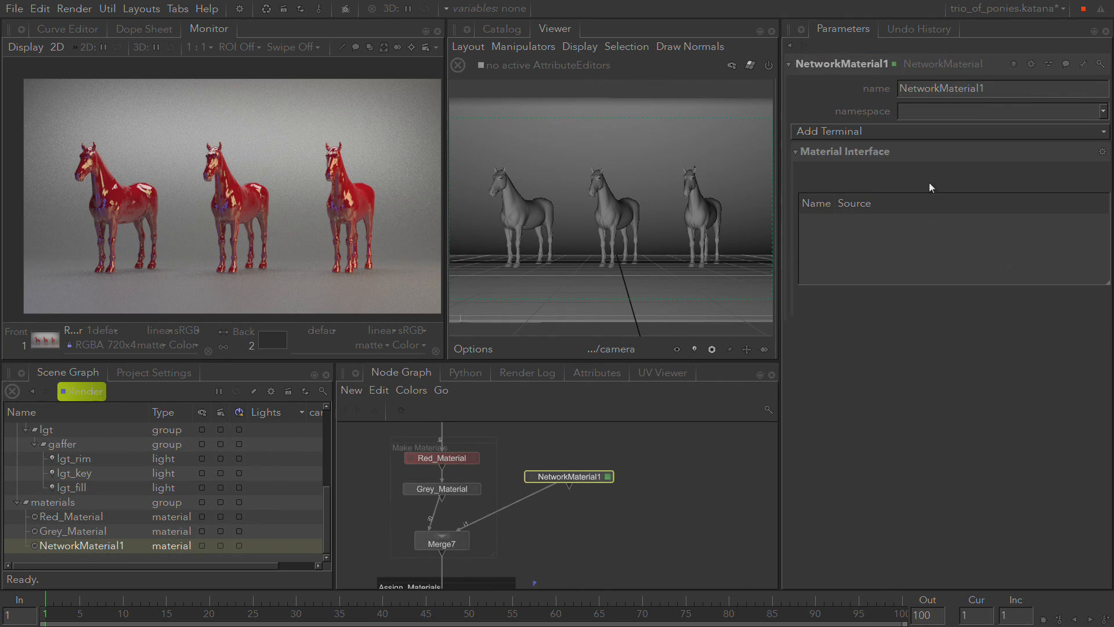
double_click(990, 93)
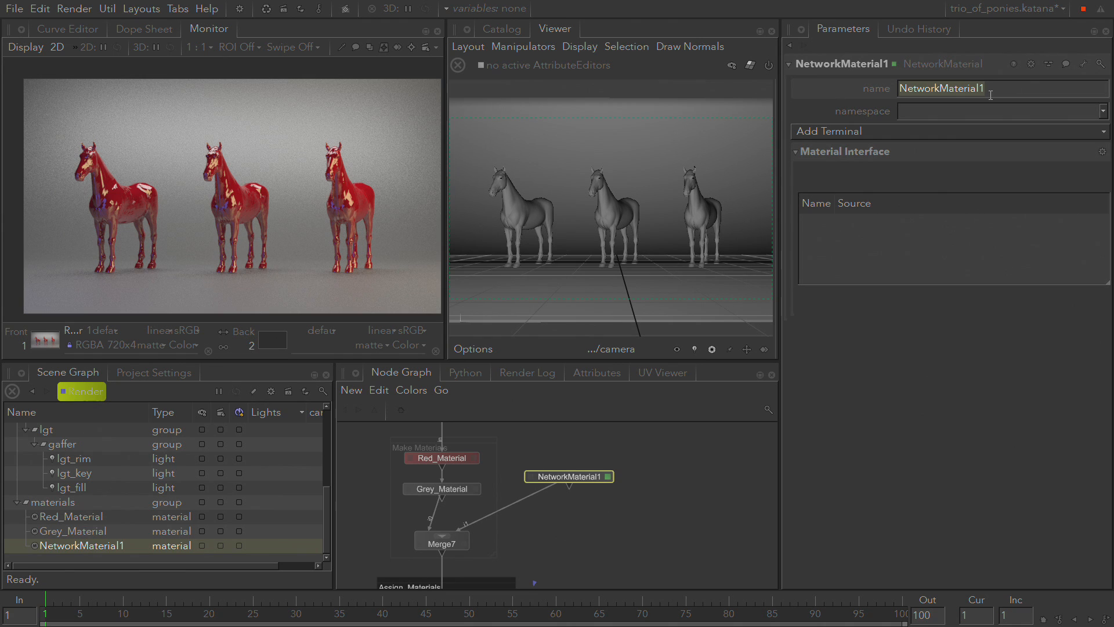
type("my")
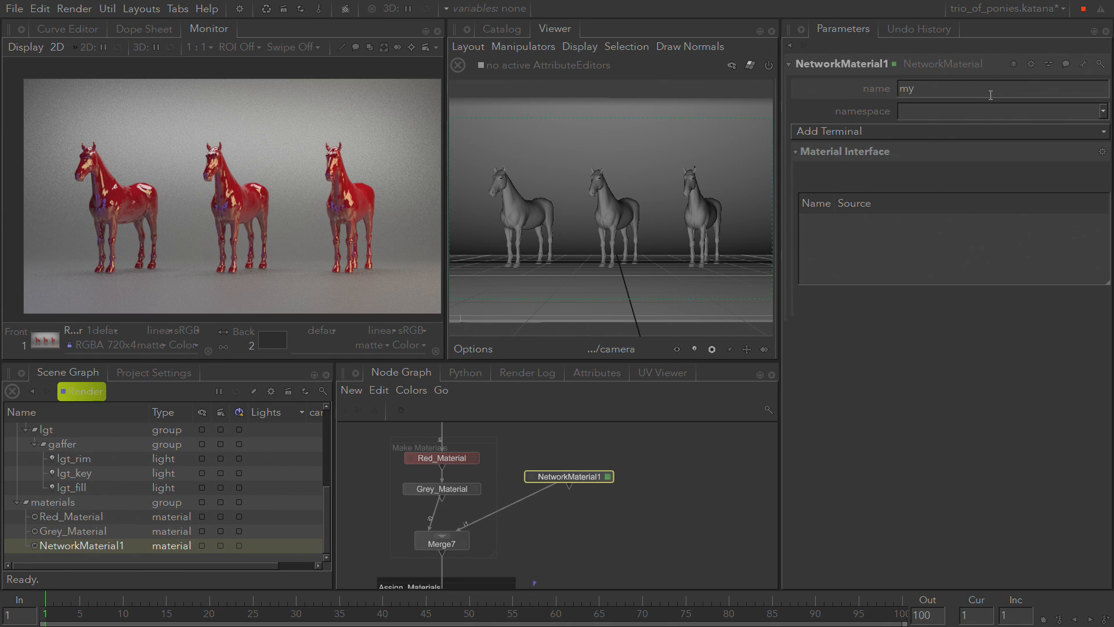
type("_network_maer")
key("BackSpace")
type("terial")
key("Return")
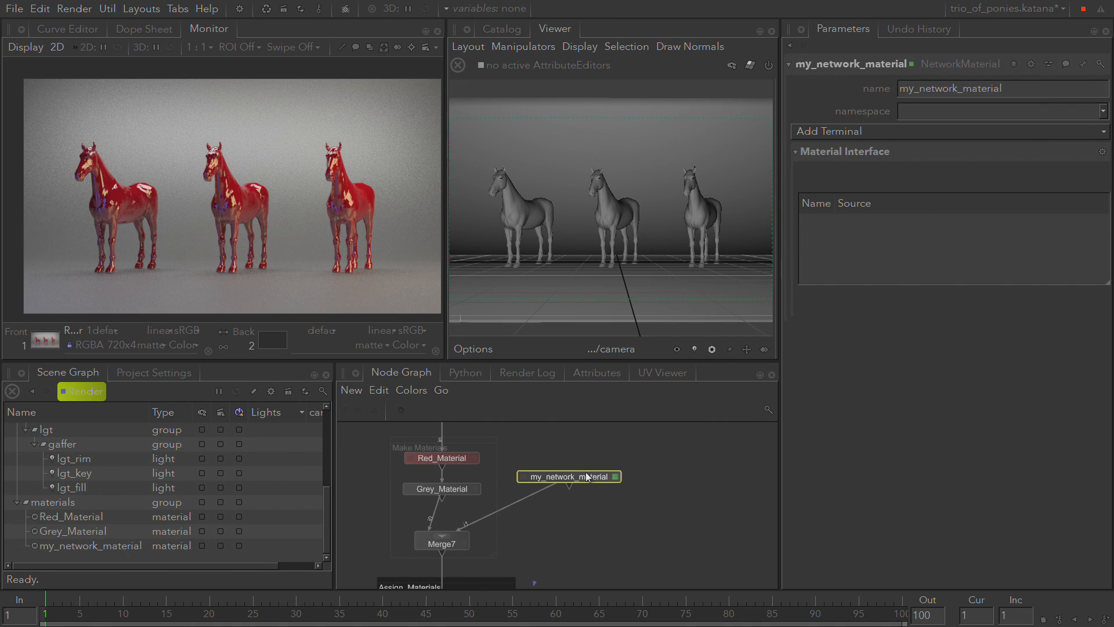
left_click_drag(595, 476, 611, 497)
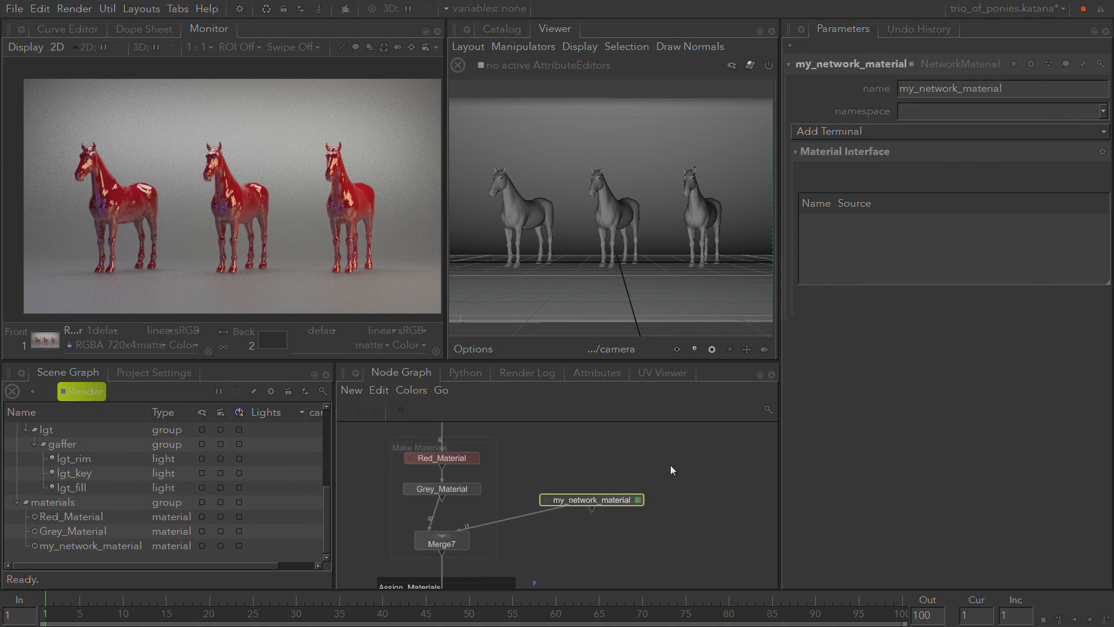
Add Arnold surface, displacement and bump terminals to my_network_material and shift the node to leave space above it
left_click(922, 132)
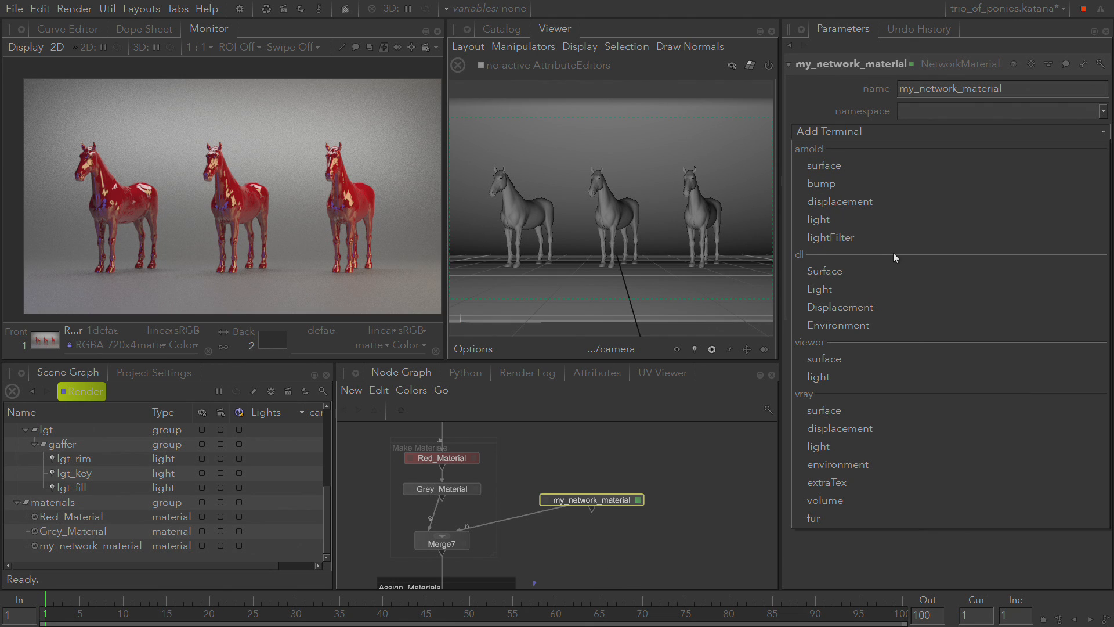
left_click(902, 168)
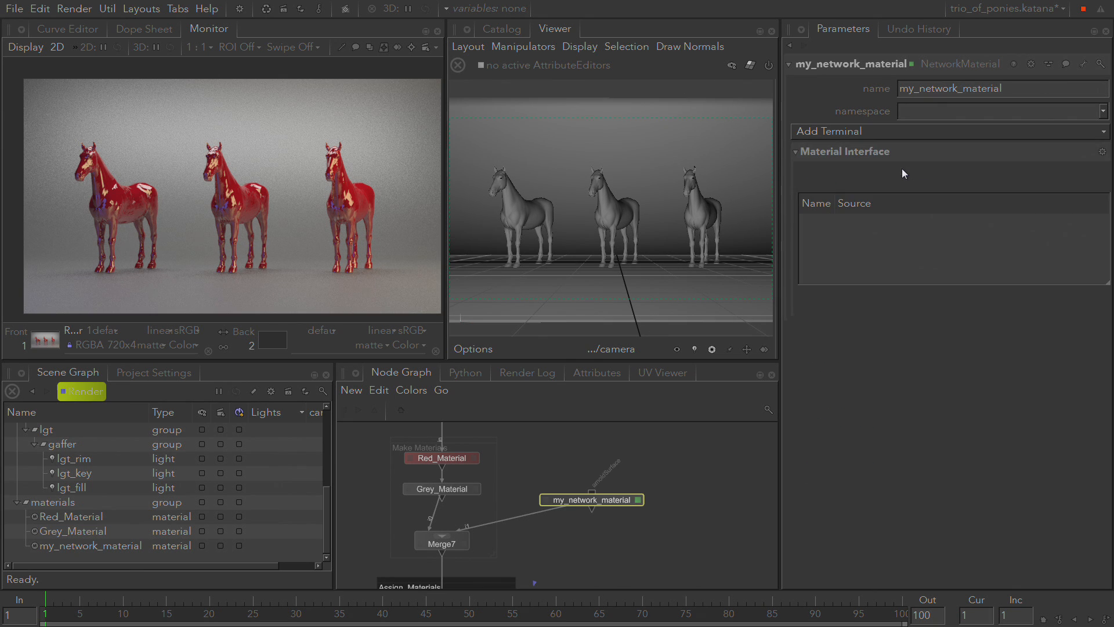
left_click(903, 134)
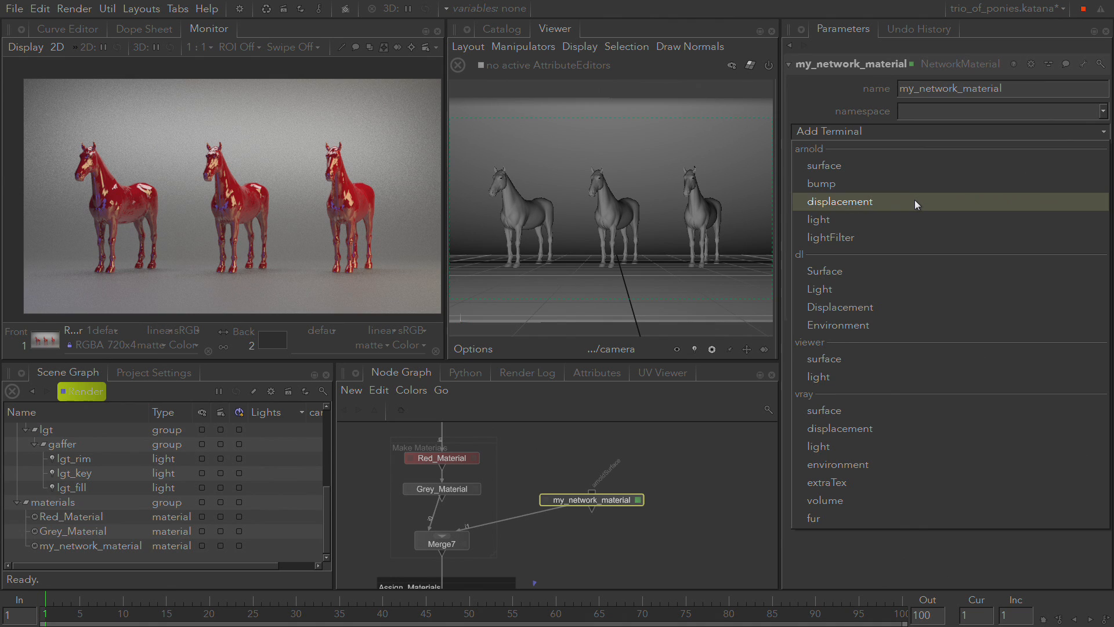
left_click(914, 199)
left_click(924, 131)
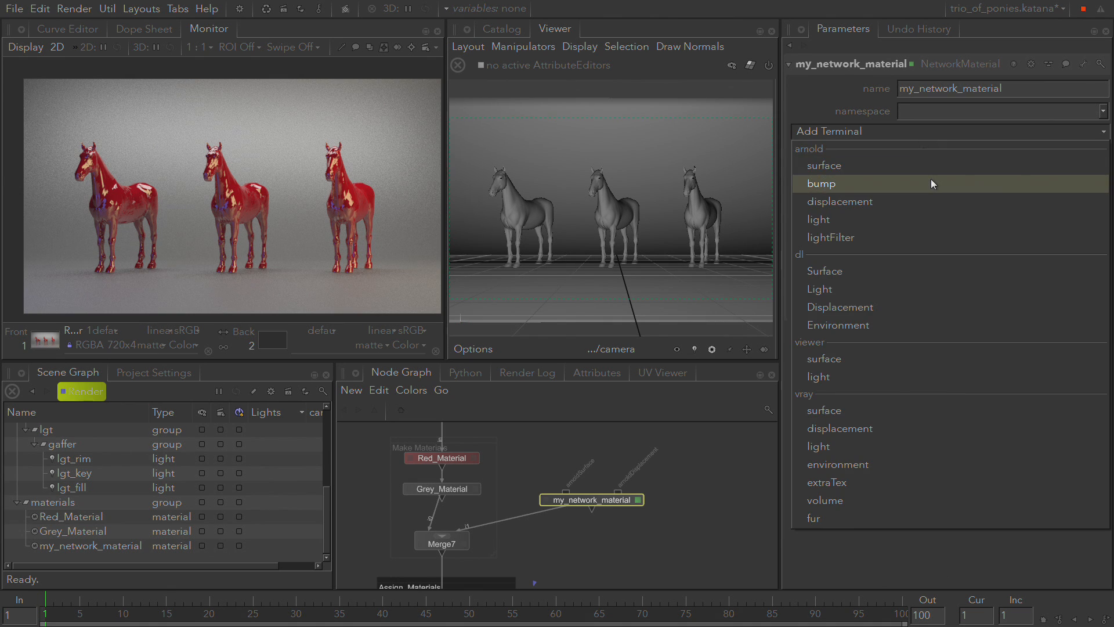
left_click(931, 184)
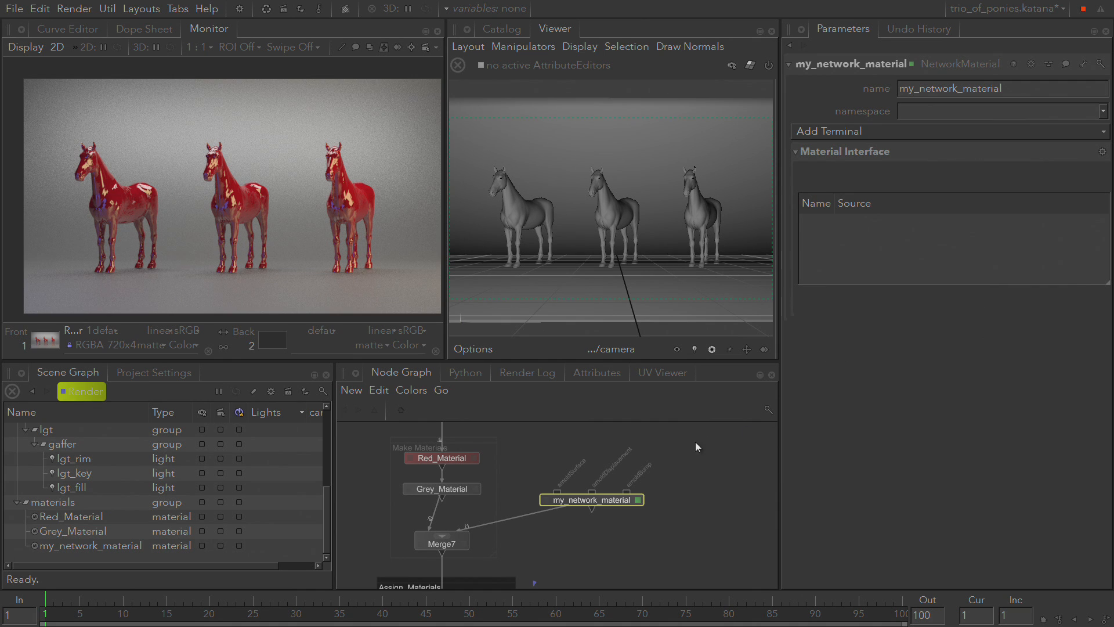
middle_click_drag(681, 452, 687, 491)
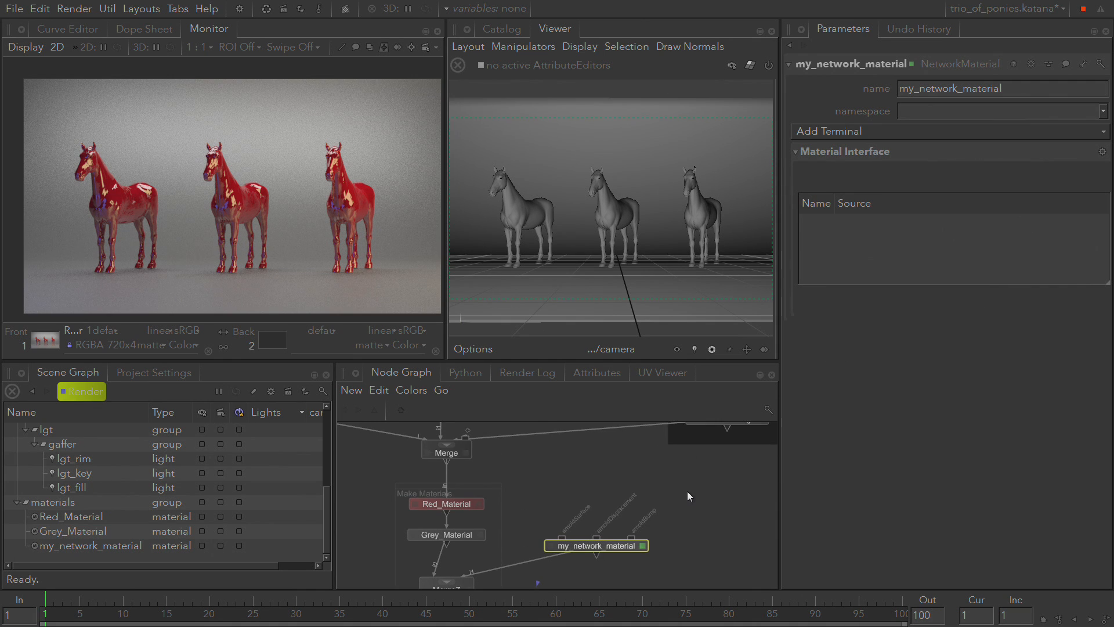
left_click_drag(609, 545, 625, 553)
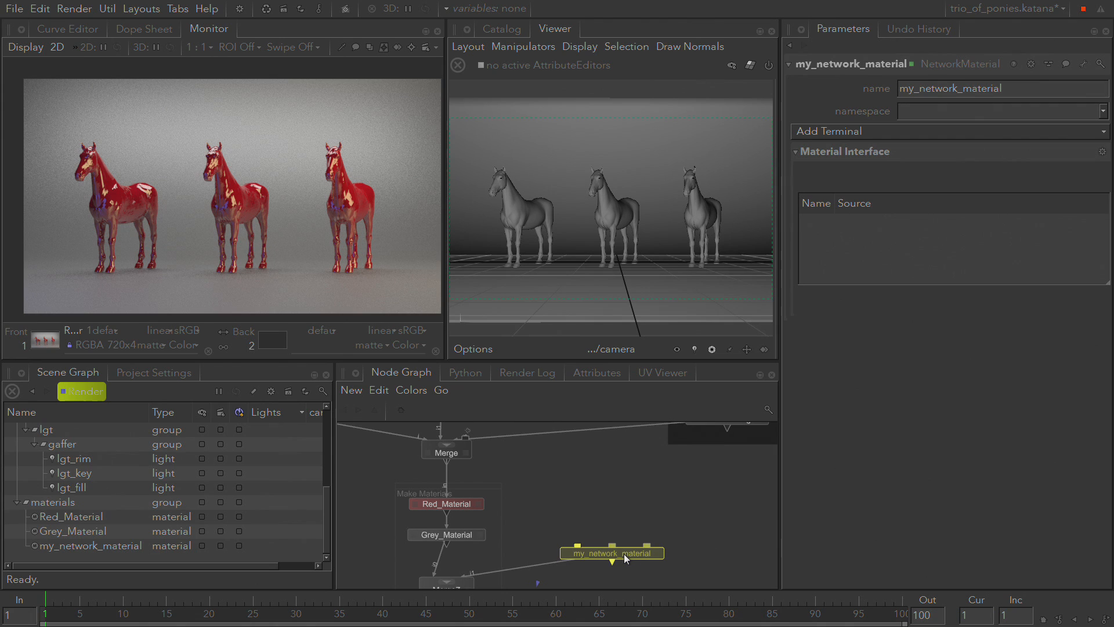
Add an ArnoldShadingNode and place it above my_network_material
left_click(639, 473)
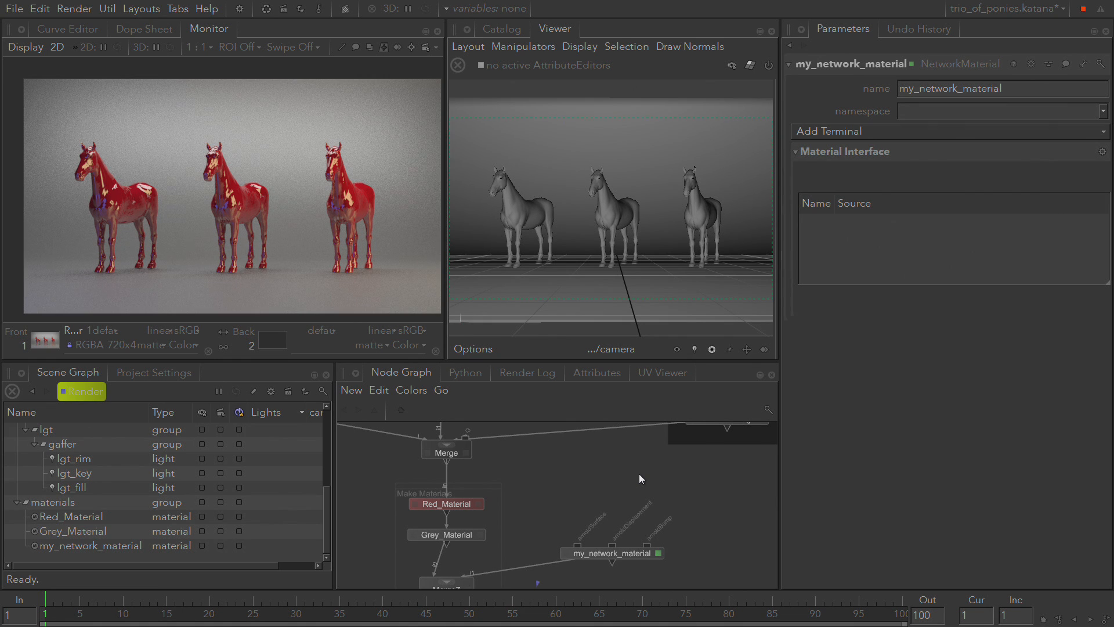
key("Tab")
type("amd")
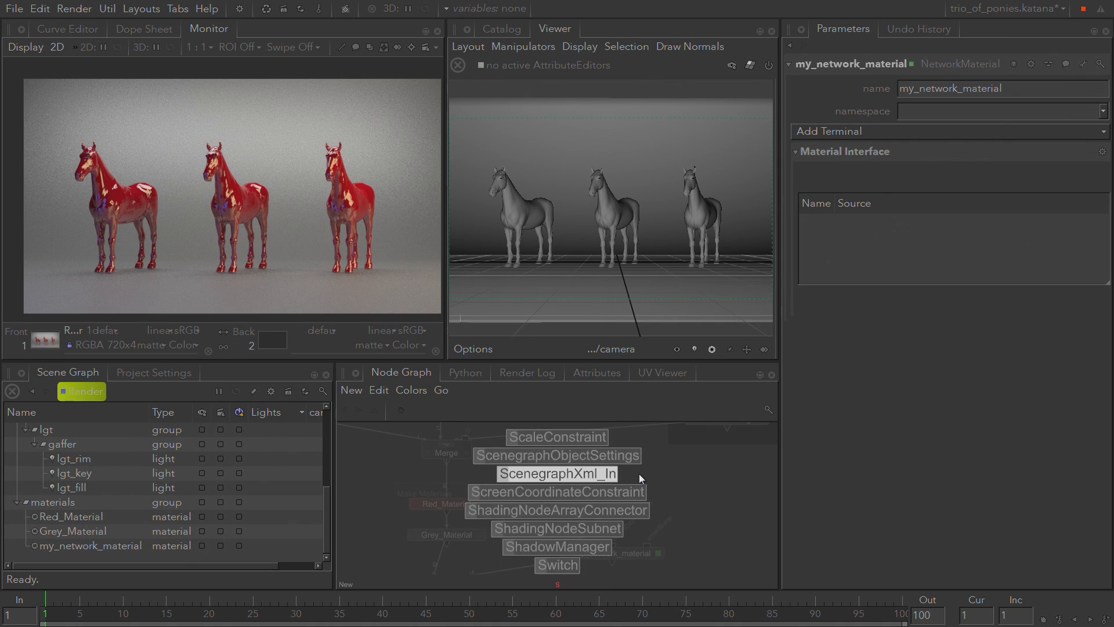
key("BackSpace")
type("d")
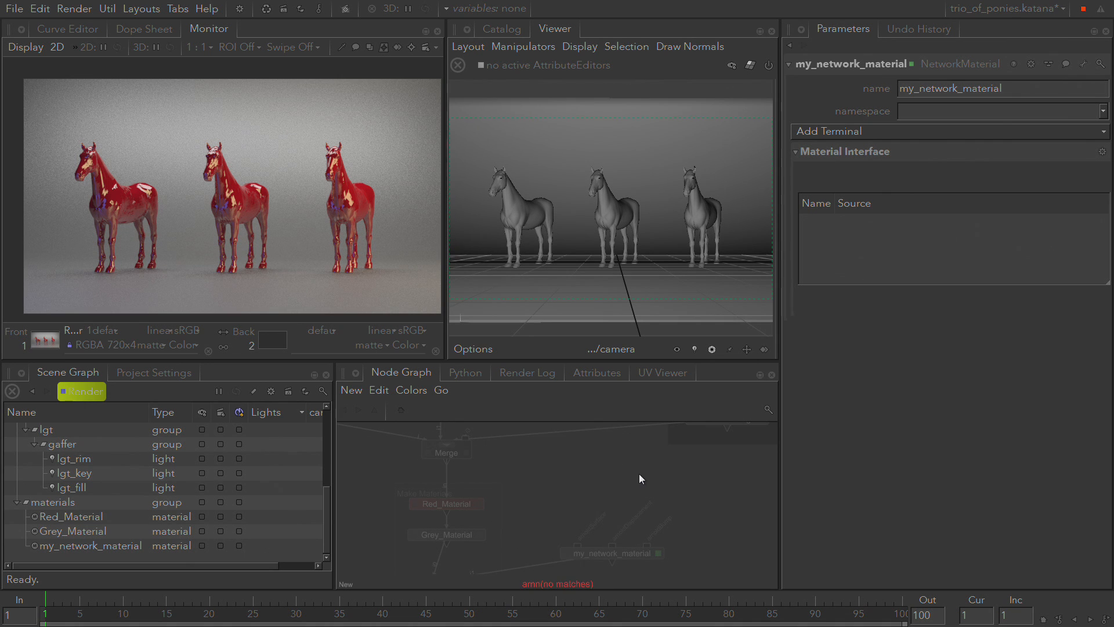
key("BackSpace")
key("BackSpace")
key("BackSpace")
key("BackSpace")
type("ar")
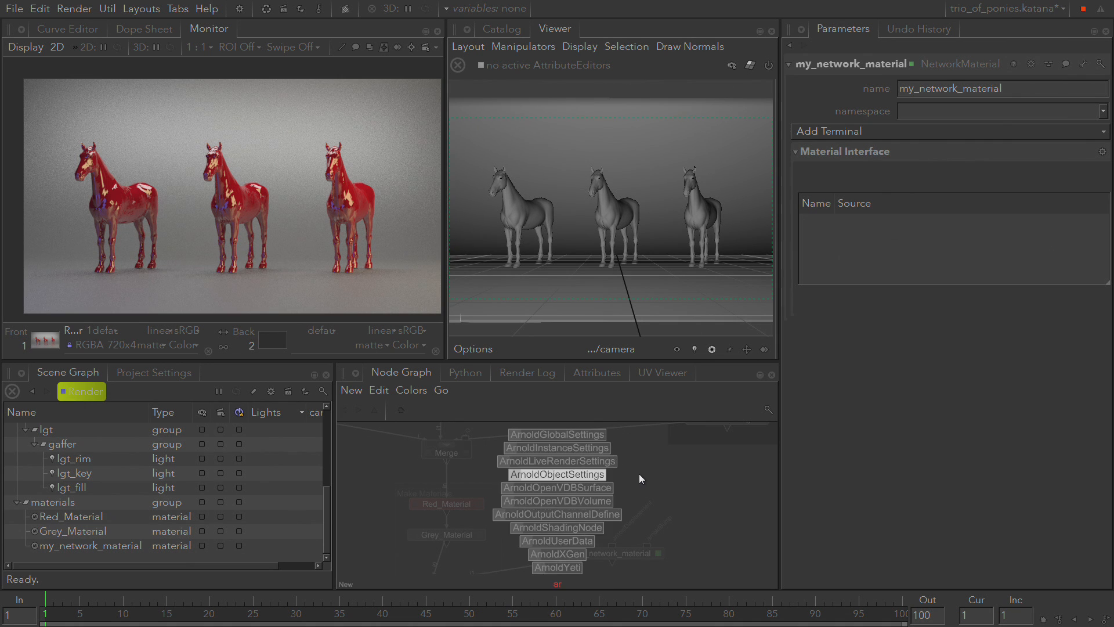
type("nold")
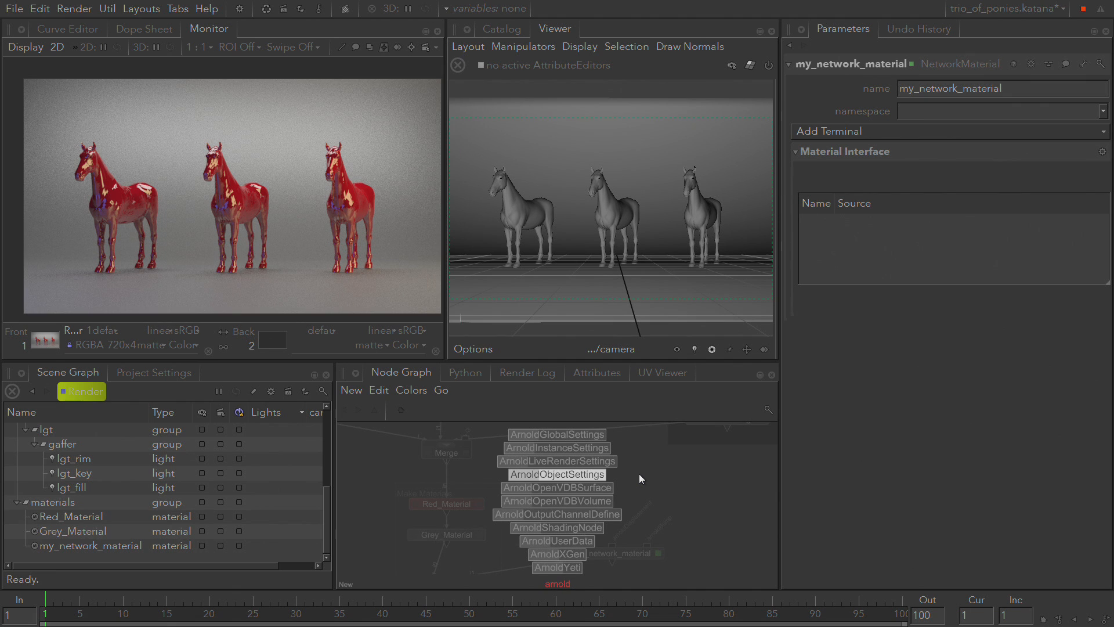
left_click(579, 522)
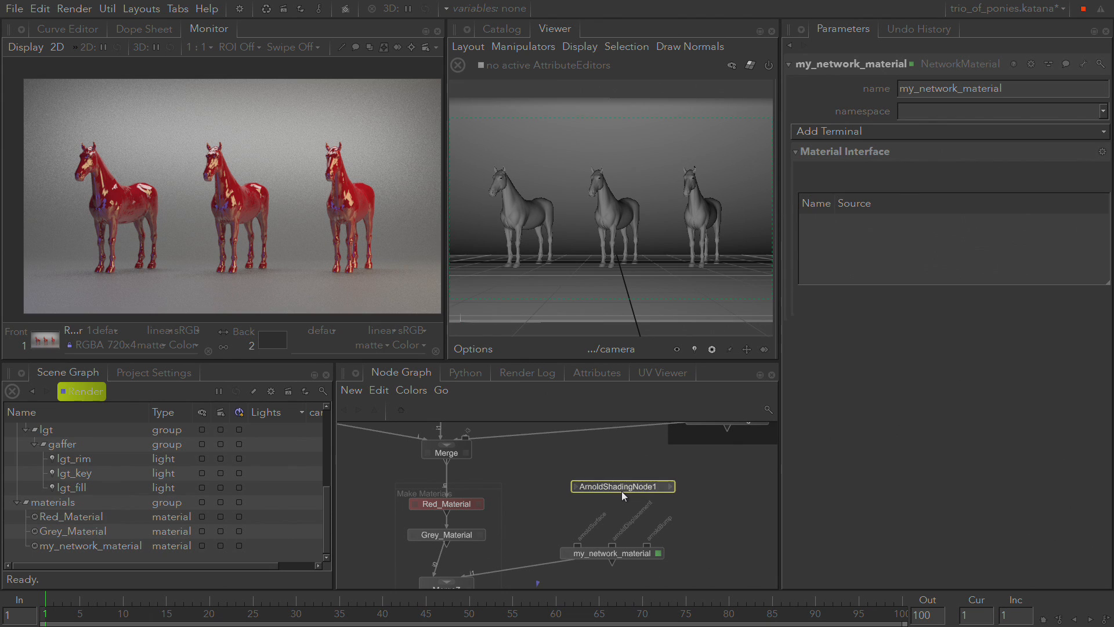
left_click(621, 471)
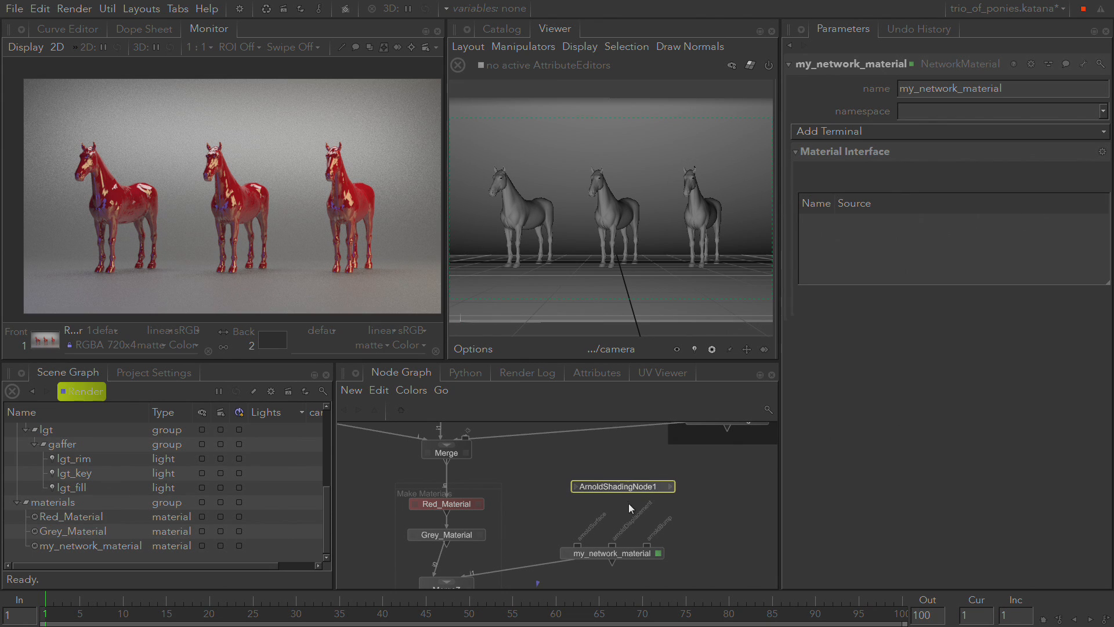
Open ArnoldShadingNode1's parameters, browse the available shaders and set its nodeType to standard
left_click(663, 486)
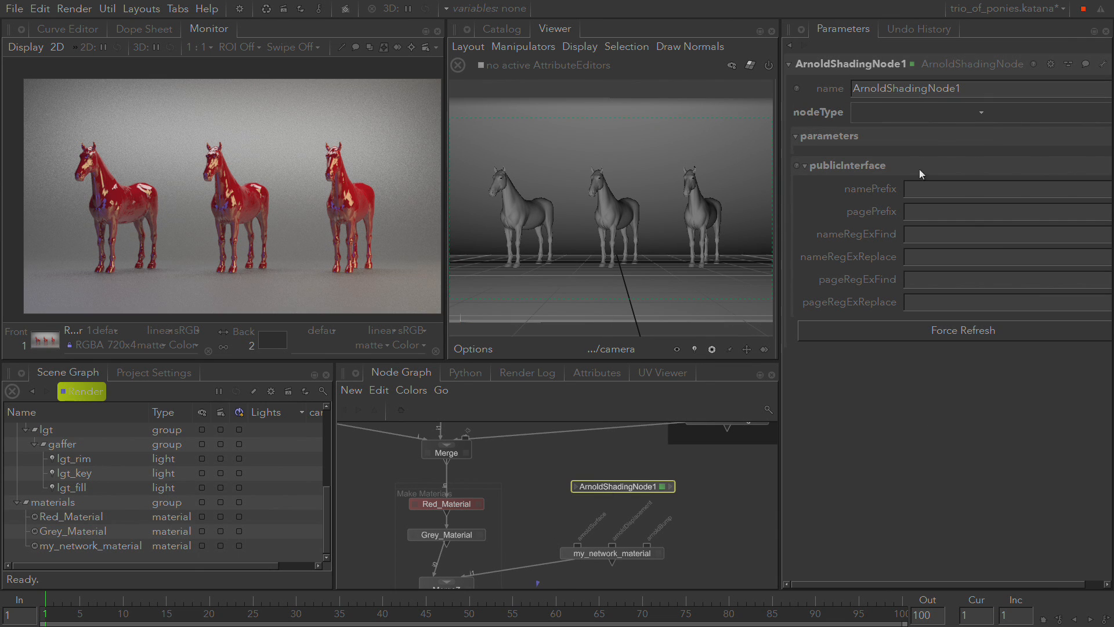
left_click(963, 118)
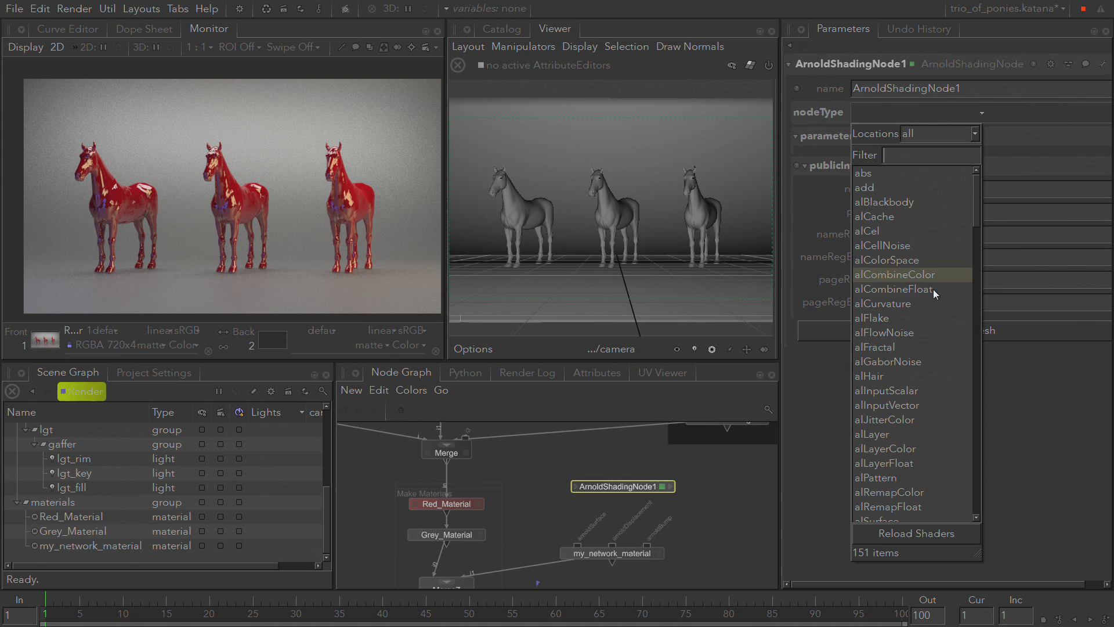
scroll(943, 270, "down", 7)
scroll(934, 267, "down", 20)
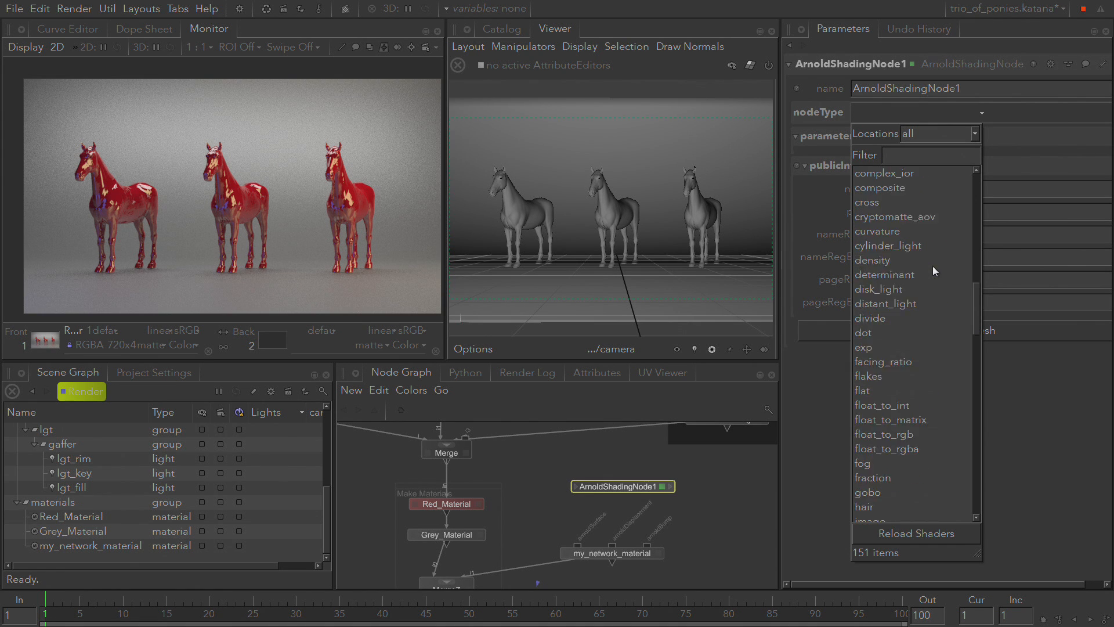
scroll(925, 268, "up", 20)
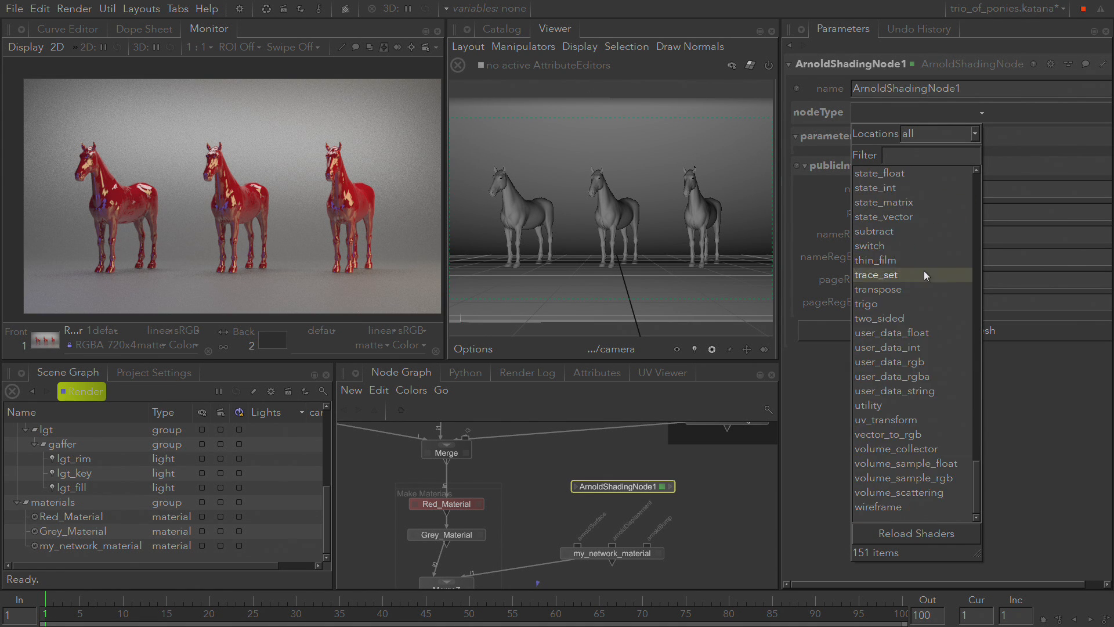
scroll(923, 266, "up", 20)
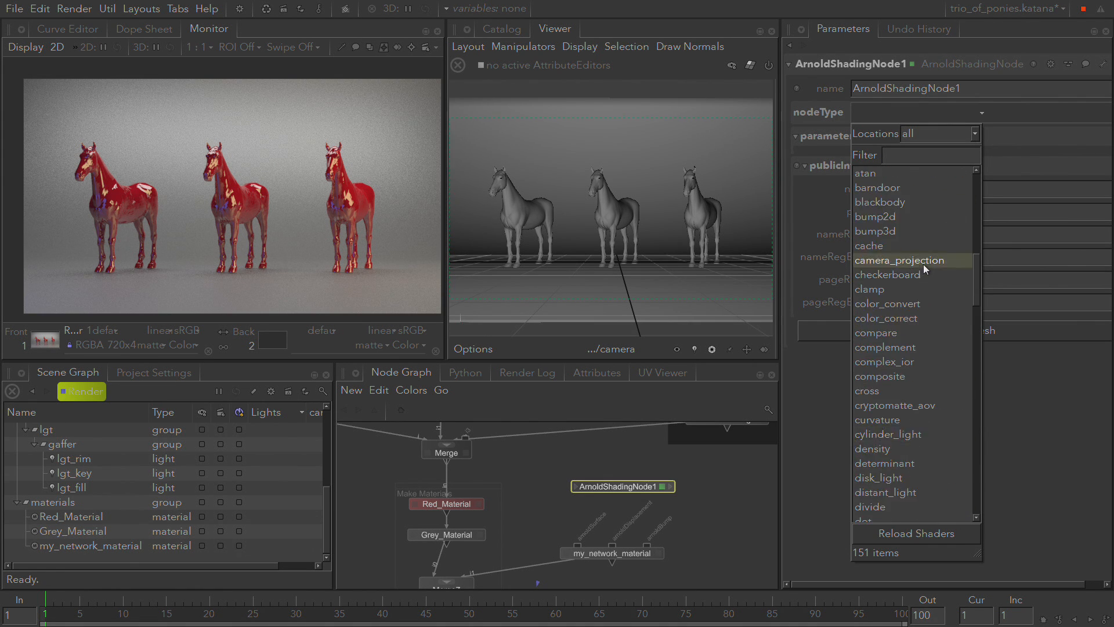
scroll(919, 259, "down", 20)
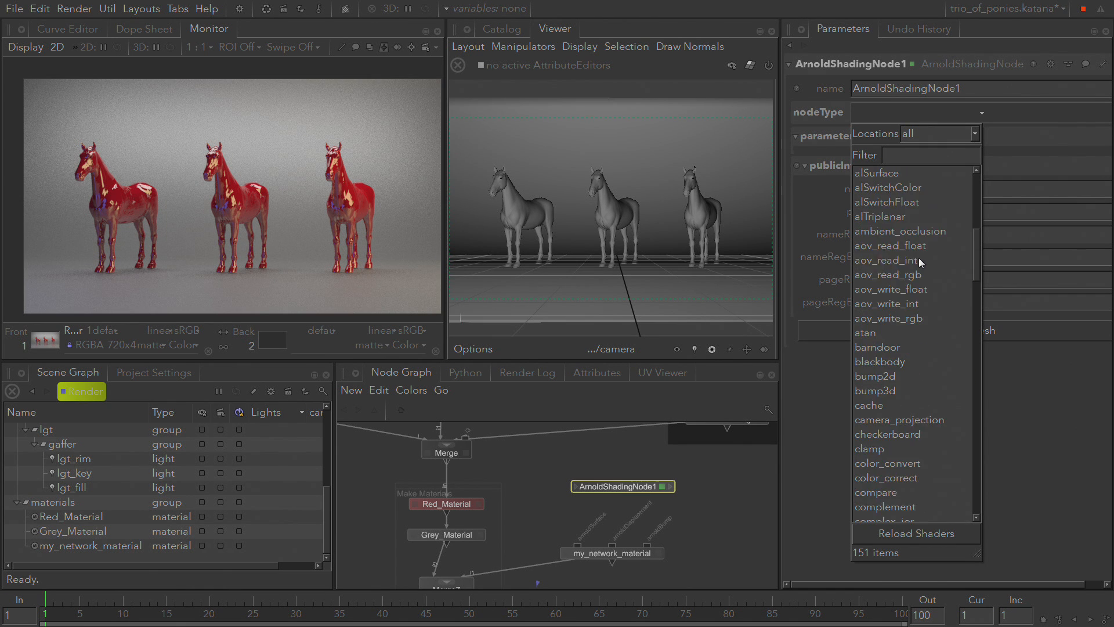
scroll(915, 259, "down", 6)
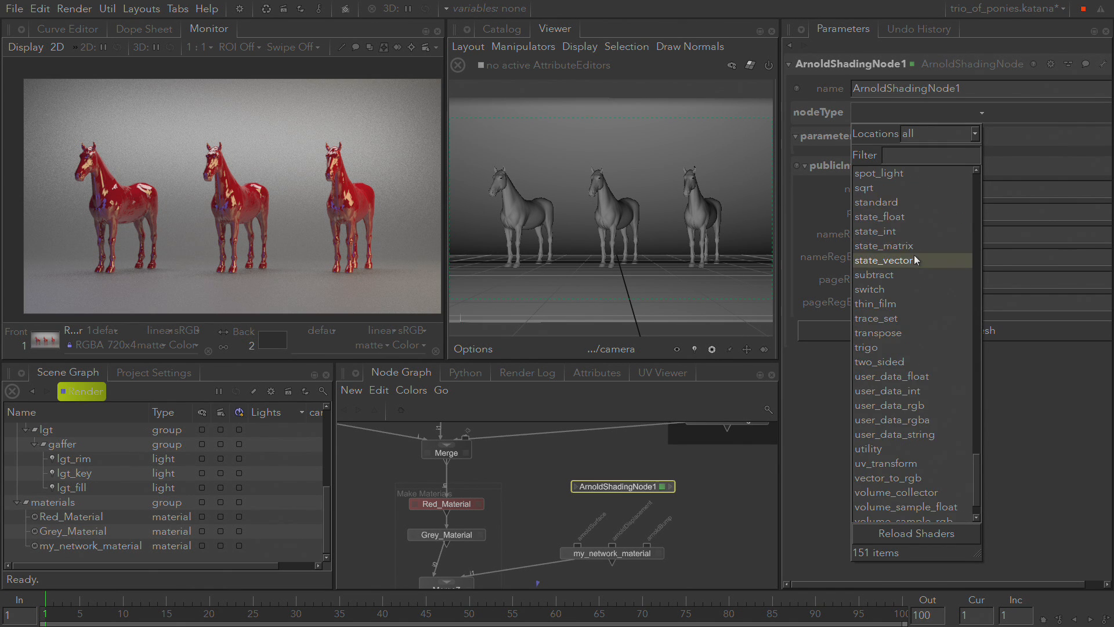
scroll(915, 261, "up", 16)
scroll(919, 261, "up", 15)
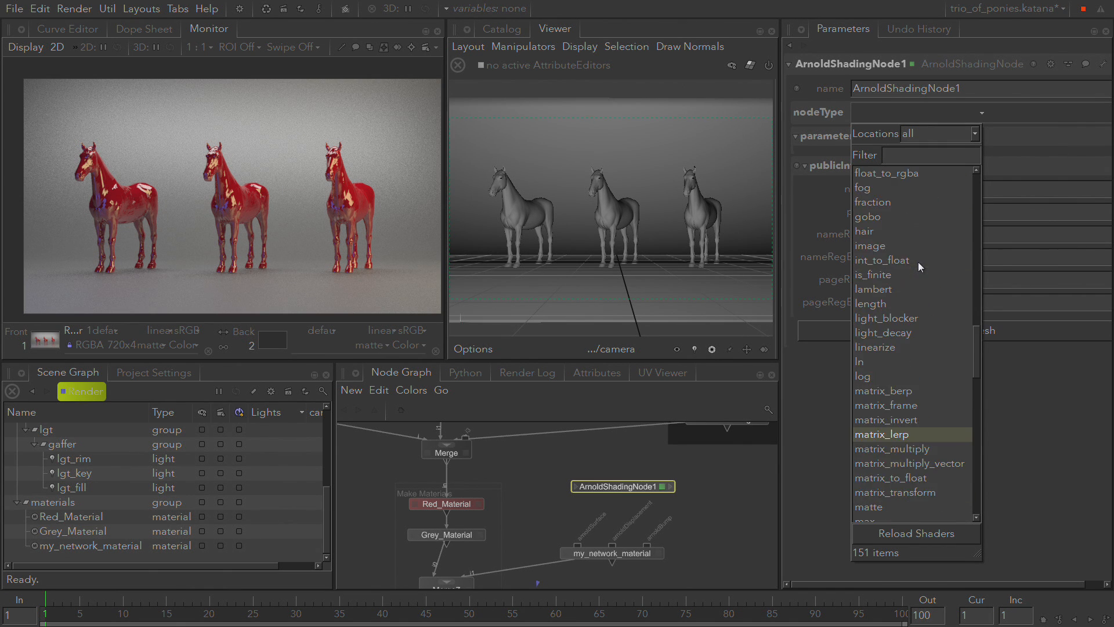
scroll(918, 256, "up", 15)
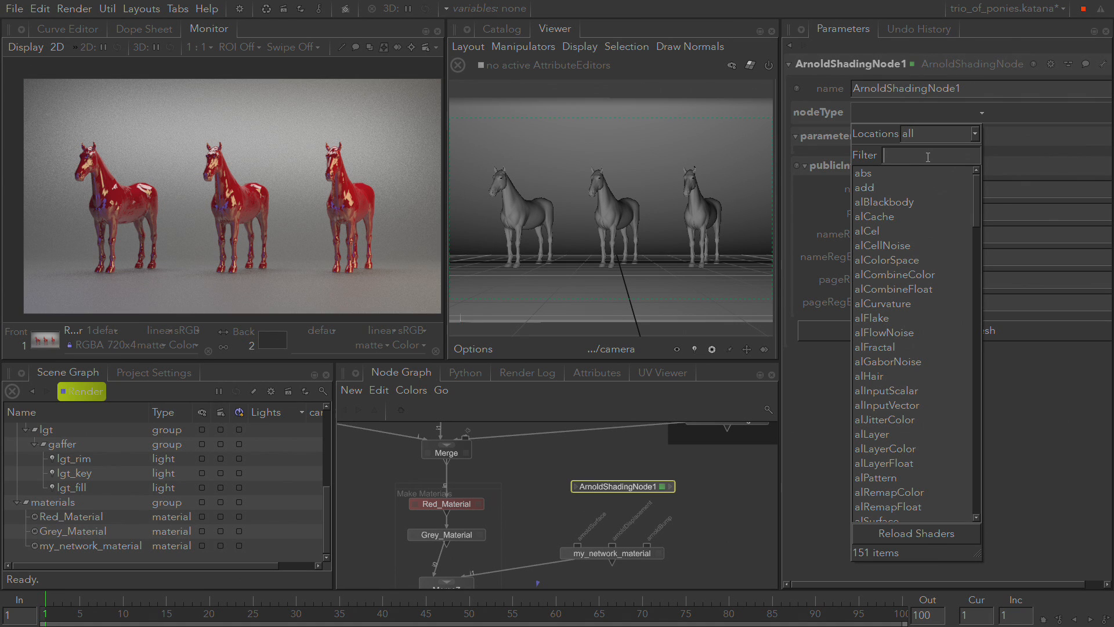
type("standar")
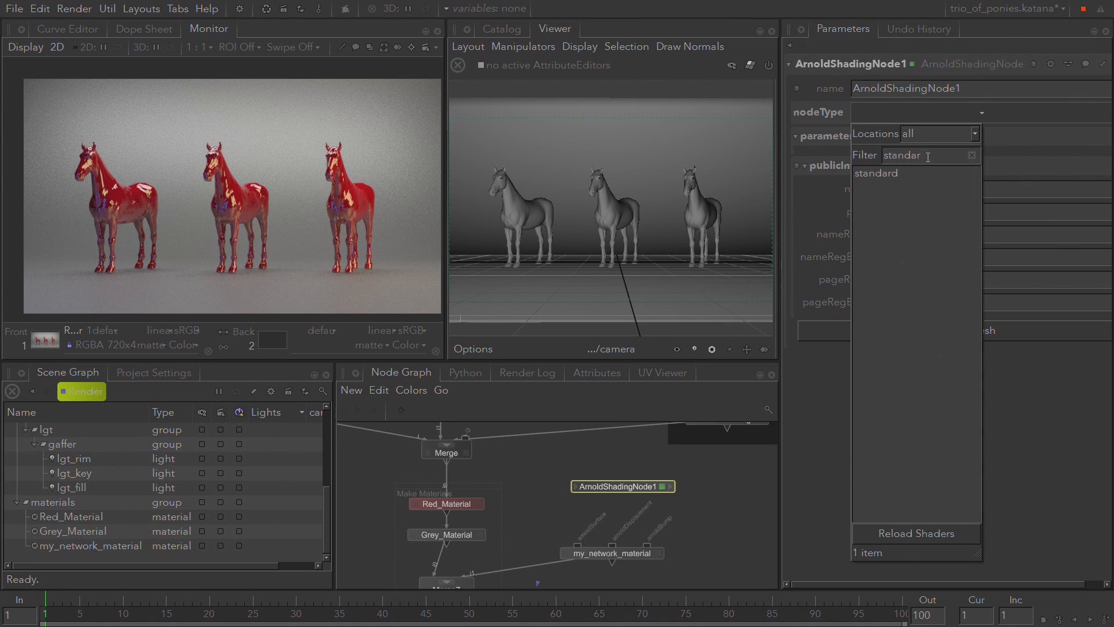
left_click(889, 173)
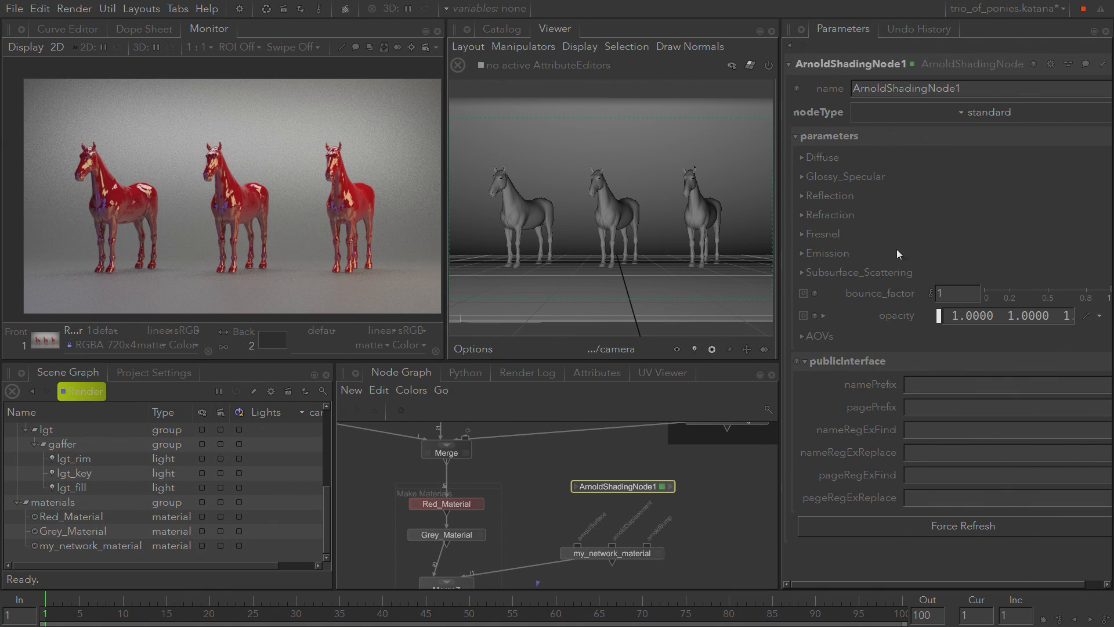
Start entering a new name for ArnoldShadingNode1
double_click(974, 92)
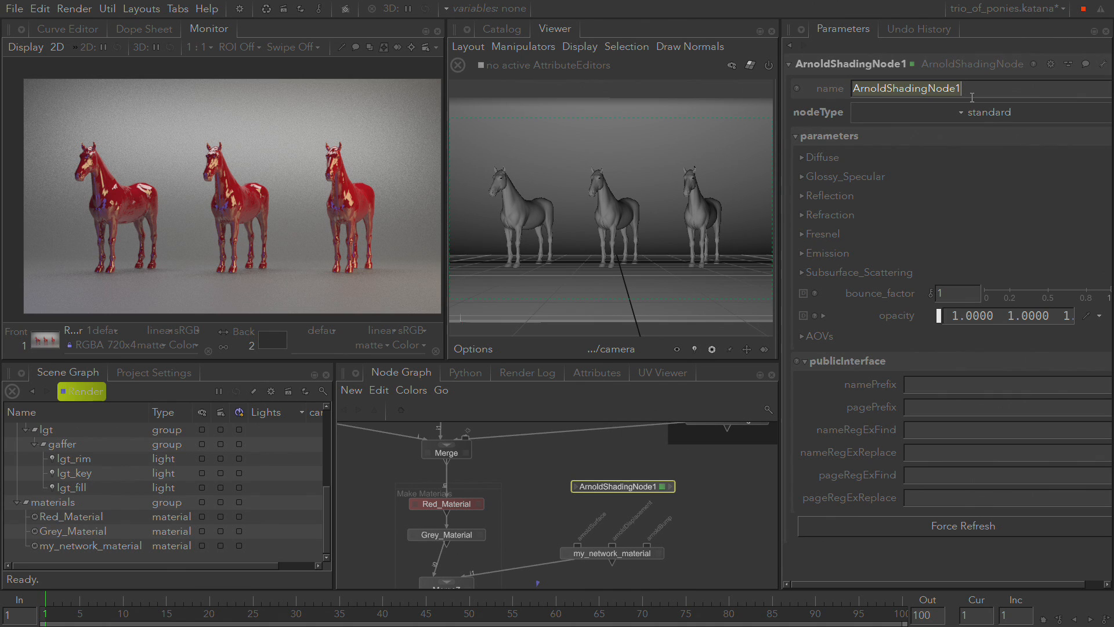
type("si")
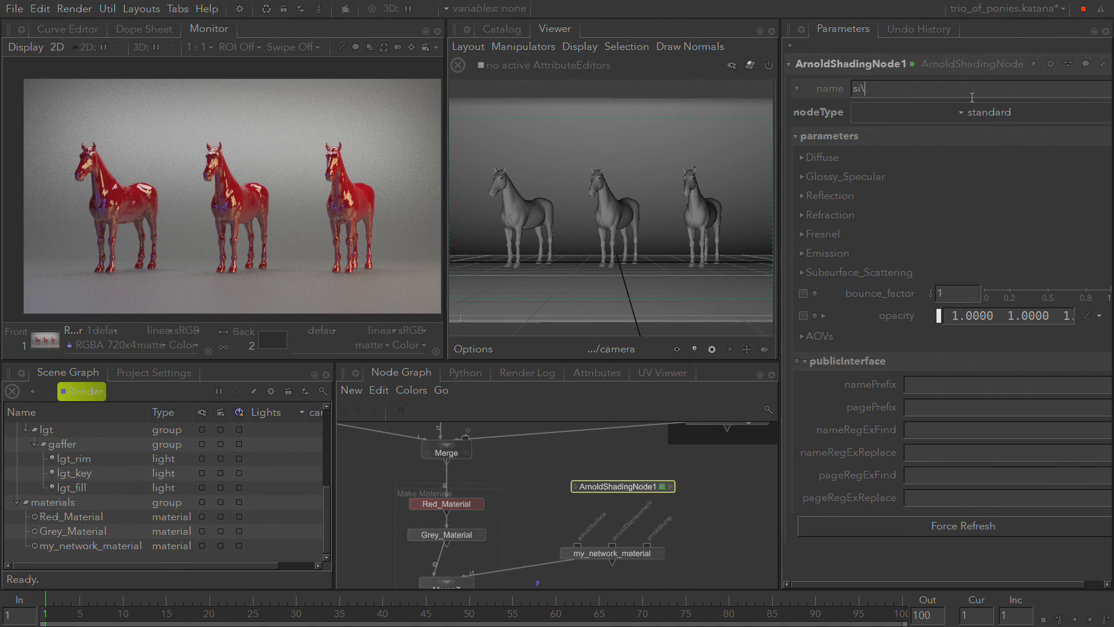
Rename the new standard Arnold shading node as ai_standard
type("\\-dyn")
key("BackSpace")
key("BackSpace")
key("BackSpace")
key("BackSpace")
key("BackSpace")
key("BackSpace")
key("BackSpace")
type("ai_stn")
key("BackSpace")
type("andard")
key("Return")
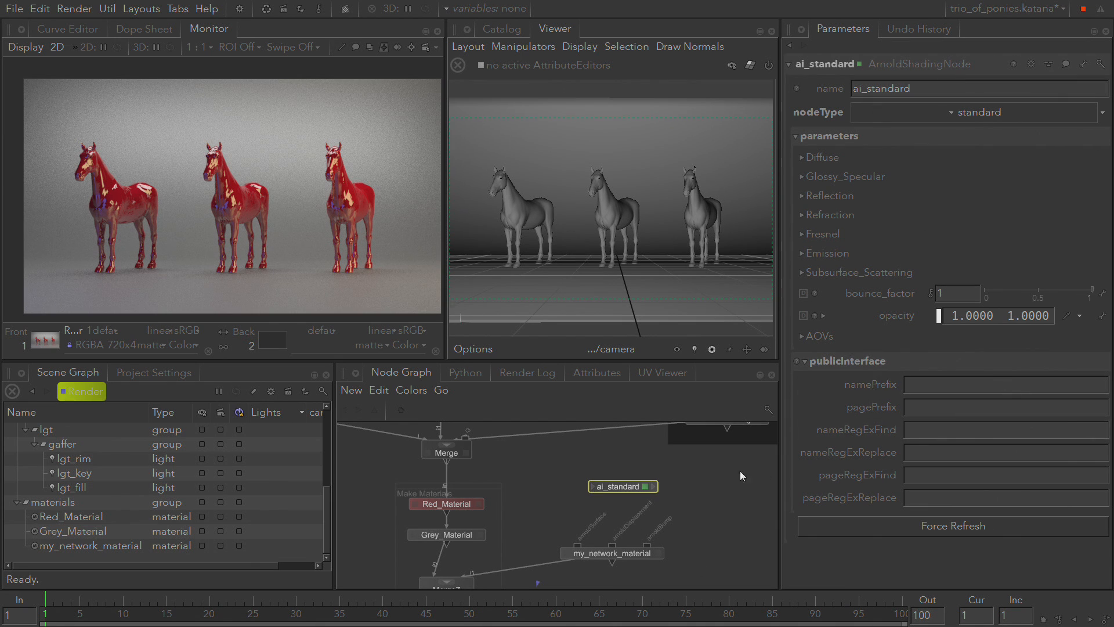
Connect ai_standard to the arnoldSurface input of my_network_material and place it directly above that input
left_click(654, 486)
left_click(703, 542)
left_click(579, 547)
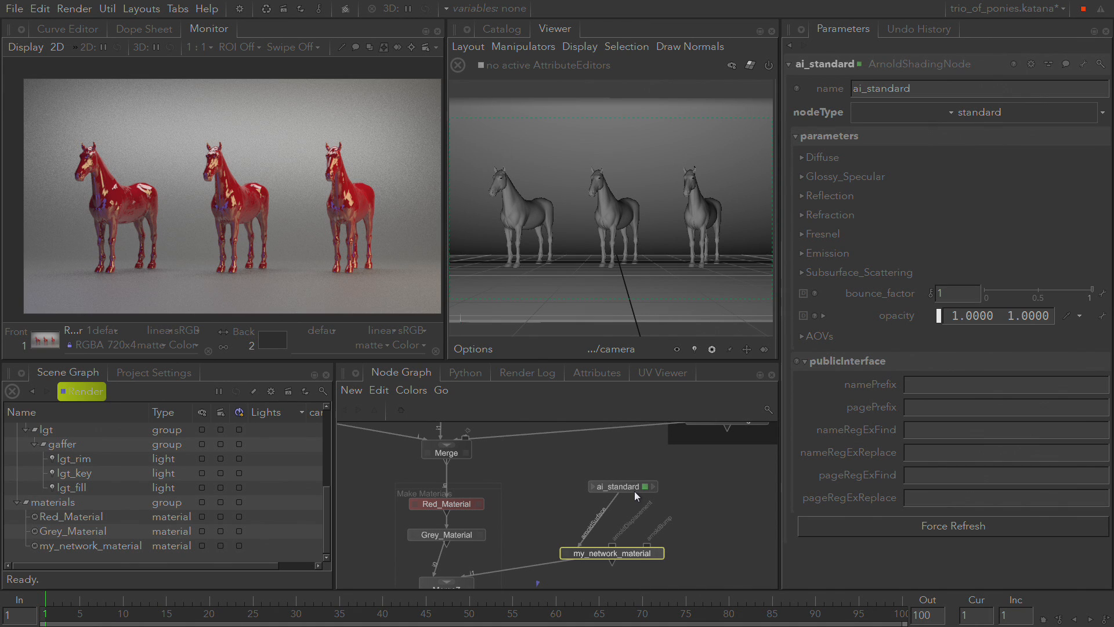
left_click_drag(629, 487, 583, 493)
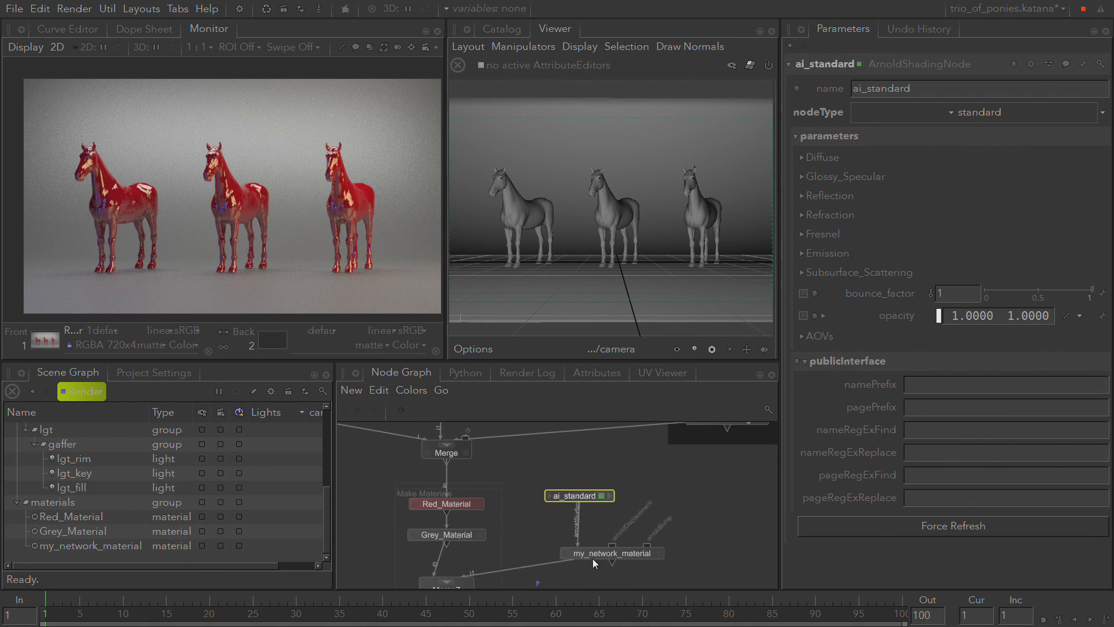
left_click(75, 545)
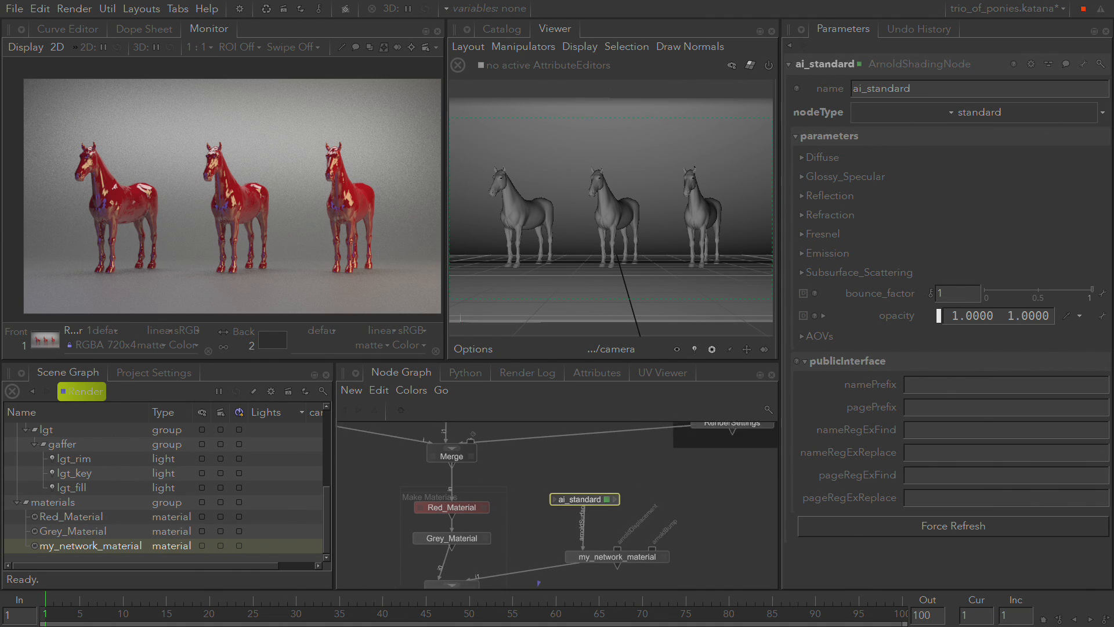
middle_click_drag(641, 481, 682, 493)
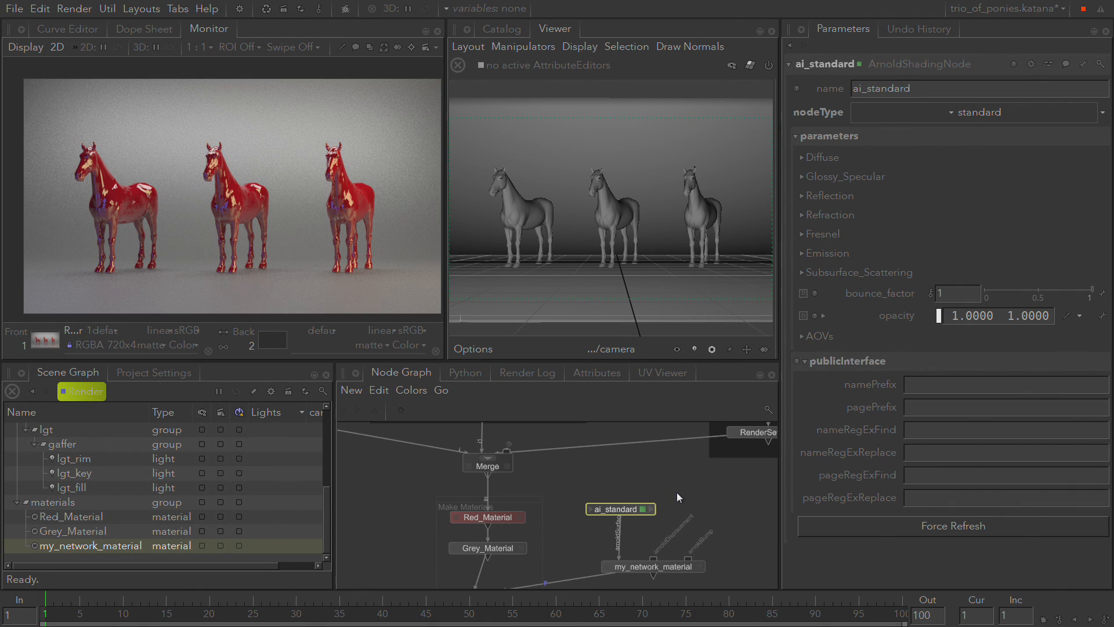
double_click(910, 89)
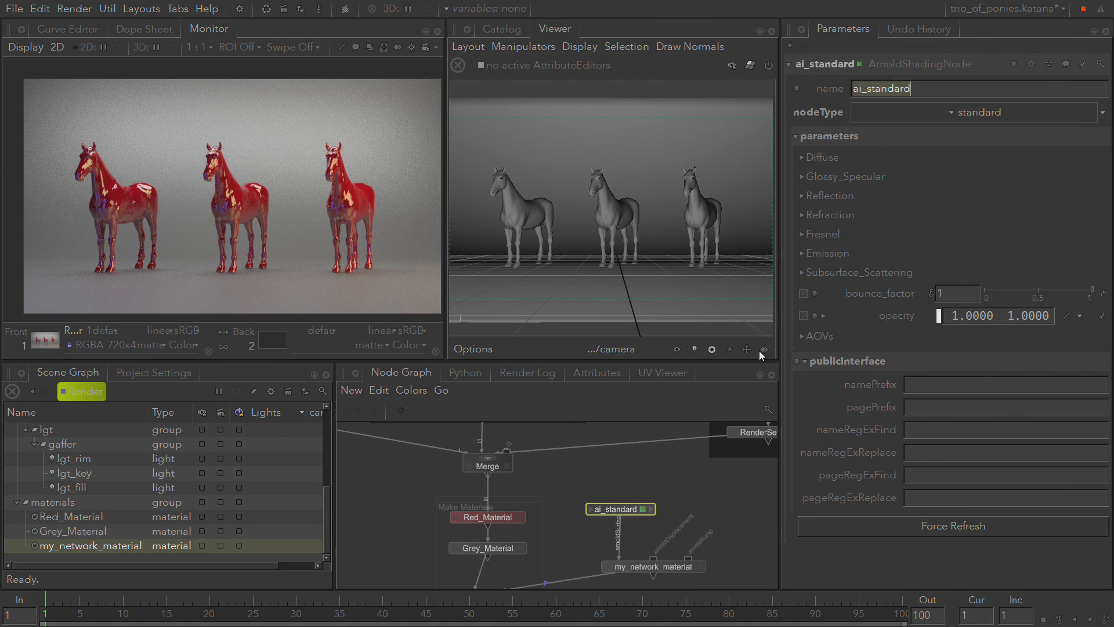
left_click(674, 567)
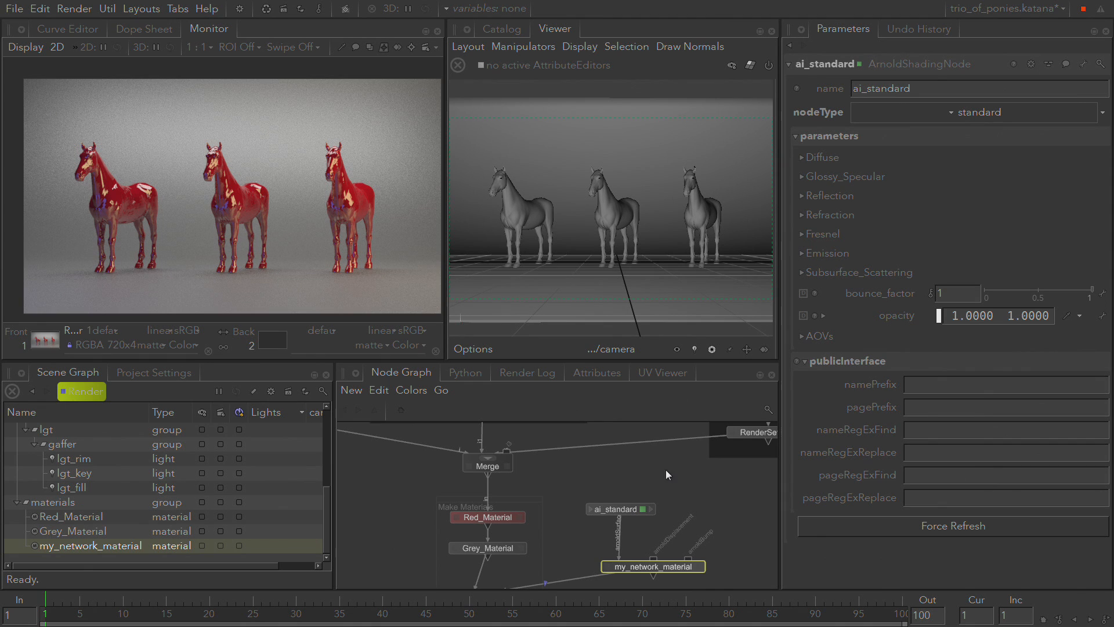
Add a checkerboard Arnold shading node above ai_standard and open its parameters for editing
left_click(675, 497)
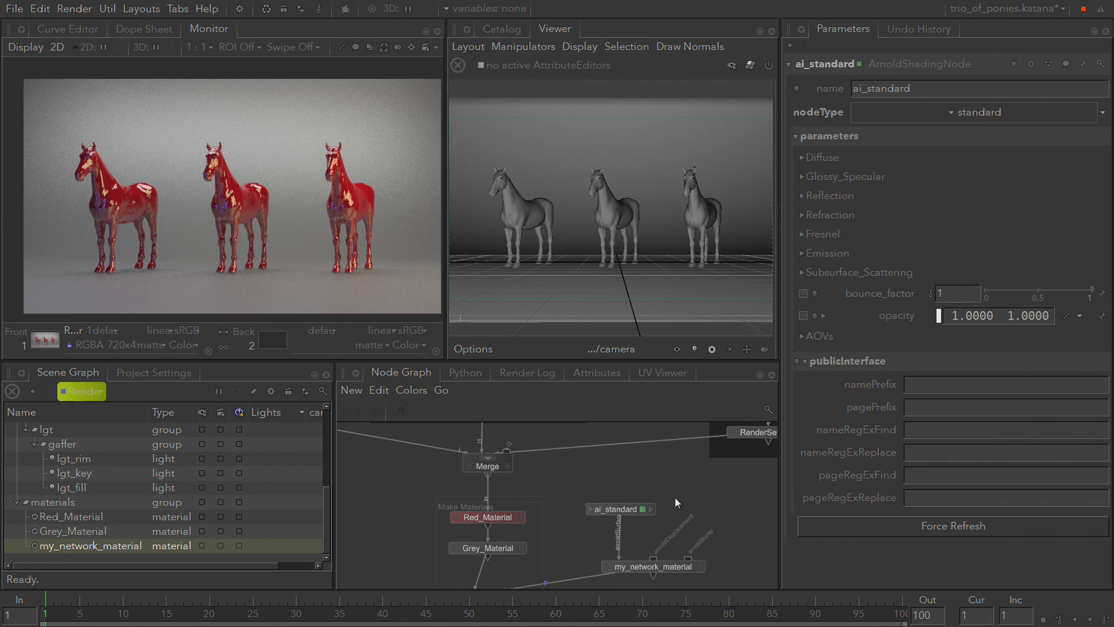
key("Tab")
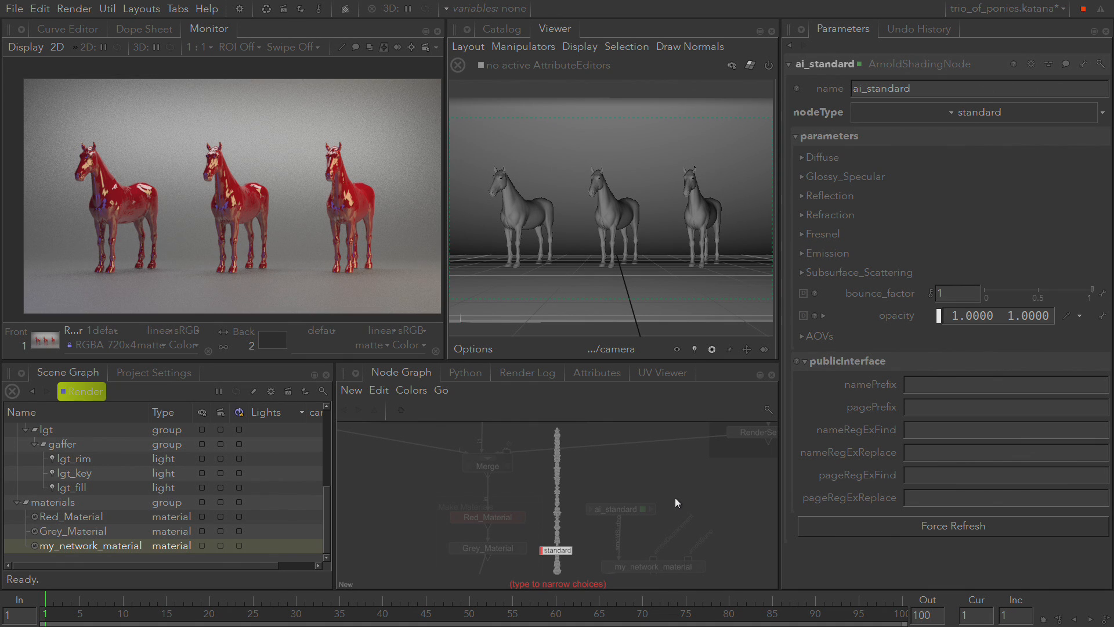
type("chec")
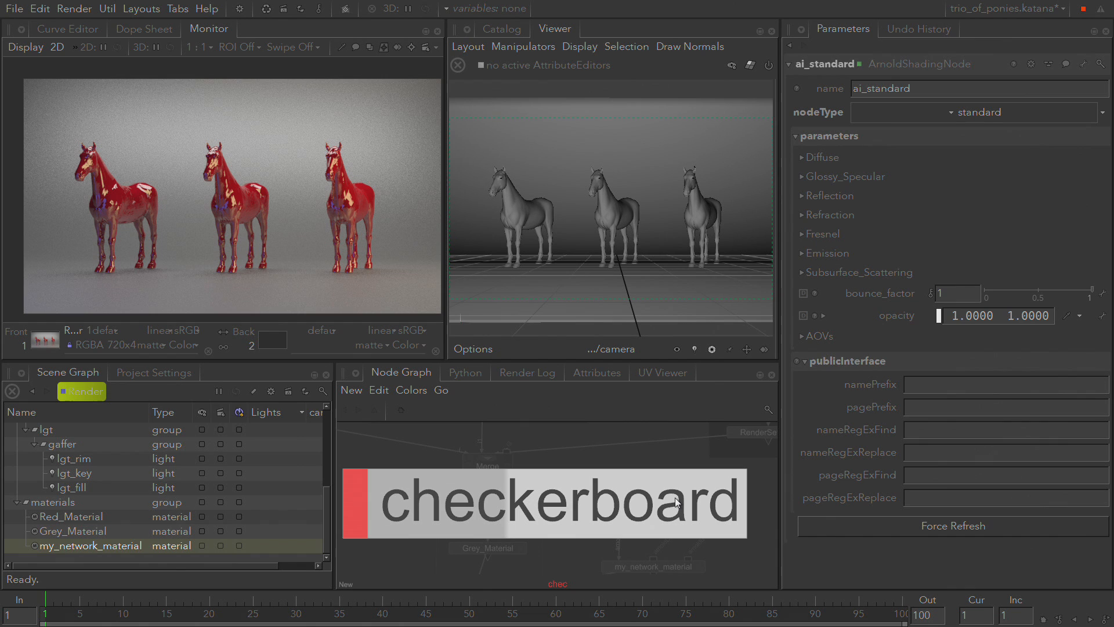
left_click(676, 503)
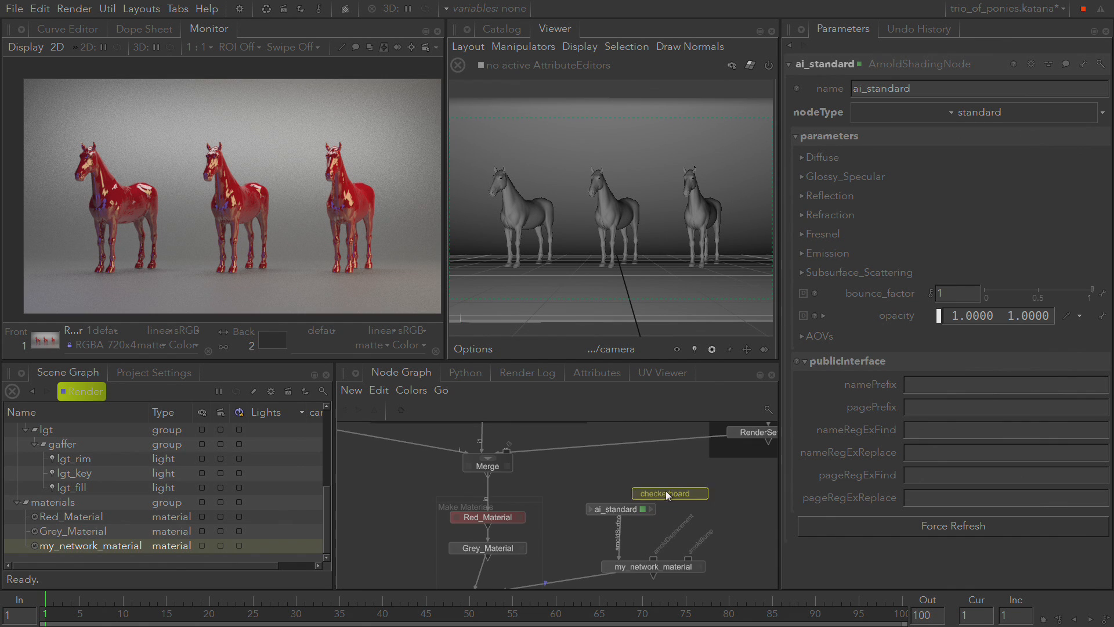
left_click(591, 479)
scroll(609, 483, "up", 3)
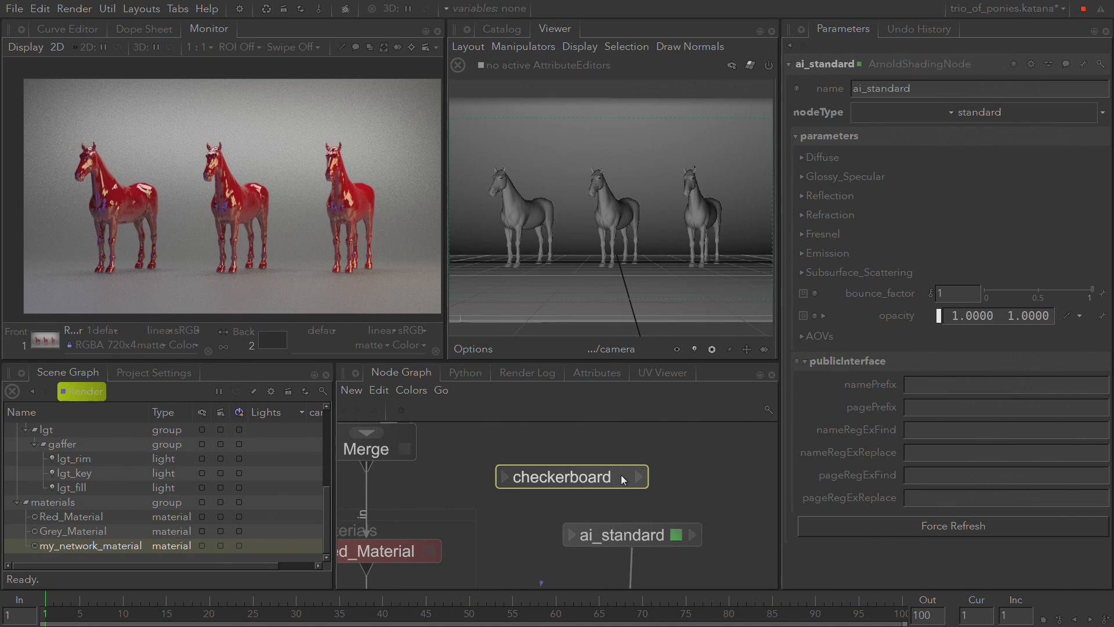
left_click(622, 478)
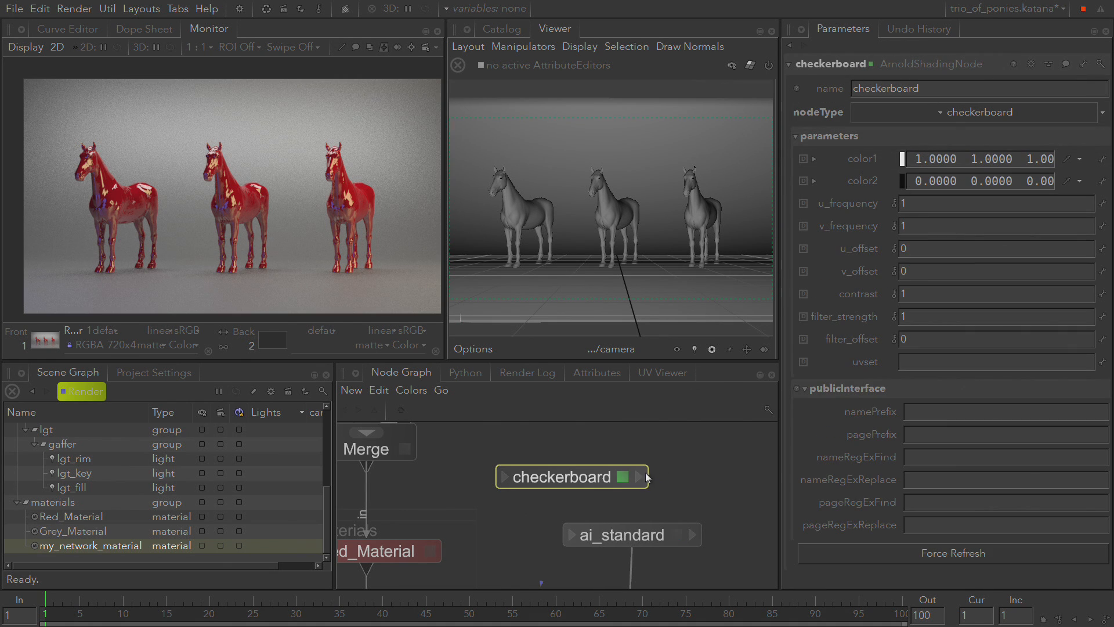
Connect the checkerboard output to the Diffuse > Kd_color input of ai_standard and align checkerboard above it
left_click(648, 477)
left_click(681, 531)
left_click(640, 477)
left_click(684, 525)
left_click(575, 534)
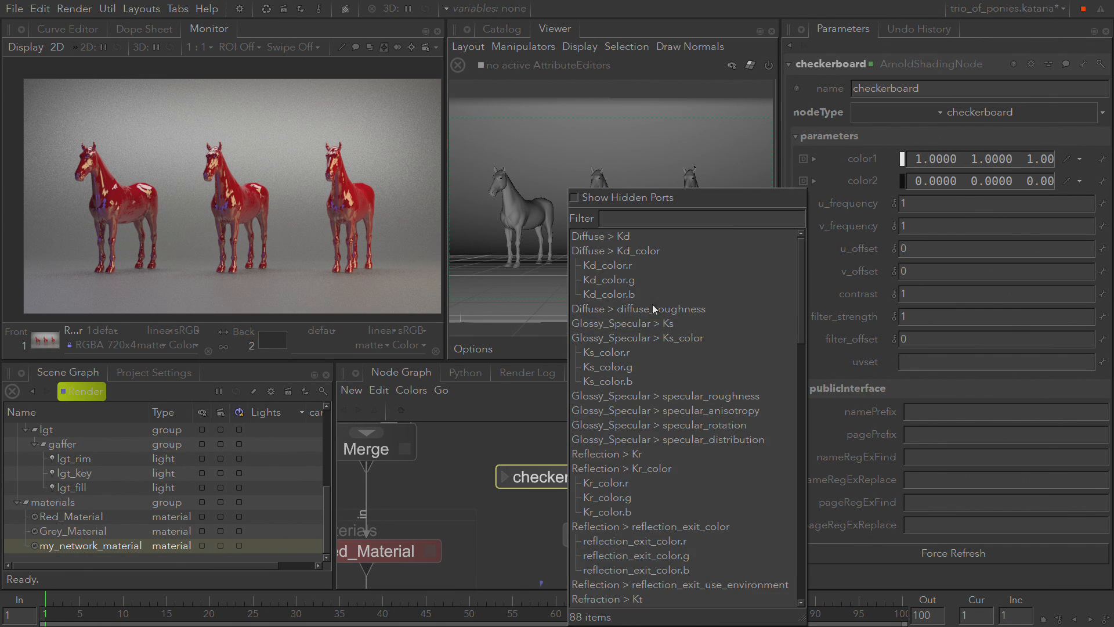
left_click(664, 247)
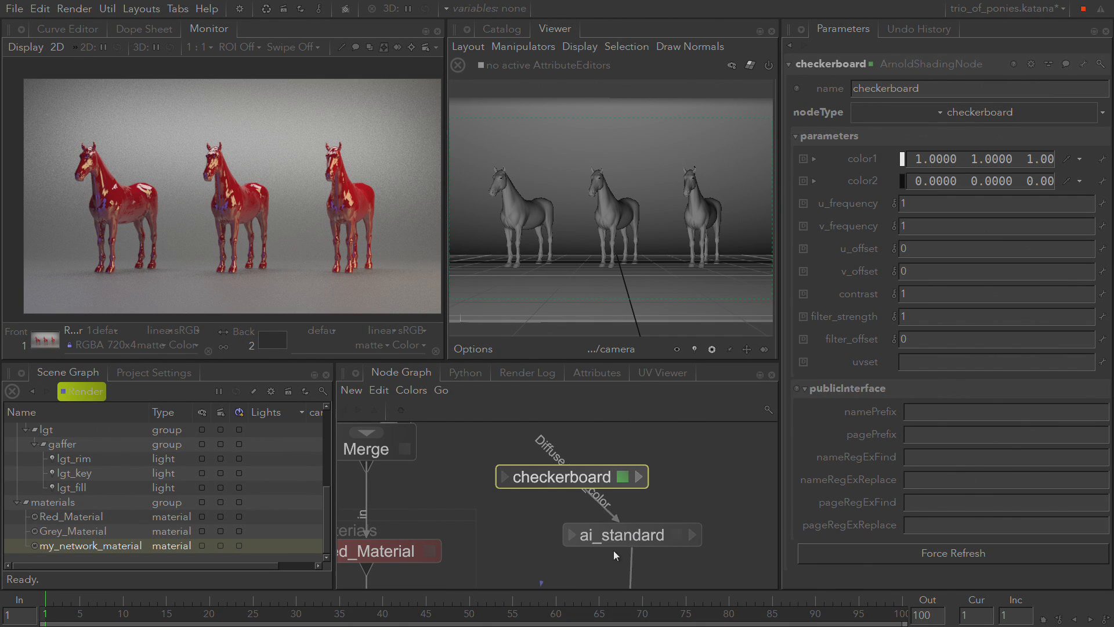
left_click_drag(593, 479, 646, 471)
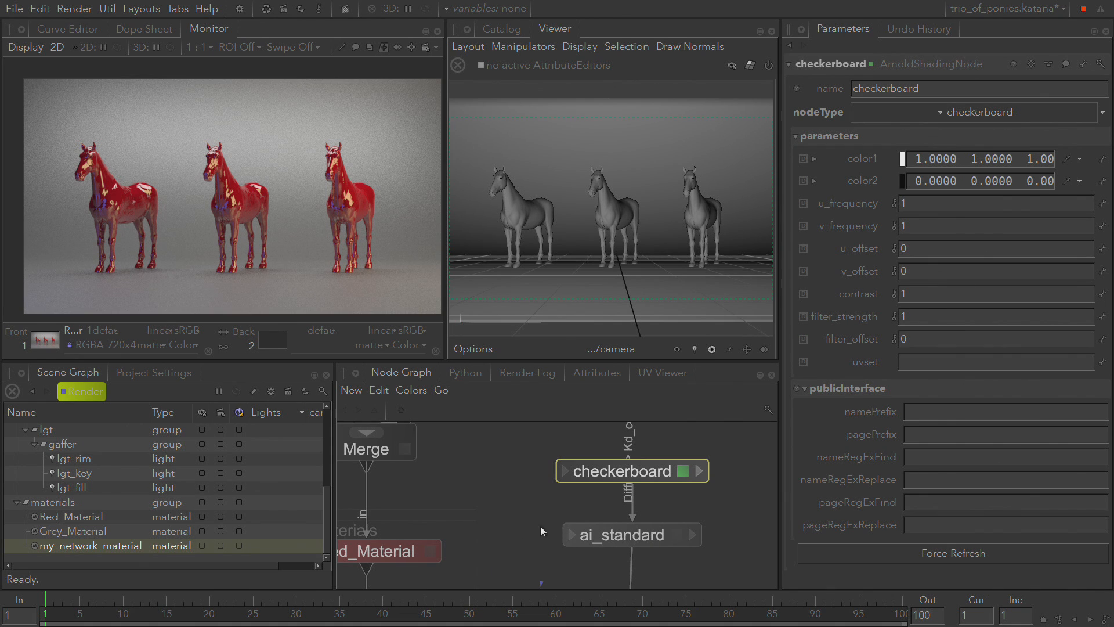
Insert a MaterialAssign node between Assign_Grey_Material and Light_the_Scene
middle_click_drag(541, 525, 612, 351)
middle_click_drag(584, 537, 603, 377)
middle_click_drag(624, 524, 662, 470)
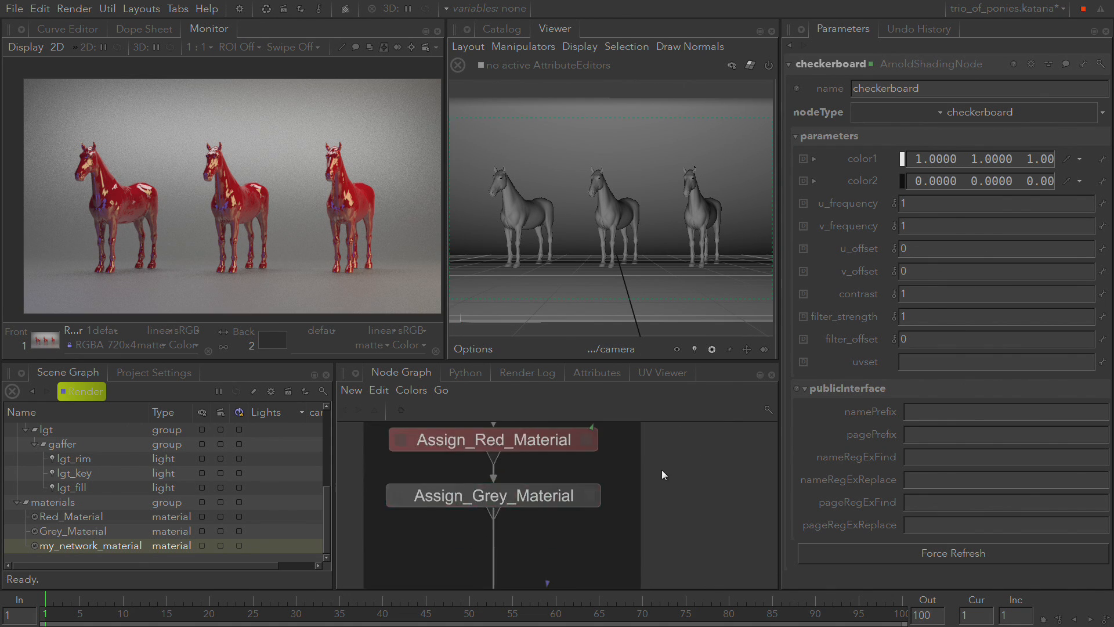
scroll(662, 473, "down", 3)
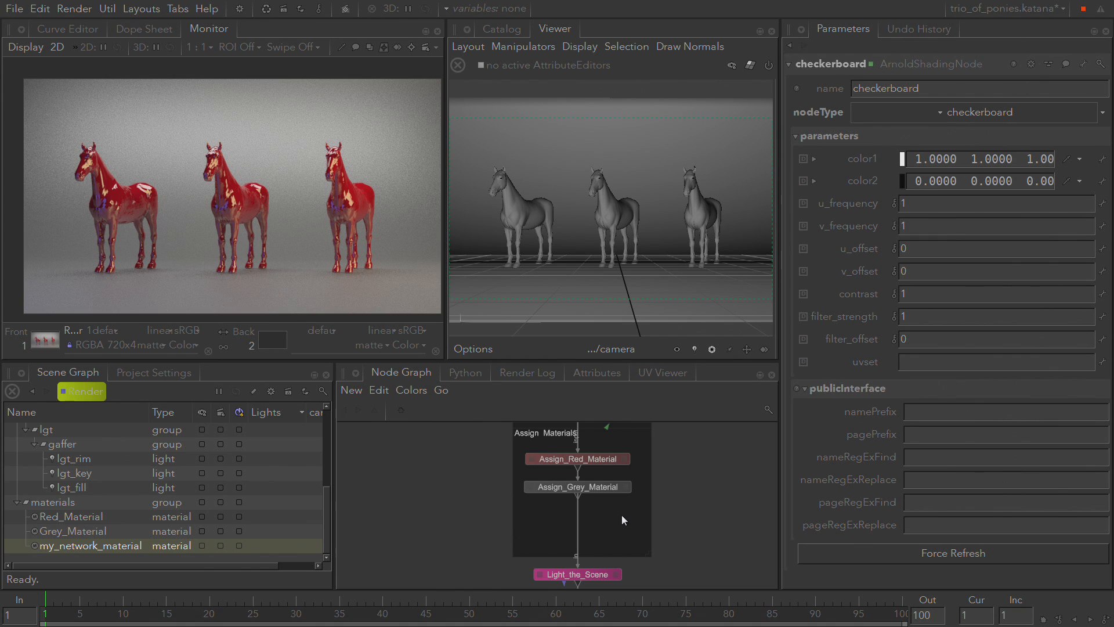
key("Tab")
type("m")
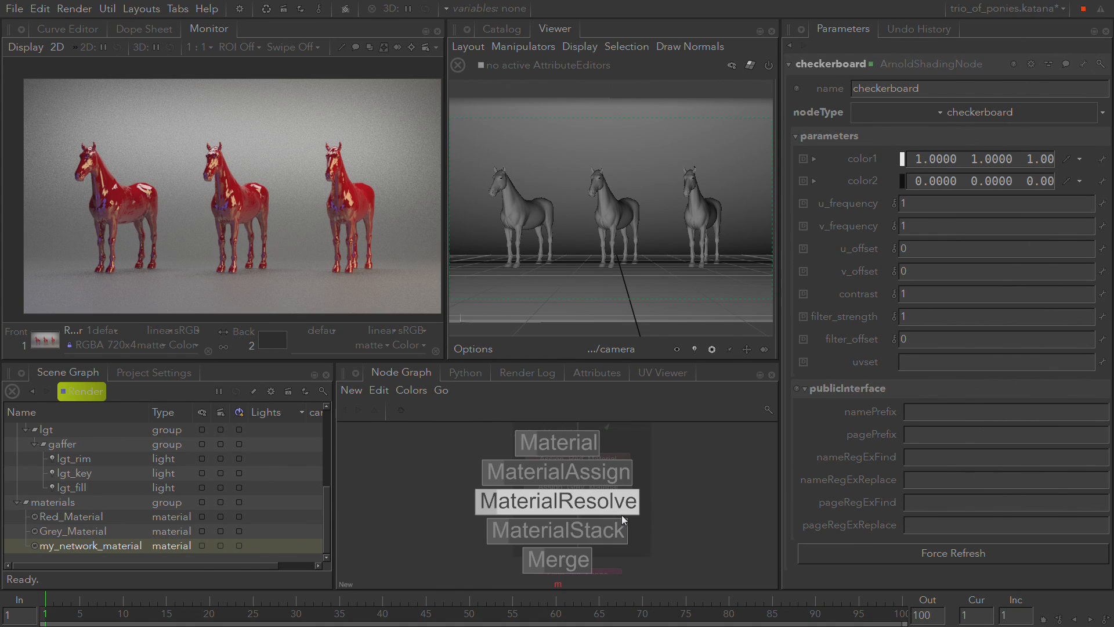
key("Up")
key("Return")
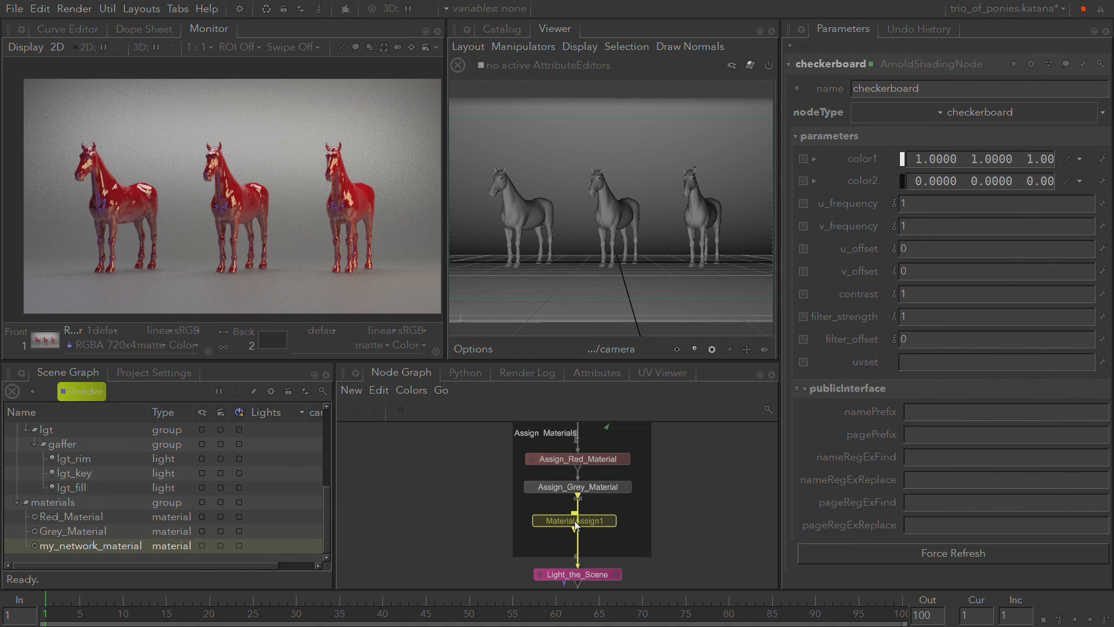
left_click(576, 520)
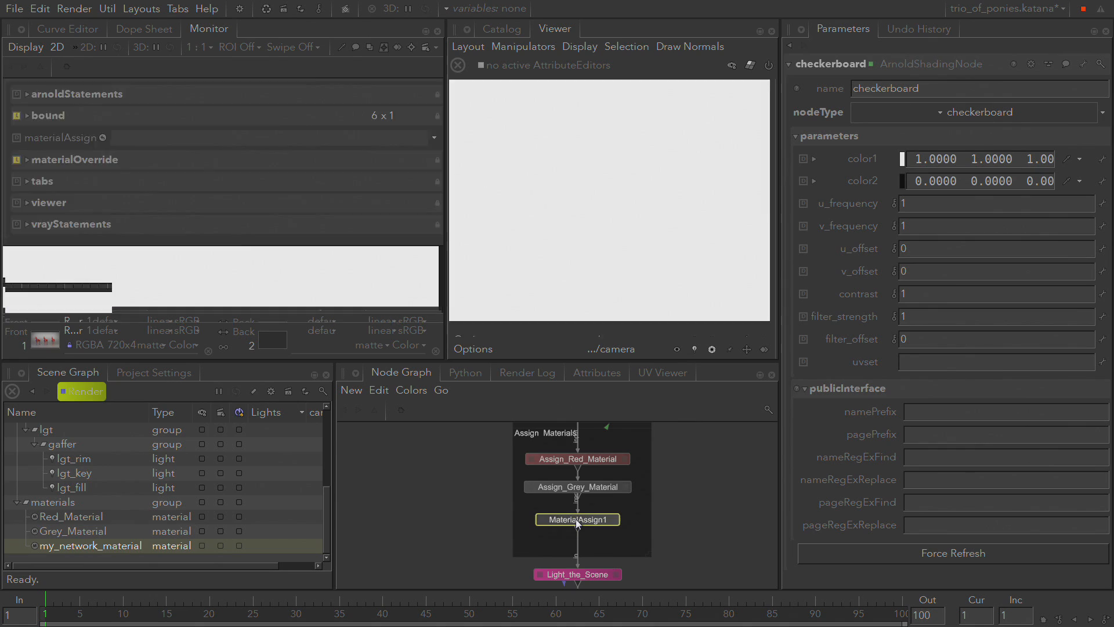
Set my_network_material as the material of the new MaterialAssign node and open that node's parameters
key("space")
key("a")
left_click(554, 294)
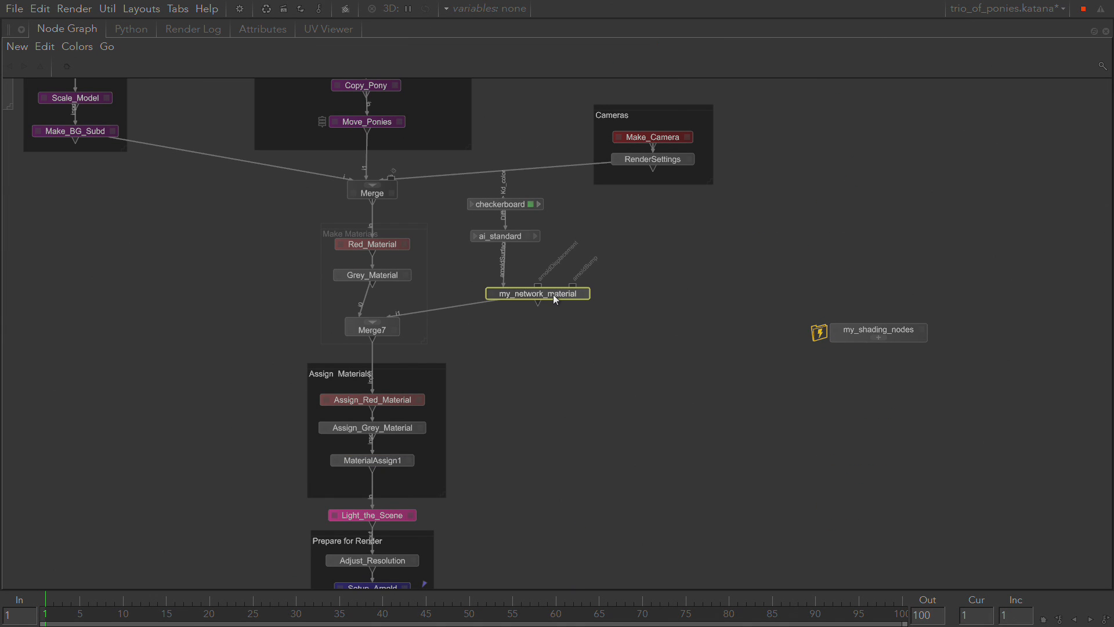
middle_click_drag(552, 294, 499, 461)
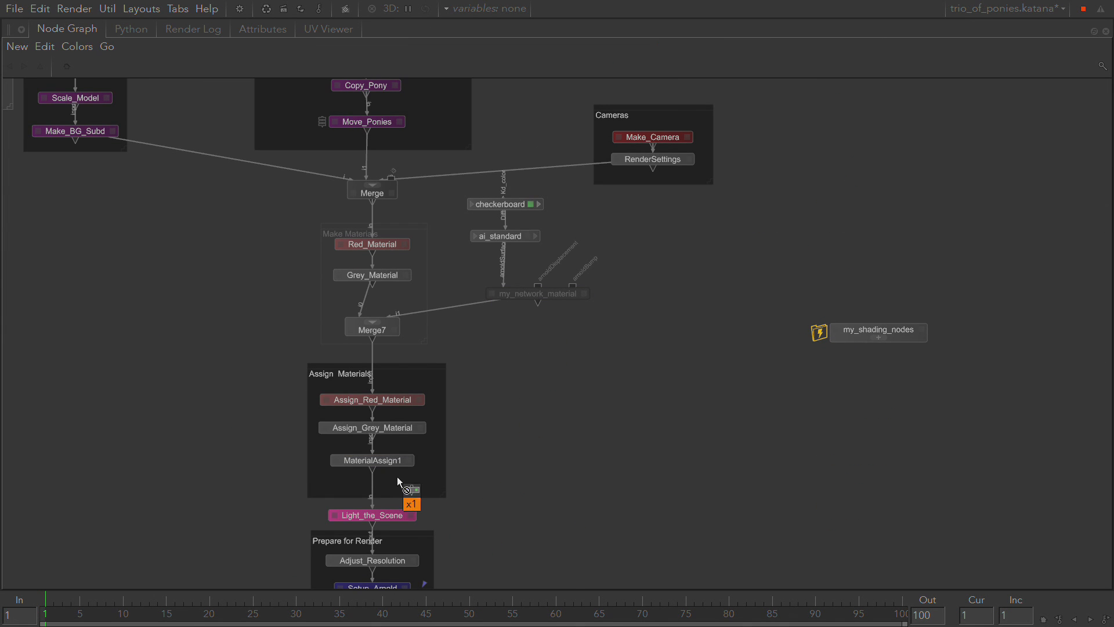
middle_click_drag(398, 477, 378, 461)
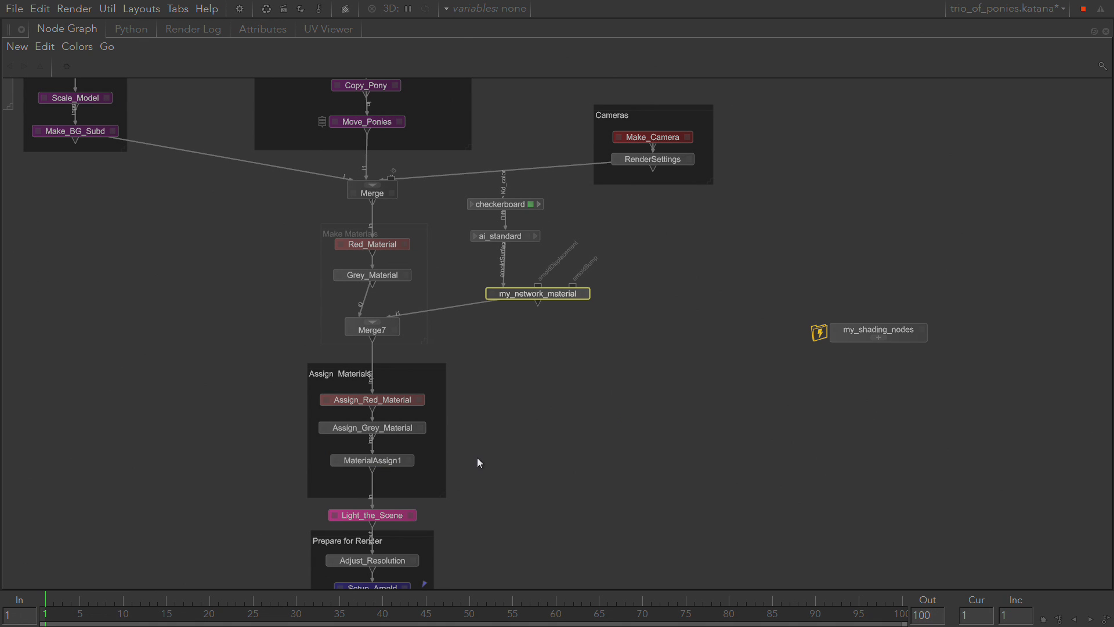
left_click(411, 460)
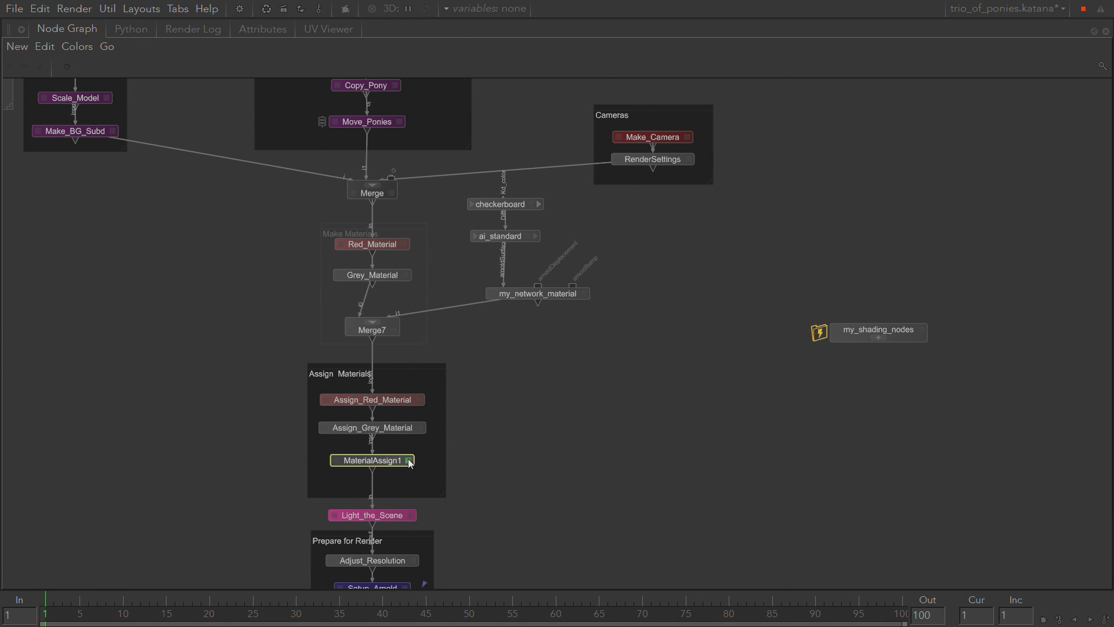
key("space")
key("f")
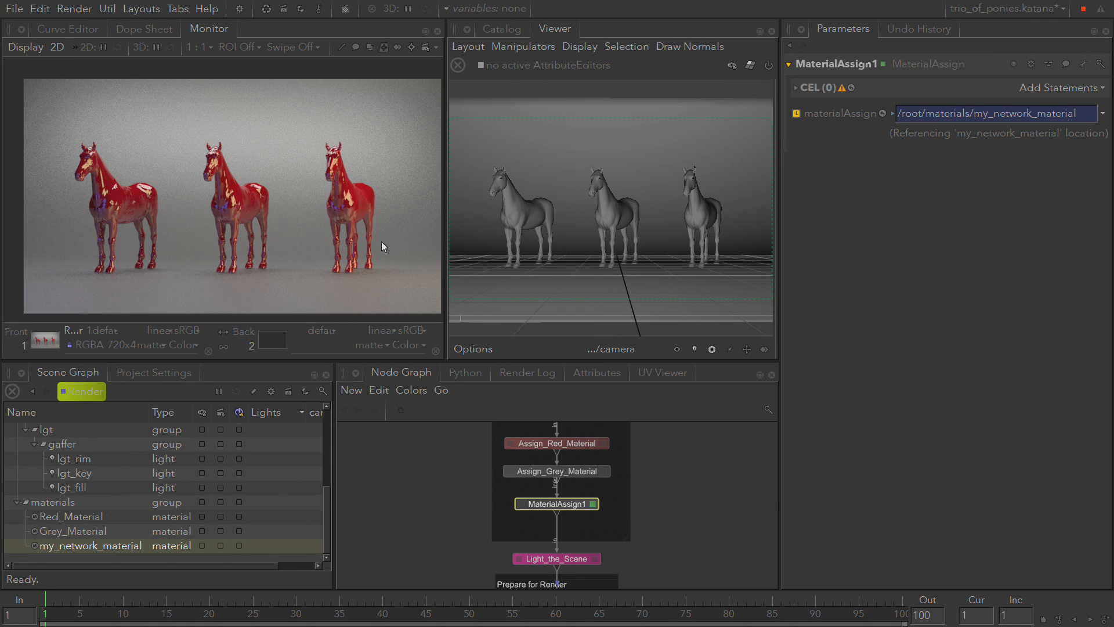
Add the middle horse, /root/world/geo/pony0001, to the new MaterialAssign node's CEL paths
left_click(630, 210)
left_click_drag(627, 210, 878, 80)
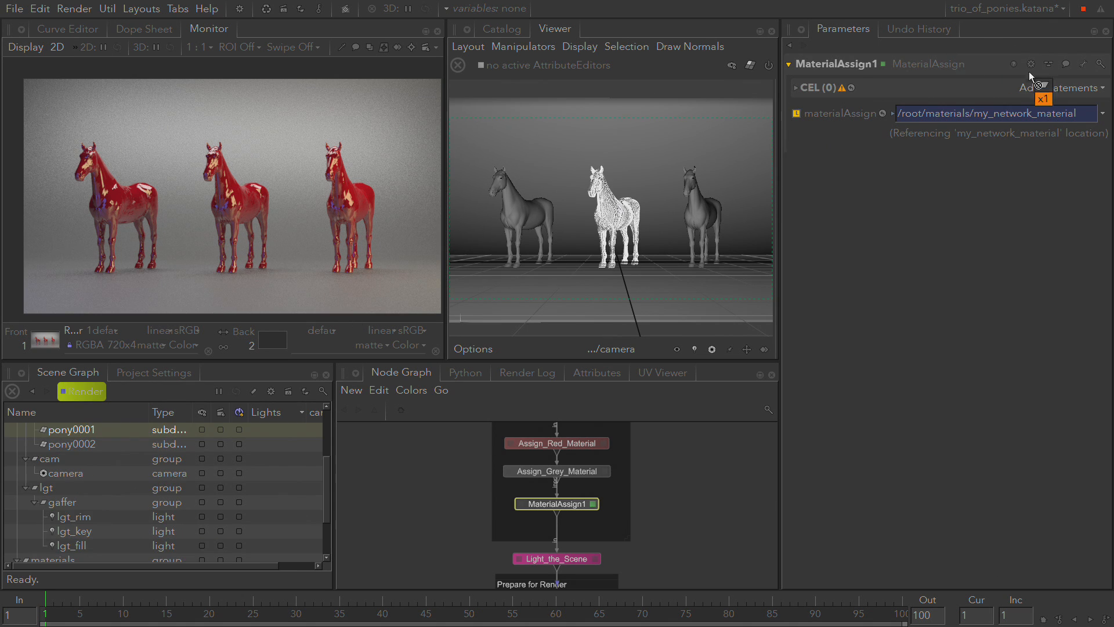
left_click_drag(1028, 71, 1028, 92)
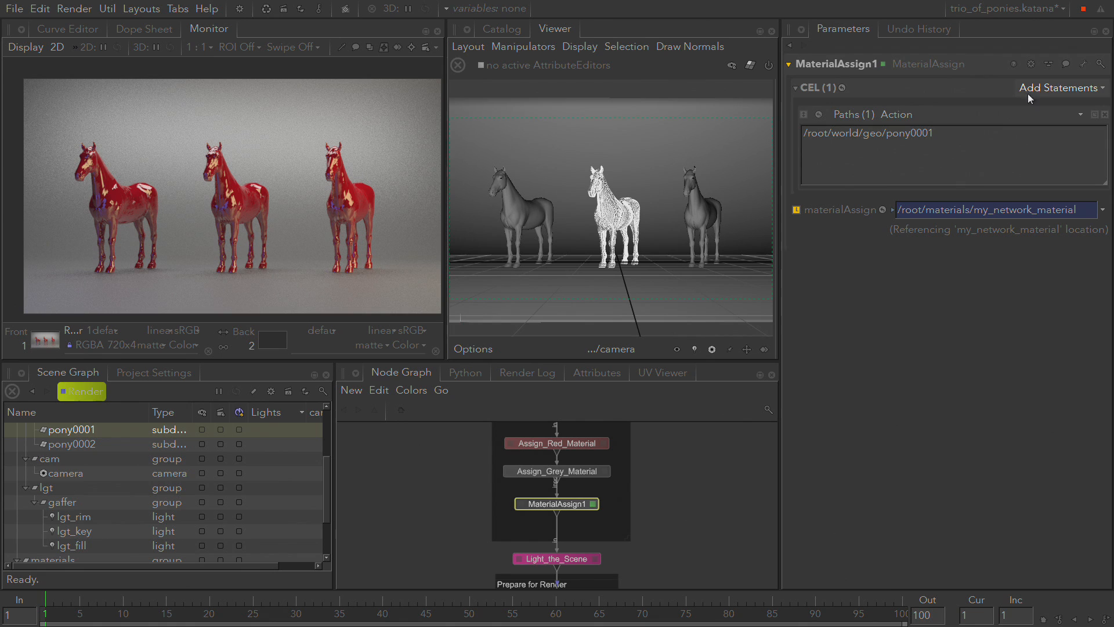
triple_click(887, 133)
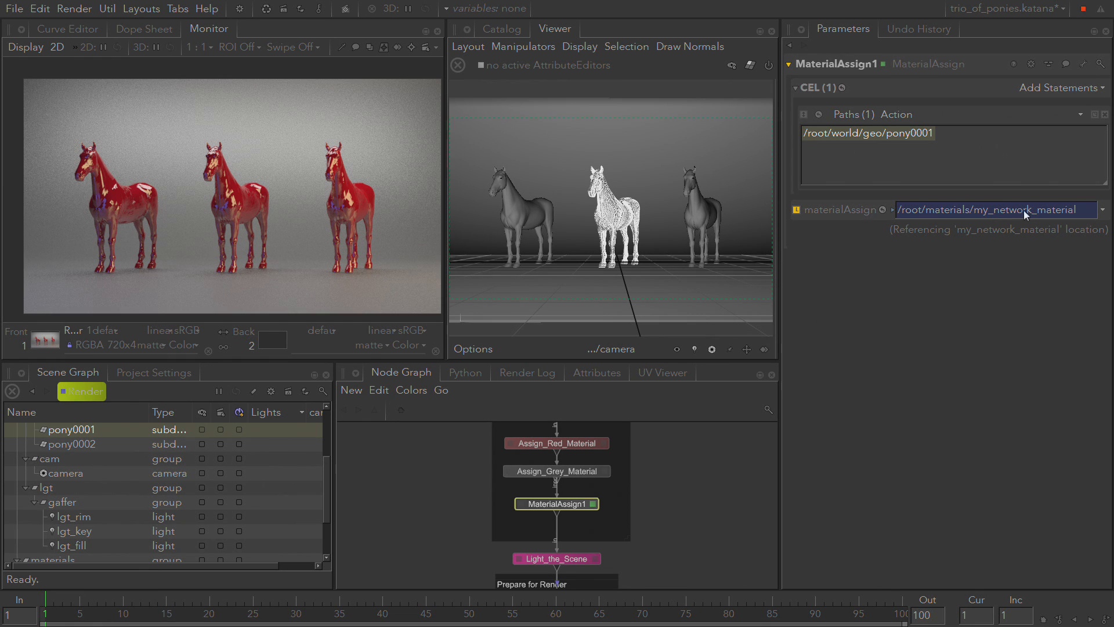
Examine how the checkerboard, ai_standard and my_network_material nodes feed through Merge7 into the material assignments
middle_click_drag(692, 481, 673, 538)
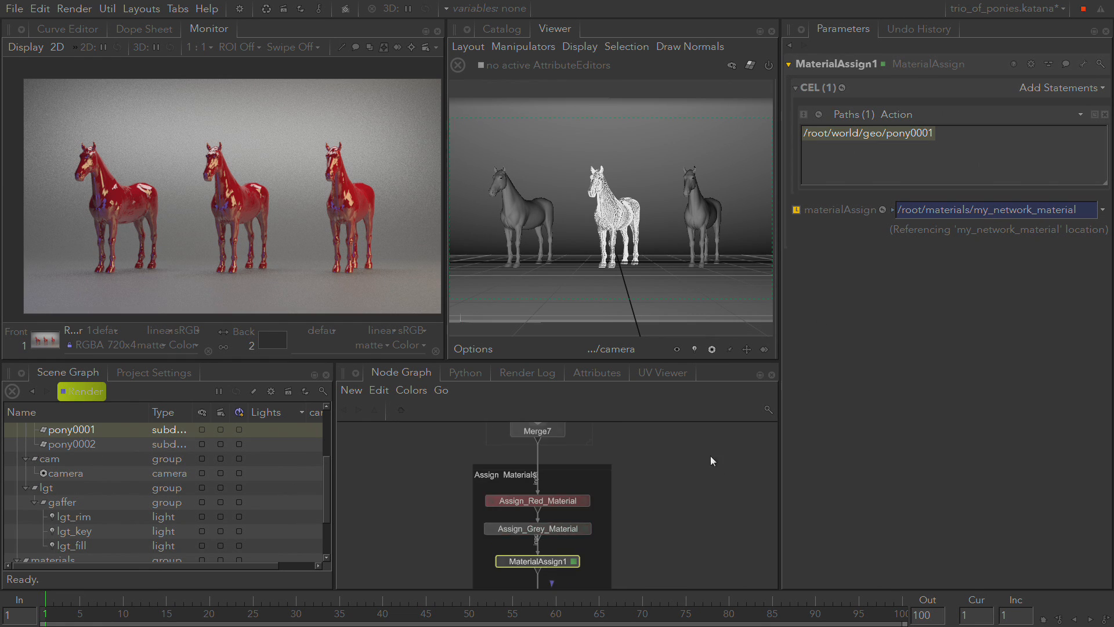
middle_click_drag(715, 432, 674, 530)
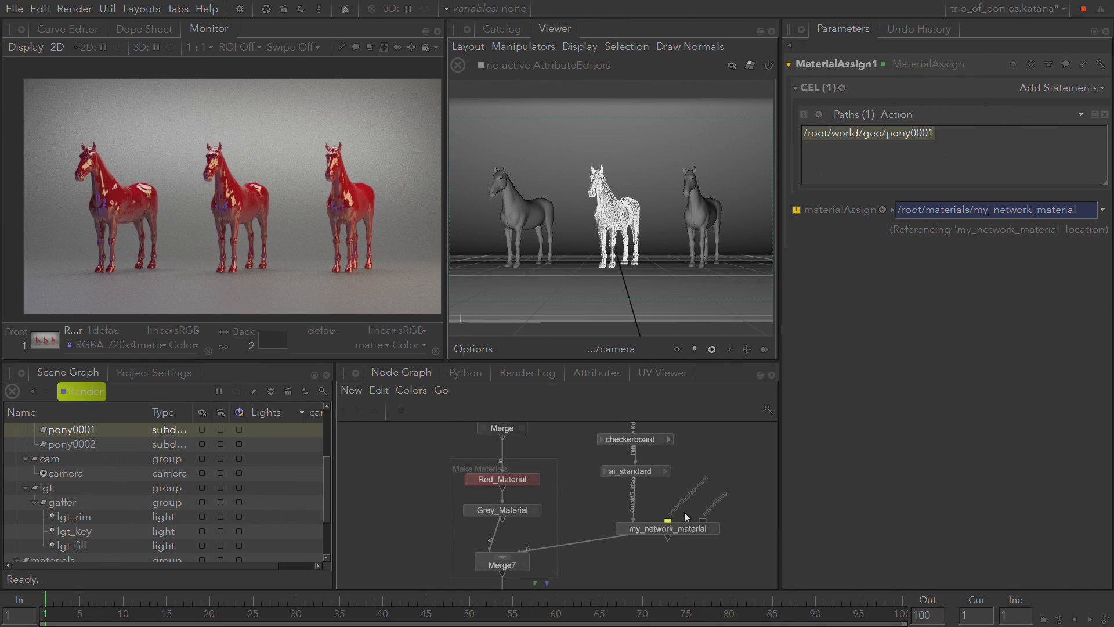
middle_click_drag(668, 555, 584, 416)
middle_click_drag(655, 437, 624, 514)
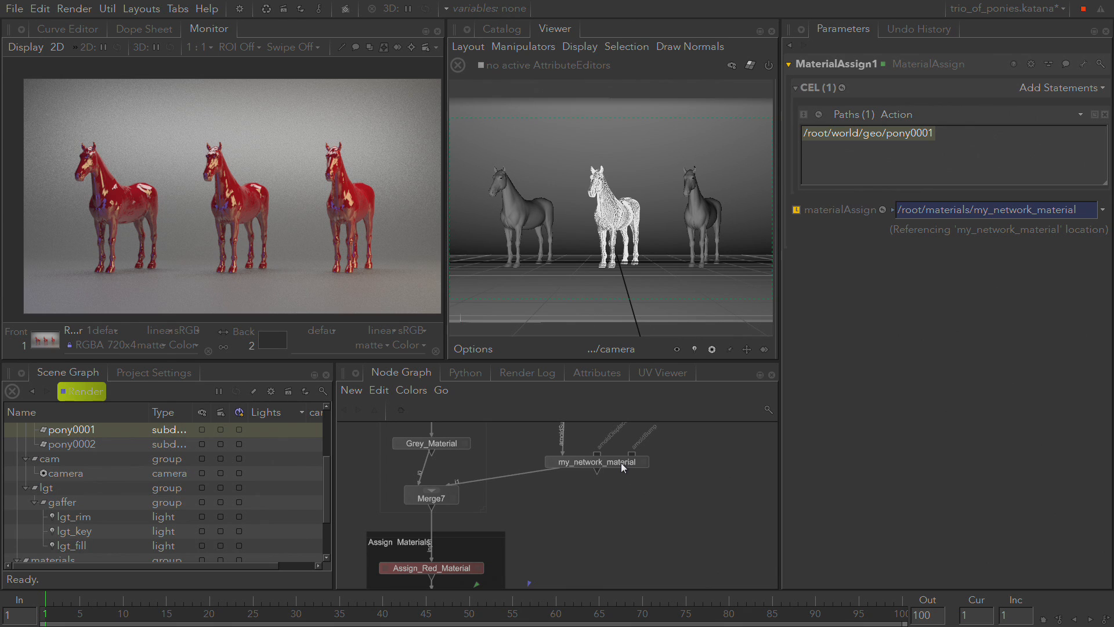
left_click(621, 462)
middle_click_drag(608, 520, 591, 559)
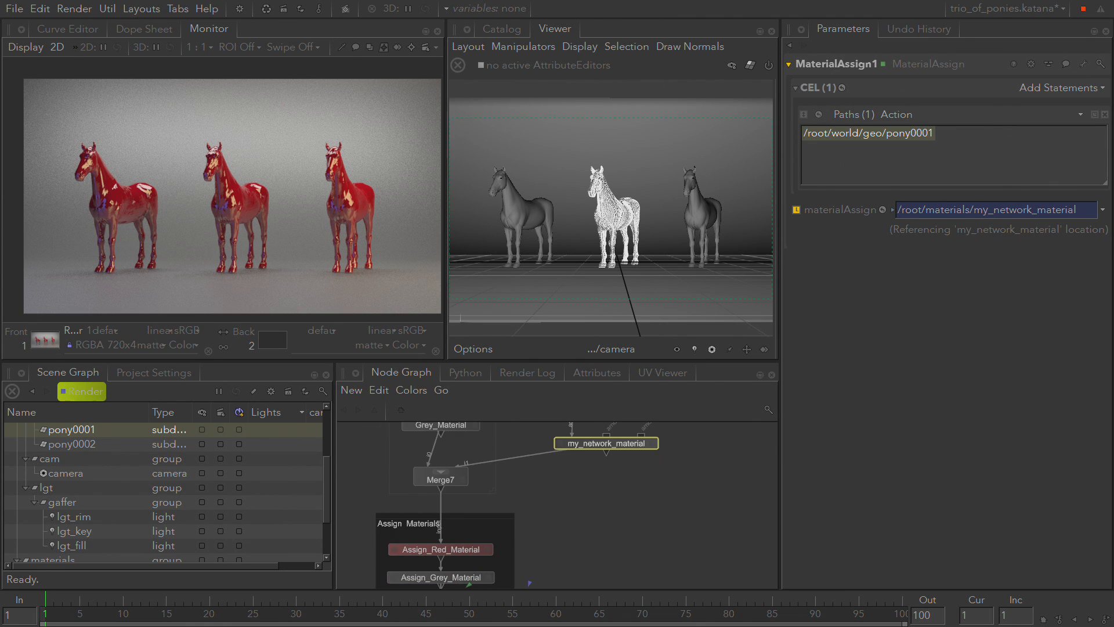
middle_click_drag(614, 502, 621, 494)
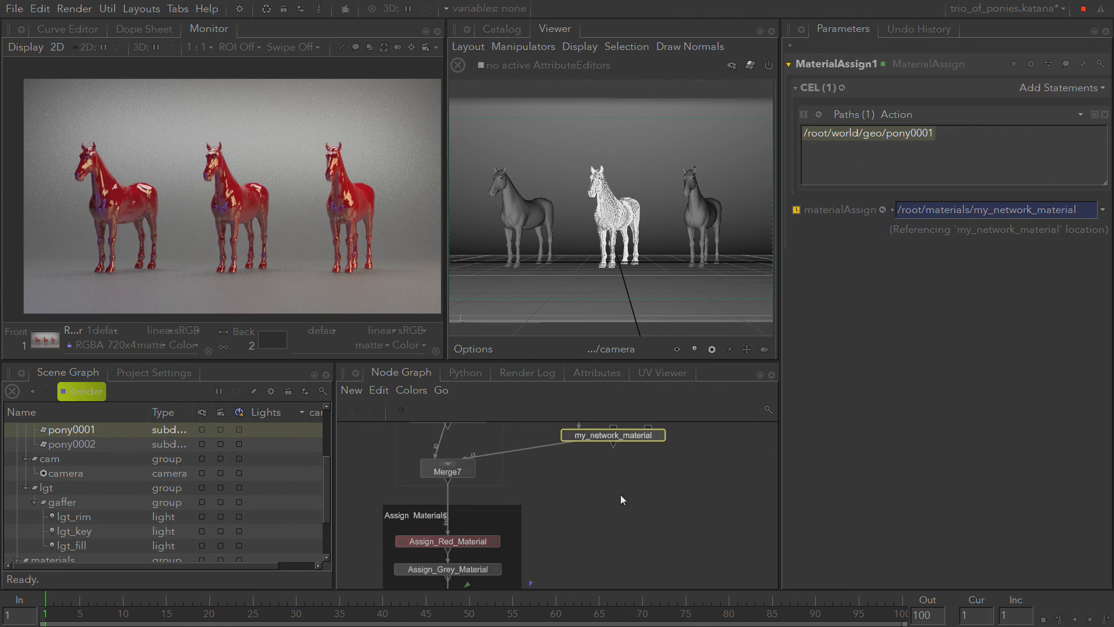
Start a preview render of the scene from the Render node
left_click(91, 383)
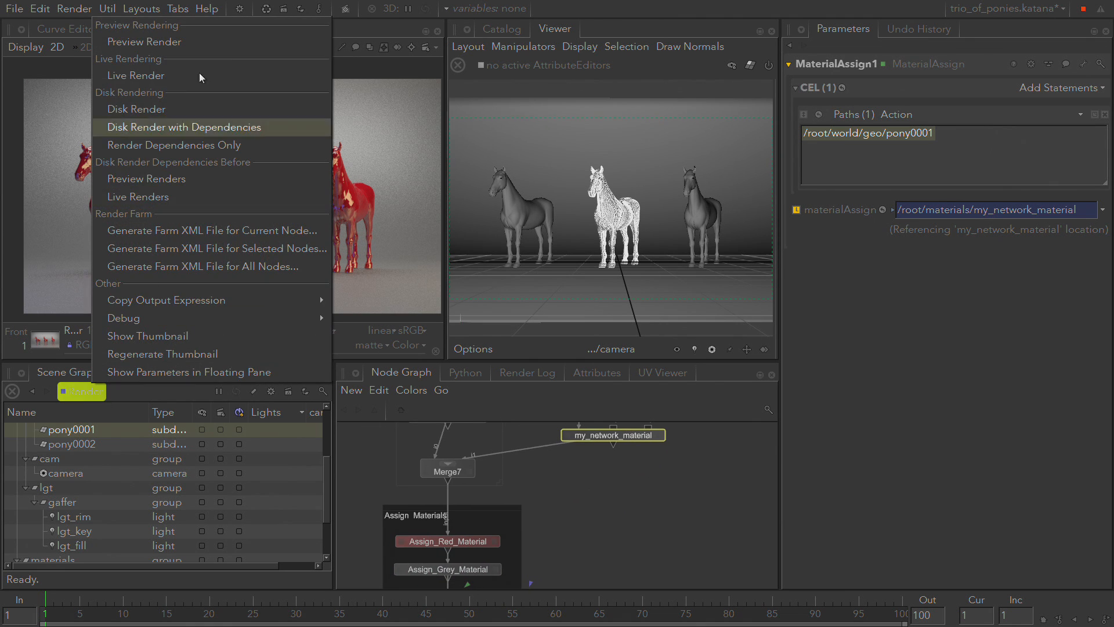
left_click(202, 41)
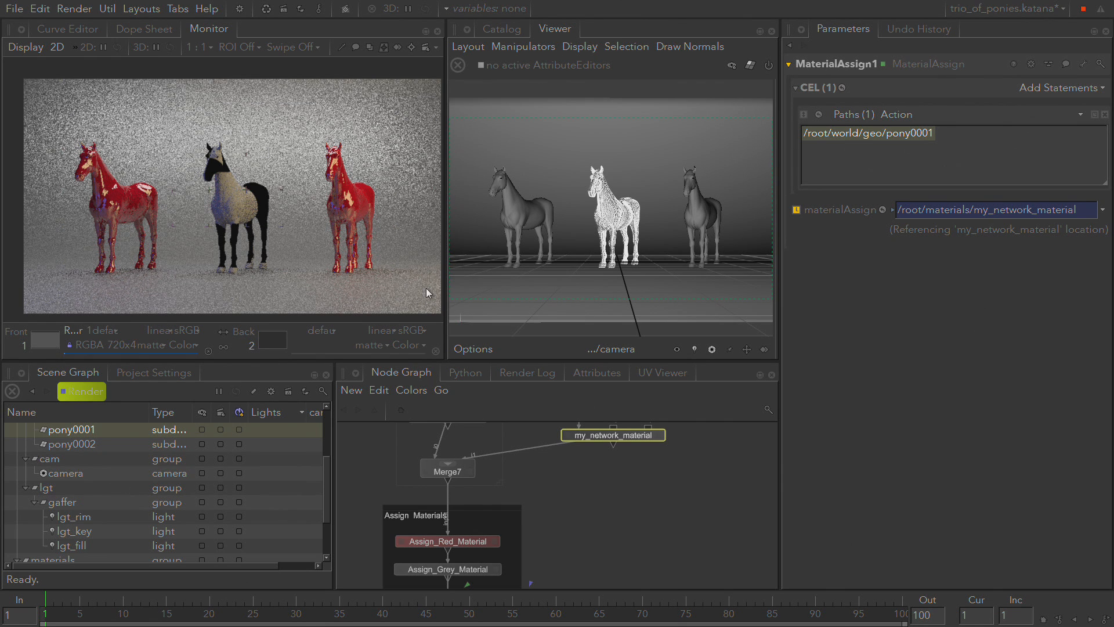
Add a second checkerboard shading node beside the existing checkerboard and open its parameters
middle_click_drag(657, 474, 648, 531)
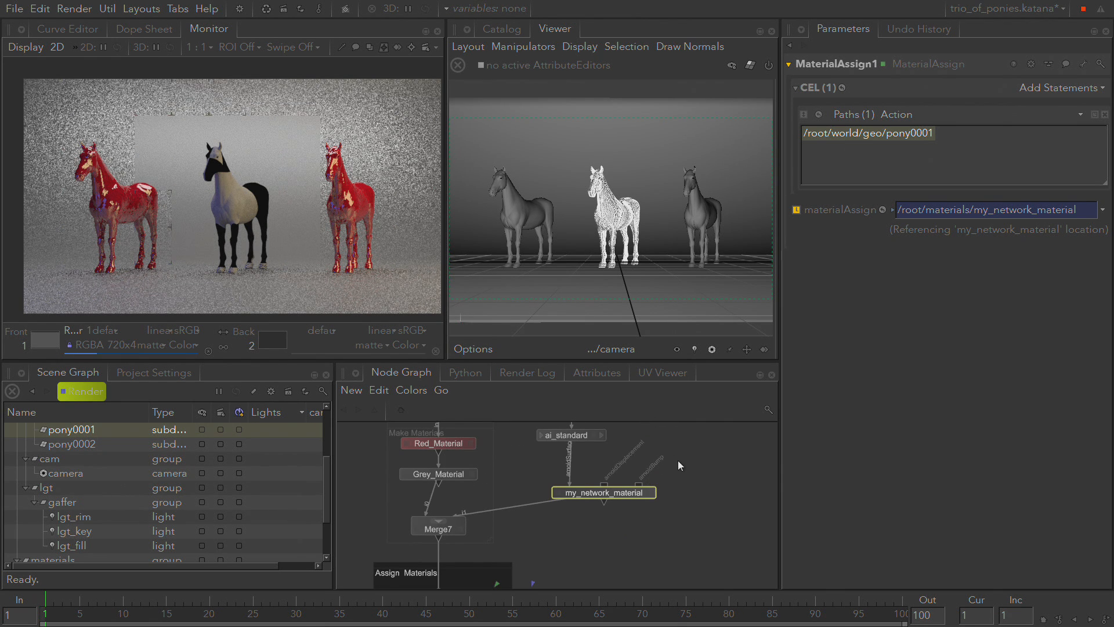
middle_click_drag(678, 461, 713, 545)
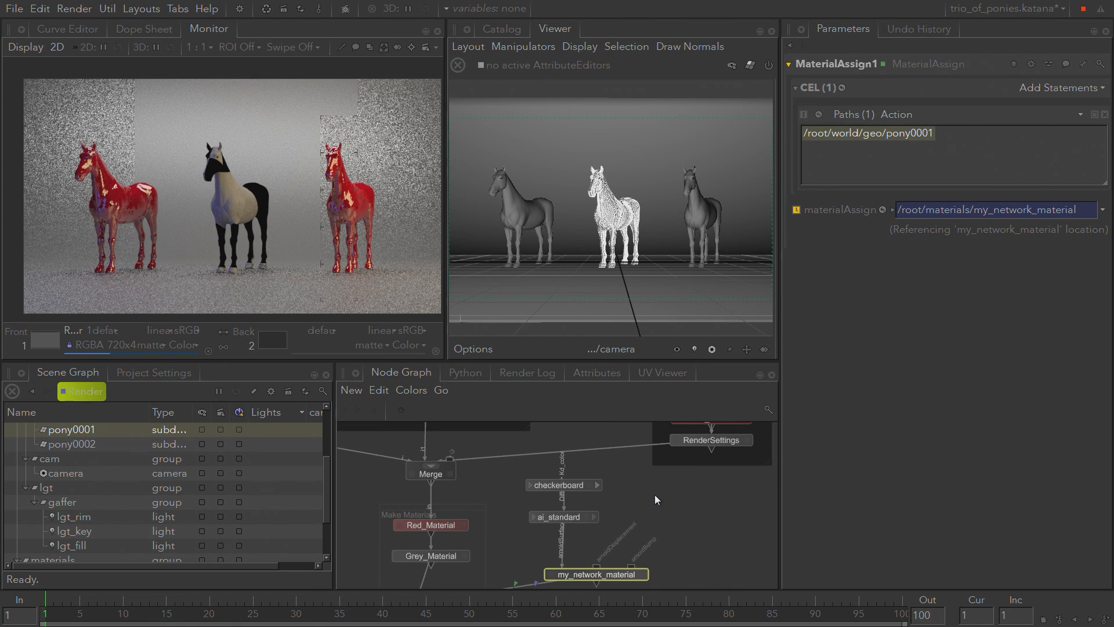
key("Tab")
type("chec")
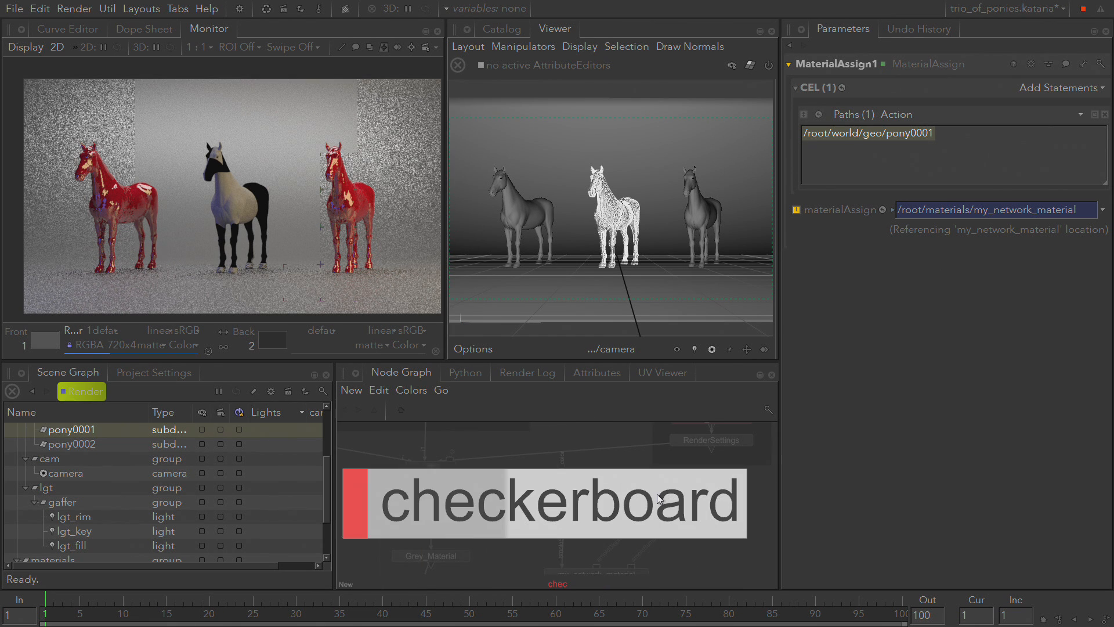
key("Return")
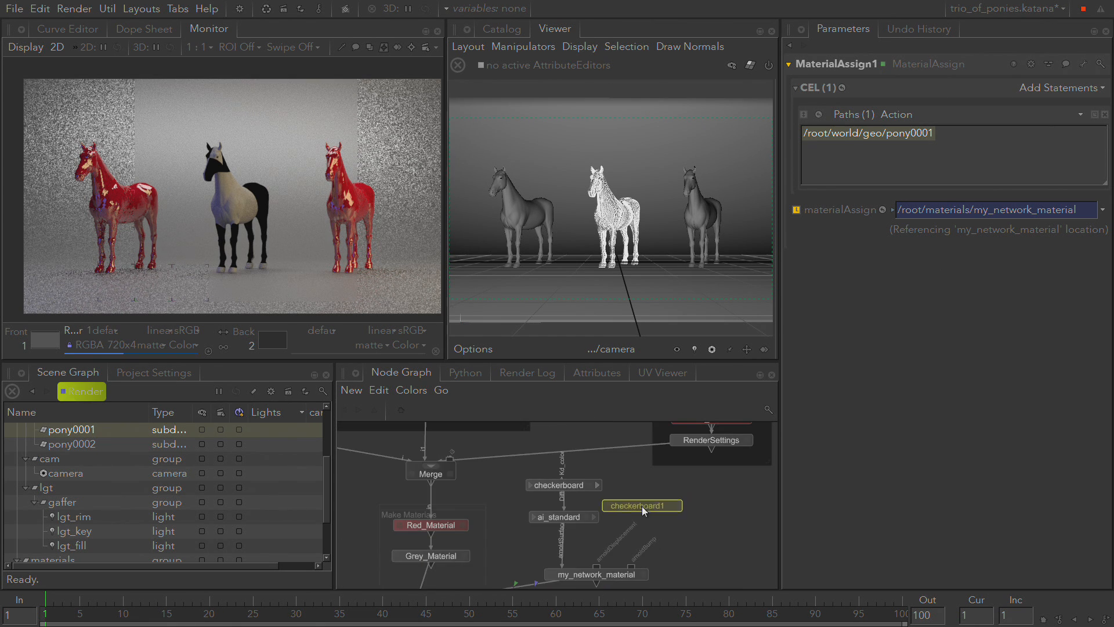
left_click(683, 507)
double_click(670, 504)
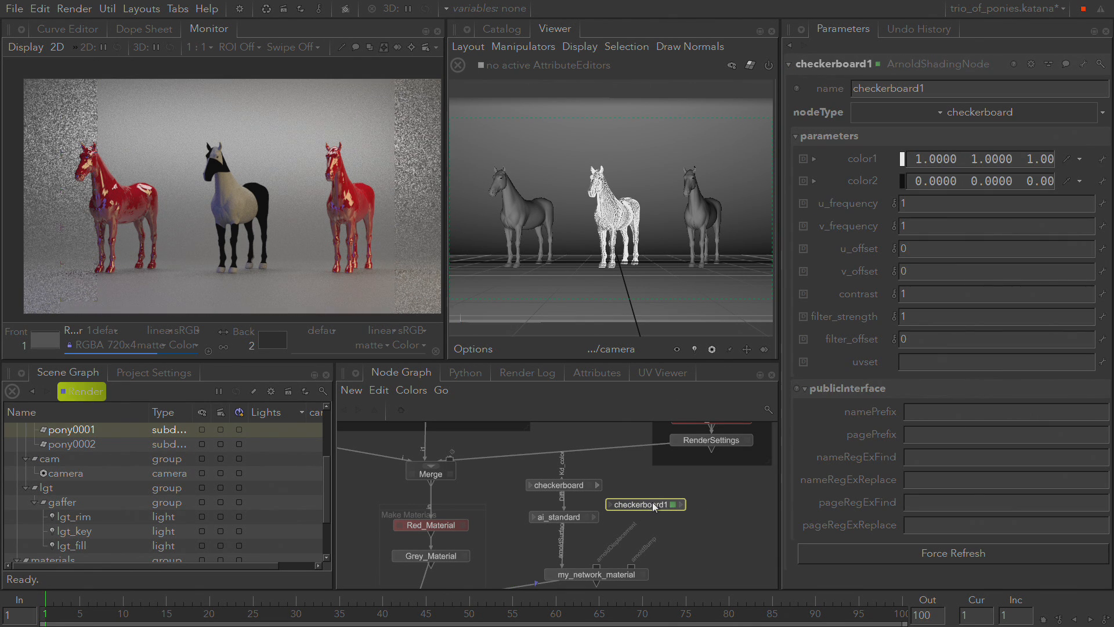
Connect the new checkerboard1 node's output to color1 of the existing checkerboard and place it directly above that node
left_click_drag(671, 503, 513, 443)
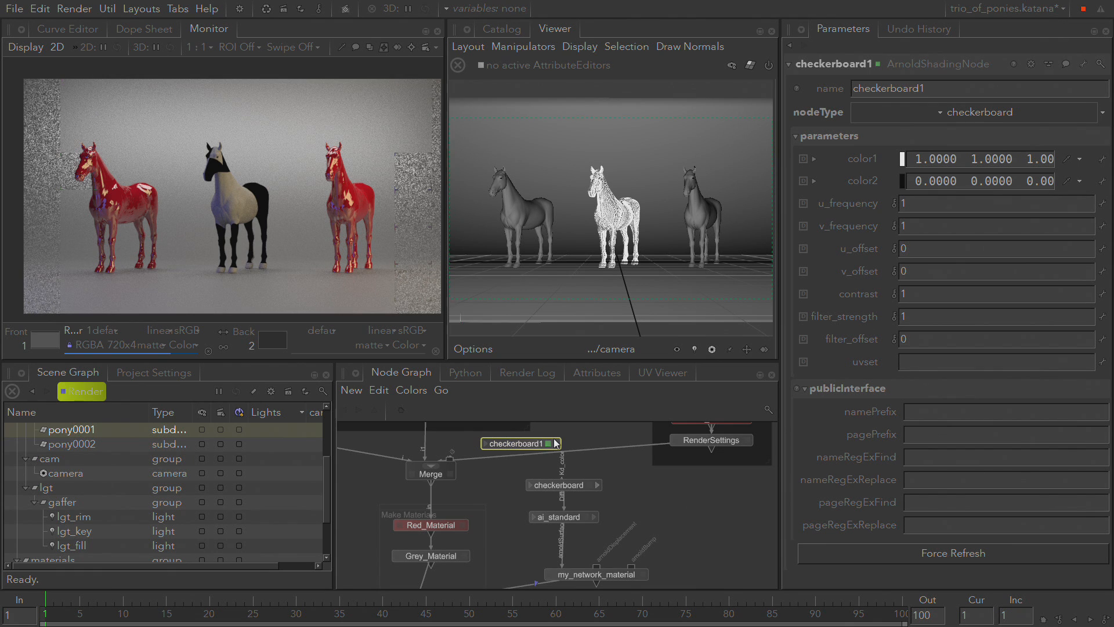
left_click(556, 444)
left_click(591, 490)
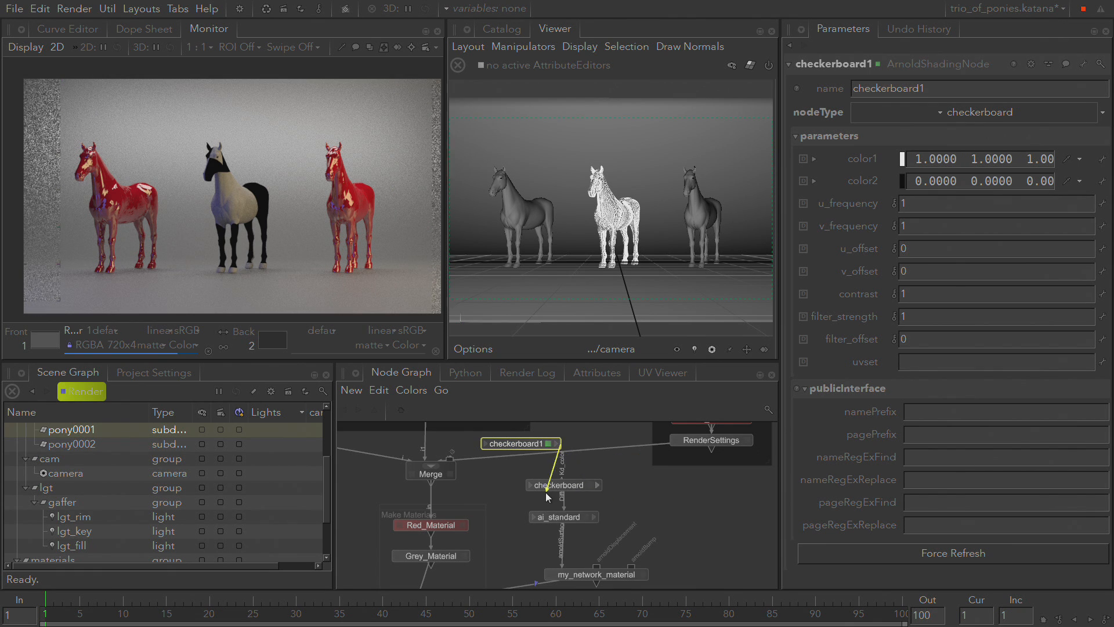
left_click(531, 483)
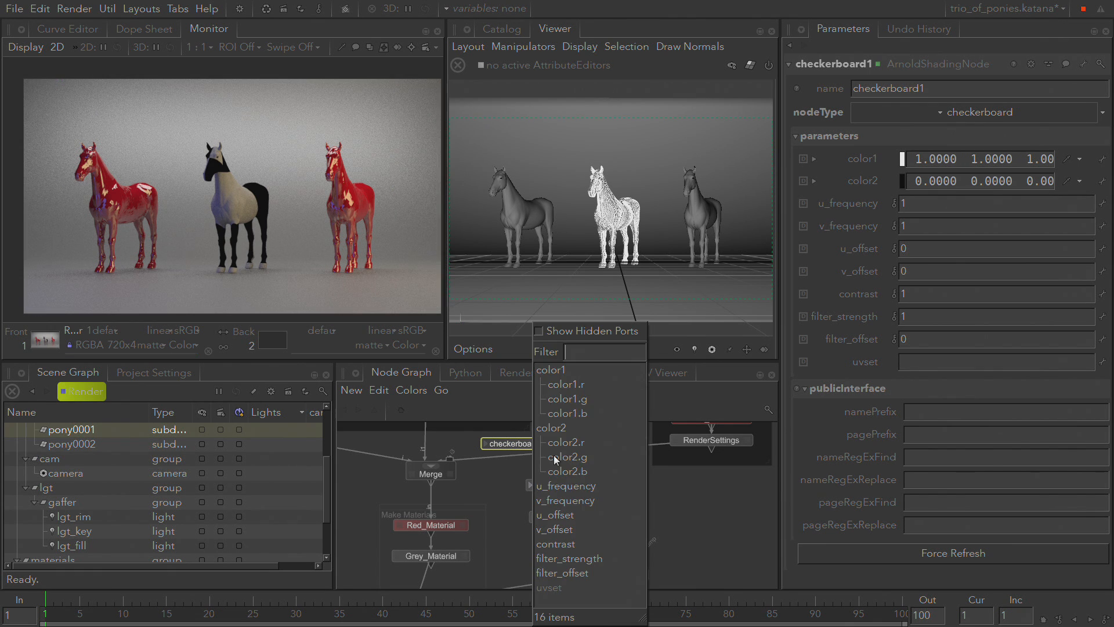
left_click(595, 369)
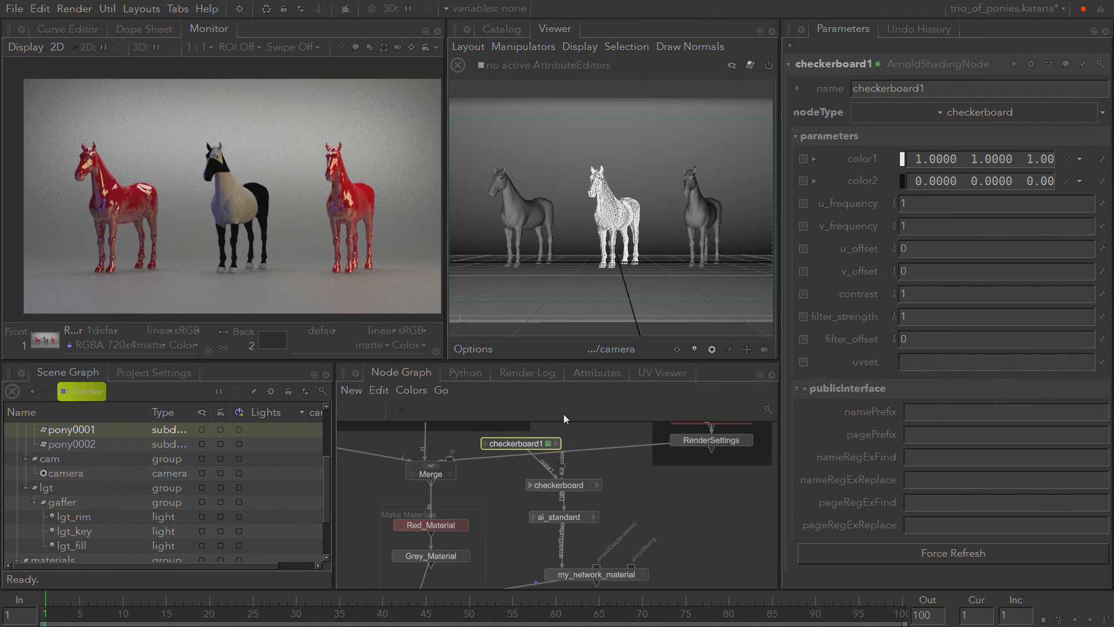
left_click_drag(510, 446, 557, 448)
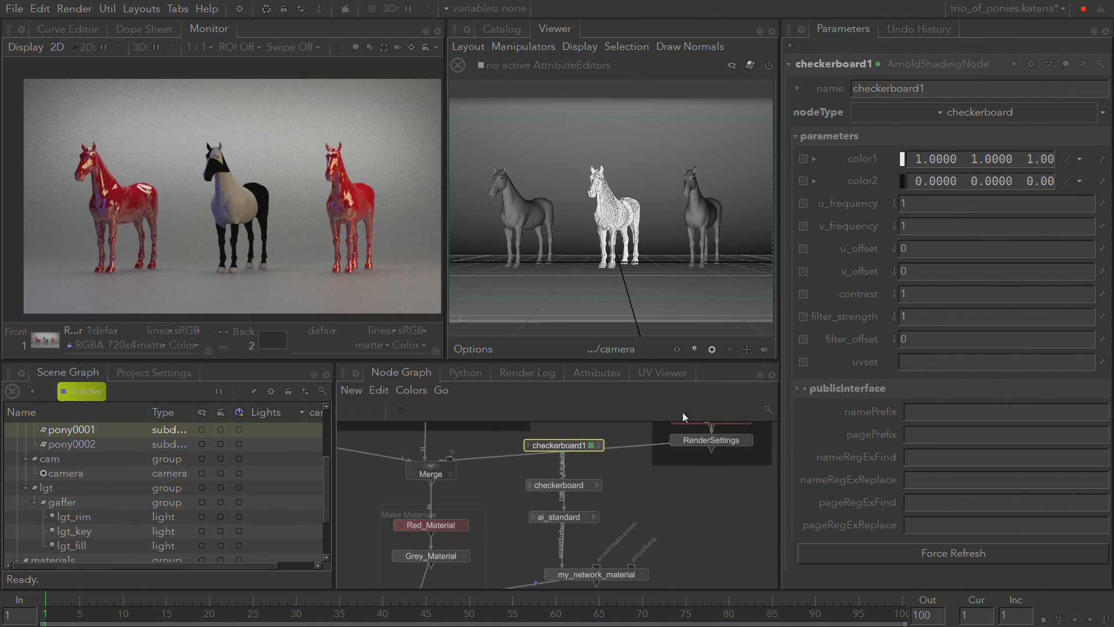
Set both u_frequency and v_frequency of checkerboard1 to 4
left_click(937, 210)
type("4")
key("Tab")
type("4")
key("Tab")
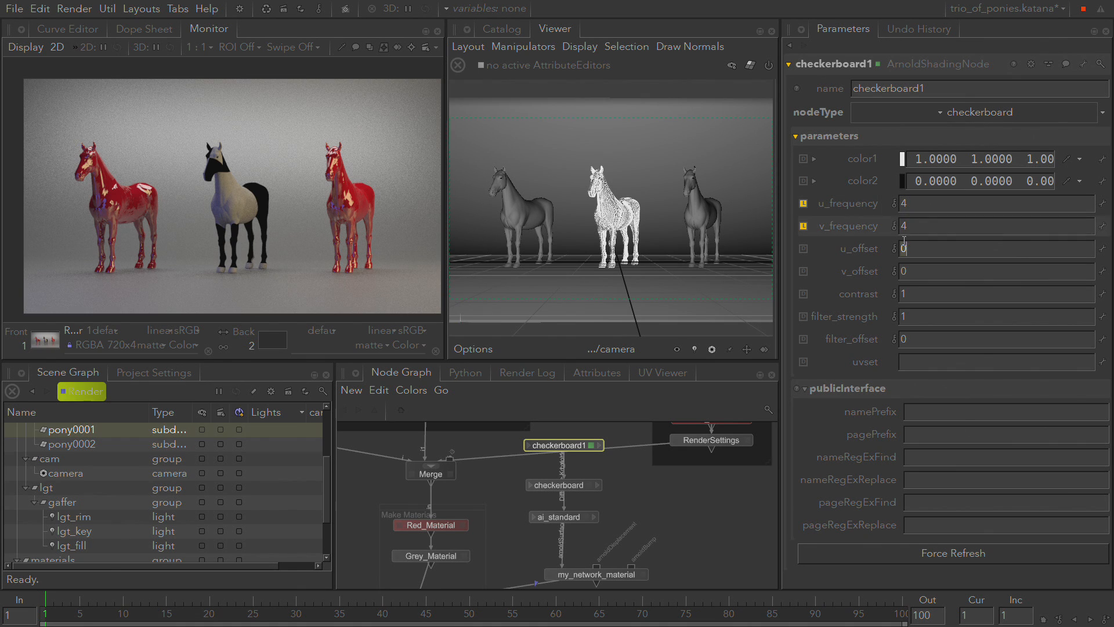
Set checkerboard1's color1 to a yellow-green of about 0.5630, 0.7543, 0.0764
middle_click_drag(680, 561, 700, 515)
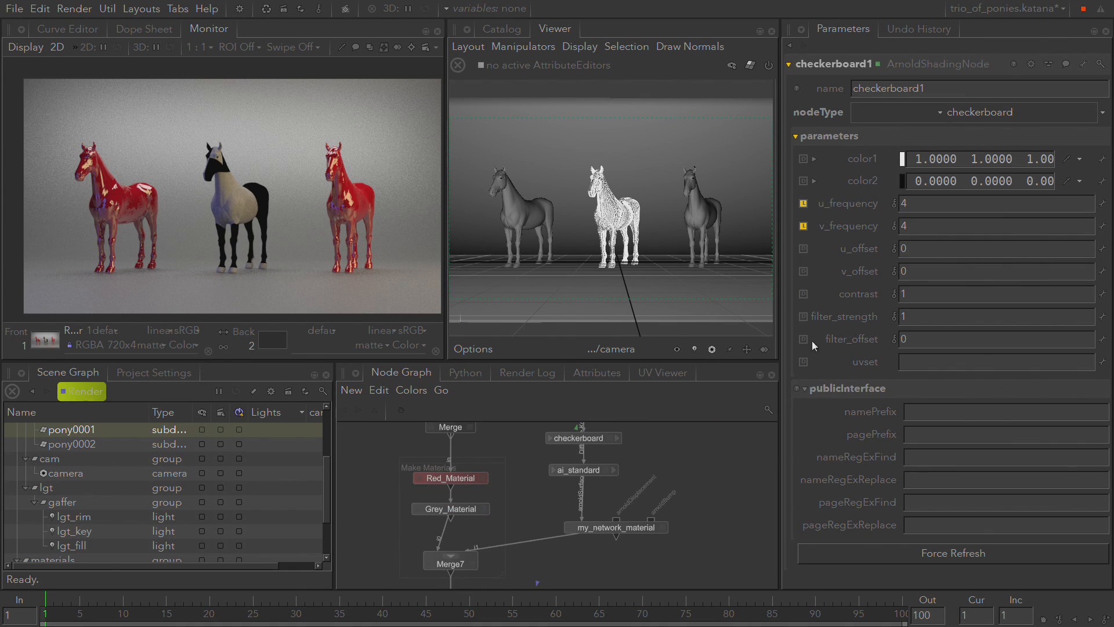
left_click(903, 164)
left_click(550, 242)
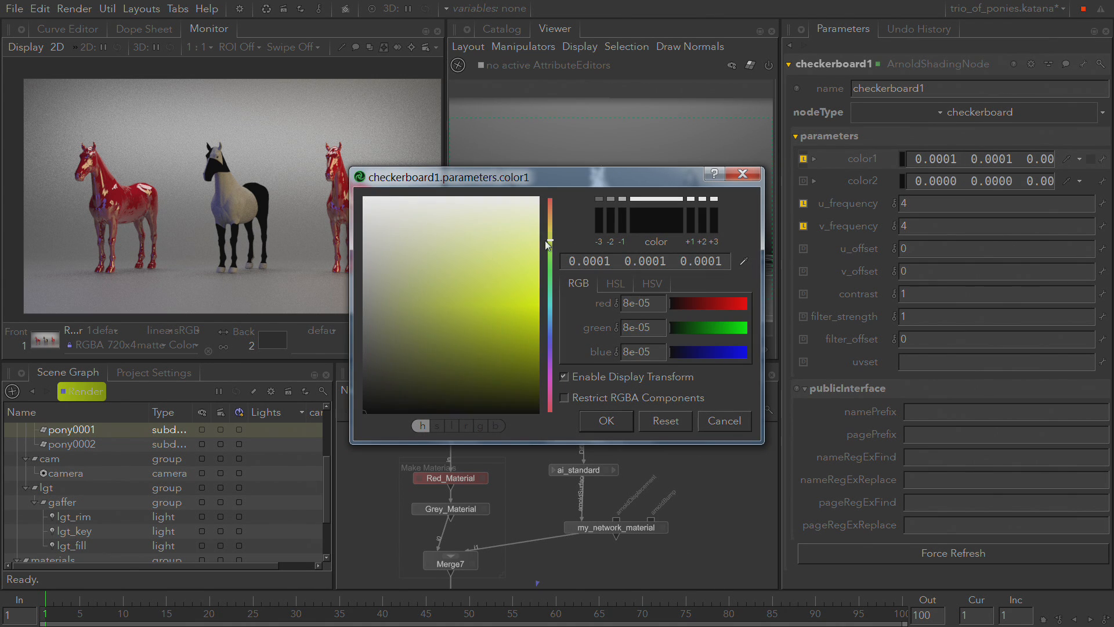
left_click_drag(495, 286, 489, 285)
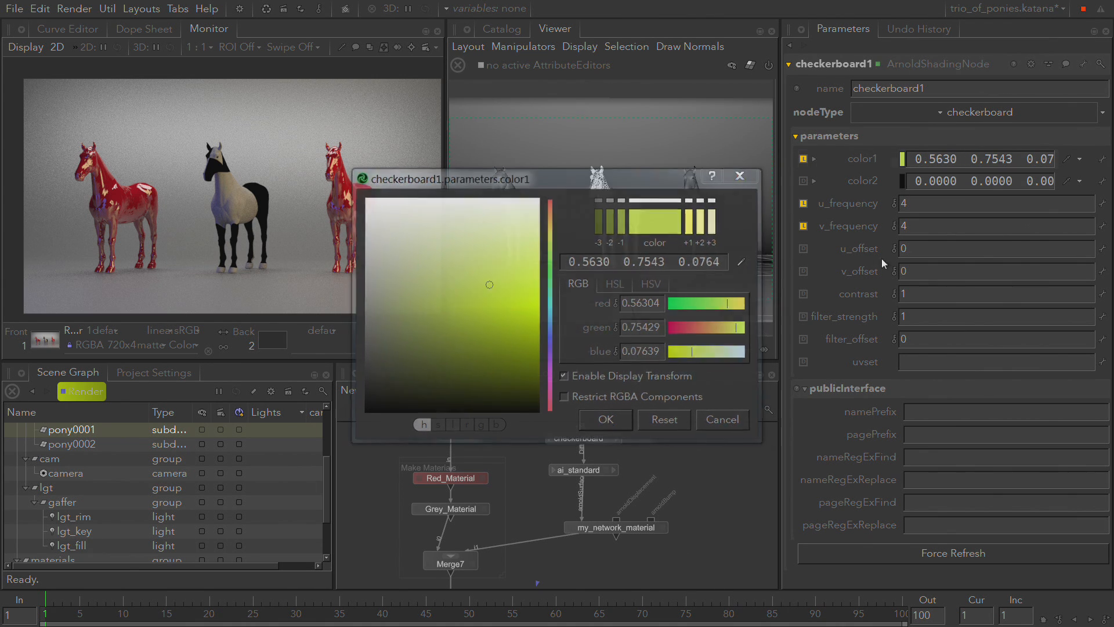
key("Return")
Set checkerboard1's color2 to a magenta of about 0.69, 0.045, 0.81
left_click(902, 181)
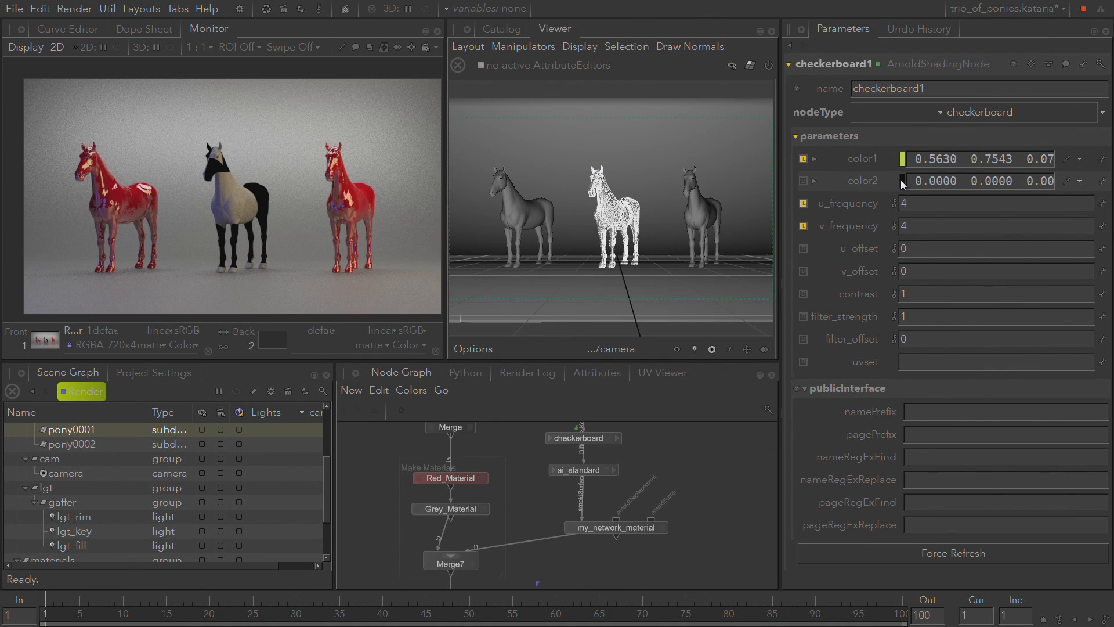
left_click(550, 374)
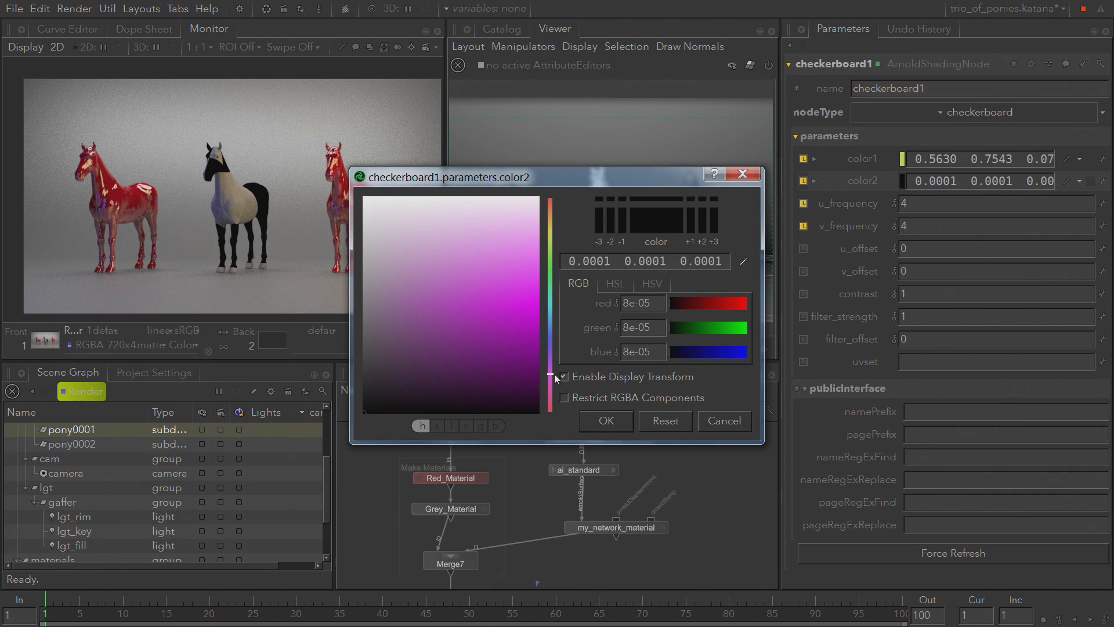
left_click(502, 289)
left_click(615, 430)
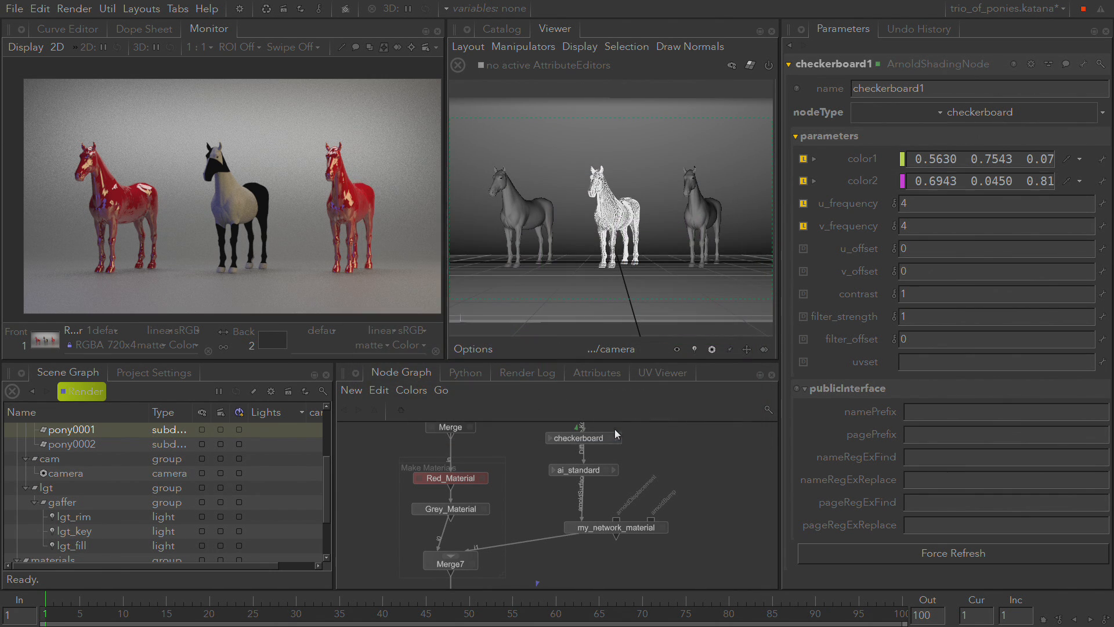
Preview render the scene again with the coloured checkerboard1 pattern feeding the network material
middle_click_drag(615, 562, 695, 372)
middle_click_drag(720, 555, 684, 485)
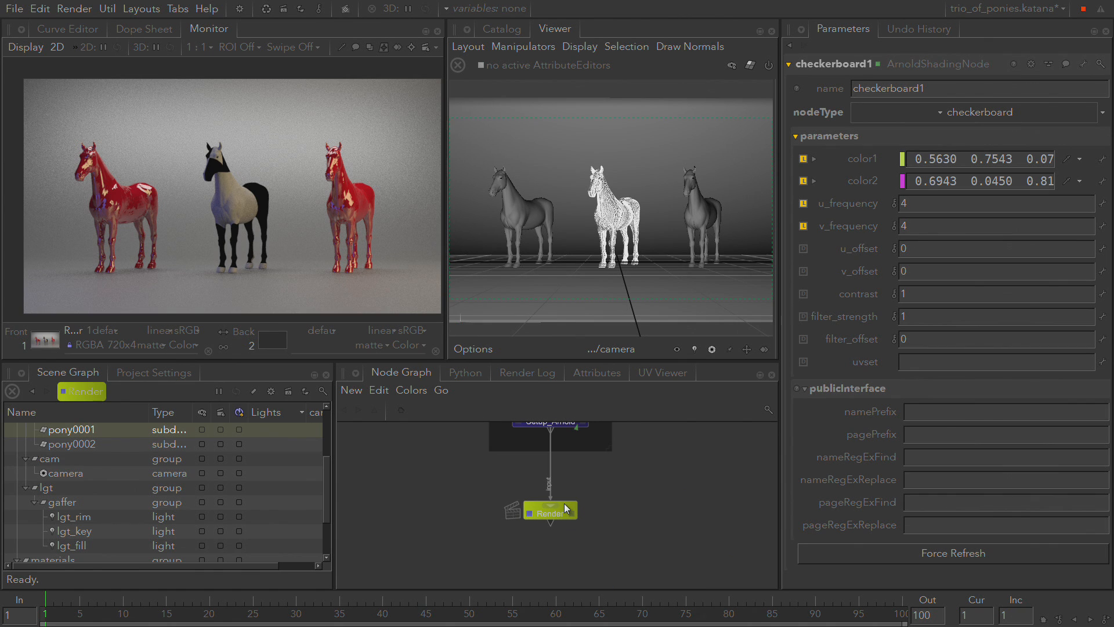
right_click(556, 509)
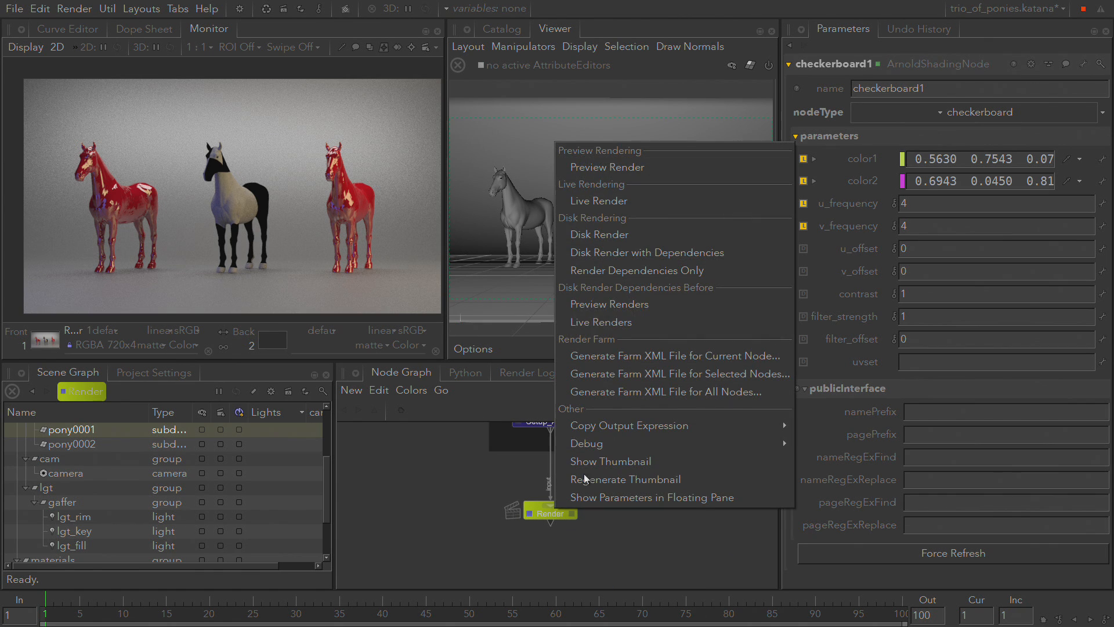
left_click(674, 168)
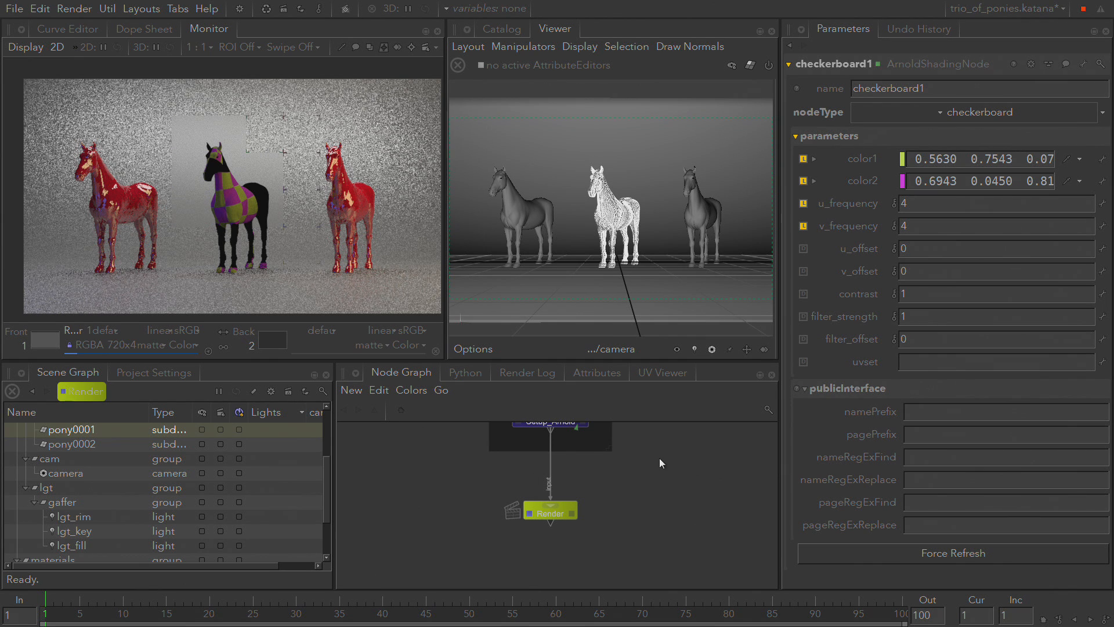
Move the checkerboard1 node down so it sits just above the checkerboard node
middle_click_drag(695, 456, 661, 509)
middle_click_drag(649, 428, 580, 590)
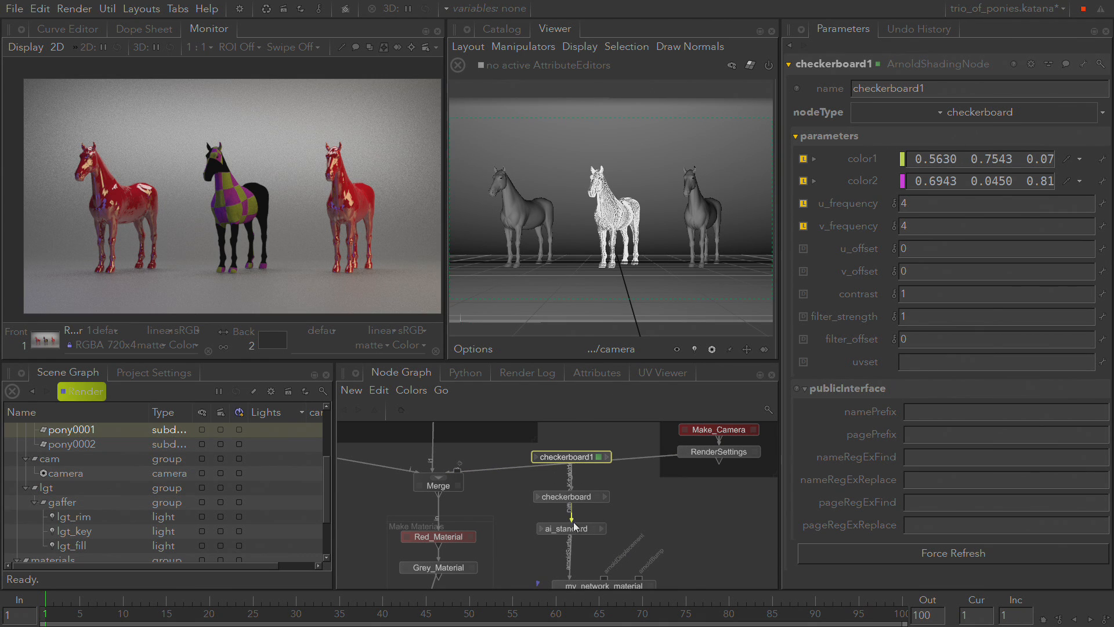
left_click_drag(566, 459, 566, 474)
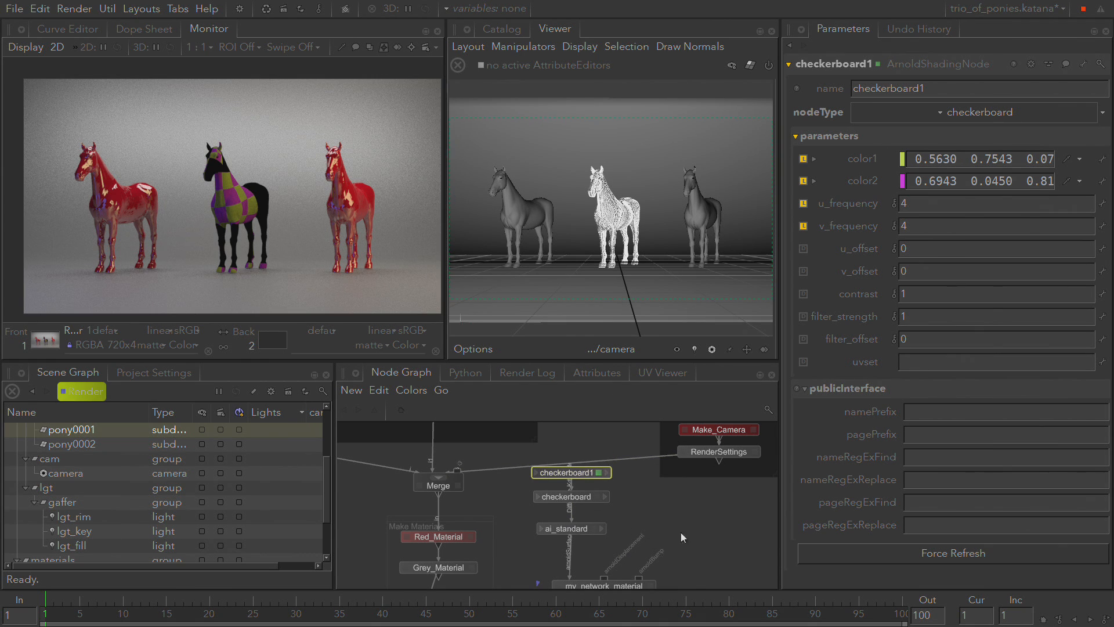
Add a Material node below my_network_material, connect it to that node's output and open its parameters
middle_click_drag(699, 553, 696, 541)
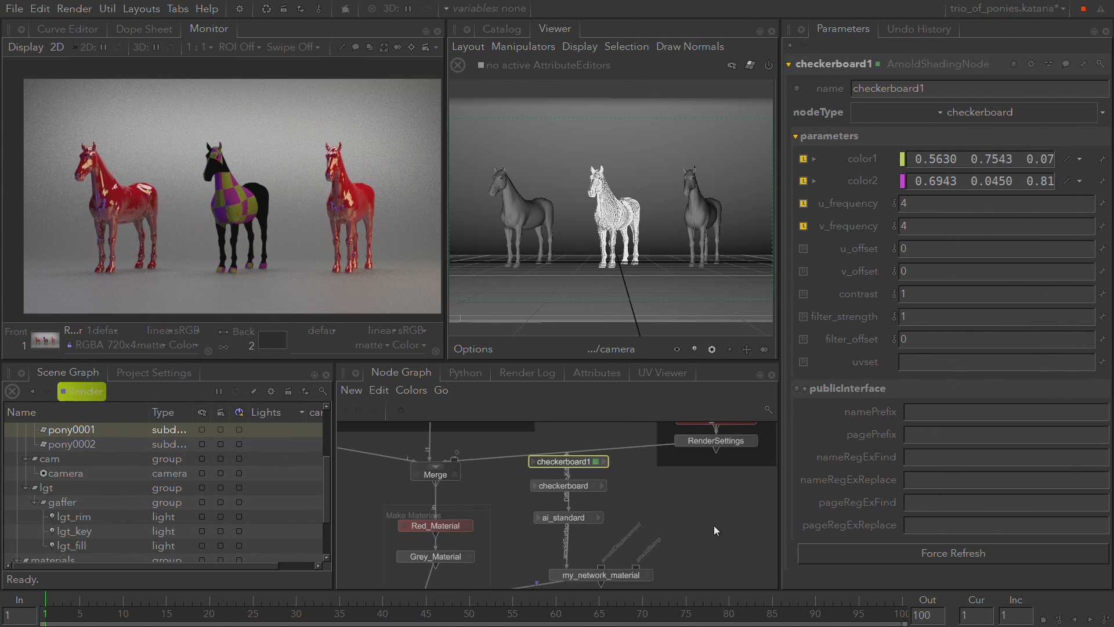
middle_click_drag(714, 525, 715, 505)
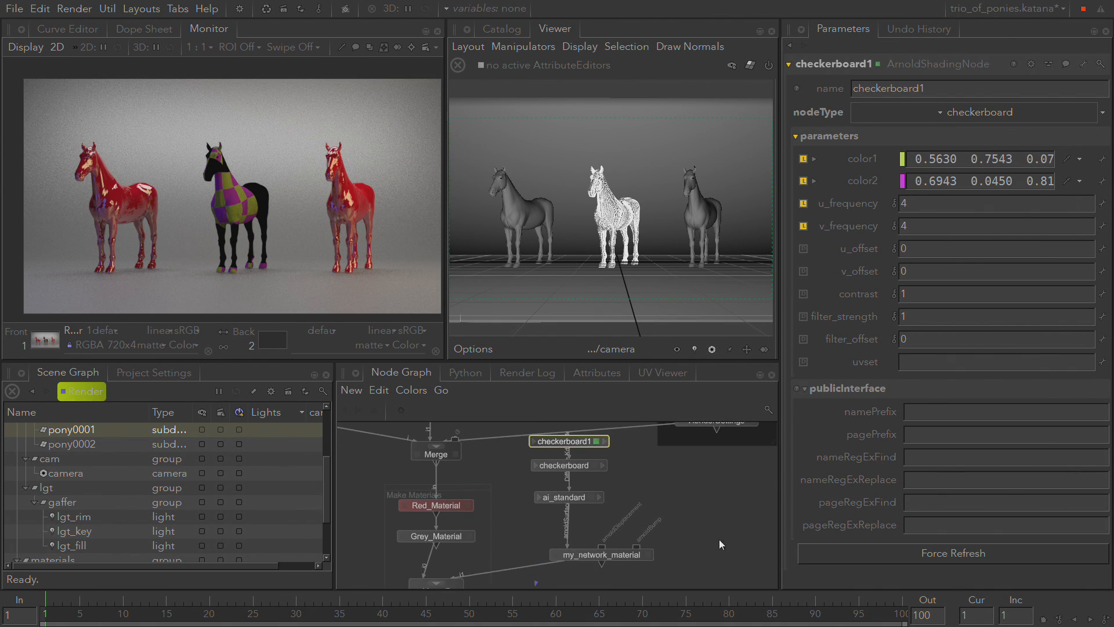
middle_click_drag(721, 544, 698, 490)
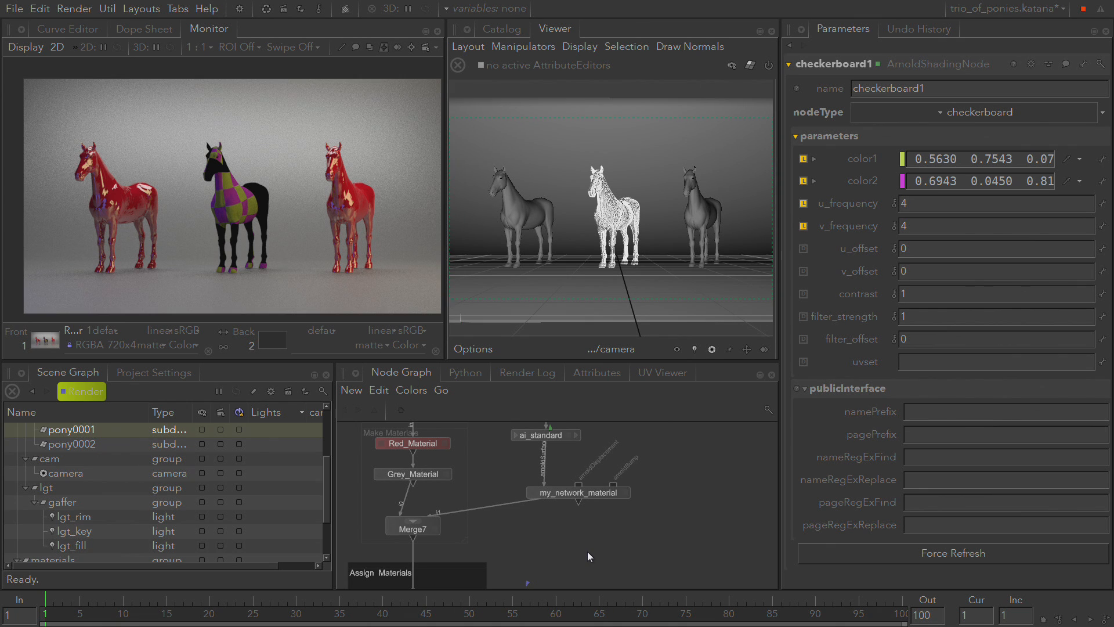
key("Tab")
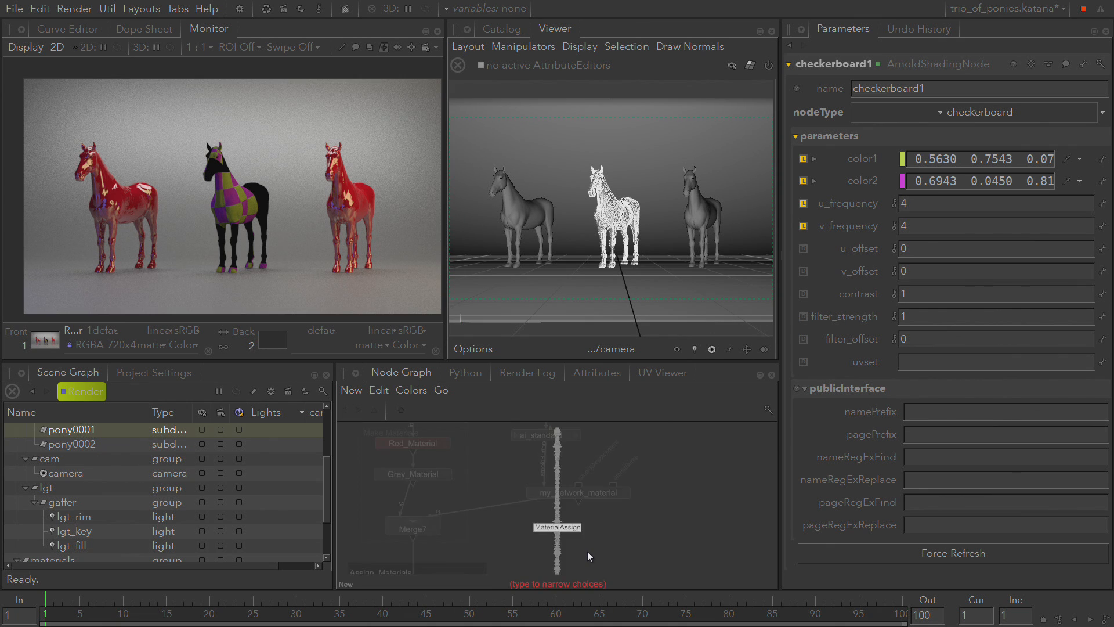
type("ma")
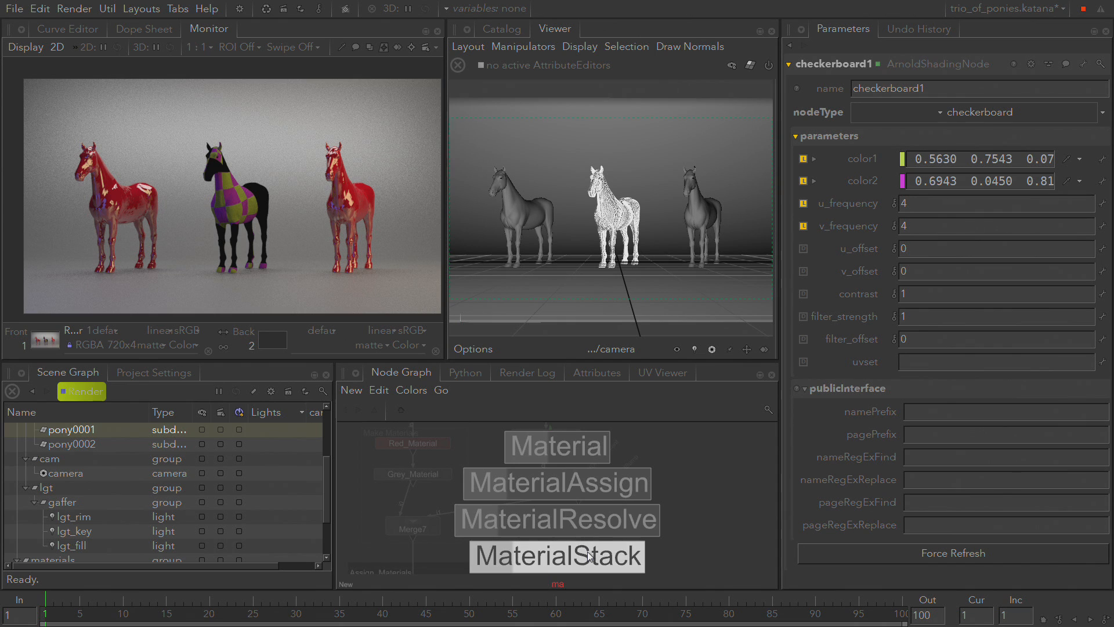
left_click(548, 456)
left_click(587, 559)
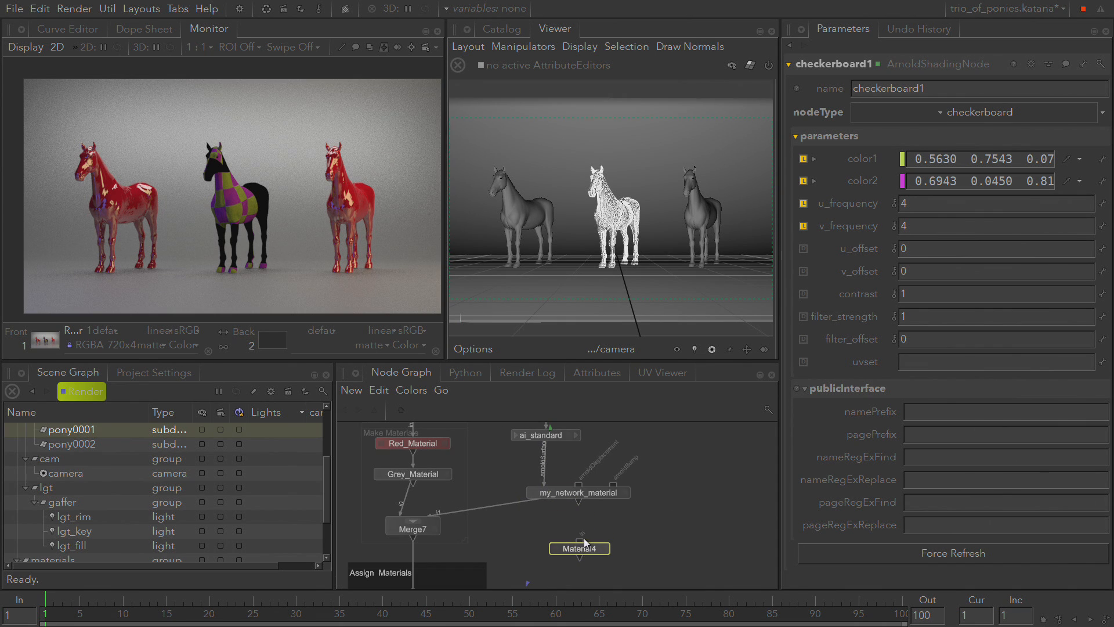
left_click_drag(584, 544, 581, 500)
double_click(589, 550)
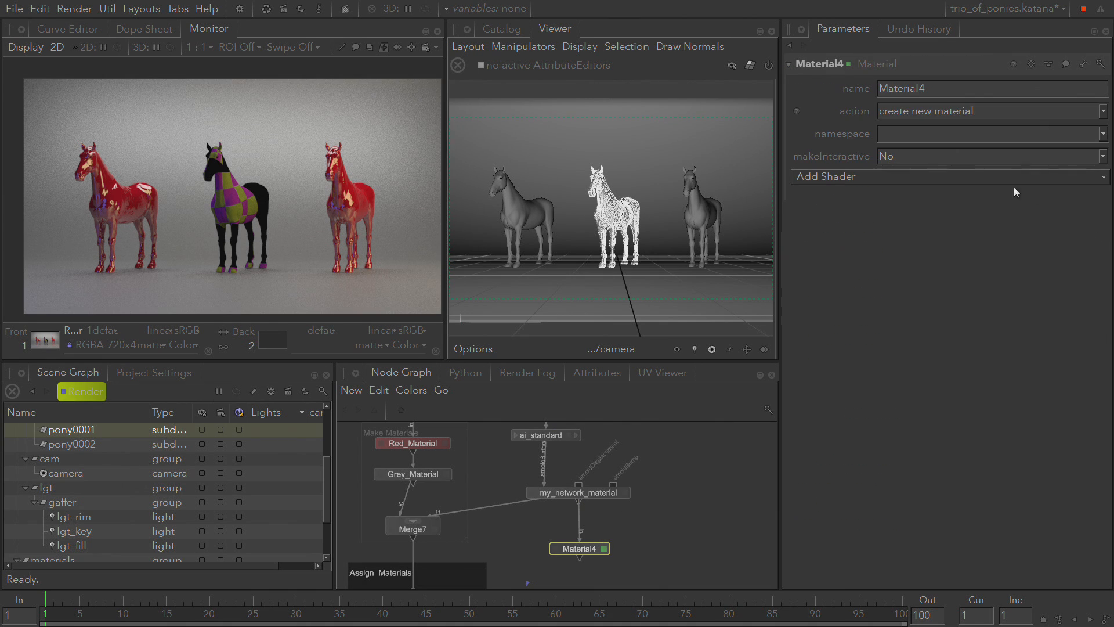
Set the new Material node's action to create child material and rename it network_child
left_click(959, 113)
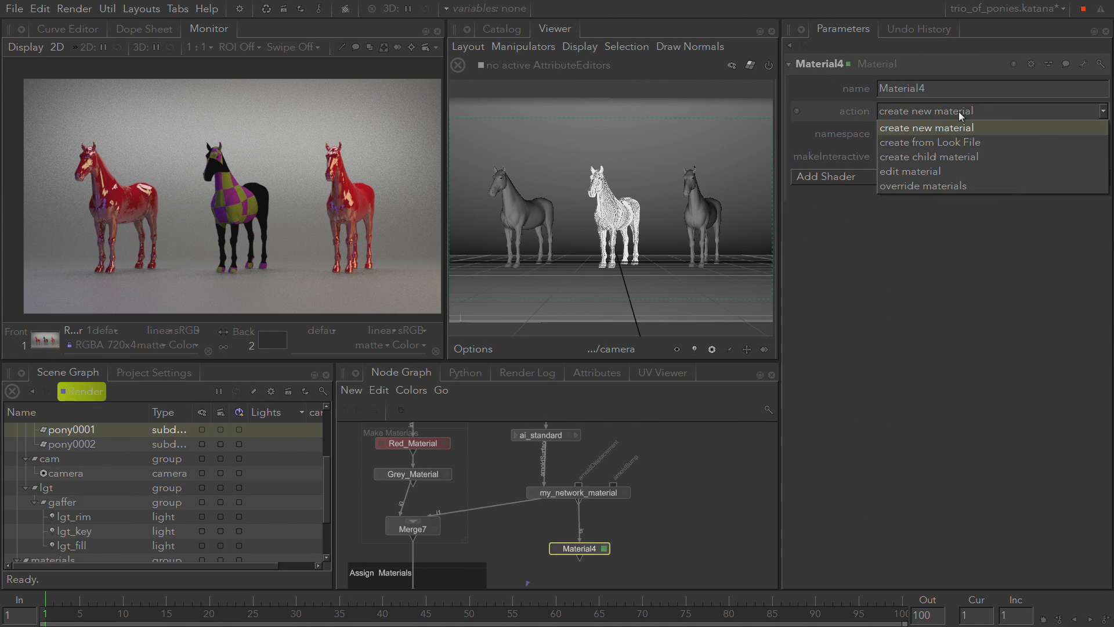
left_click(959, 162)
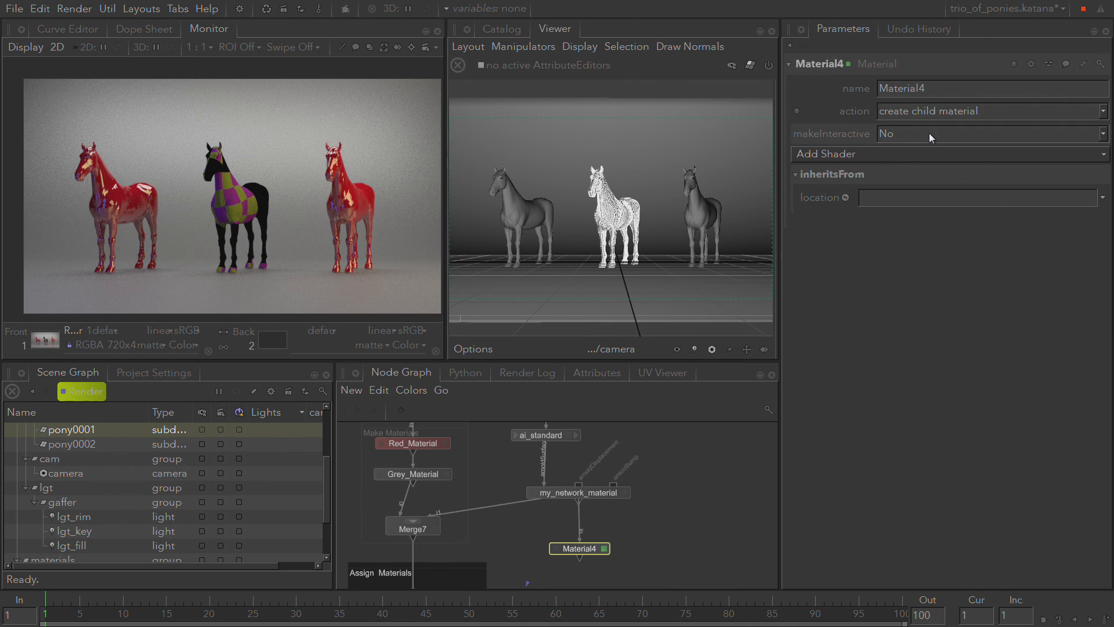
double_click(935, 85)
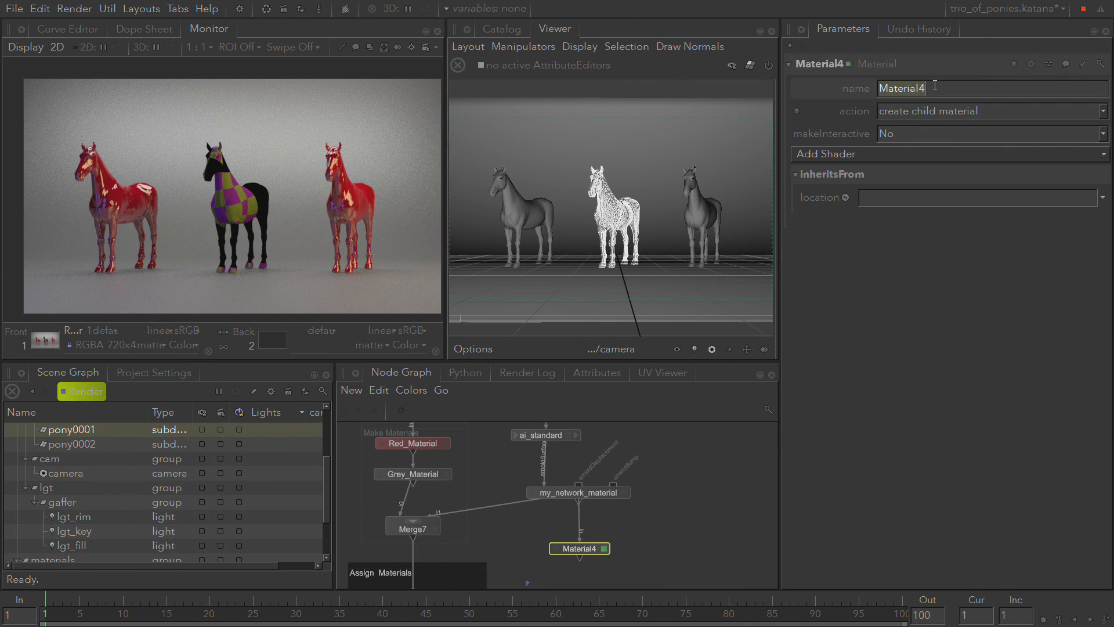
type("network_child")
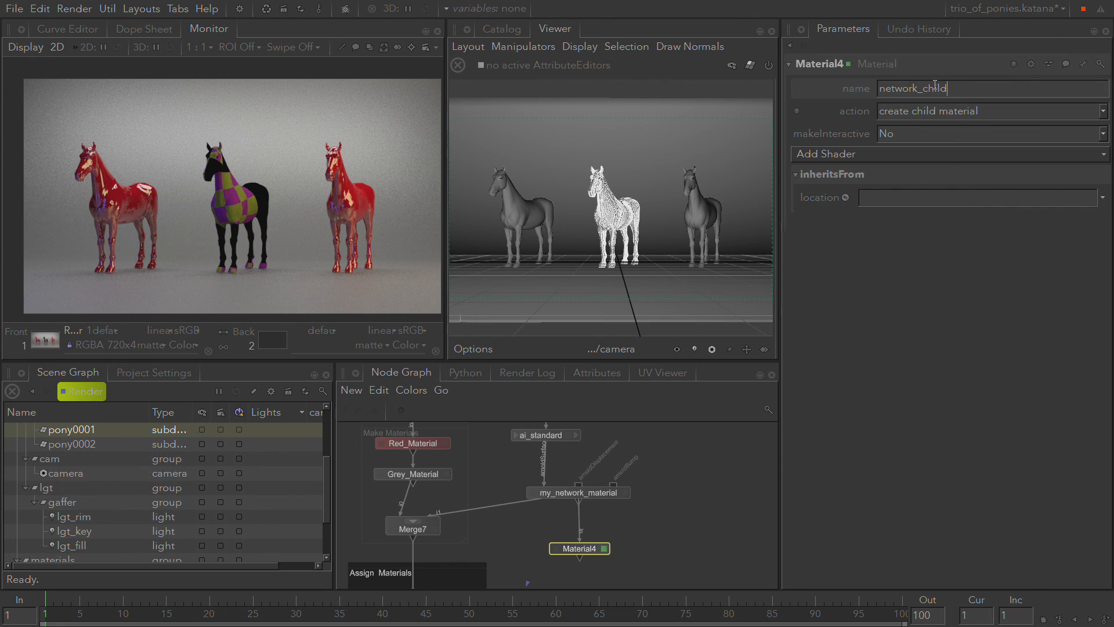
key("Return")
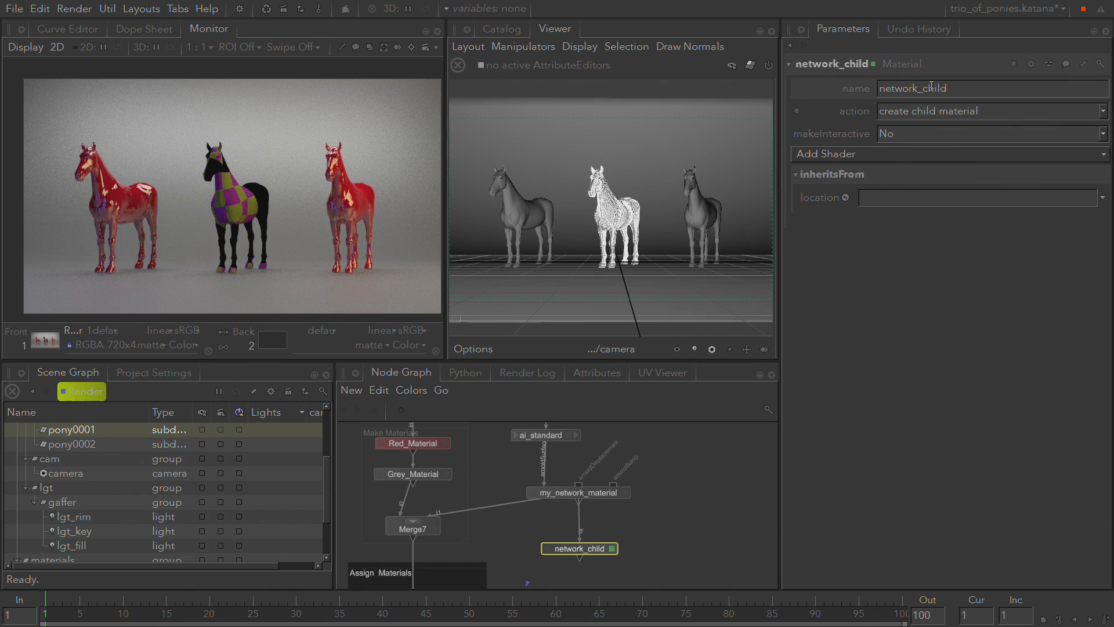
Set network_child's inheritsFrom location to my_network_material from the scene graph's materials group
scroll(182, 528, "down", 2)
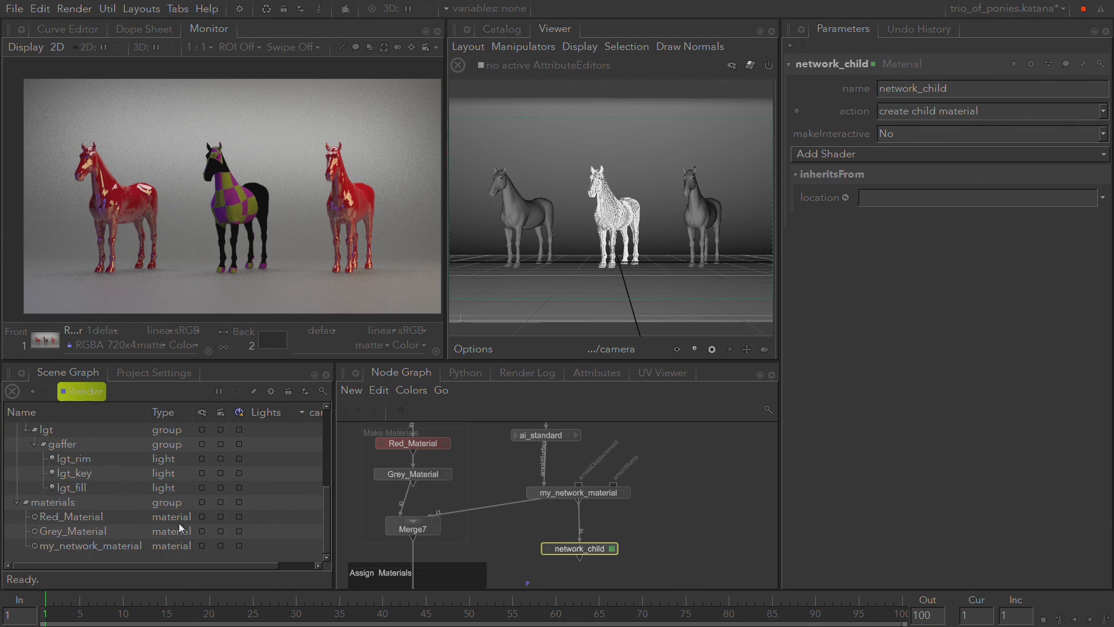
left_click(118, 546)
left_click_drag(117, 545, 974, 198)
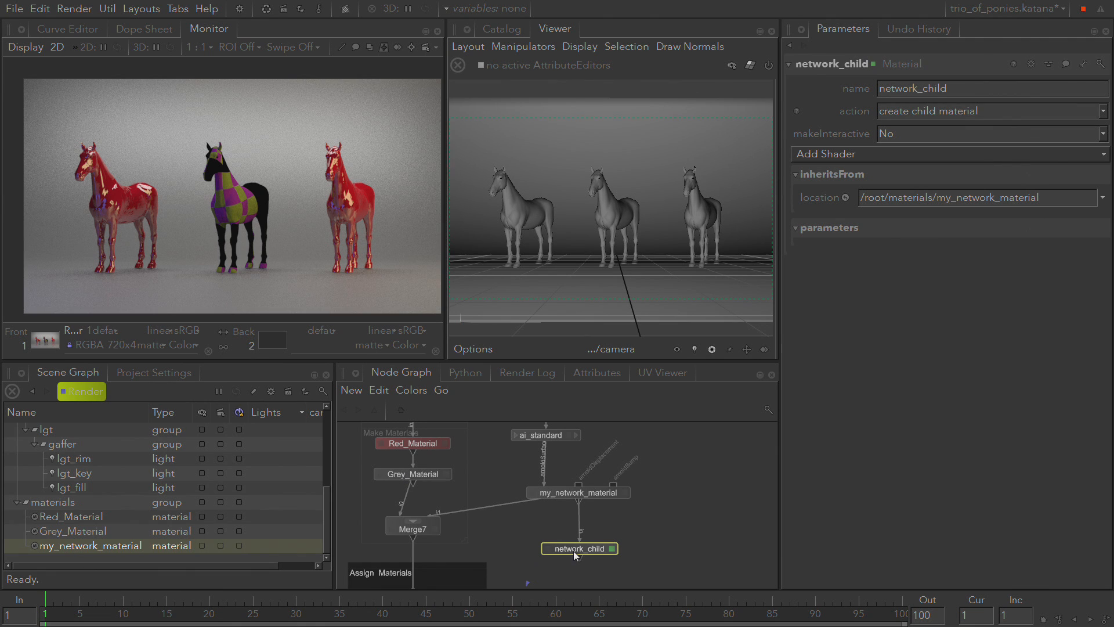
View the scene graph from network_child and examine how the child material sits beneath my_network_material
key("v")
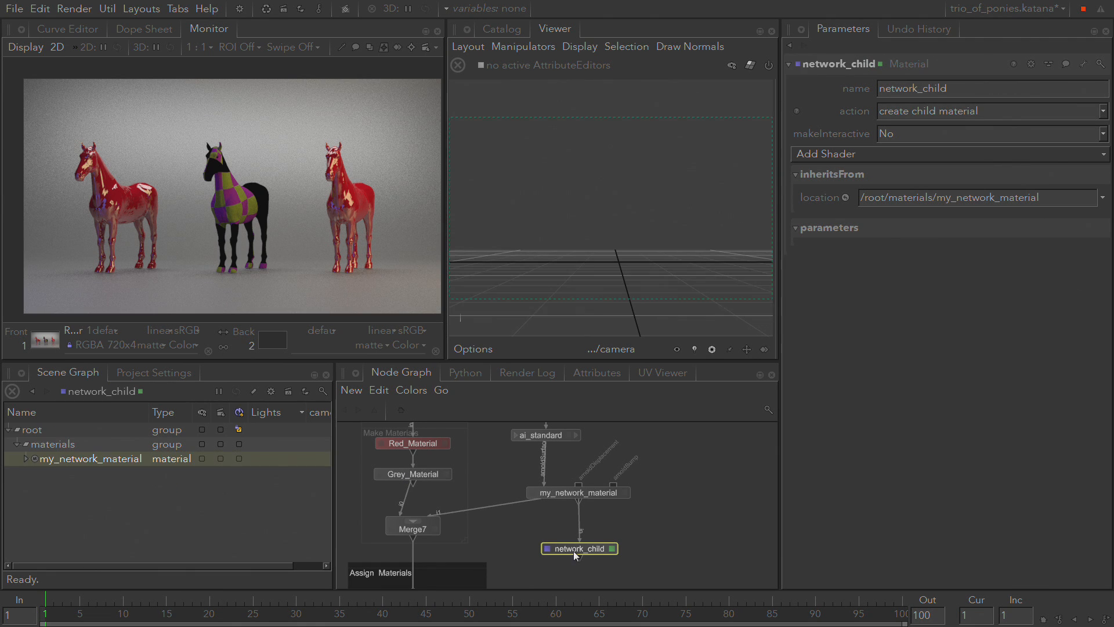
left_click(23, 458)
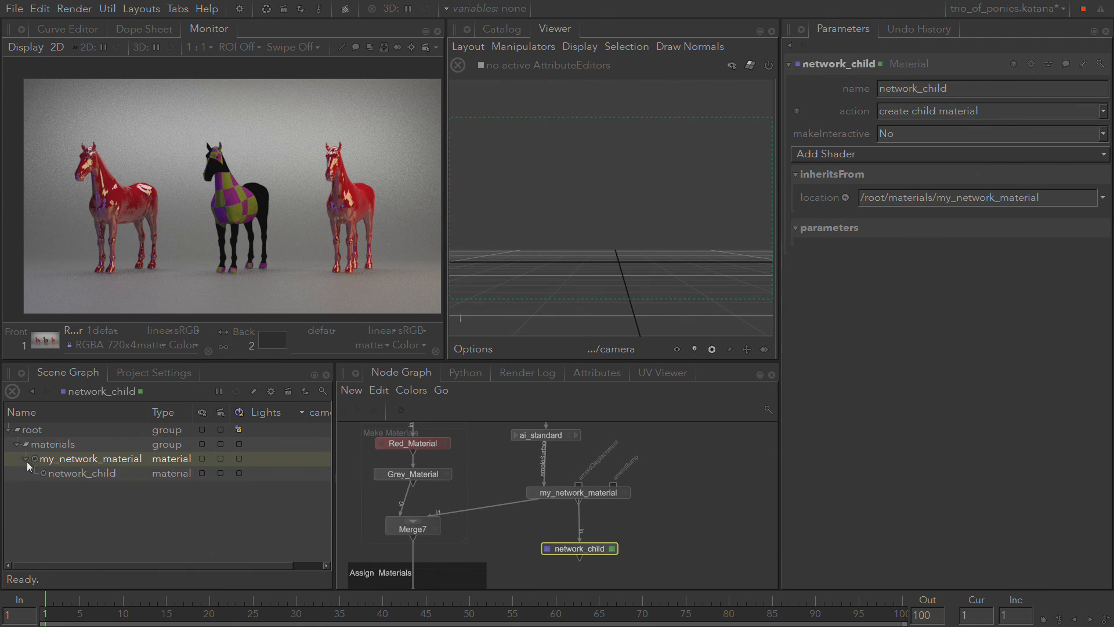
left_click(92, 471)
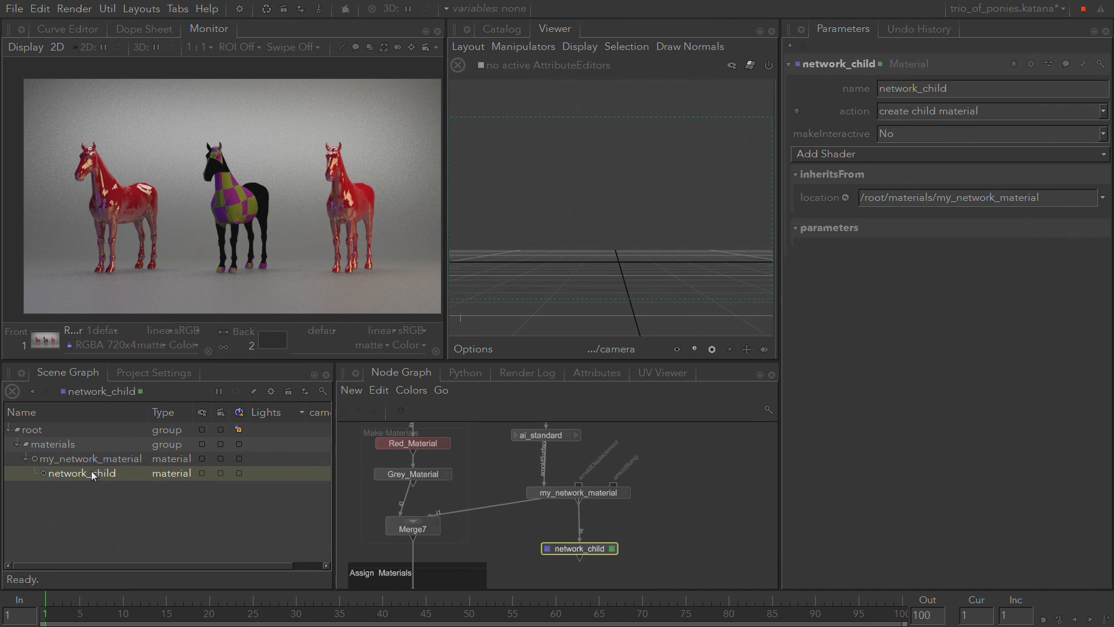
left_click(85, 463)
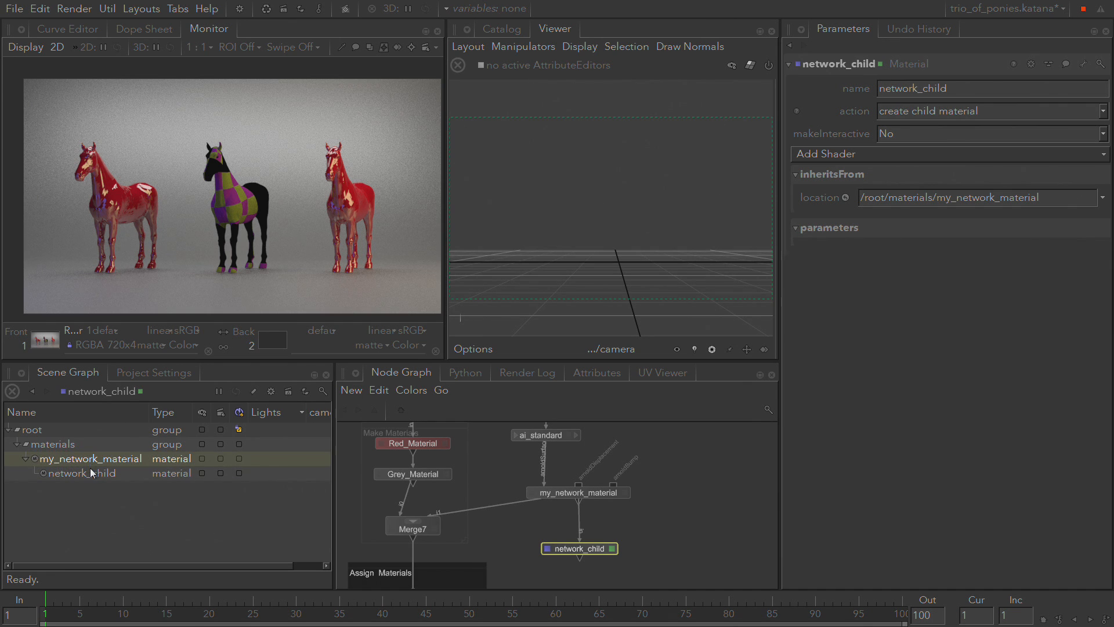
left_click(93, 471)
left_click(93, 467)
left_click(92, 473)
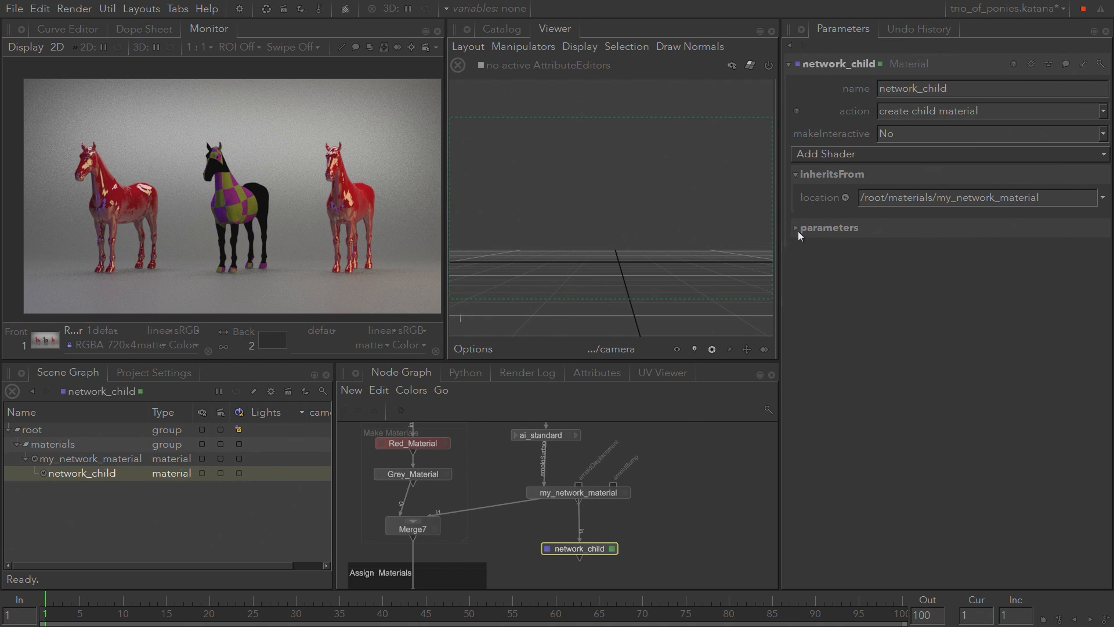
Expose ai_standard's diffuse Kd parameter in the material interface as df_amount in group diffuse
middle_click_drag(663, 458, 656, 507)
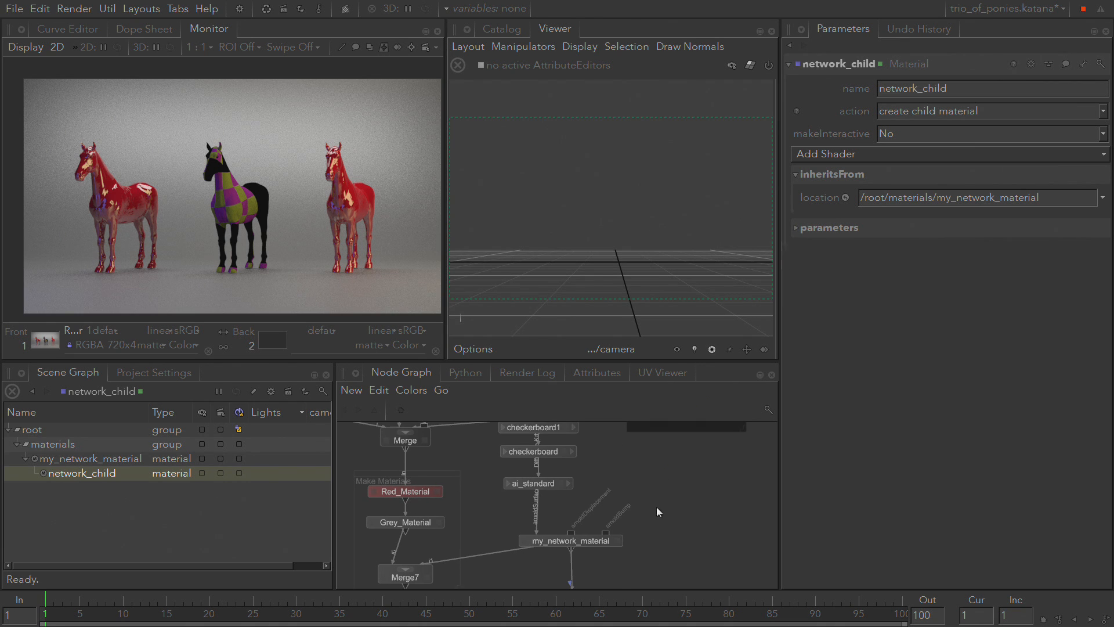
left_click(559, 483)
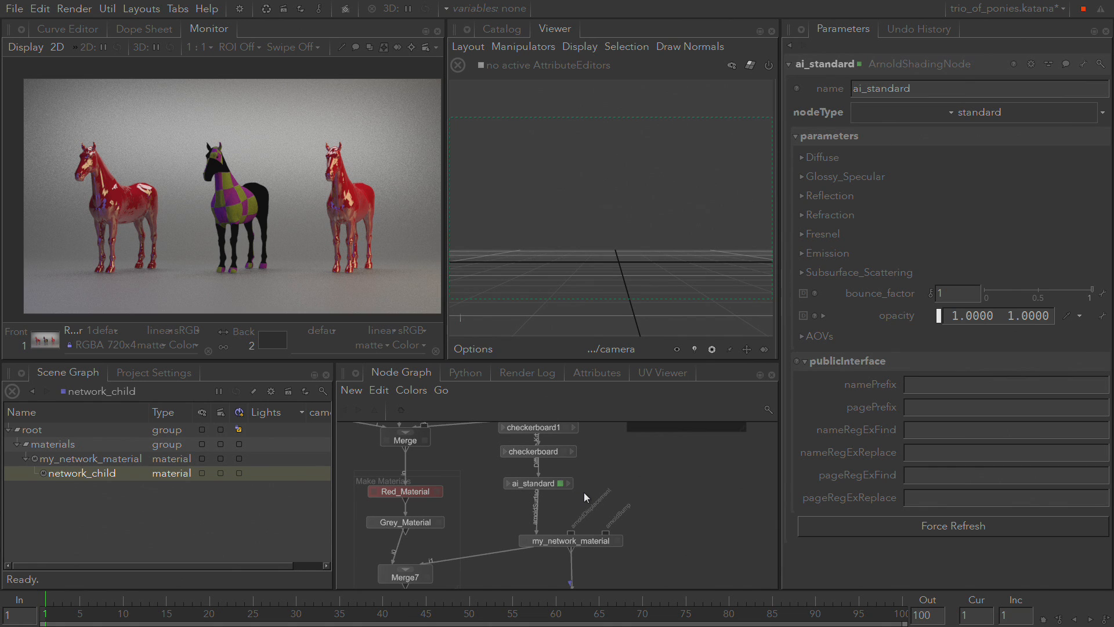
left_click(831, 158)
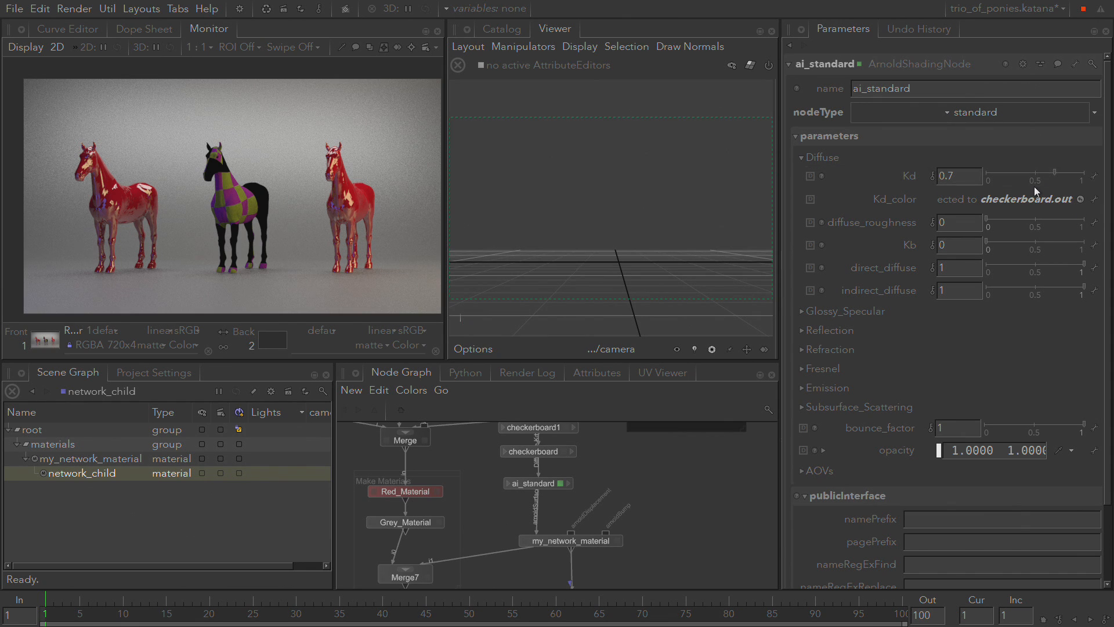
left_click(1094, 177)
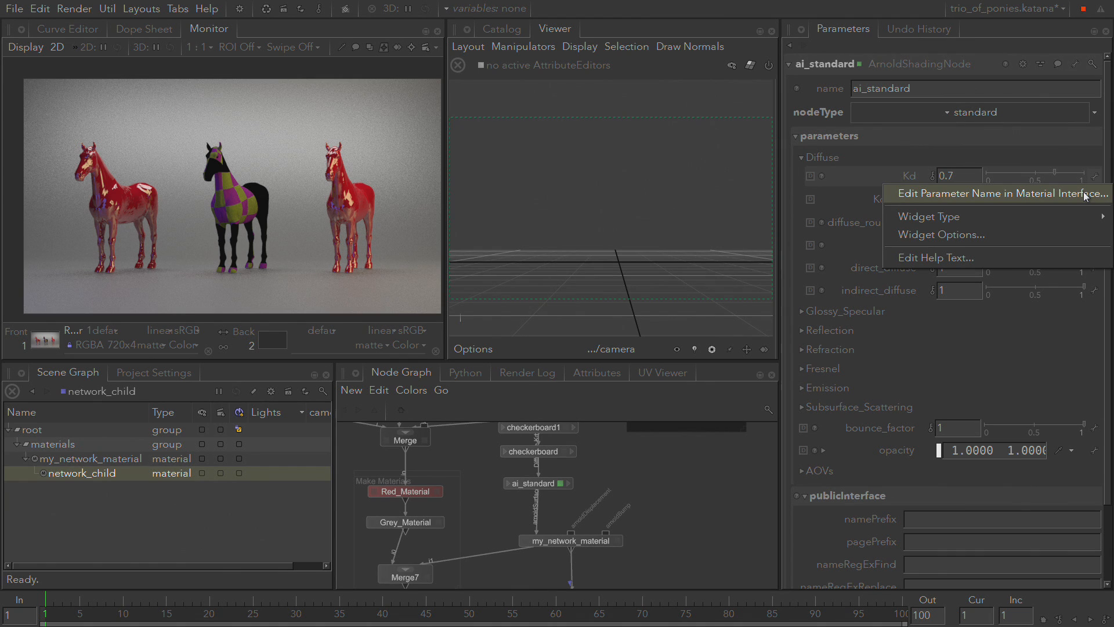
left_click(1084, 195)
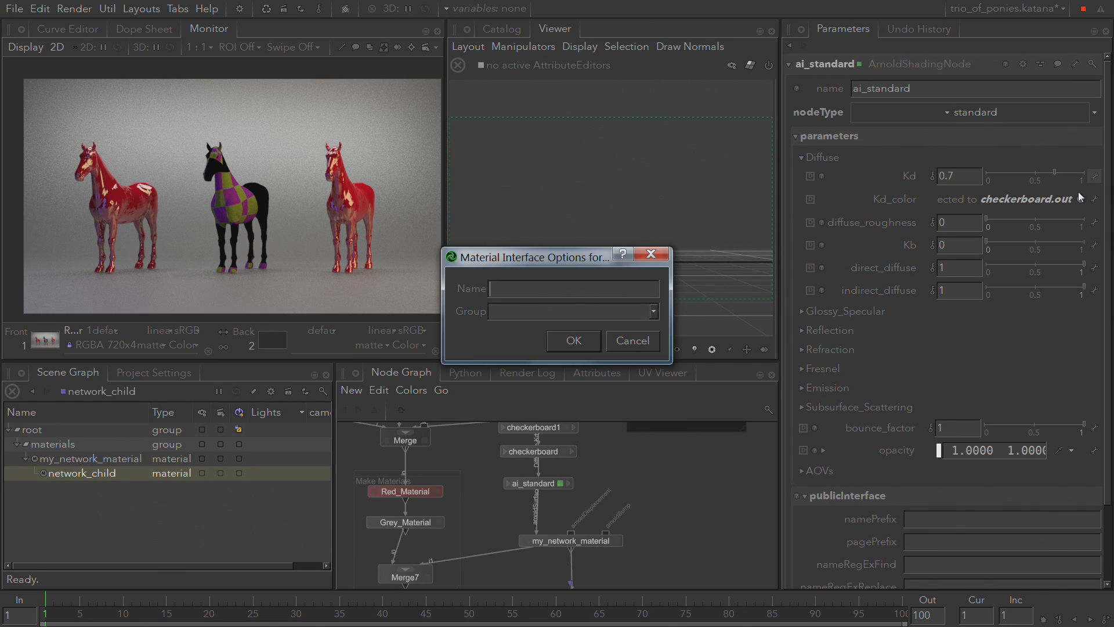
type("df_amount")
key("Tab")
type("diffuse")
left_click(598, 343)
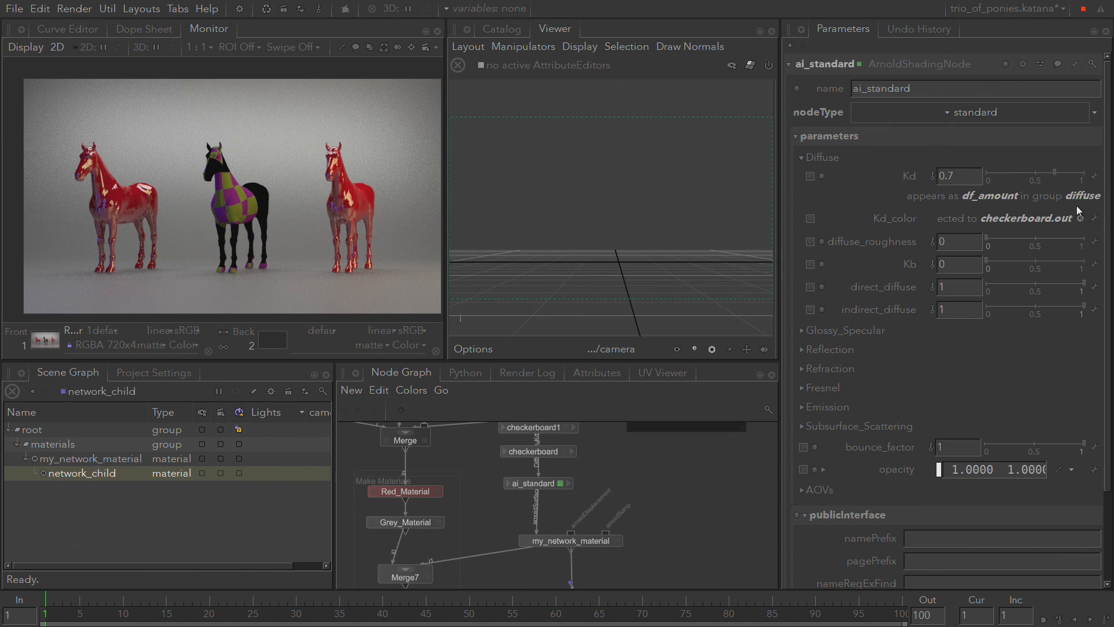
Check the exposed diffuse group in my_network_material's interface and in network_child's parameters
left_click(618, 541)
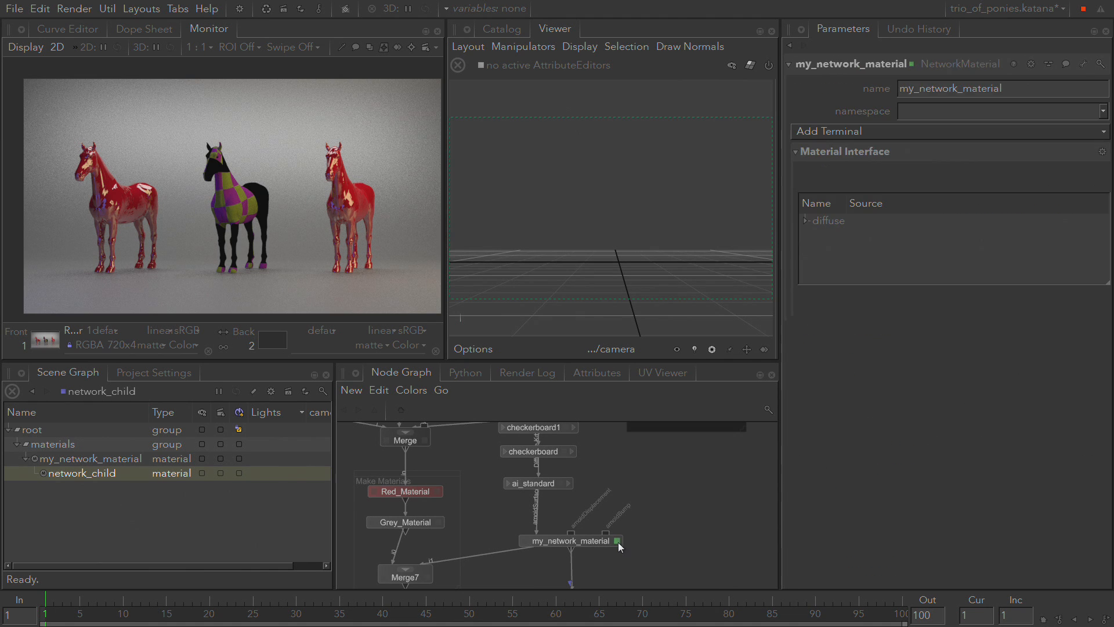
left_click(806, 221)
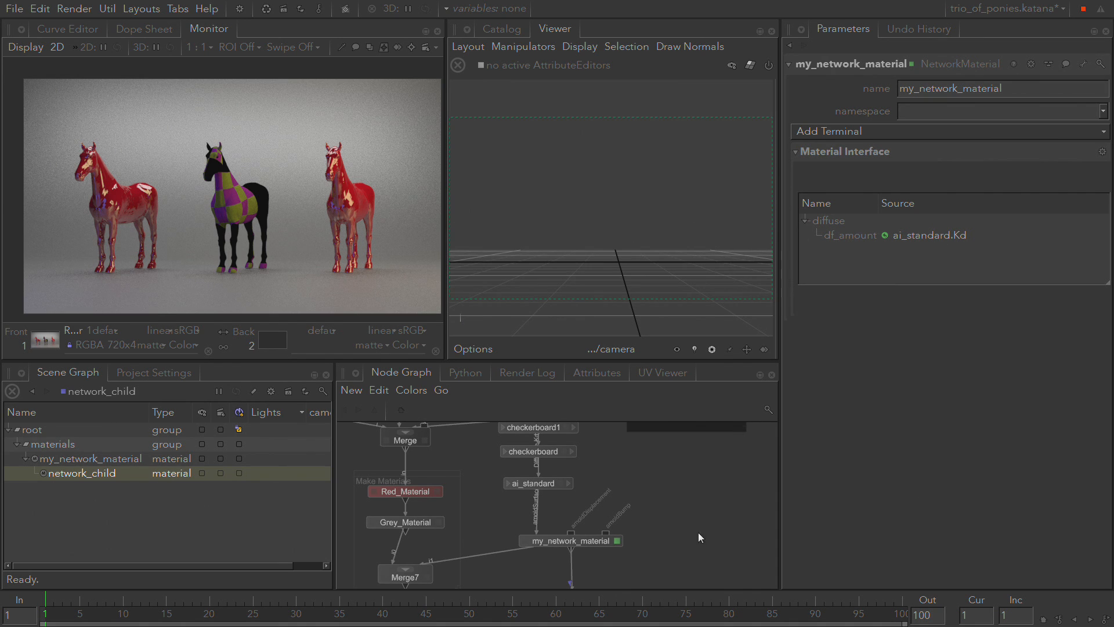
key("f")
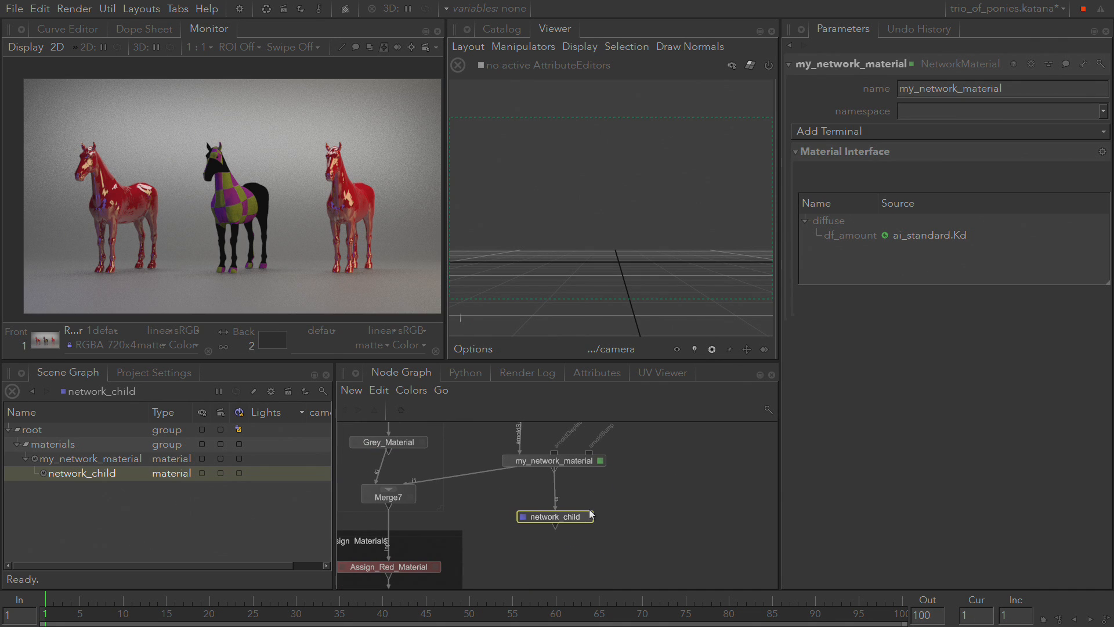
left_click(589, 517)
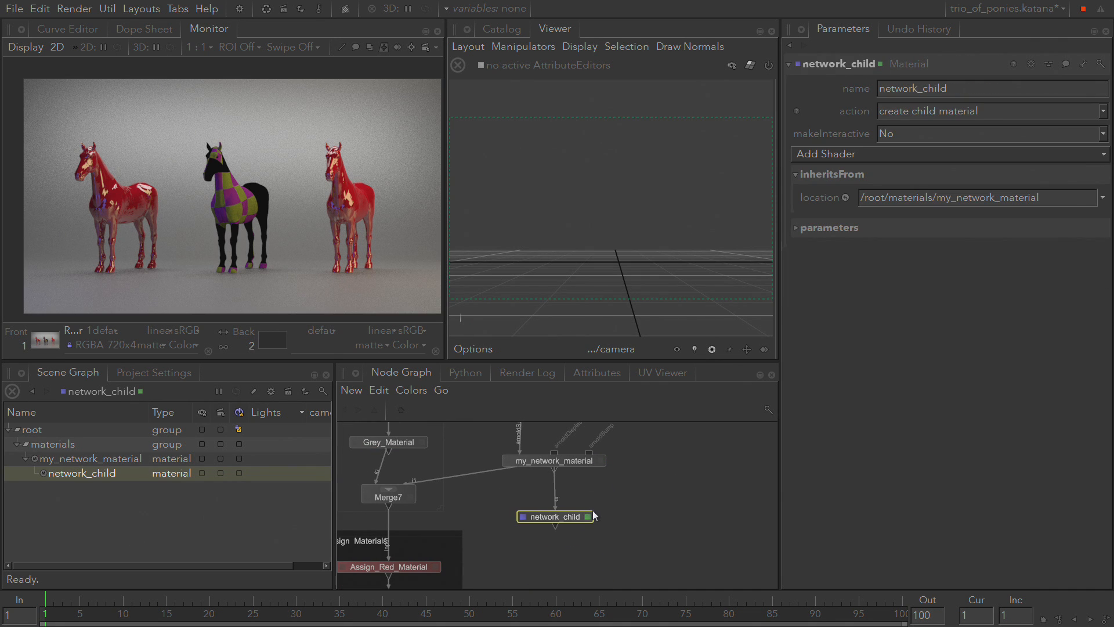
left_click(829, 228)
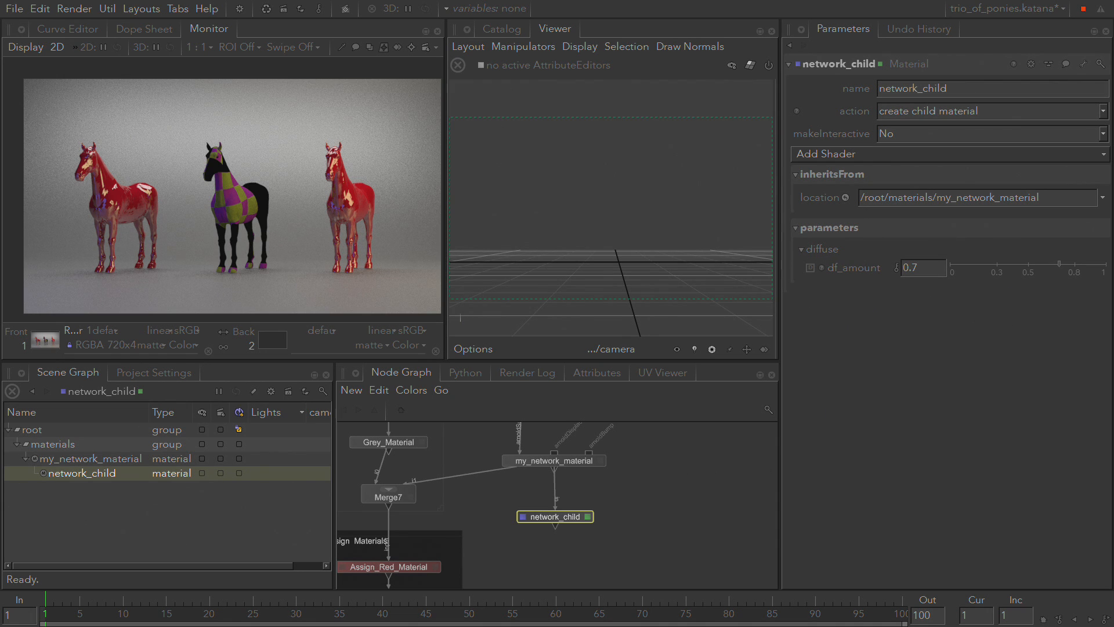
Expose the checkerboard node's u_frequency in the material interface as frequency in group repeat
middle_click_drag(672, 432, 678, 532)
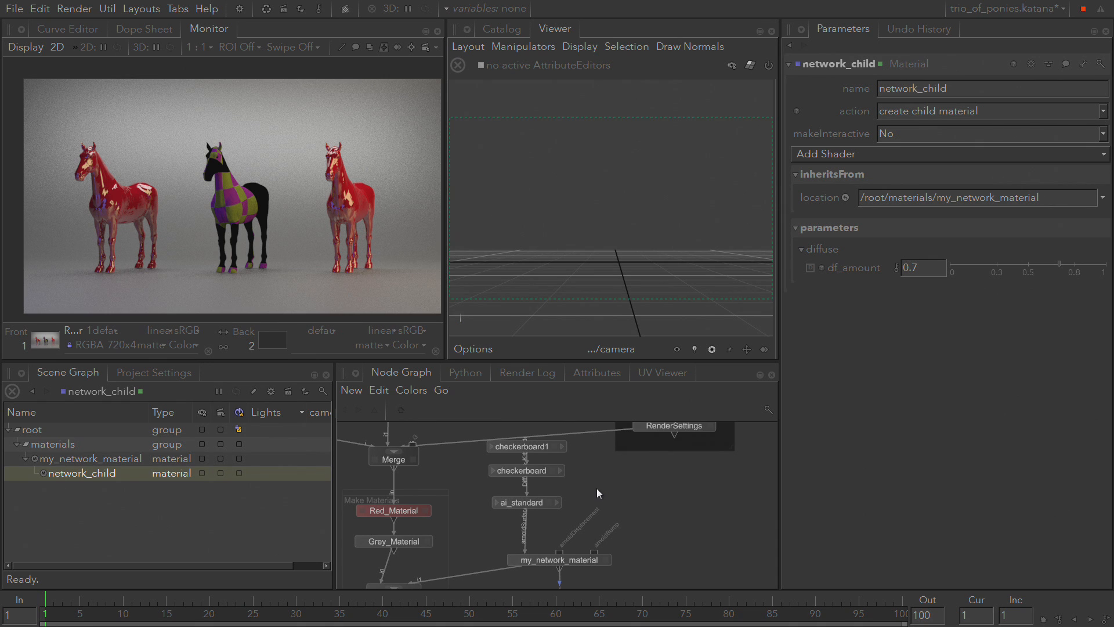
left_click(552, 471)
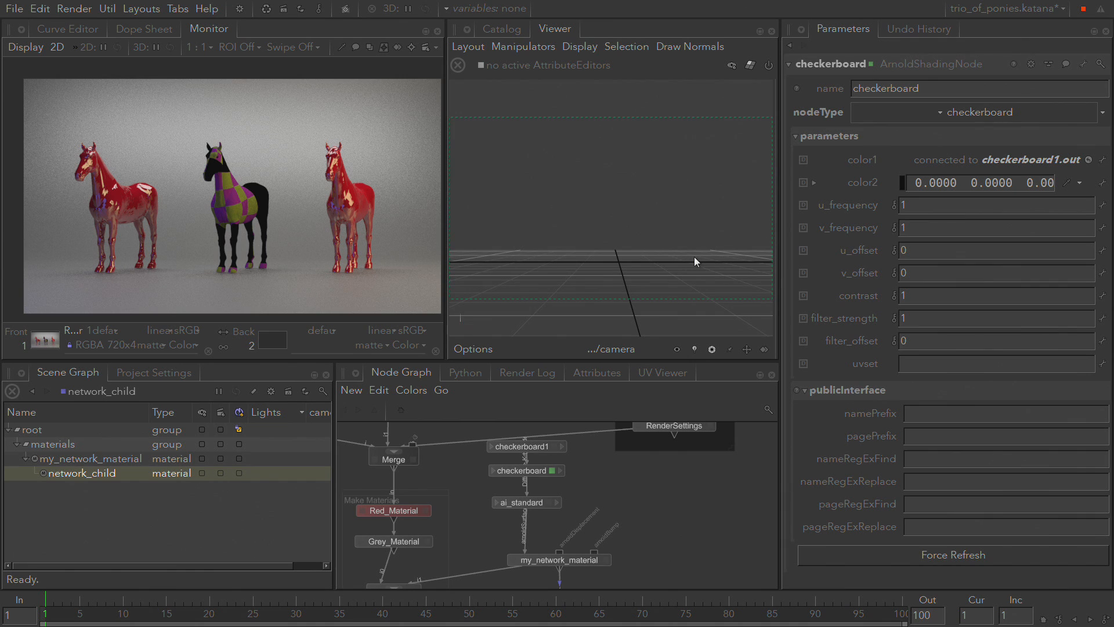
right_click(857, 208)
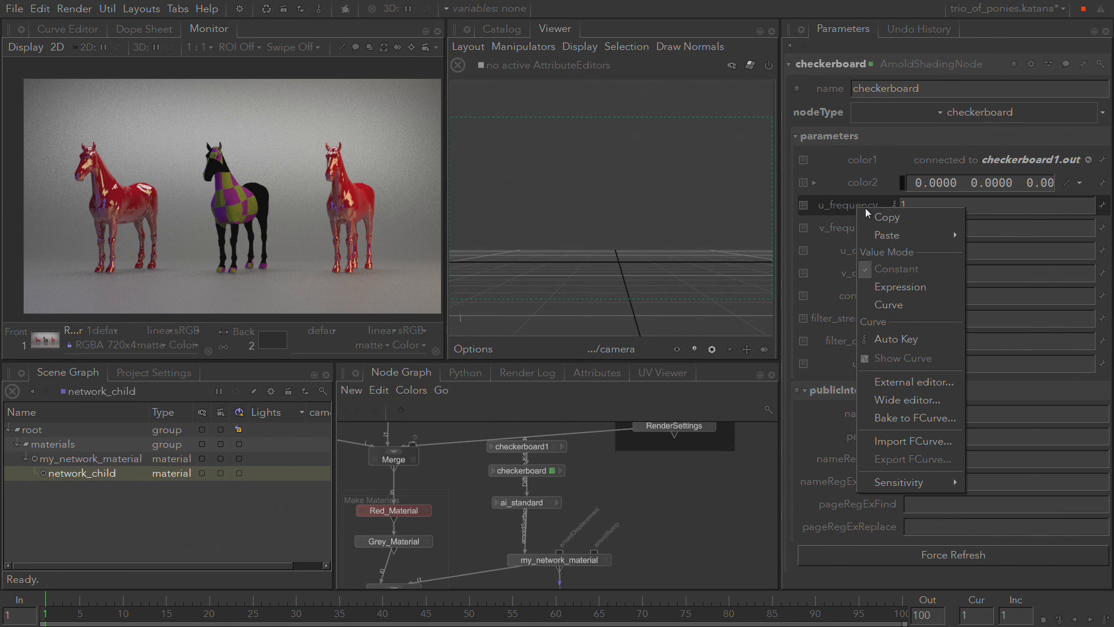
left_click(1102, 208)
left_click(1102, 208)
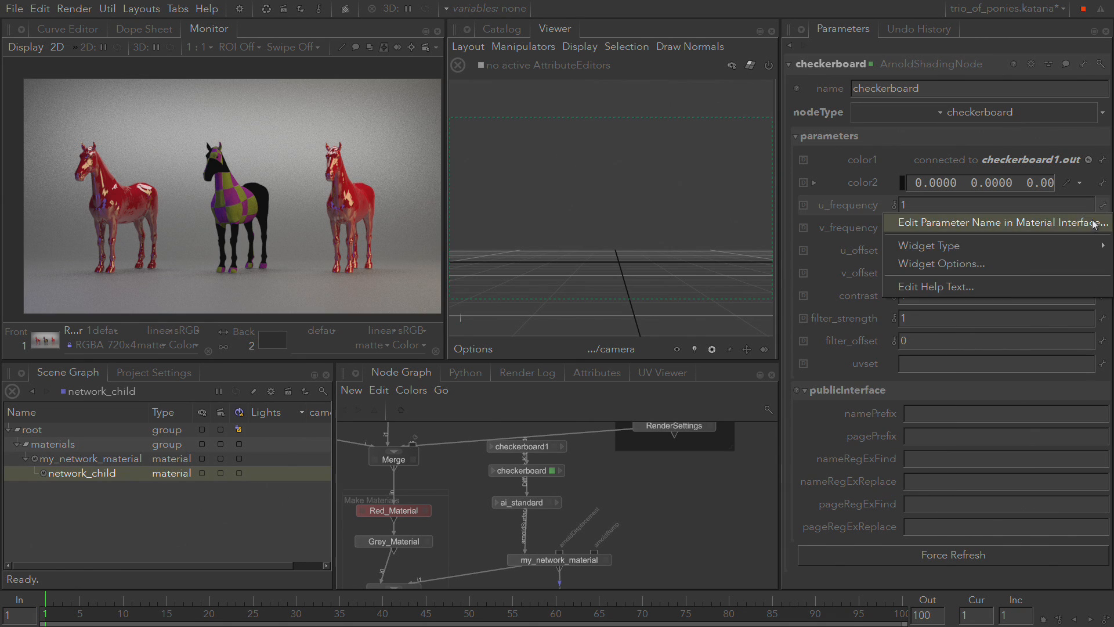
left_click(1093, 224)
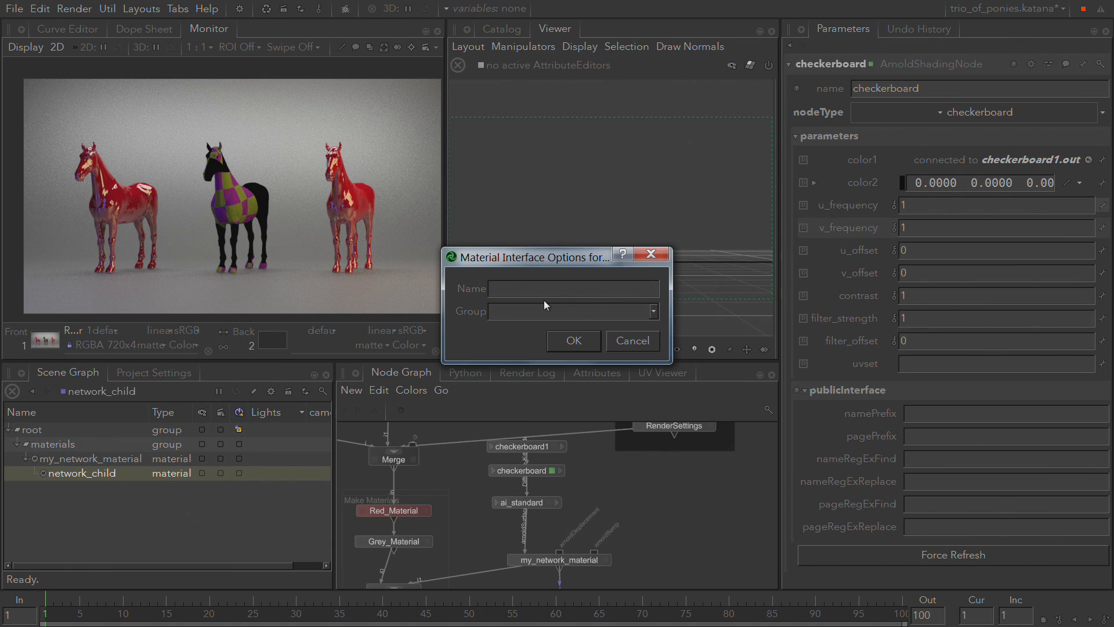
type("freg")
key("BackSpace")
type("quency")
key("Tab")
type("repeat")
left_click(573, 341)
Open network_child's parameters and expand the repeat group to inspect the exposed frequency parameter
middle_click_drag(618, 547, 588, 377)
left_click(564, 441)
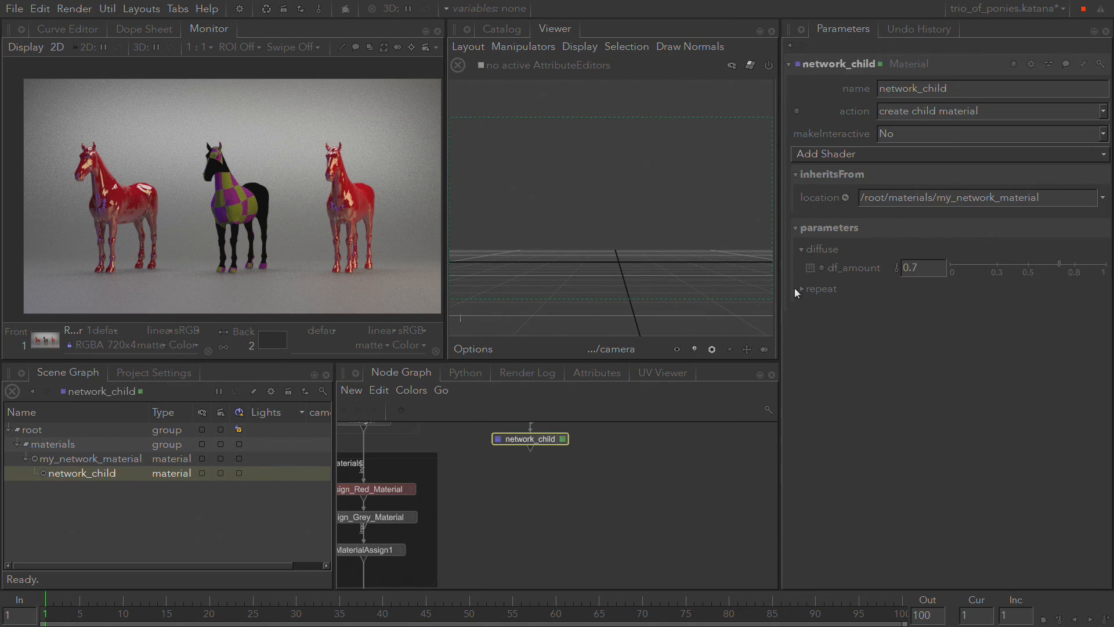
left_click(830, 287)
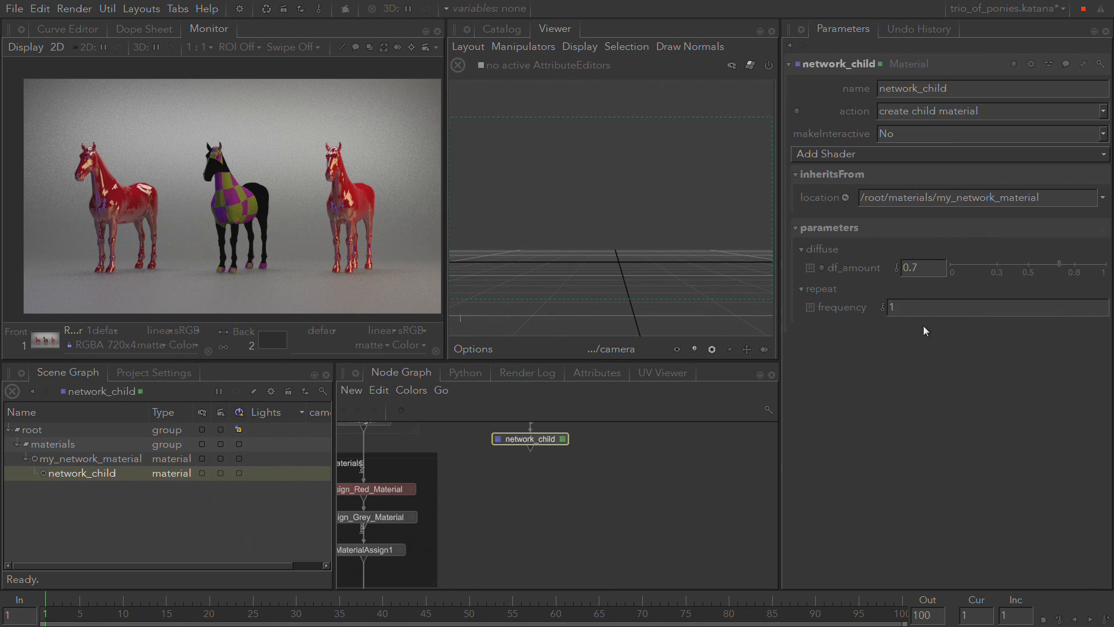
Expose the checkerboard node's v_frequency as frequency in group repeat too, and reopen network_child's parameters
middle_click_drag(684, 443, 678, 534)
middle_click_drag(664, 479, 682, 541)
middle_click_drag(626, 466, 630, 492)
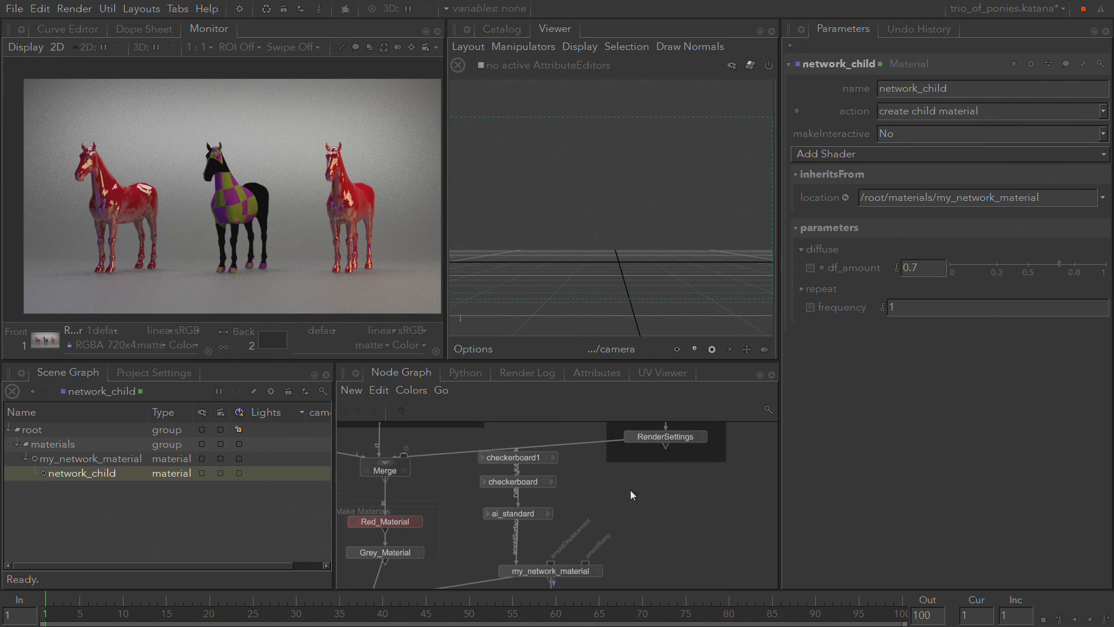
left_click(545, 482)
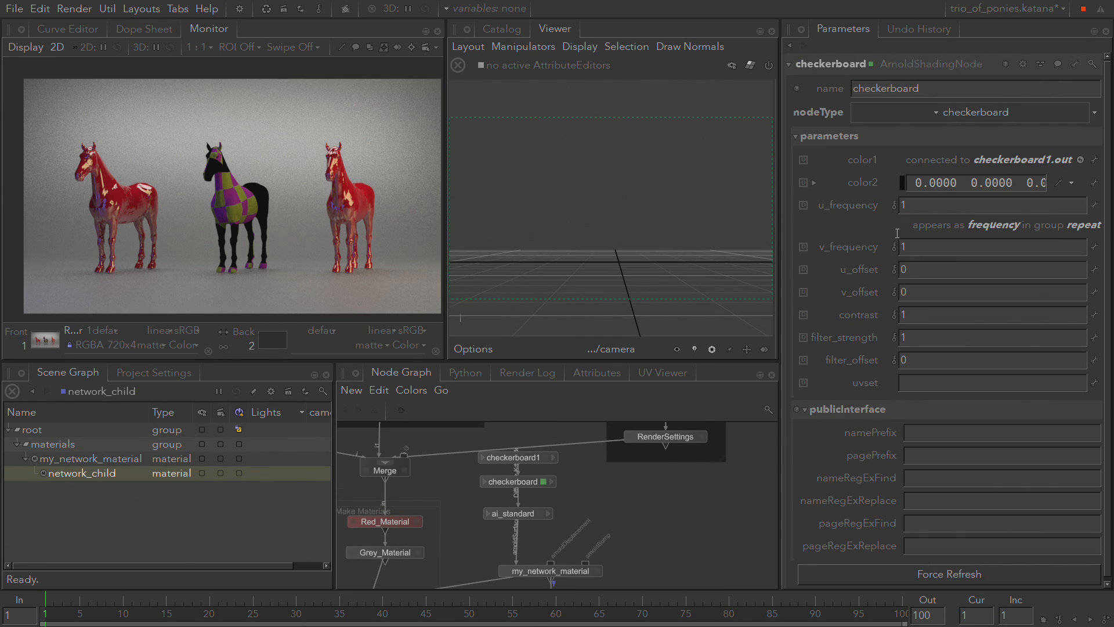
left_click(1094, 247)
left_click(1085, 265)
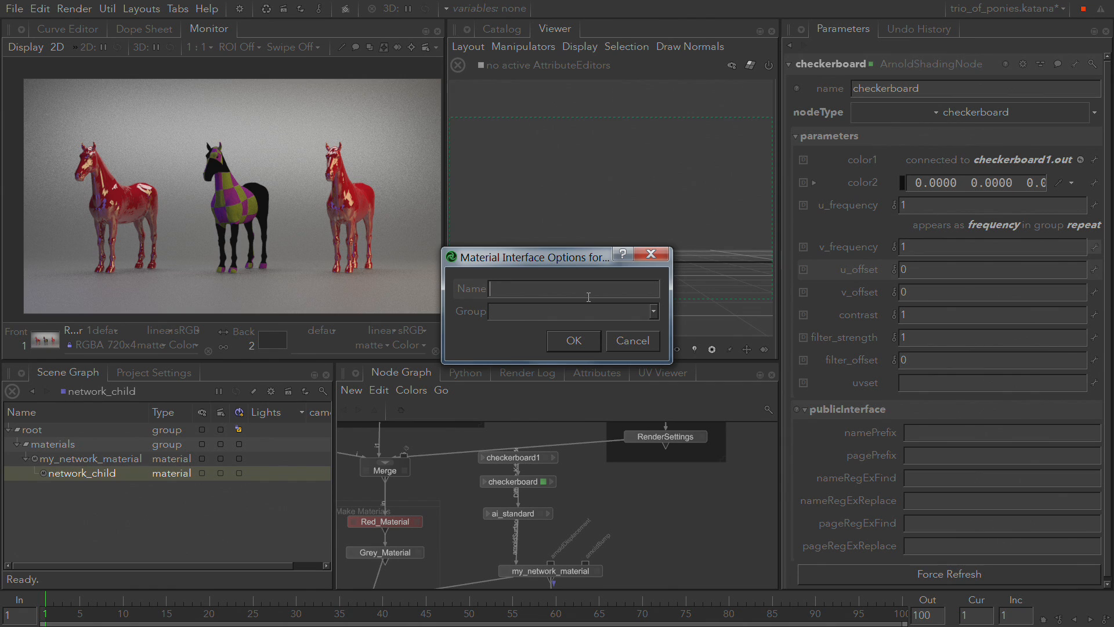
type("freque")
type("ncy")
type("repeat")
left_click(576, 341)
middle_click_drag(708, 580, 697, 457)
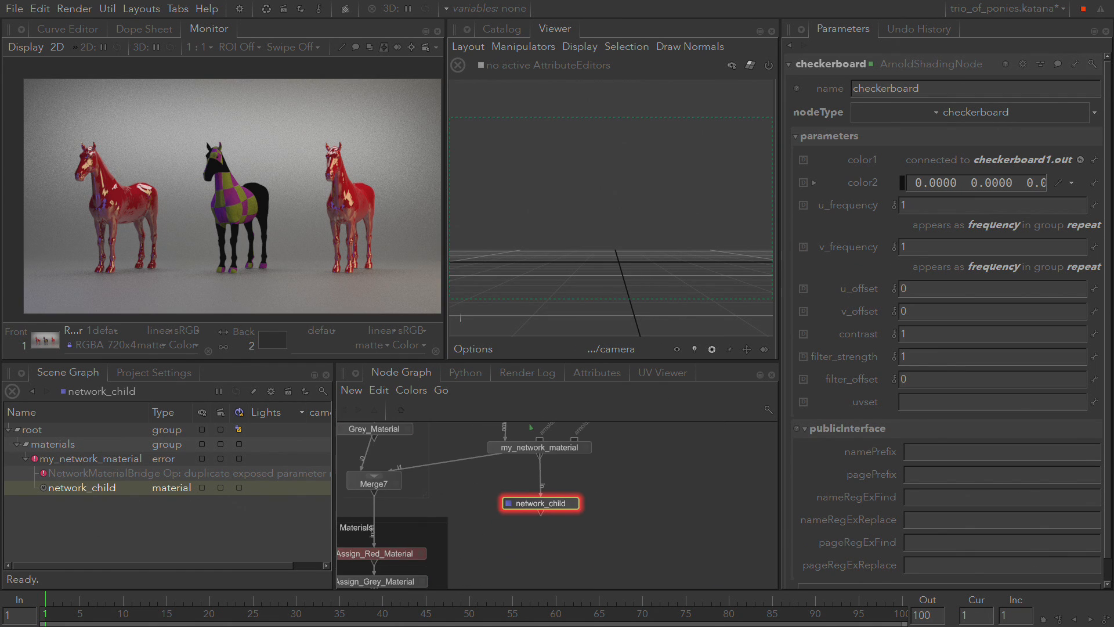
left_click(573, 503)
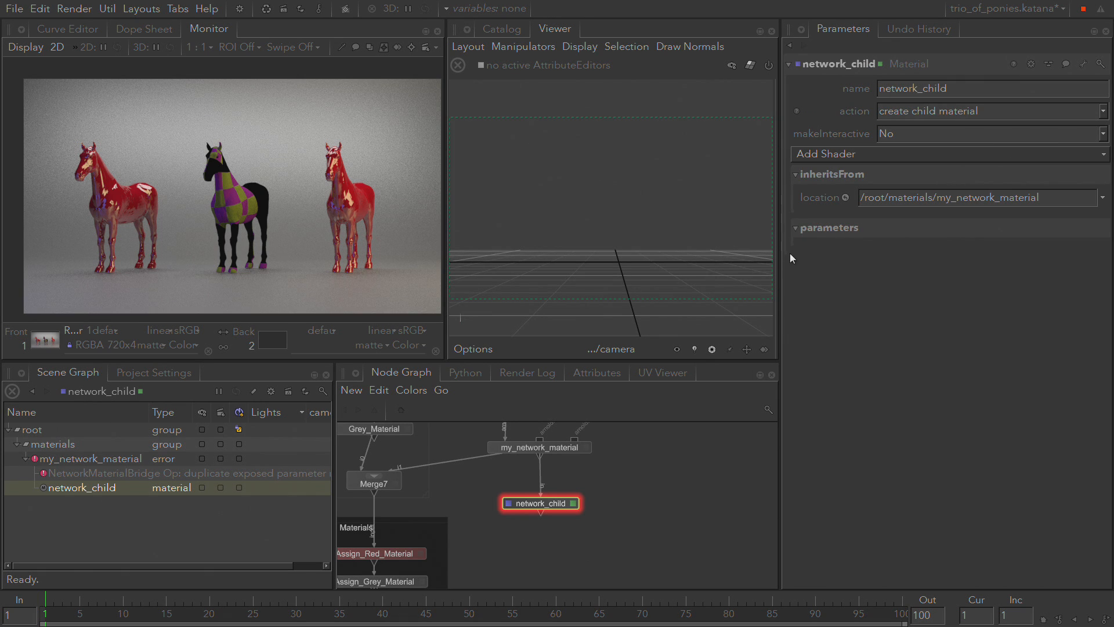
Change the material interface name of the checkerboard node's u_frequency parameter to u_frequency
middle_click_drag(615, 452, 604, 526)
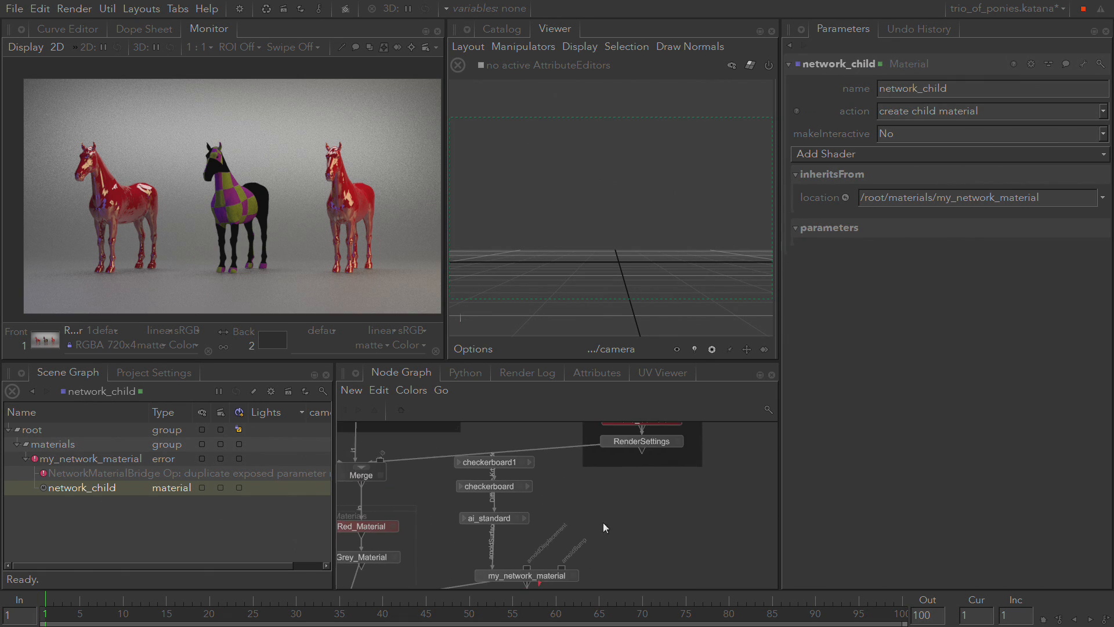
left_click(520, 486)
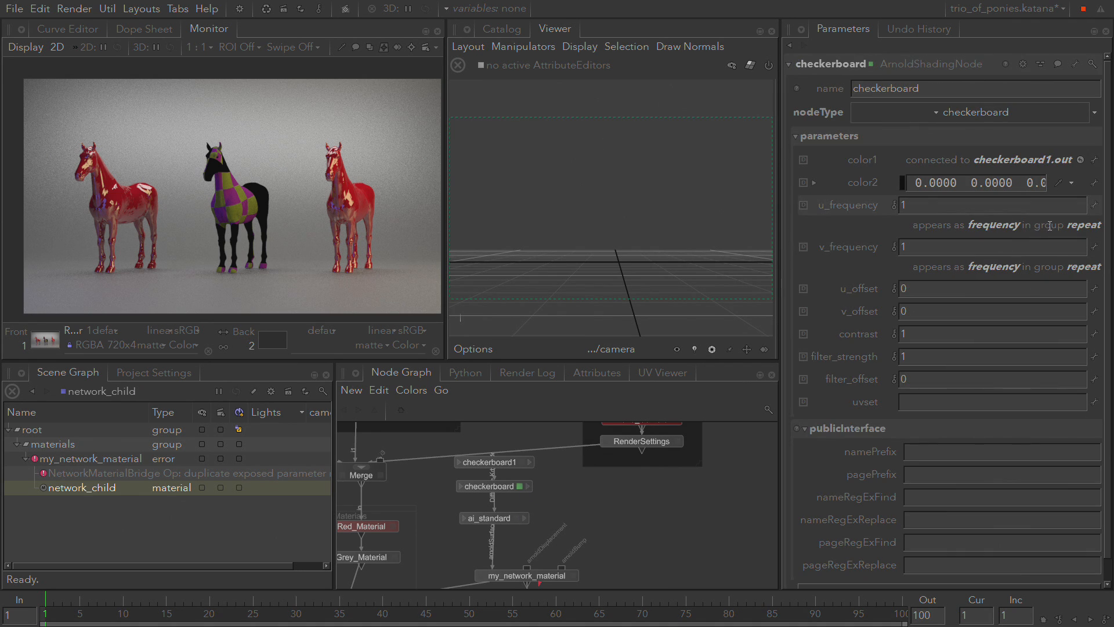
left_click(1094, 205)
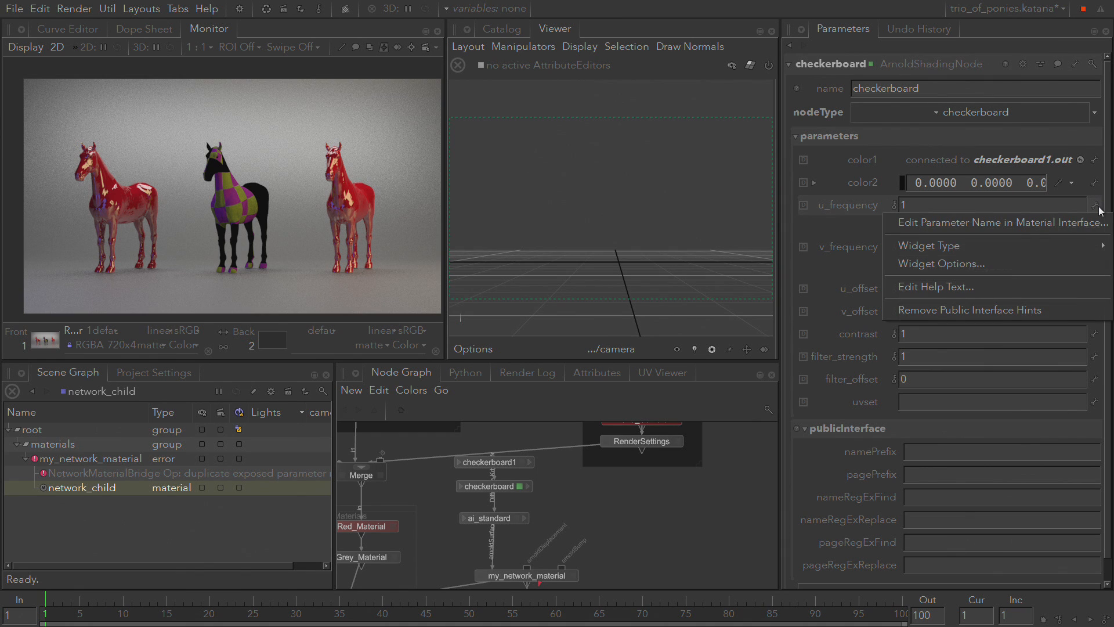
mouse_move(1083, 244)
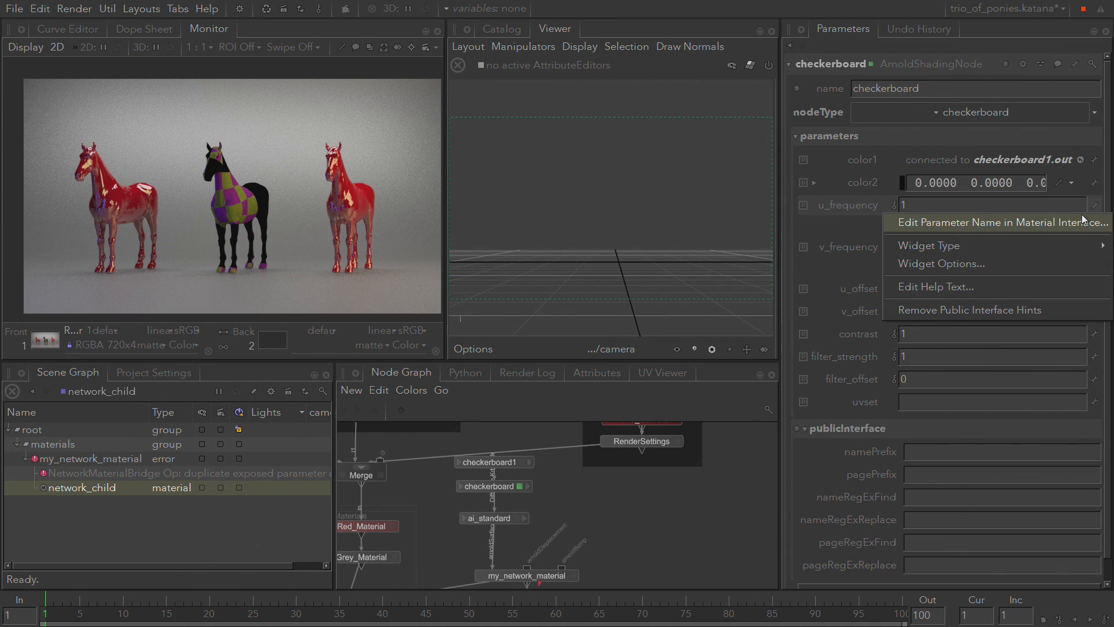
left_click(1084, 222)
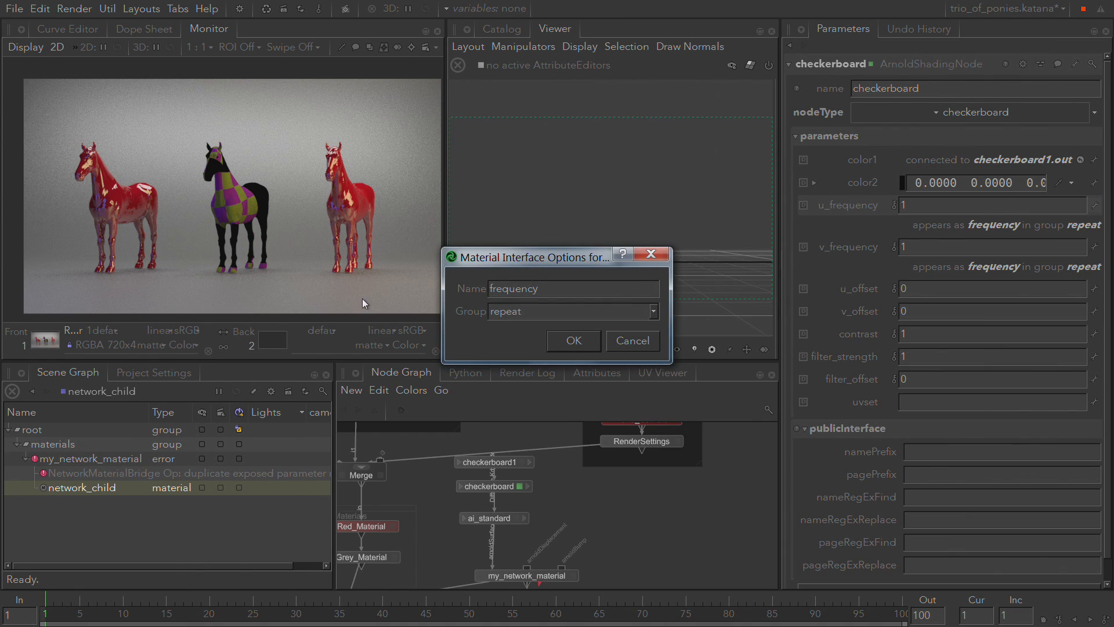
type("u_")
left_click(573, 340)
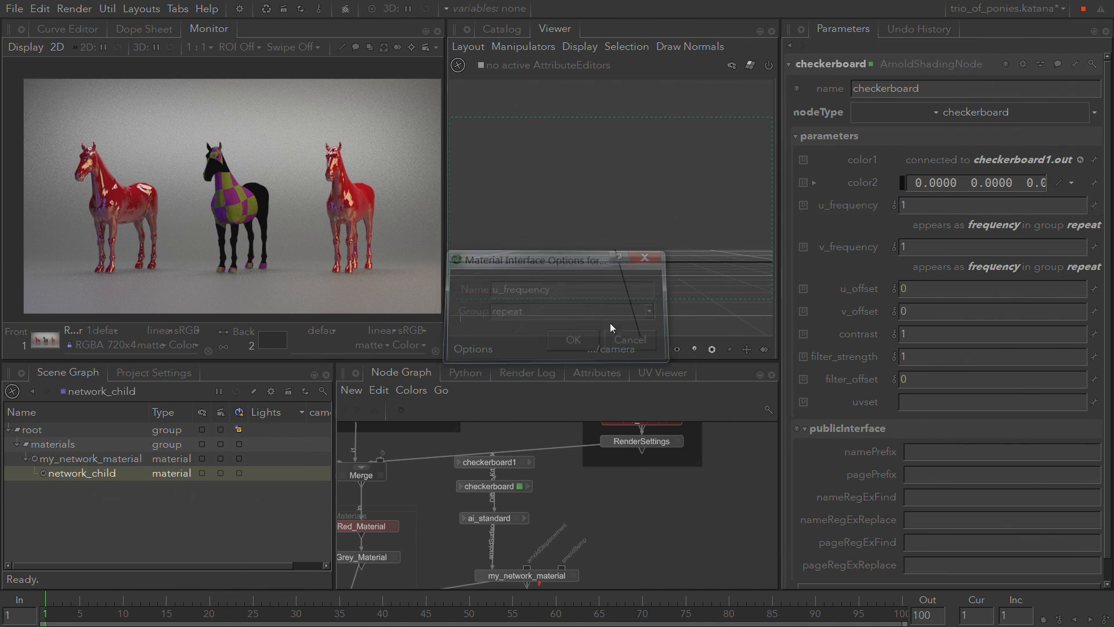
Change the material interface name of the checkerboard node's v_frequency parameter to v_frequency
left_click(1095, 246)
left_click(986, 261)
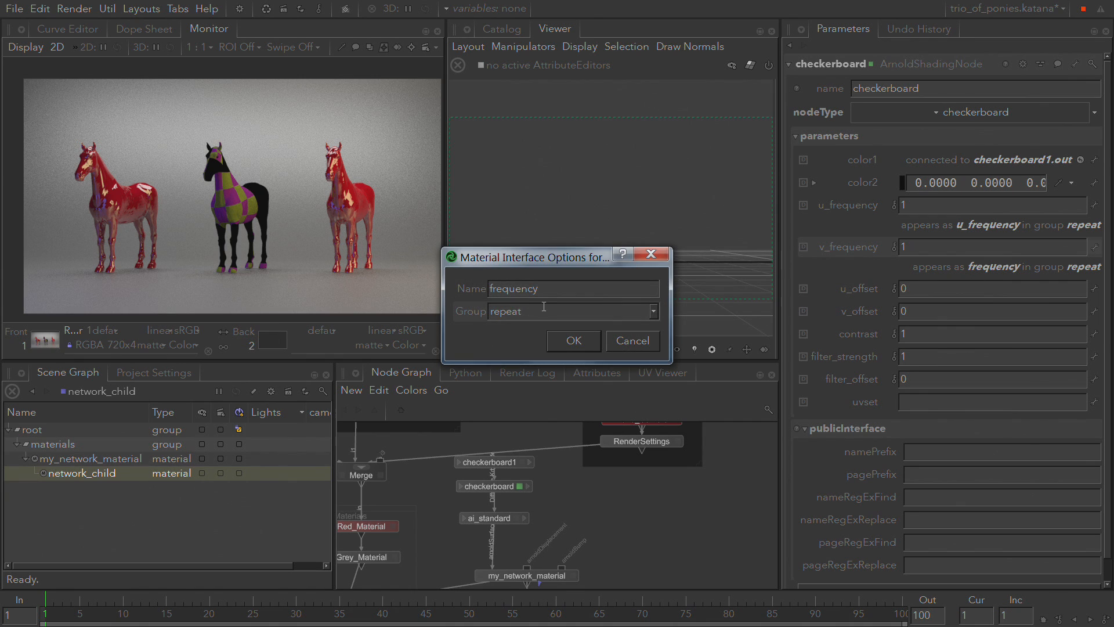
key("Home")
type("v_")
left_click(574, 340)
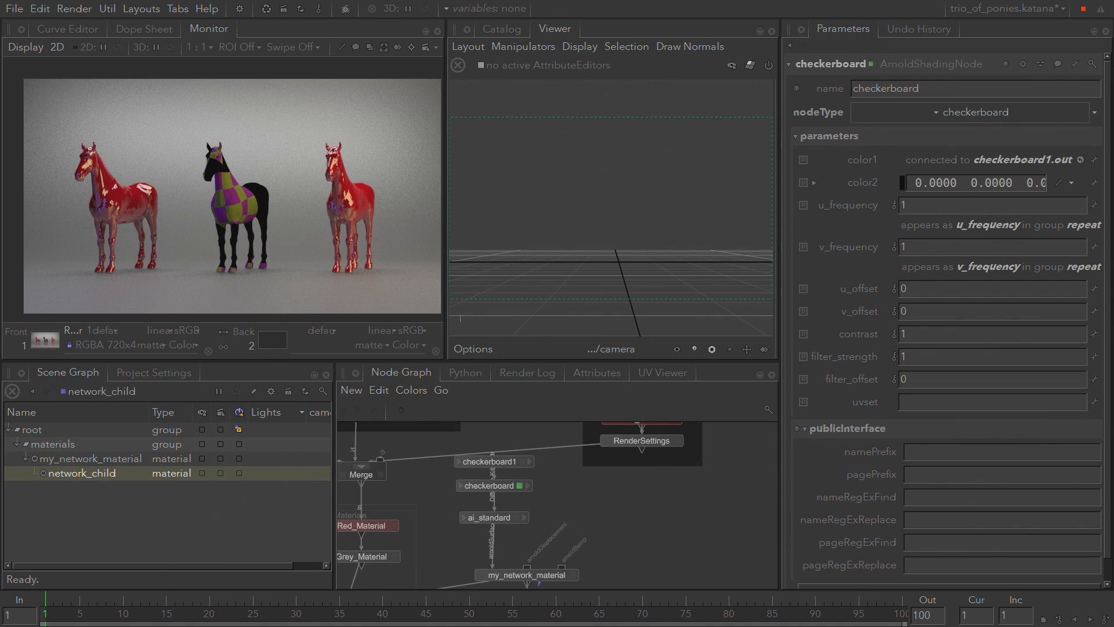
Open network_child's parameters to check the exposed parameters in the repeat group
middle_click_drag(631, 534, 634, 442)
left_click_drag(564, 541, 562, 542)
left_click(562, 540)
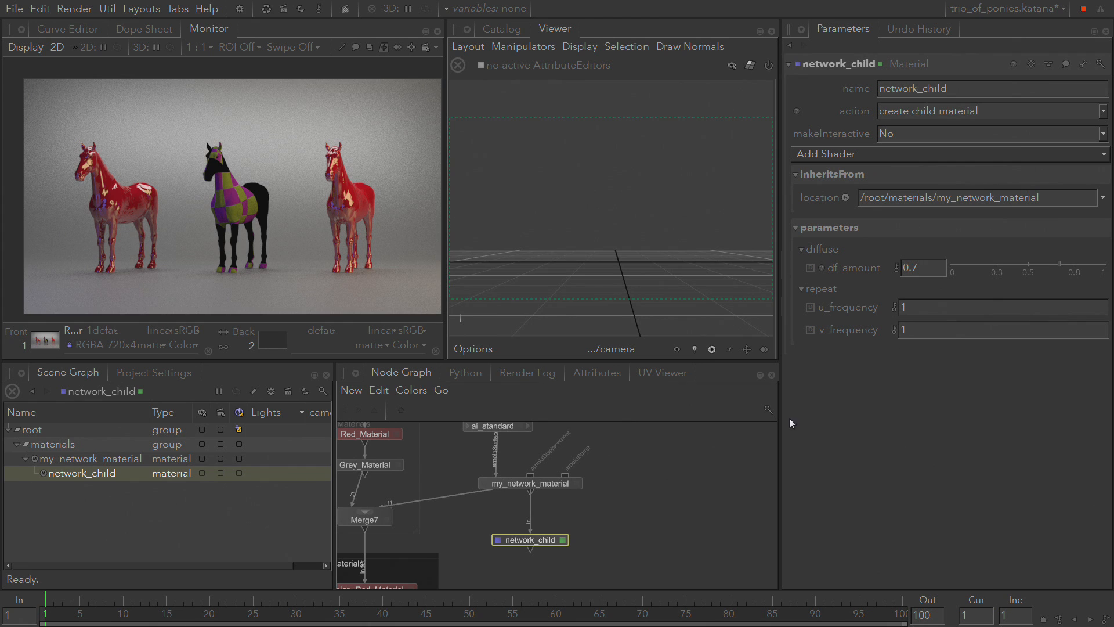
Expose the checkerboard1 node's u_frequency in the material interface as u_frequency in group repeat
middle_click_drag(705, 496, 704, 531)
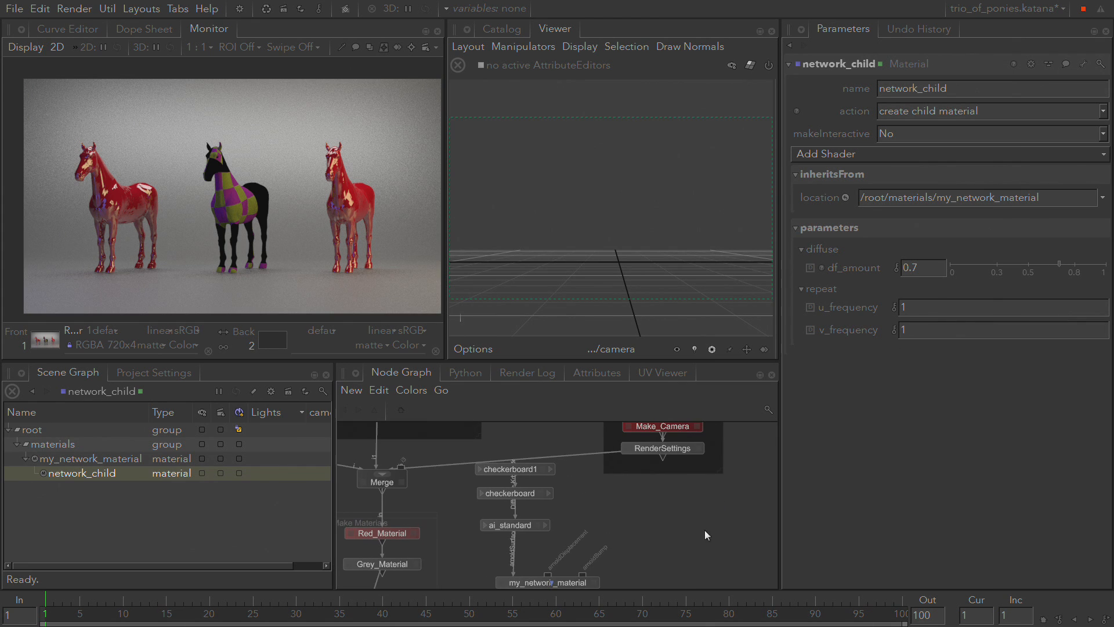
left_click(545, 469)
left_click(544, 469)
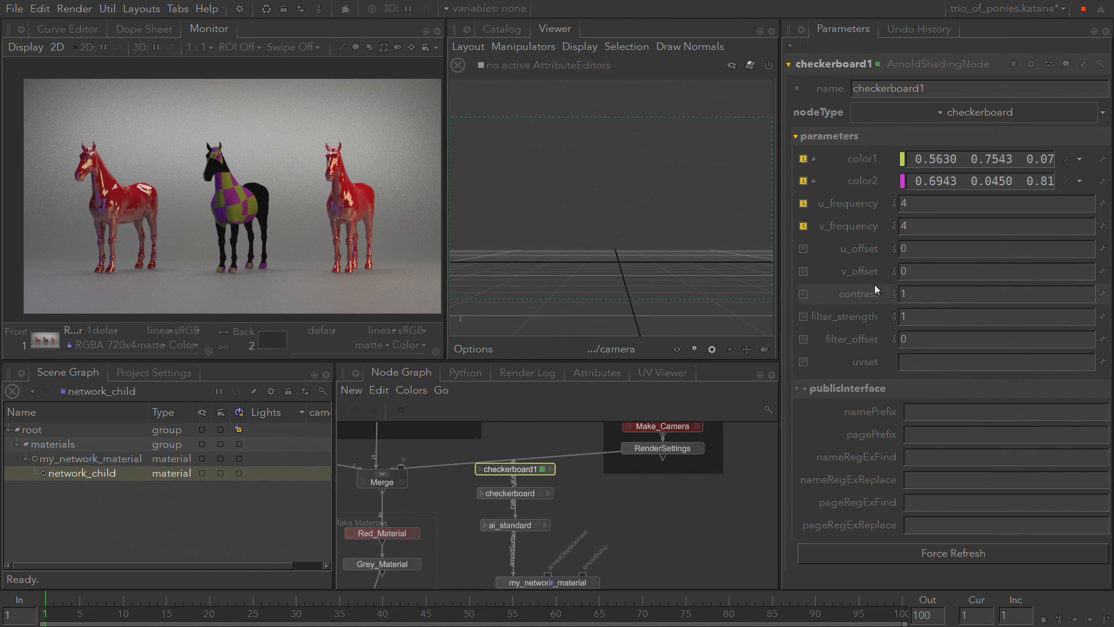
left_click(1102, 204)
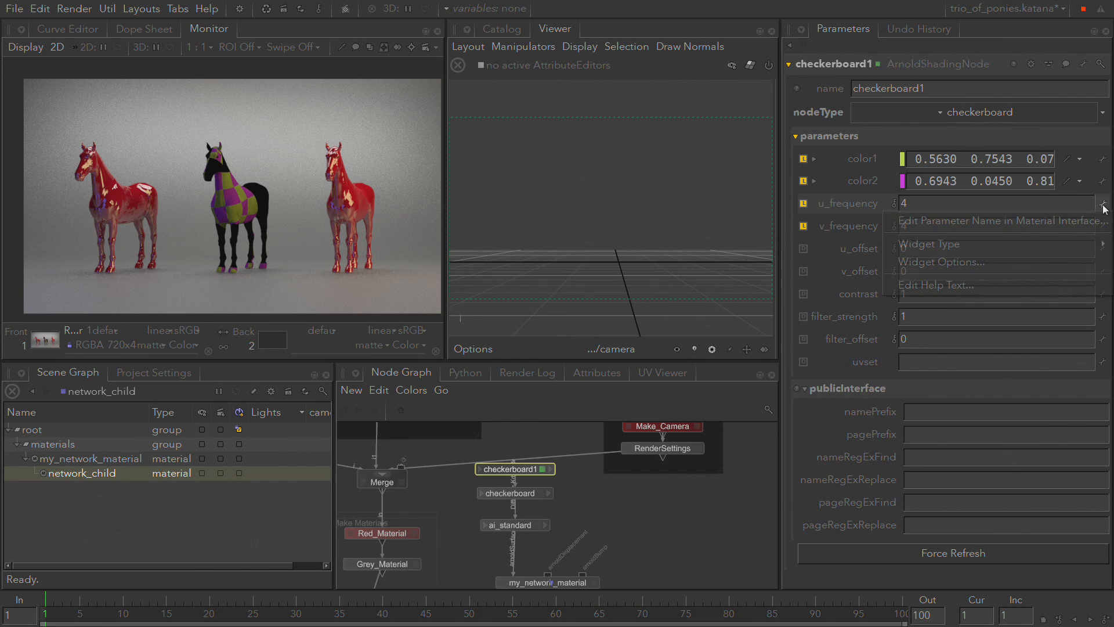
left_click(1085, 221)
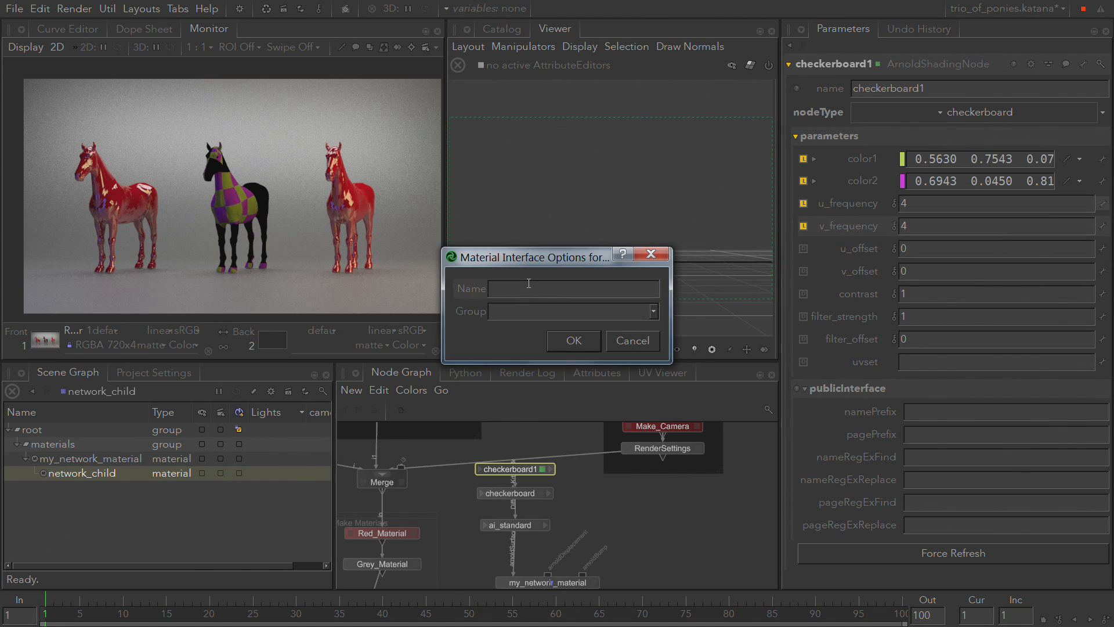
type("u_freq")
type("uency")
type("repeat")
left_click(586, 343)
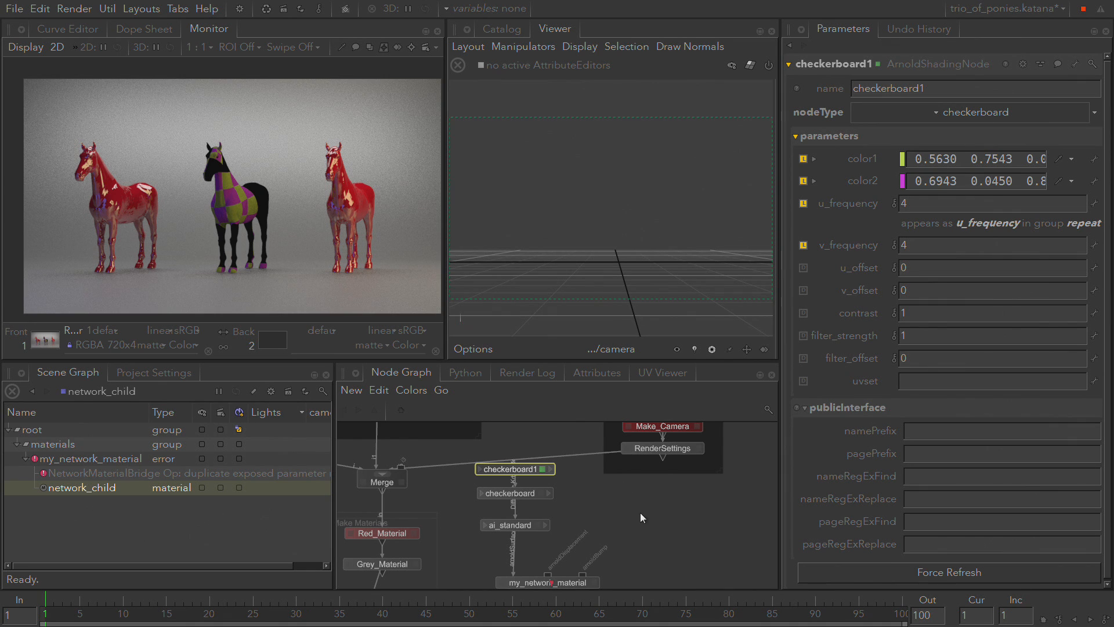
Change the material interface group of checkerboard1's u_frequency to repeat_2
middle_click_drag(640, 514, 632, 536)
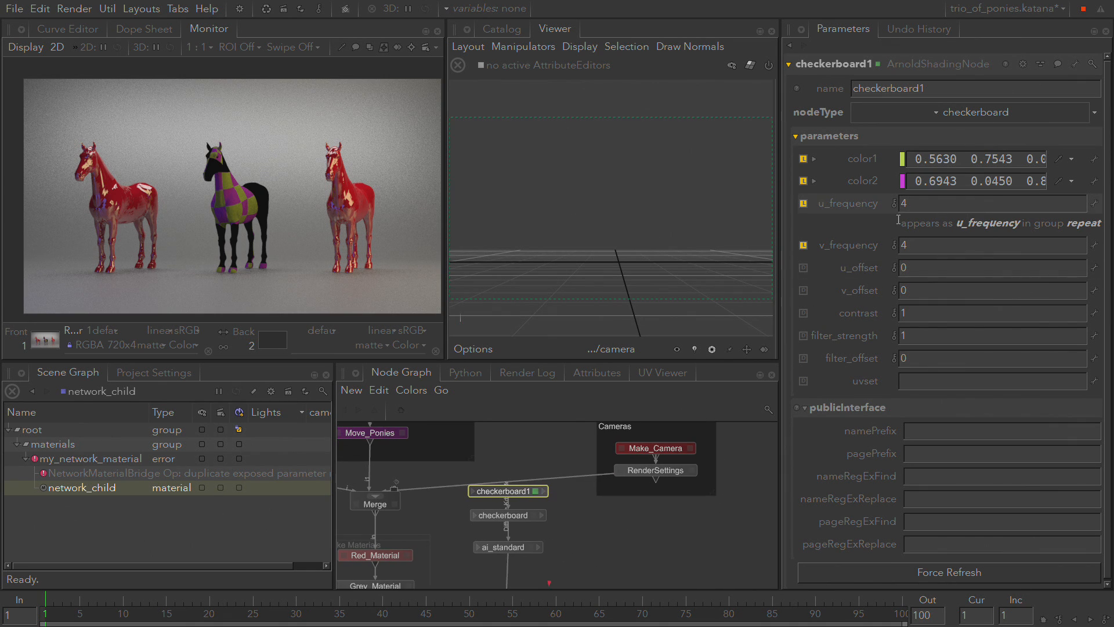
left_click(1094, 204)
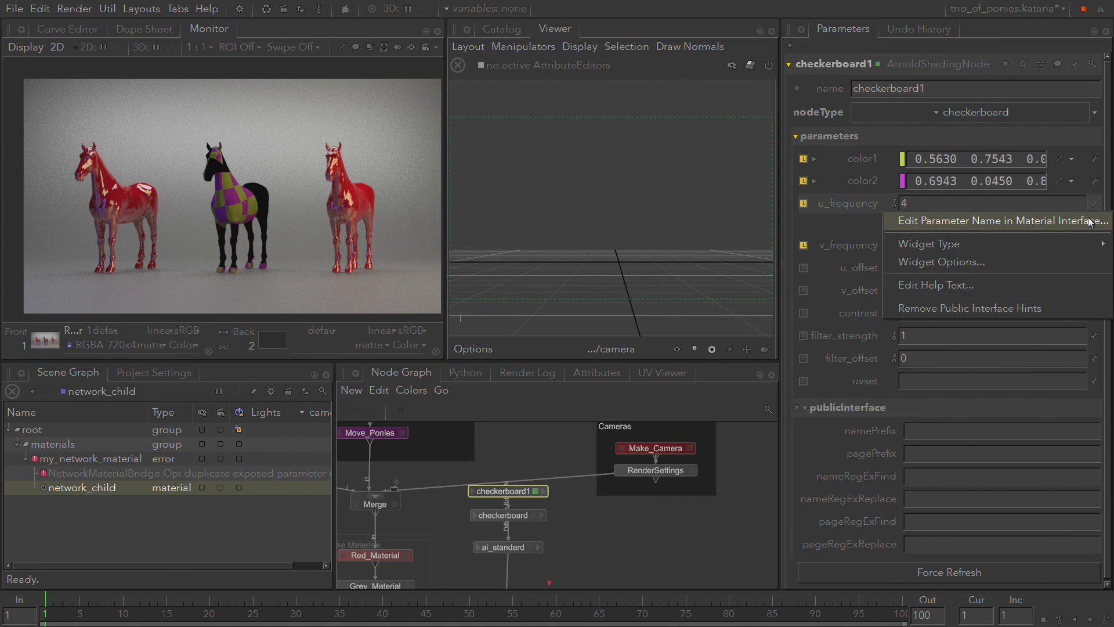
left_click(1090, 221)
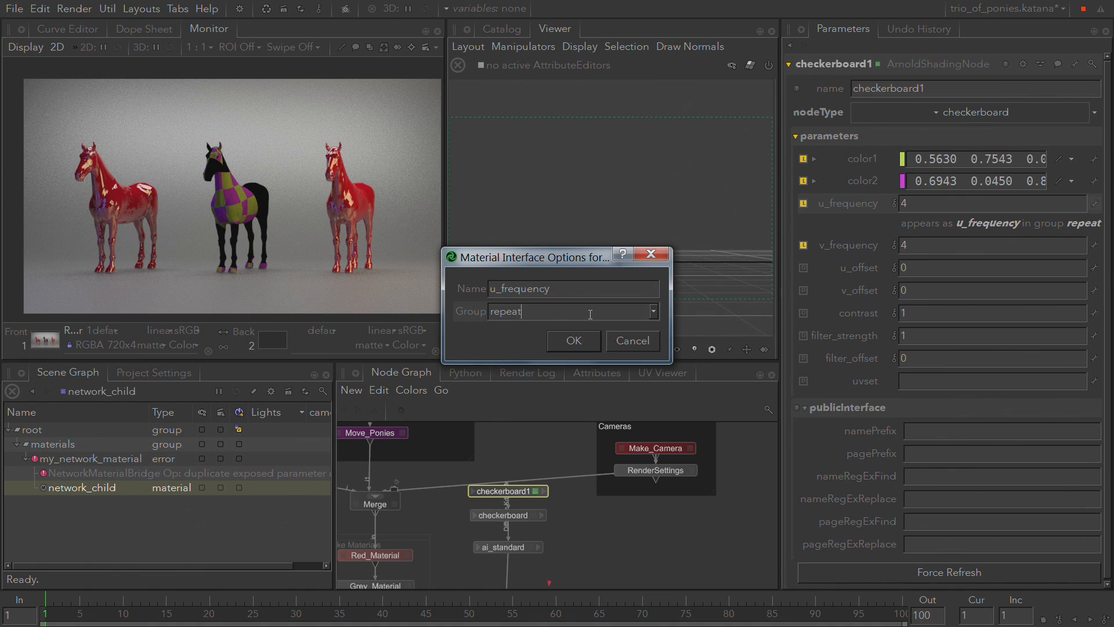
type("_2")
left_click(586, 350)
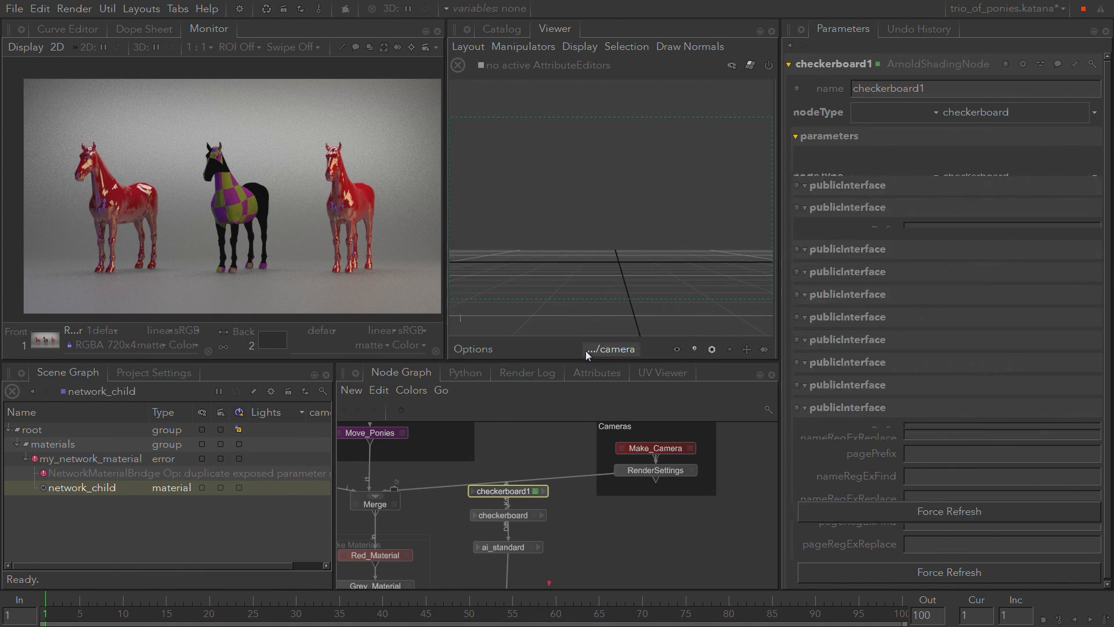
Rename checkerboard1's exposed u_frequency to u_frequency_1 in the material interface, and expand the repeat_2 group in network_child's parameters
middle_click_drag(608, 565, 609, 507)
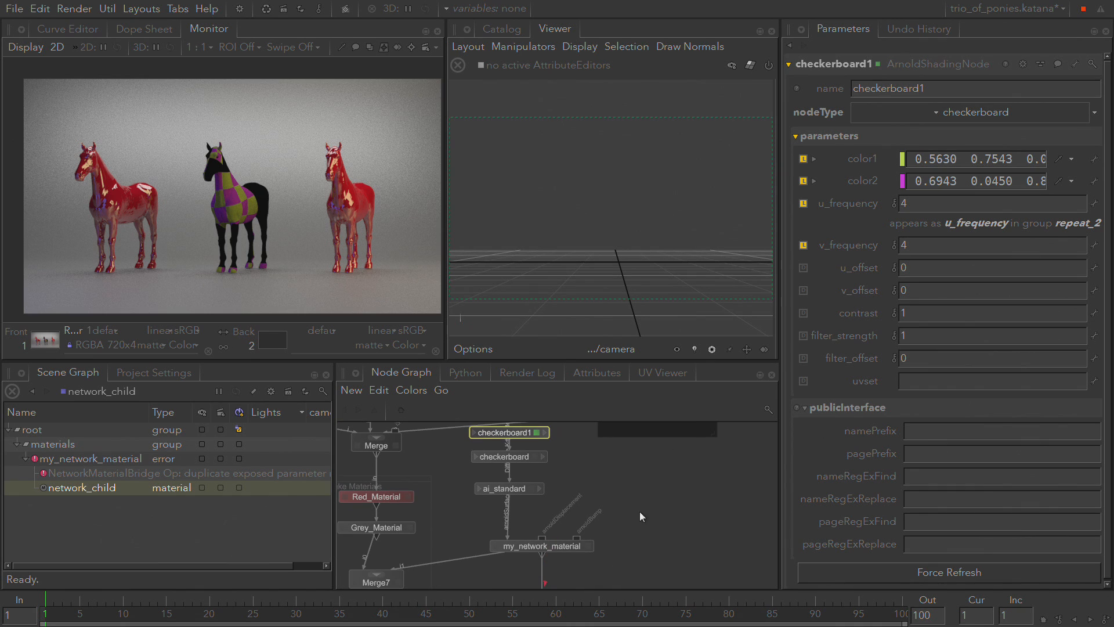
mouse_move(610, 566)
middle_mouse_down()
mouse_move(614, 491)
mouse_move(623, 549)
middle_mouse_up()
middle_click_drag(552, 454, 558, 492)
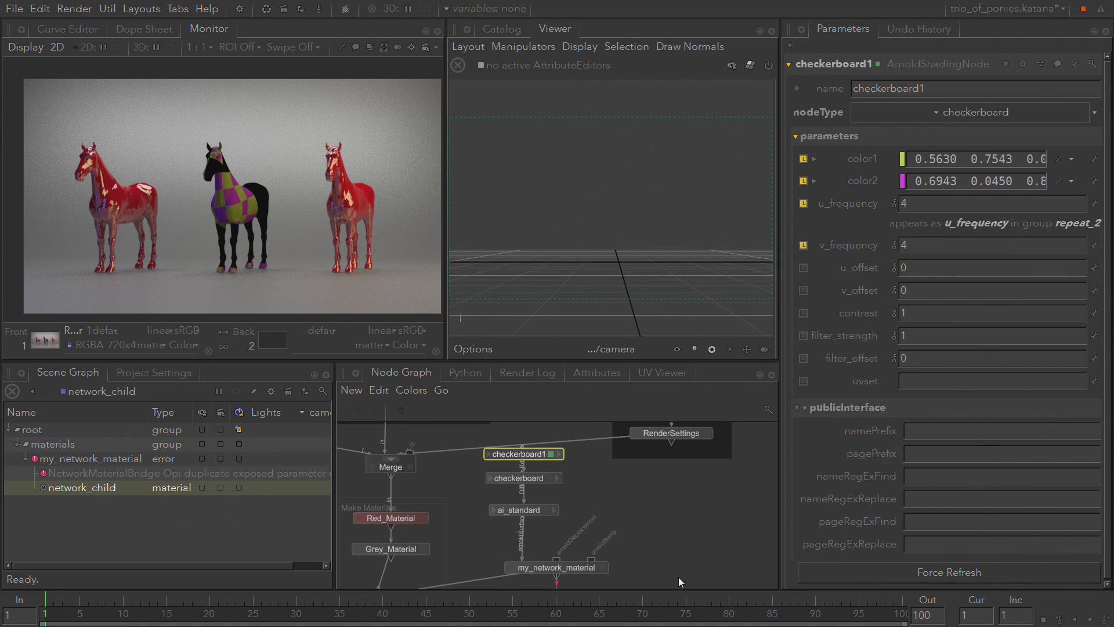
middle_click_drag(678, 577, 665, 468)
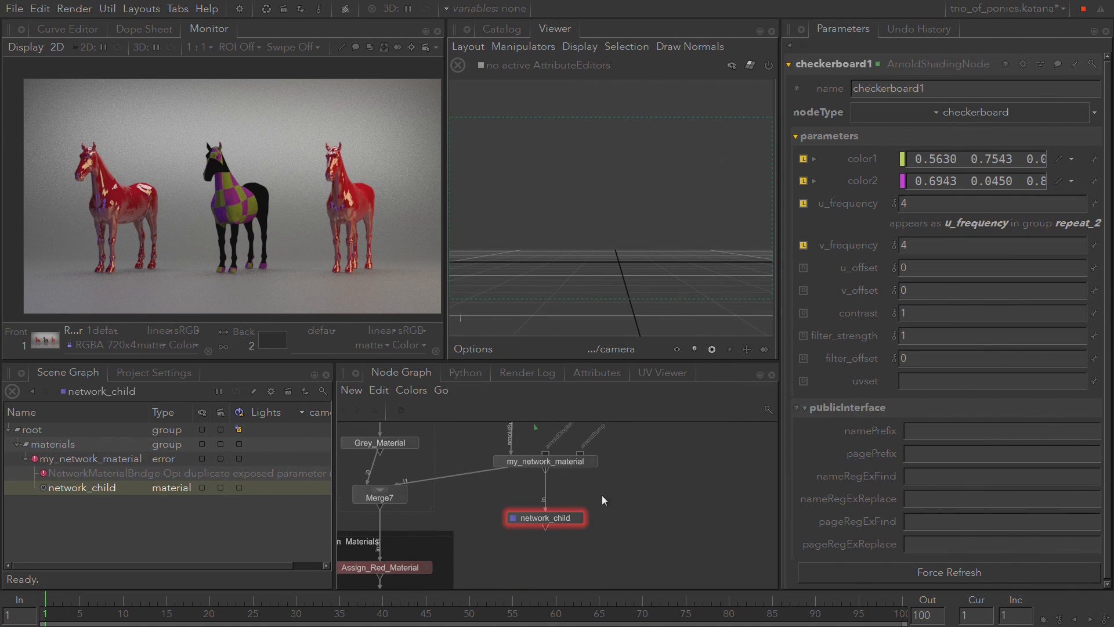
middle_click_drag(604, 500, 607, 579)
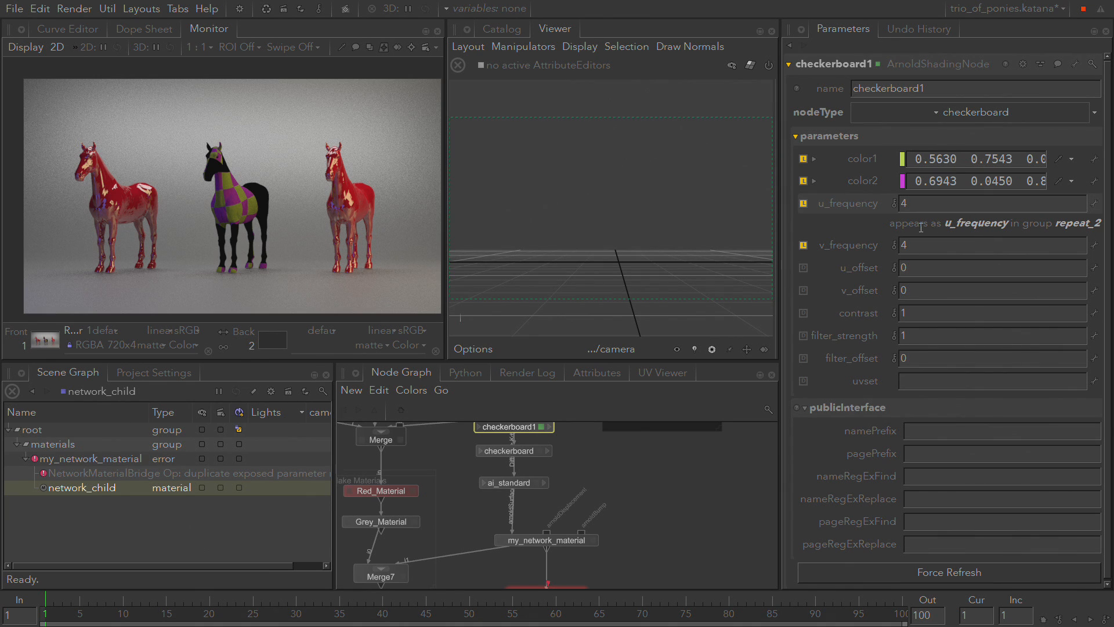
right_click(1093, 207)
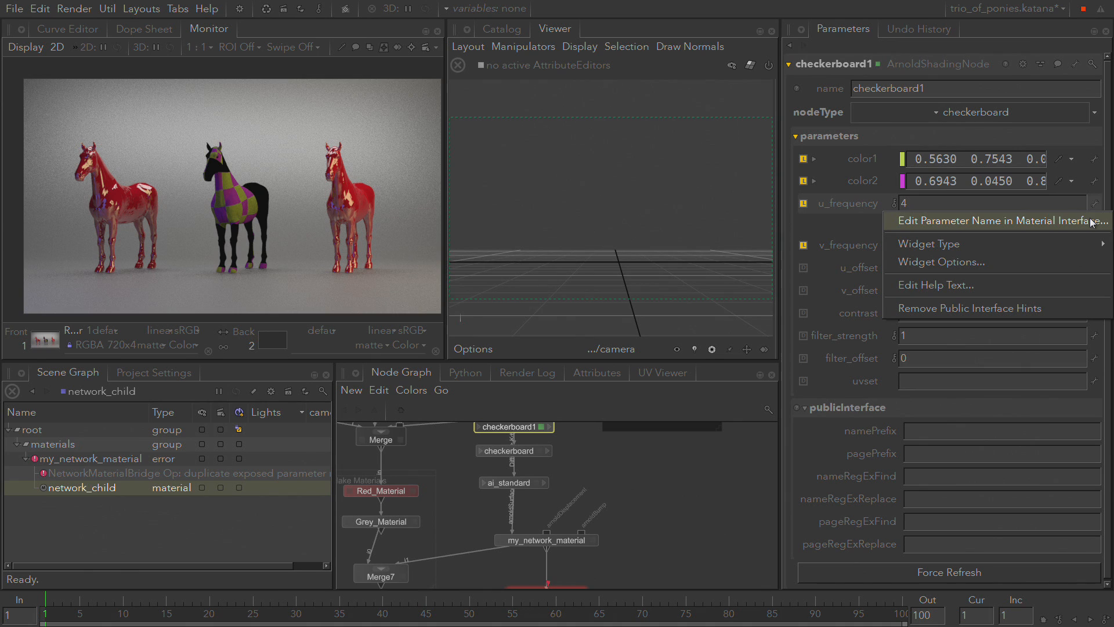
left_click(1090, 221)
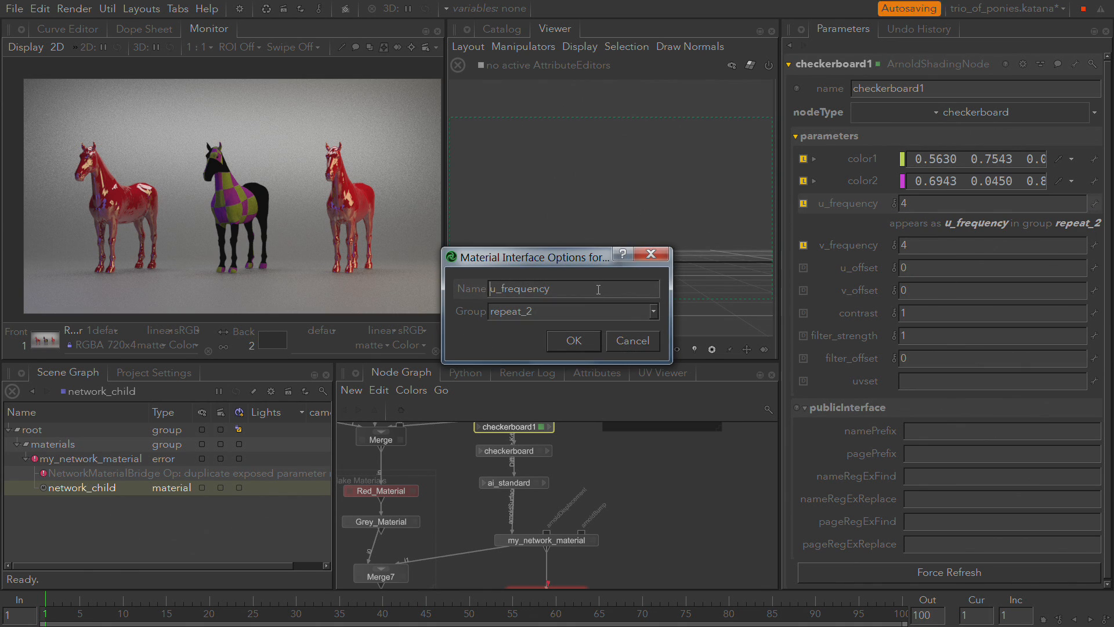
key("Right")
key("Right")
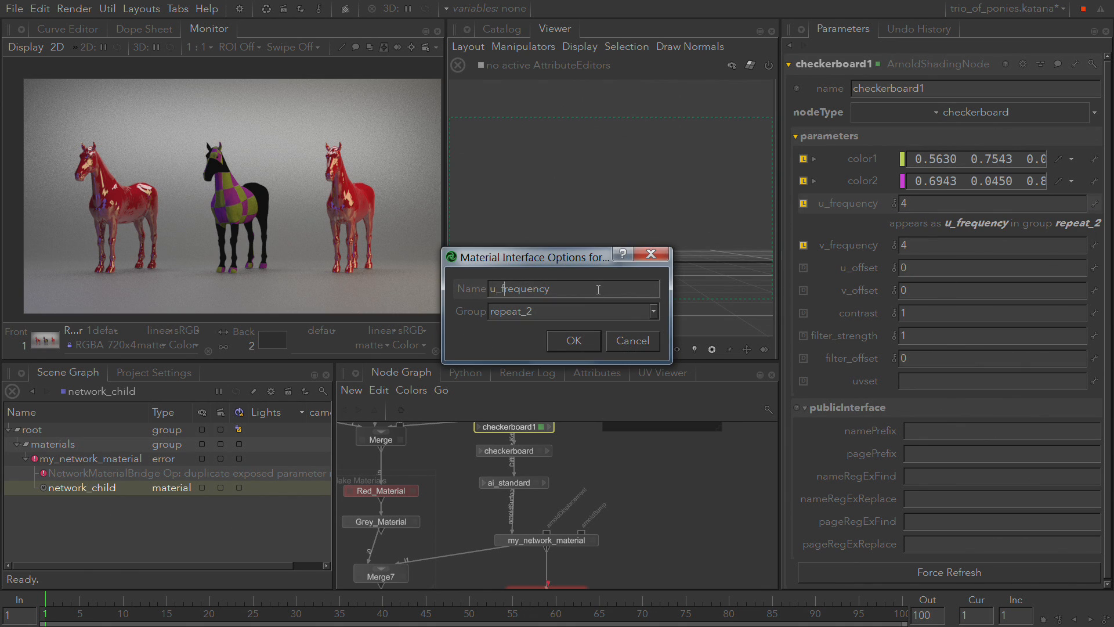
type("_1")
left_click(574, 342)
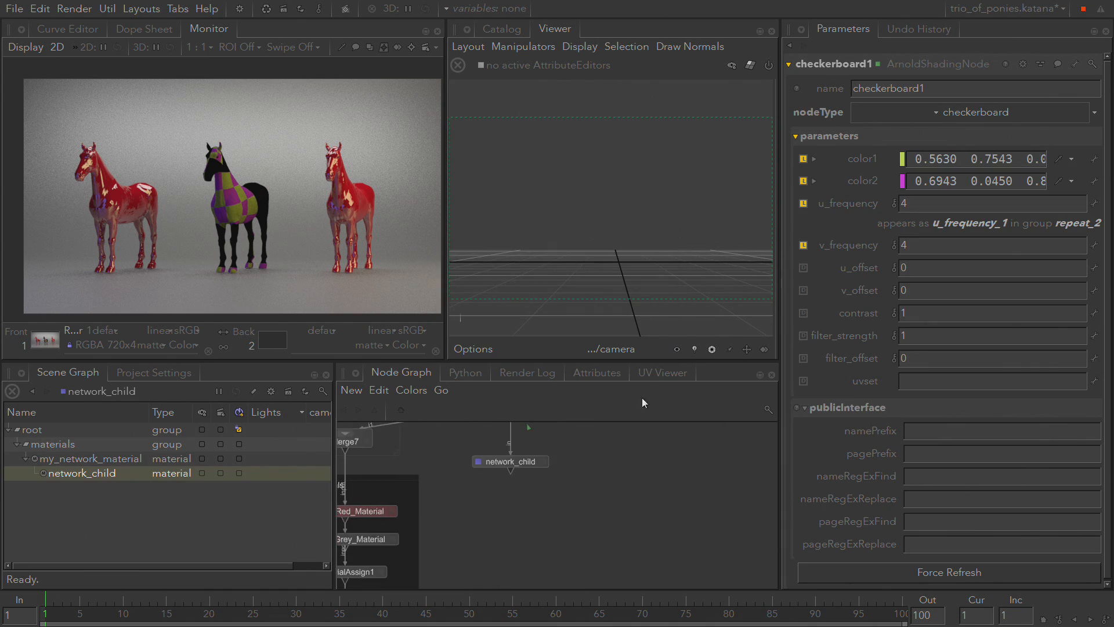
double_click(507, 464)
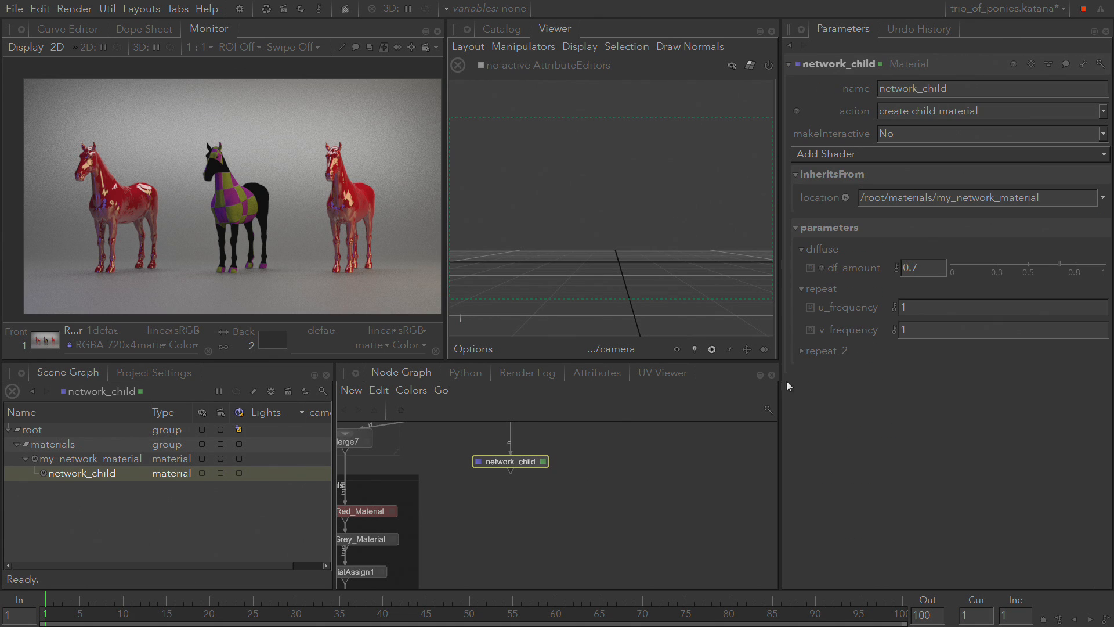
left_click(833, 350)
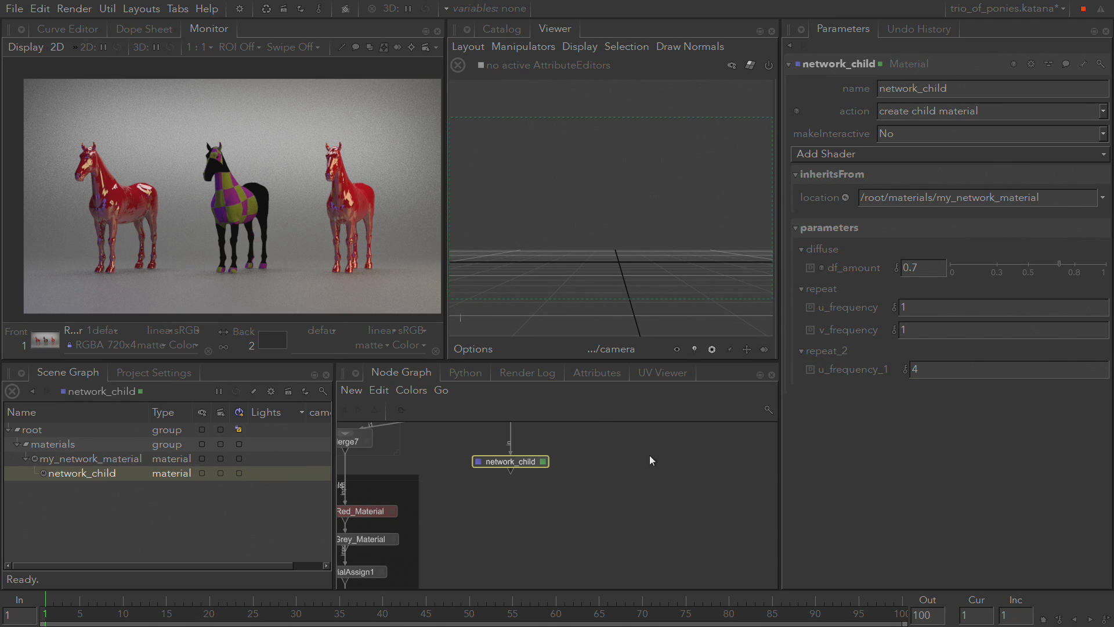
Review the exposed parameters on the checkerboard1 and ai_standard nodes and compare them with network_child's parameters
middle_click_drag(652, 451, 712, 516)
middle_click_drag(686, 493, 685, 517)
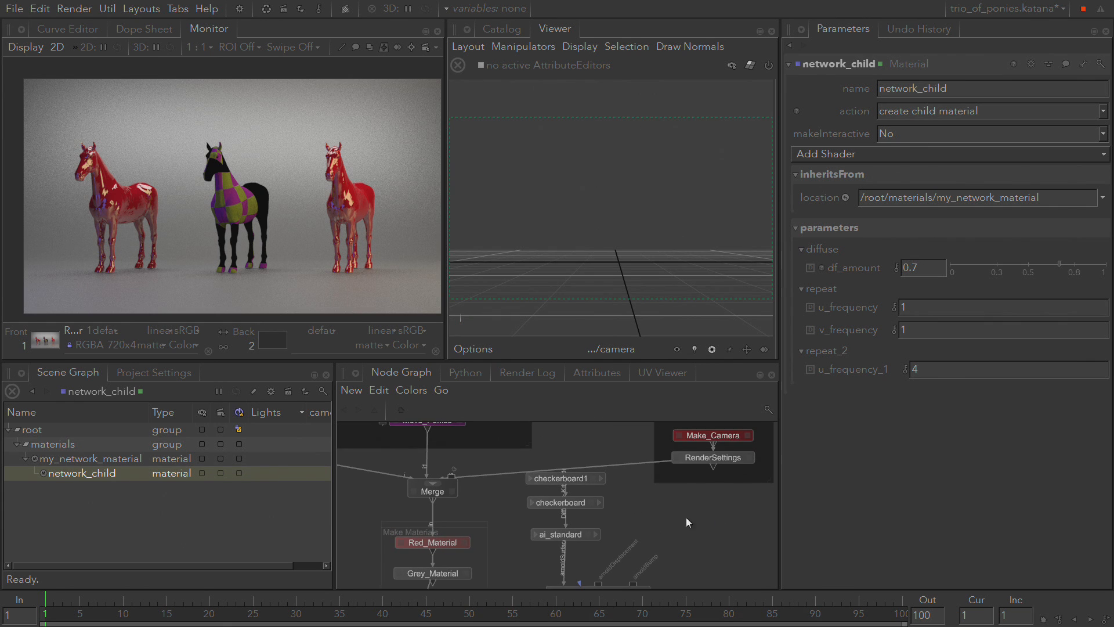
scroll(628, 497, "up", 4)
middle_click_drag(629, 497, 658, 460)
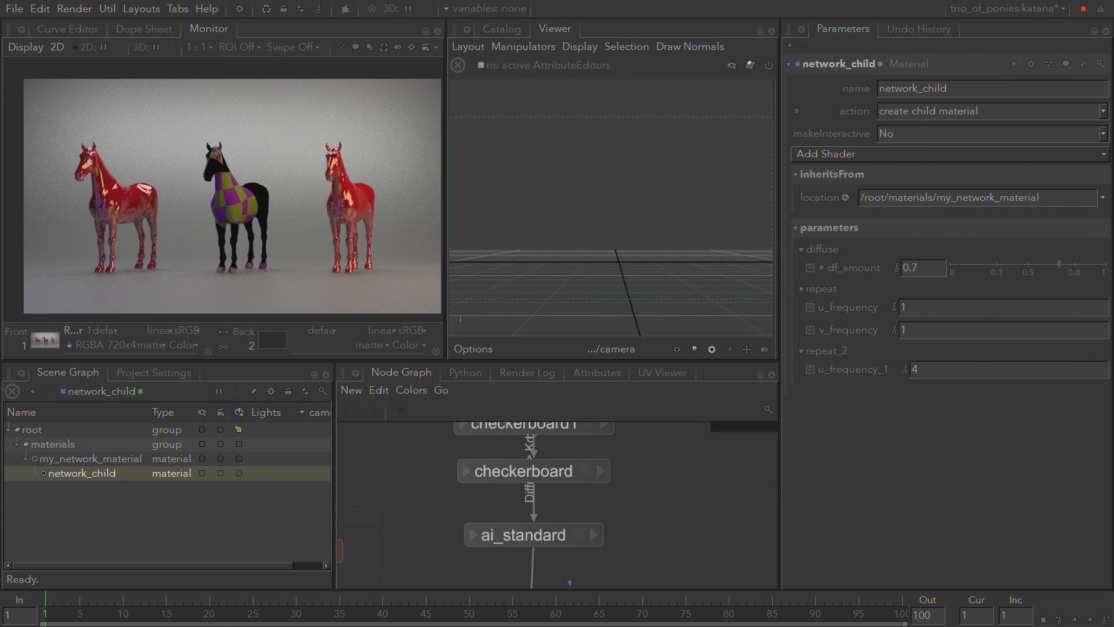
middle_click_drag(680, 516, 693, 422)
mouse_move(714, 555)
middle_mouse_down()
mouse_move(717, 466)
mouse_move(707, 603)
middle_mouse_up()
mouse_move(634, 473)
middle_mouse_down()
mouse_move(637, 549)
mouse_move(619, 512)
mouse_move(637, 531)
middle_mouse_up()
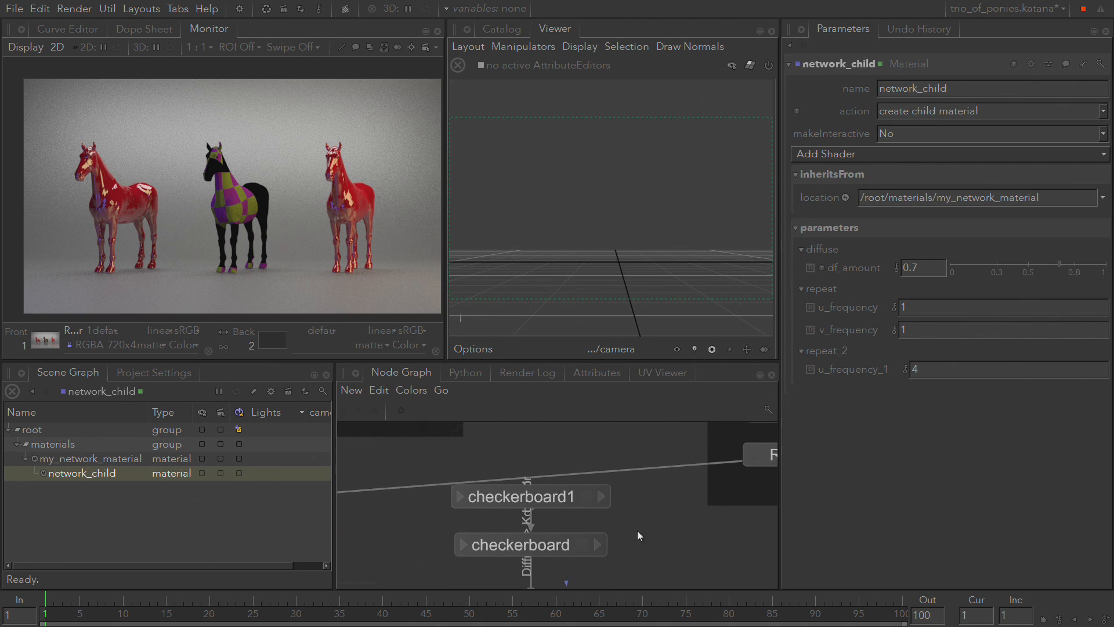
left_click(588, 497)
left_click(580, 552)
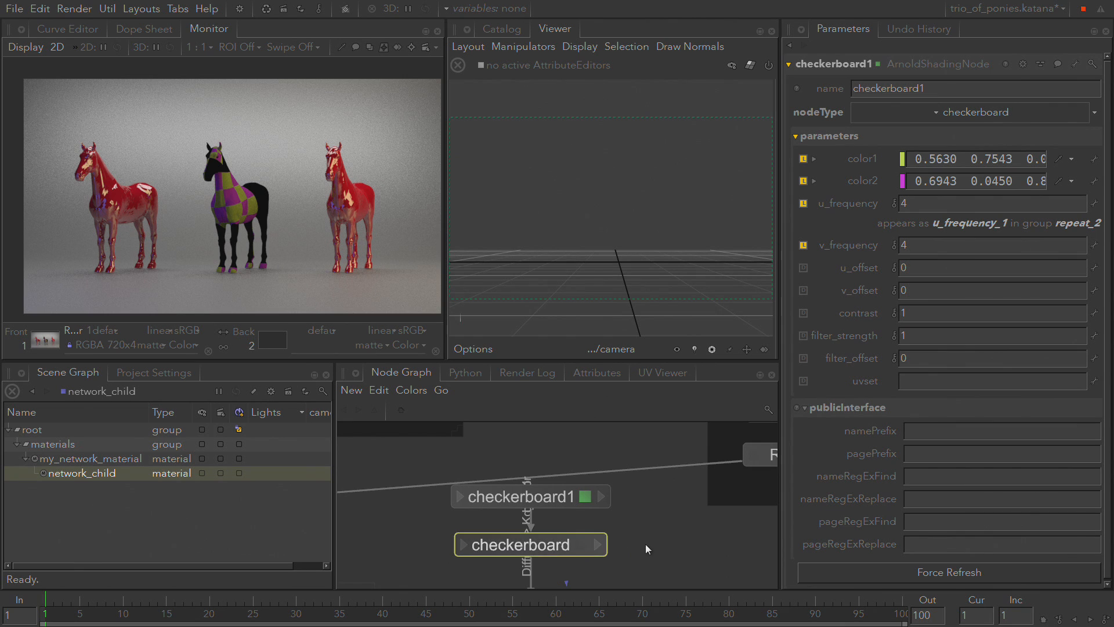
middle_click_drag(650, 579, 666, 433)
left_click(590, 460)
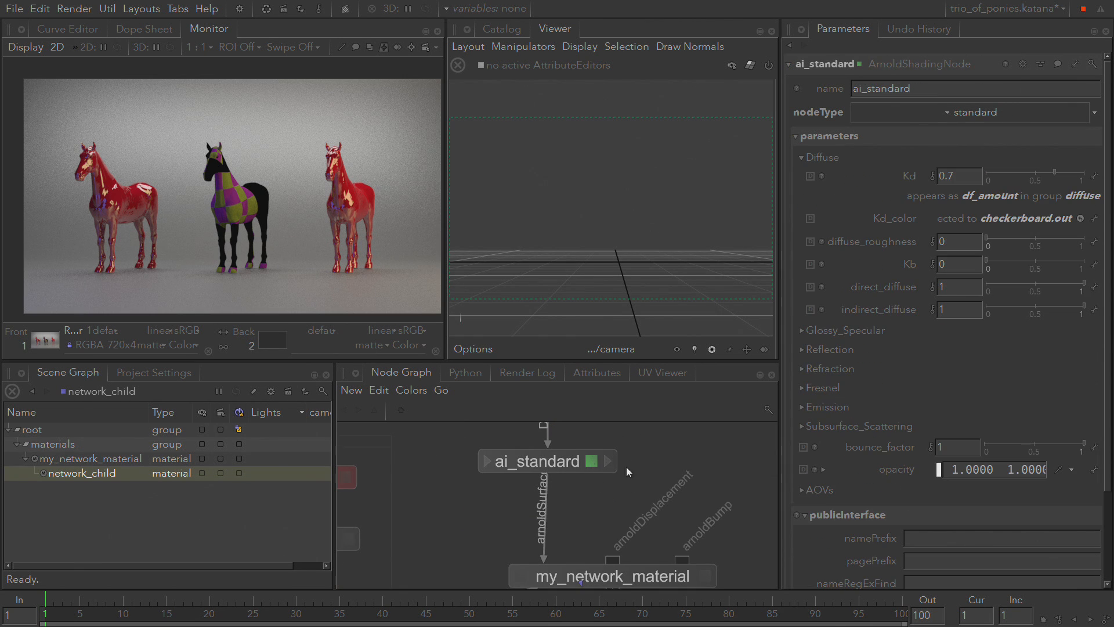
middle_click_drag(662, 557, 676, 485)
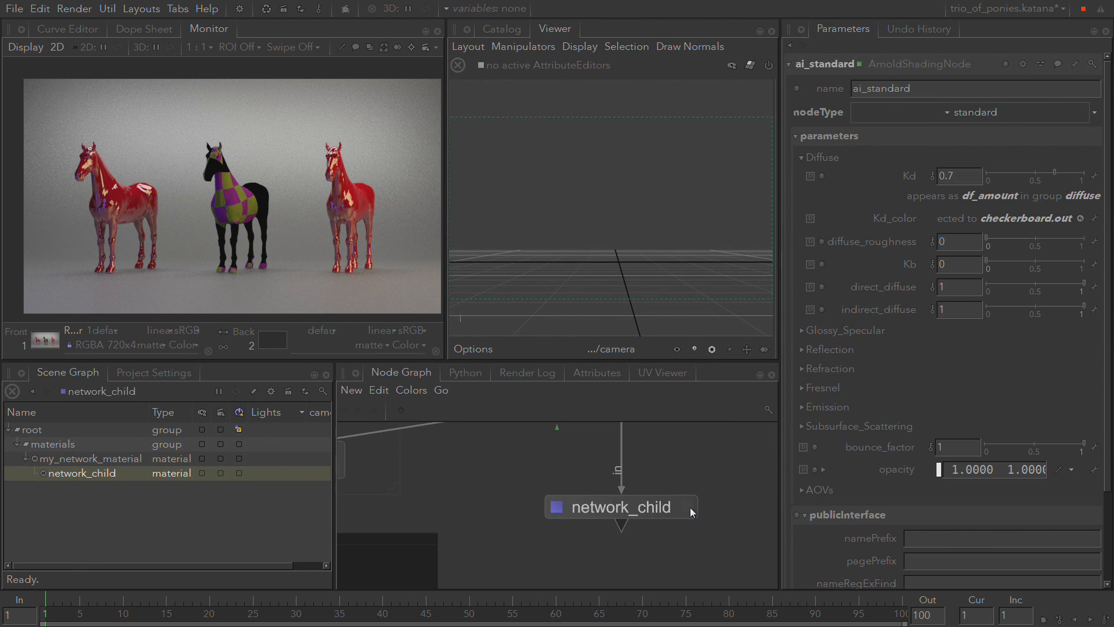
left_click(690, 510)
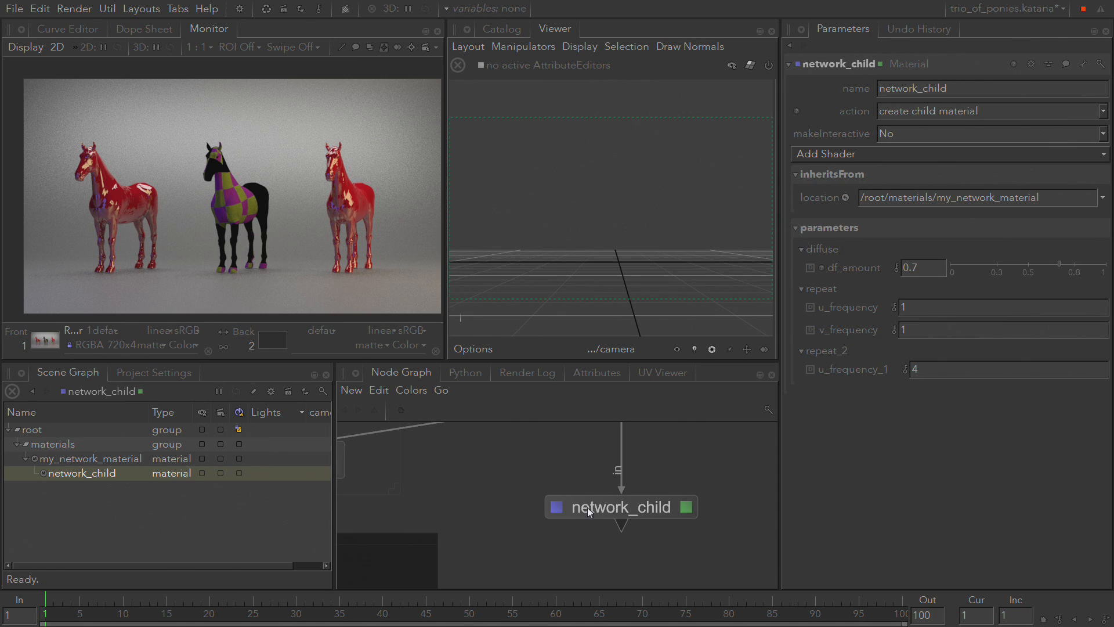
middle_click_drag(558, 453, 509, 549)
middle_click_drag(513, 466, 408, 481)
middle_click_drag(449, 529, 494, 449)
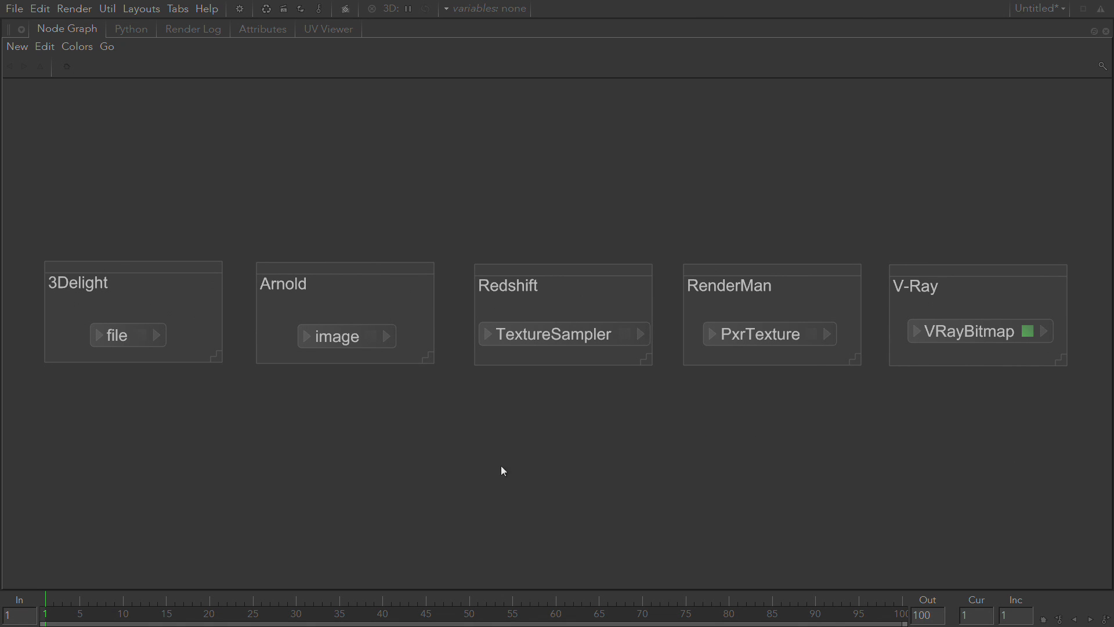
Examine the filename parameter and its help text on the Arnold image, RenderMan PxrTexture and V-Ray VRayBitmap nodes
left_click(339, 336)
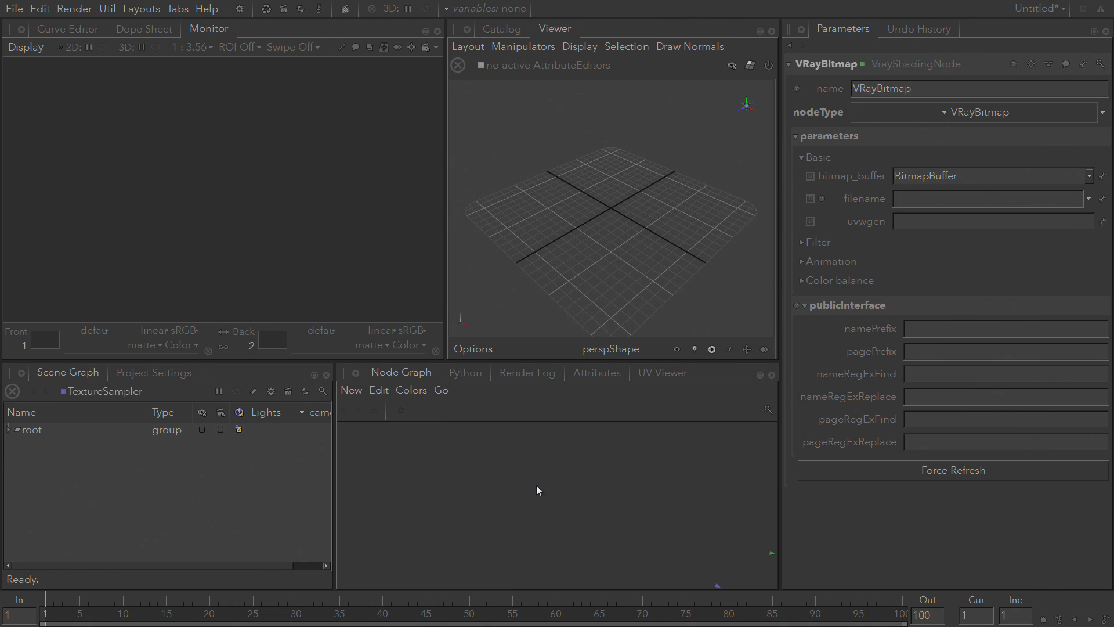
key("a")
scroll(470, 510, "up", 4)
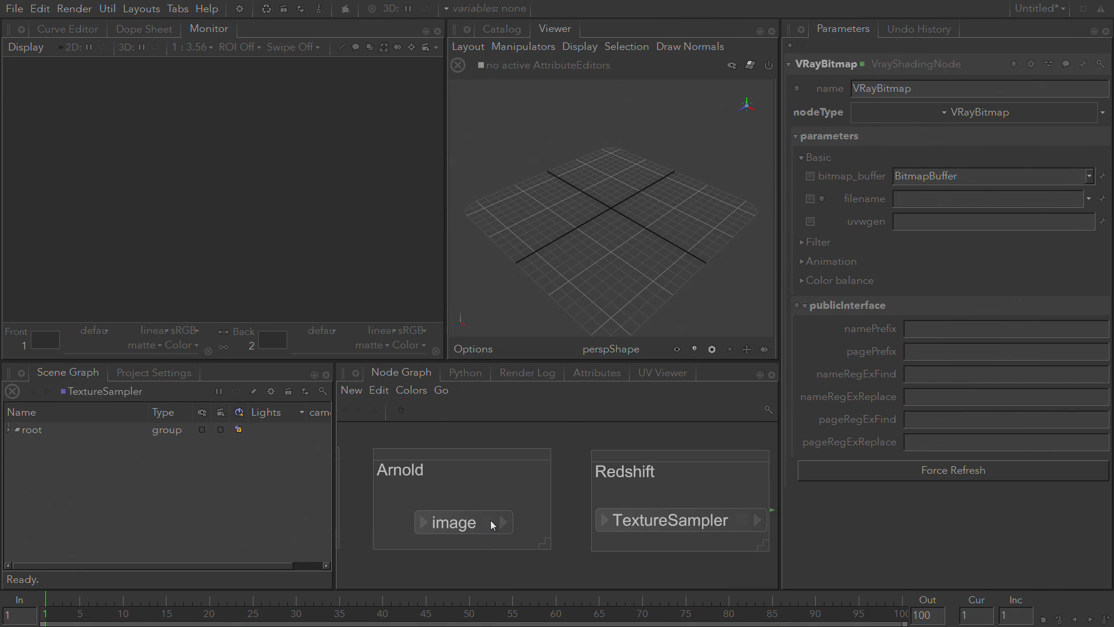
left_click(490, 520)
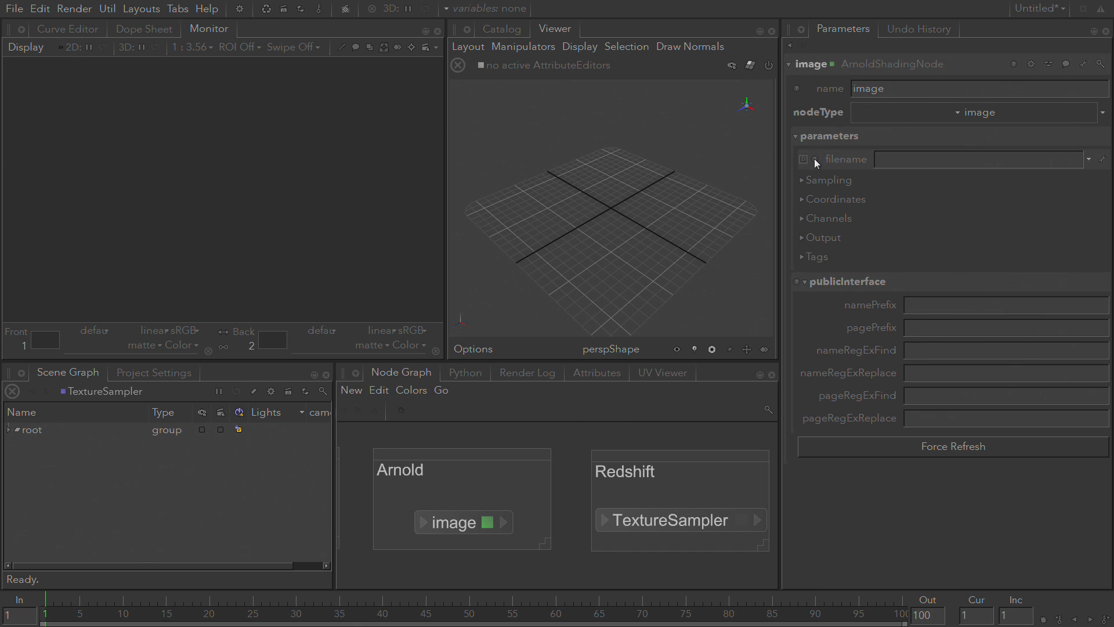
mouse_move(815, 158)
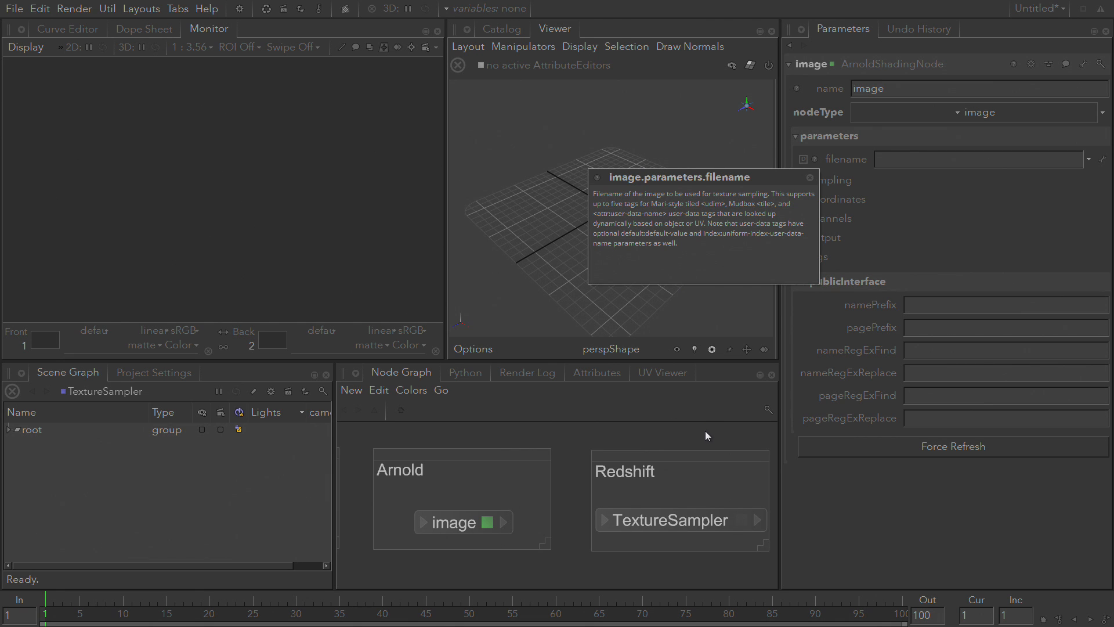
middle_click_drag(705, 432, 401, 435)
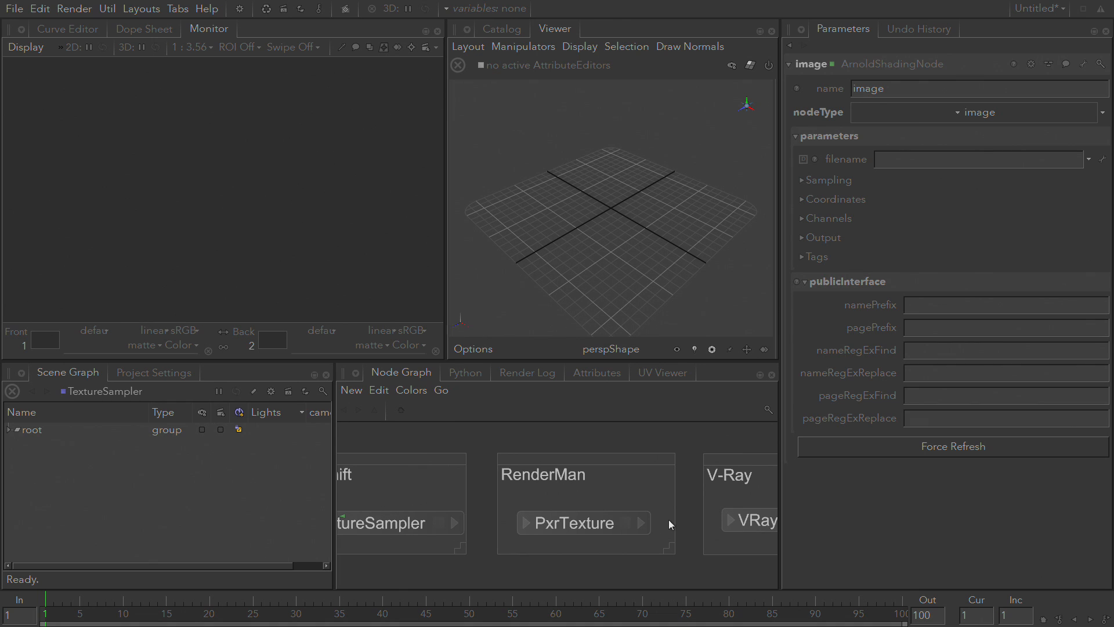
left_click(622, 523)
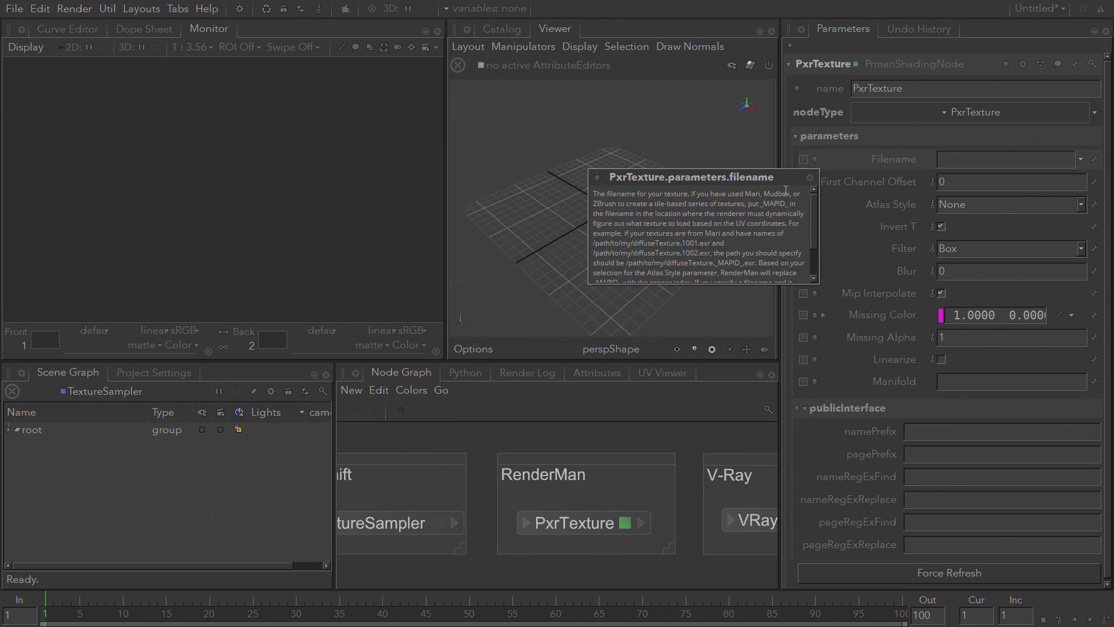
scroll(777, 206, "down", 2)
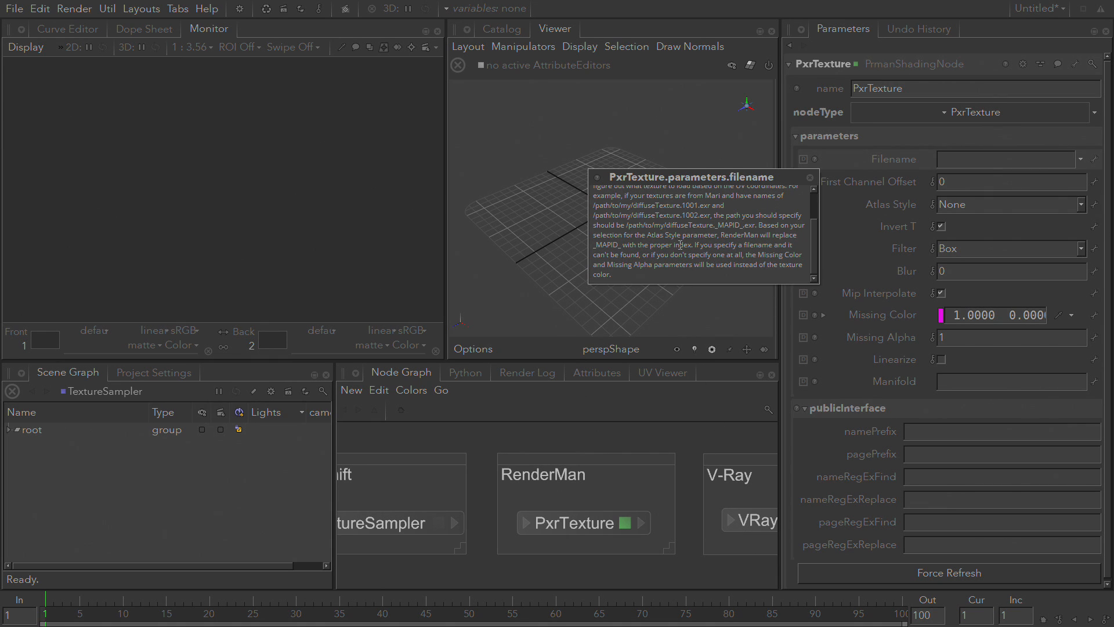
scroll(680, 247, "up", 3)
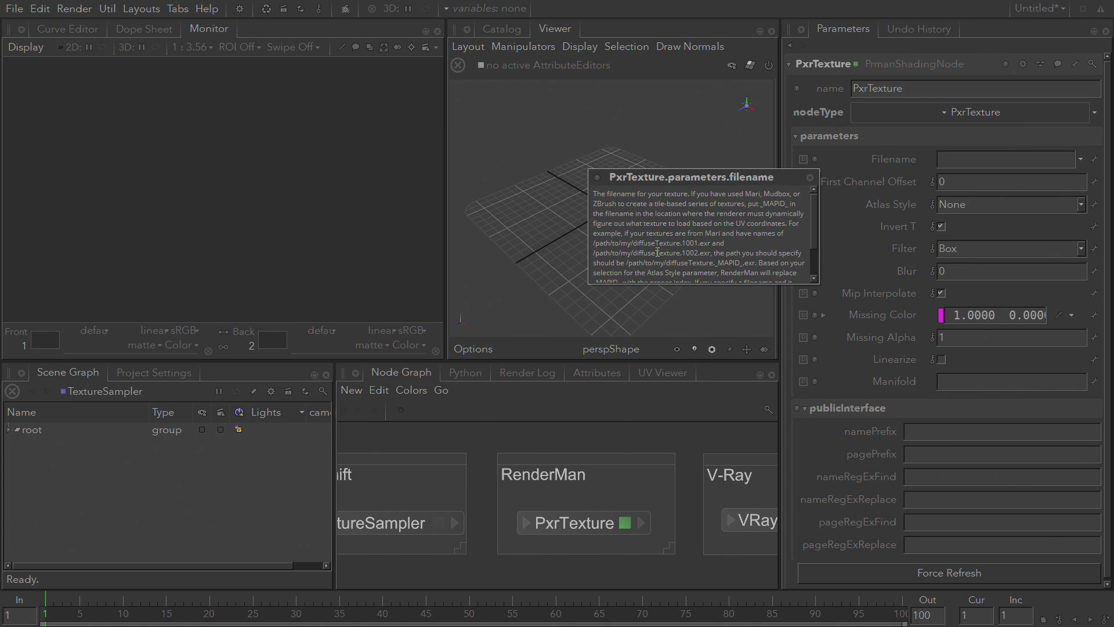
scroll(701, 254, "down", 3)
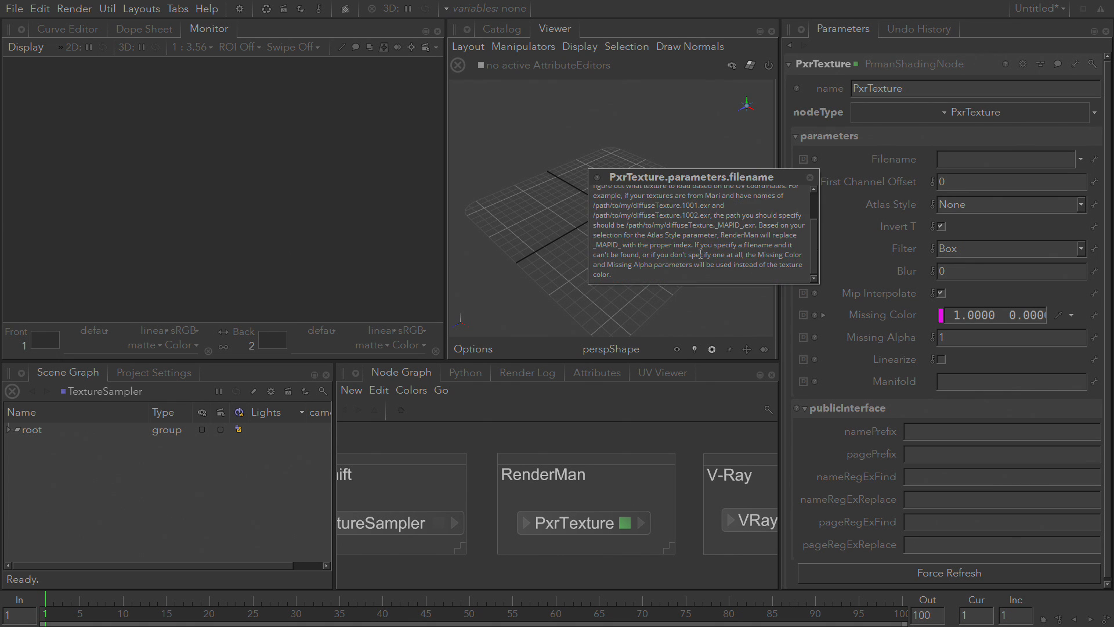
left_click(691, 431)
middle_click_drag(702, 433, 518, 407)
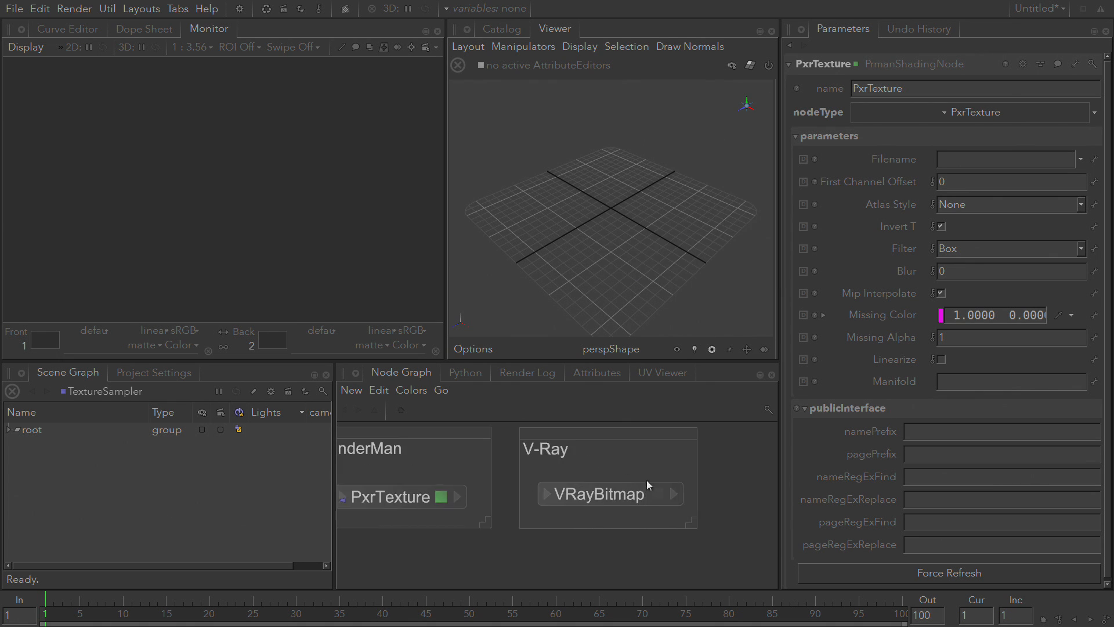
left_click(657, 494)
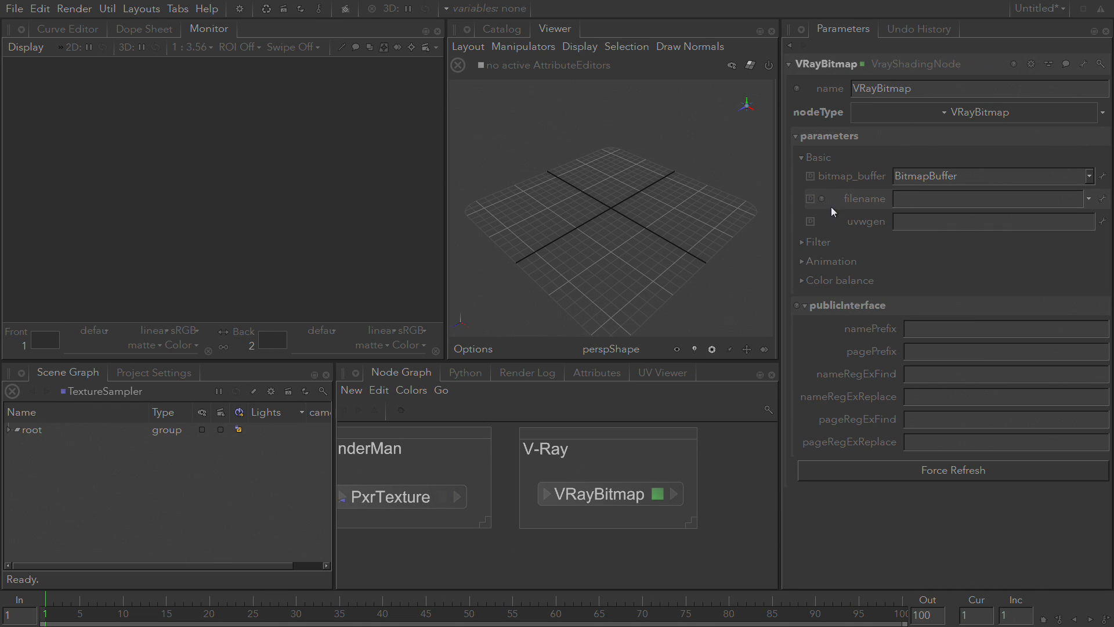
mouse_move(820, 196)
Create an Arnold standard shading node and place it below the Arnold image node
middle_click_drag(472, 551, 705, 551)
middle_click_drag(515, 541, 555, 542)
middle_click_drag(403, 535, 564, 537)
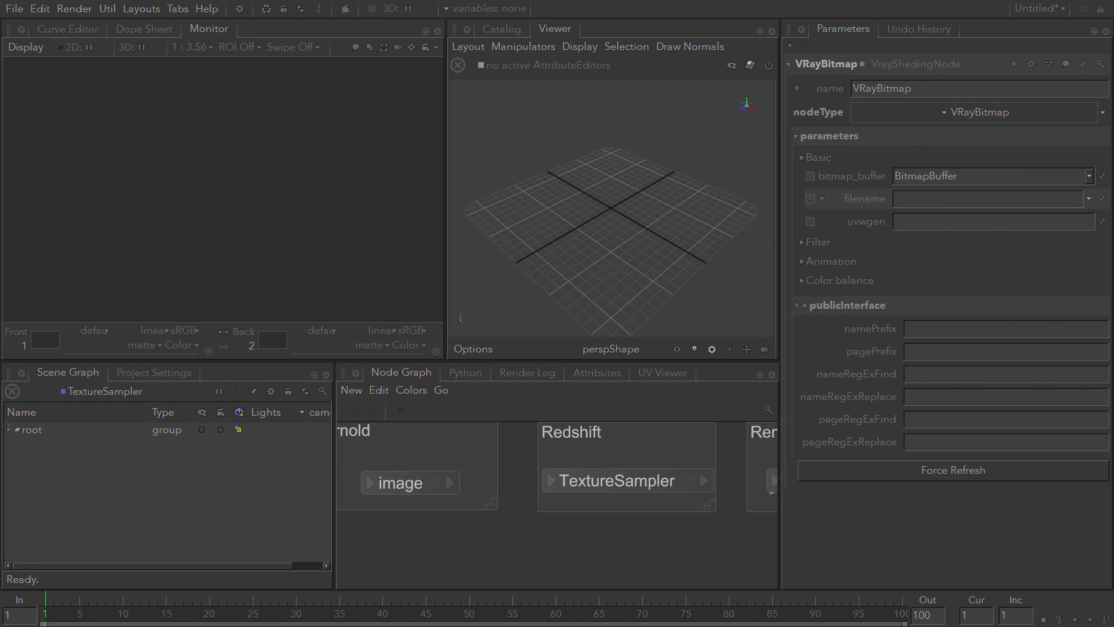
middle_click_drag(487, 544, 666, 544)
mouse_move(494, 558)
middle_mouse_down()
mouse_move(600, 558)
mouse_move(507, 551)
middle_mouse_up()
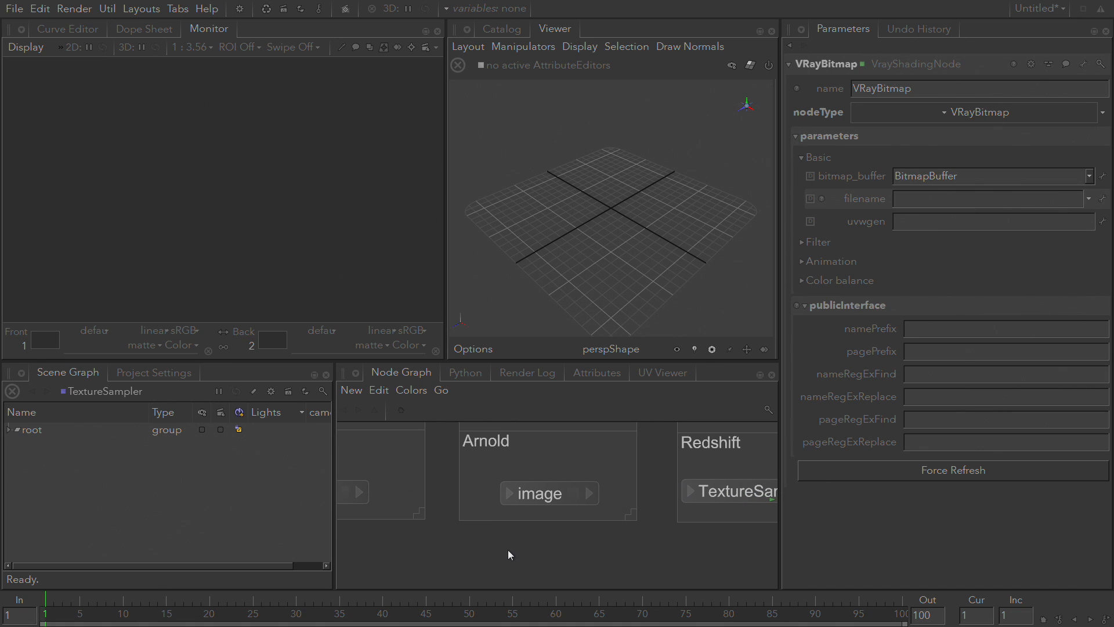
key("Tab")
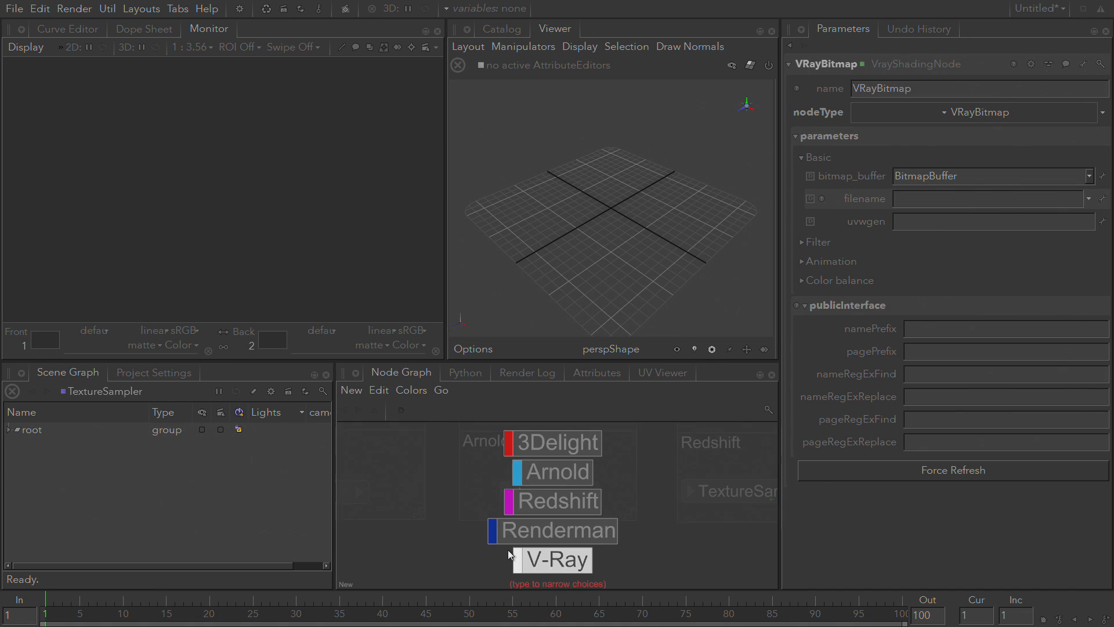
key("Up")
key("Up")
key("Up")
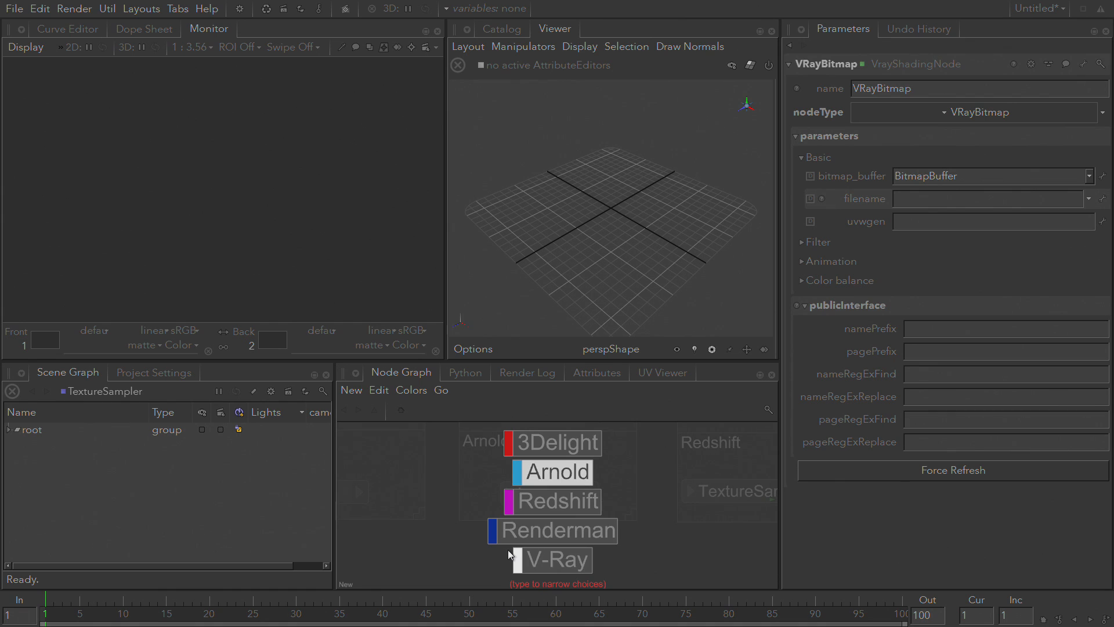
key("Return")
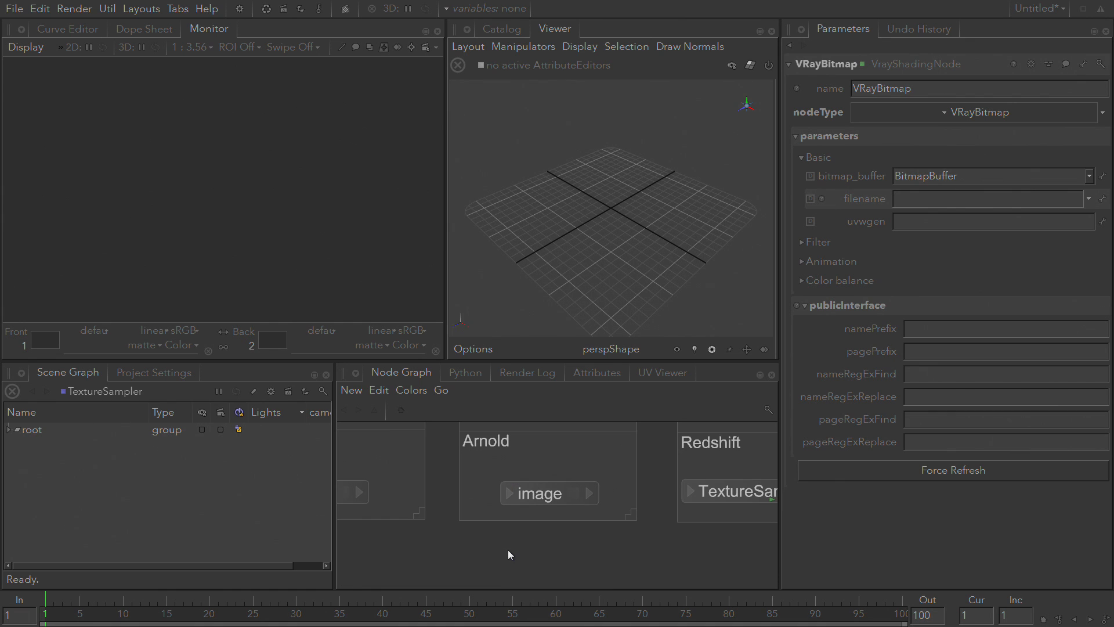
key("Tab")
type("tand")
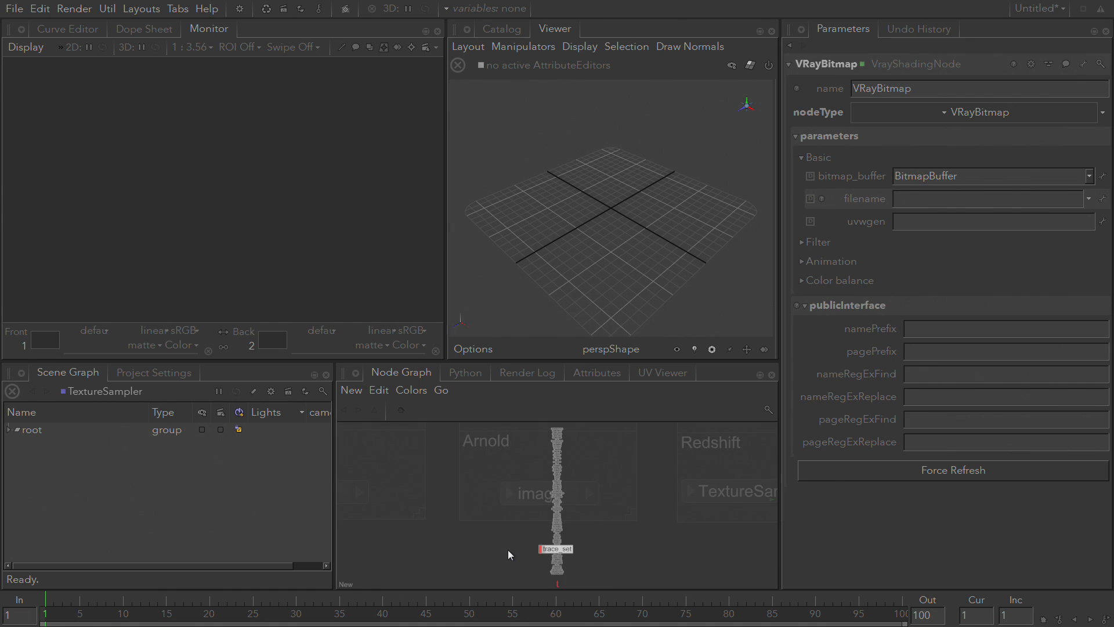
key("Return")
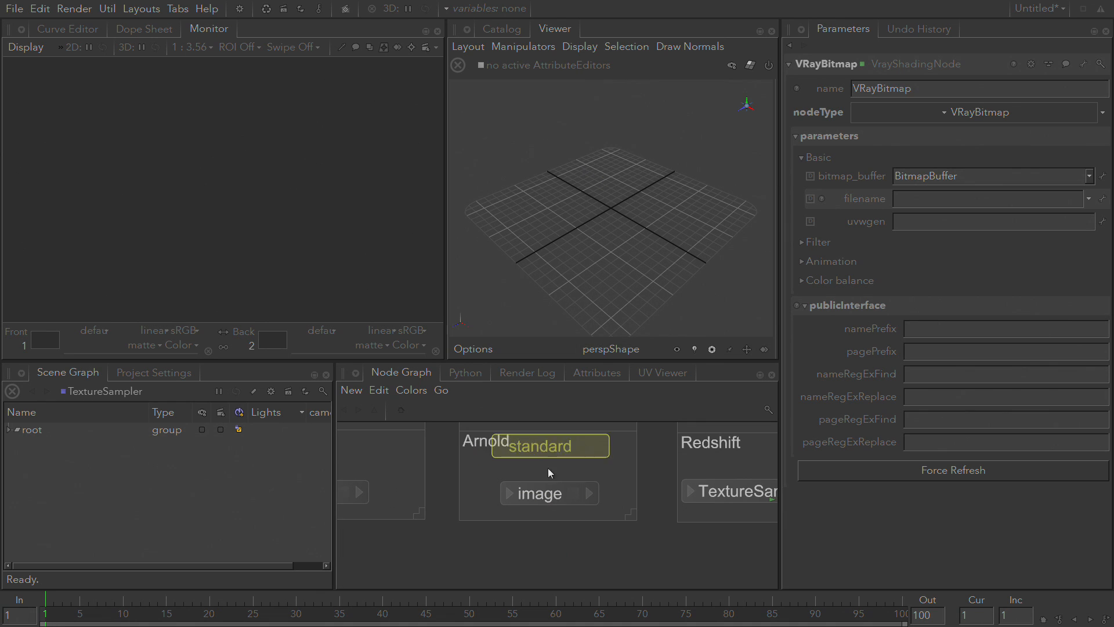
left_click(548, 543)
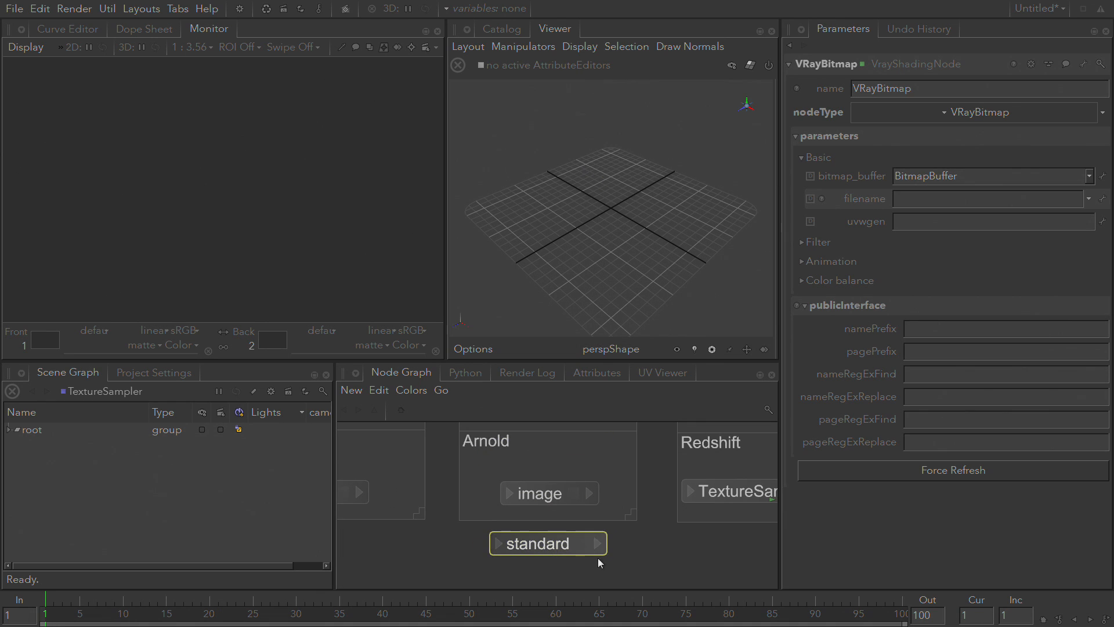
Add a NetworkMaterial node and place it below the standard node
key("Tab")
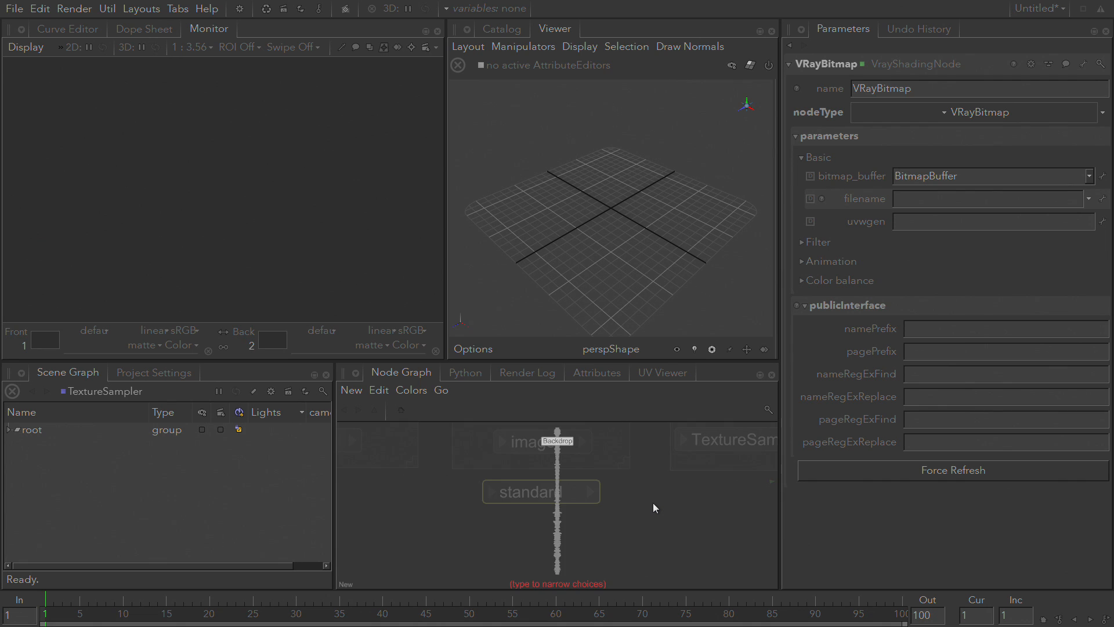
type("net")
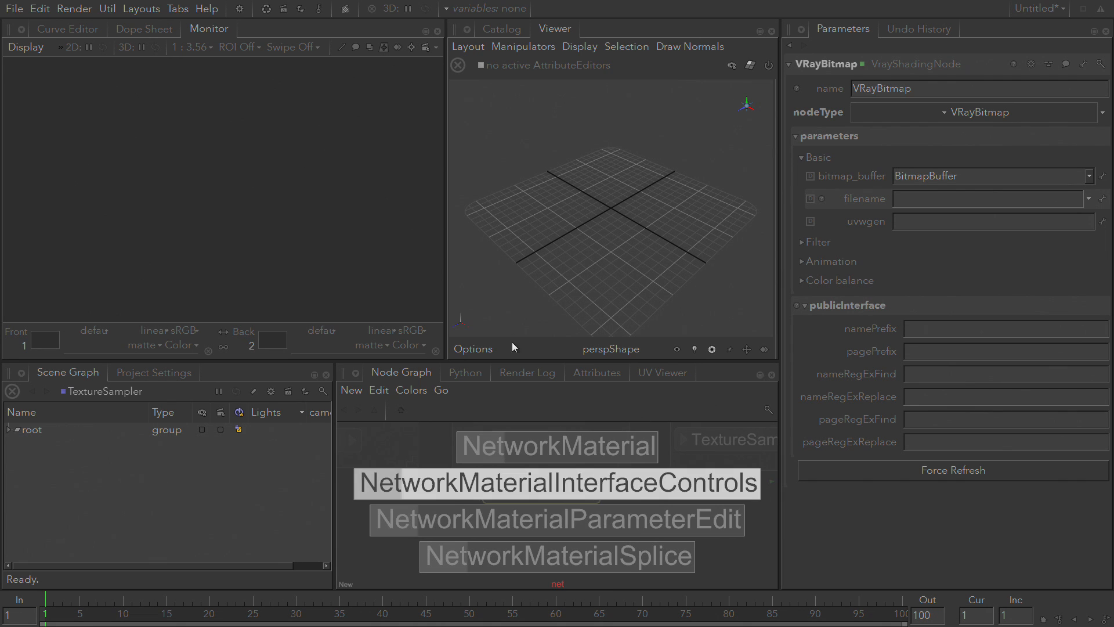
left_click(546, 456)
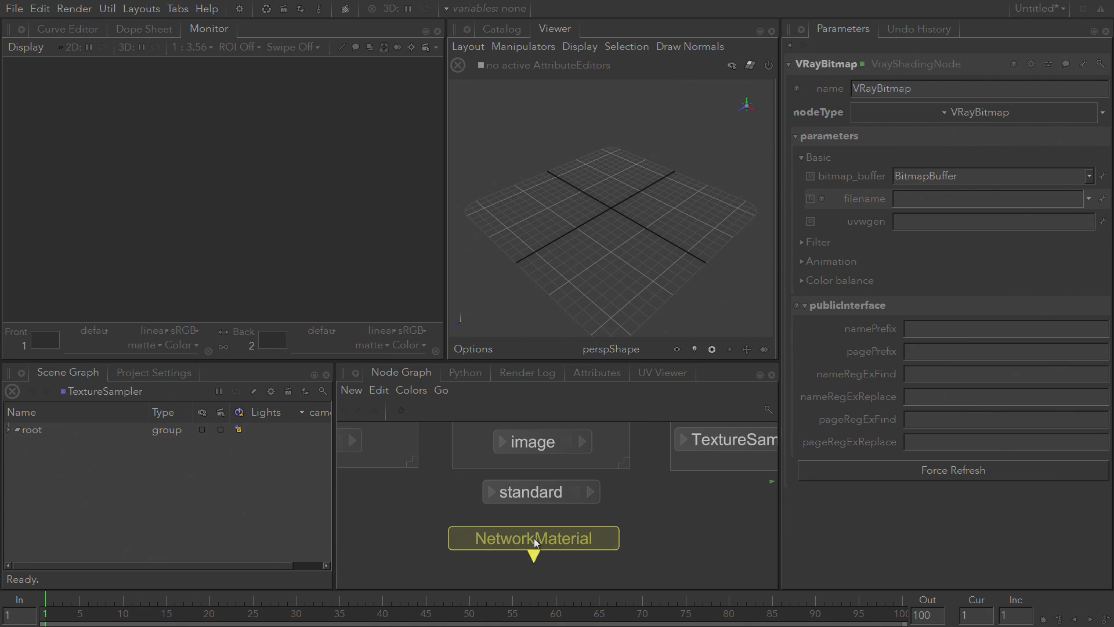
left_click(533, 538)
Connect the image node's out port to the standard node's Diffuse > Kd_color input
left_click(583, 442)
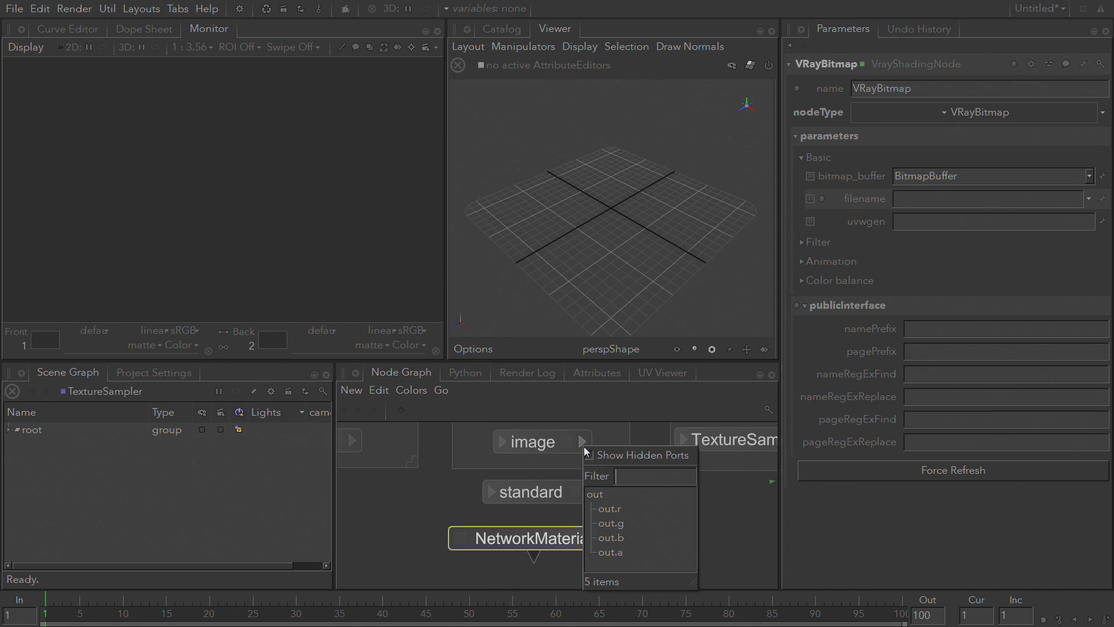
left_click(618, 495)
left_click(491, 498)
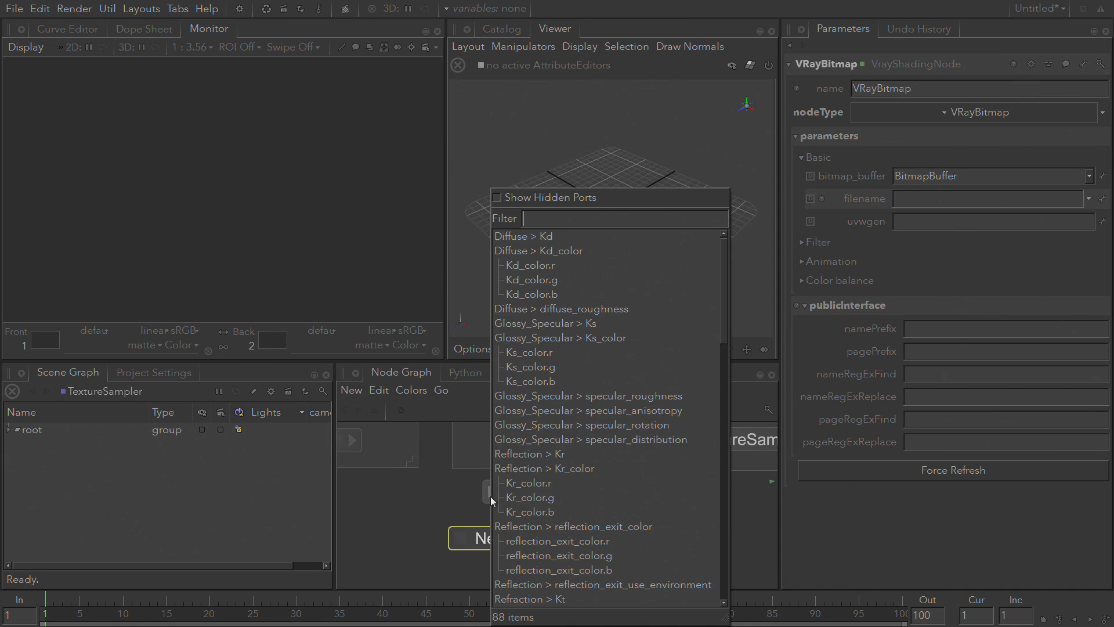
left_click(597, 256)
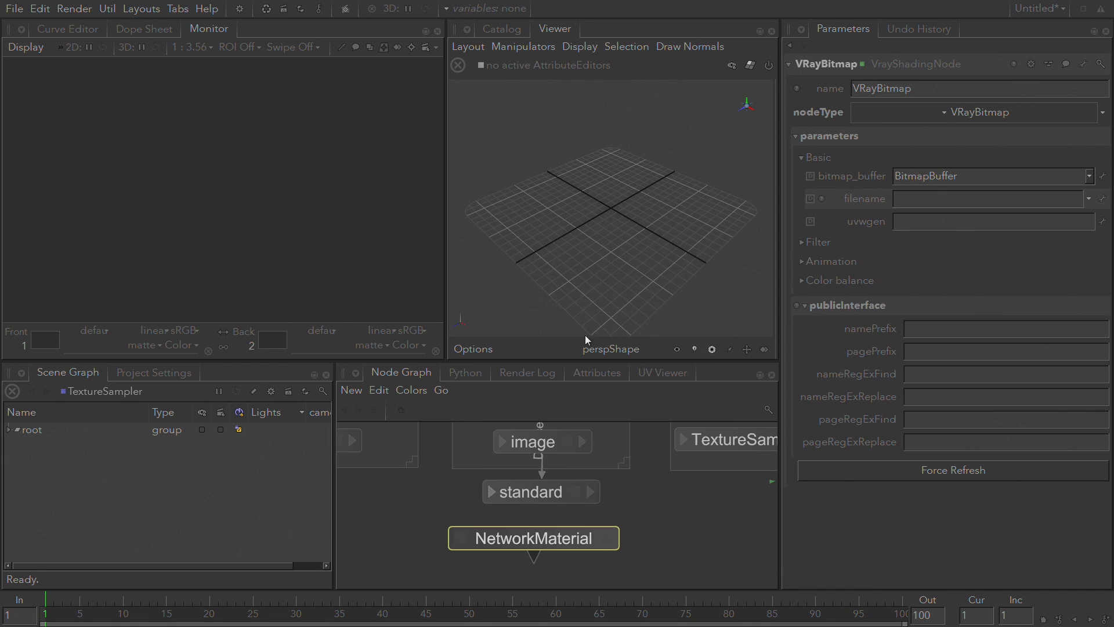
Add an arnold surface terminal to the NetworkMaterial node and connect the standard node's output to it
left_click(607, 539)
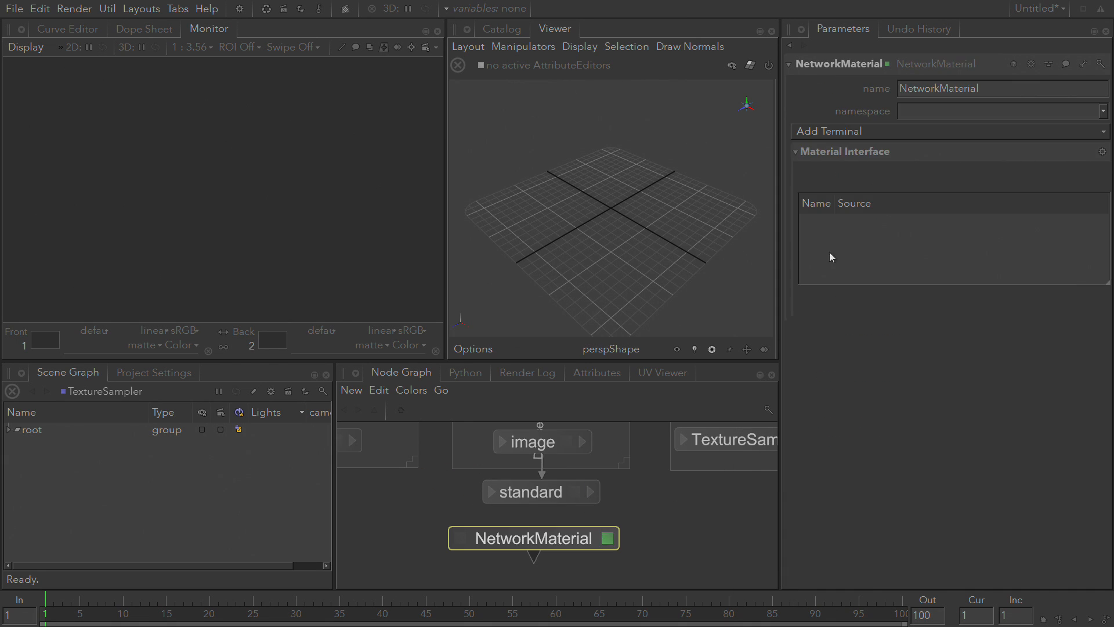
left_click(847, 134)
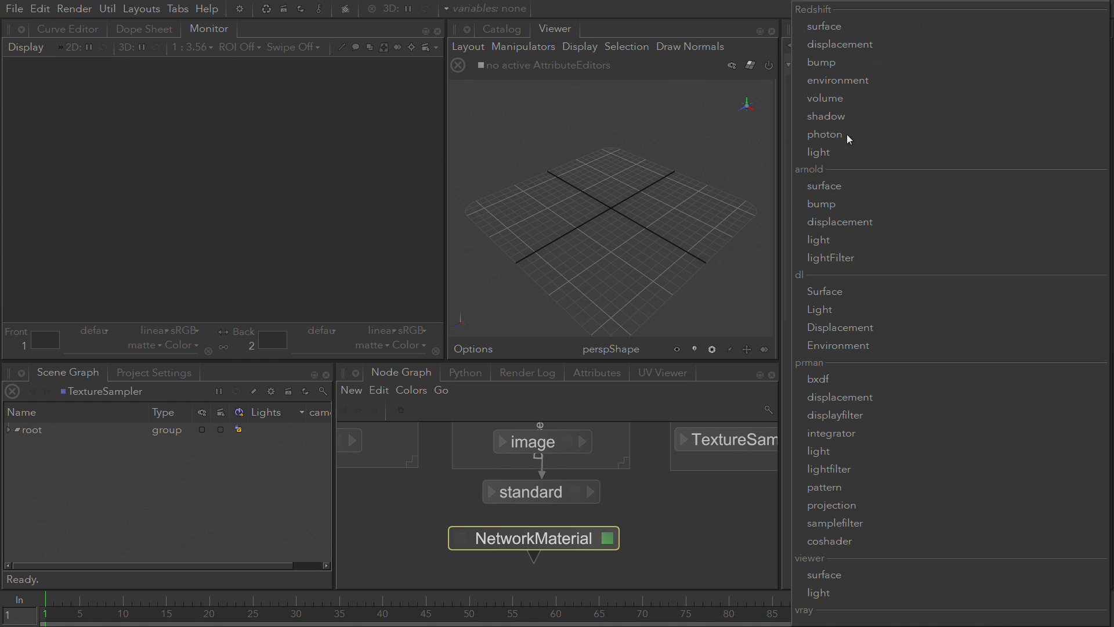
left_click(854, 192)
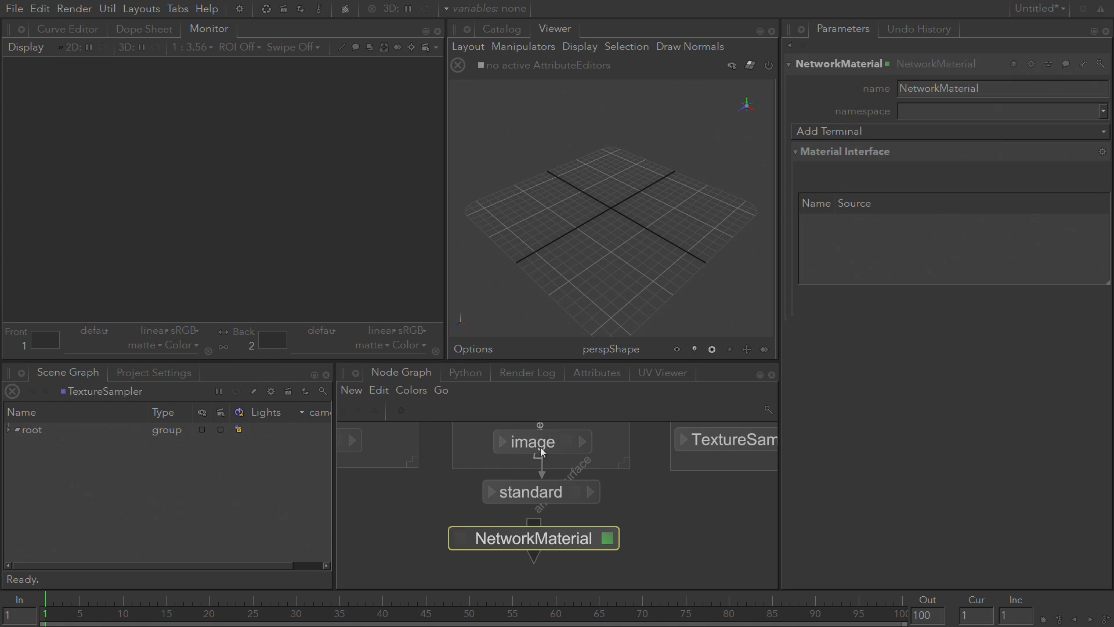
left_click(591, 493)
left_click(615, 538)
Expose the image node's filename in the material interface as diffuse_tx in group diffuse
left_click(568, 446)
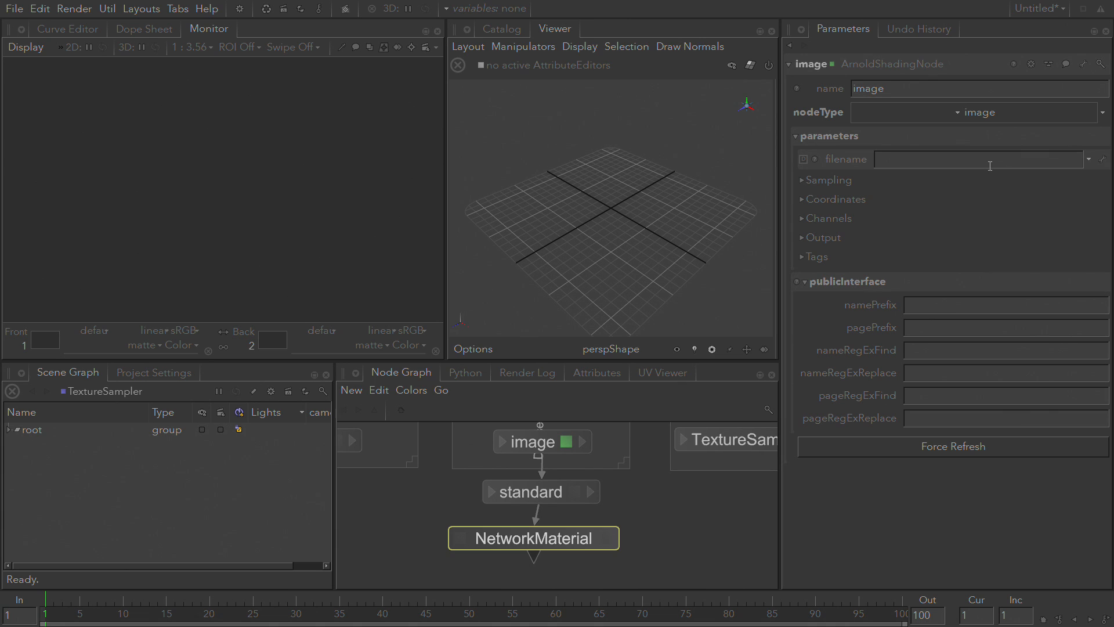
left_click(1103, 160)
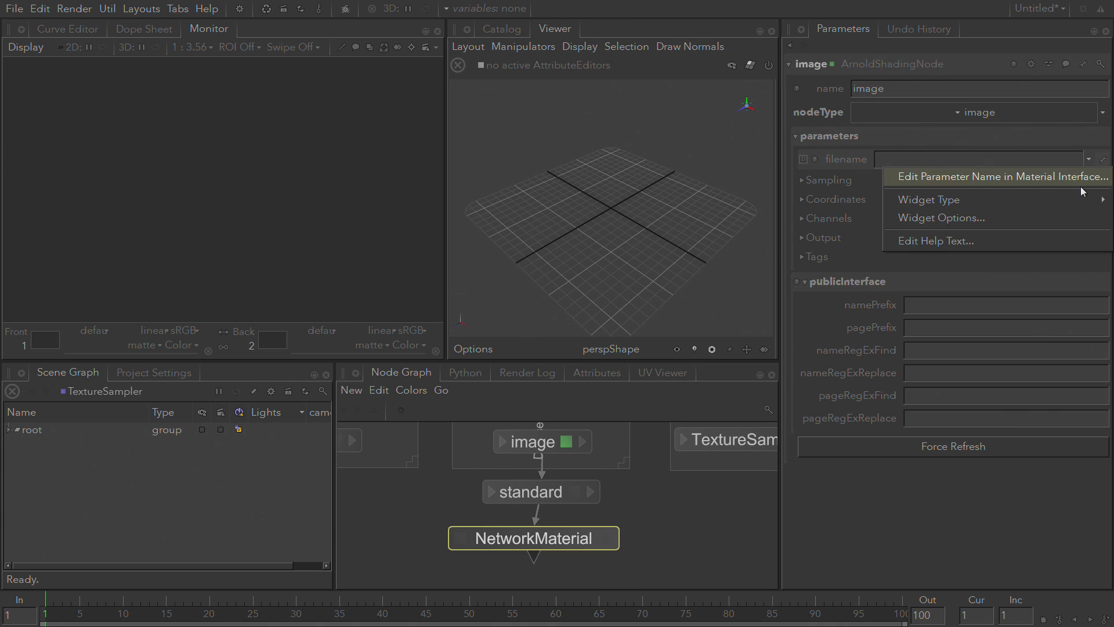
left_click(1081, 177)
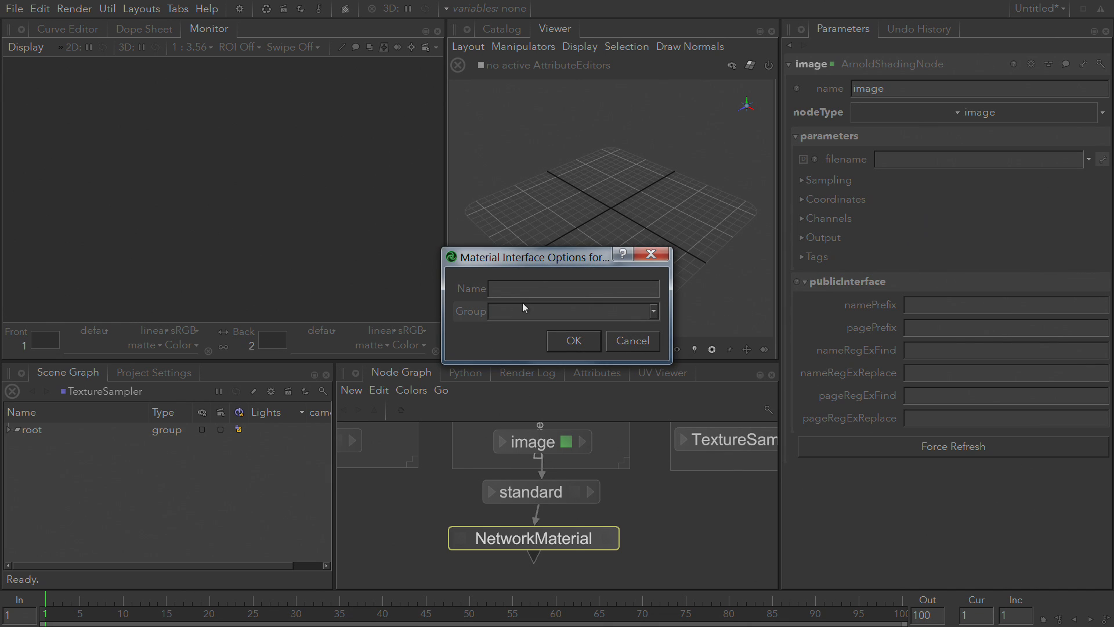
left_click(537, 289)
type("diff")
type("us")
type("e_tx")
type("diffus")
type("e")
left_click(574, 342)
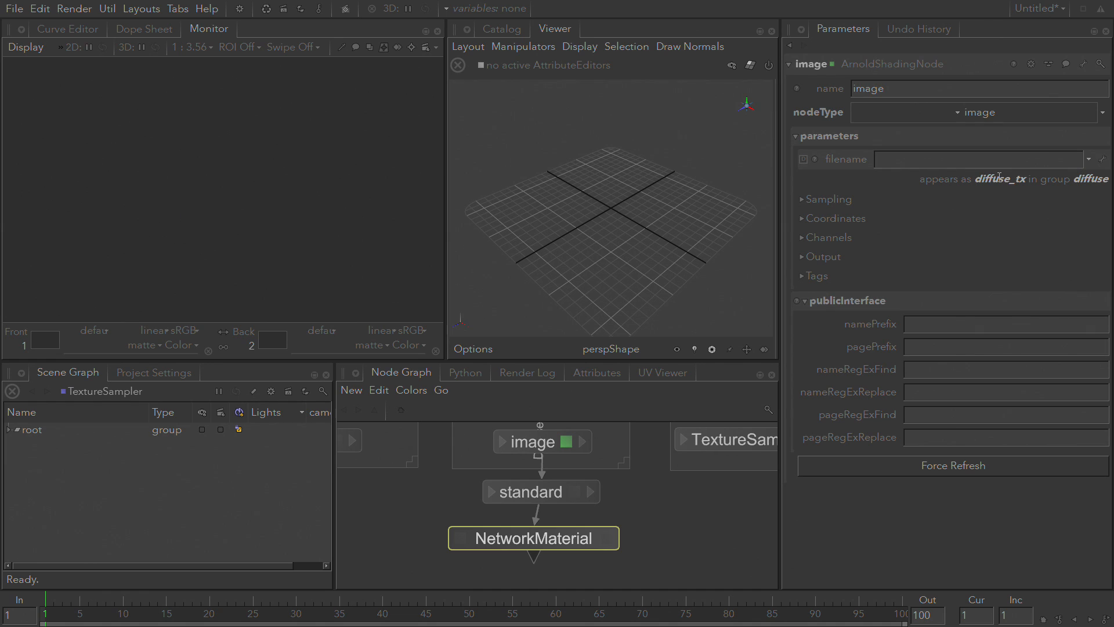
Set the image node's filename to my_texture.tx
left_click(986, 162)
type("my_texture/")
key("BackSpace")
type(".tx")
key("Return")
Inspect the contents of the diffuse group in NetworkMaterial's material interface
left_click(607, 539)
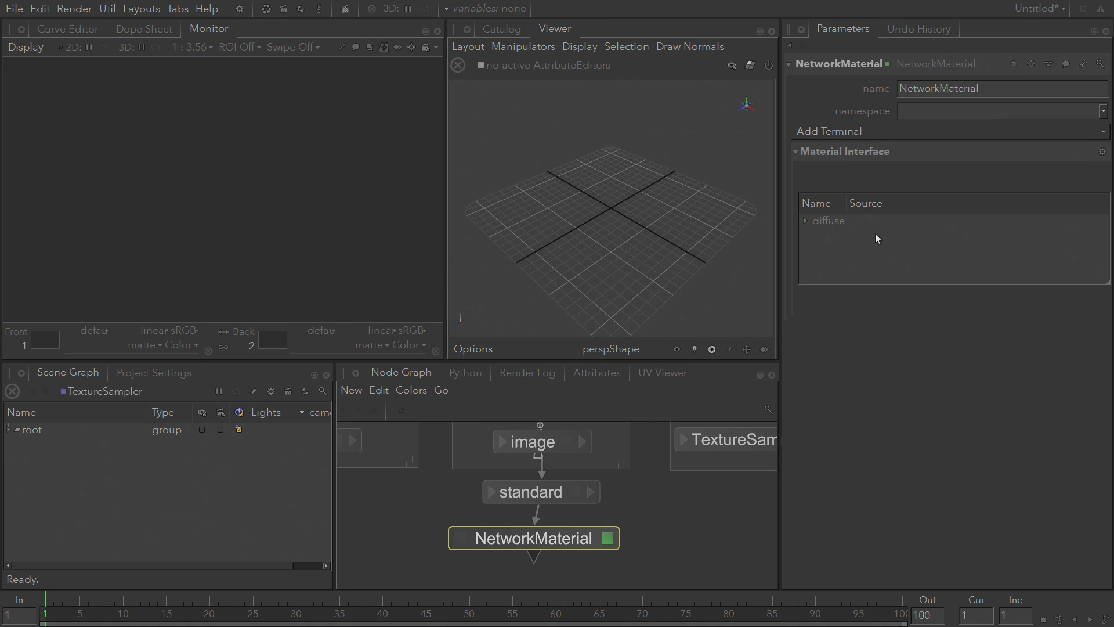
left_click(826, 223)
left_click(805, 221)
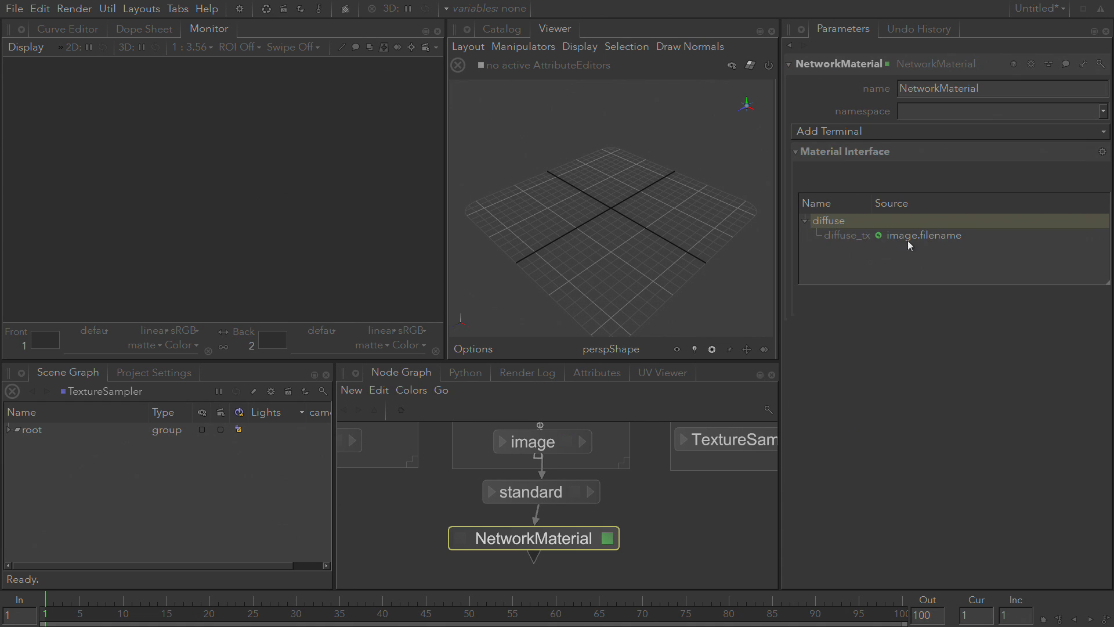
Add a Material node connected below NetworkMaterial, and view and edit it
middle_click_drag(677, 528, 707, 433)
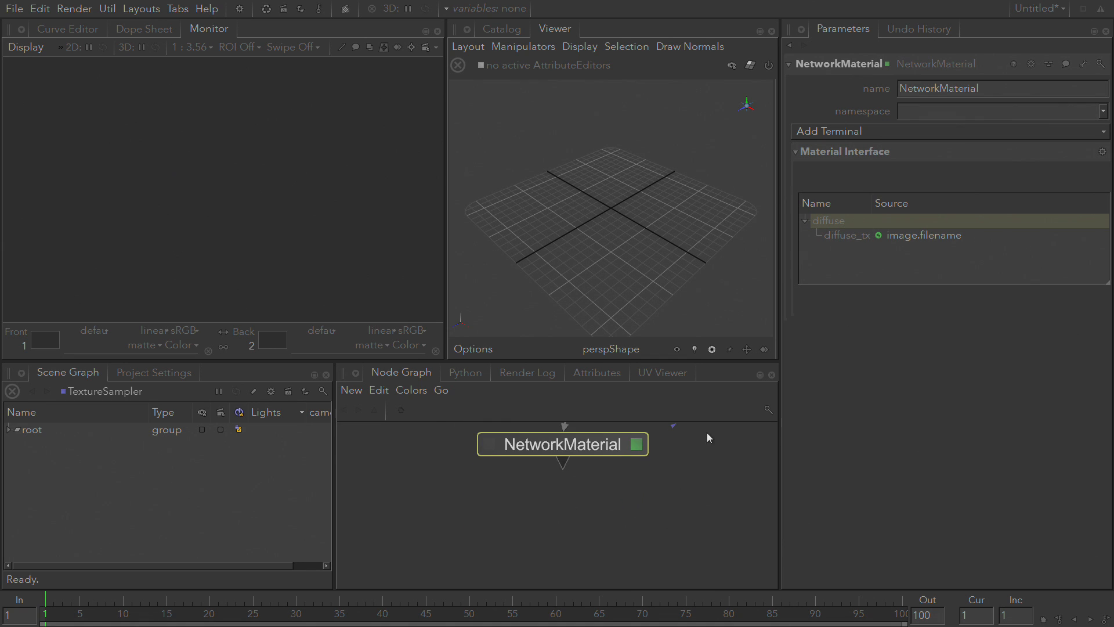
left_click(588, 518)
key("Tab")
type("ma")
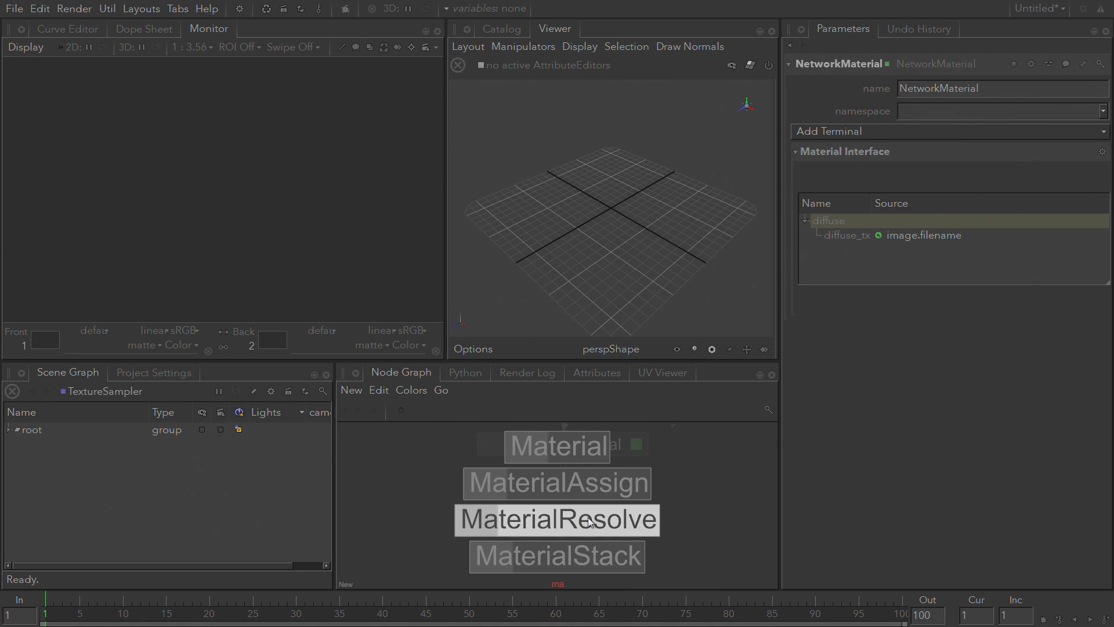
left_click(556, 447)
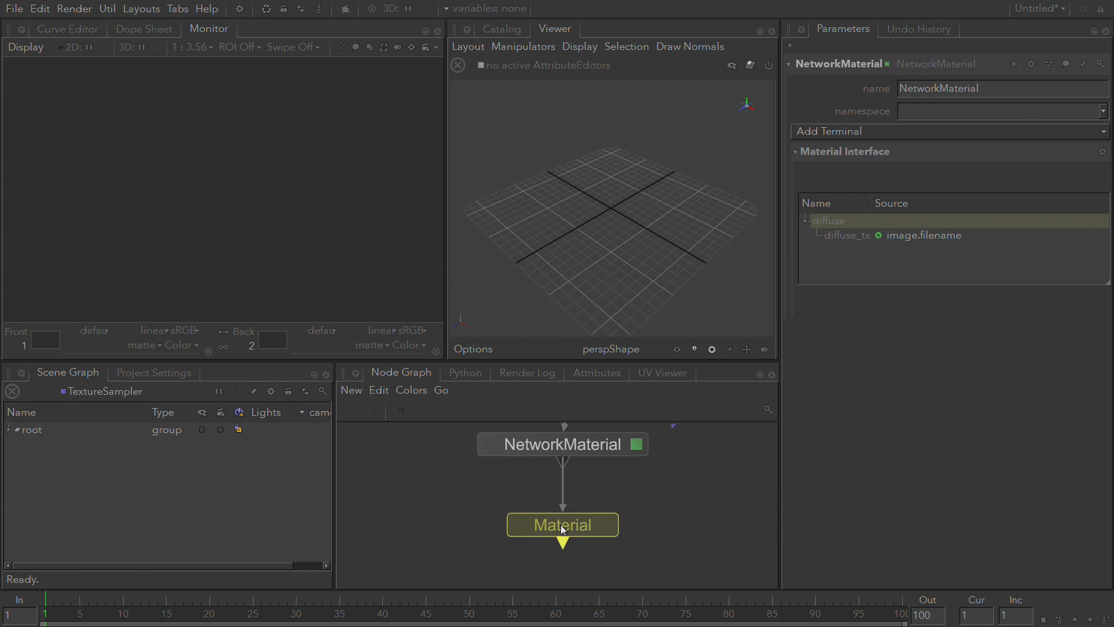
left_click(563, 525)
double_click(572, 528)
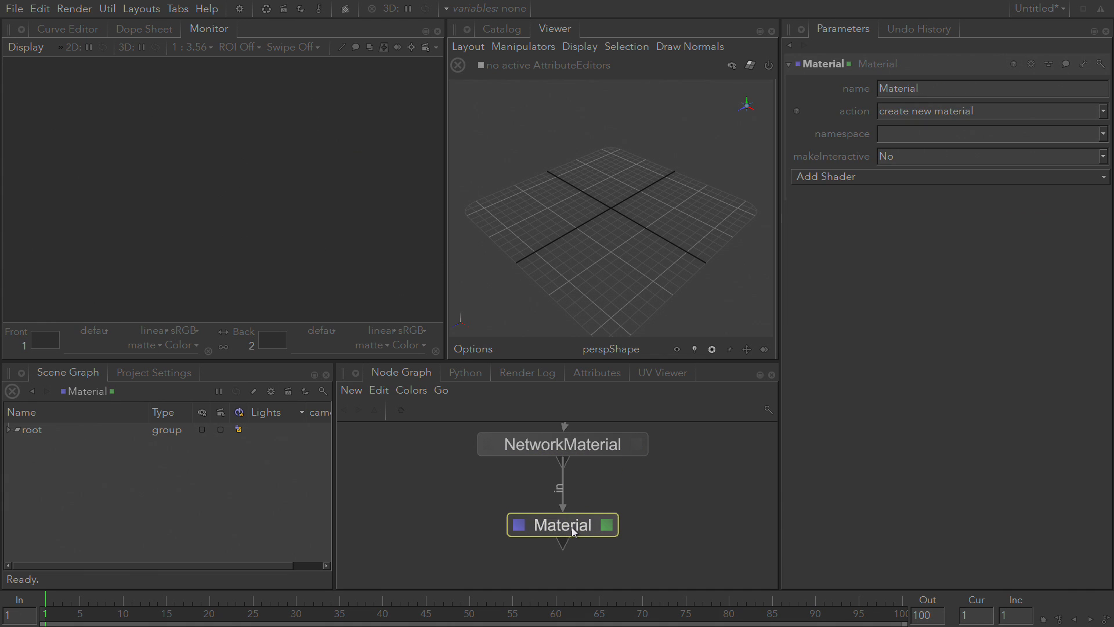
Set the Material node to create child material, inheriting from /root/materials/NetworkMaterial, and expand its diffuse parameters
left_click(851, 176)
left_click(914, 113)
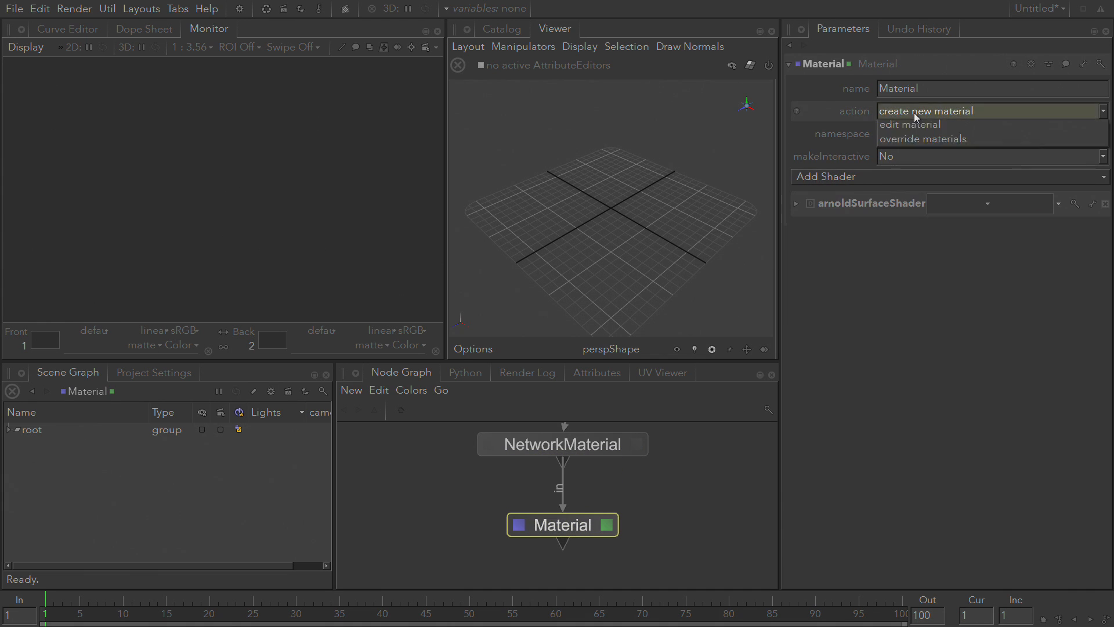
left_click(940, 159)
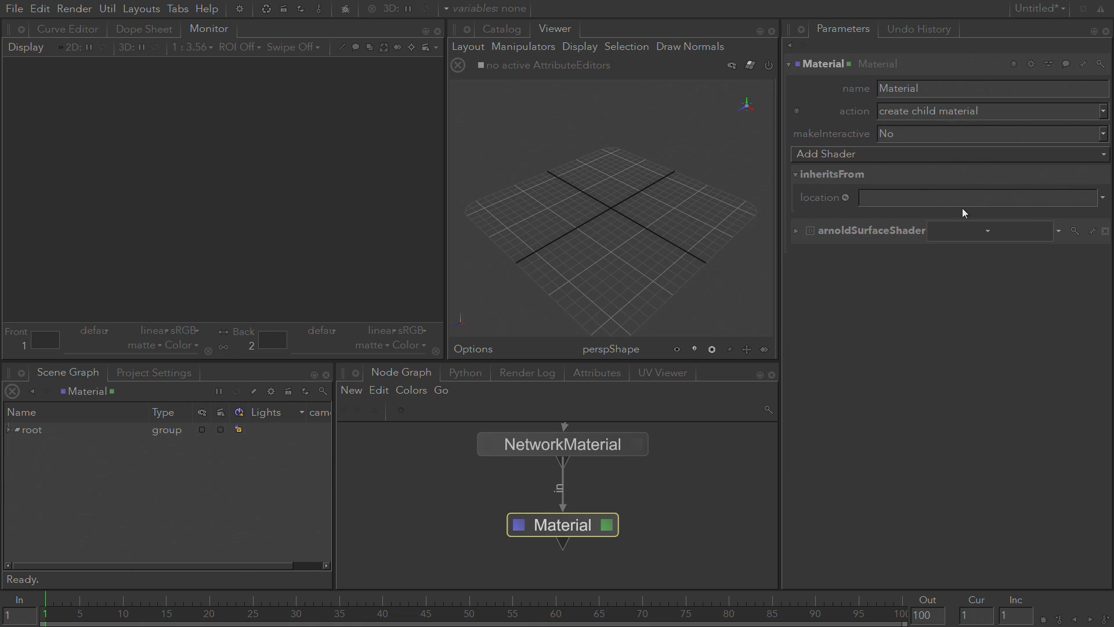
left_click(58, 430)
left_click_drag(97, 462, 999, 203)
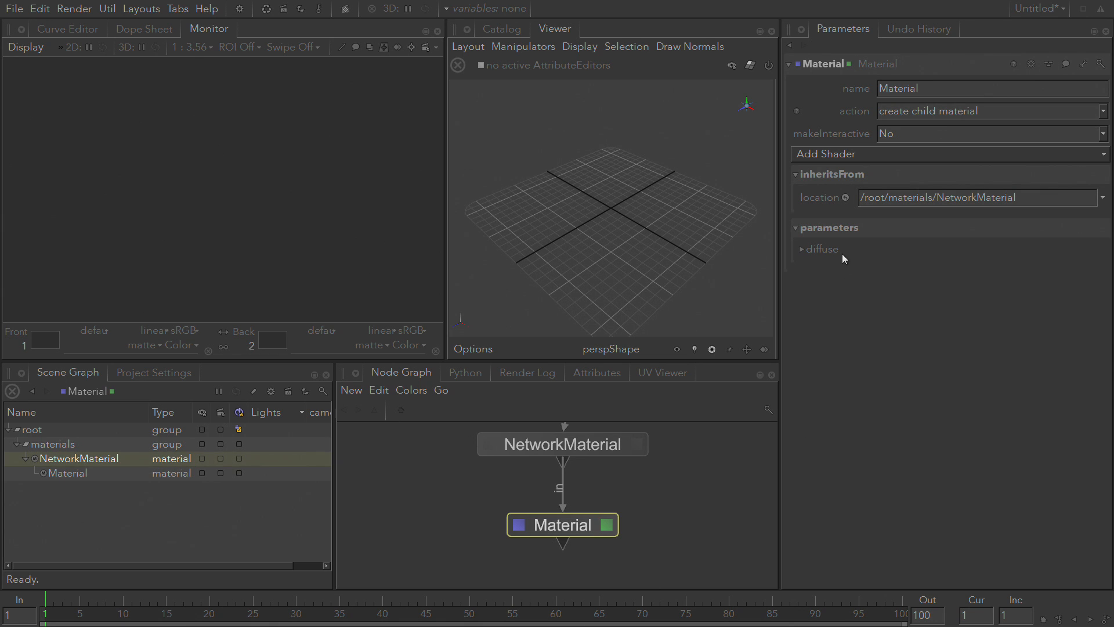
left_click(803, 249)
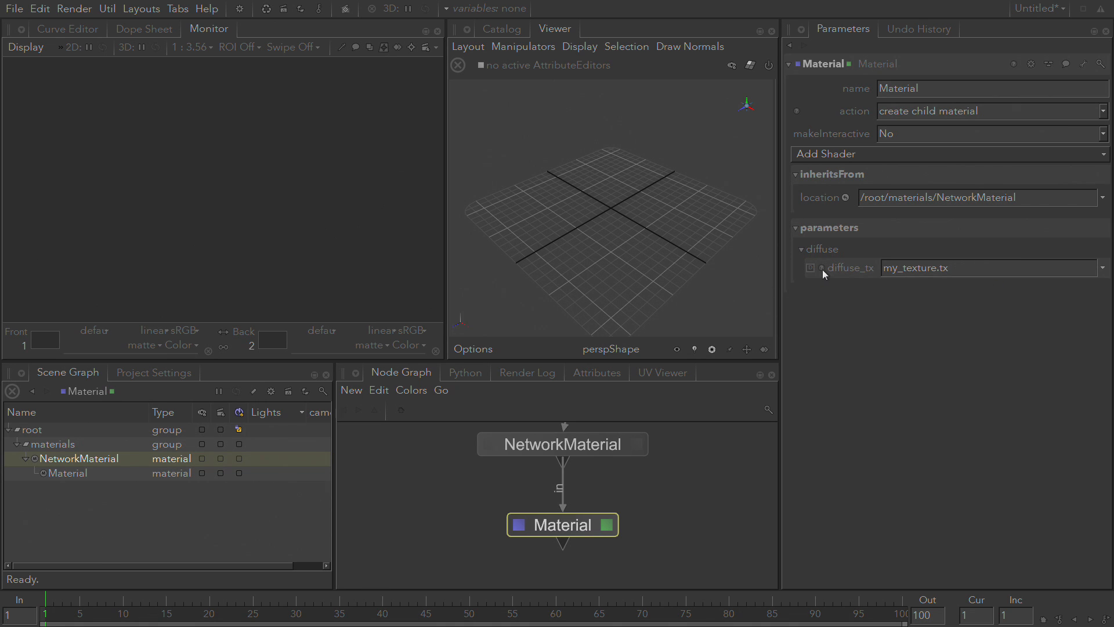
mouse_move(823, 269)
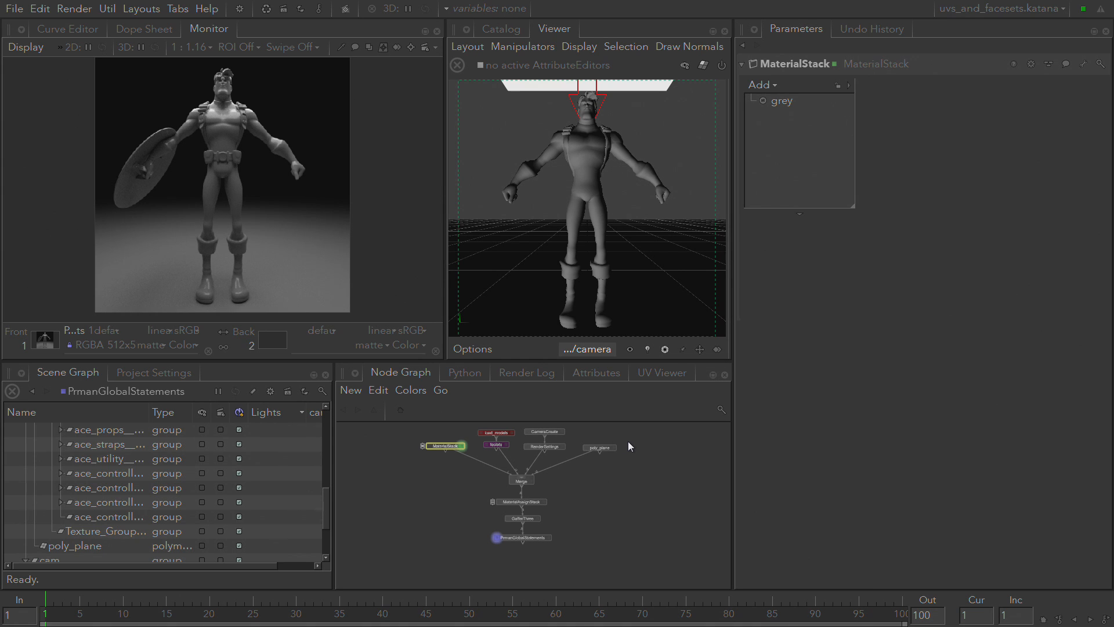
Display the UV layout of the character's body mesh in the UV Viewer
scroll(608, 444, "up", 3)
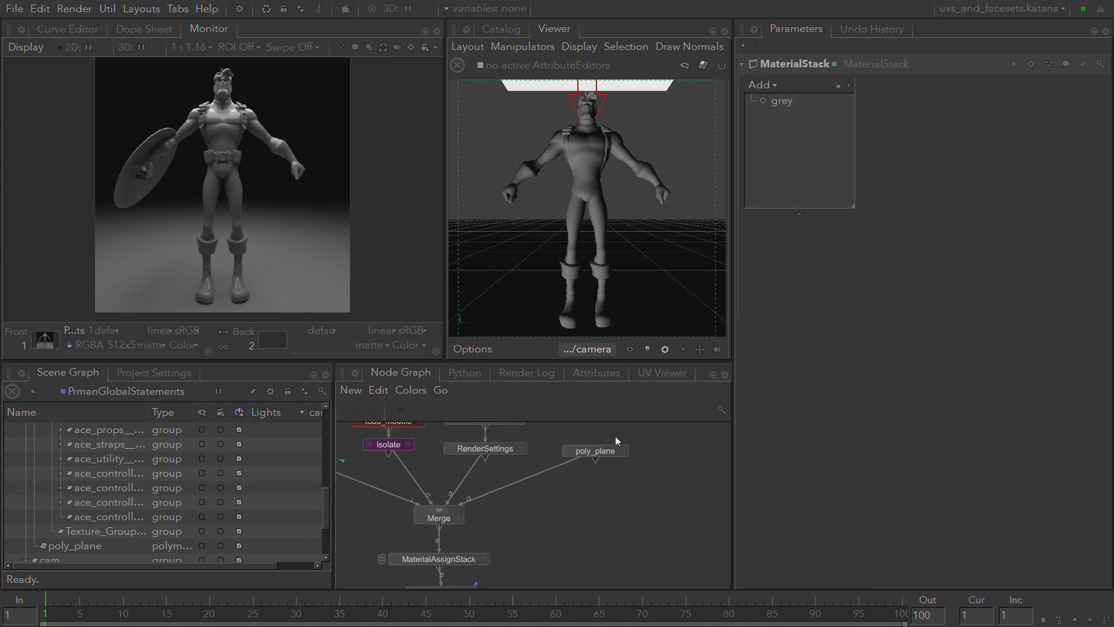
scroll(616, 450, "up", 3)
middle_click_drag(574, 441, 736, 444)
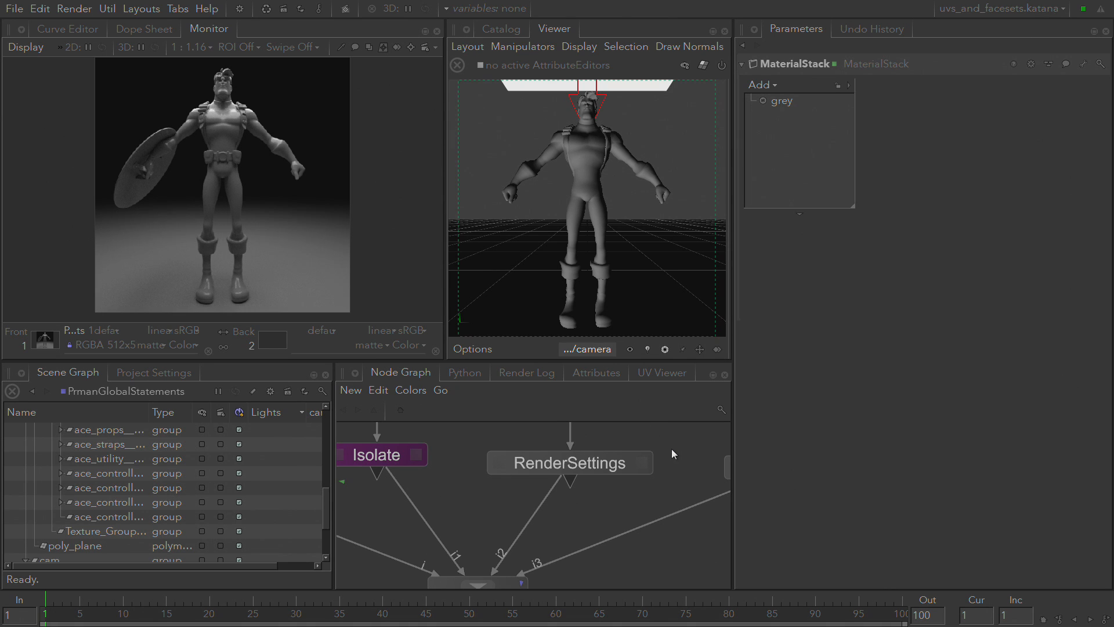
scroll(672, 452, "down", 3)
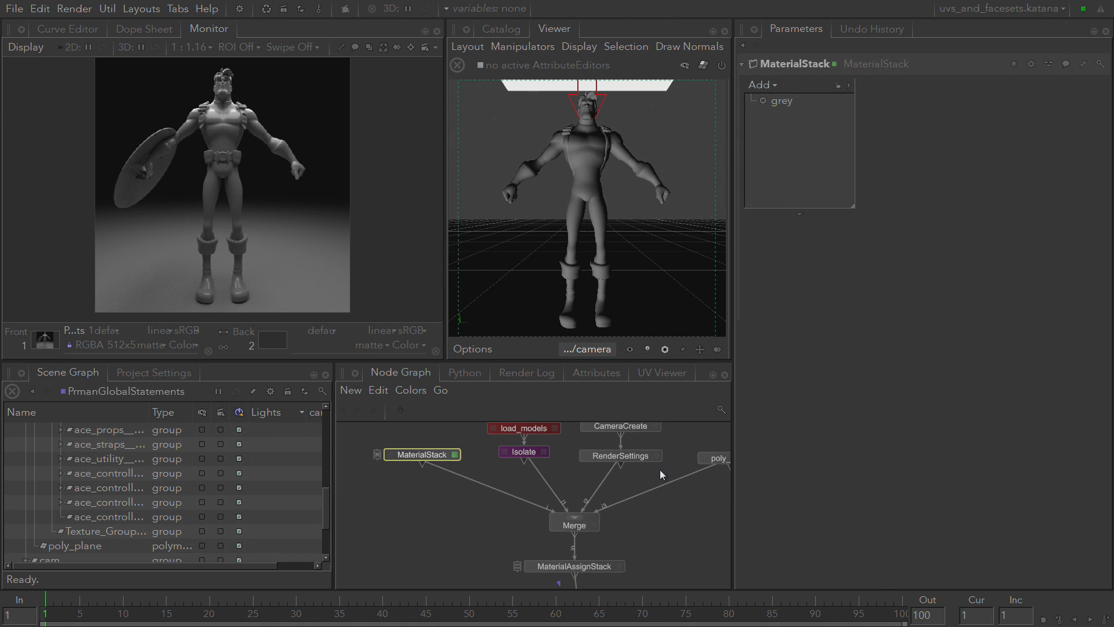
left_click(658, 374)
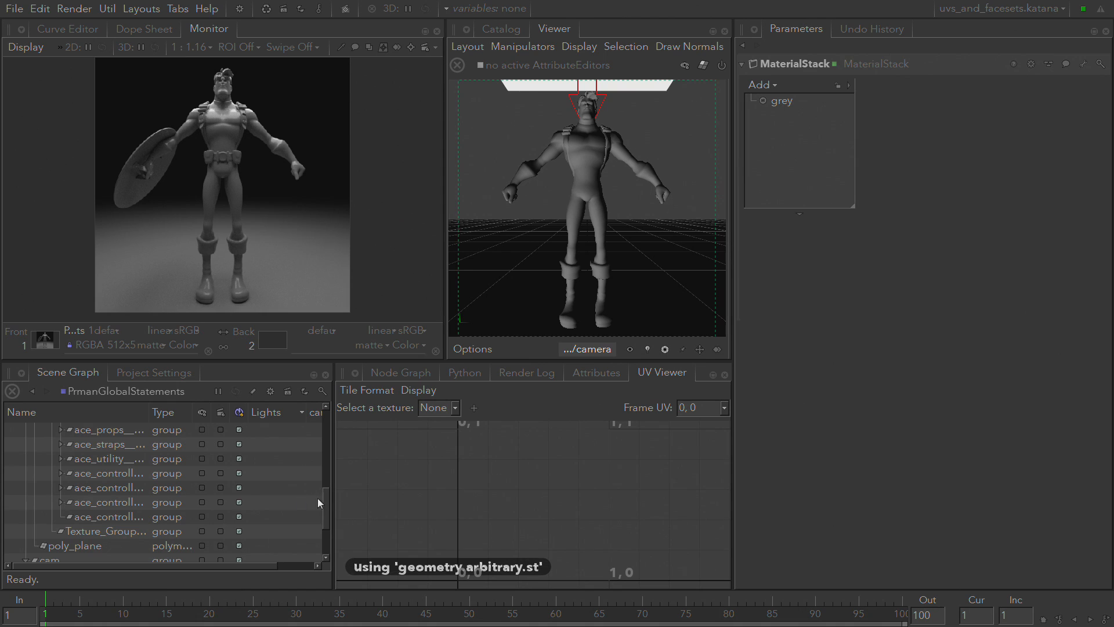
scroll(213, 493, "up", 3)
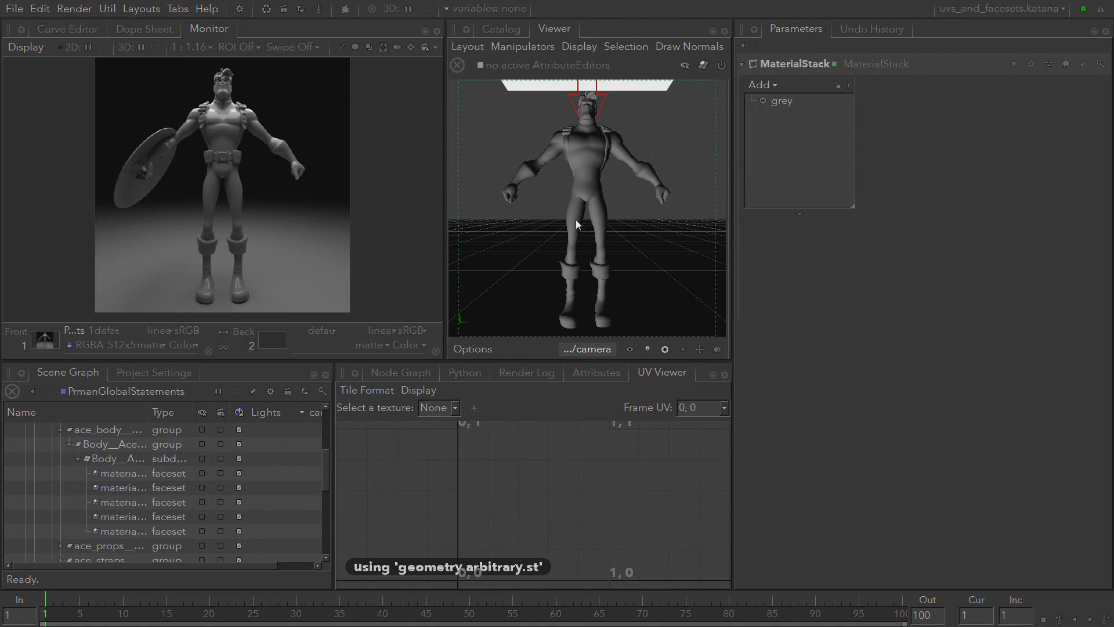
left_click(592, 176)
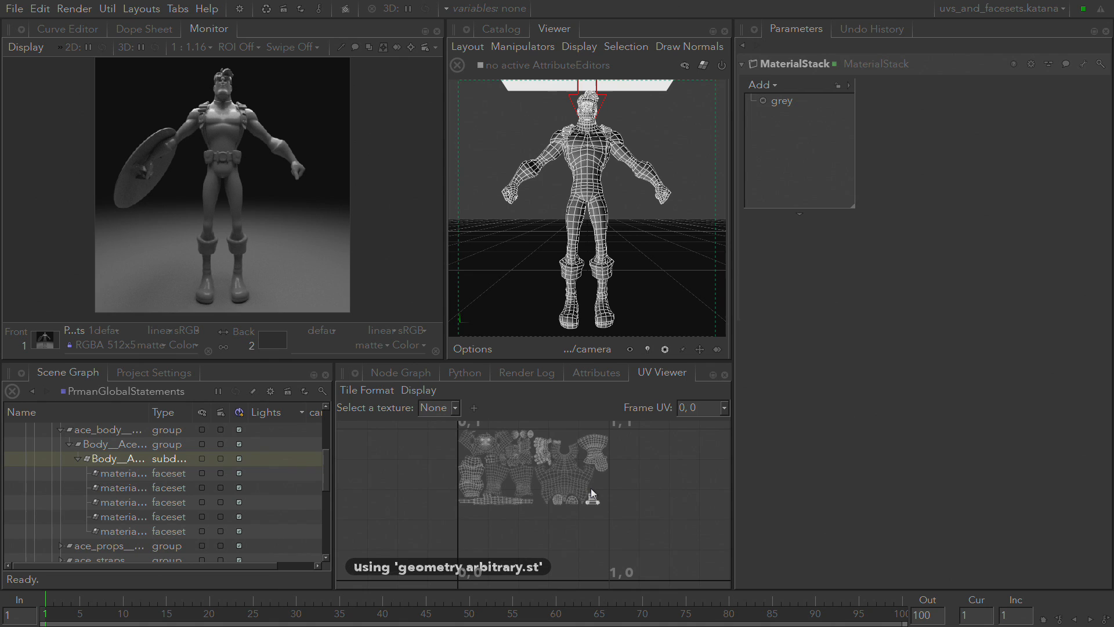
left_click(364, 391)
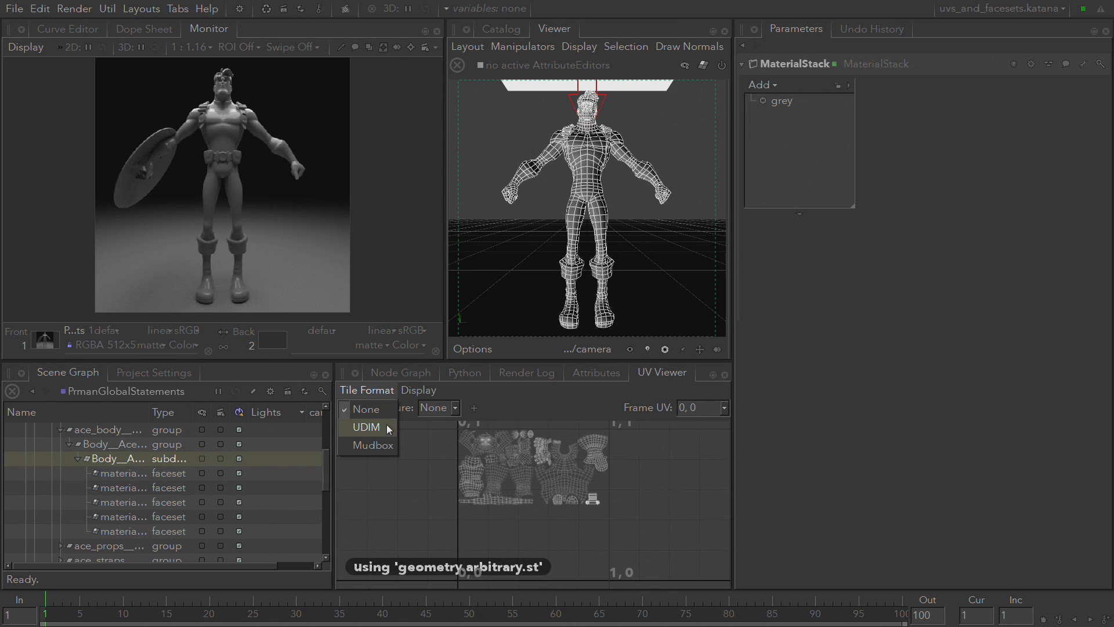
left_click(445, 479)
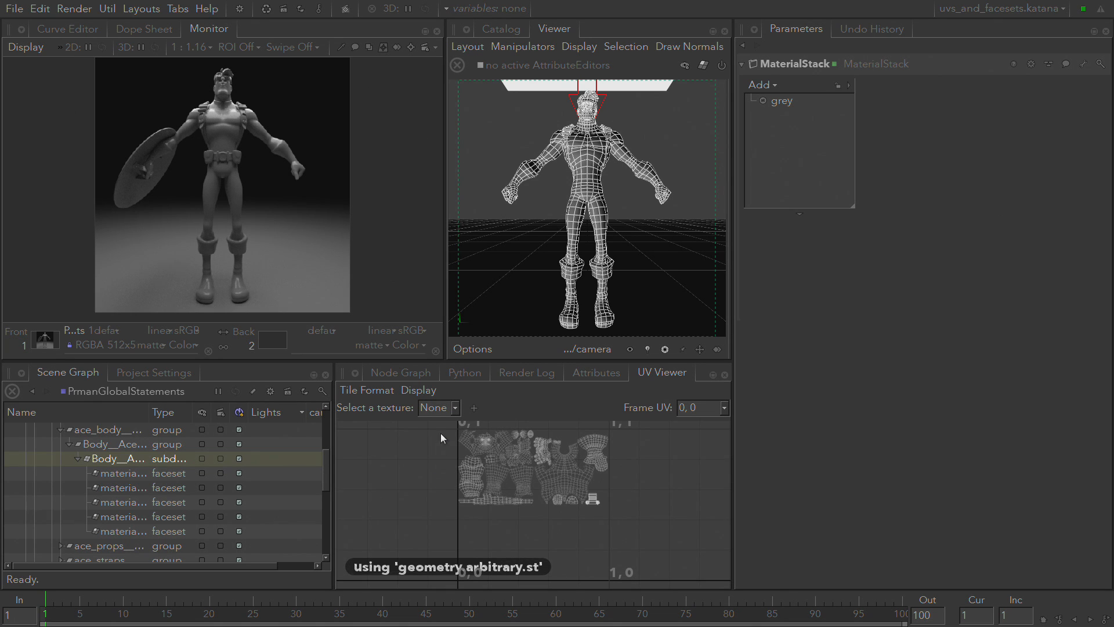
left_click(456, 408)
left_click(444, 485)
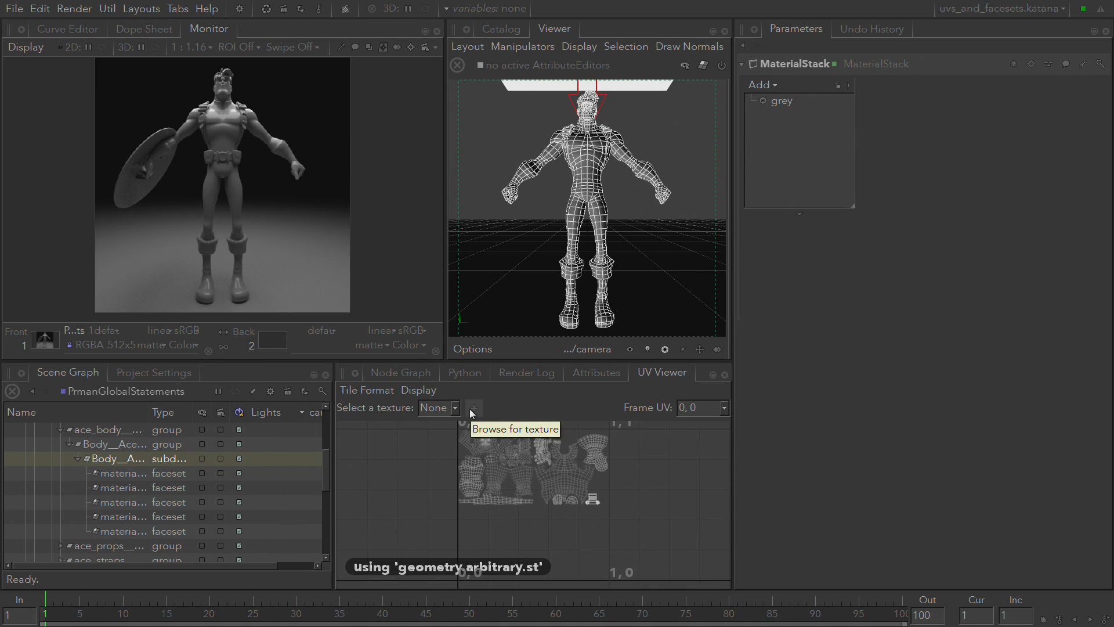
Load AceH_CE.exr from the textures folder behind the body's UVs and examine the overlay at full size
left_click(471, 409)
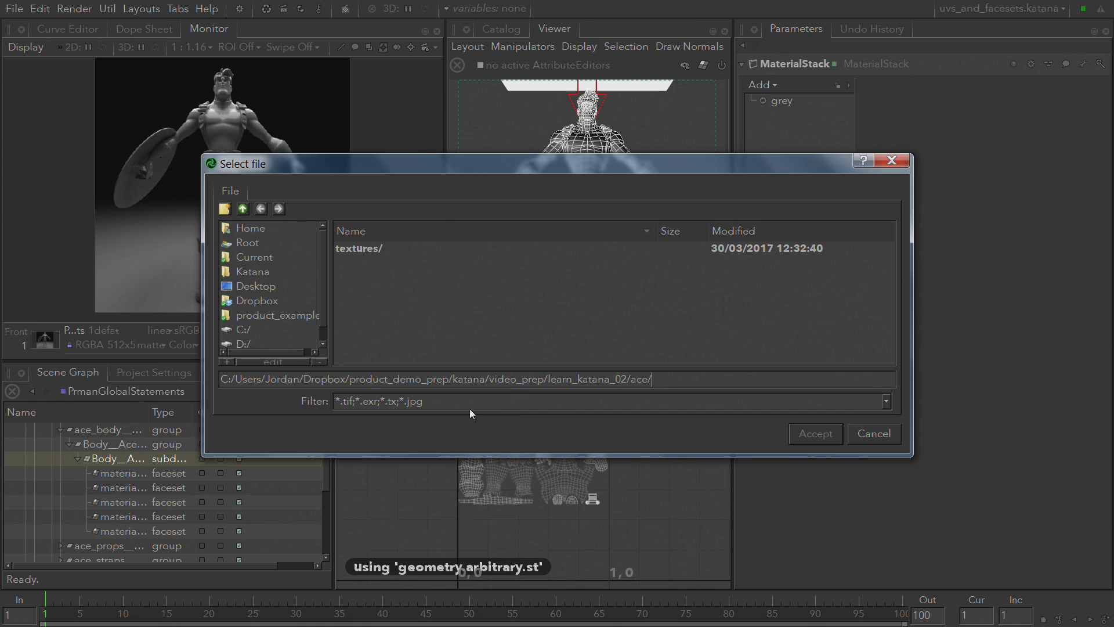
double_click(350, 246)
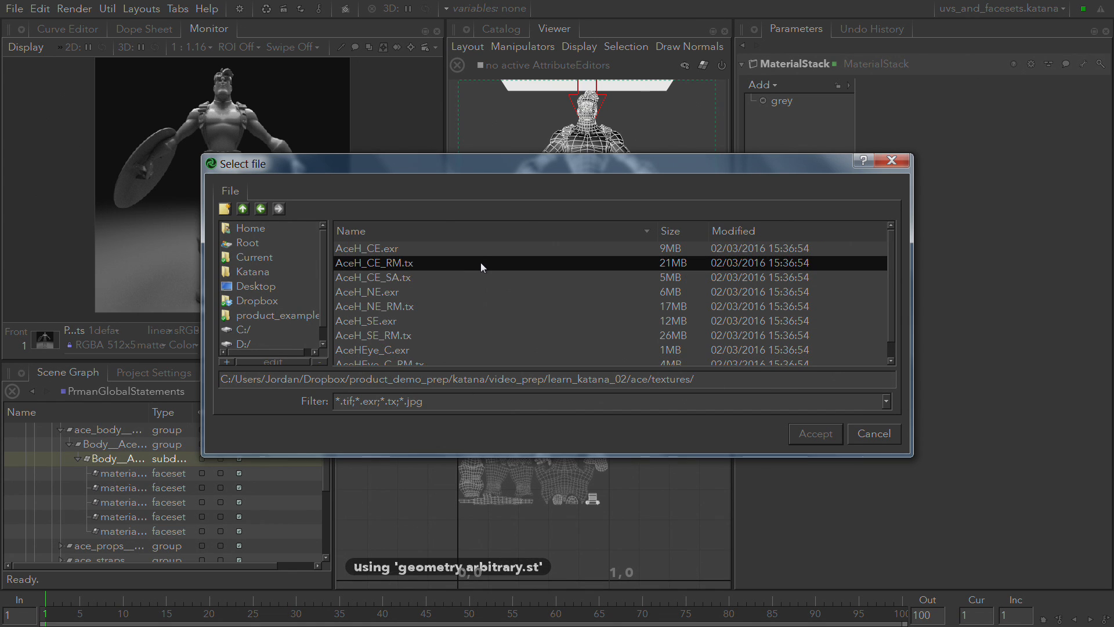
left_click(454, 291)
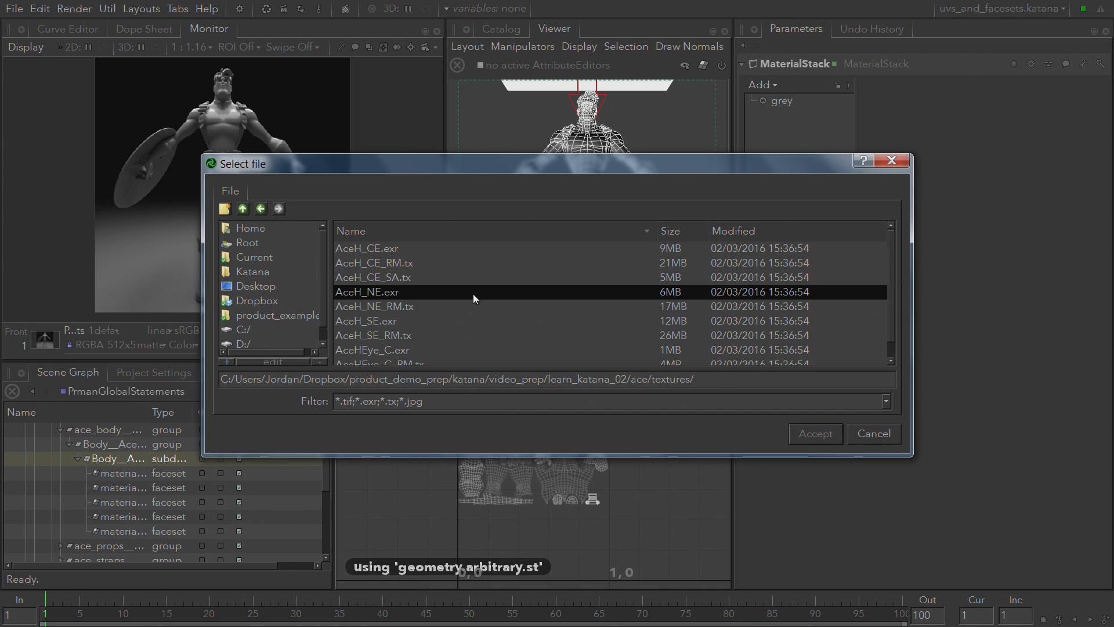
left_click(479, 282)
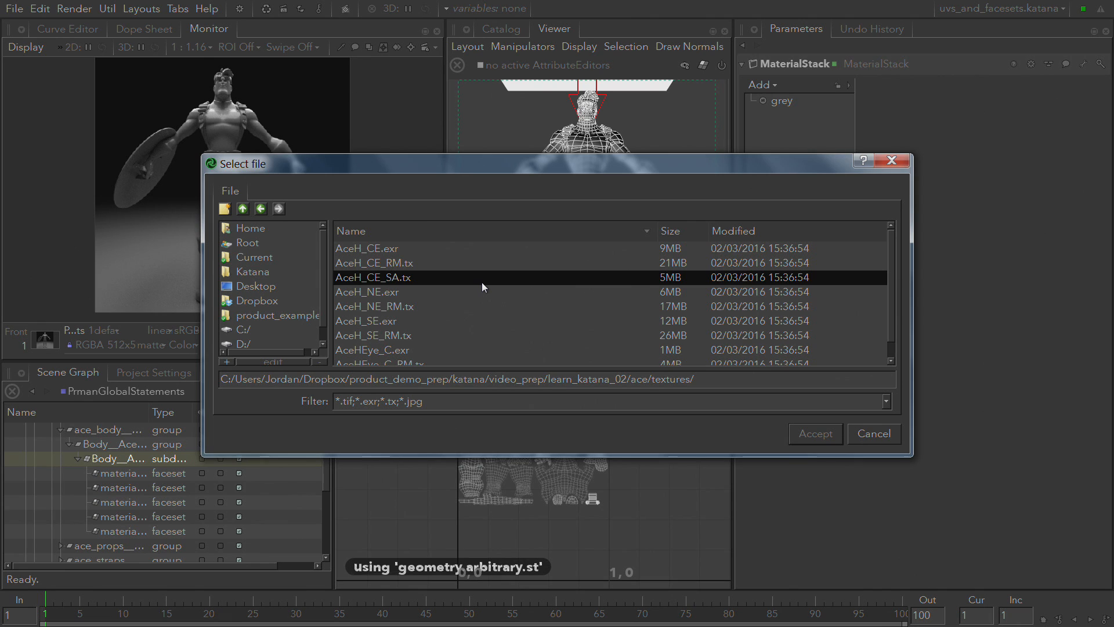
scroll(482, 284, "down", 1)
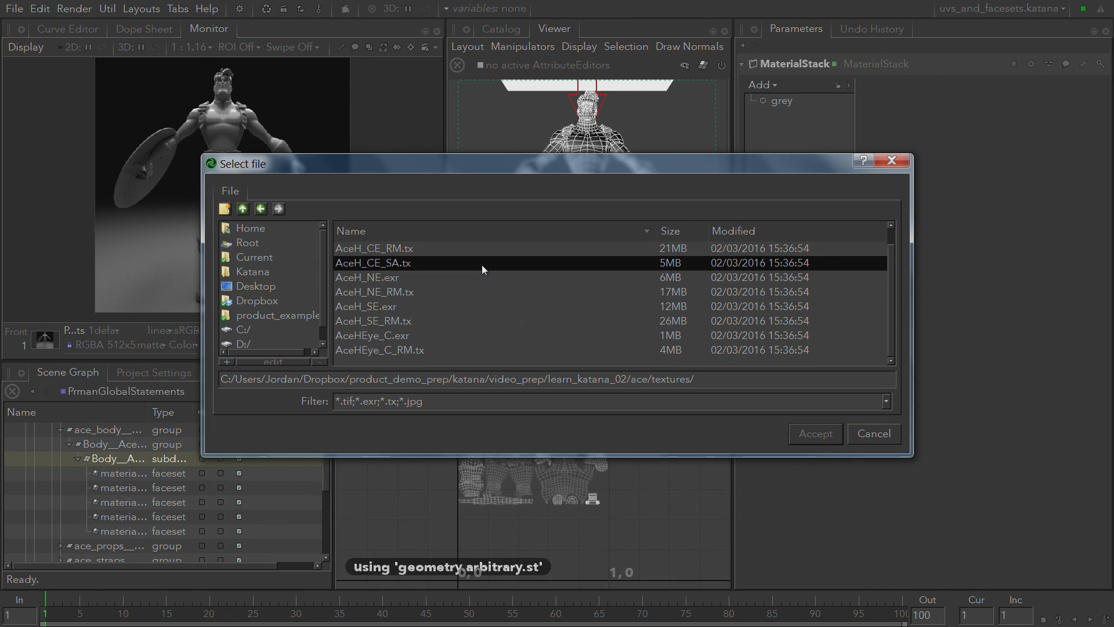
scroll(481, 265, "up", 1)
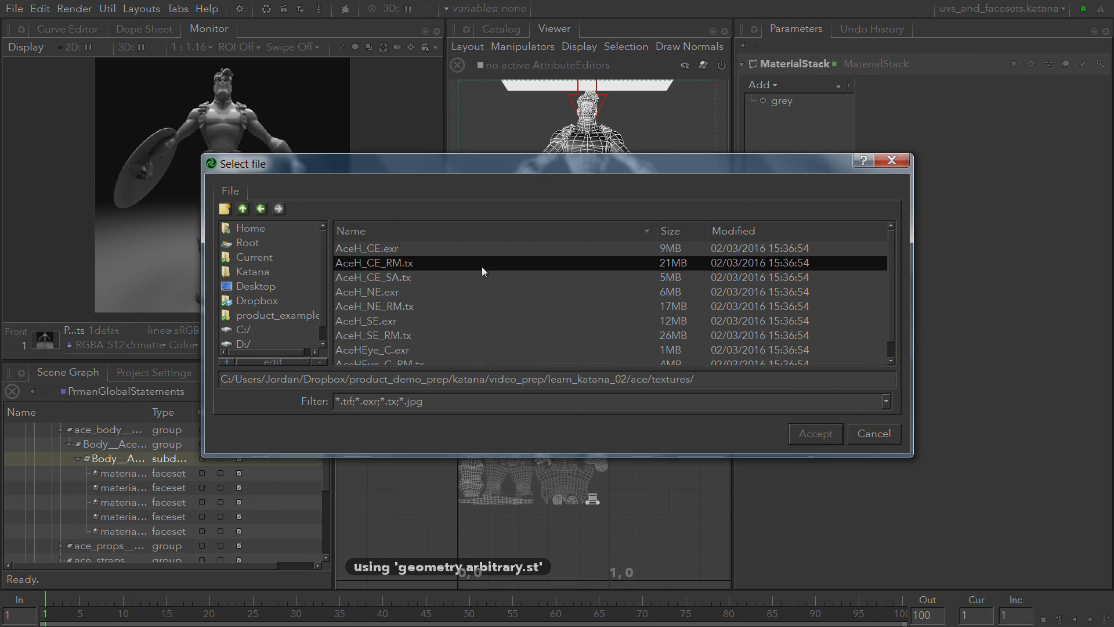
left_click(483, 253)
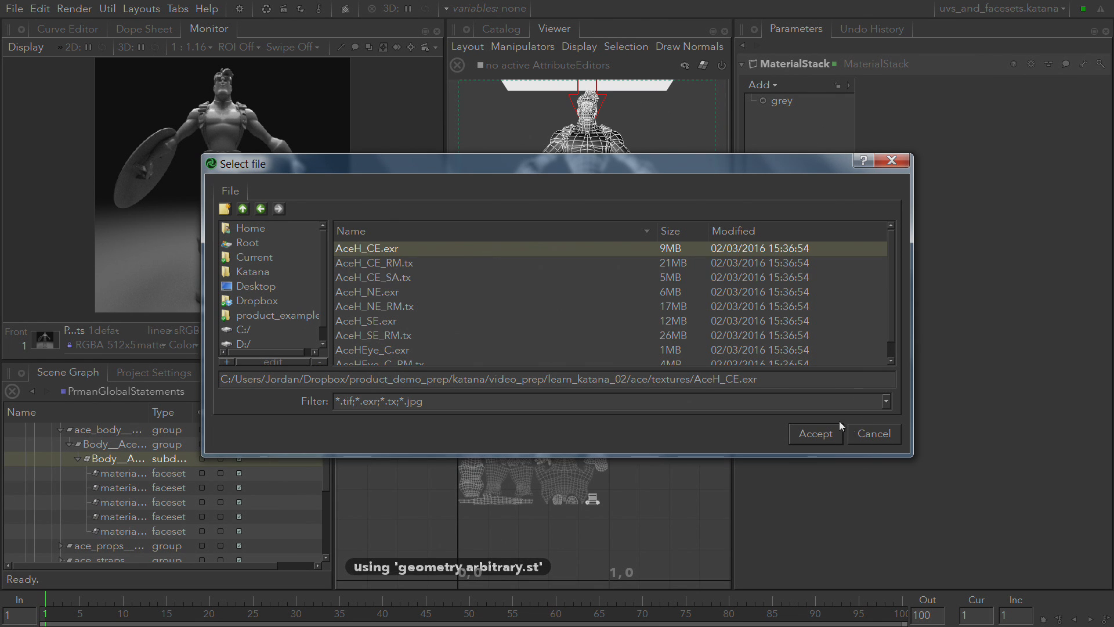
left_click(830, 434)
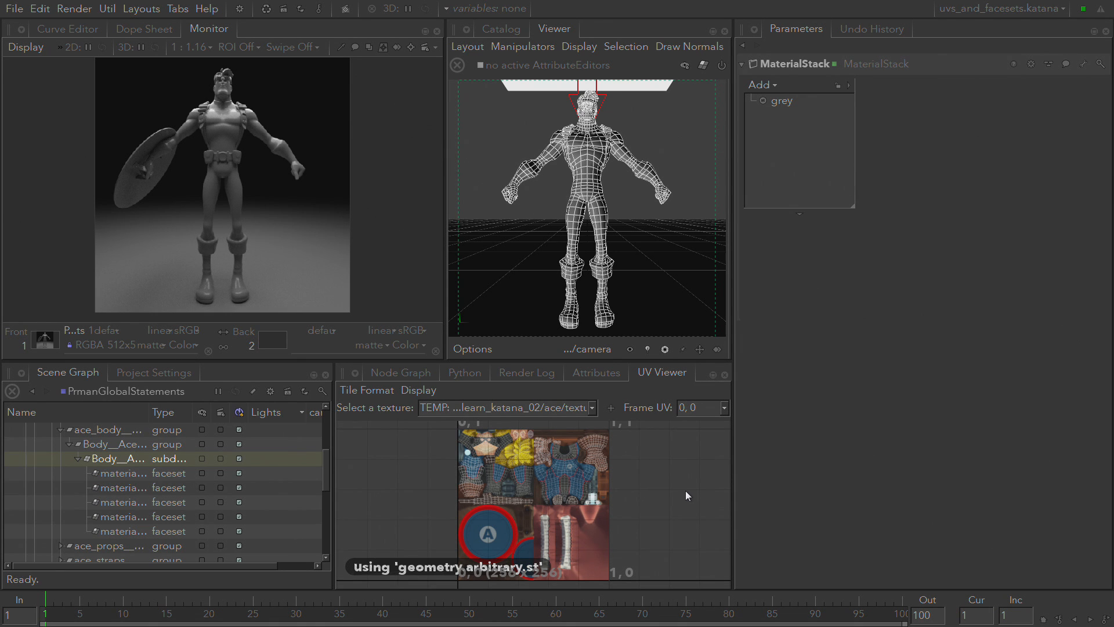
key("space")
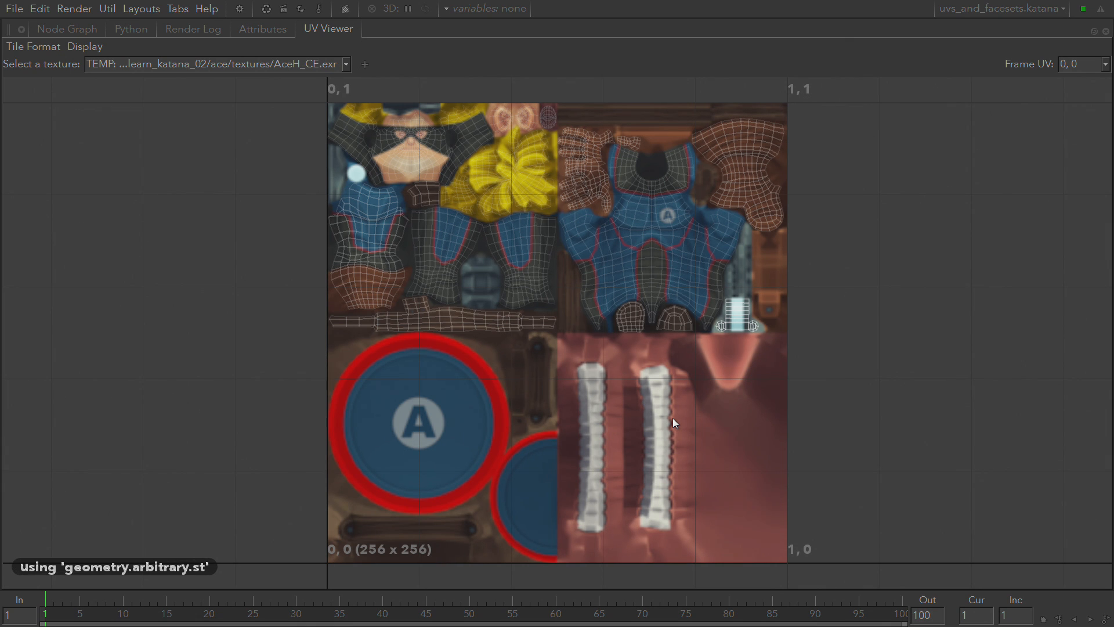
key("space")
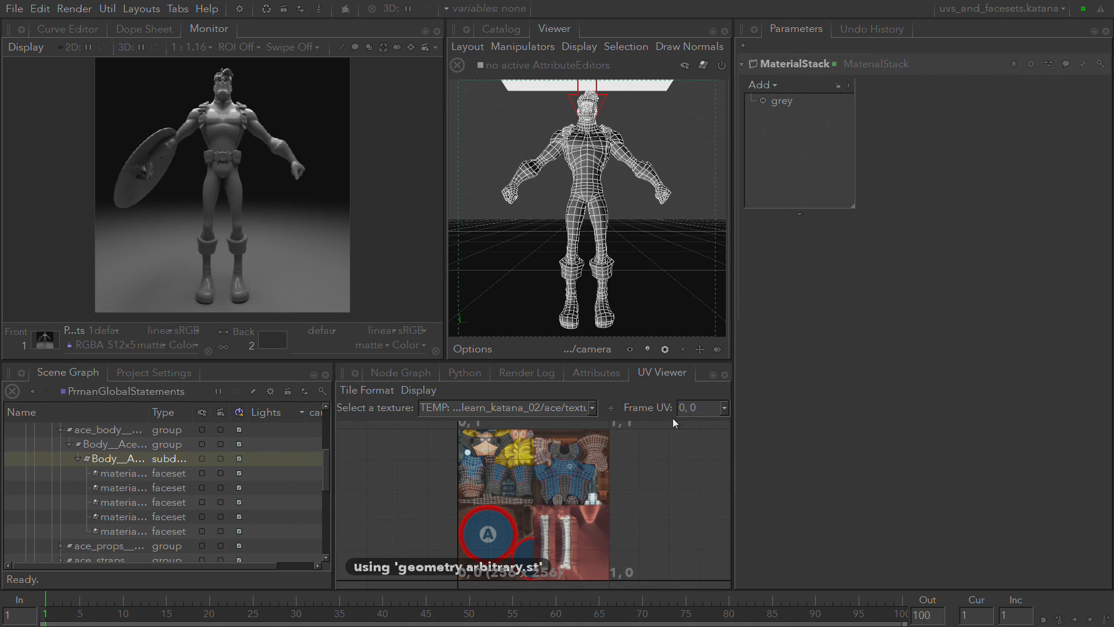
Return to the Node Graph, clear the node and mesh selections, and widen the Scene Graph's Name column
left_click(401, 372)
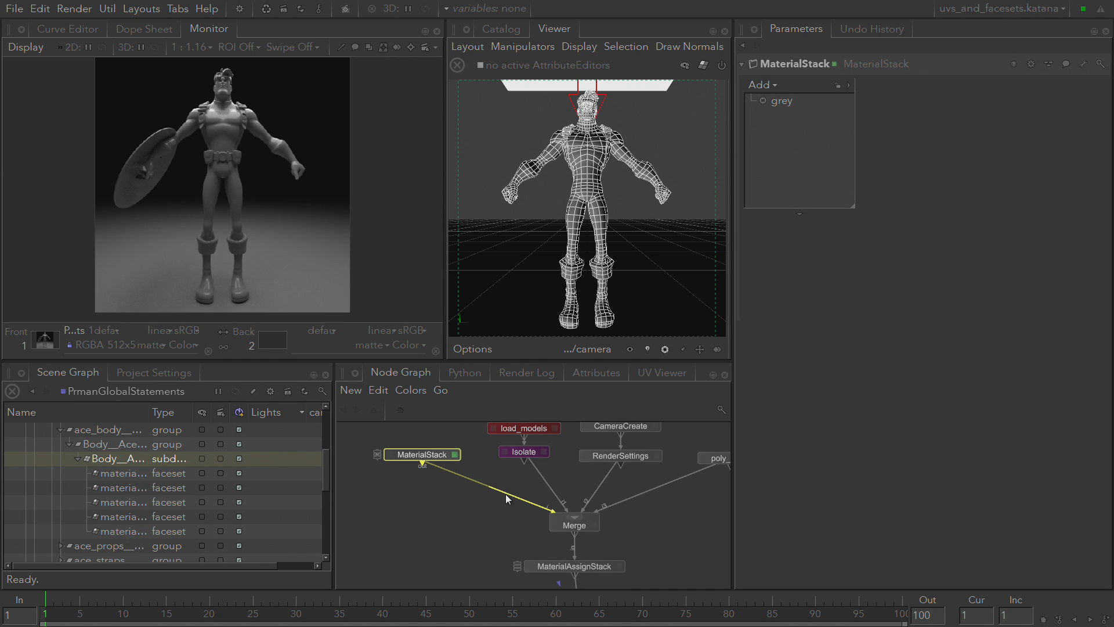
left_click(485, 520)
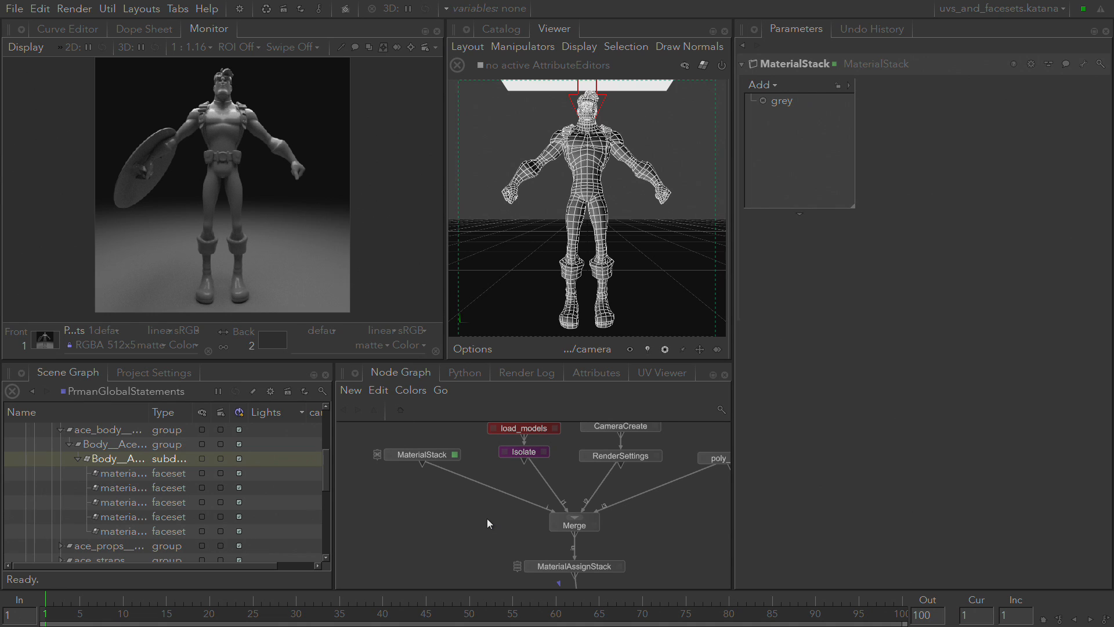
left_click(508, 140)
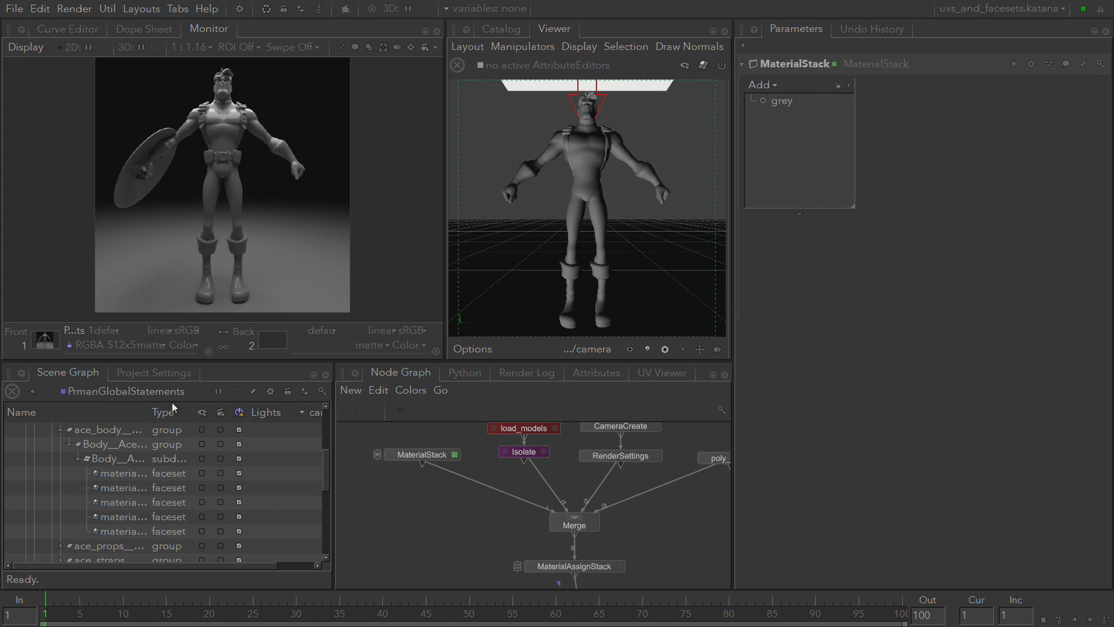
left_click_drag(149, 406, 228, 405)
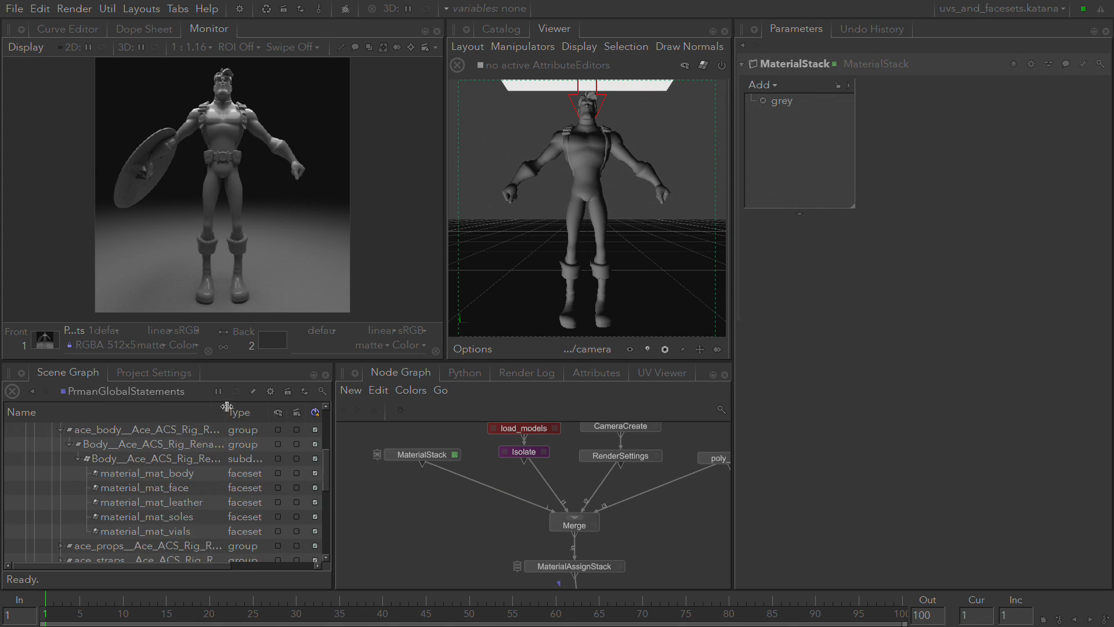
Inspect the body mesh's material facesets by selecting them individually, including face and leather, finishing on material_mat_body
left_click(153, 472)
left_click(149, 488)
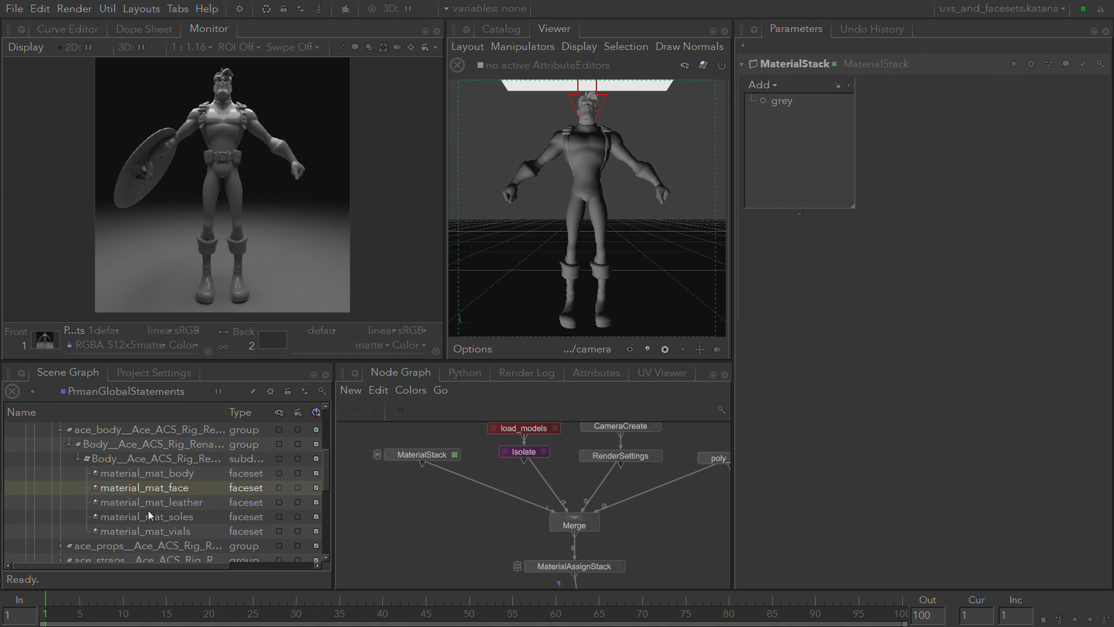
left_click(149, 515)
left_click(152, 492)
left_click(151, 502)
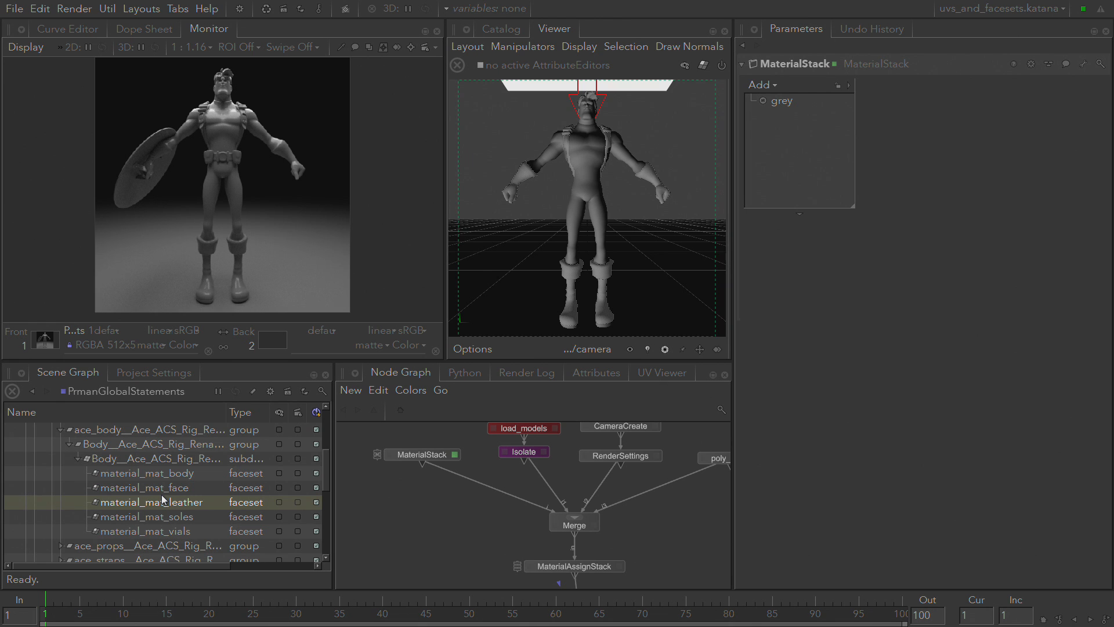
key("alt+Tab")
left_click(193, 472)
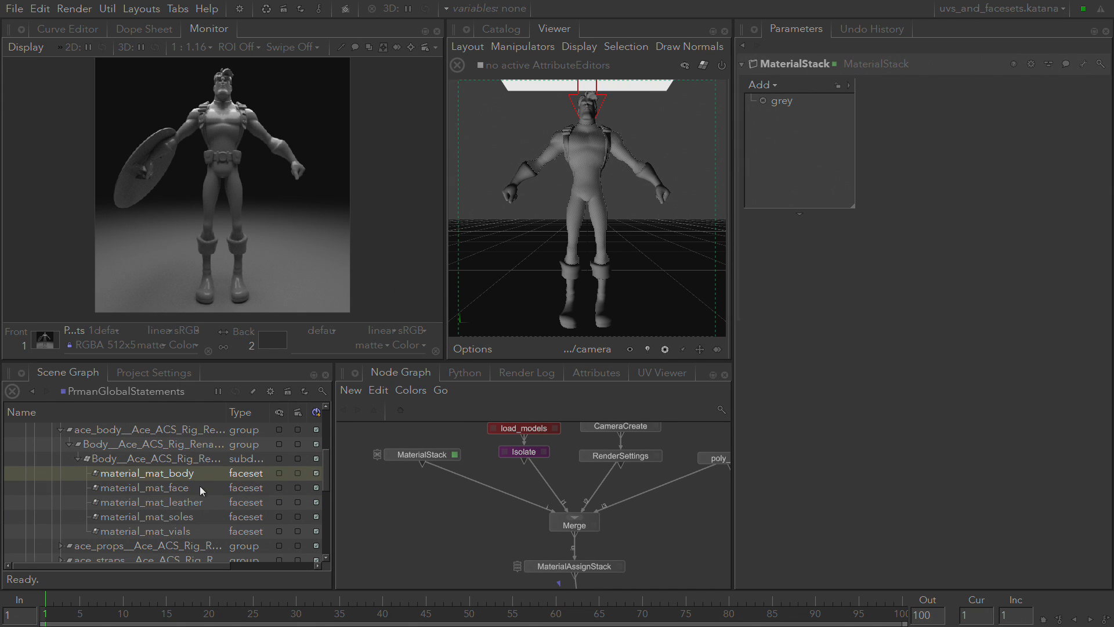
Inspect the body mesh's material_mat_face, material_mat_leather, material_mat_soles and material_mat_vials facesets by selecting them one after another
left_click(200, 487)
left_click(211, 504)
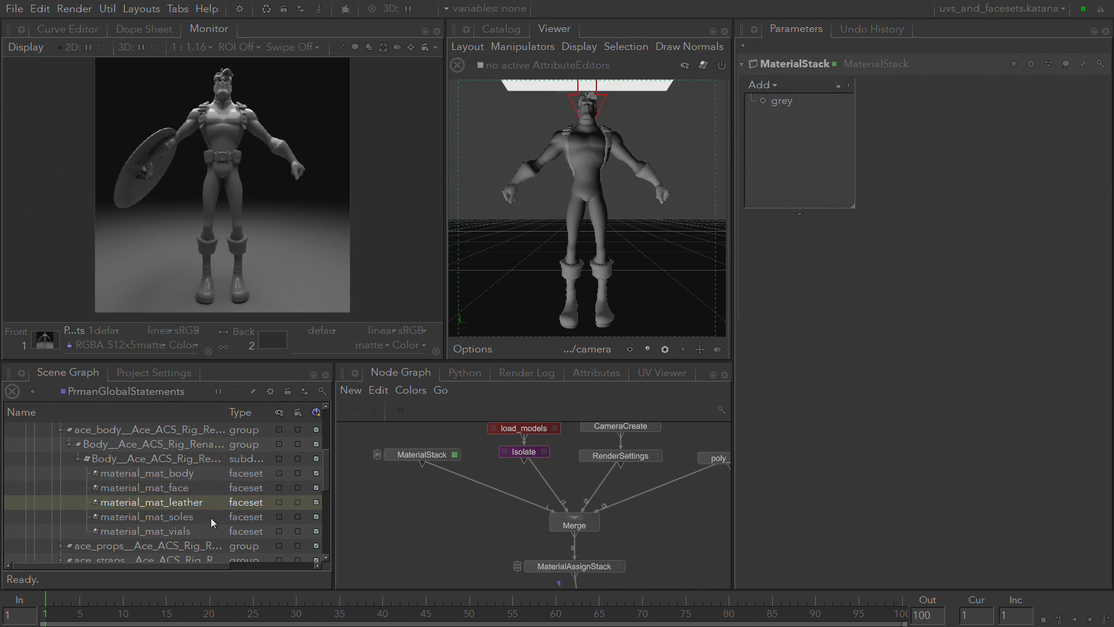
left_click(210, 517)
left_click(208, 530)
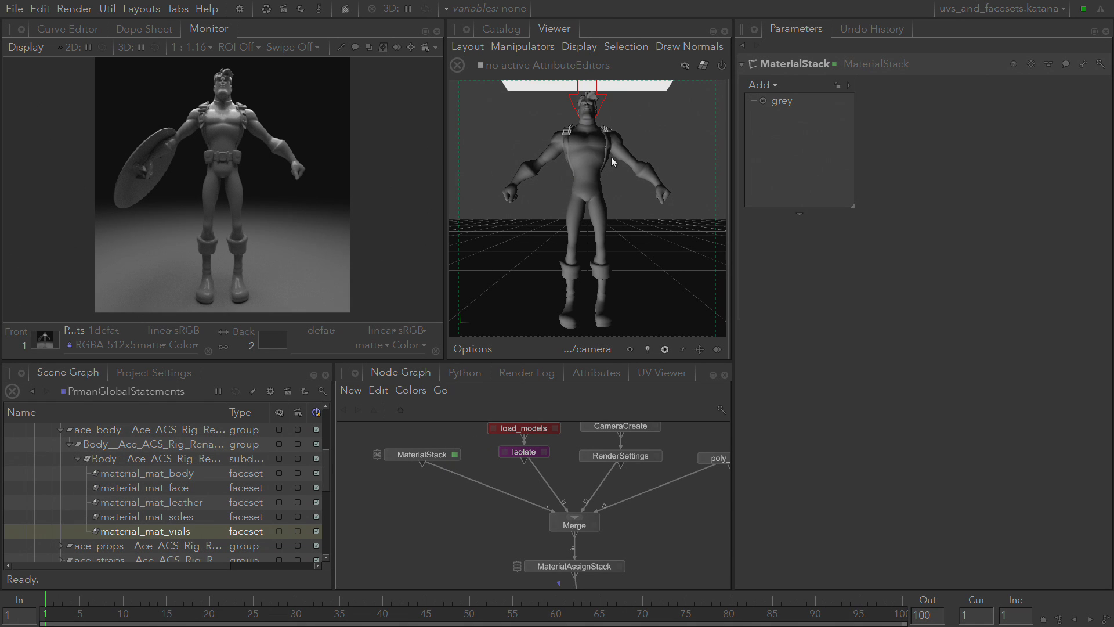
Examine the MaterialStack node and its path down through Merge to MaterialAssignStack and GafferThree in the Node Graph
scroll(472, 456, "up", 3)
middle_click_drag(471, 459, 608, 500)
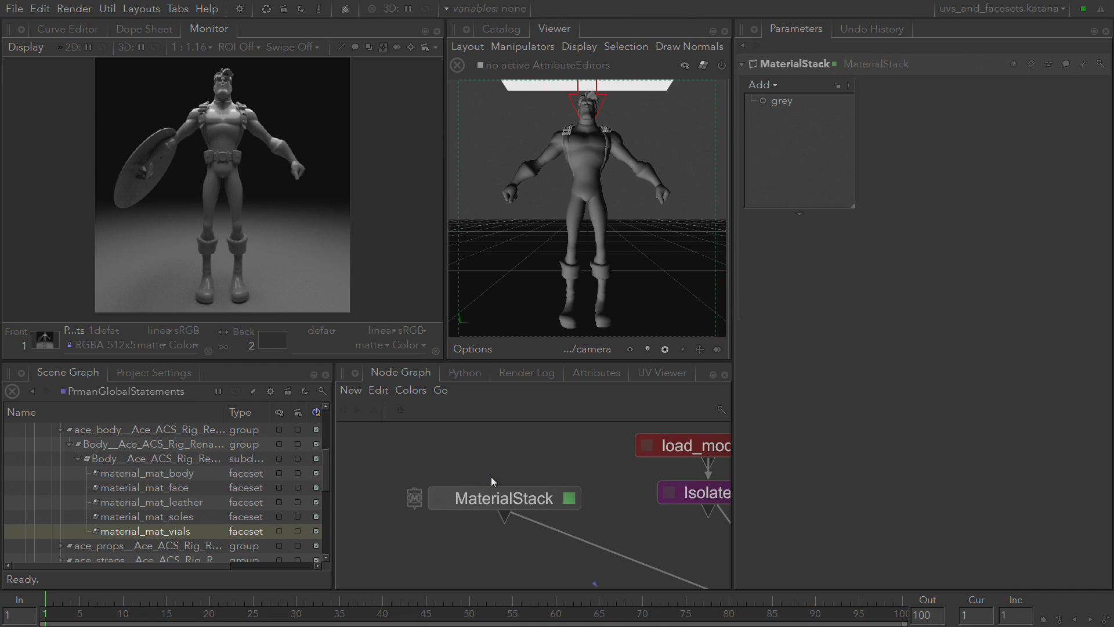
middle_click_drag(502, 532, 421, 501)
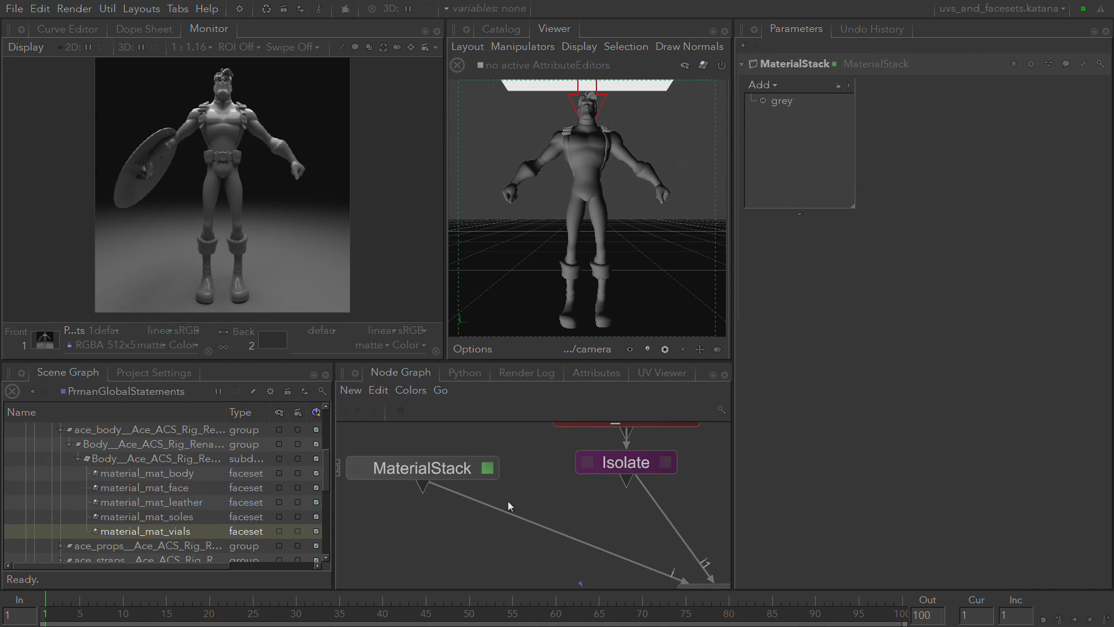
middle_click_drag(537, 499, 558, 560)
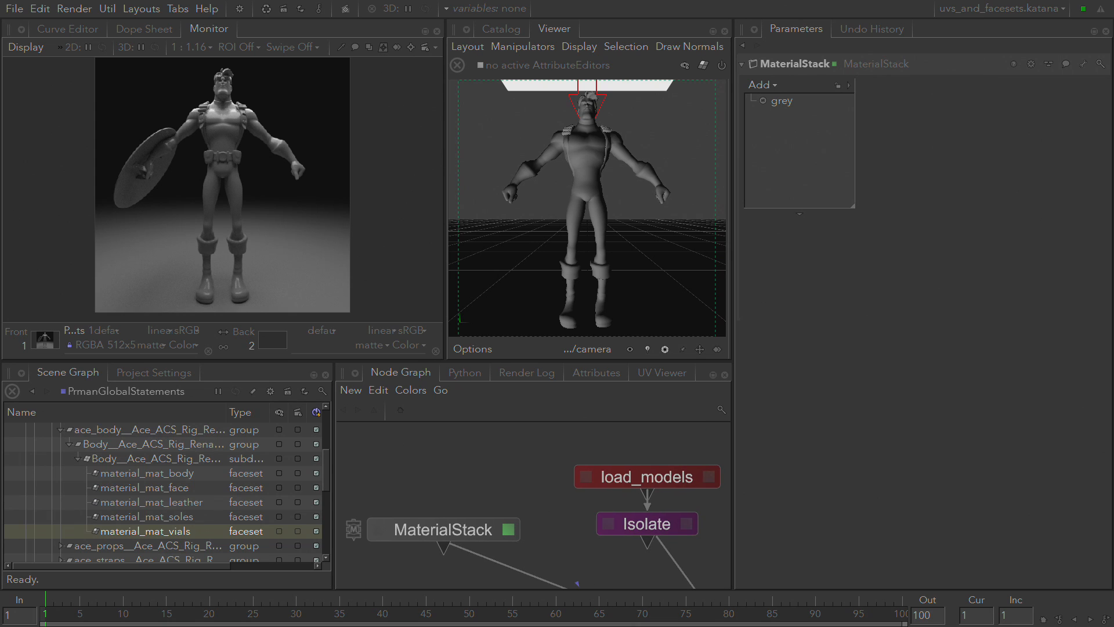
left_click(464, 528)
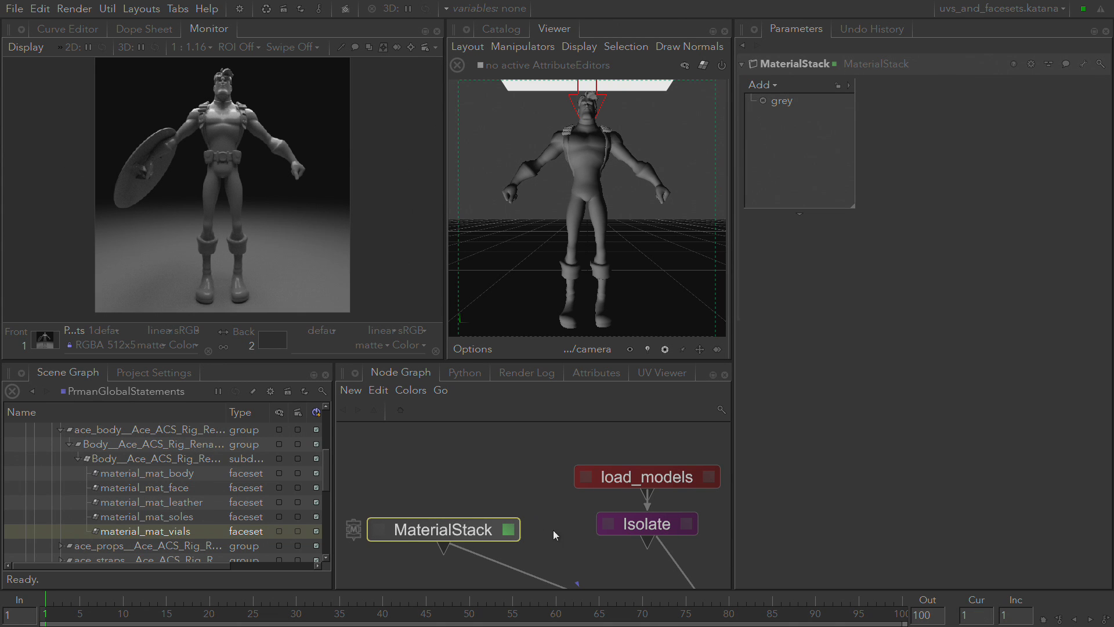
middle_click_drag(566, 549, 394, 436)
middle_click_drag(666, 488, 593, 353)
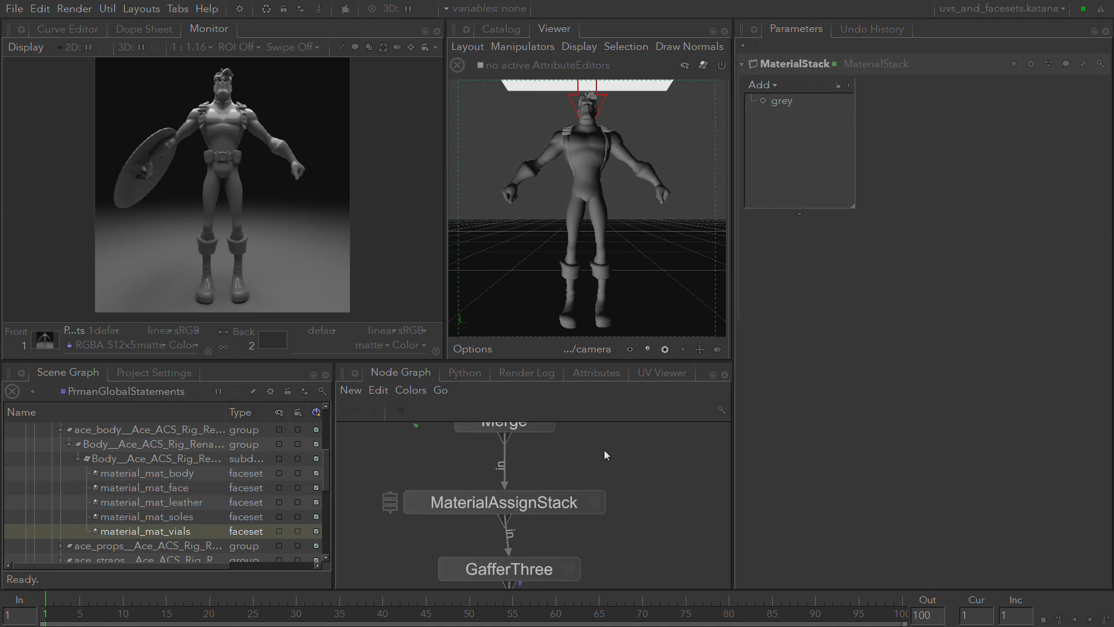
middle_click_drag(604, 452, 656, 576)
middle_click_drag(560, 462, 621, 566)
middle_click_drag(442, 500, 533, 494)
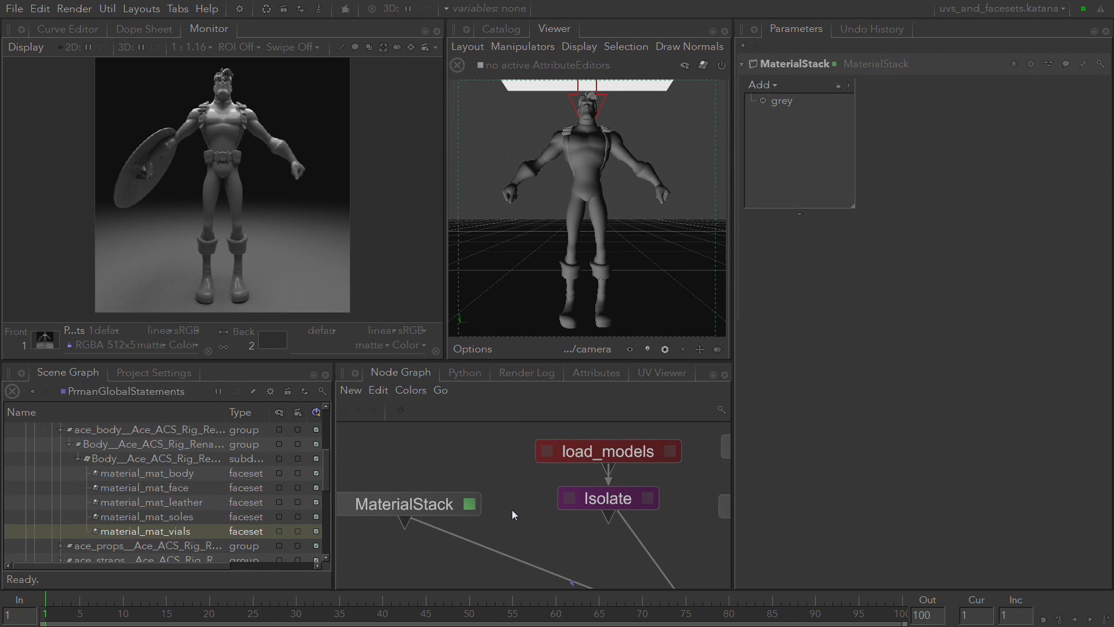
Add a child material under grey in the MaterialStack node and name it body
left_click(427, 507)
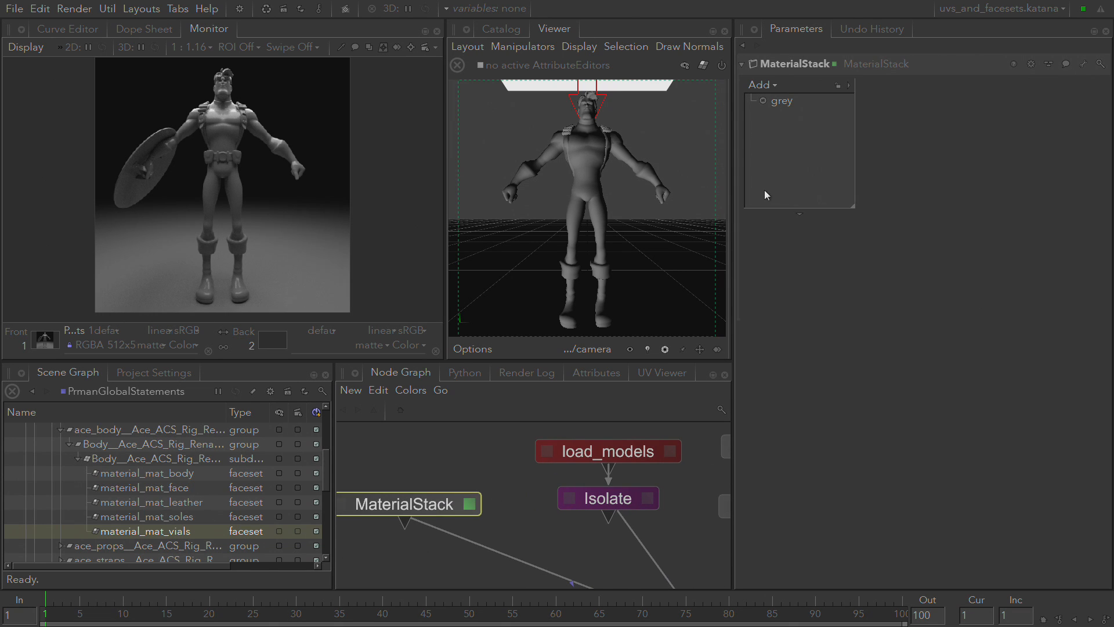
left_click(796, 103)
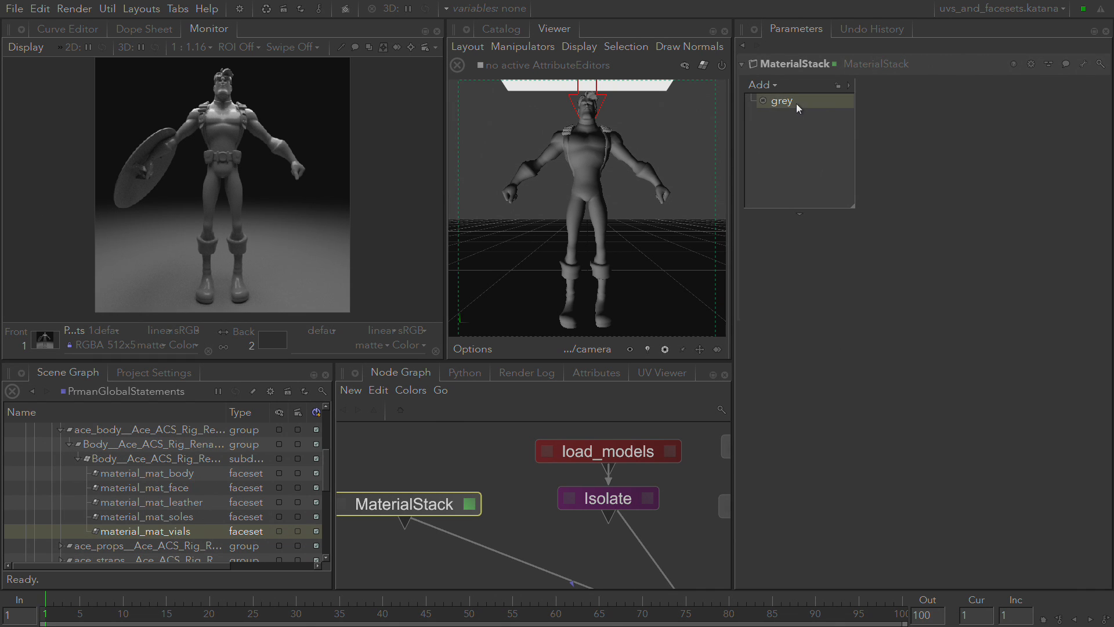
left_click(771, 85)
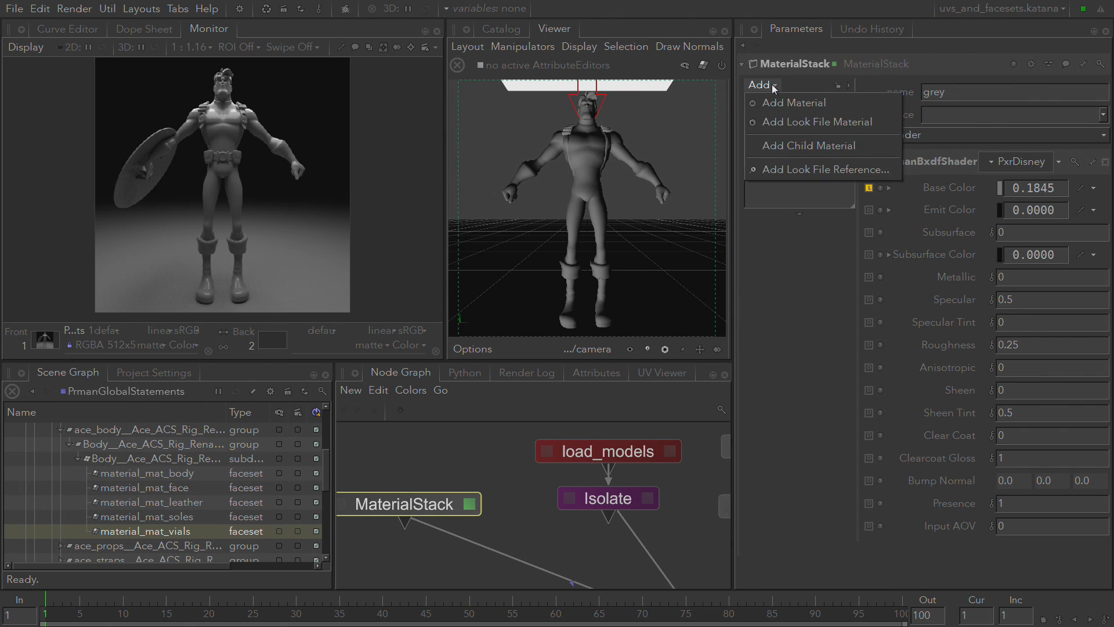
left_click(806, 147)
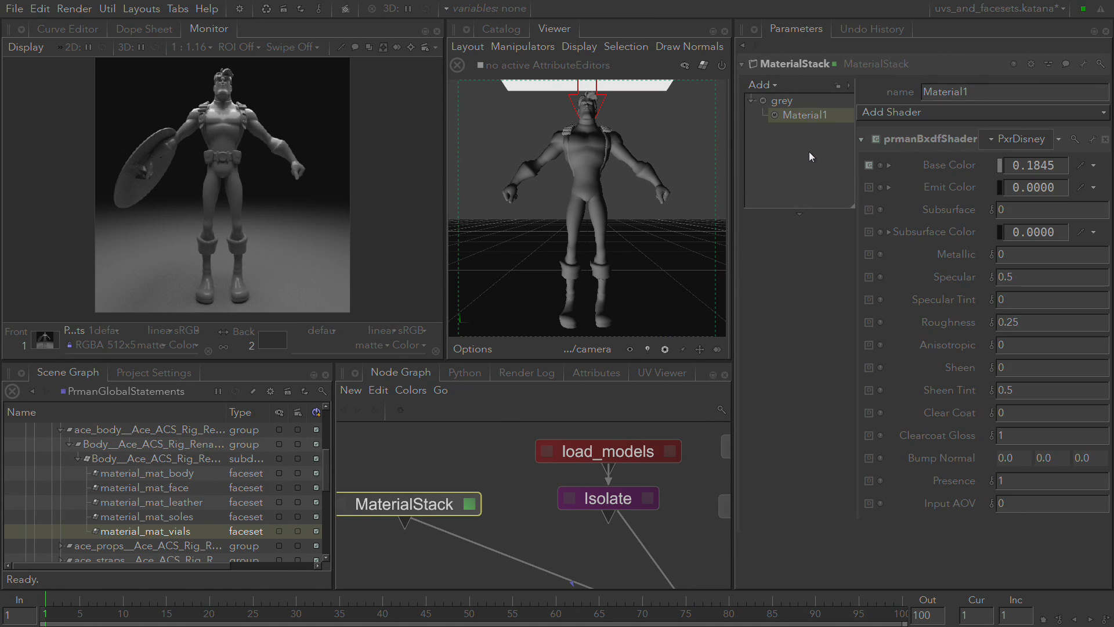
left_click(781, 101)
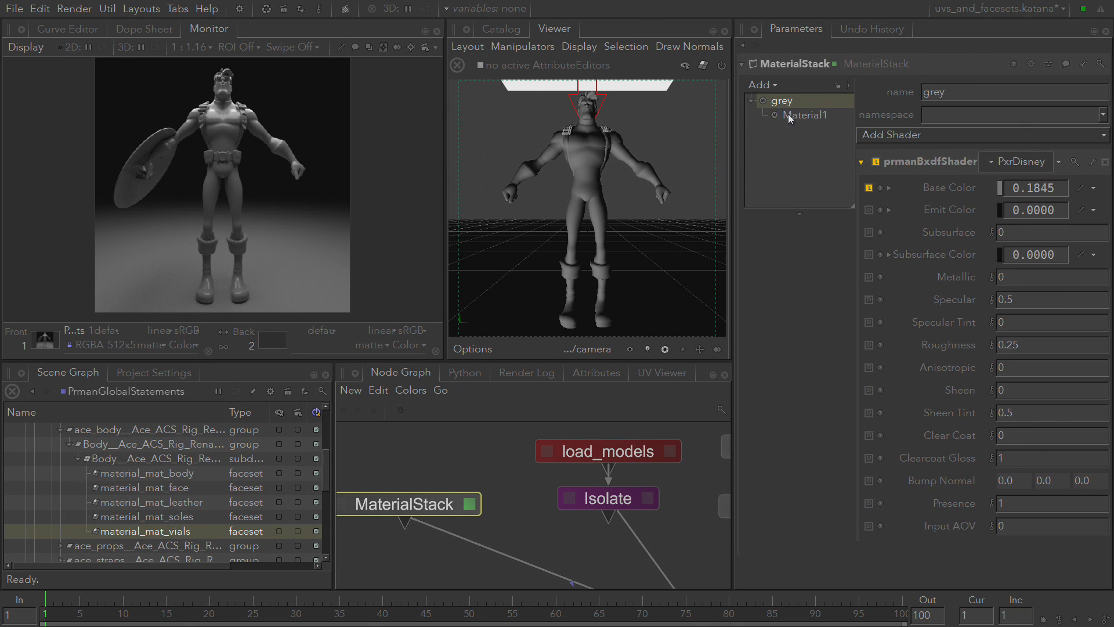
left_click(806, 115)
double_click(1012, 92)
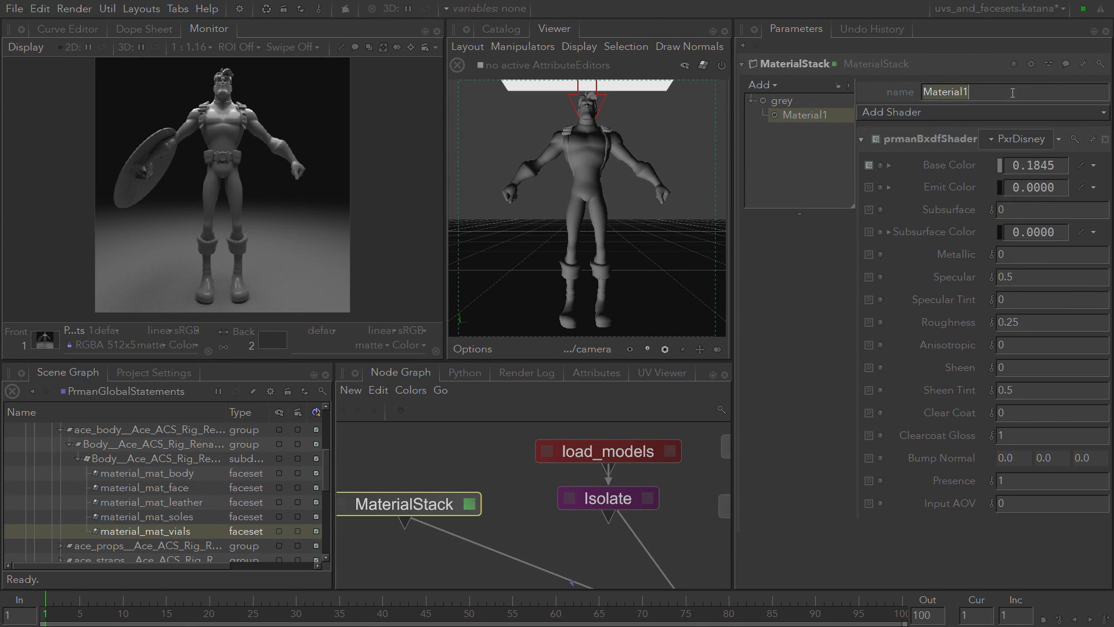
type("body")
key("Return")
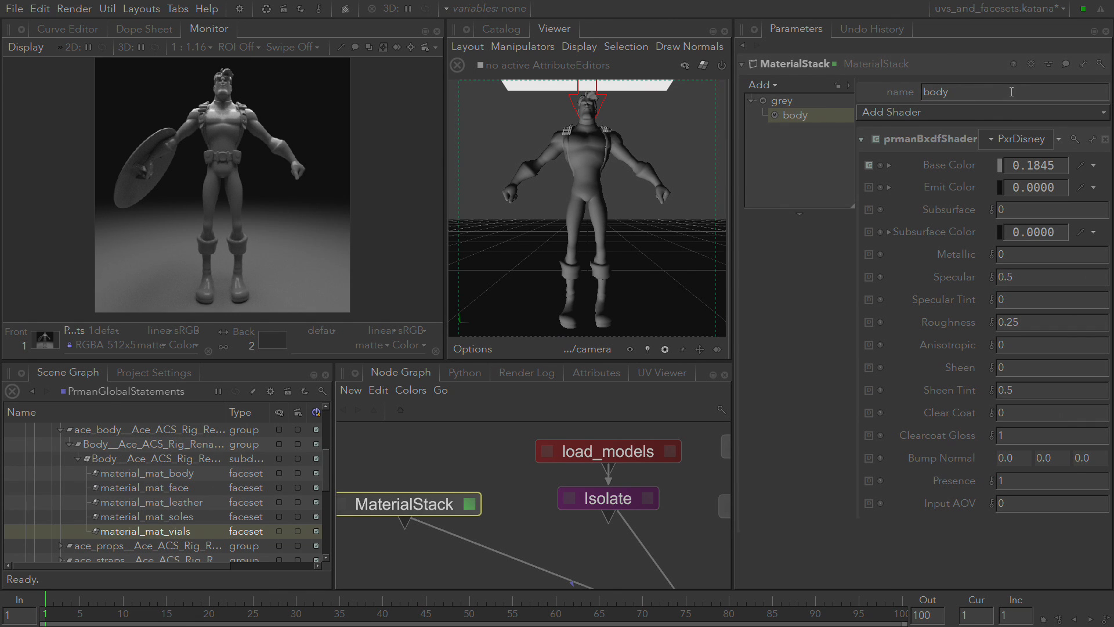
Add another child material under grey and name it face
left_click(819, 102)
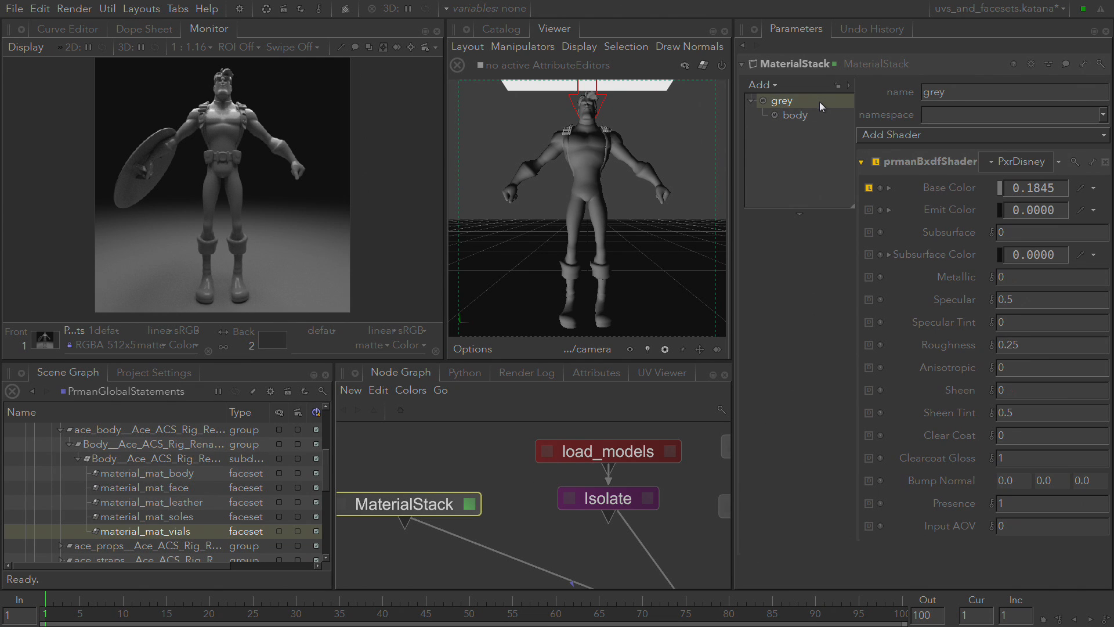
left_click(760, 86)
left_click(814, 151)
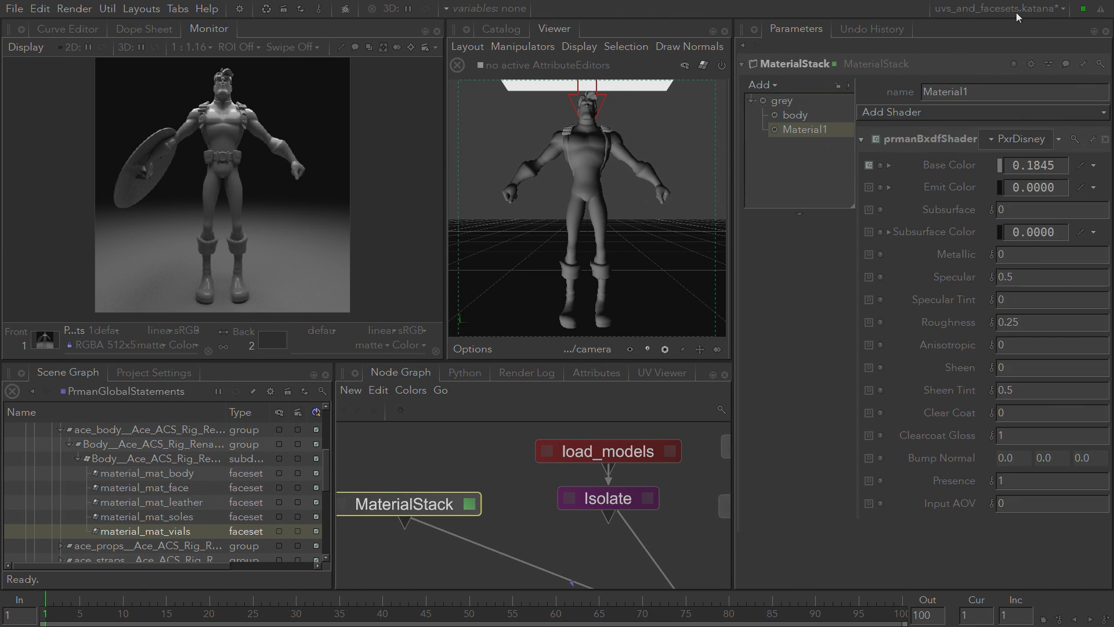
double_click(1033, 95)
type("face")
key("Return")
Try adding a separate top-level material named boots to the material stack
left_click(812, 100)
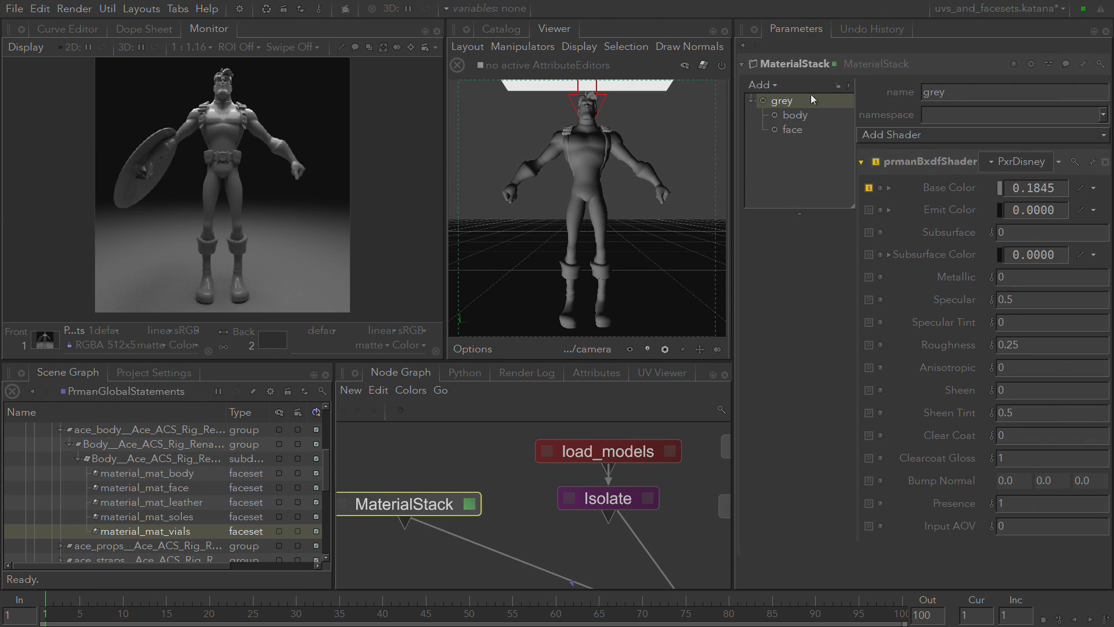
left_click(773, 85)
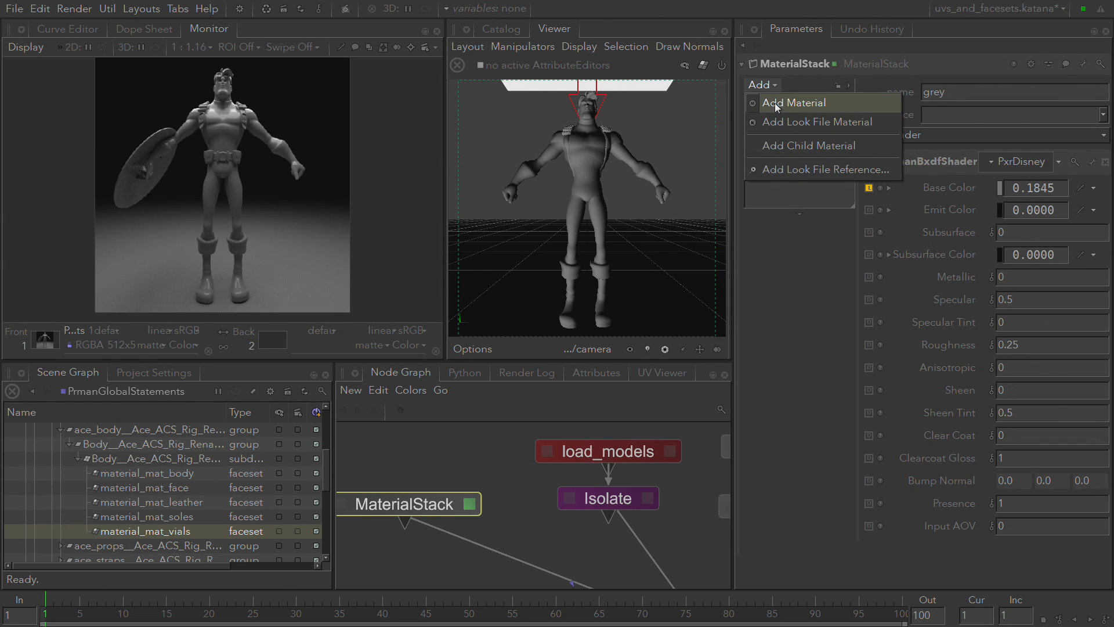
left_click(795, 103)
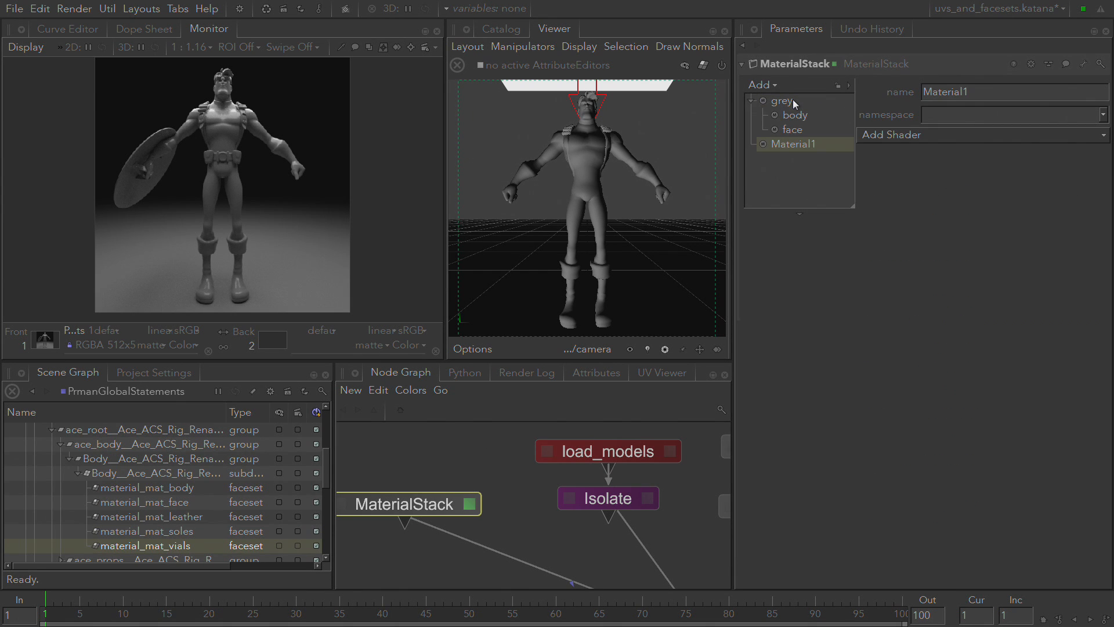
double_click(940, 97)
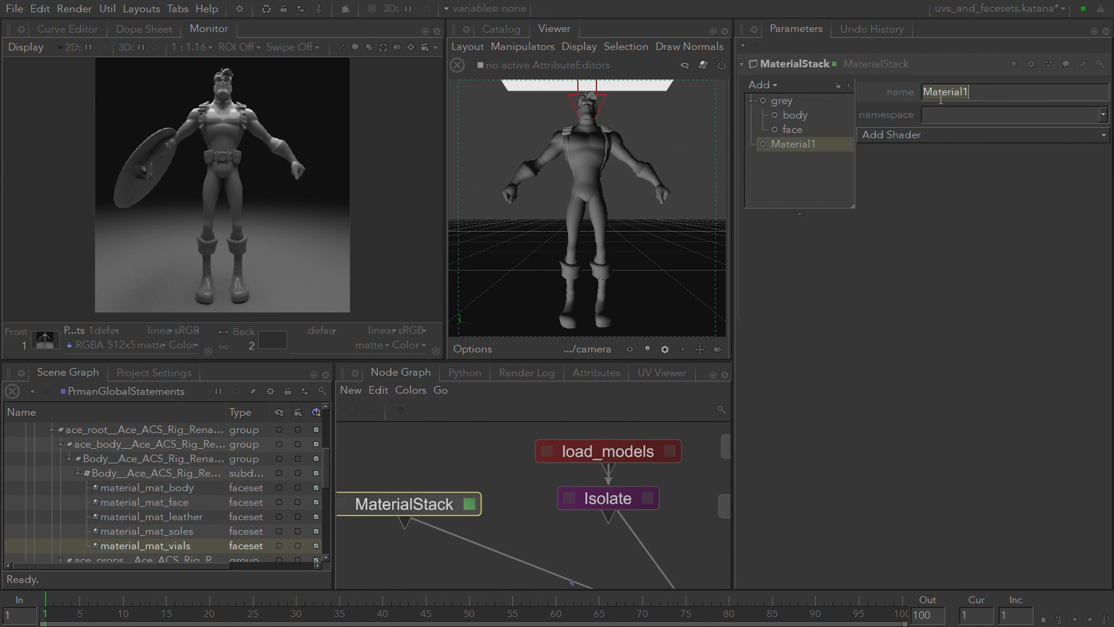
type("boots")
key("Return")
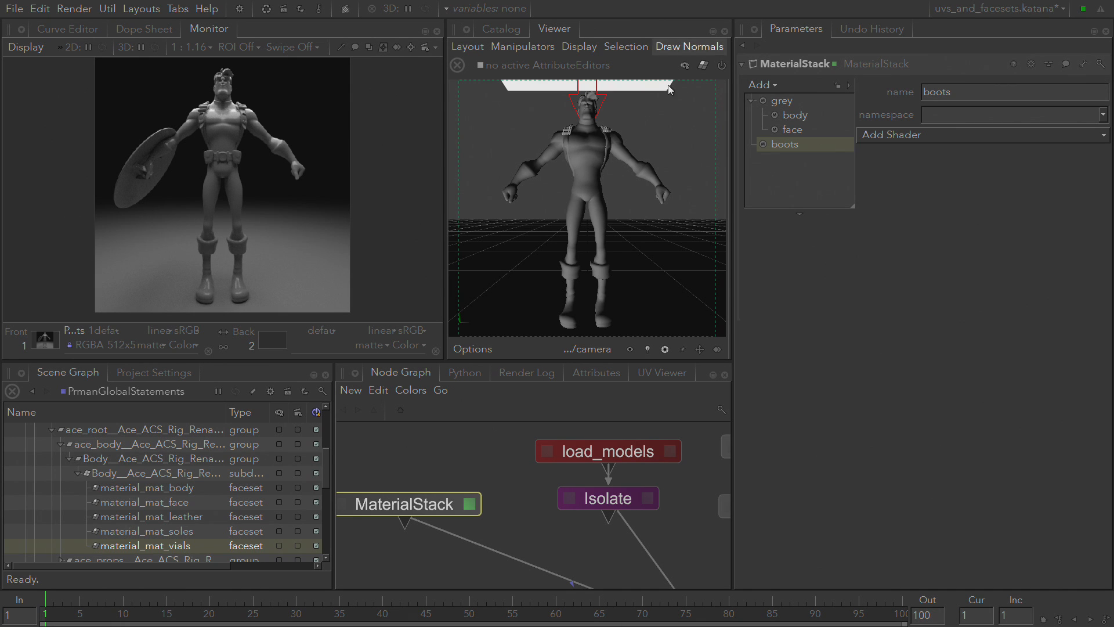
left_click(807, 131)
left_click(803, 145)
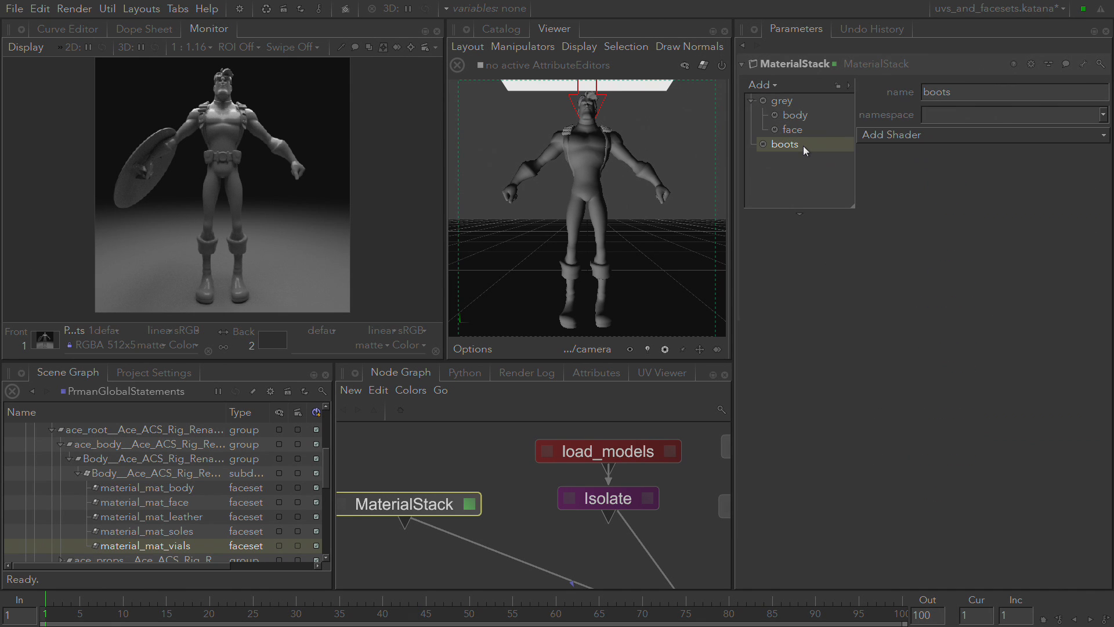
Add a child material named boots under grey
right_click(785, 105)
left_click(836, 121)
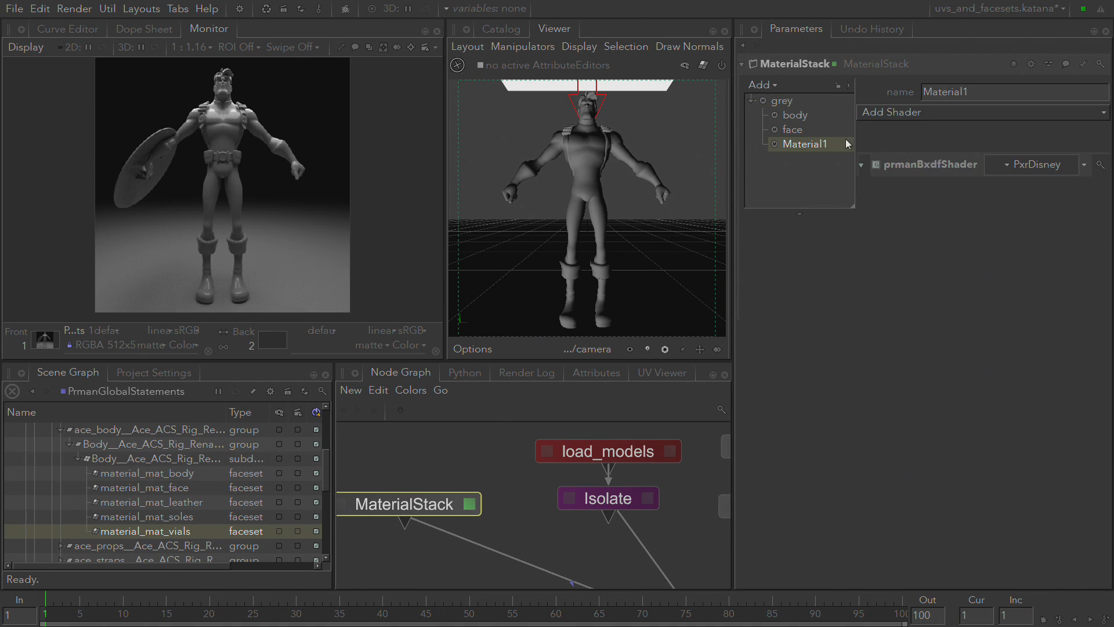
double_click(947, 93)
type("boots")
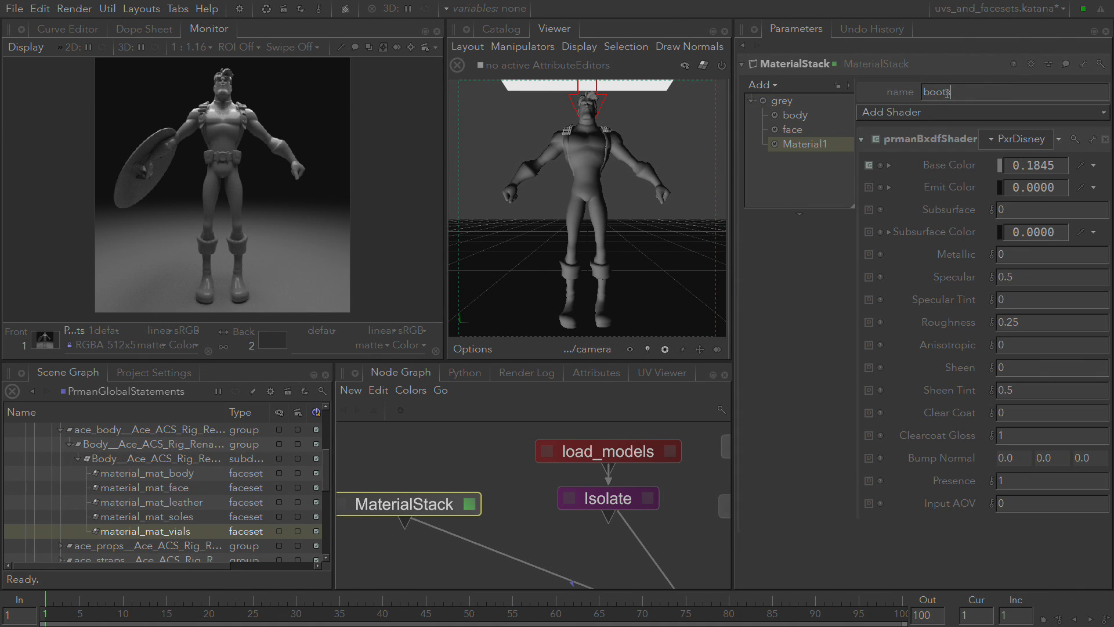
key("Return")
Add a fourth child material under grey and name it vials
left_click(793, 103)
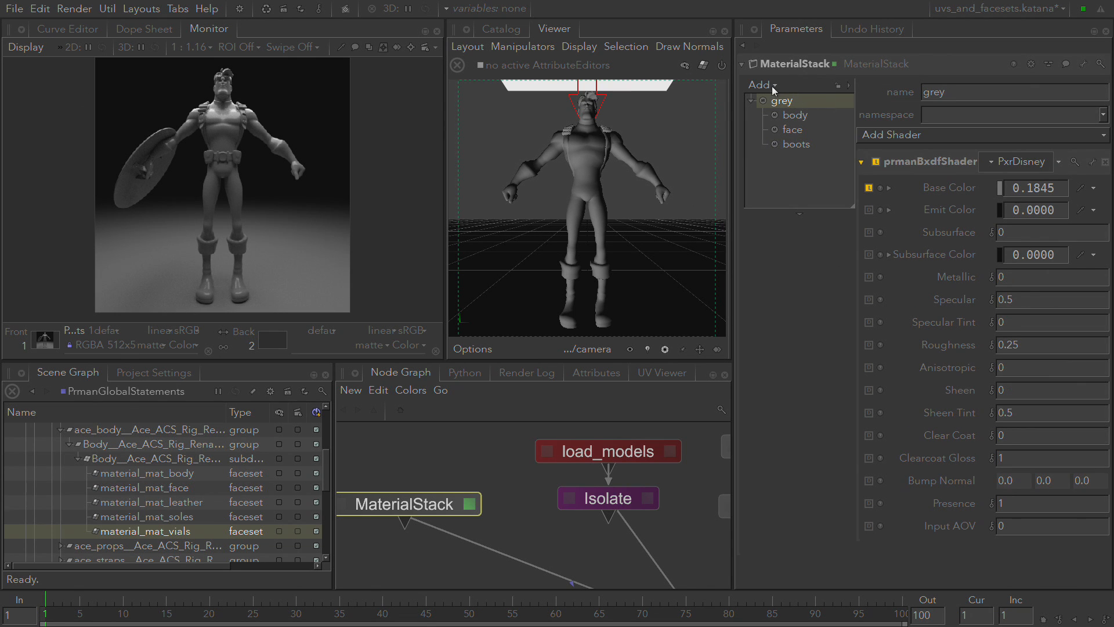
left_click(772, 86)
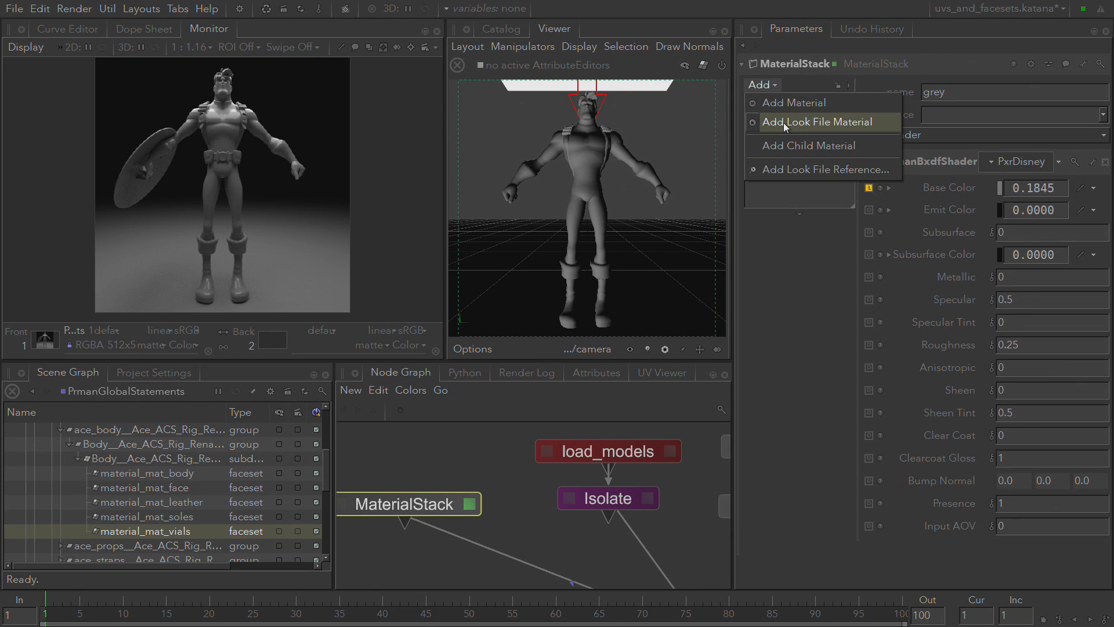
left_click(805, 144)
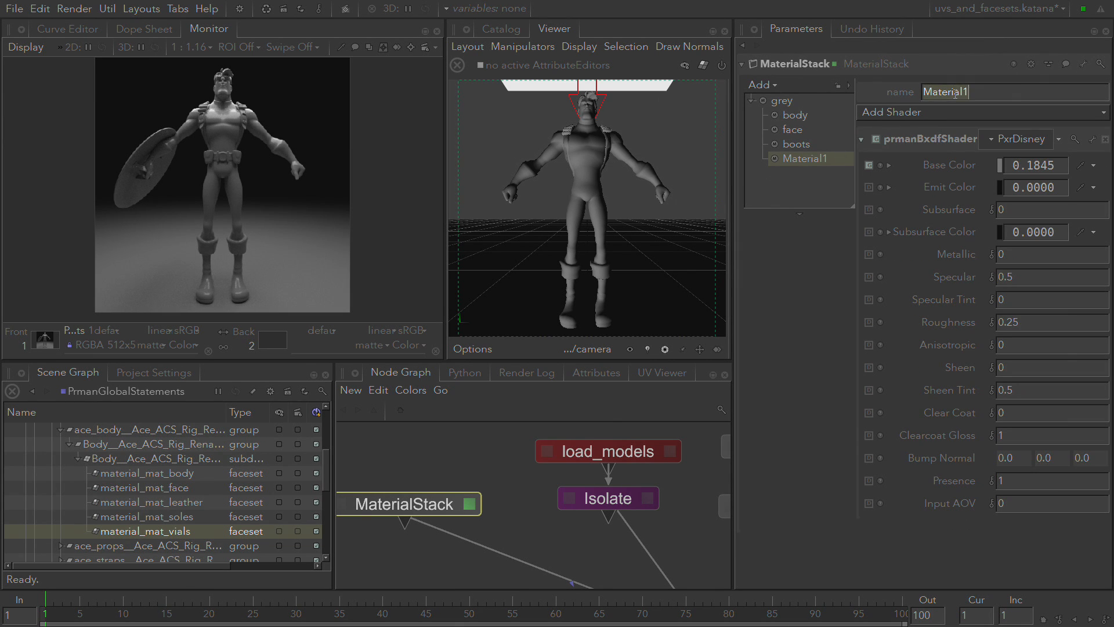
type("vials")
key("Return")
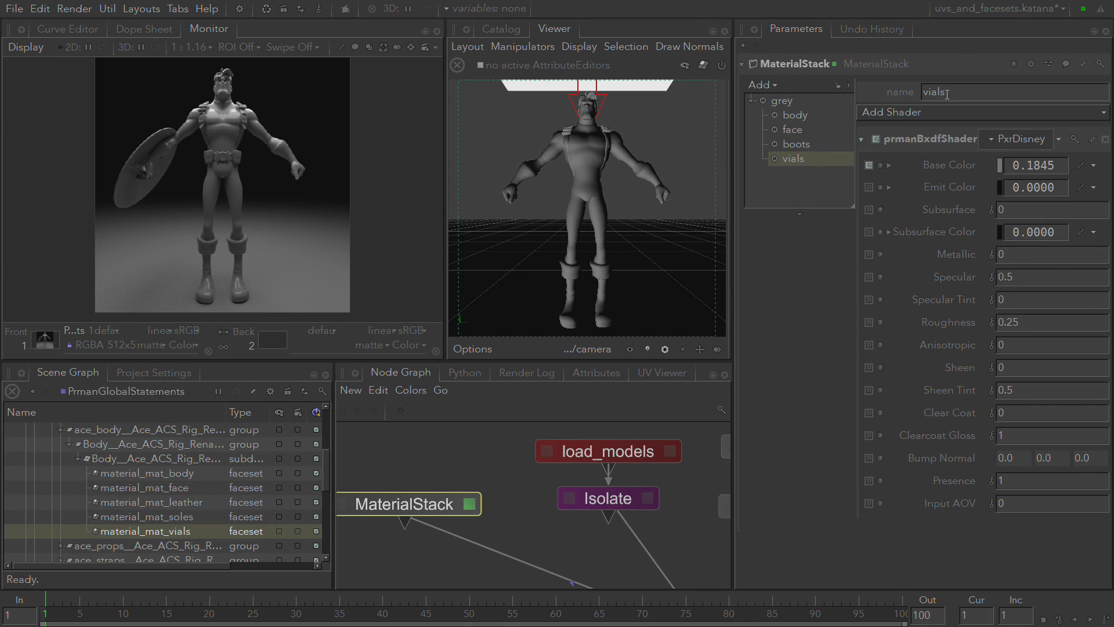
Set the body material's base color to blue, RGB 0.0463, 0.1619, 0.8368
left_click(817, 114)
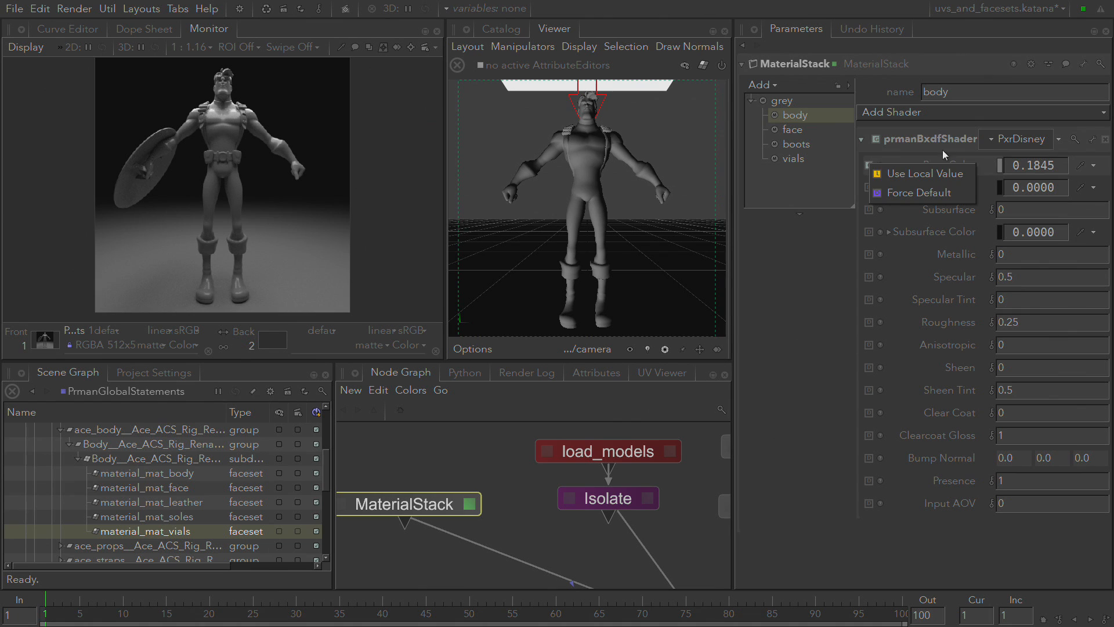
left_click(1001, 165)
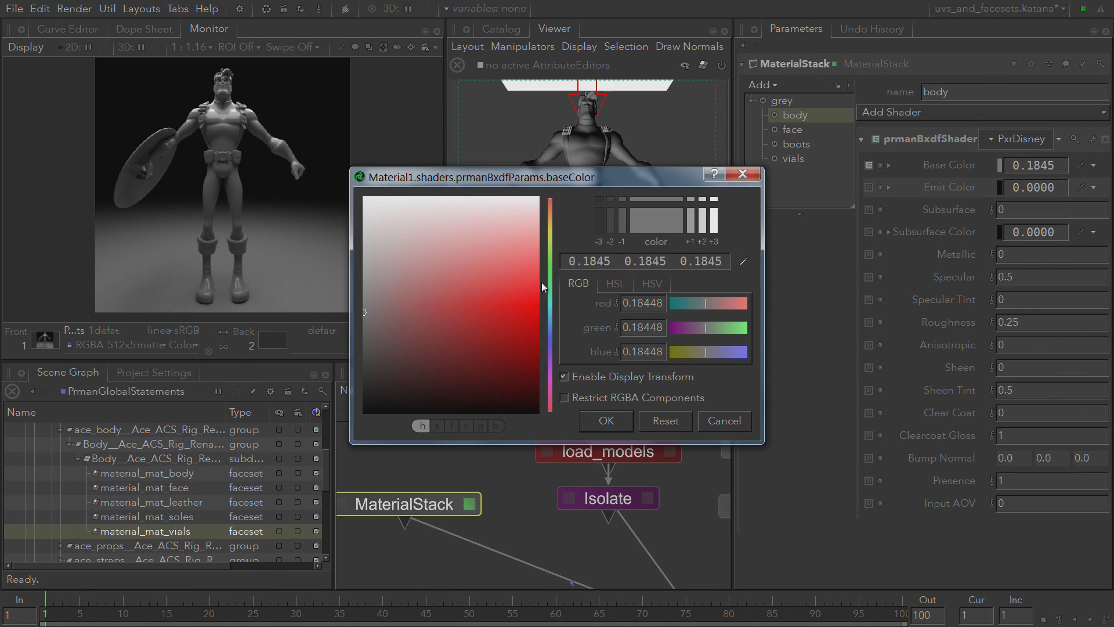
left_click(508, 289)
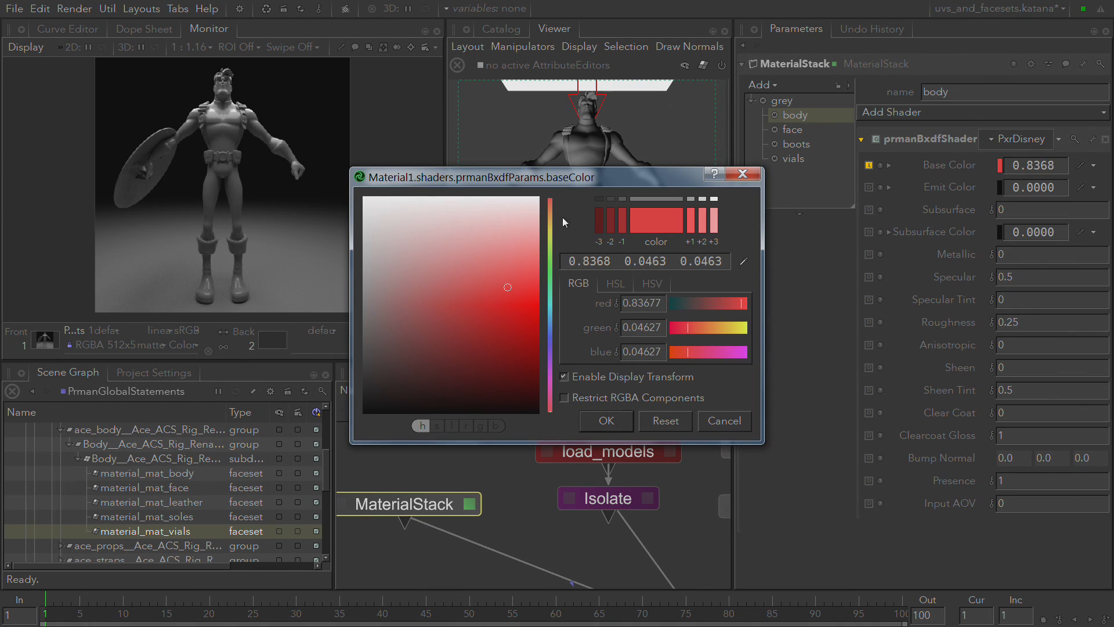
left_click(550, 329)
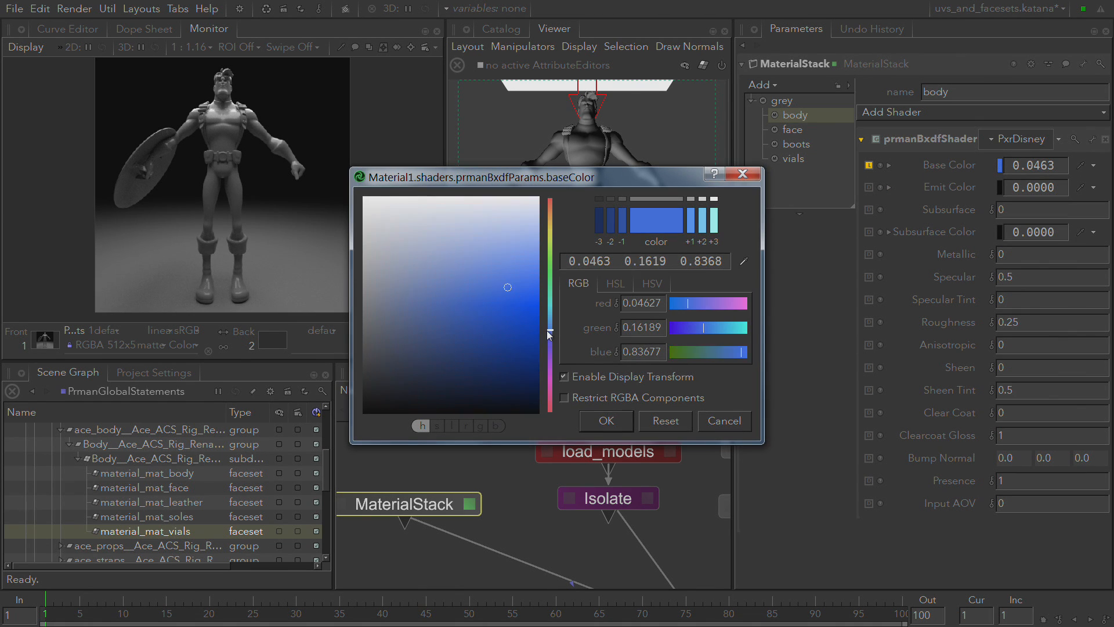
left_click(608, 420)
Set the face material's base color to light yellow-green, RGB 0.6536, 0.8482, 0.2890
left_click(809, 132)
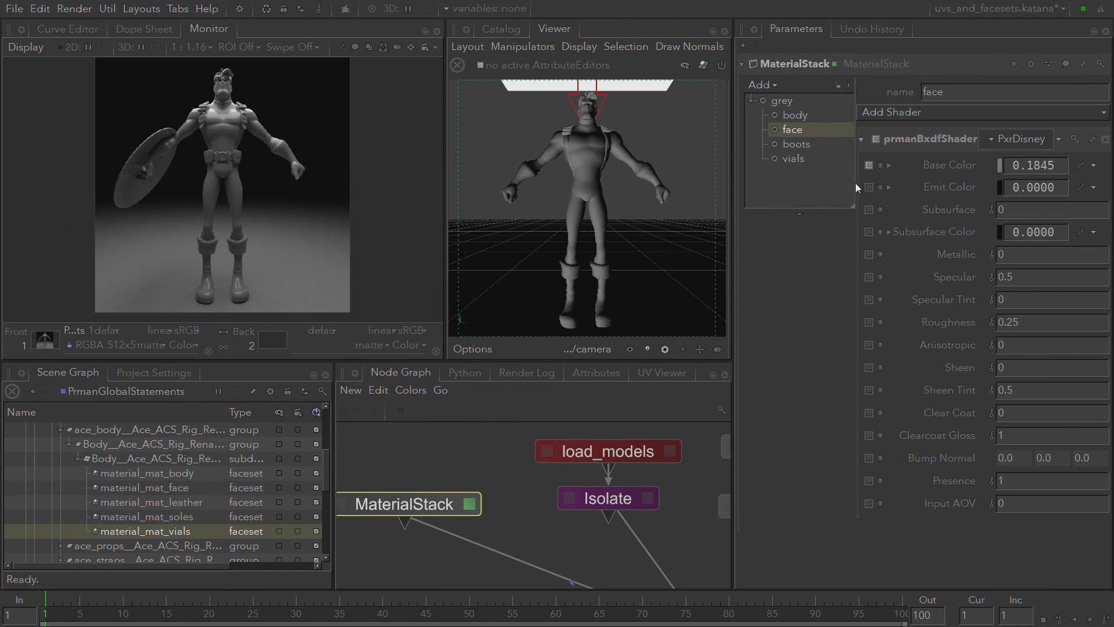
left_click(997, 167)
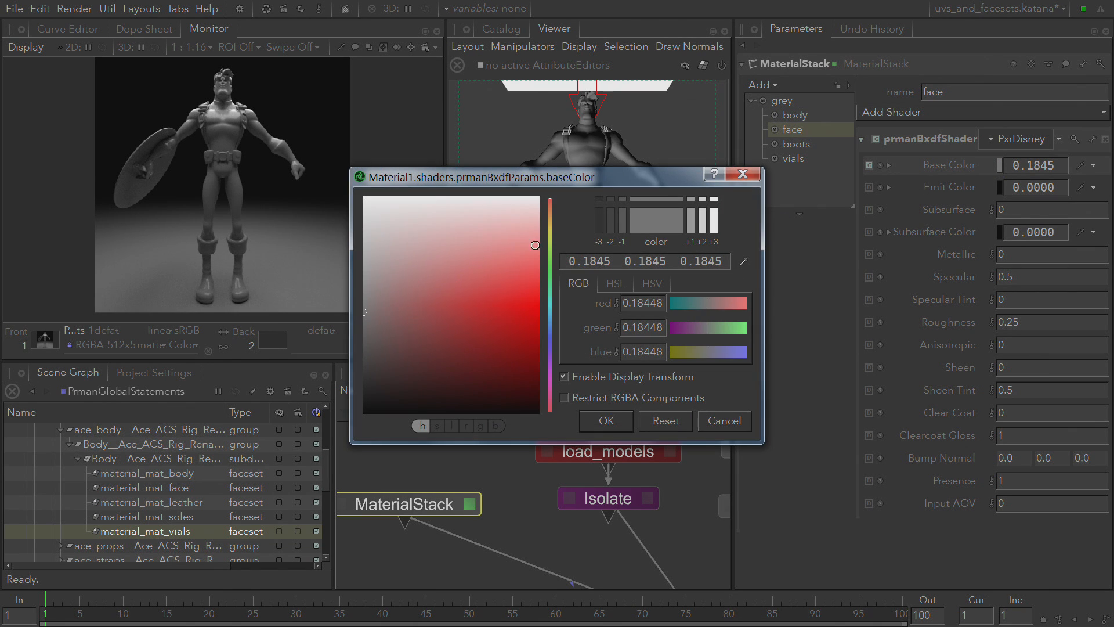
left_click(550, 245)
left_click(490, 250)
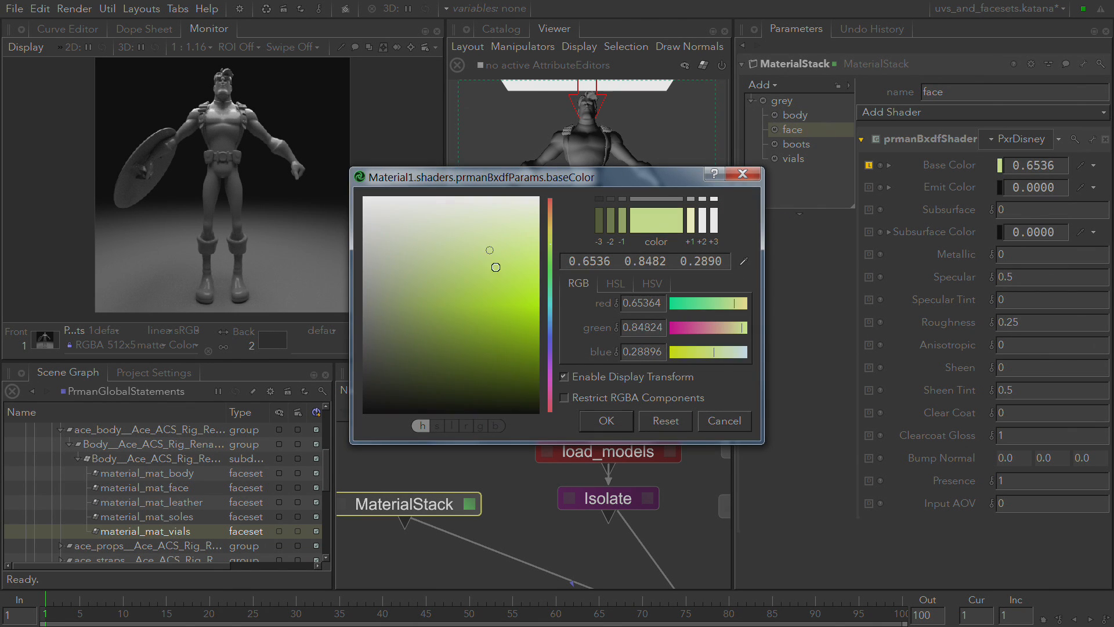
left_click(608, 420)
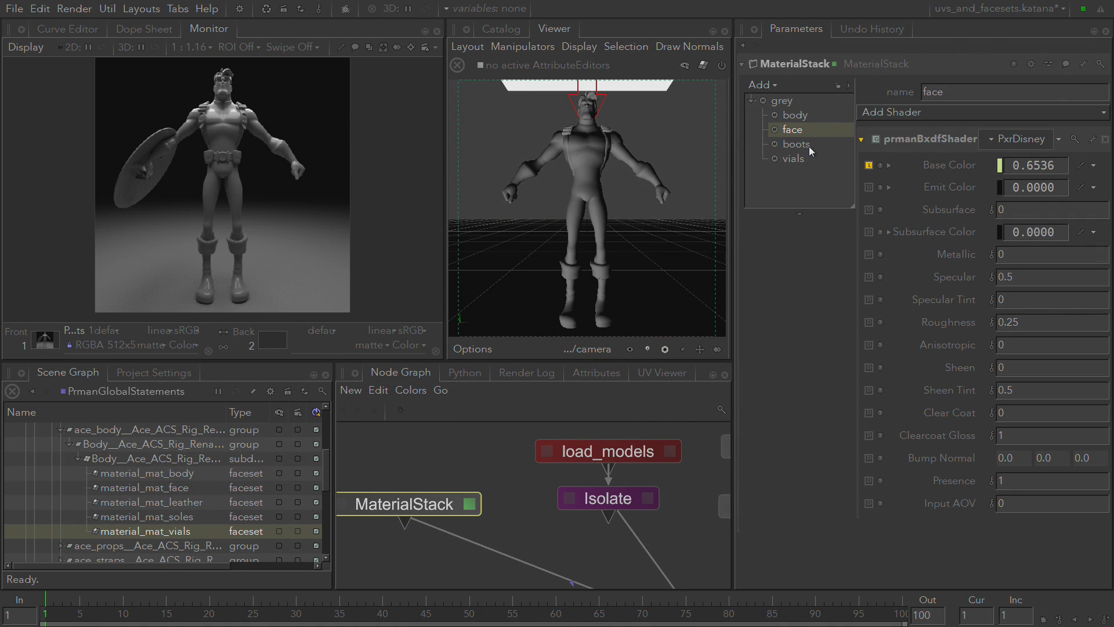
Set the boots material's base color to brown, RGB 0.1003, 0.0405, 0.0188
left_click(796, 144)
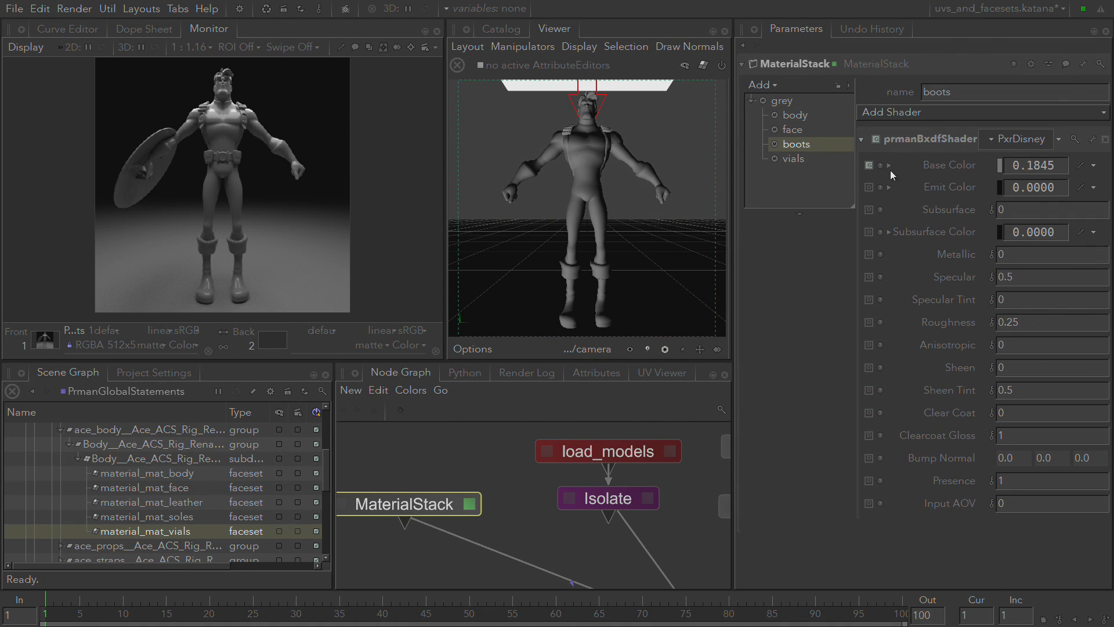
left_click(1001, 165)
left_click_drag(510, 303, 529, 366)
mouse_move(447, 358)
left_mouse_down()
mouse_move(411, 367)
mouse_move(435, 359)
left_mouse_up()
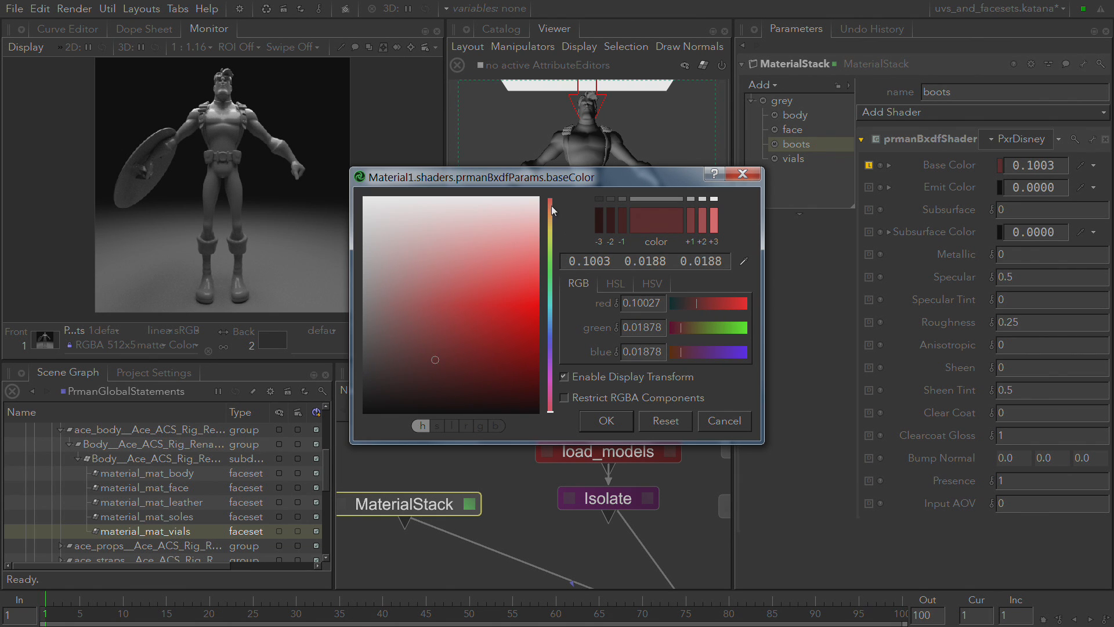
left_click_drag(551, 205, 551, 211)
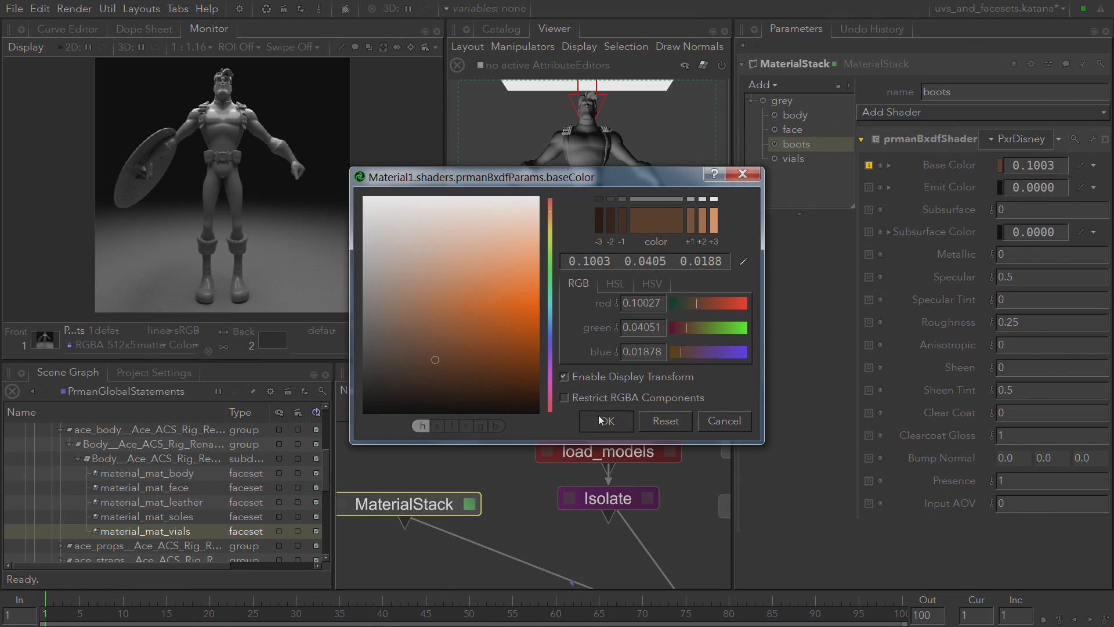
left_click(604, 420)
Set the vials material's base color to a teal green with a red component of 0.0470
left_click(809, 162)
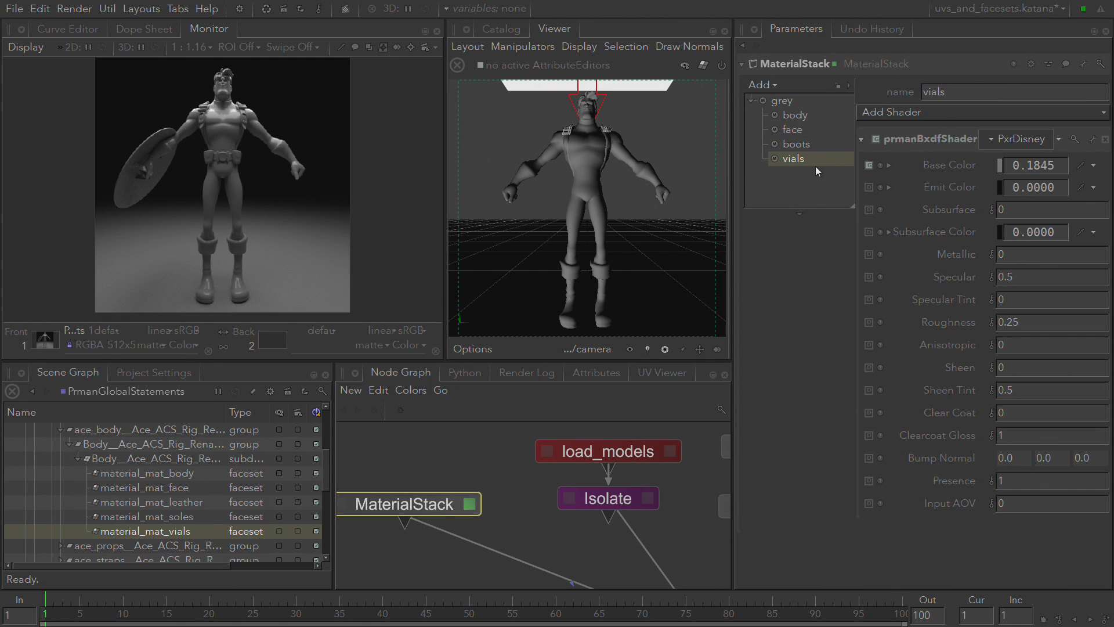
left_click(998, 166)
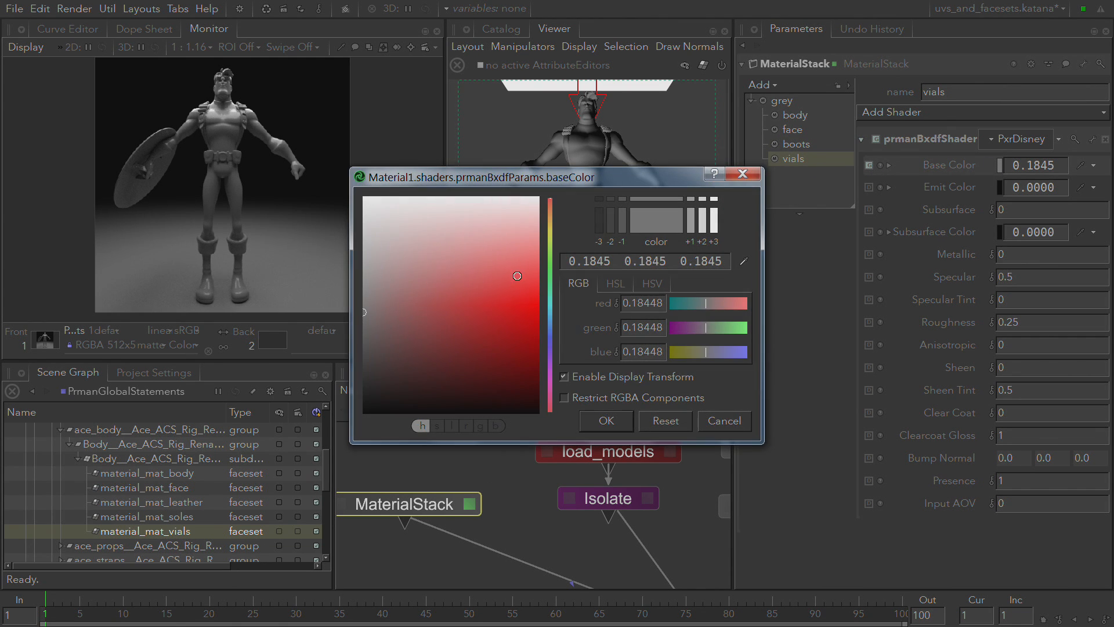
left_click(550, 297)
left_click_drag(494, 297, 471, 299)
left_click(605, 422)
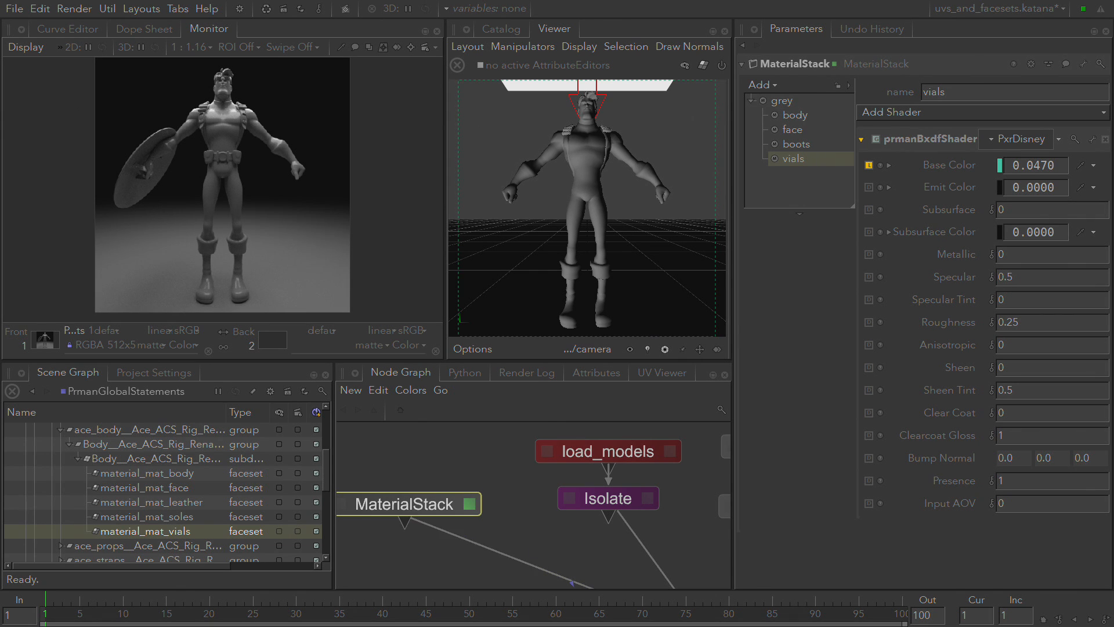
Delete the MaterialAssign1 entry, which assigns Material1, from the MaterialAssignStack node
middle_click_drag(650, 583, 490, 478)
middle_click_drag(590, 542, 620, 419)
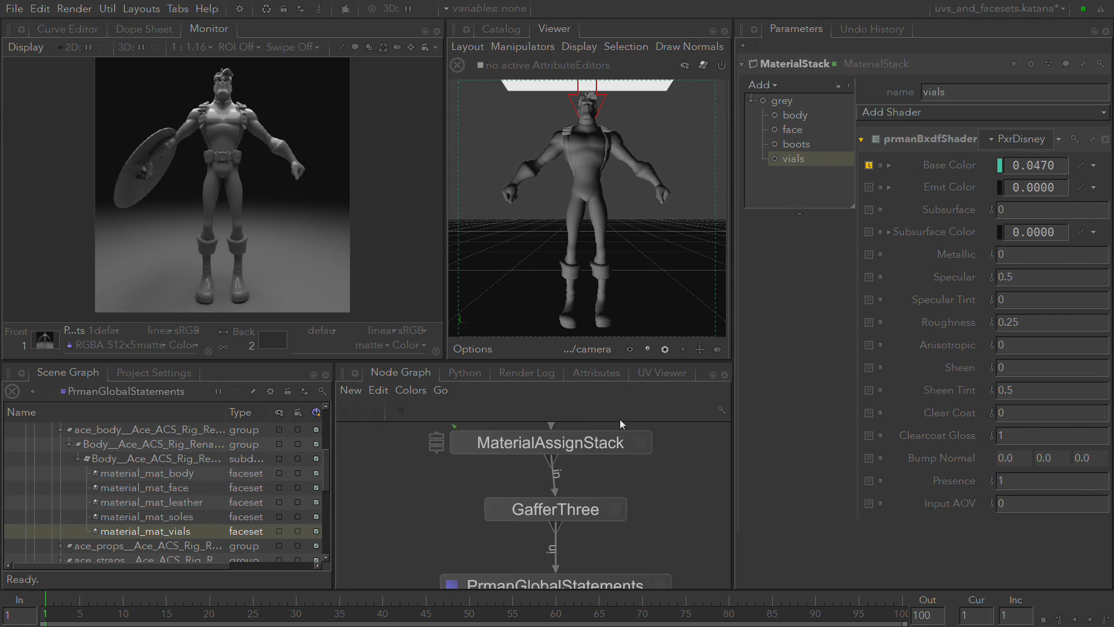
left_click(642, 444)
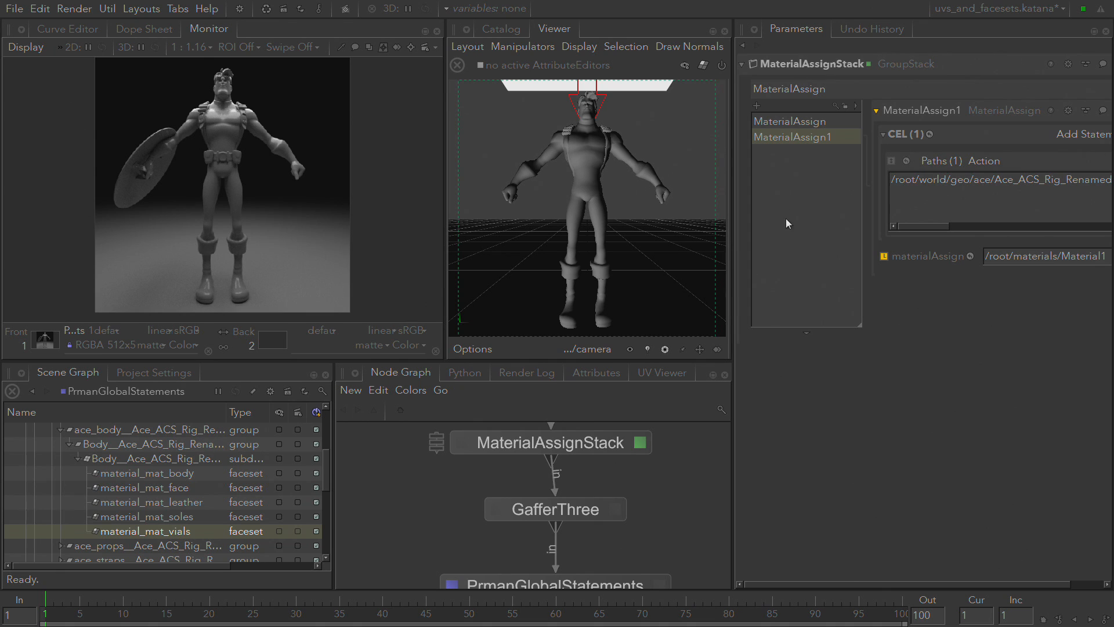
left_click(821, 123)
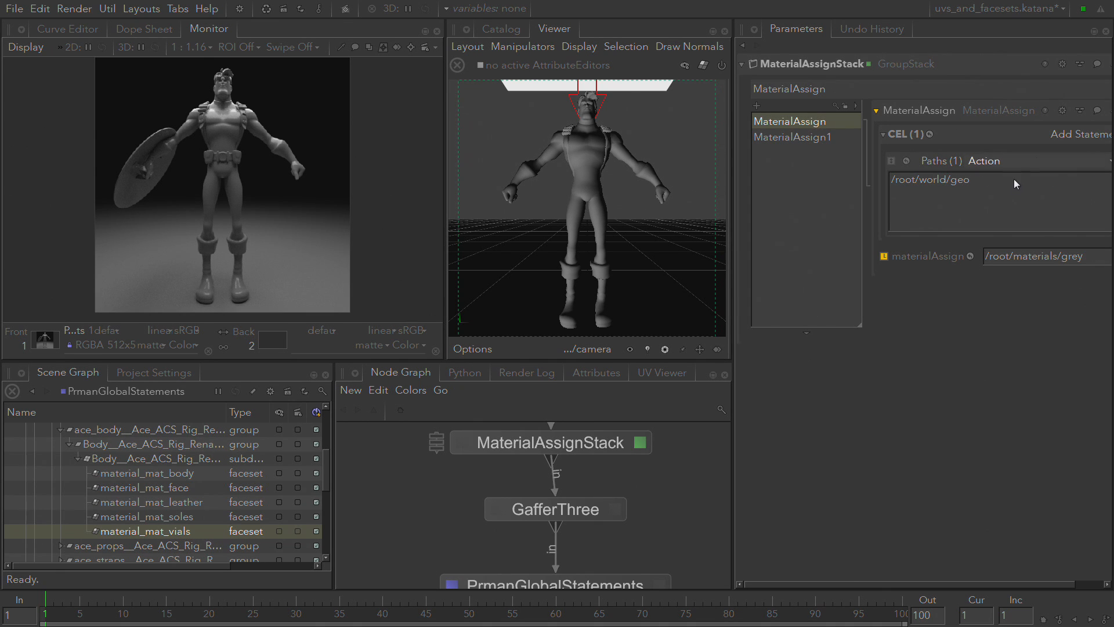
left_click(812, 138)
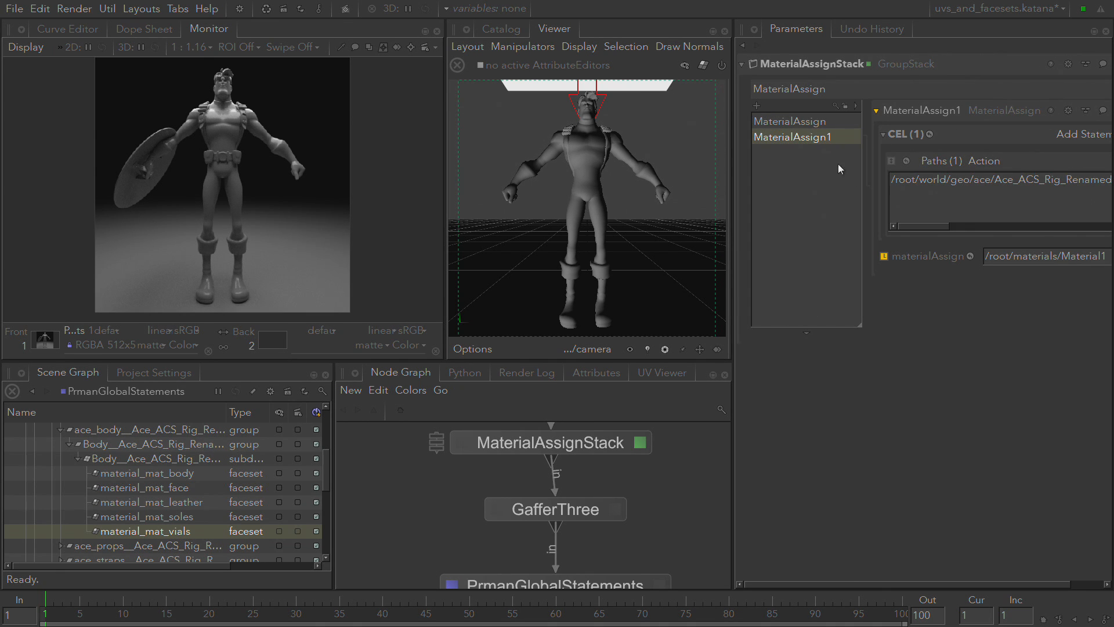
left_click_drag(908, 227, 877, 212)
key("Delete")
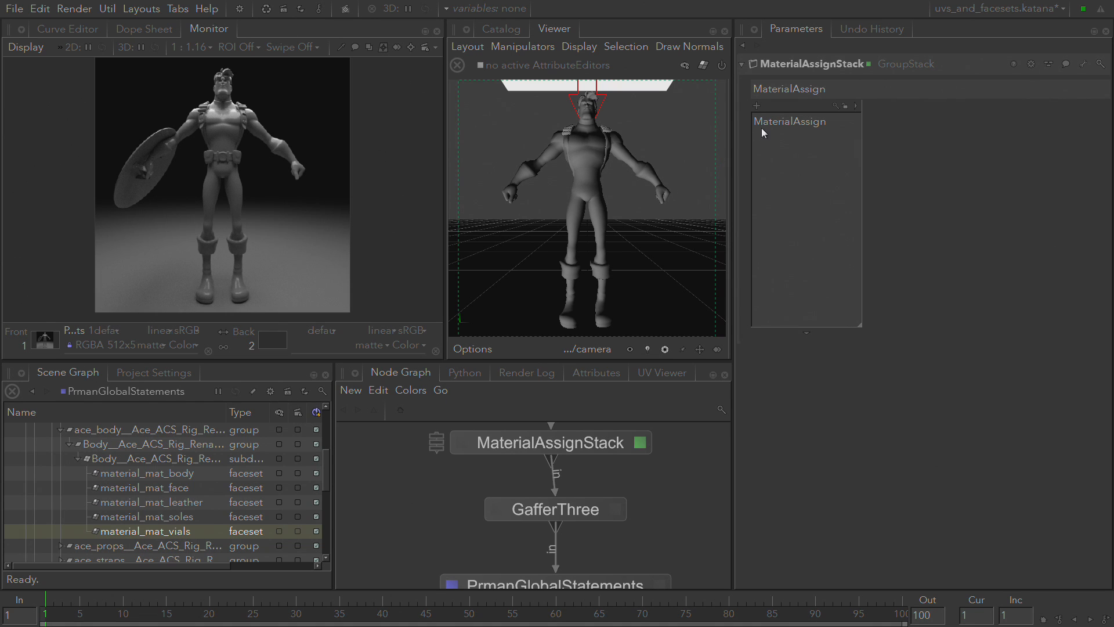
Rename the remaining MaterialAssign entry, which assigns the grey material to /root/world/geo, as ma_grey
left_click(786, 124)
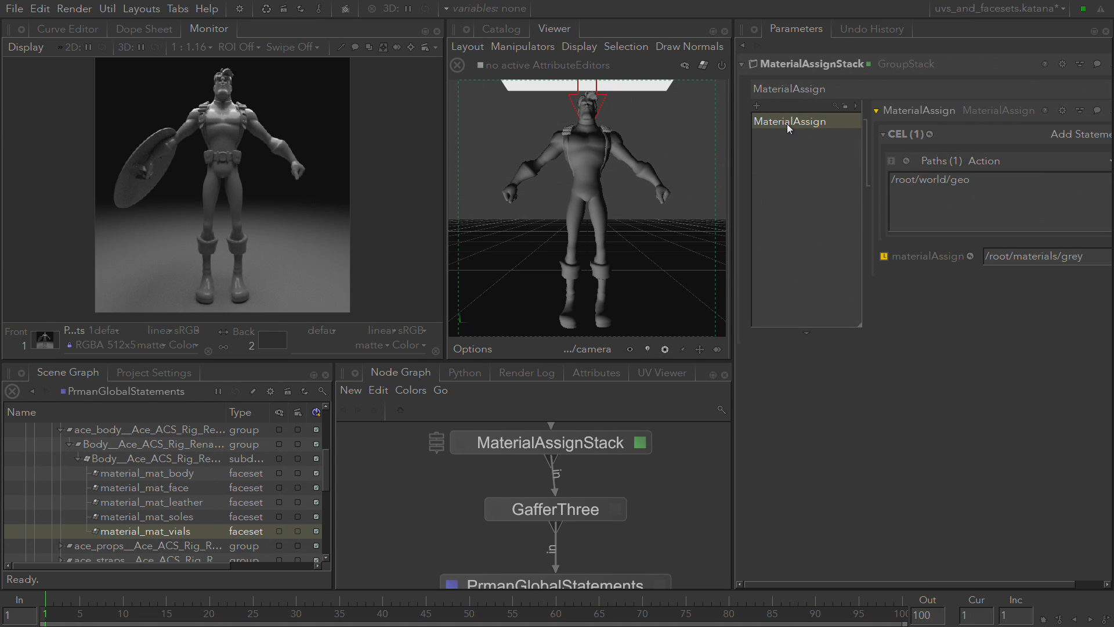
left_click(911, 110)
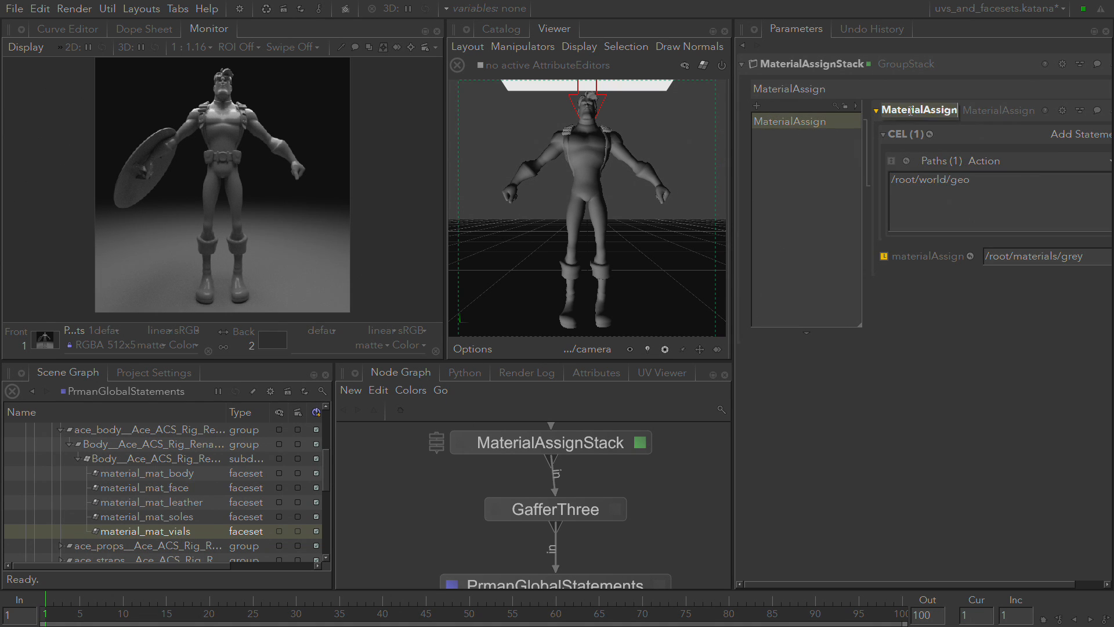
key("BackSpace")
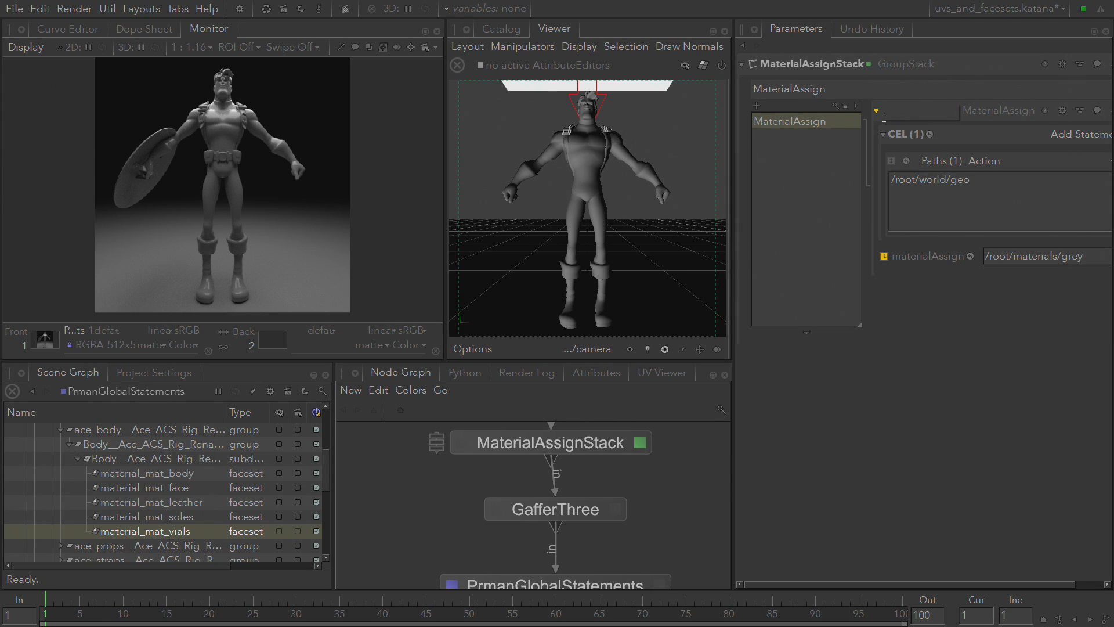
type("bas")
key("BackSpace")
key("BackSpace")
key("BackSpace")
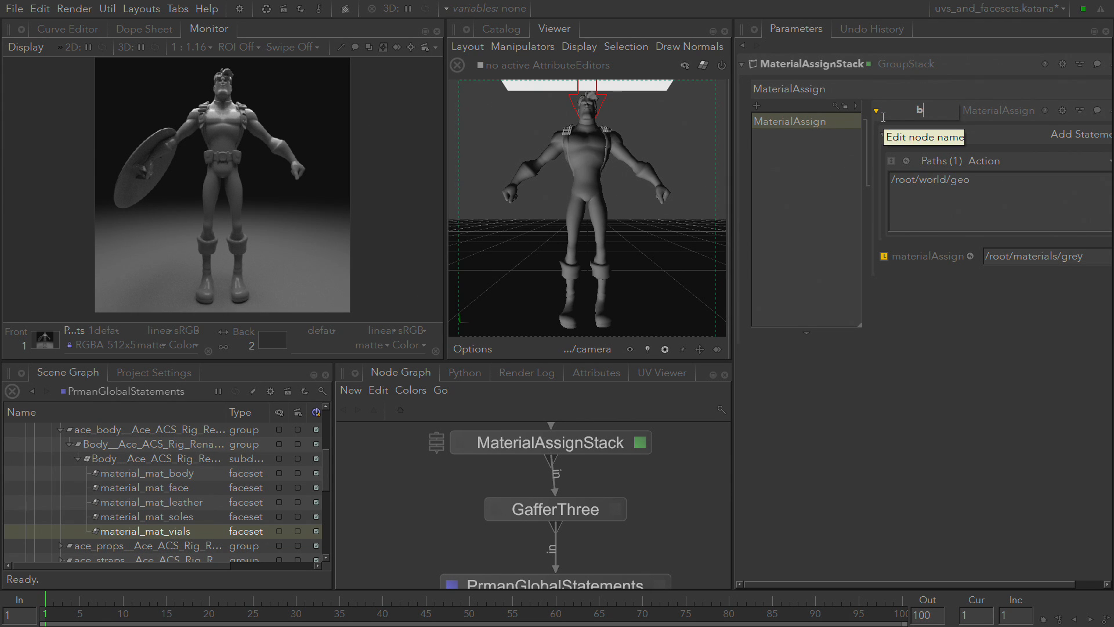
type("ma_grey")
key("Return")
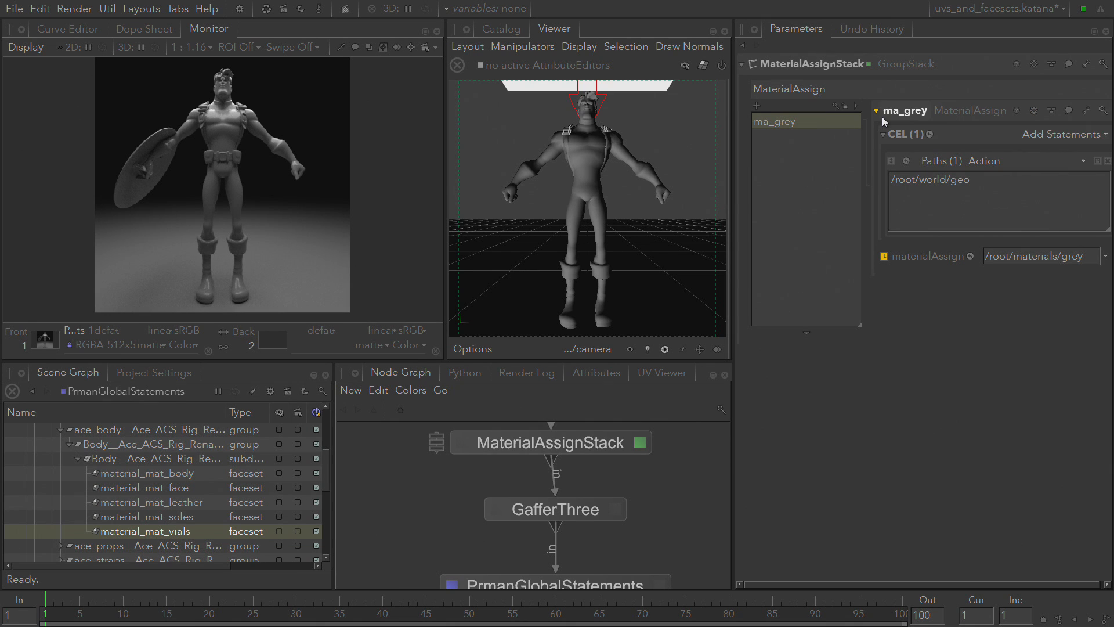
Add a new material assignment to the MaterialAssignStack and name it ma_body
left_click(758, 106)
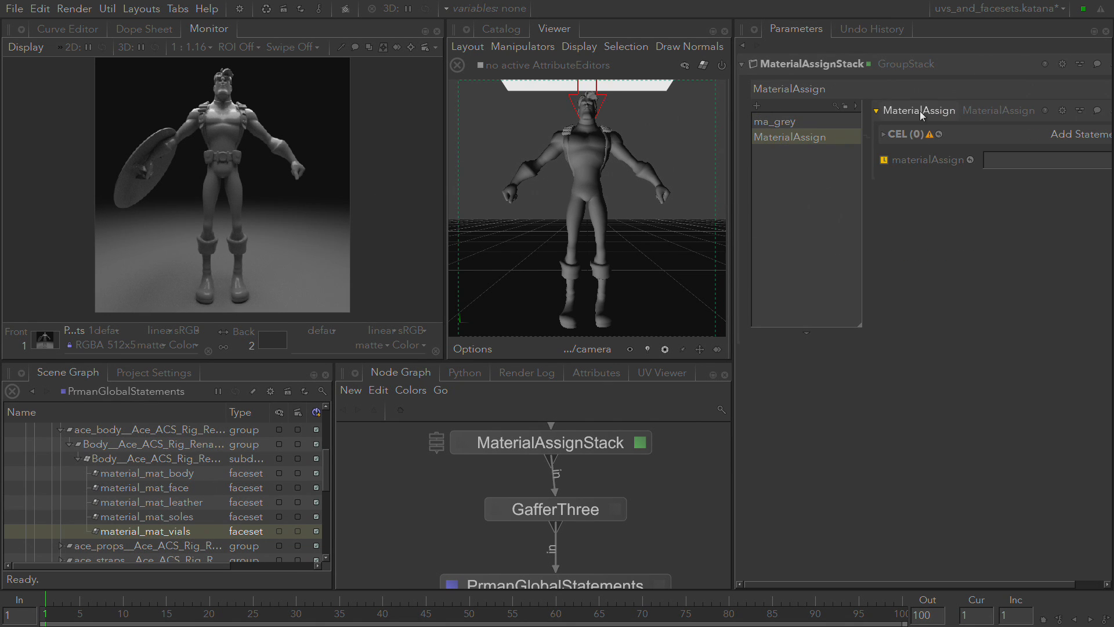
left_click(921, 110)
type("ma")
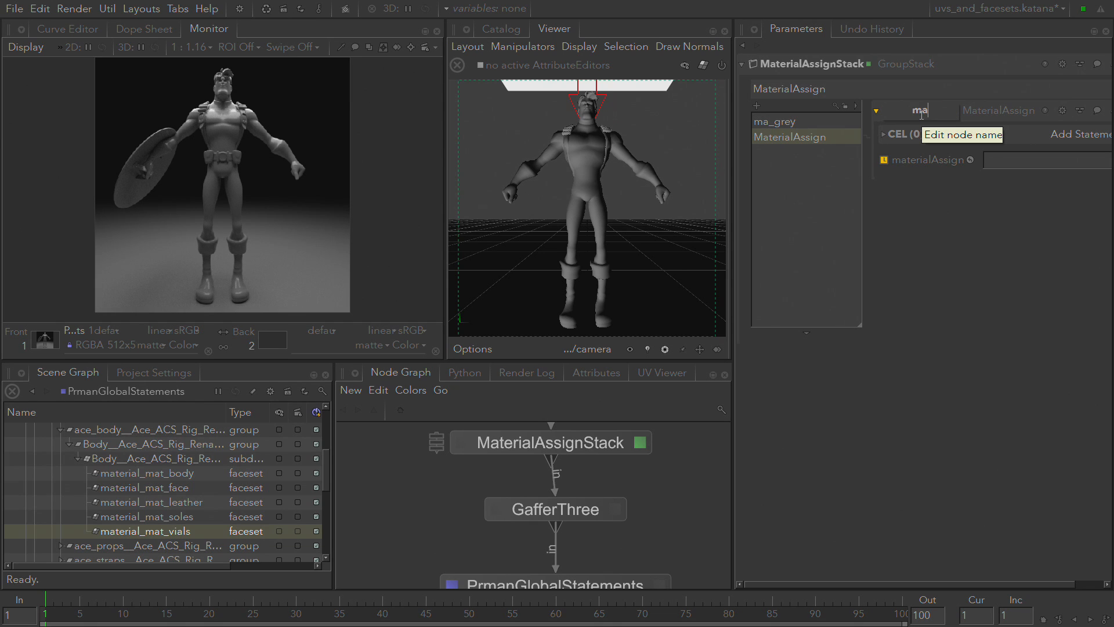
type("_body")
key("Return")
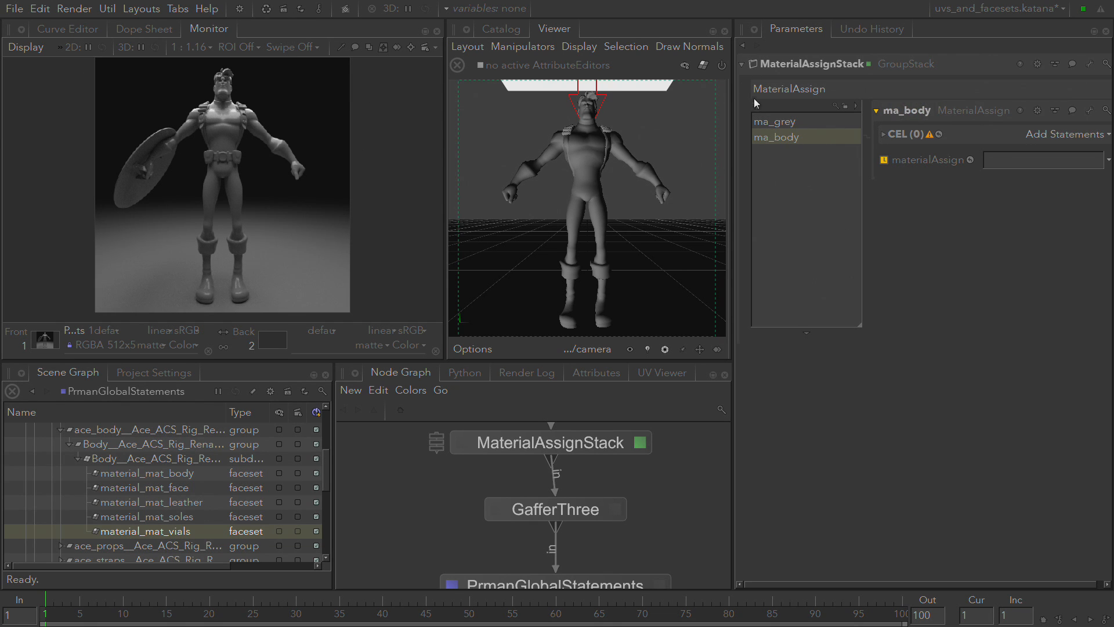
Add another material assignment to the stack and name it ma_boots
left_click(756, 105)
left_click(912, 110)
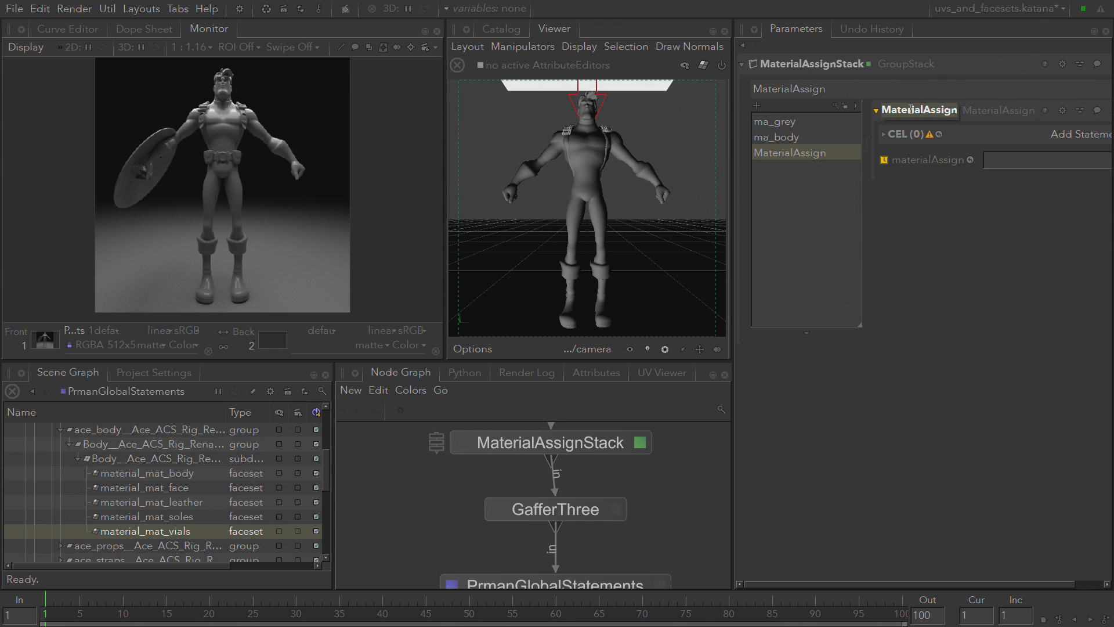
type("ma_boot")
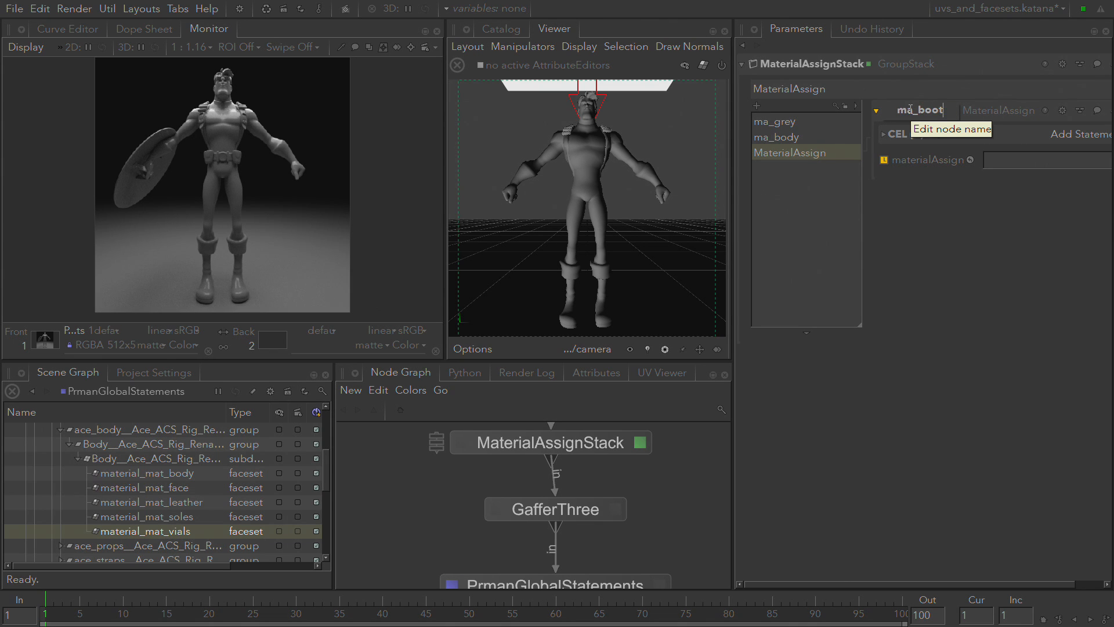
type("s")
key("Return")
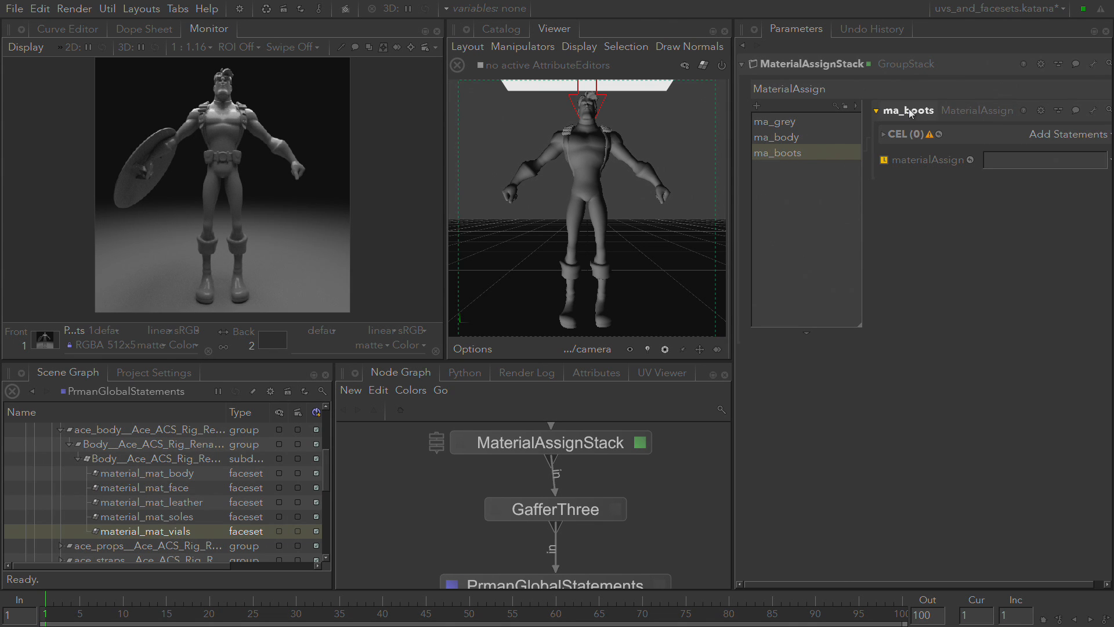
Add a further material assignment to the stack and name it ma_face
left_click(757, 105)
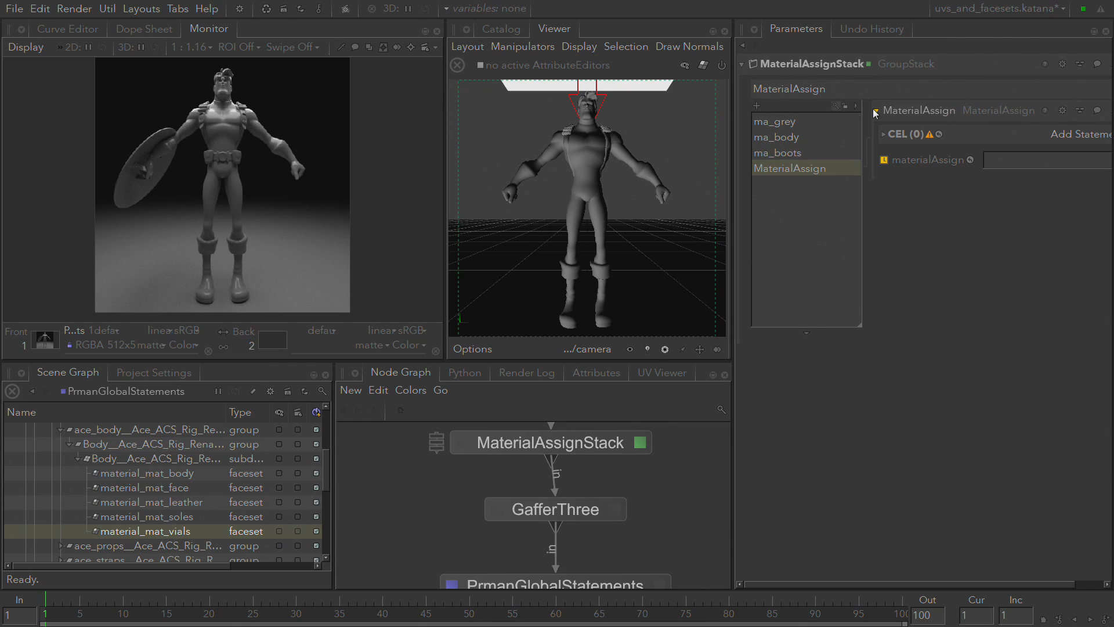
type("ma_face")
key("Return")
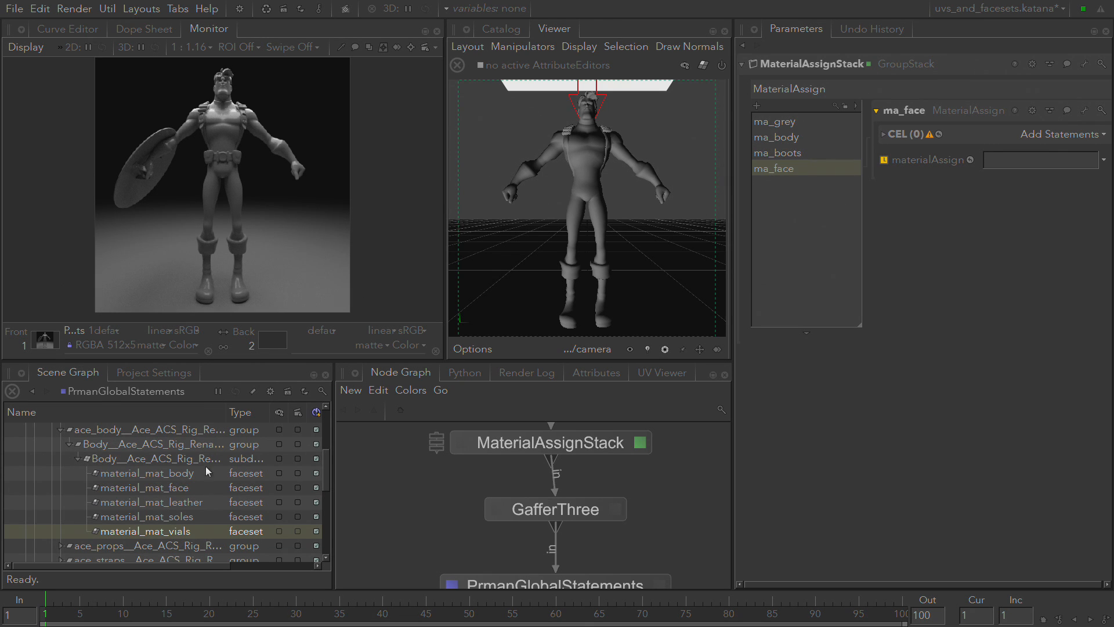
Add the material_mat_body faceset from the scene graph to the CEL statements of ma_body
left_click(807, 139)
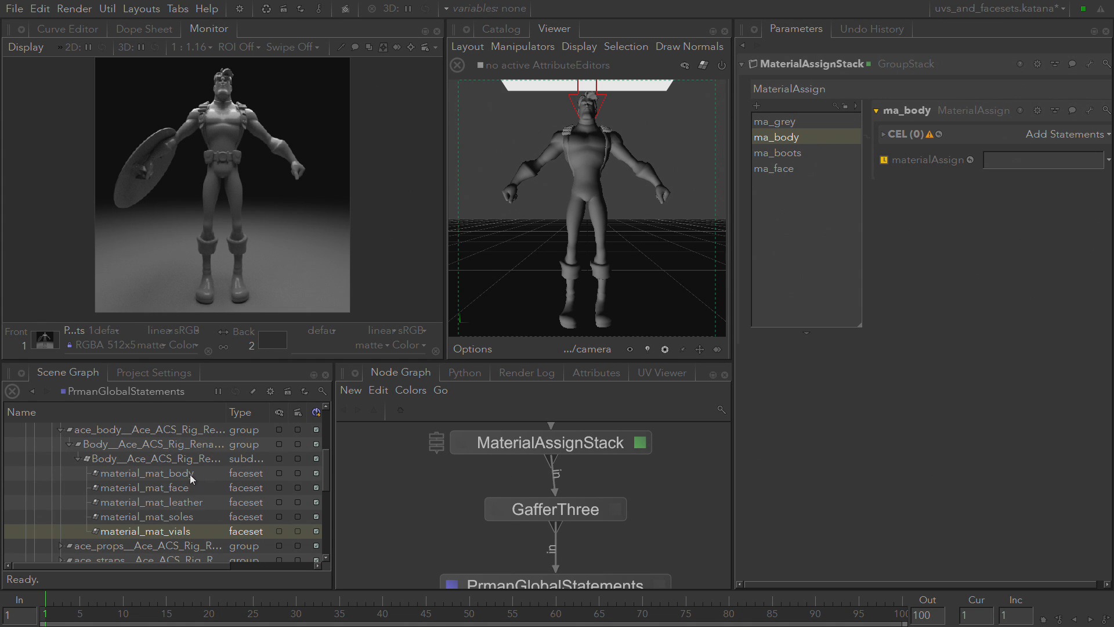
left_click_drag(175, 476, 951, 235)
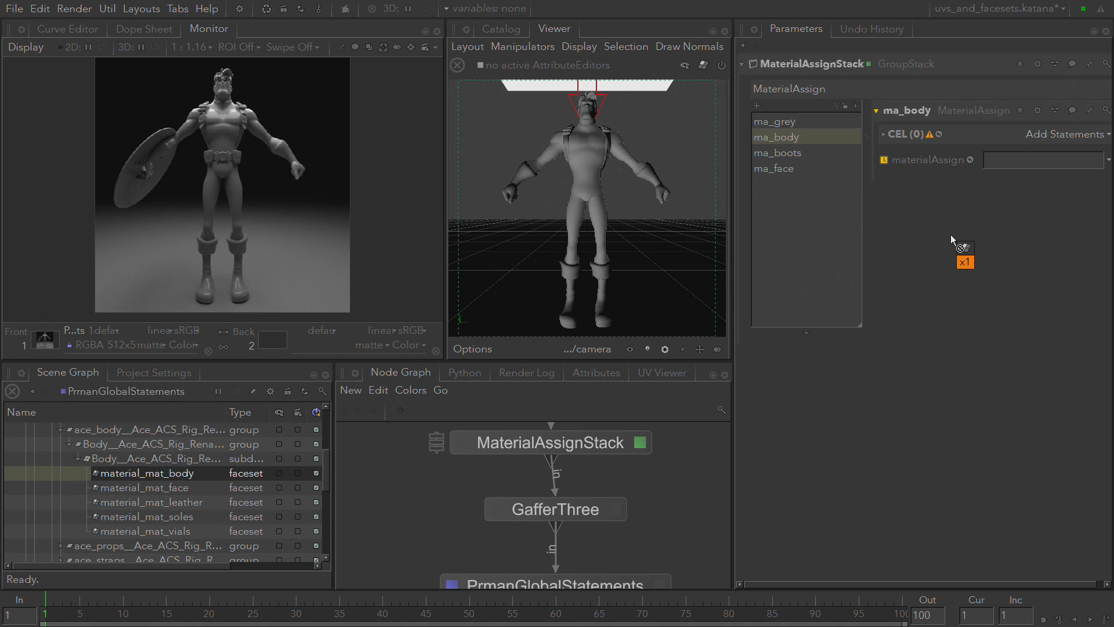
left_click_drag(1062, 135, 1062, 135)
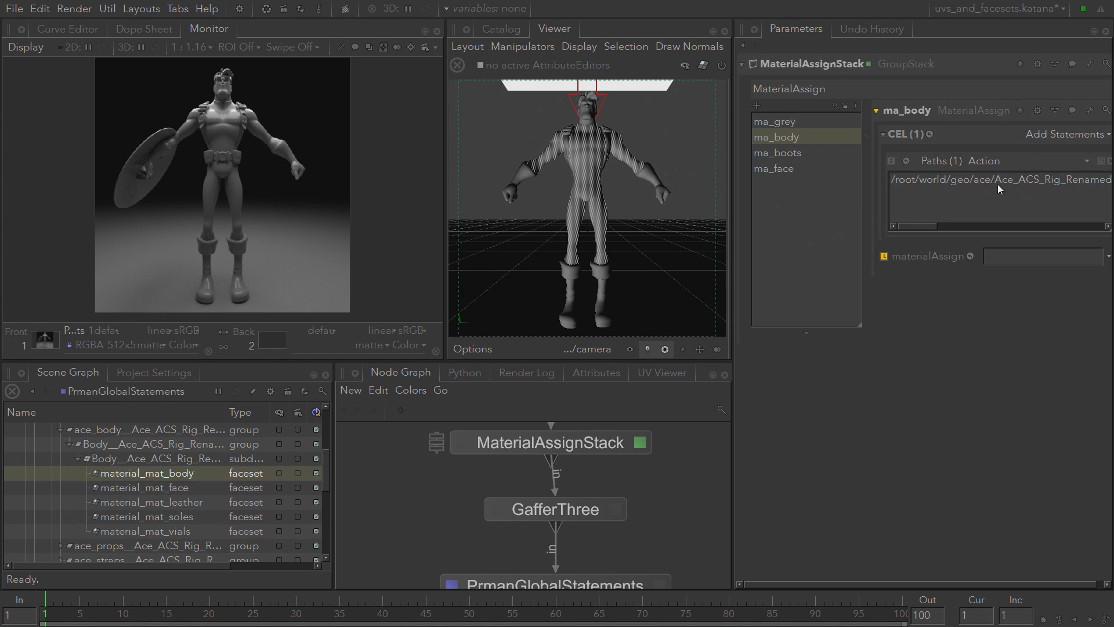
Add the material_mat_leather and material_mat_soles facesets to the CEL statements of ma_boots
left_click(832, 154)
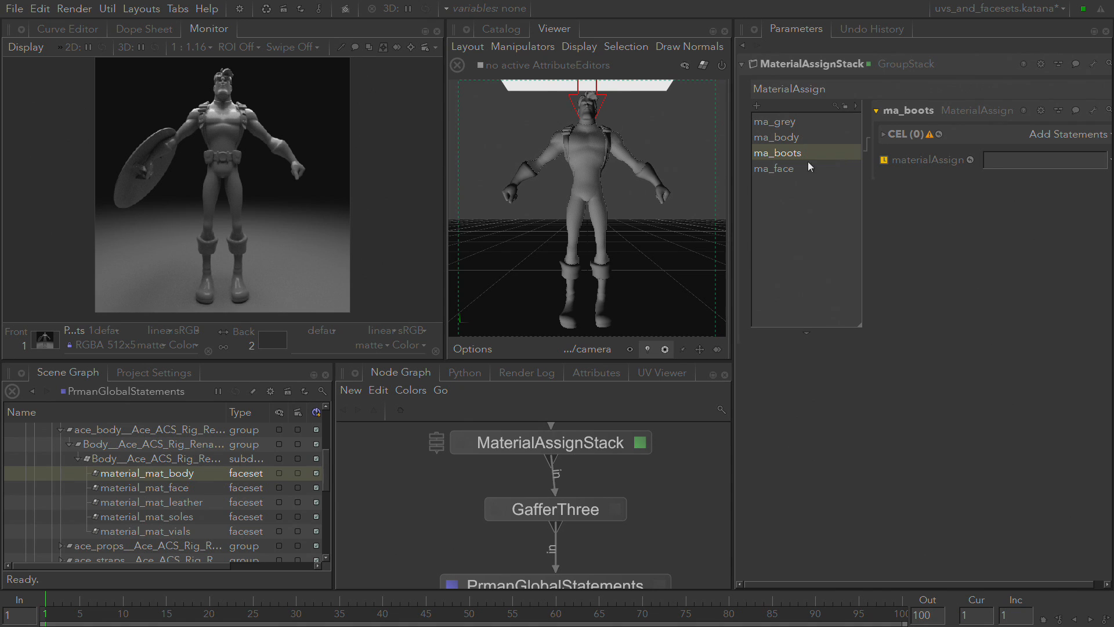
left_click(191, 506)
left_click(192, 519, "shift")
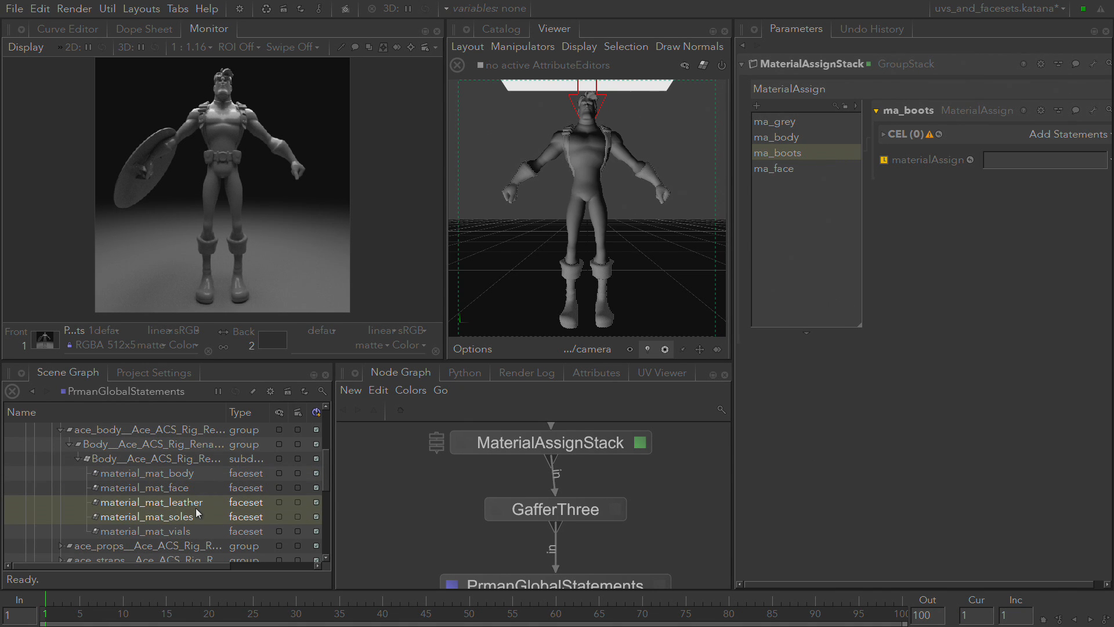
left_click_drag(198, 513, 1071, 139)
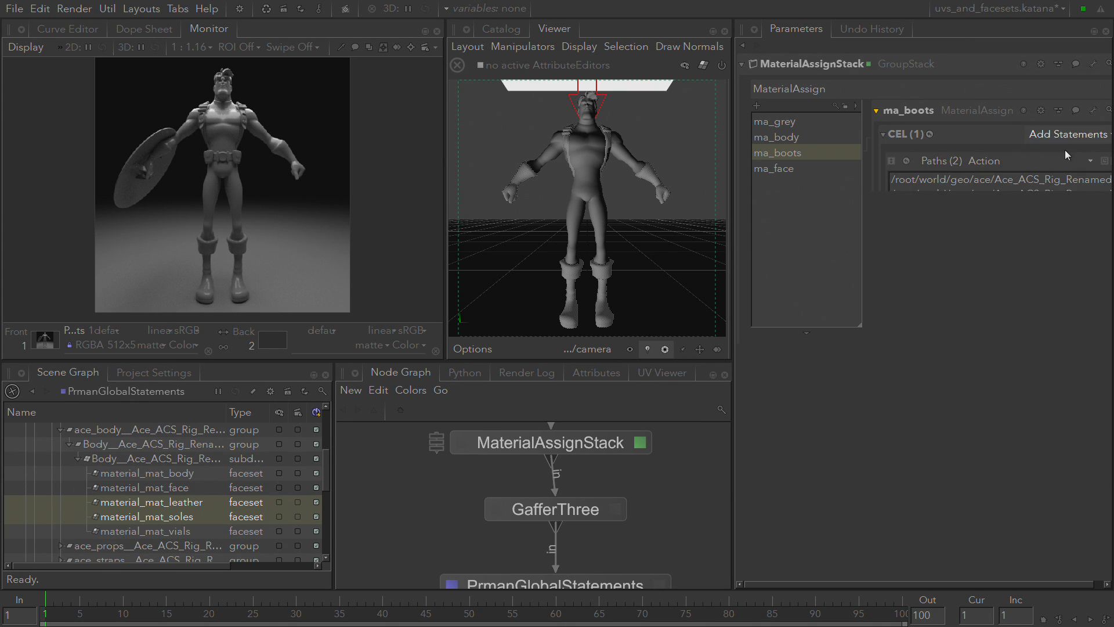
Add the material_mat_face faceset from the scene graph to the CEL statements of ma_face
left_click(820, 168)
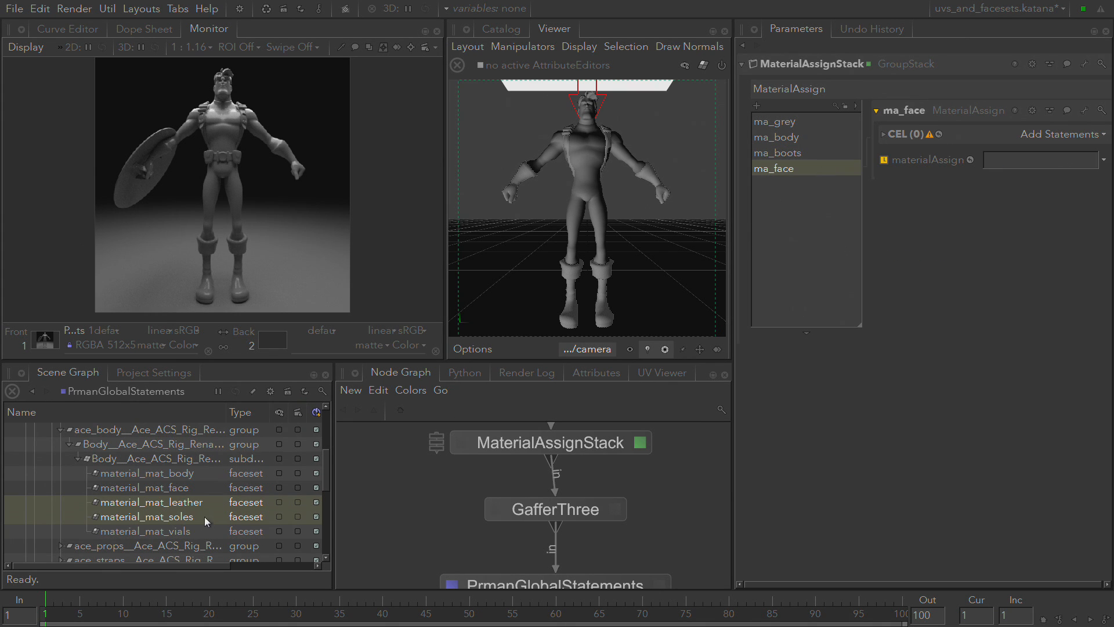
left_click_drag(186, 486, 1045, 140)
Assign the grey child materials body to ma_body and boots to ma_boots
scroll(163, 511, "up", 3)
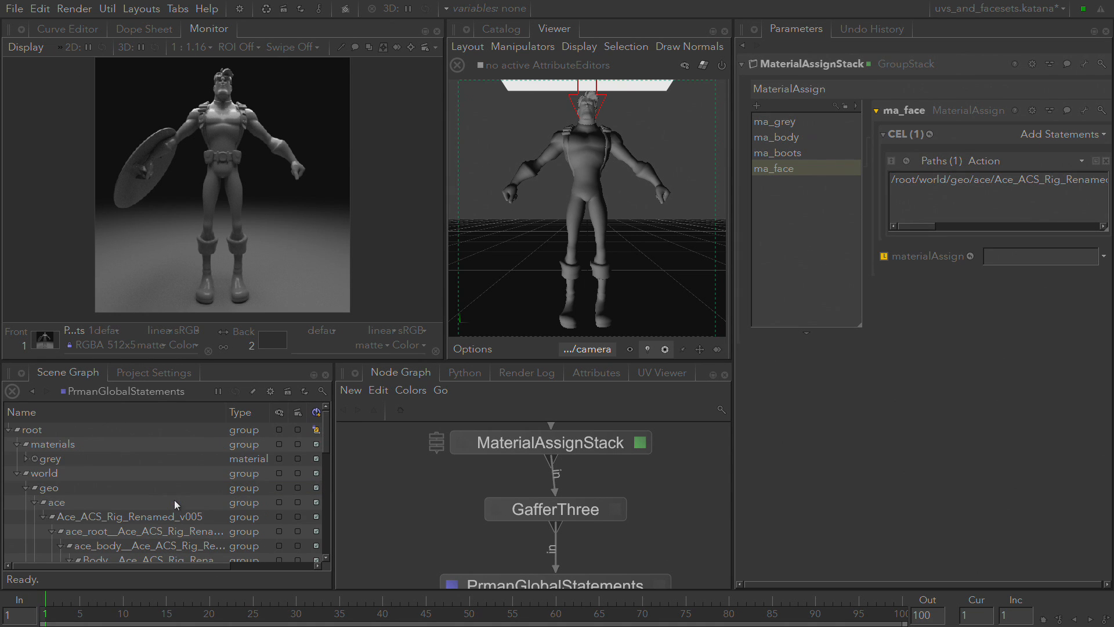
left_click(28, 457)
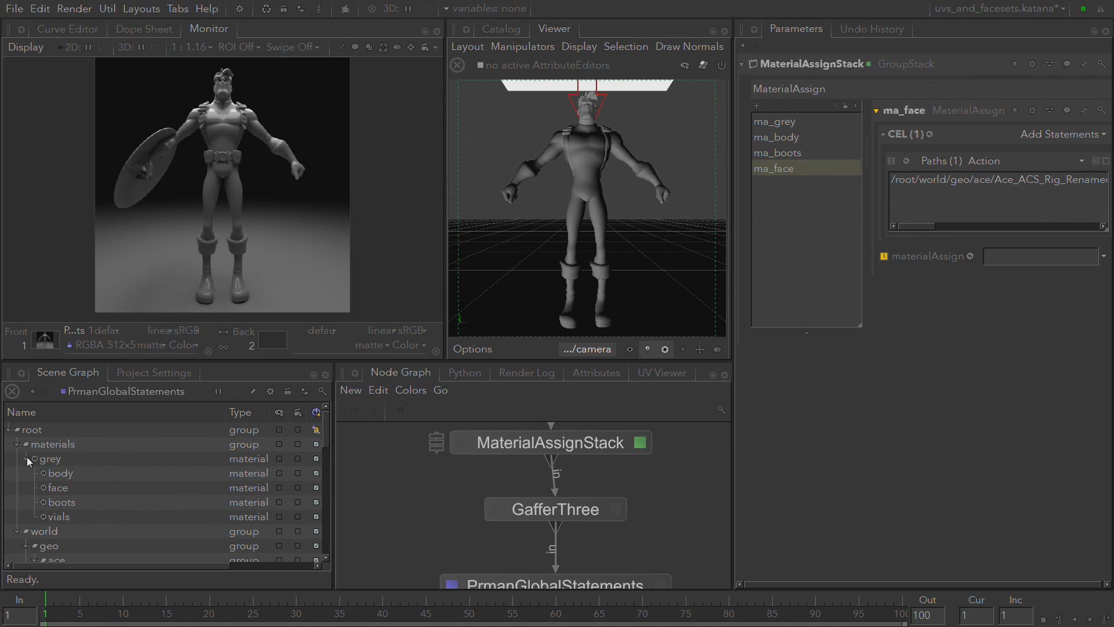
left_click(812, 139)
left_click_drag(68, 475, 1038, 256)
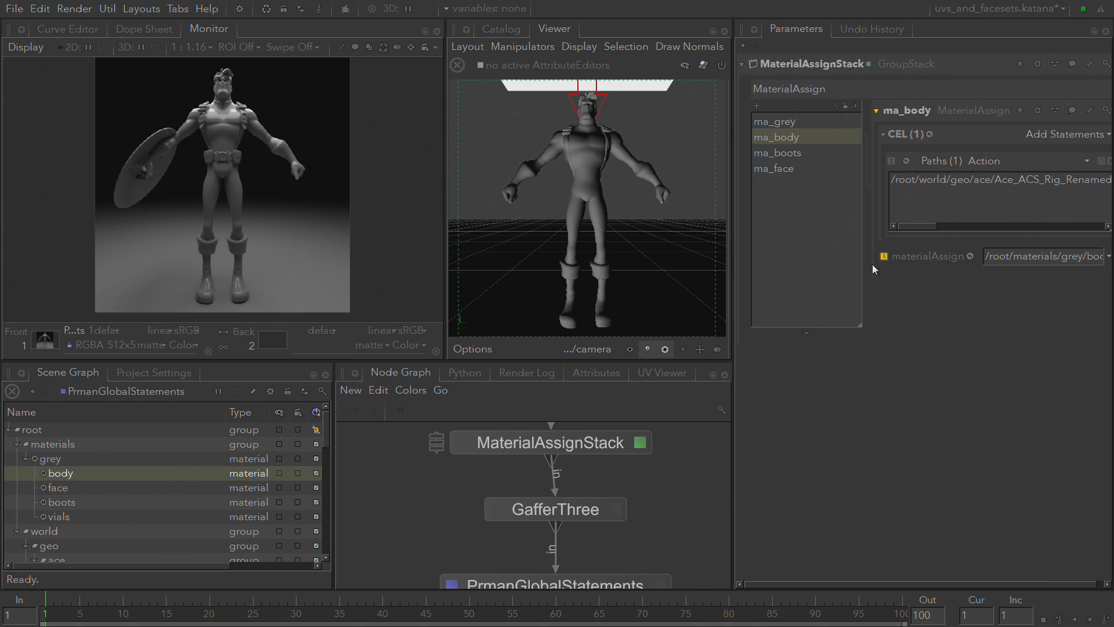
left_click(814, 154)
left_click_drag(91, 500, 1076, 256)
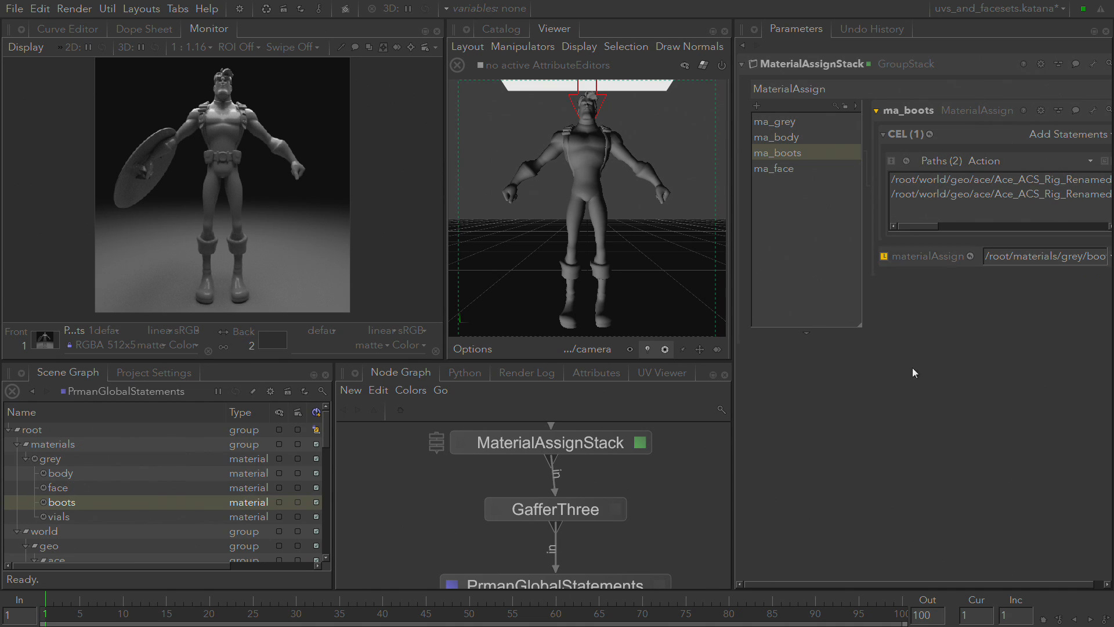
Try to assign the grey child material face to ma_face
left_click(792, 168)
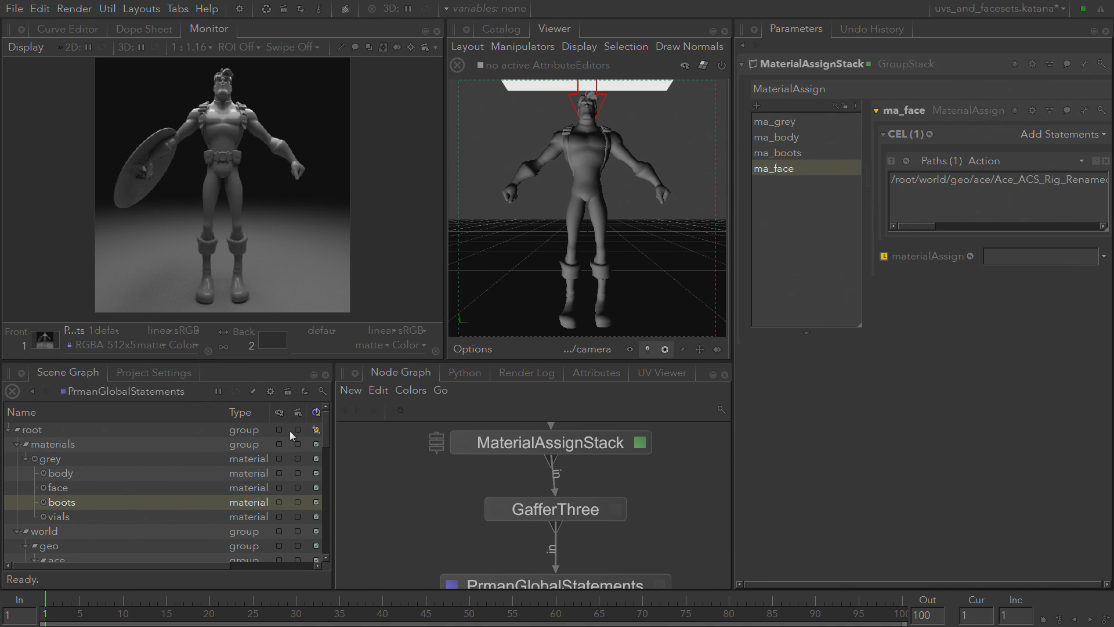
left_click_drag(81, 491, 110, 493)
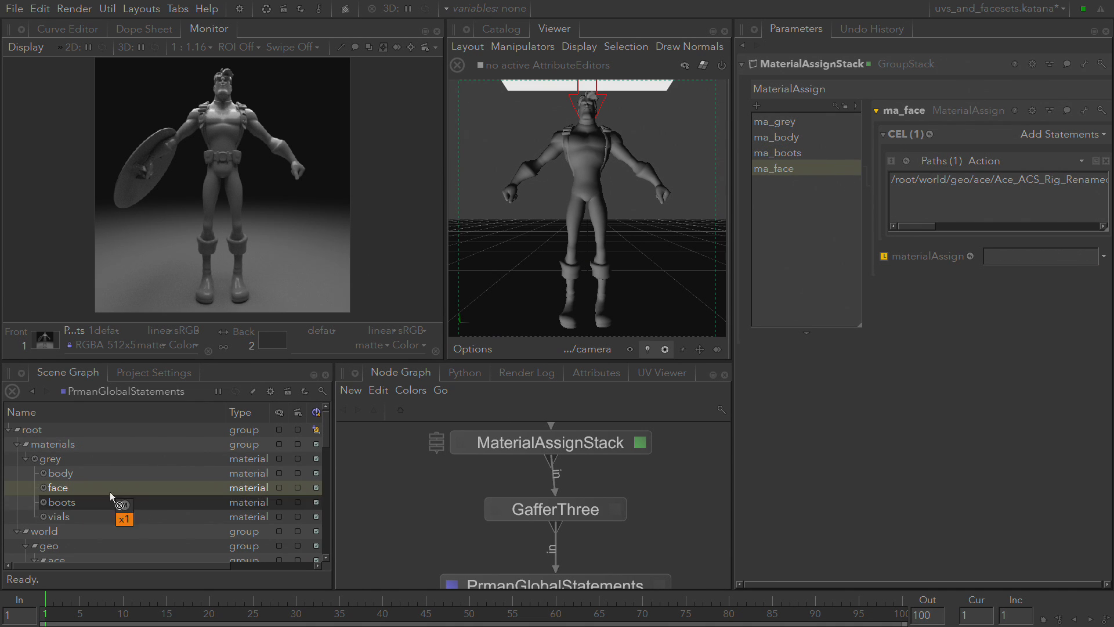
left_click_drag(1074, 249, 1046, 260)
Start a preview render from the PrmanGlobalStatements node
middle_click_drag(658, 550, 670, 460)
right_click(572, 500)
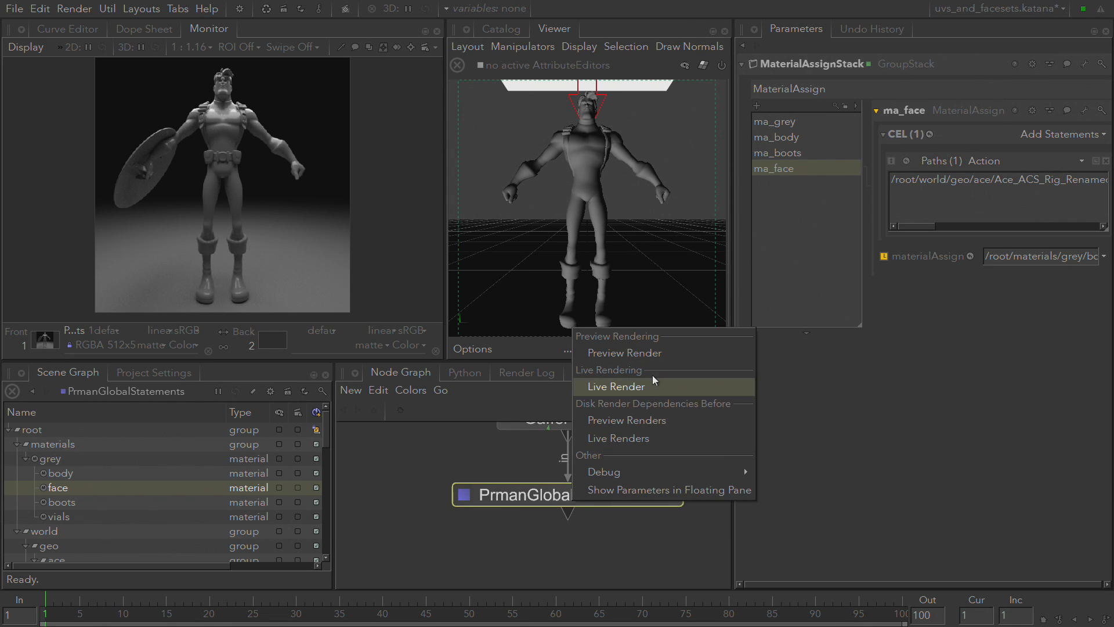
left_click(659, 353)
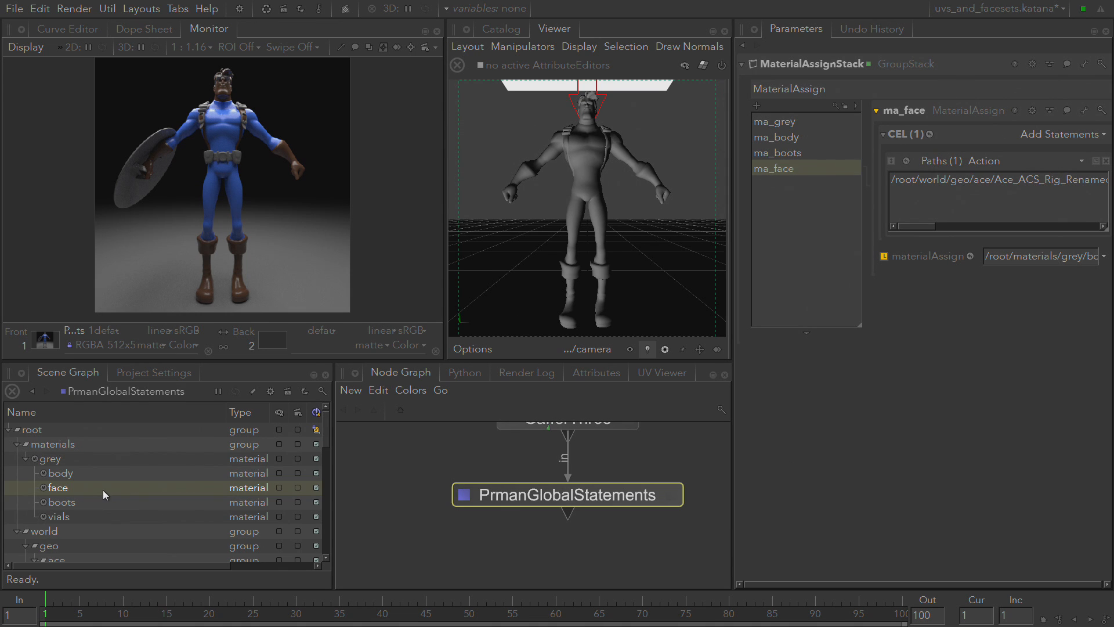
Replace ma_face's assigned material with the grey child material face and preview render PrmanGlobalStatements again
left_click_drag(107, 489, 1049, 254)
left_click(804, 156)
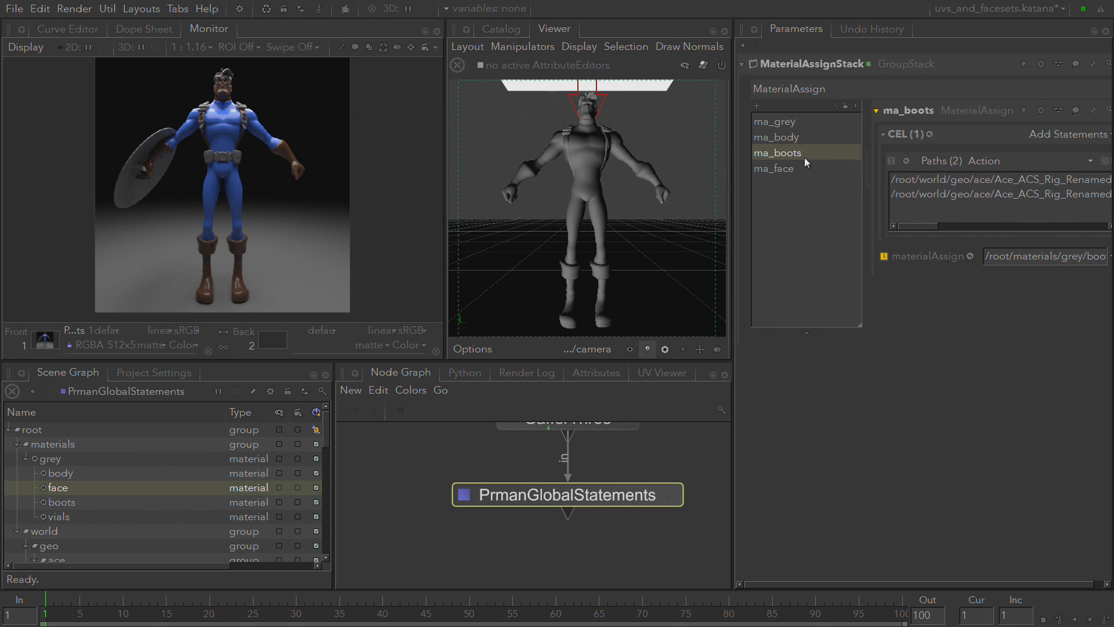
left_click(803, 169)
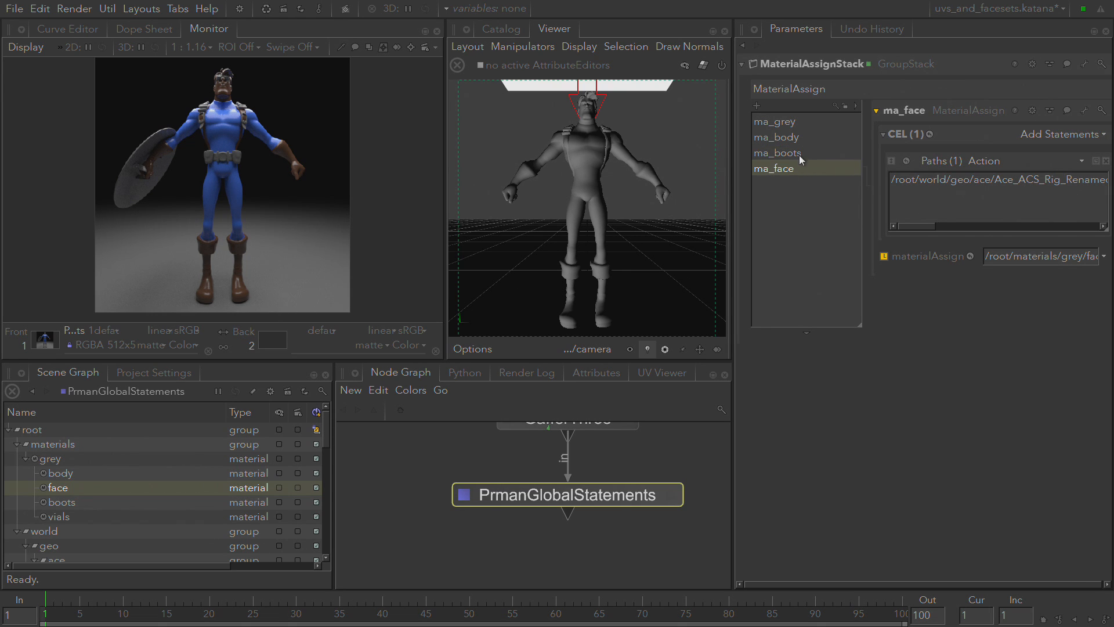
left_click(803, 139)
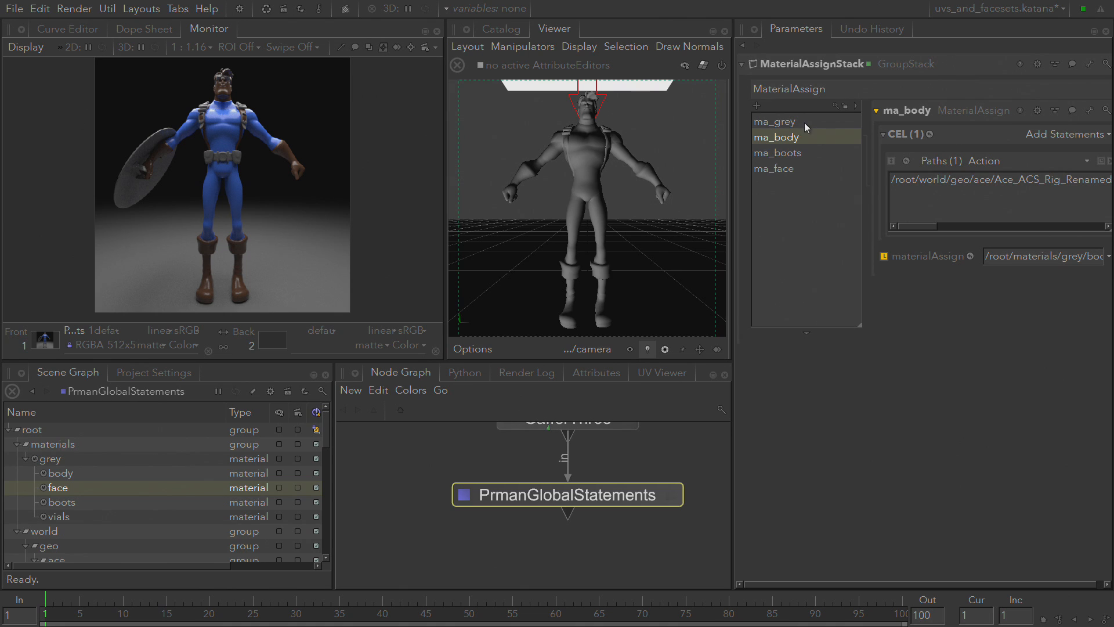
right_click(574, 497)
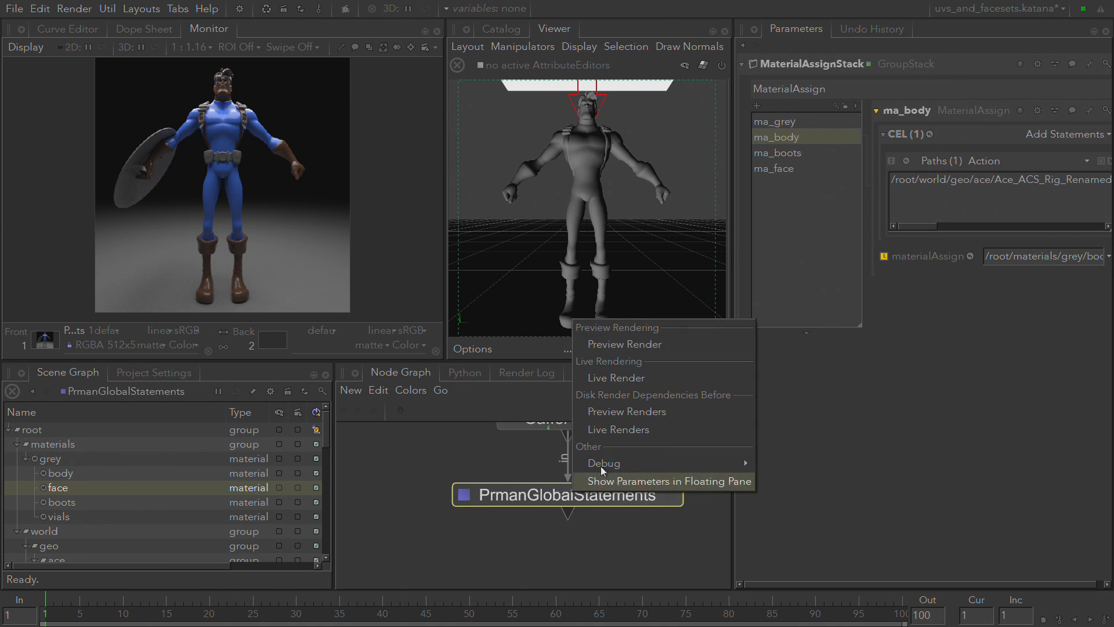
left_click(660, 346)
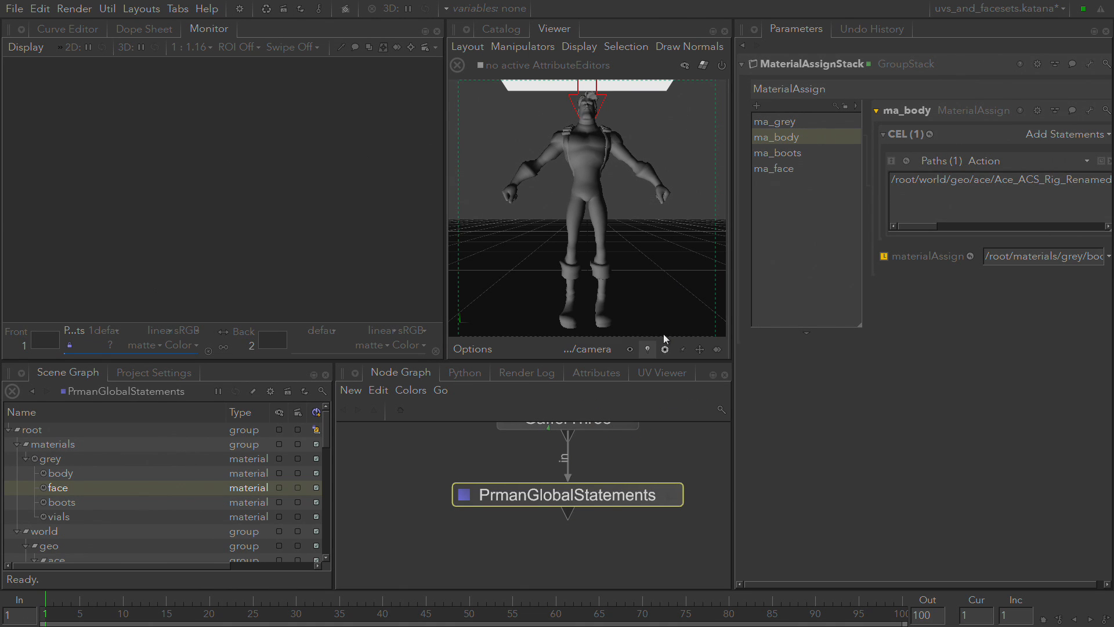
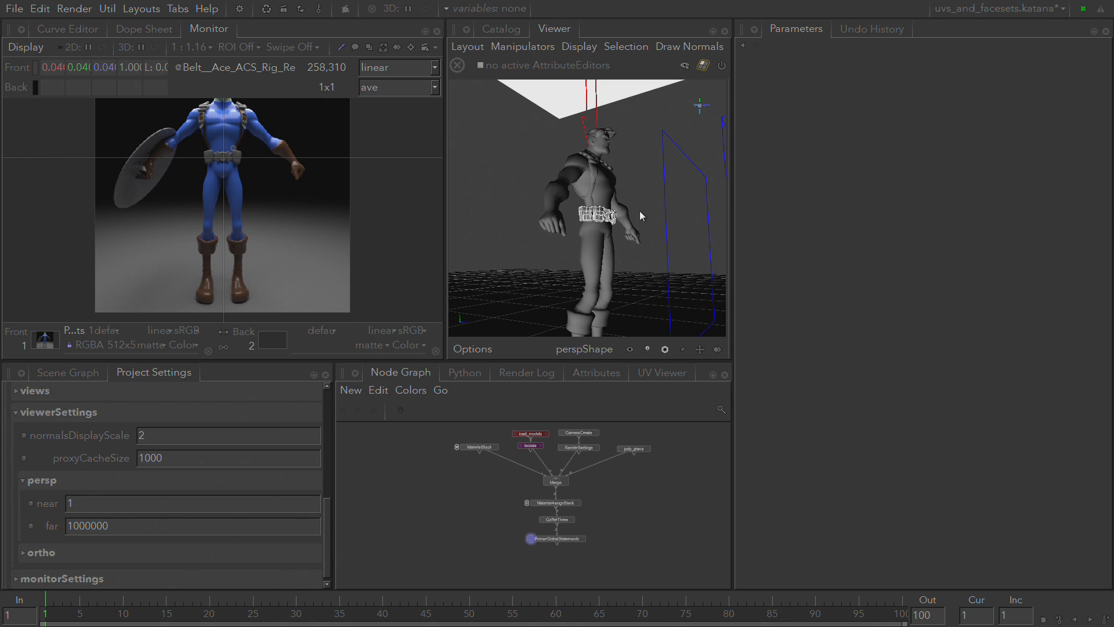
Examine the material facesets under the character's body mesh in the scene graph
left_click_drag(640, 210, 652, 145, "alt")
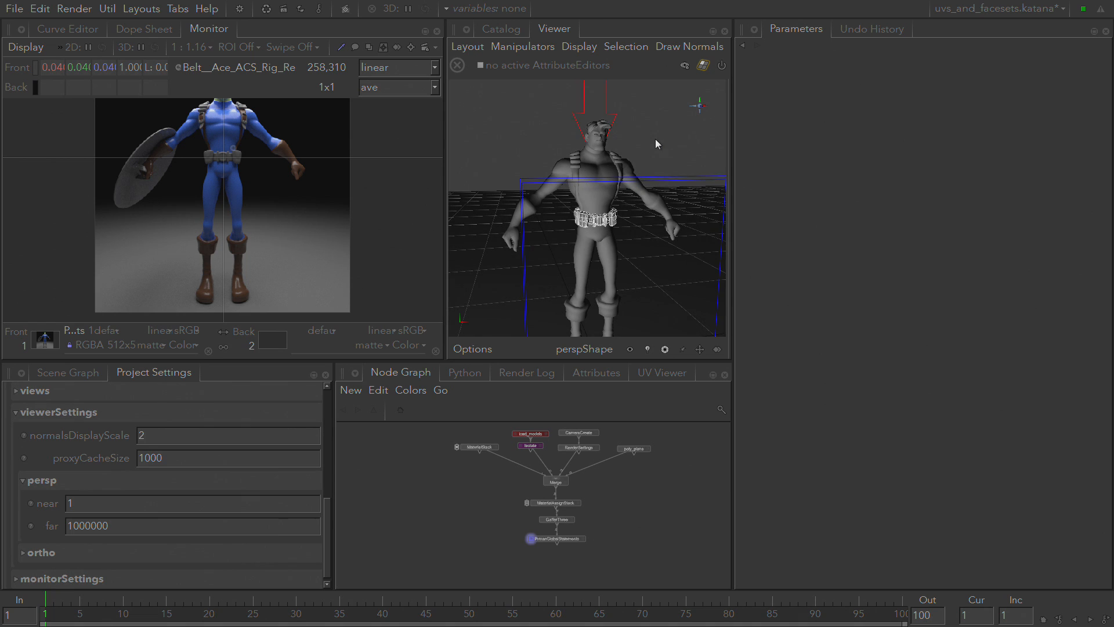
left_click(68, 372)
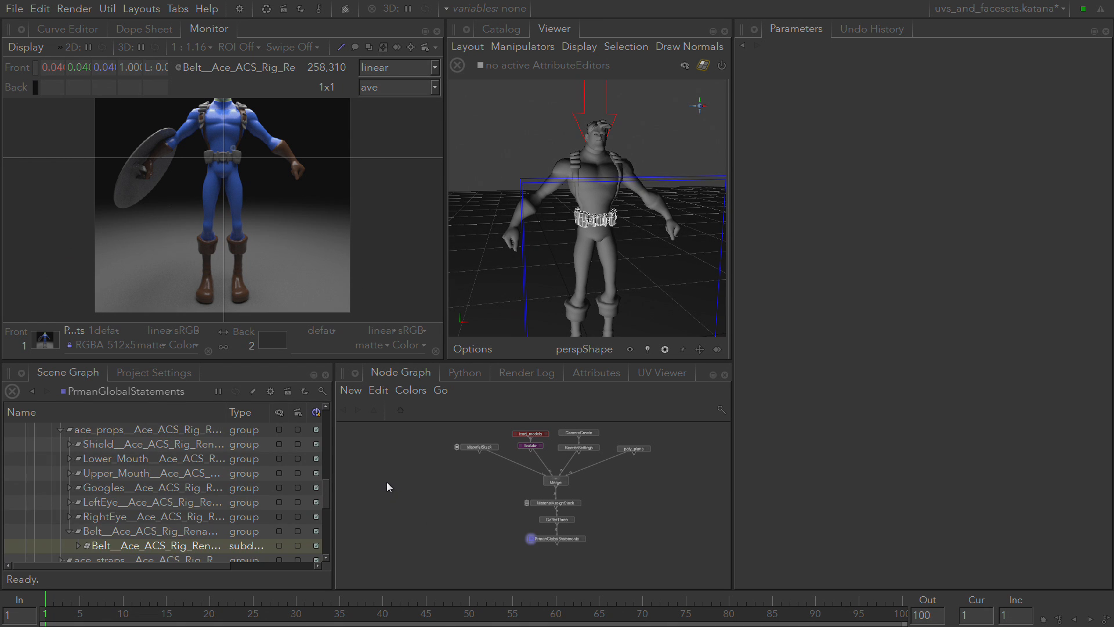
left_click_drag(327, 481, 330, 459)
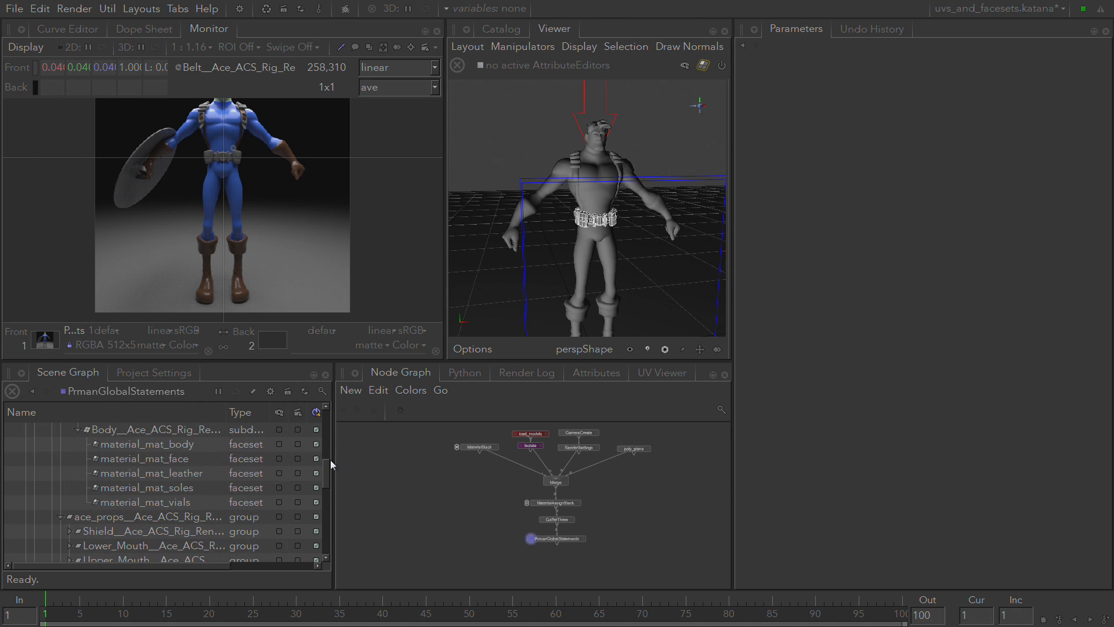
left_click(187, 474)
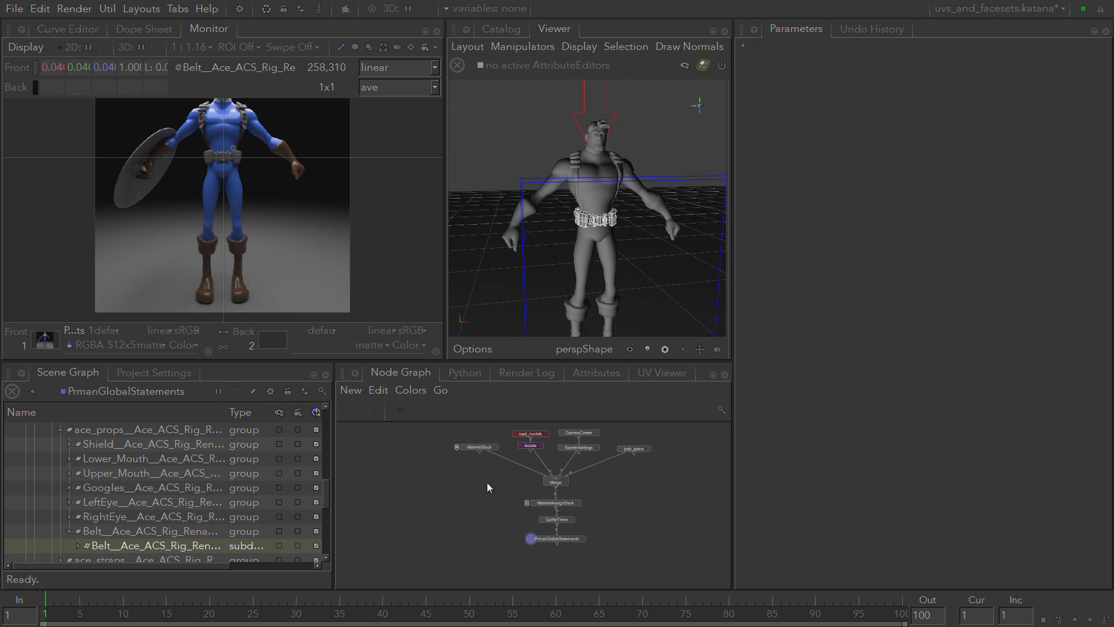
Insert a FaceSetCreate node between Merge and MaterialAssignStack
scroll(498, 480, "up", 1)
scroll(498, 480, "down", 1)
scroll(503, 492, "up", 2)
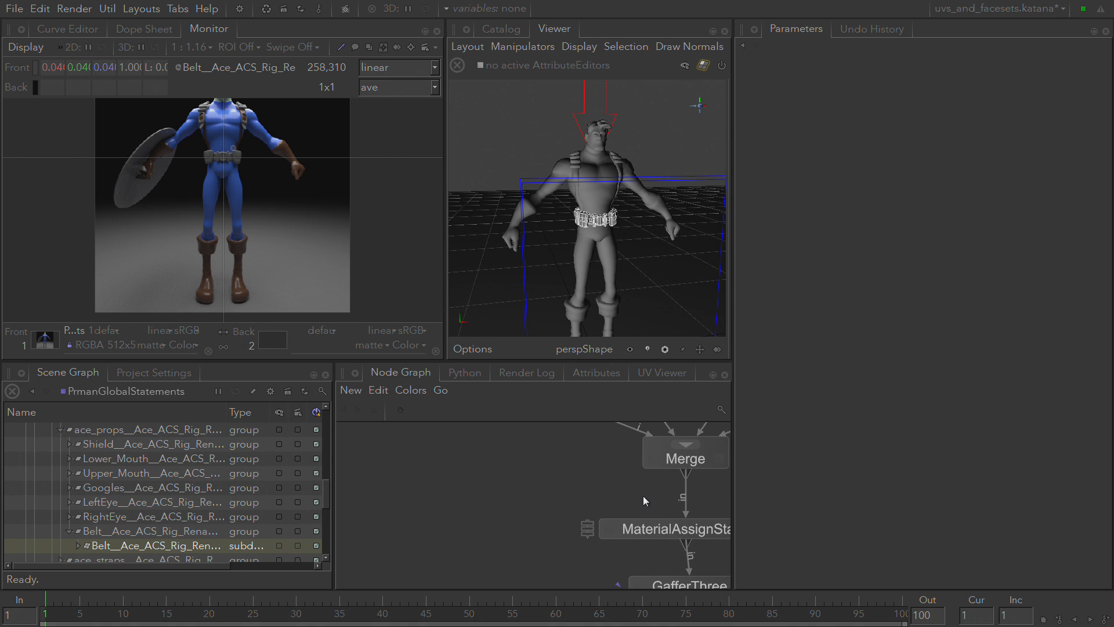
middle_click_drag(643, 496, 510, 513)
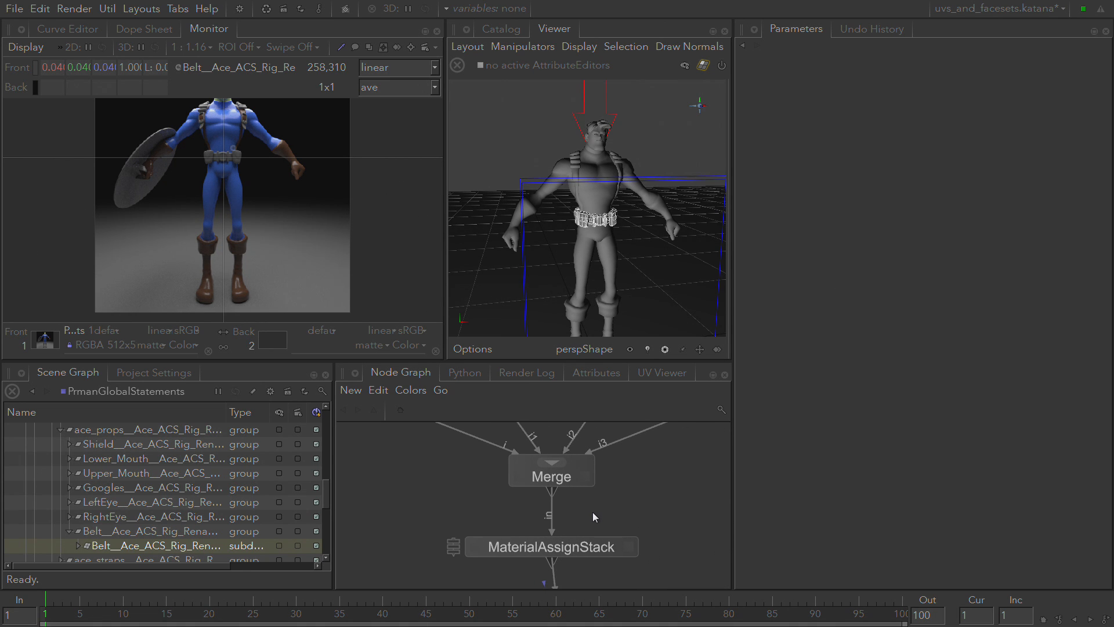
key("Tab")
type("face")
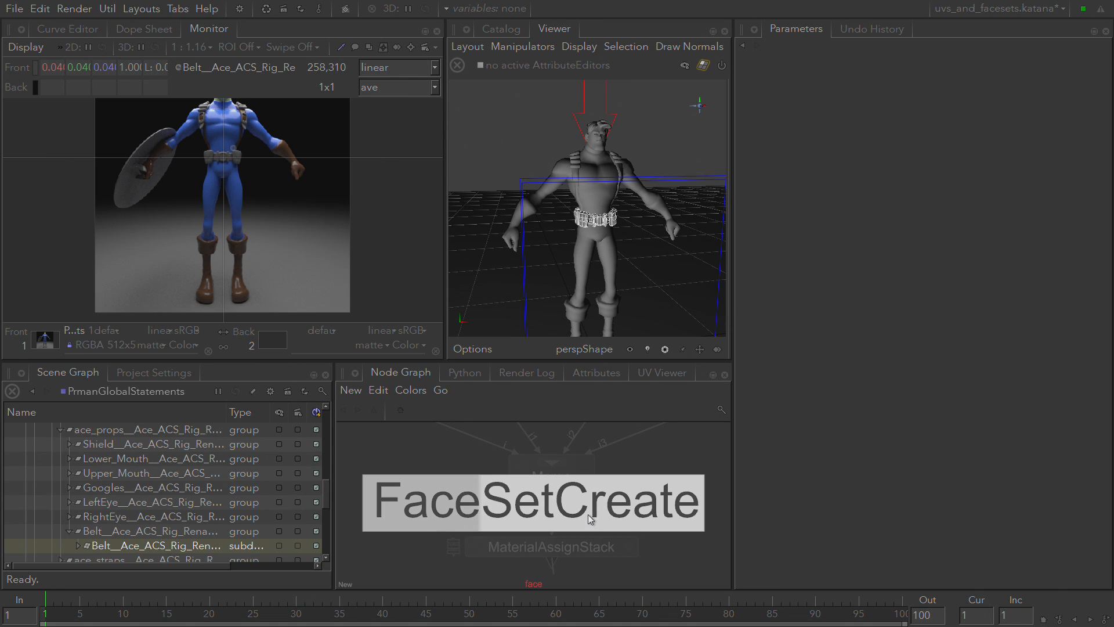
key("Return")
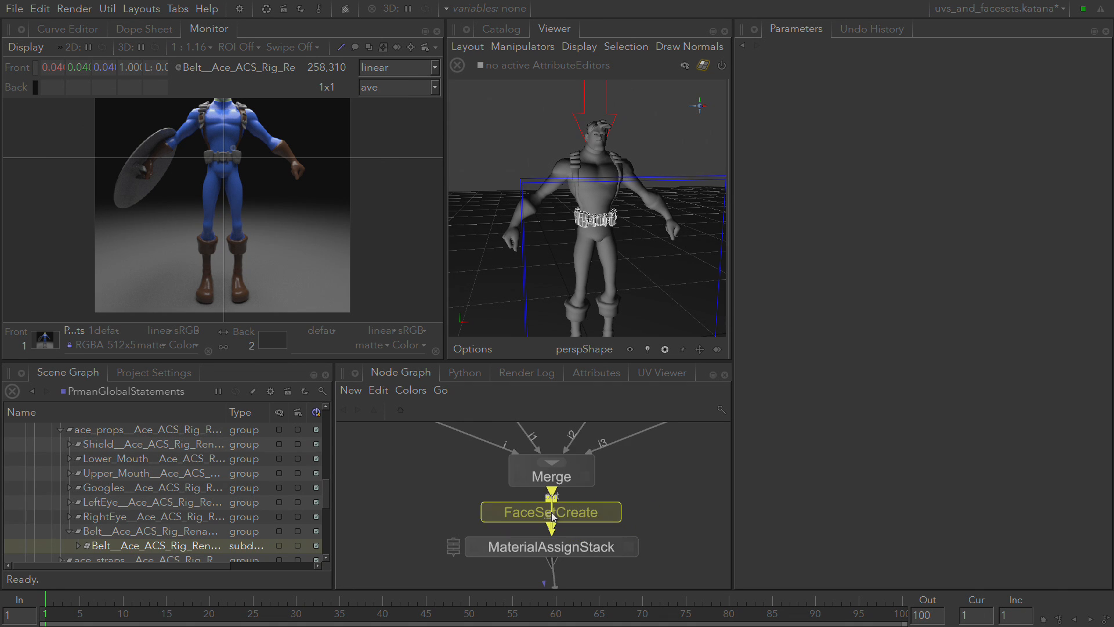
left_click(554, 519)
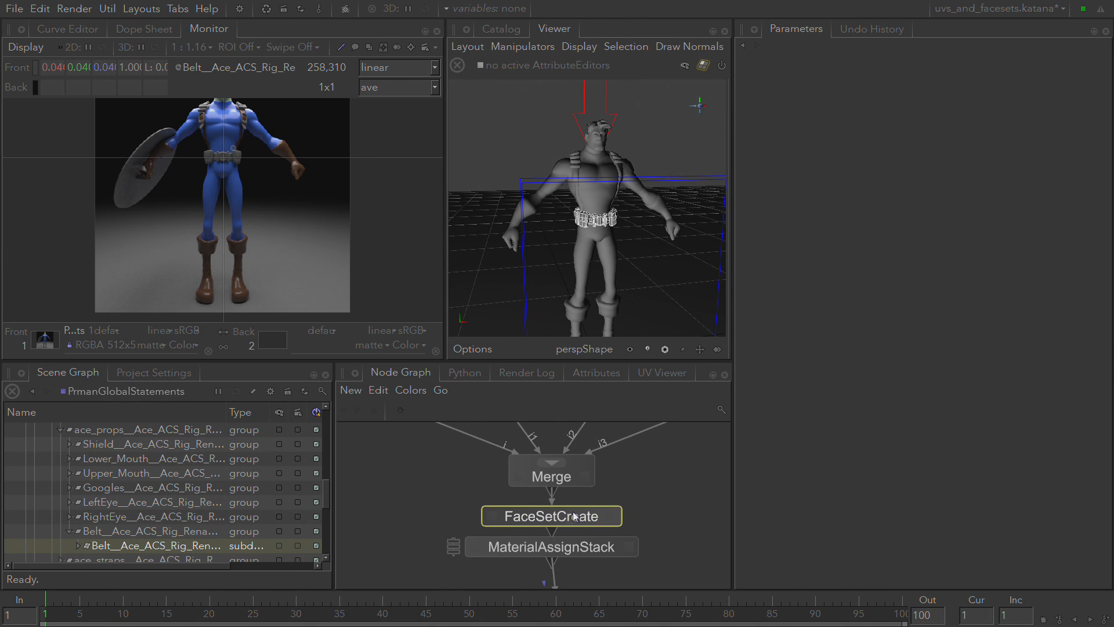
mouse_move(573, 514)
left_mouse_down()
mouse_move(693, 513)
mouse_move(594, 528)
mouse_move(591, 514)
left_mouse_up()
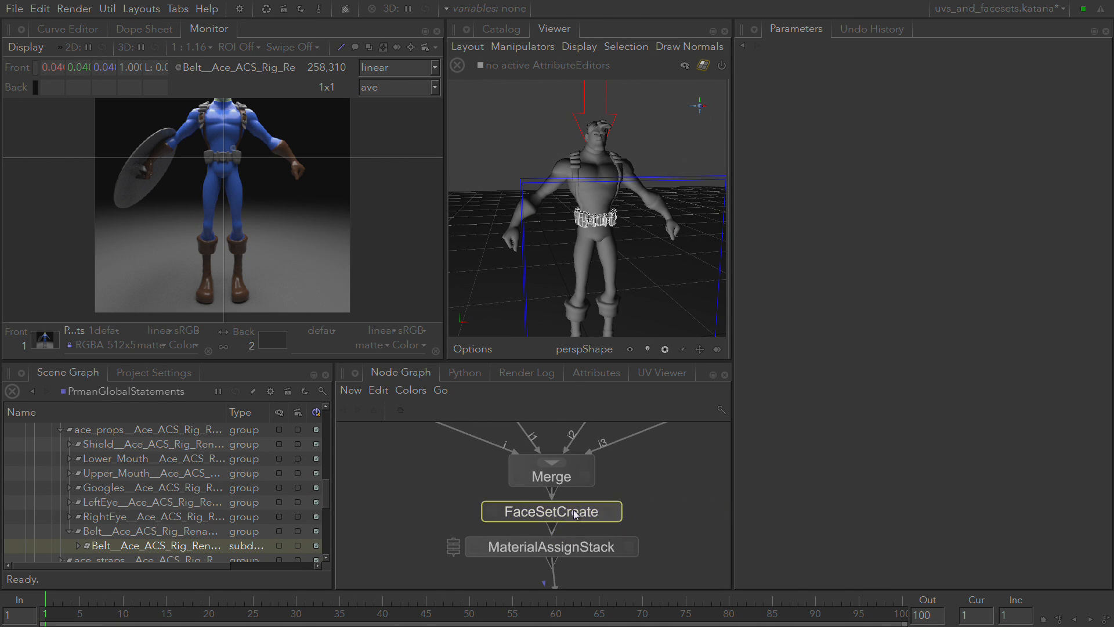
Name the FaceSetCreate node's faceset material_something and use the Belt subdivision mesh as its mesh location
left_click(614, 512)
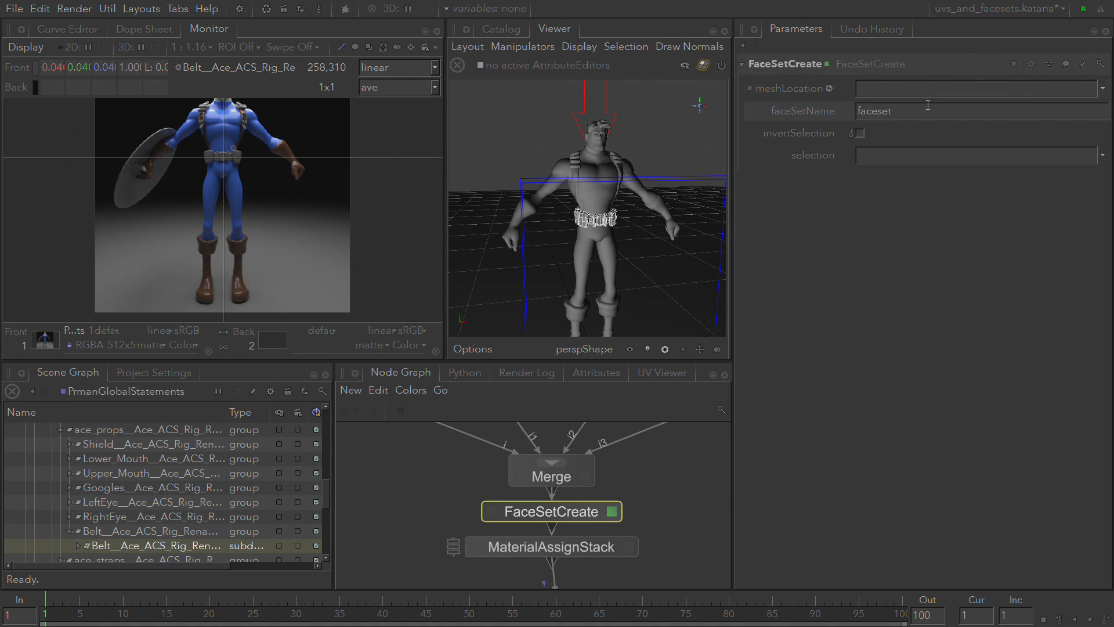
double_click(926, 110)
type("material_something")
left_click_drag(218, 550, 890, 89)
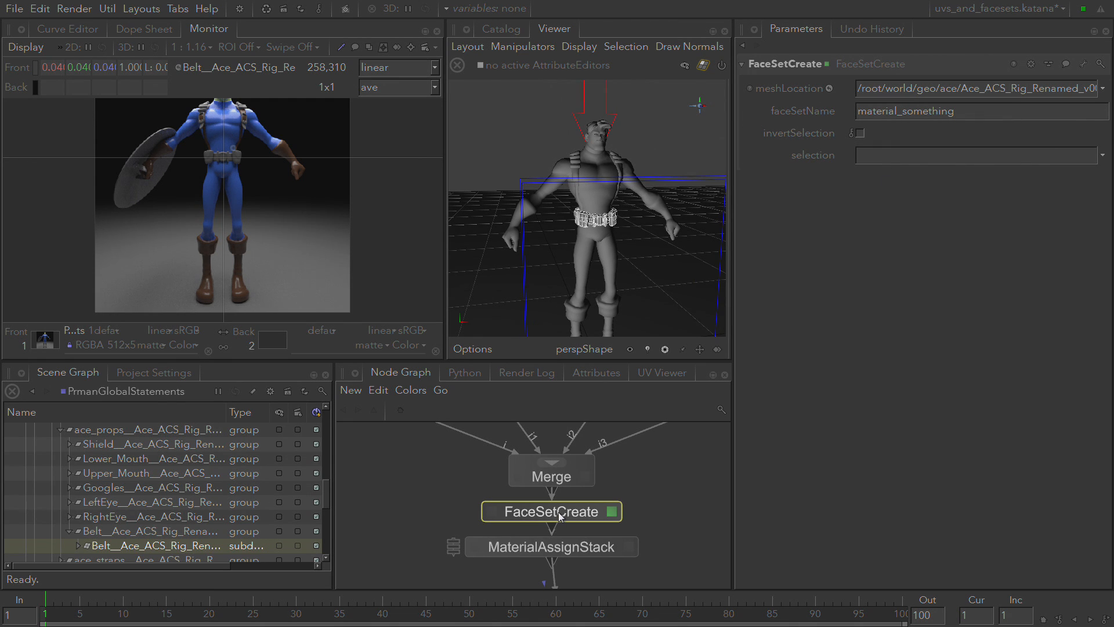
Activate the FaceSetCreate node for face selection in the Viewer and frame the belt mesh
left_click_drag(560, 515, 653, 375)
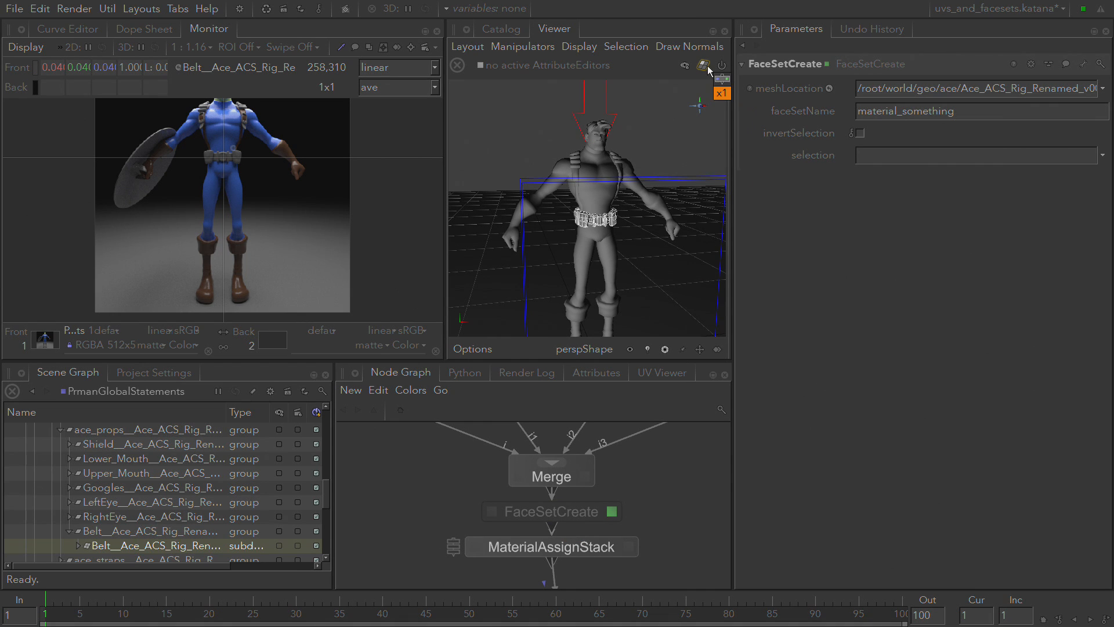
left_click_drag(709, 71, 703, 68)
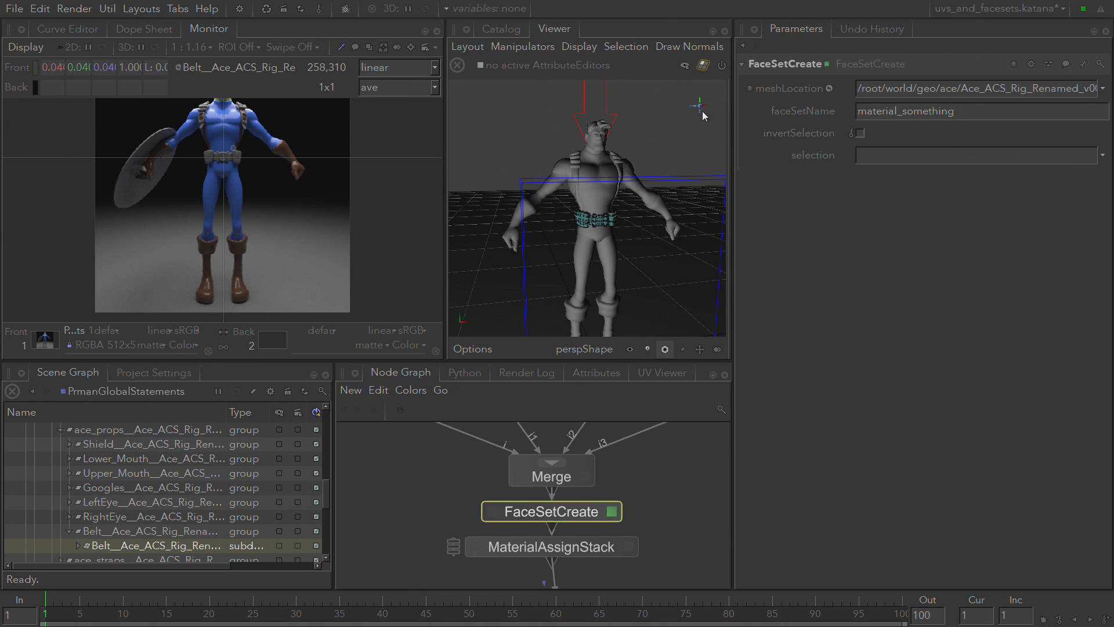
key("space")
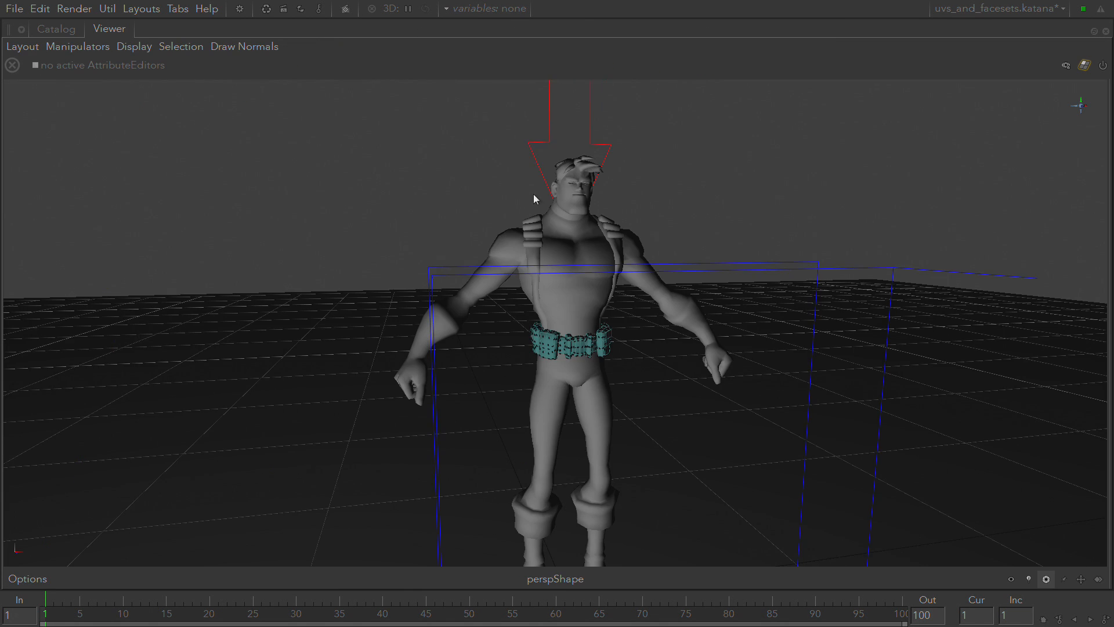
key("f")
left_click_drag(558, 359, 591, 357, "alt")
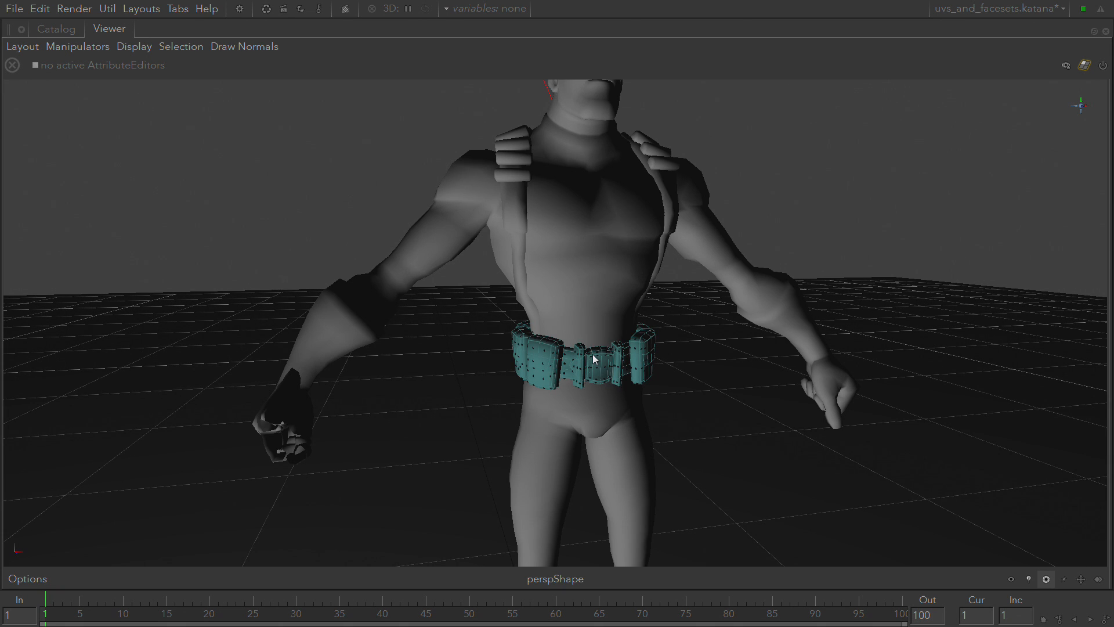
Set the viewer's perspective near clipping value to 0.001 in the project settings
key("space")
left_click(171, 373)
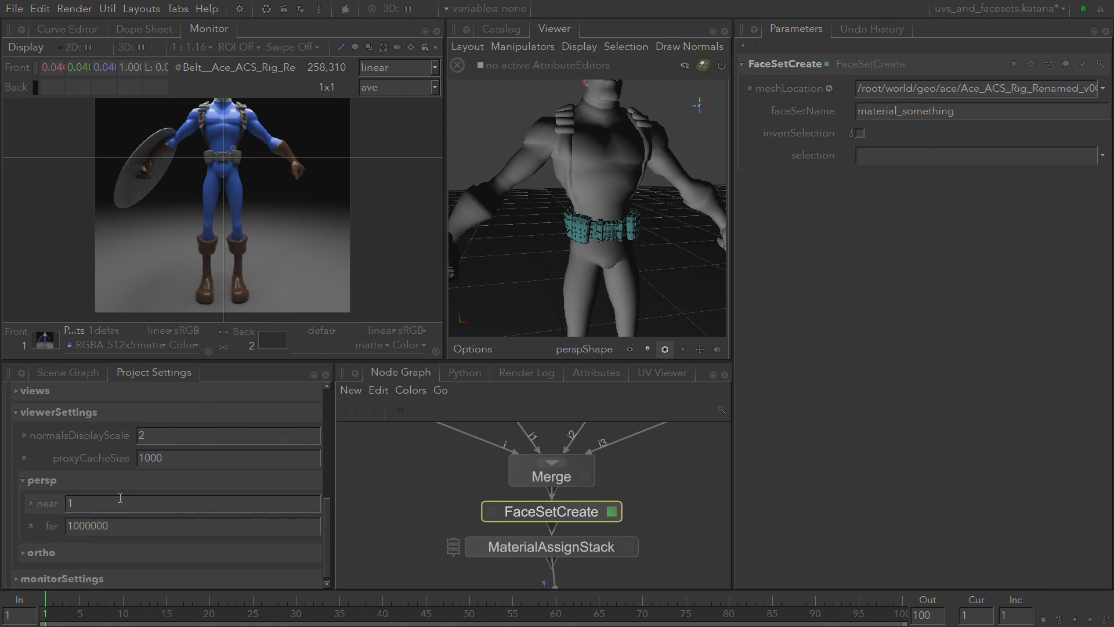
key("BackSpace")
type("0.001")
key("Return")
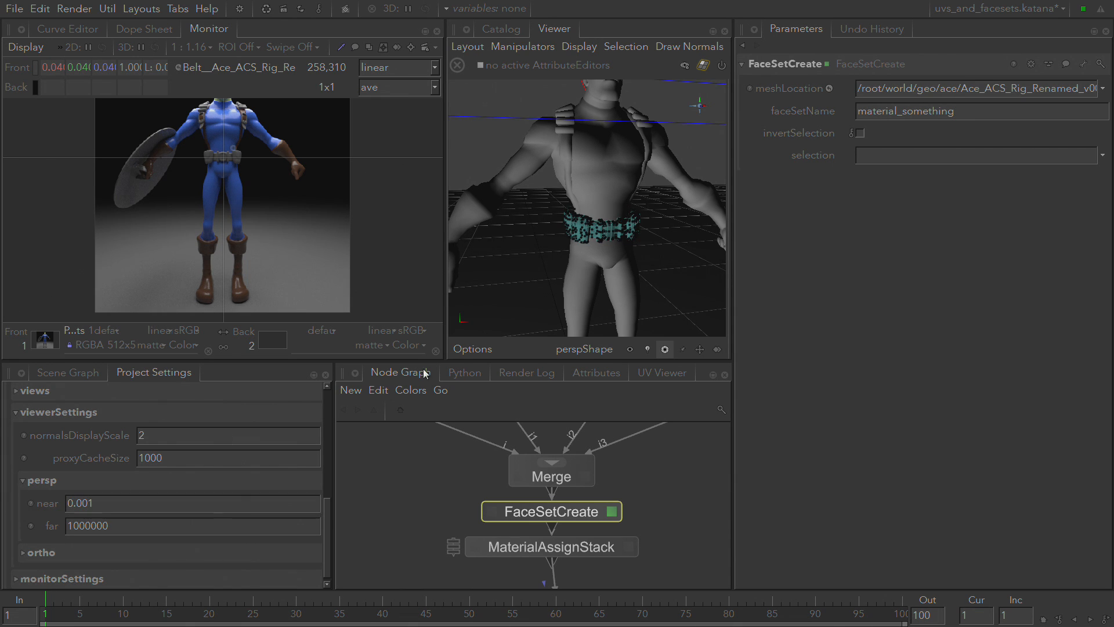
scroll(594, 242, "up", 5)
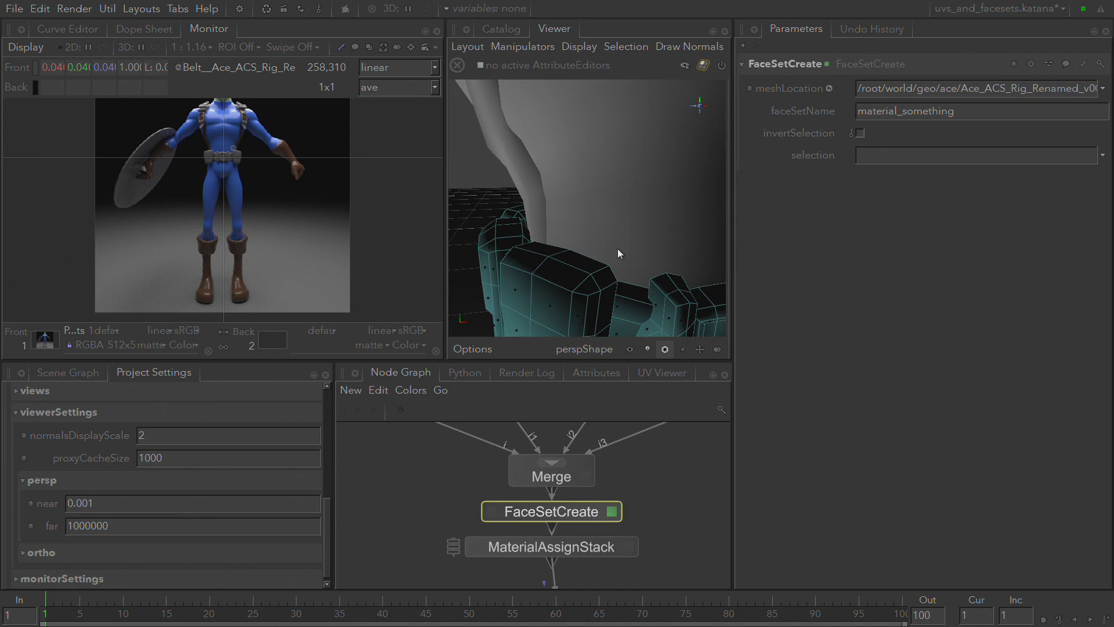
left_click_drag(624, 249, 566, 218, "alt")
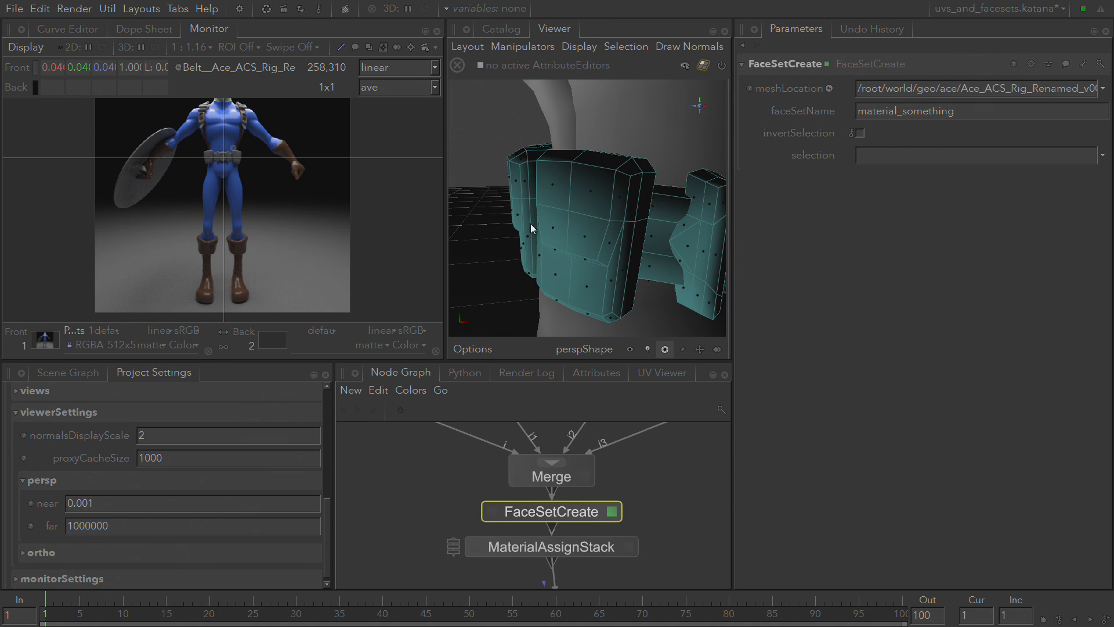
Select the front faces of the belt pouch and adopt them from the Viewer as the FaceSetCreate node's selection
left_click(563, 189)
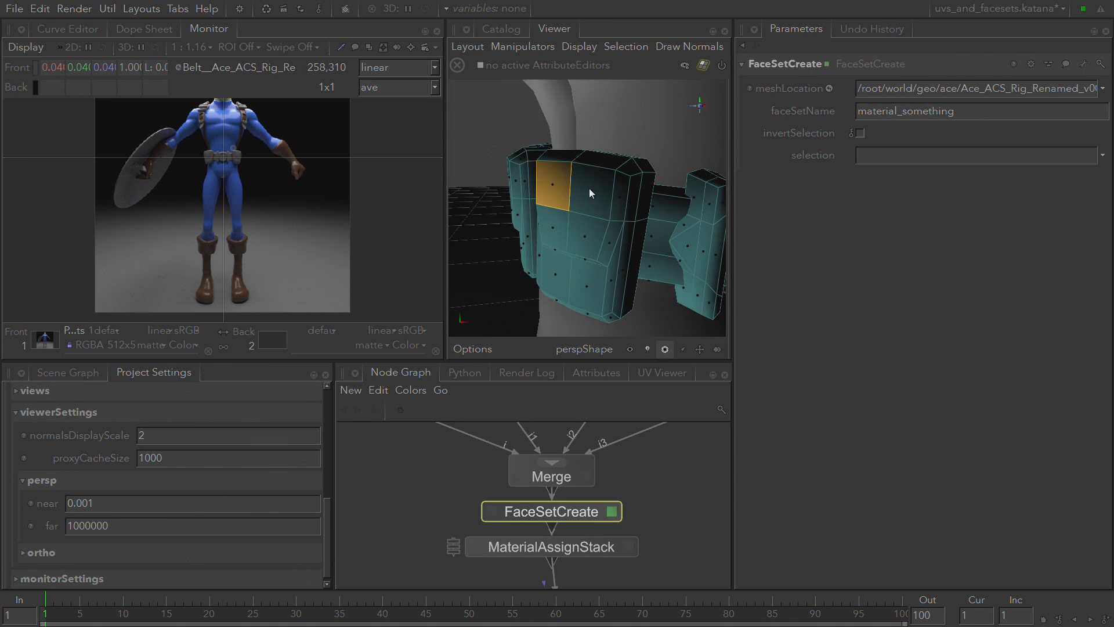
left_click(597, 194, "shift")
mouse_move(593, 232)
left_mouse_down("shift")
mouse_move(575, 244)
mouse_move(545, 236)
mouse_move(564, 288)
mouse_move(596, 289)
mouse_move(573, 271)
mouse_move(604, 256)
mouse_move(561, 243)
mouse_move(589, 252)
left_mouse_up("shift")
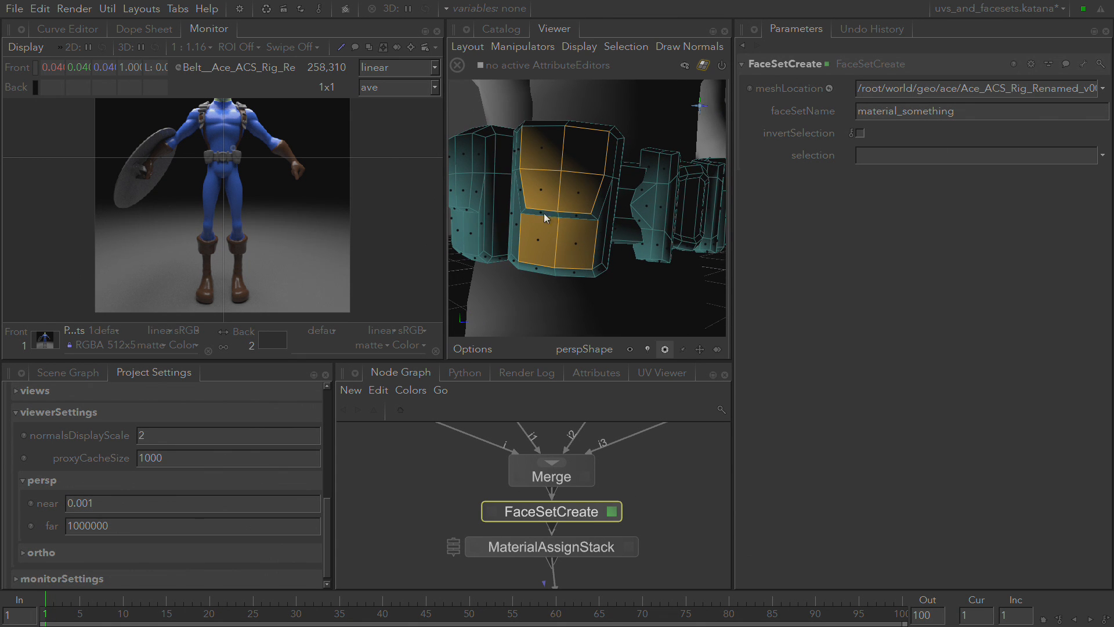
left_click_drag(534, 208, 592, 228)
left_click_drag(559, 194, 629, 207, "alt")
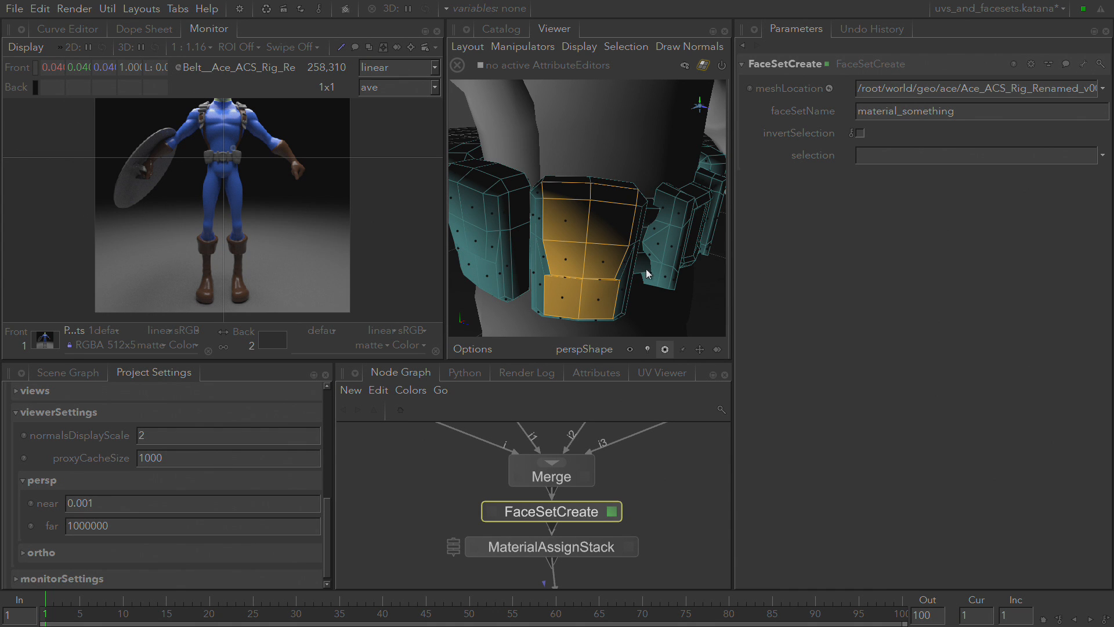
left_click_drag(618, 274, 562, 264, "alt")
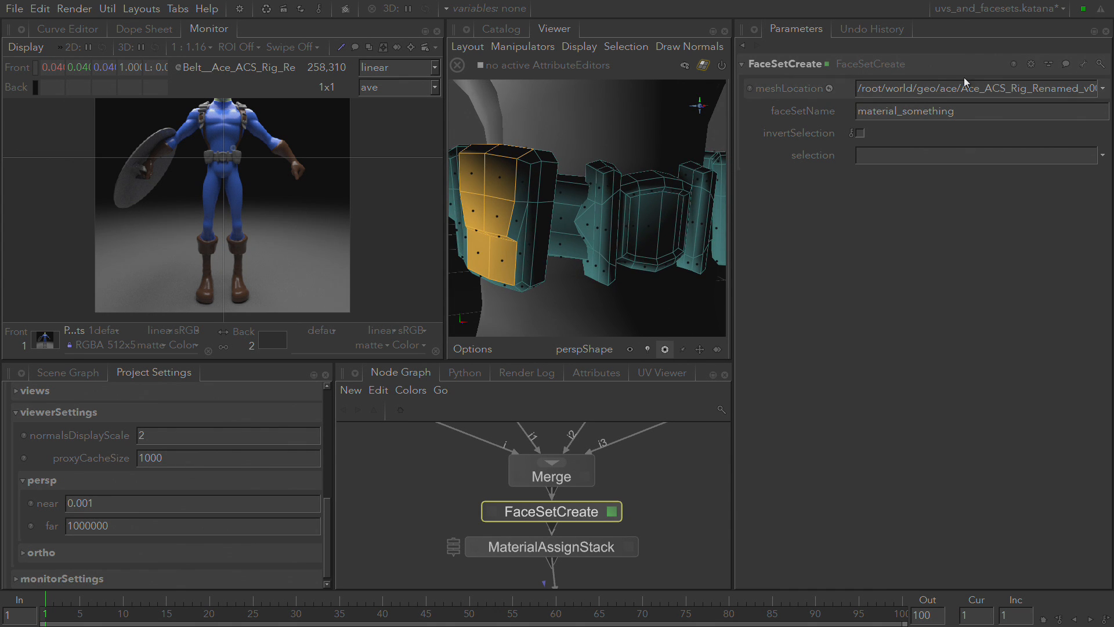
left_click(1103, 155)
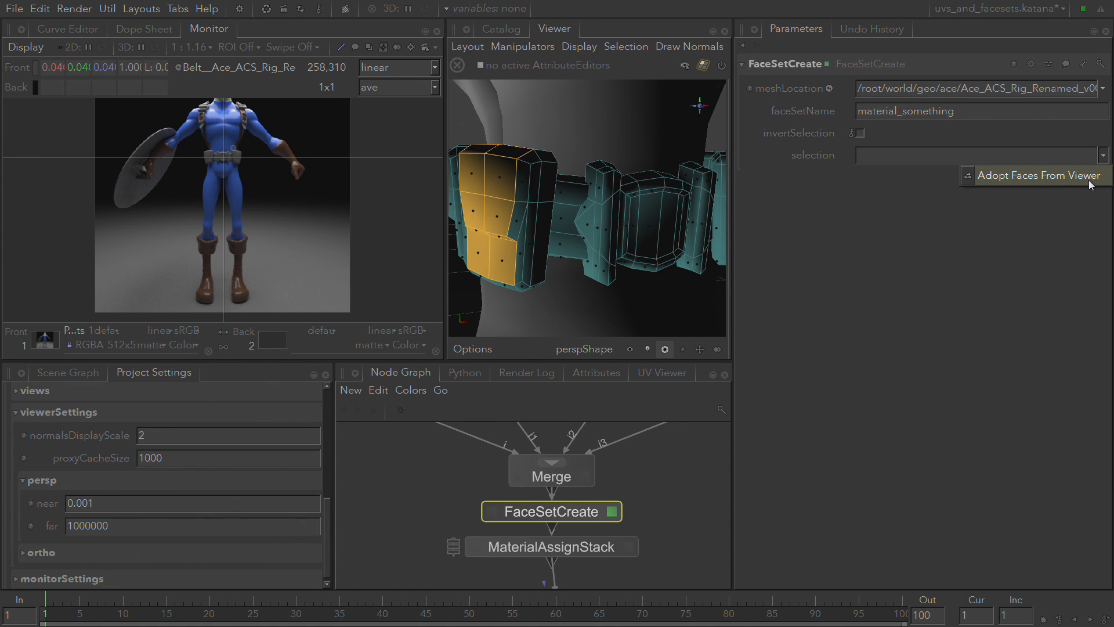
left_click(1038, 175)
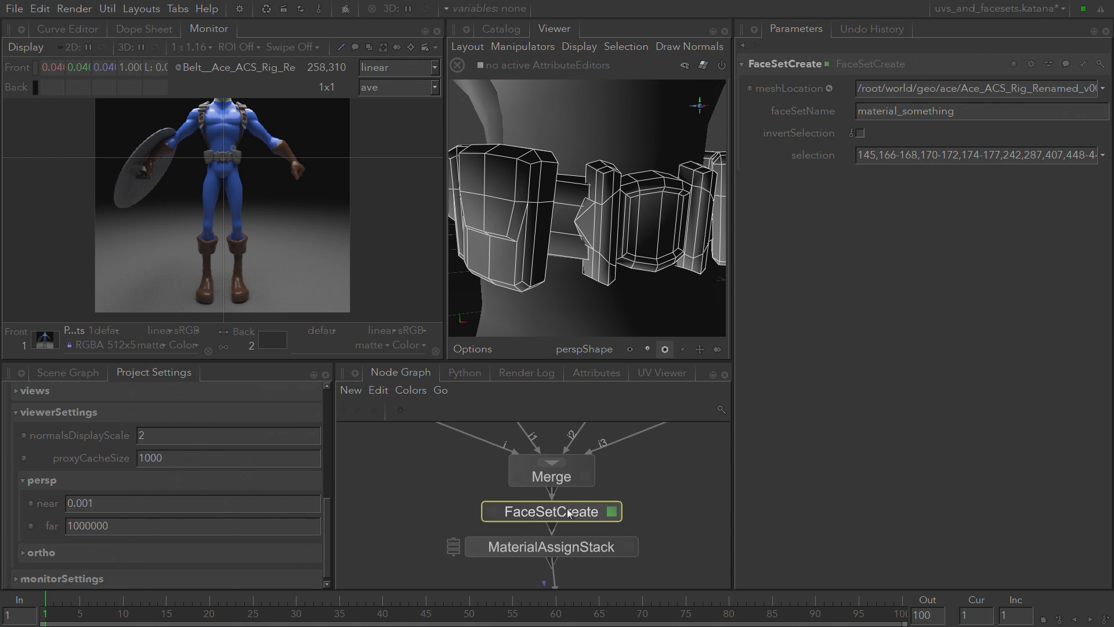
View the scene at FaceSetCreate and select the material_something faceset beneath the expanded Belt mesh in the scene graph
key("e")
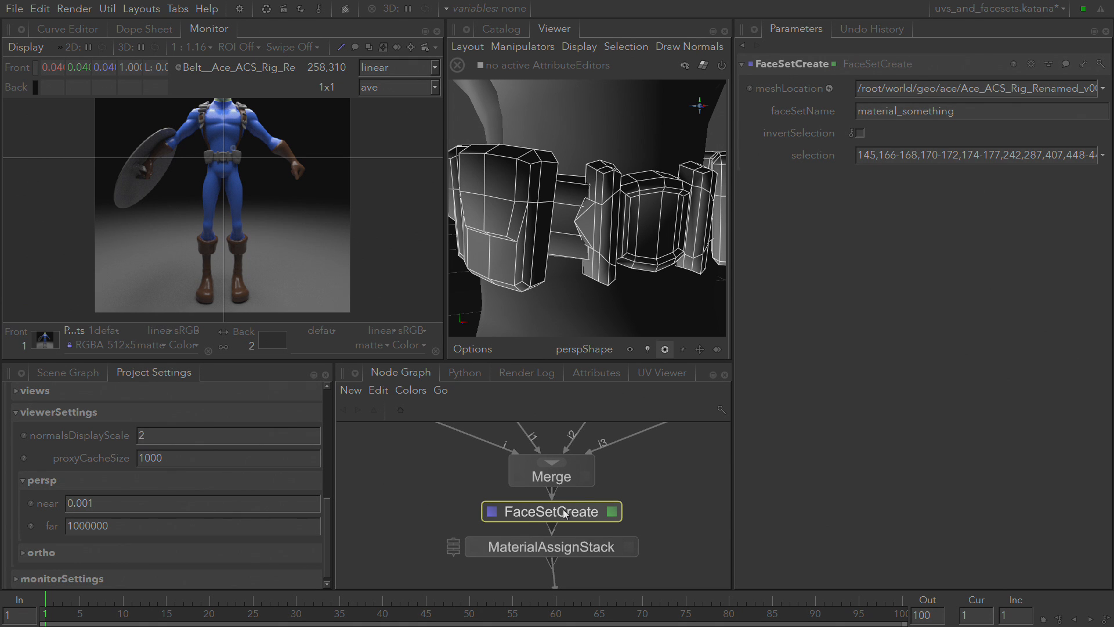
left_click(64, 377)
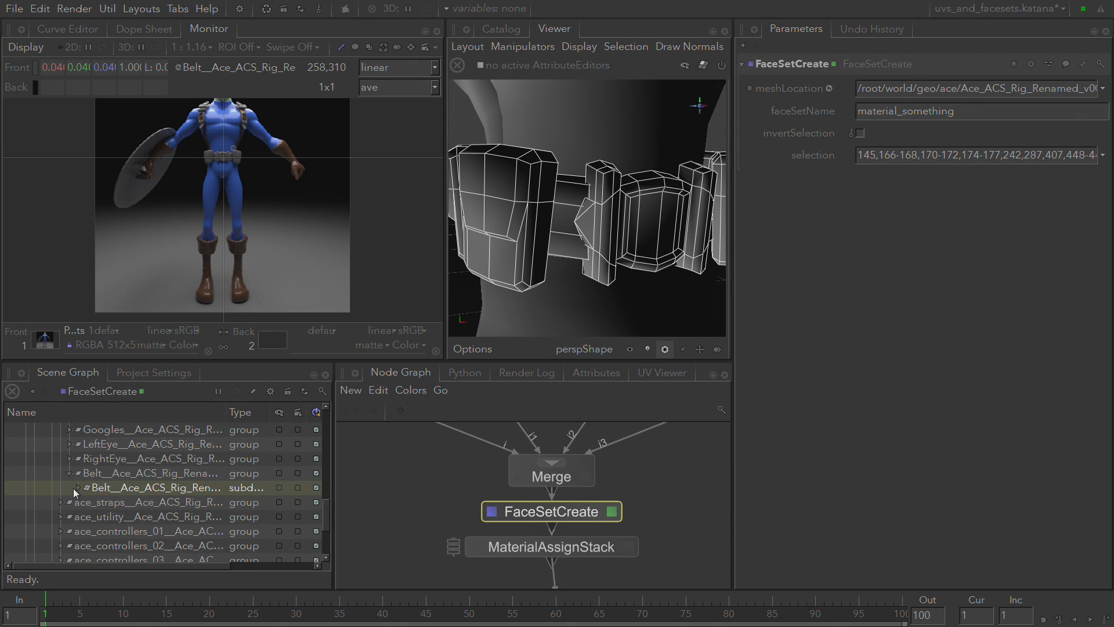
left_click(77, 488)
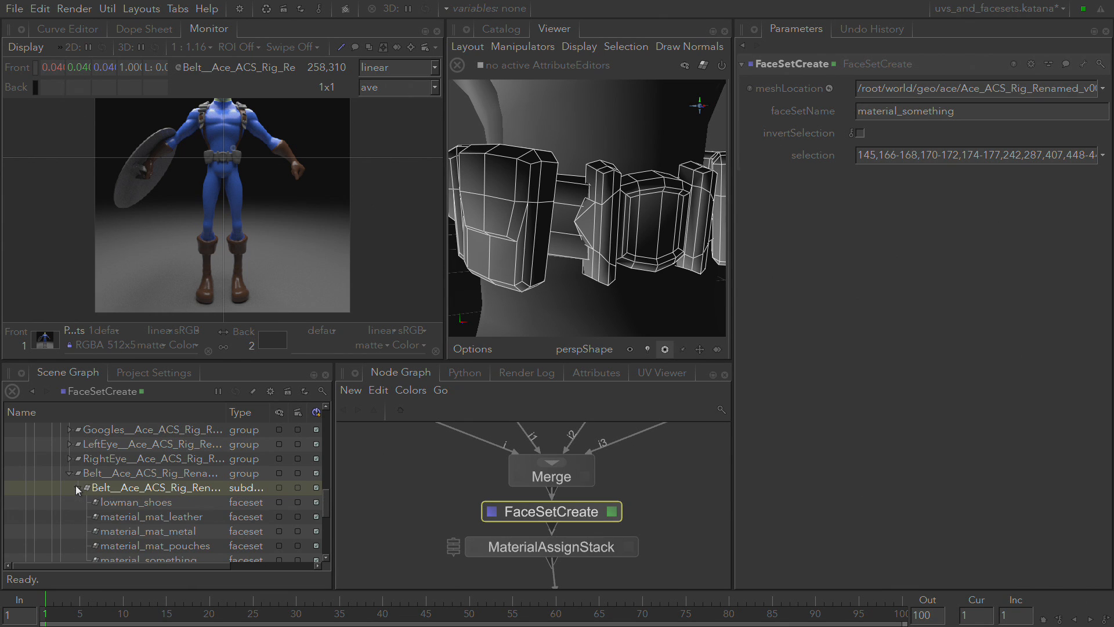
scroll(187, 506, "down", 2)
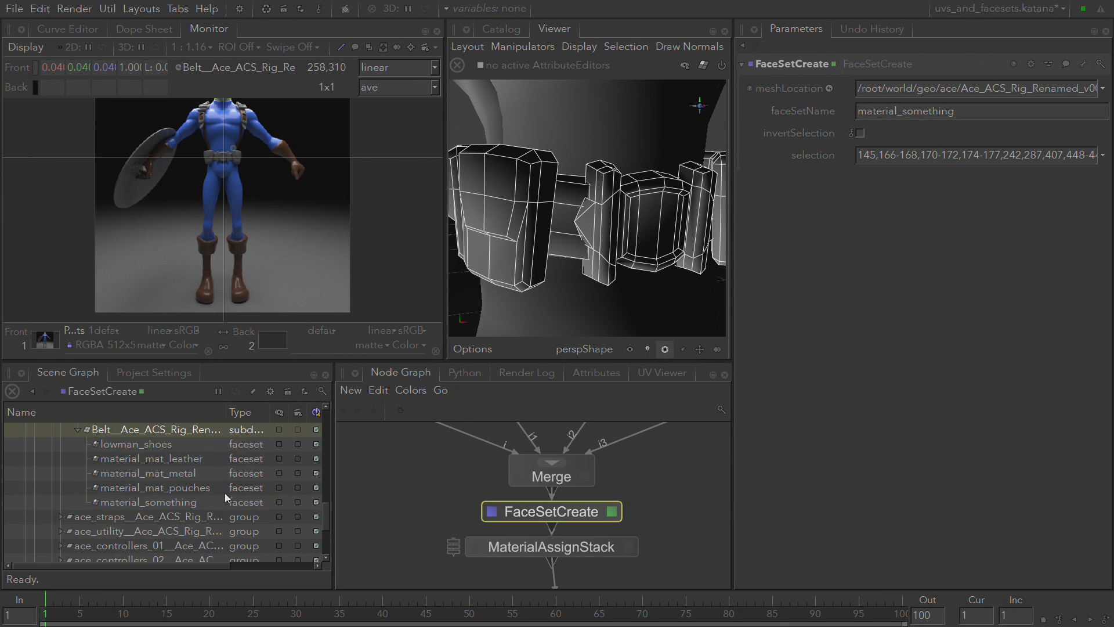
left_click(192, 503)
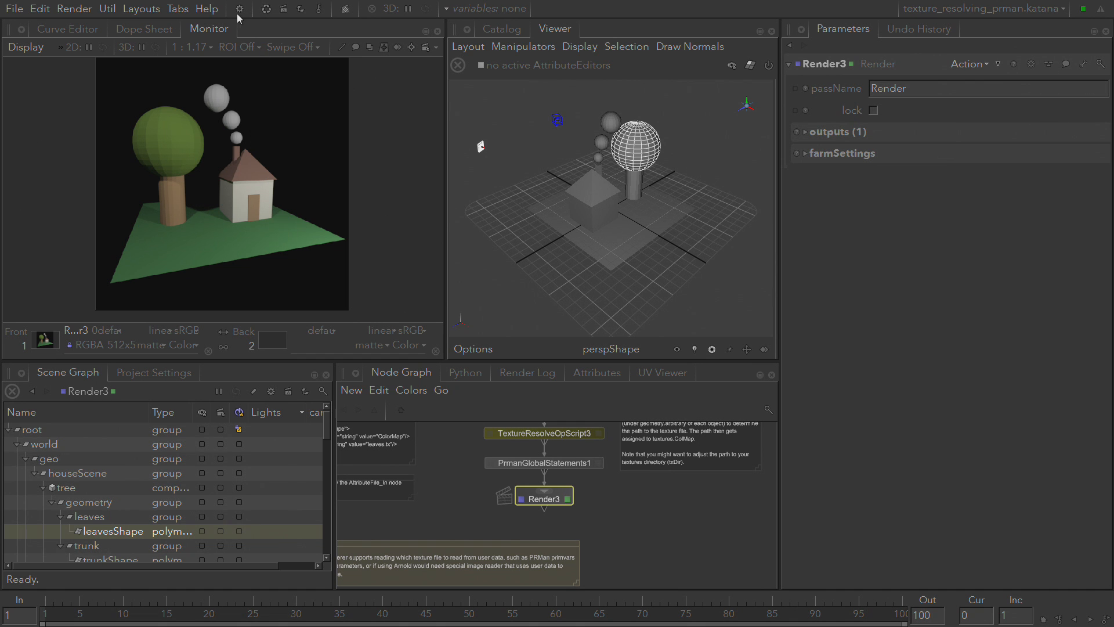
Look up the Texture Resolving - Overview example project and its renderer-specific open options, then close the examples
left_click(207, 8)
left_click(259, 58)
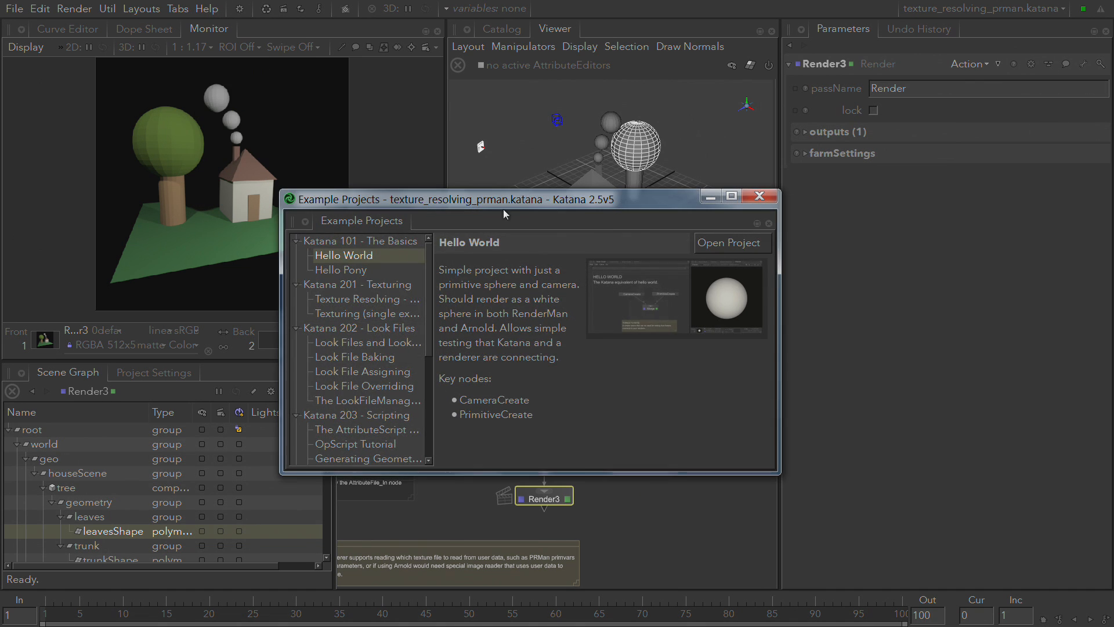
left_click(374, 298)
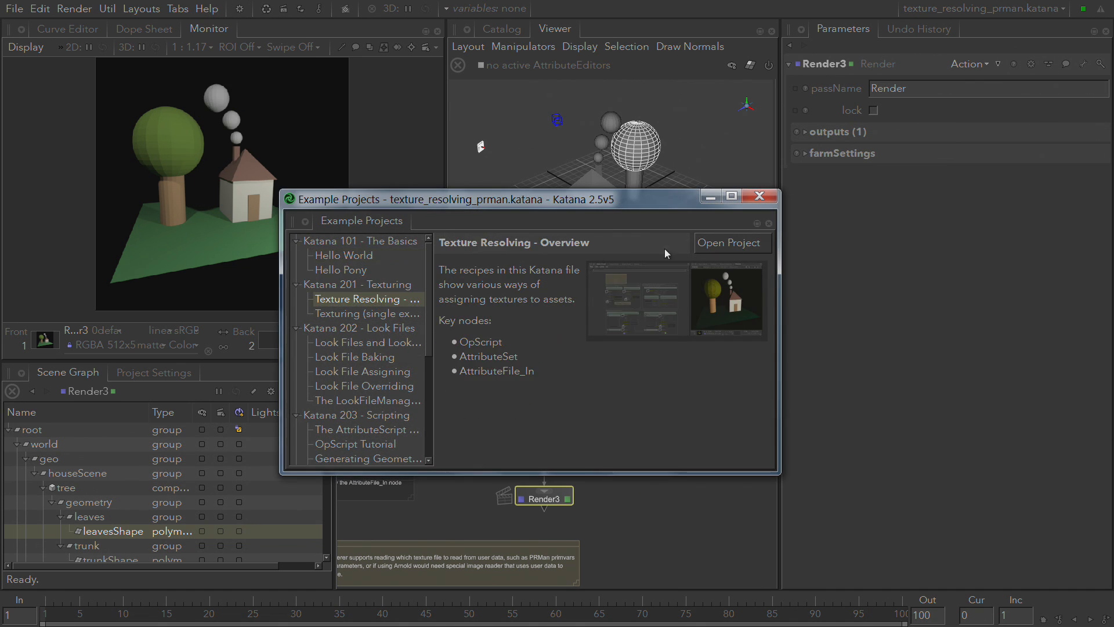
left_click(721, 248)
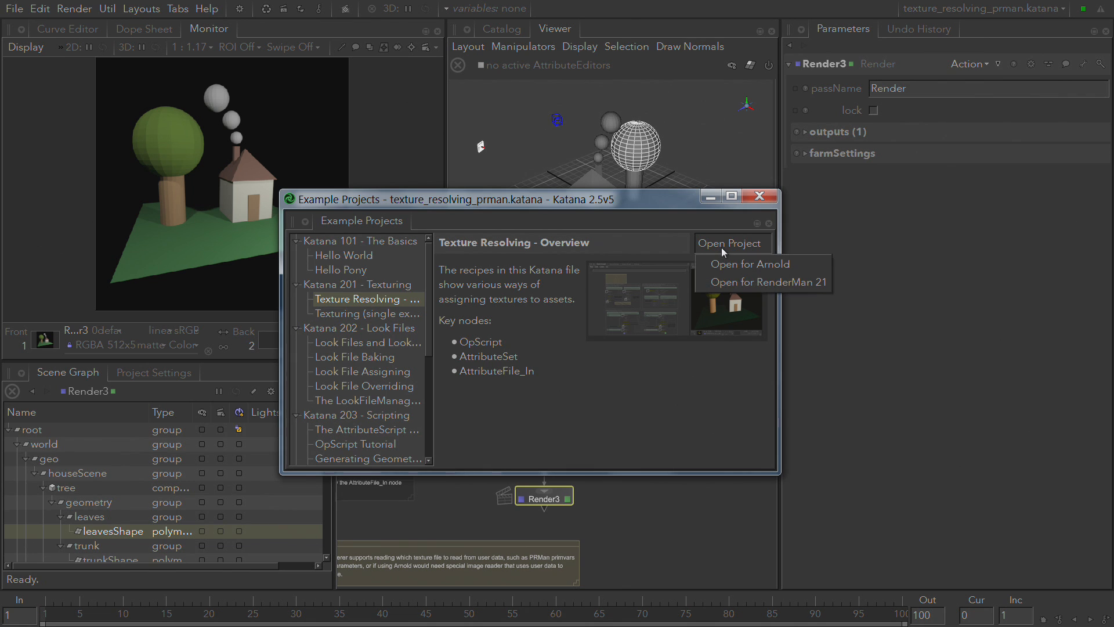
left_click(633, 363)
left_click(767, 195)
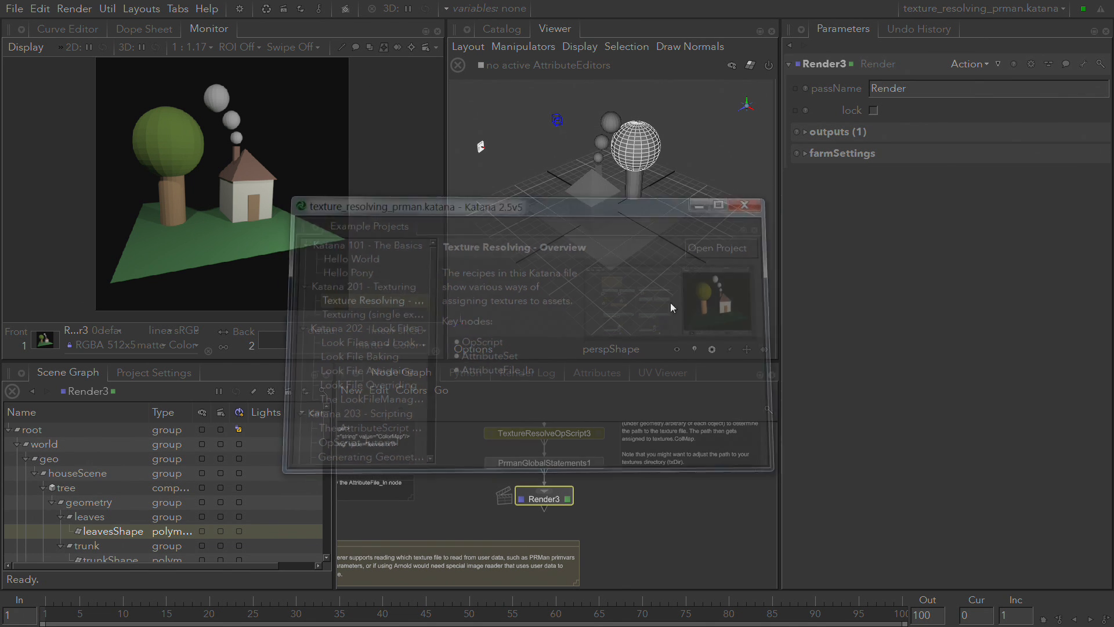
Maximize the node graph, frame all recipes, and examine the network using meta data already on the models
key("space")
key("a")
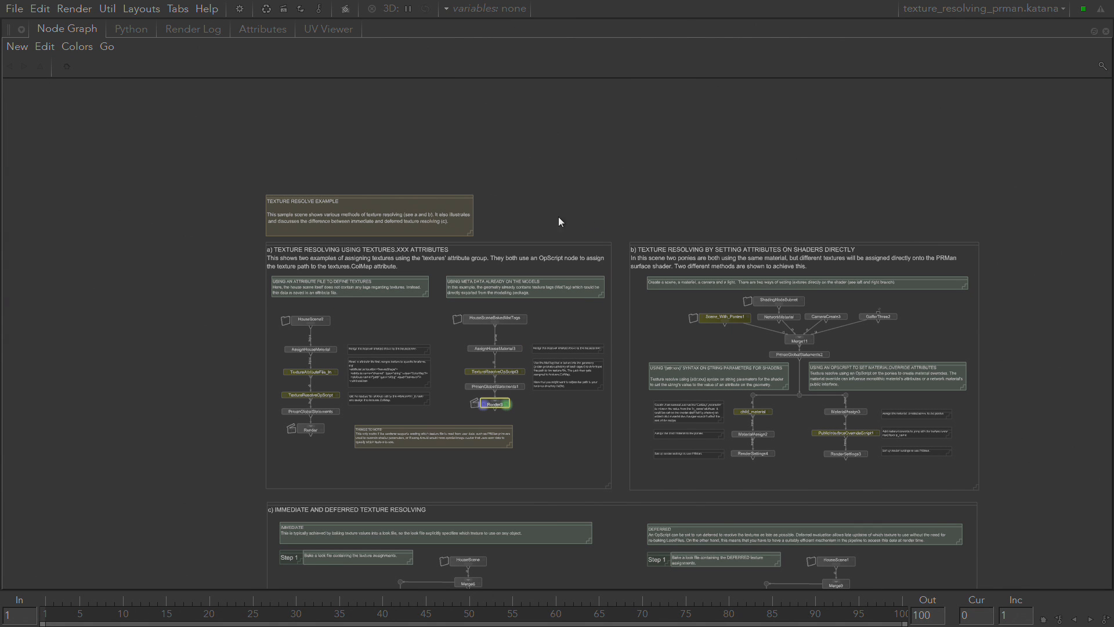
scroll(534, 340, "up", 5)
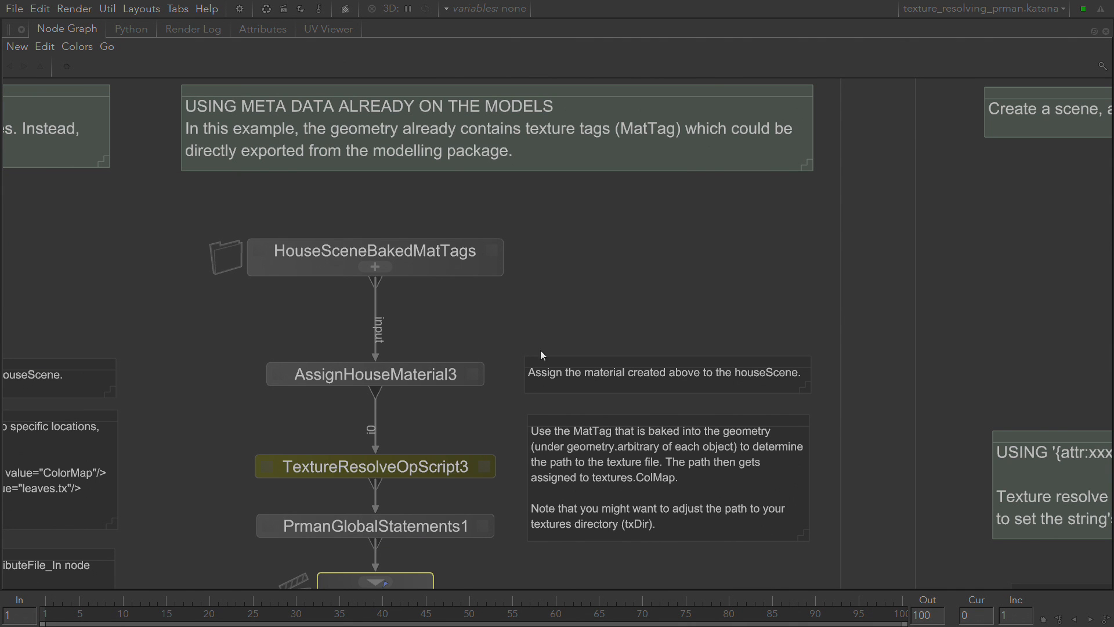
middle_click_drag(528, 333, 556, 202)
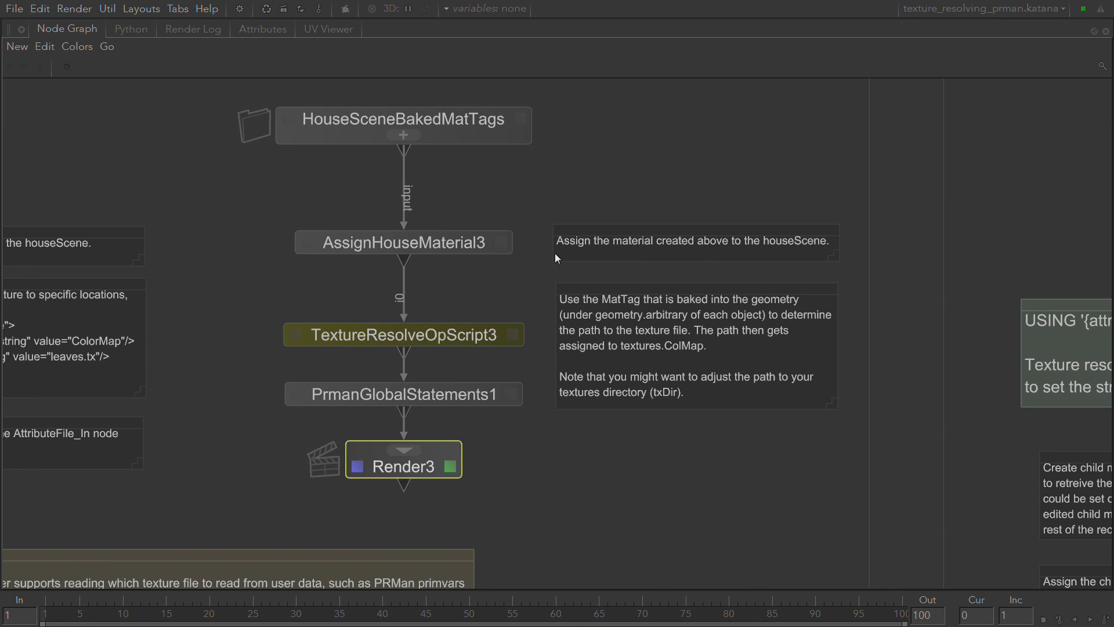
middle_click_drag(614, 138, 611, 153)
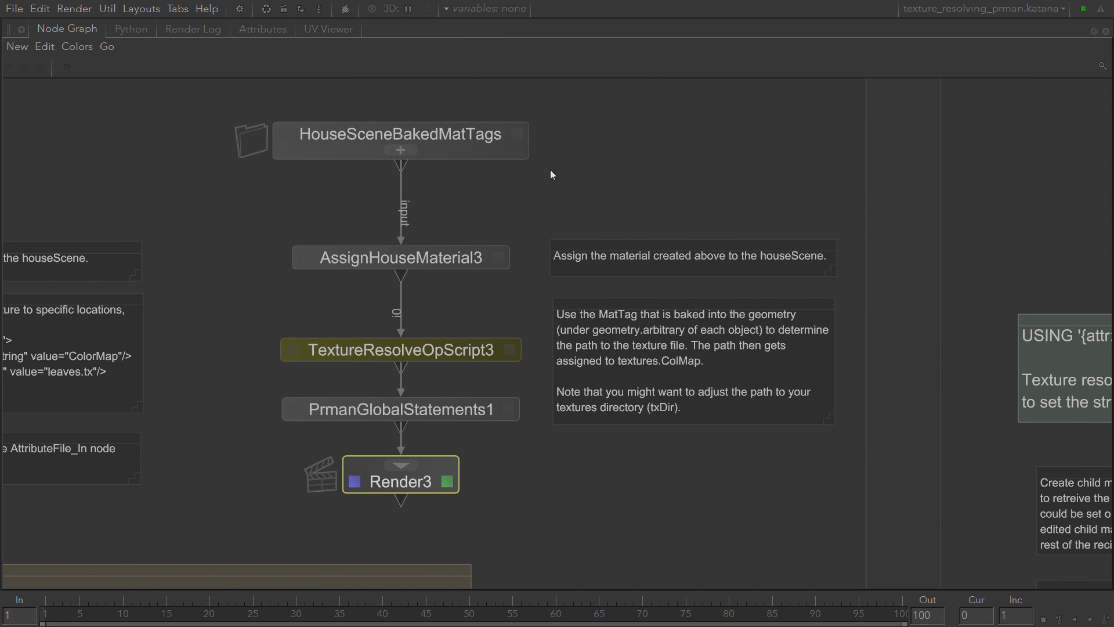
middle_click_drag(572, 156, 621, 277)
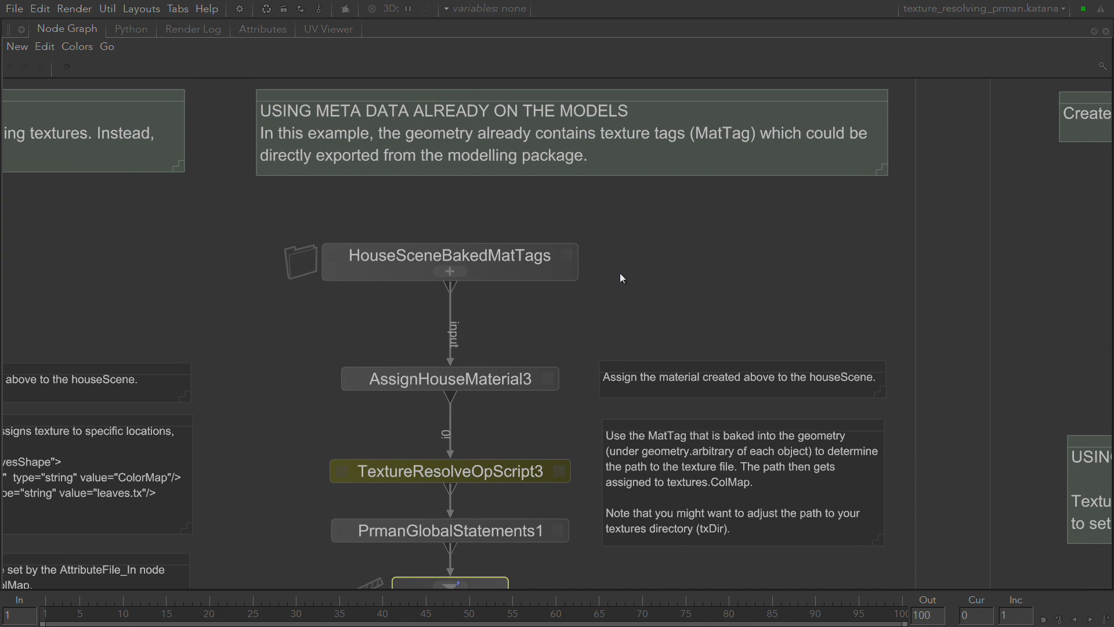
Expand the HouseSceneBakedMatTags group and its nested ShadingNodeSubnet2 to view the shading nodes
left_click(449, 271)
scroll(451, 230, "up", 3)
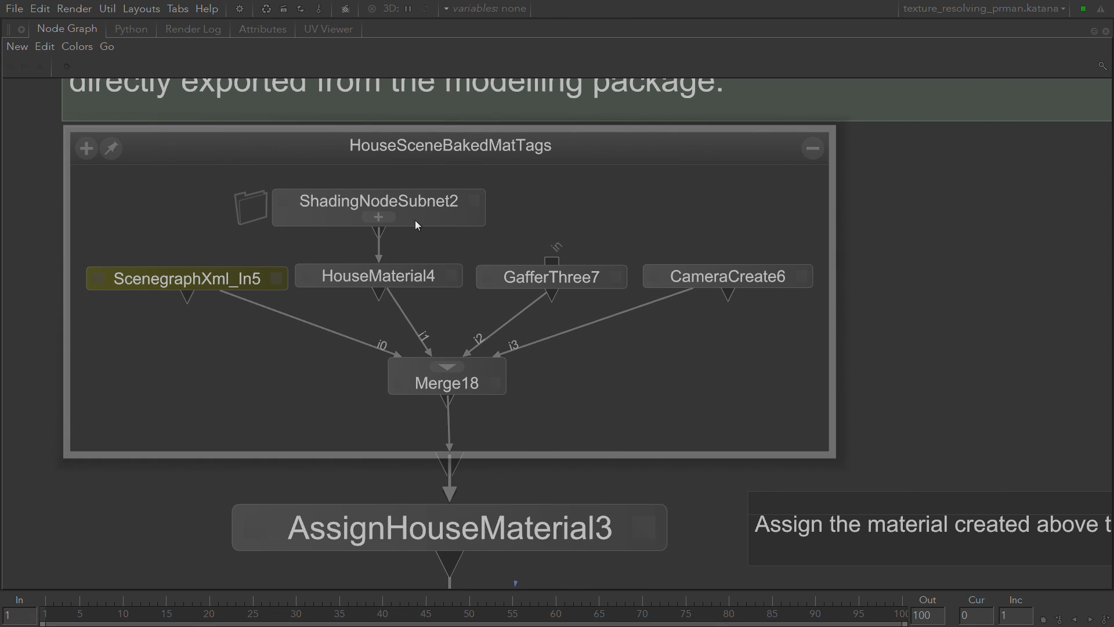
left_click(382, 218)
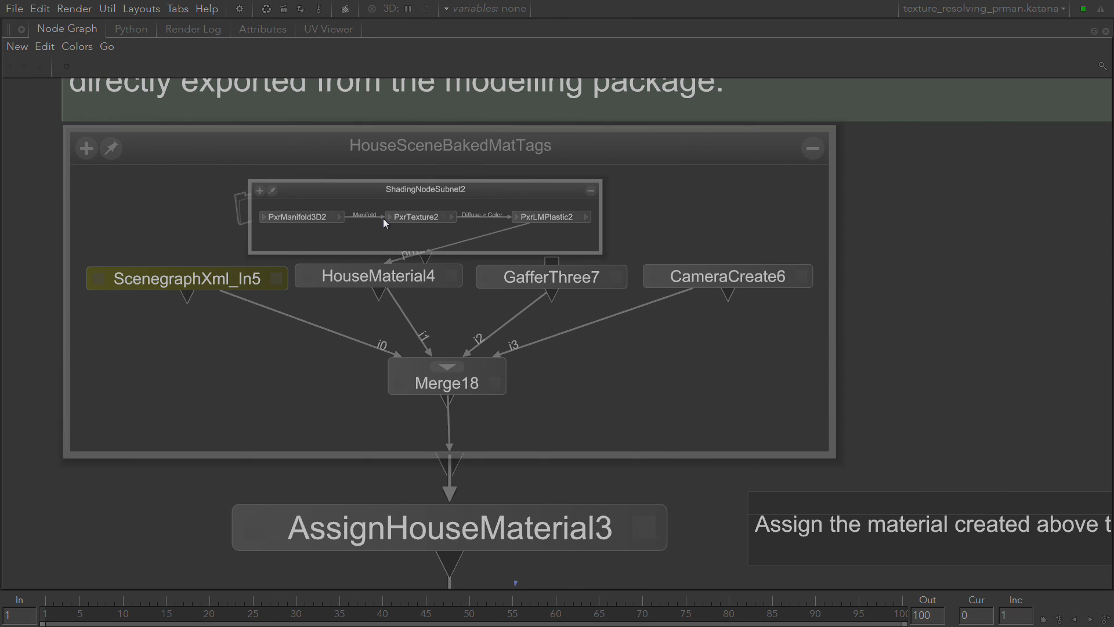
scroll(347, 215, "up", 3)
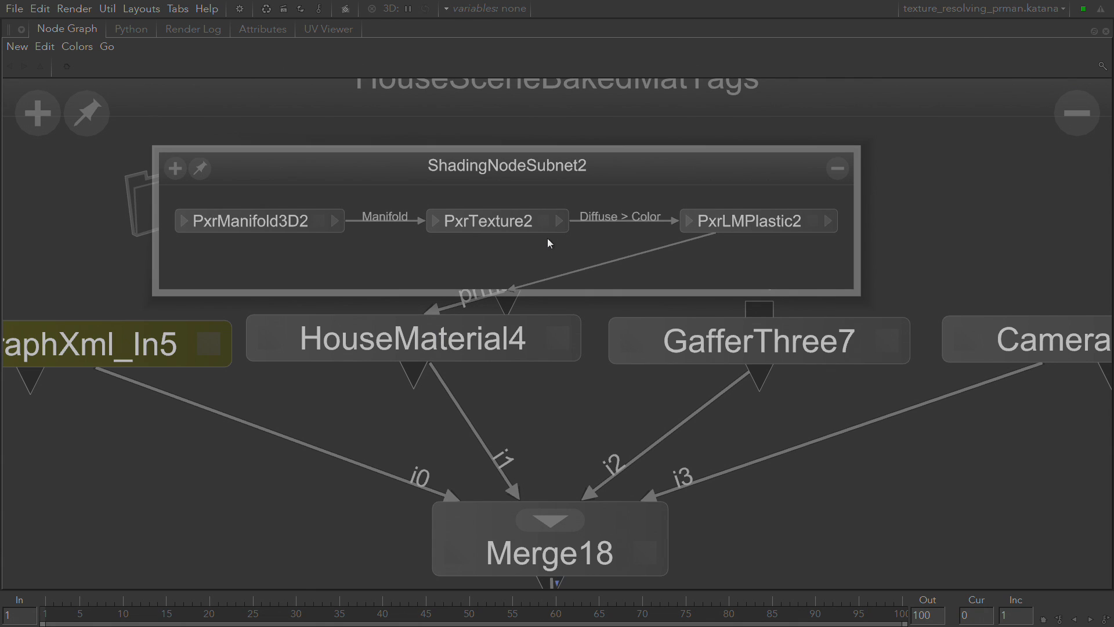
Display the PxrTexture2 node's parameters in the restored layout and examine its texture Filename expression
left_click(504, 226)
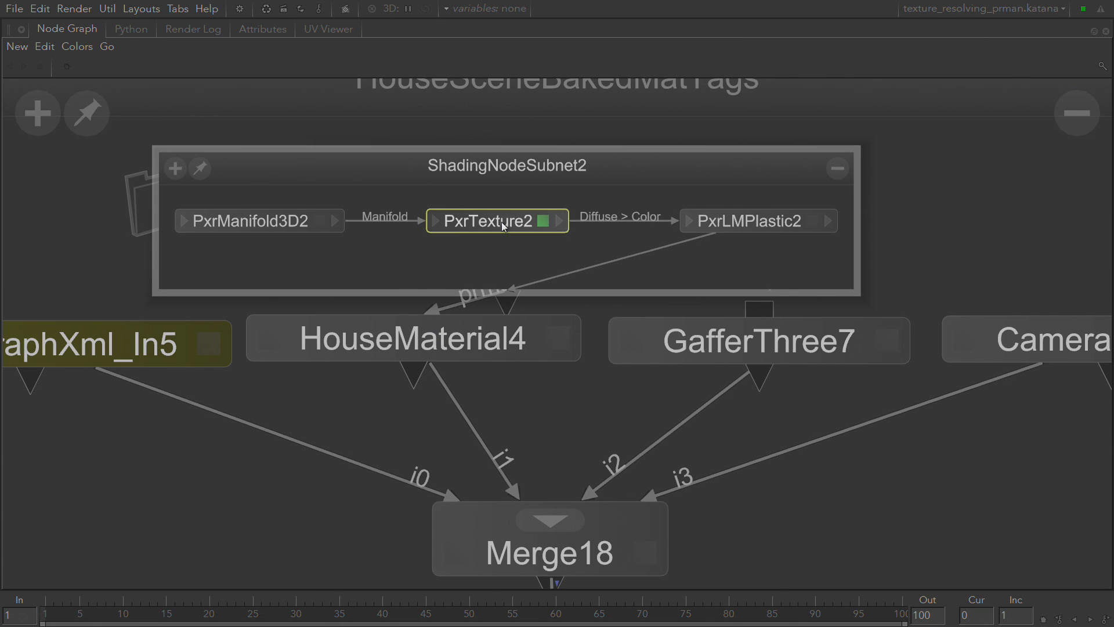
key("space")
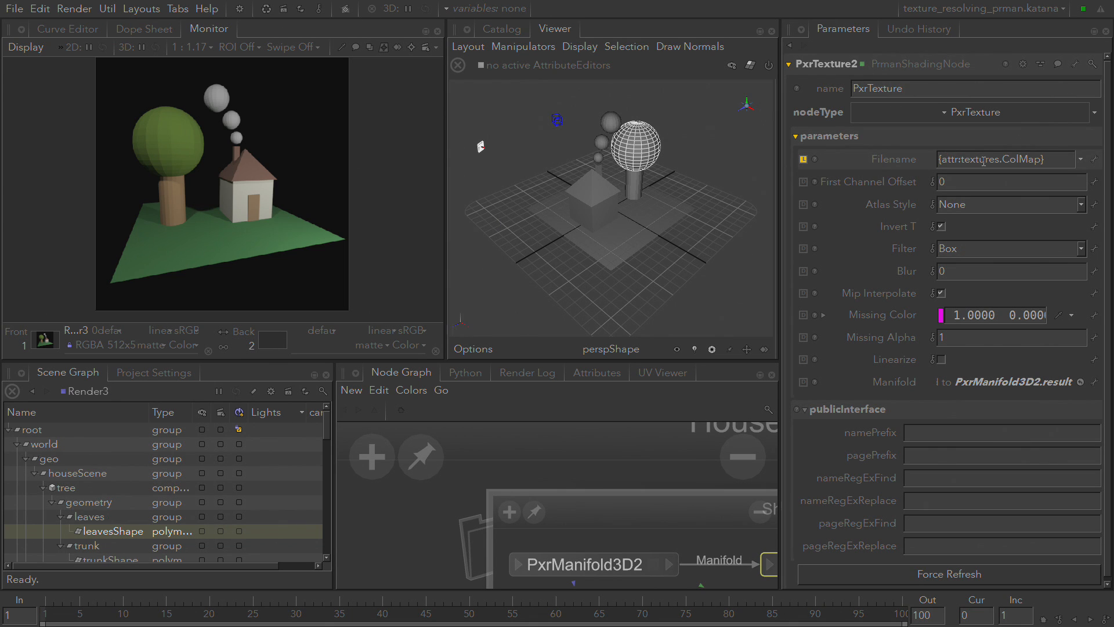
left_click(948, 157)
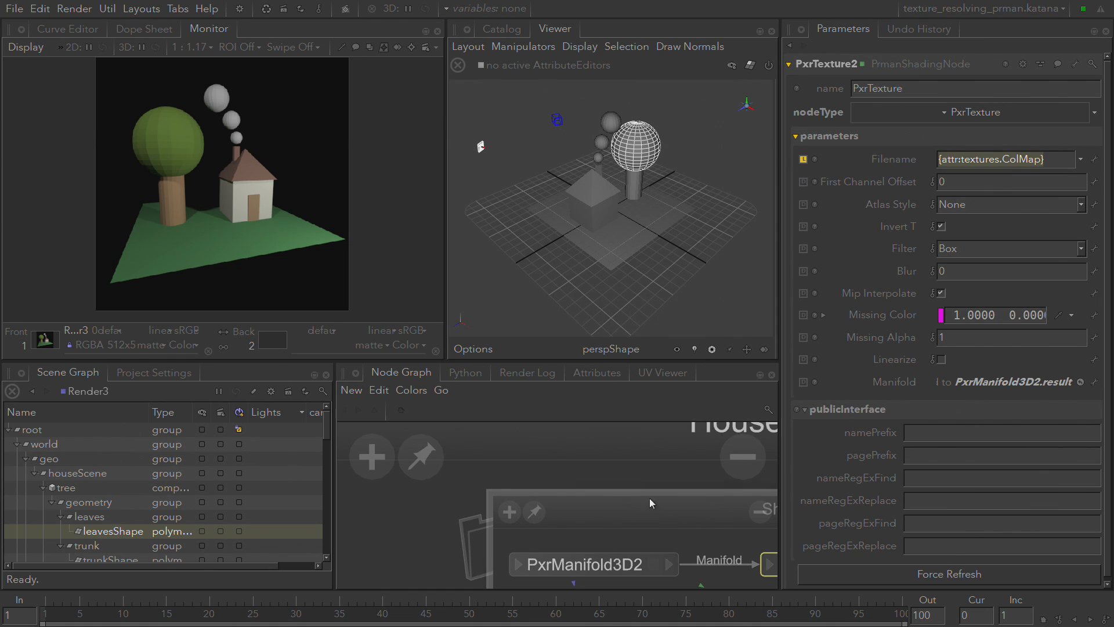
Collapse the HouseSceneBakedMatTags group, display AssignHouseMaterial3's parameters, and select the houseScene location its CEL statement targets
left_click(729, 470)
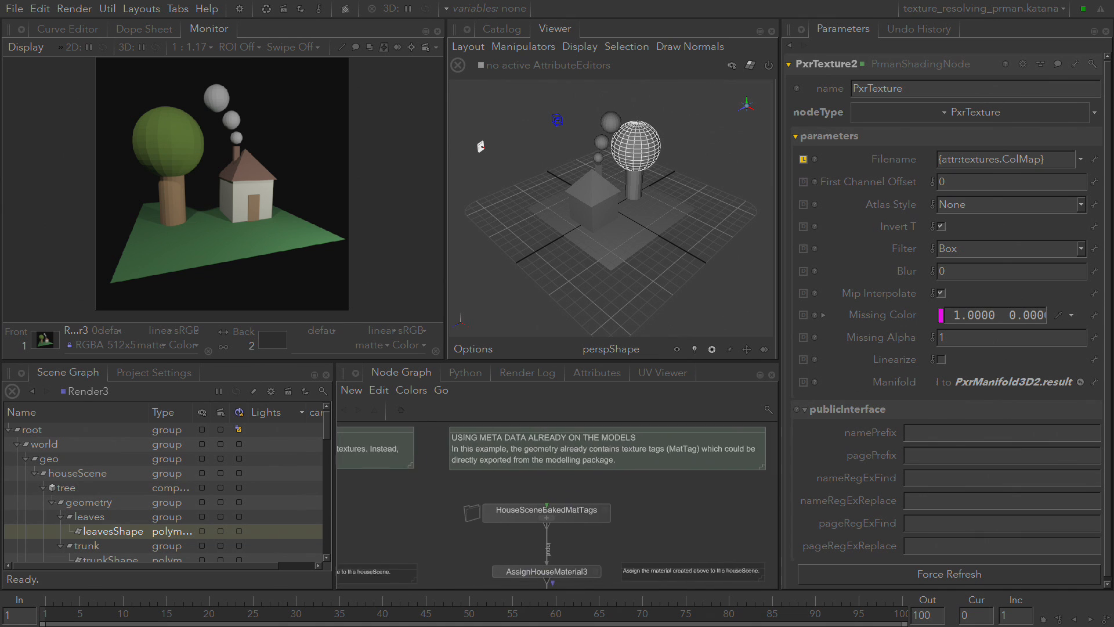
scroll(553, 514, "up", 3)
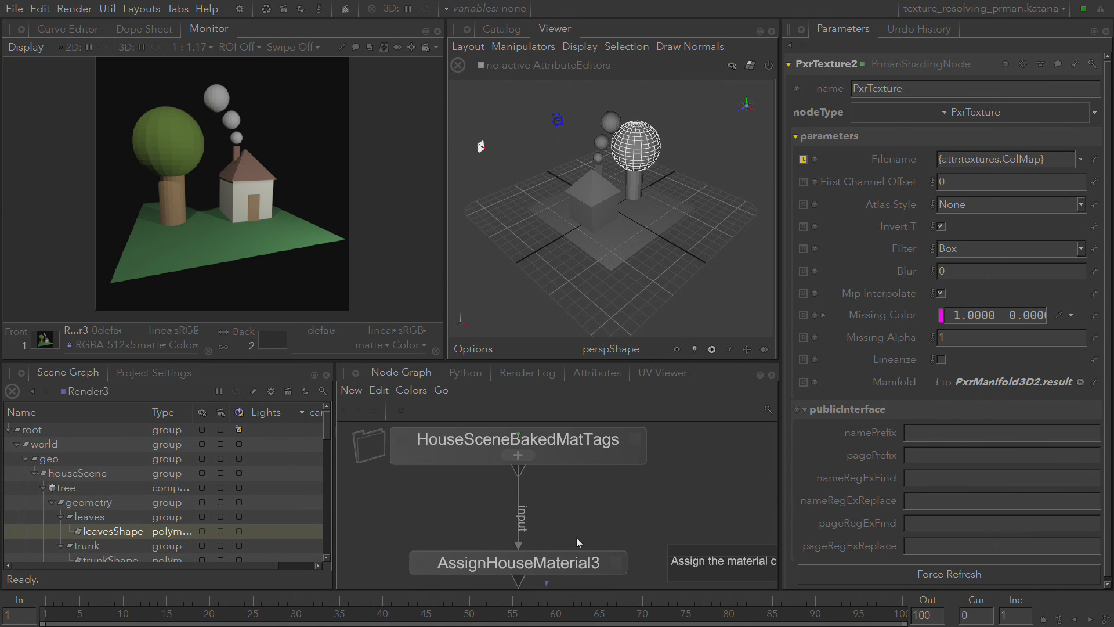
middle_click_drag(615, 560, 618, 498)
left_click(617, 496)
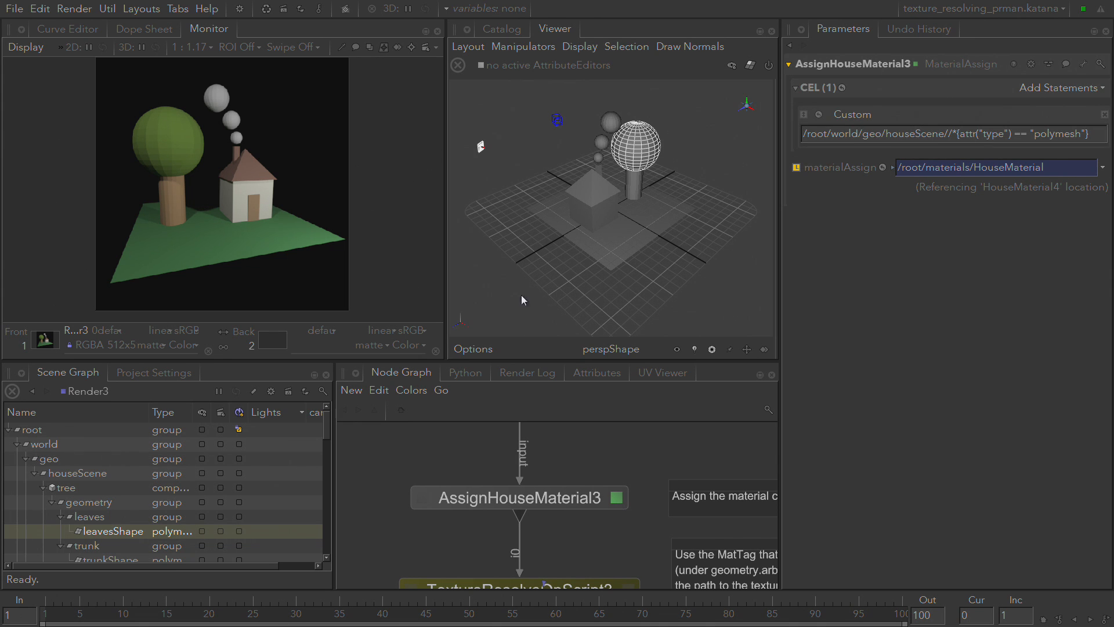
left_click(105, 480)
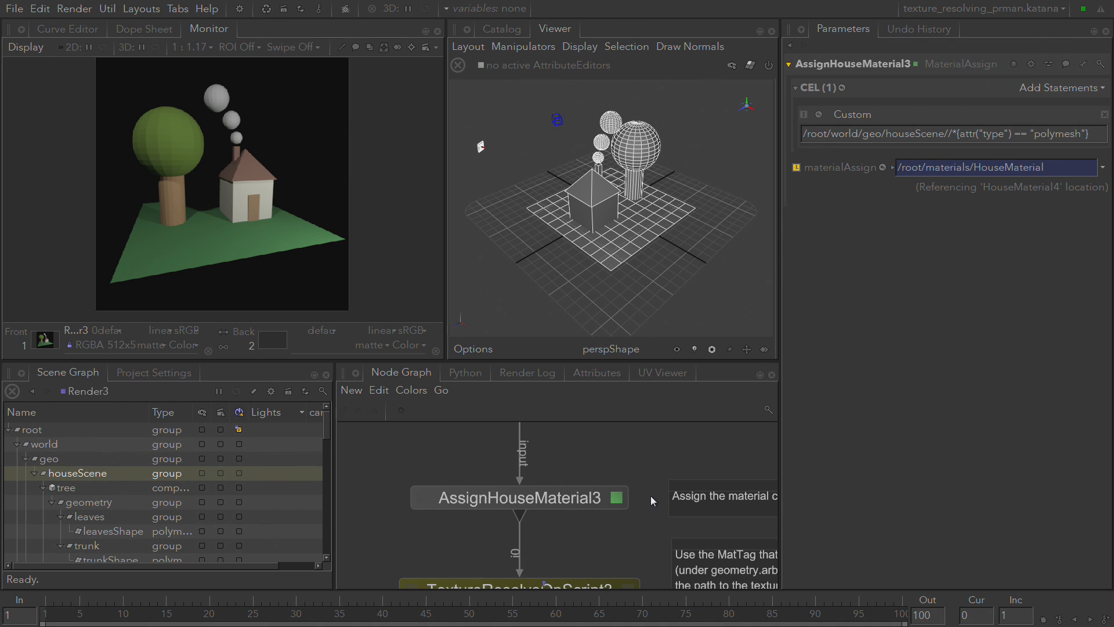
View the scene at AssignHouseMaterial3, select the house's roof, and inspect its MatTag among the geometry's arbitrary attributes
middle_click_drag(637, 486, 634, 450)
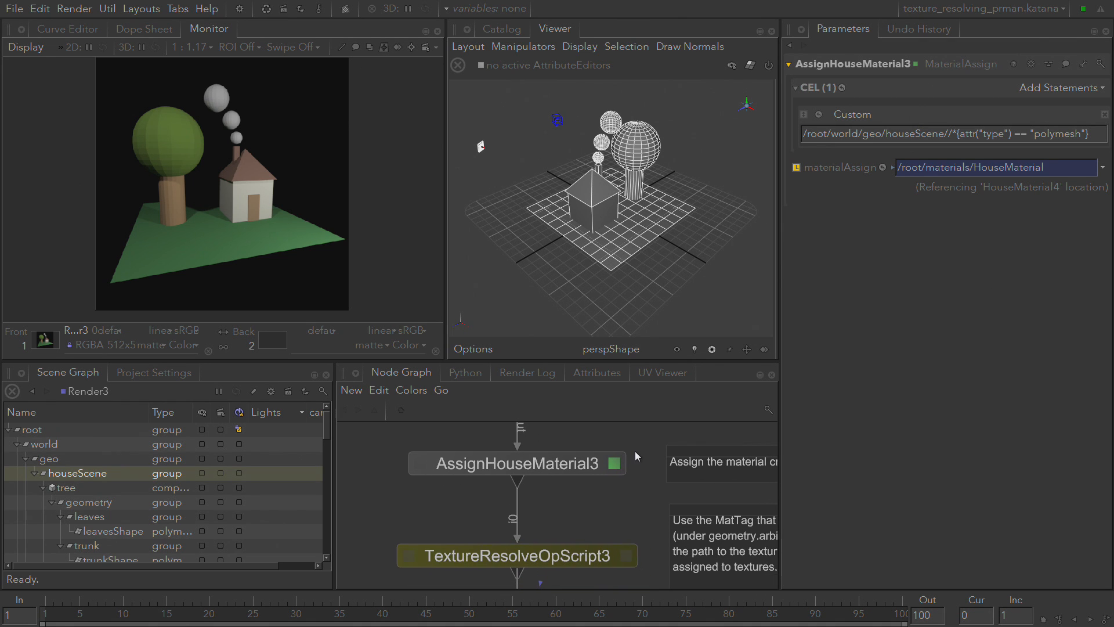
left_click(572, 461)
key("v")
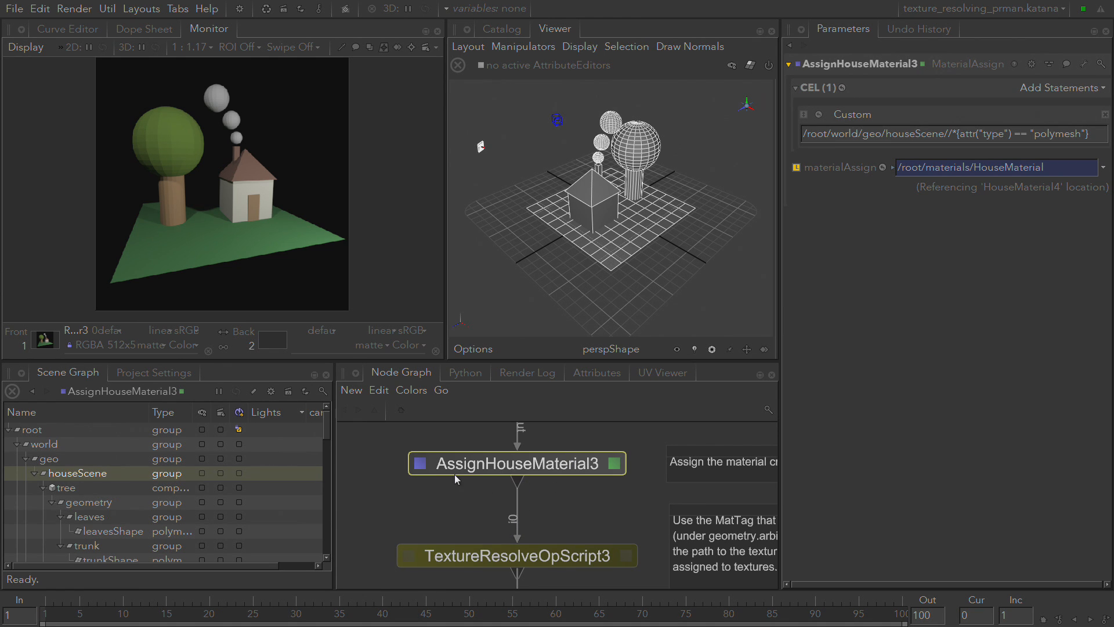
left_click(724, 200)
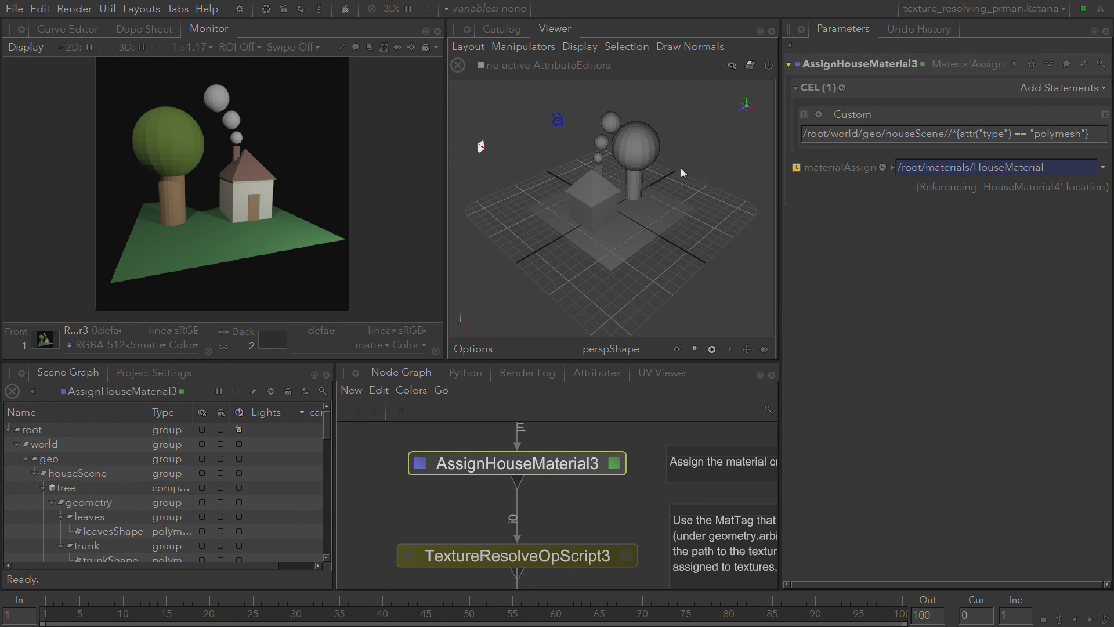
left_click(606, 191)
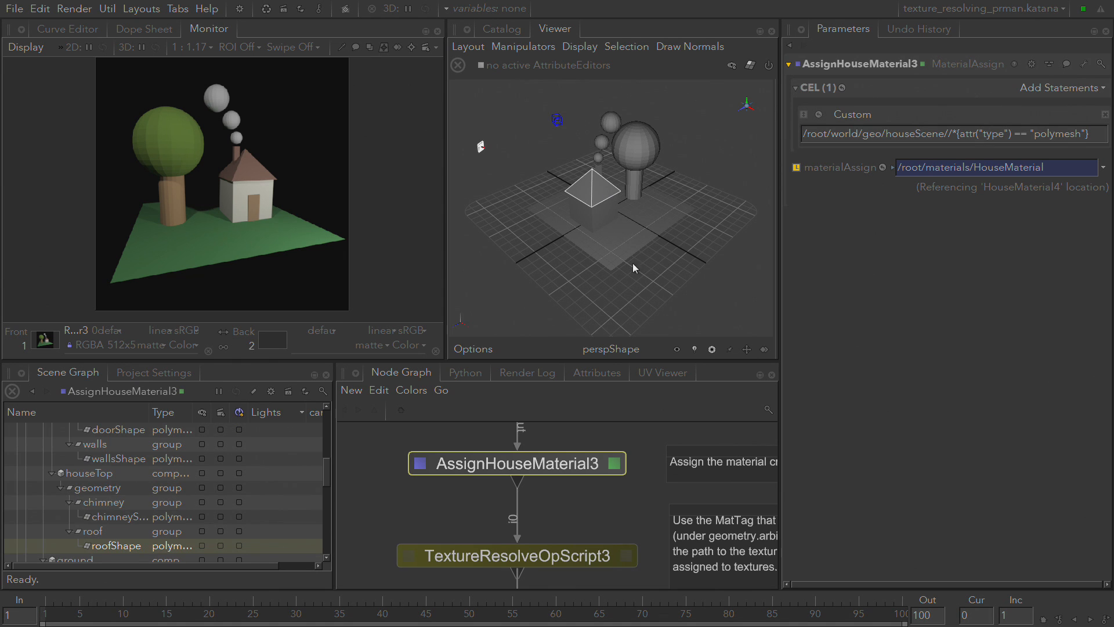
left_click(595, 373)
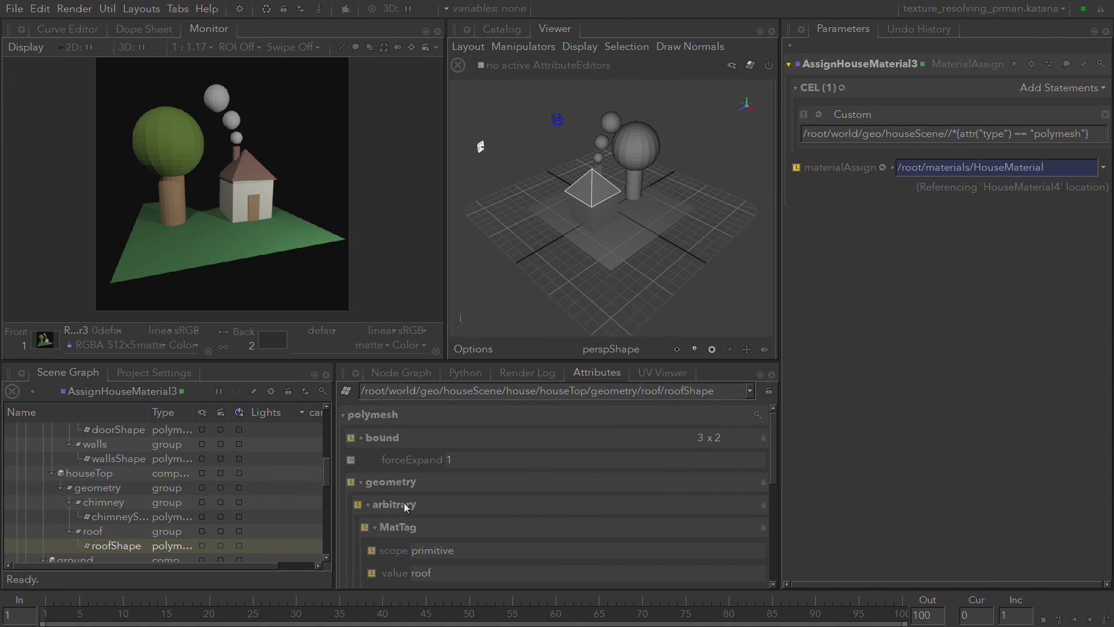
Examine the roofShape location's attributes, from its geometry MatTag through to the materialAssign entry
scroll(436, 514, "down", 2)
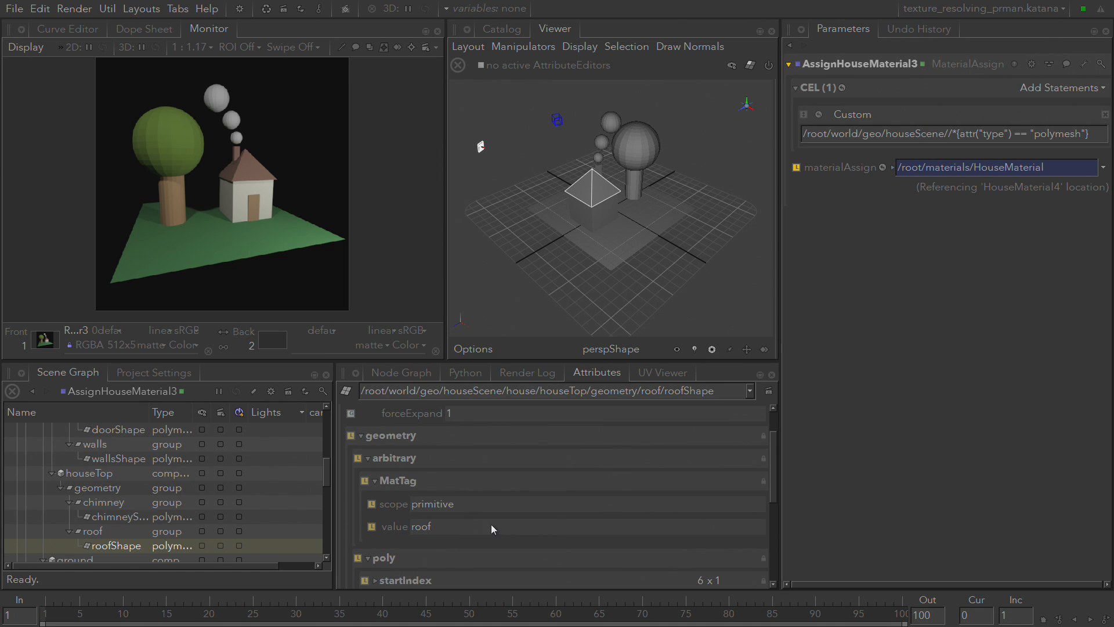
scroll(510, 526, "down", 5)
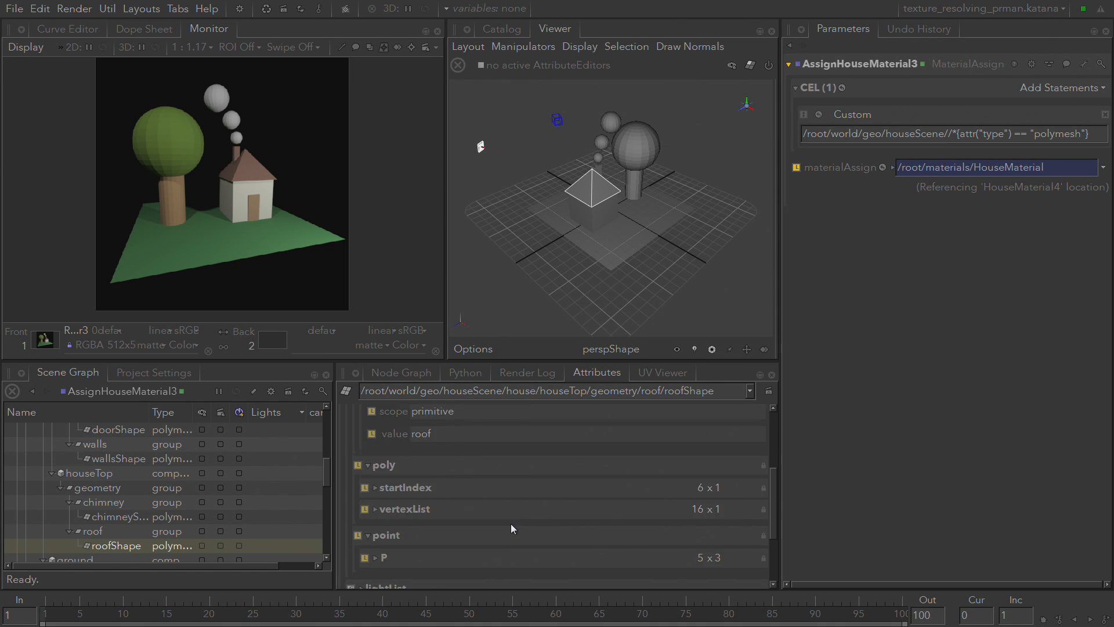
scroll(510, 528, "down", 2)
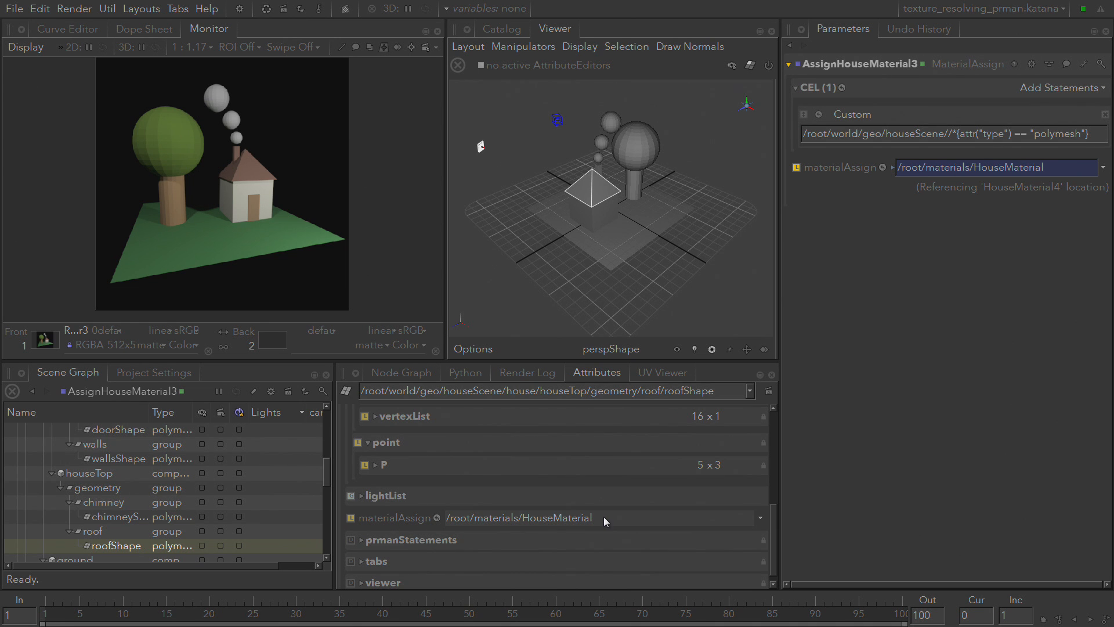
scroll(604, 516, "up", 2)
scroll(603, 517, "up", 8)
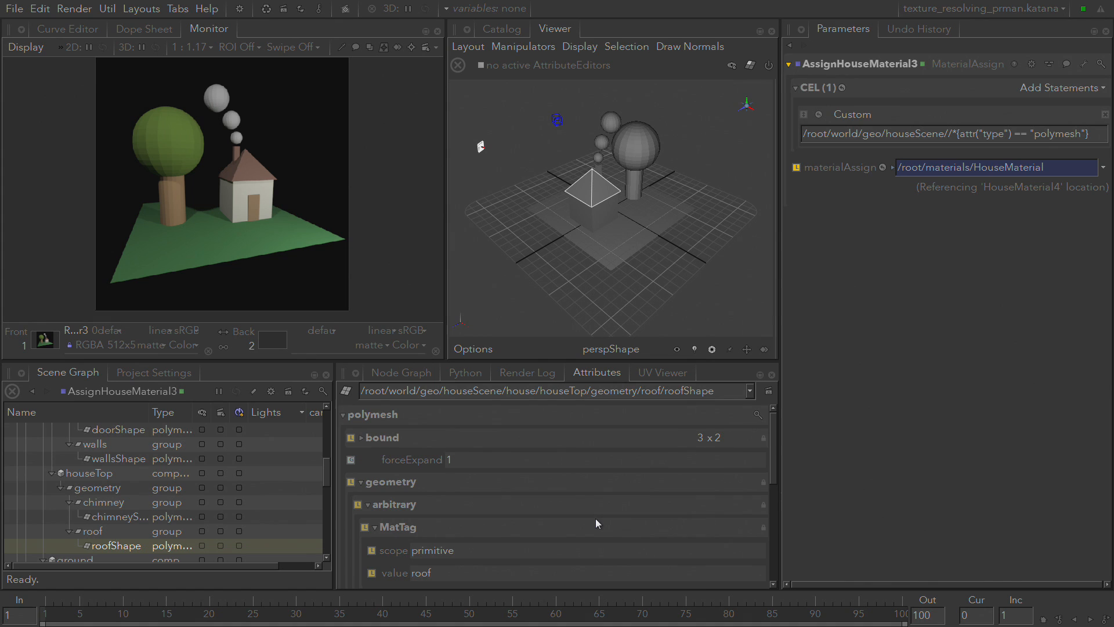
scroll(594, 520, "down", 6)
scroll(596, 519, "up", 6)
Display TextureResolveOpScript3's parameters and read its Lua script in the external editor, declining the editor update and closing it again
left_click(386, 377)
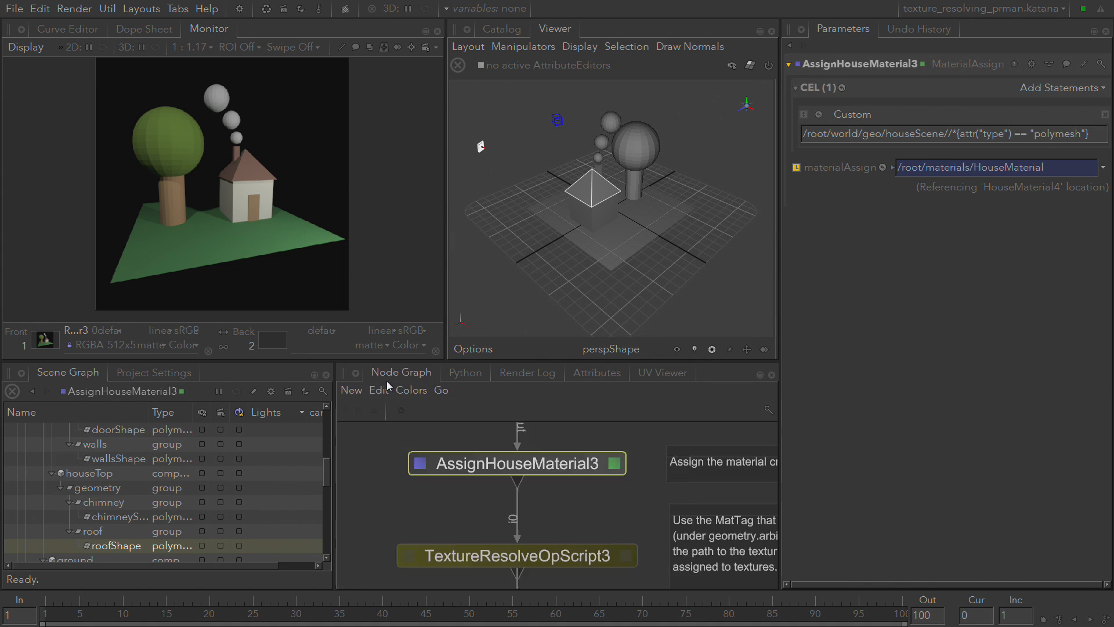
middle_click_drag(608, 529, 597, 453)
left_click(598, 457)
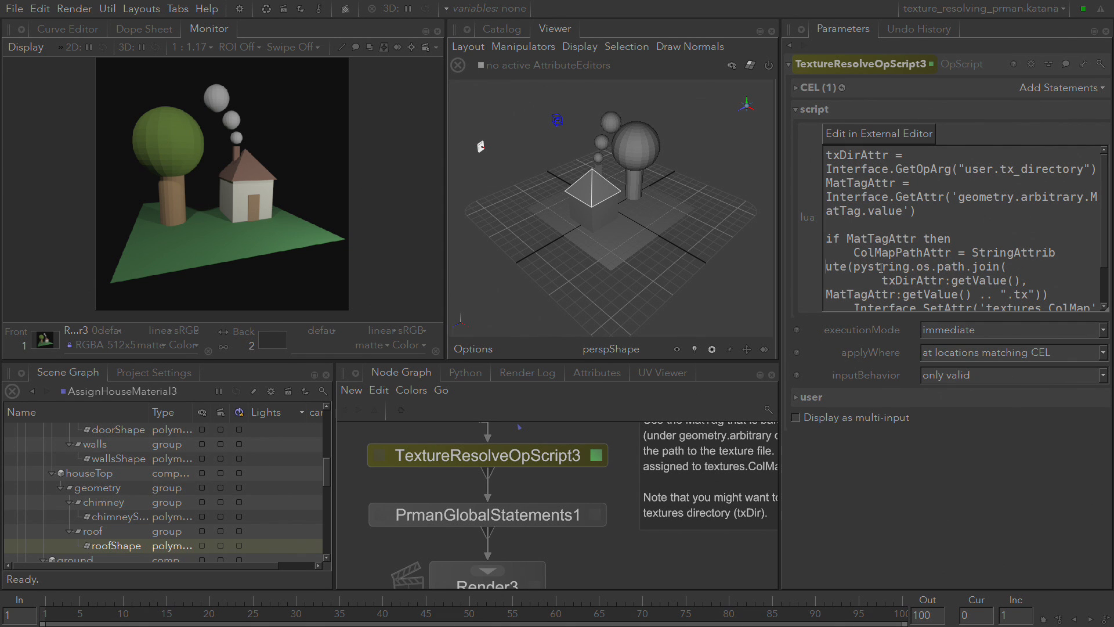
left_click(841, 137)
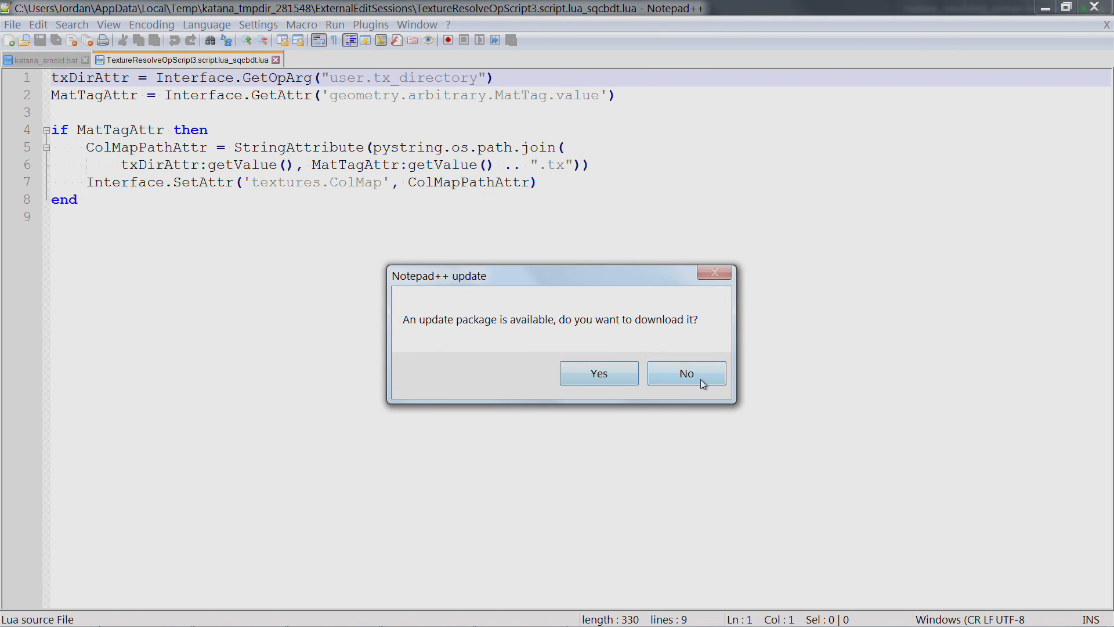
left_click(686, 373)
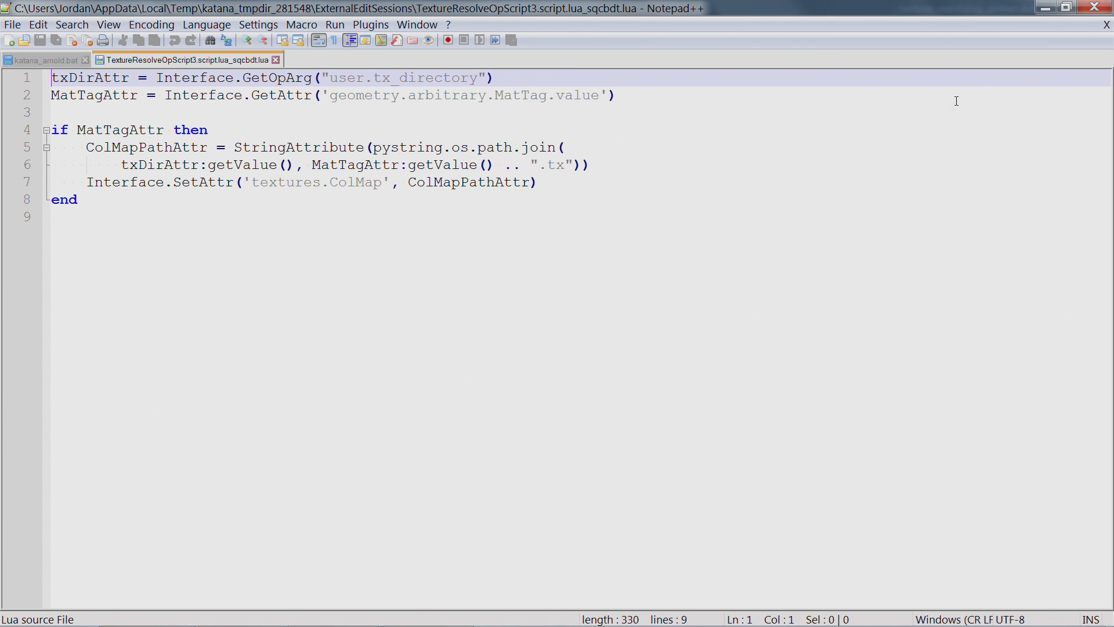
left_click(1096, 7)
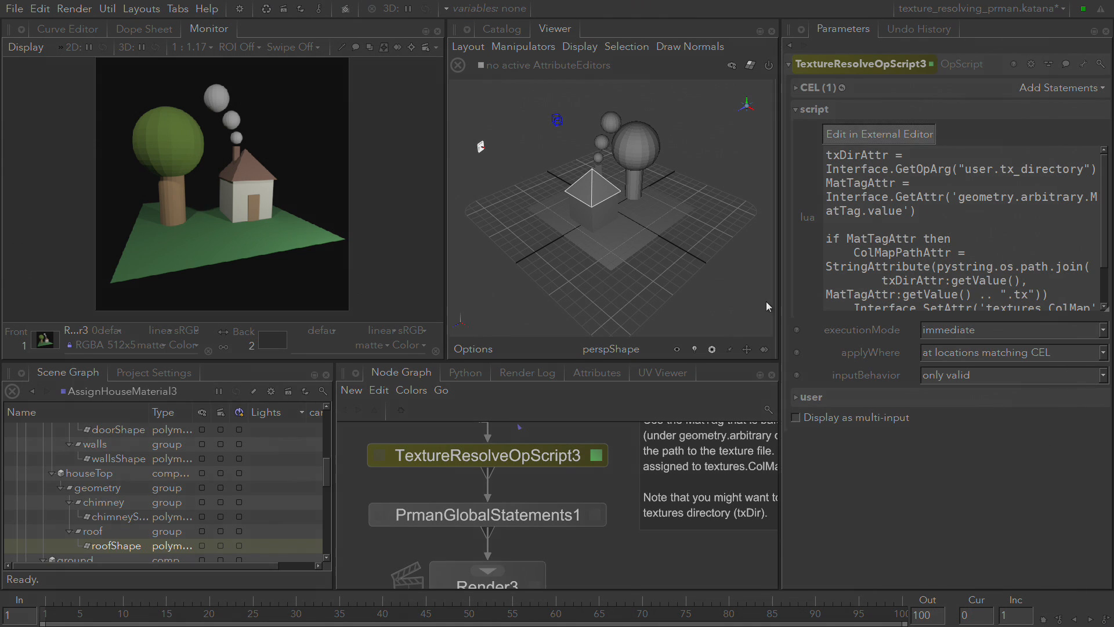
Expand TextureResolveOpScript3's CEL and user parameters to inspect its targeted locations and the tx_directory path
left_click(813, 89)
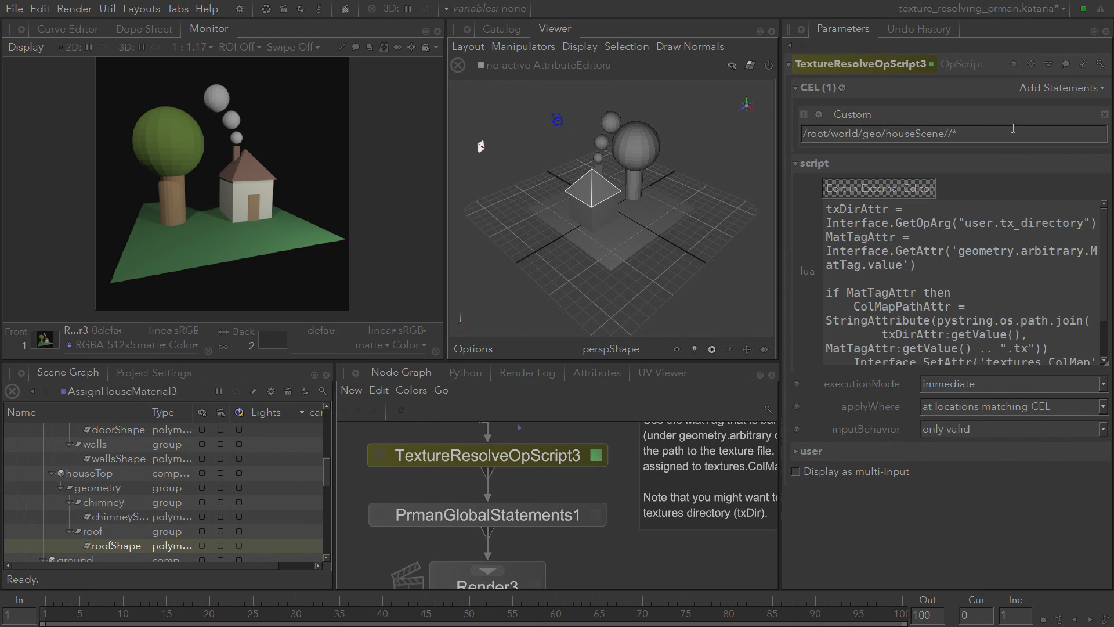
key("shift+Left")
key("shift+Left")
key("shift+Left")
left_click(814, 451)
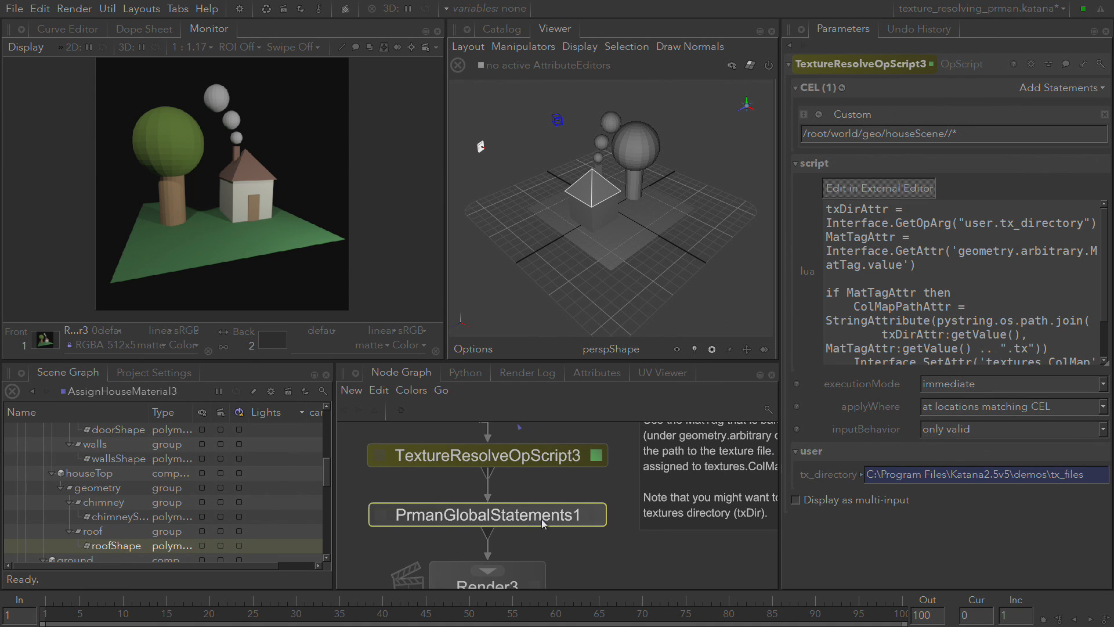
View the scene at PrmanGlobalStatements1 and inspect the ColMap texture path among the roof's attributes
key("v")
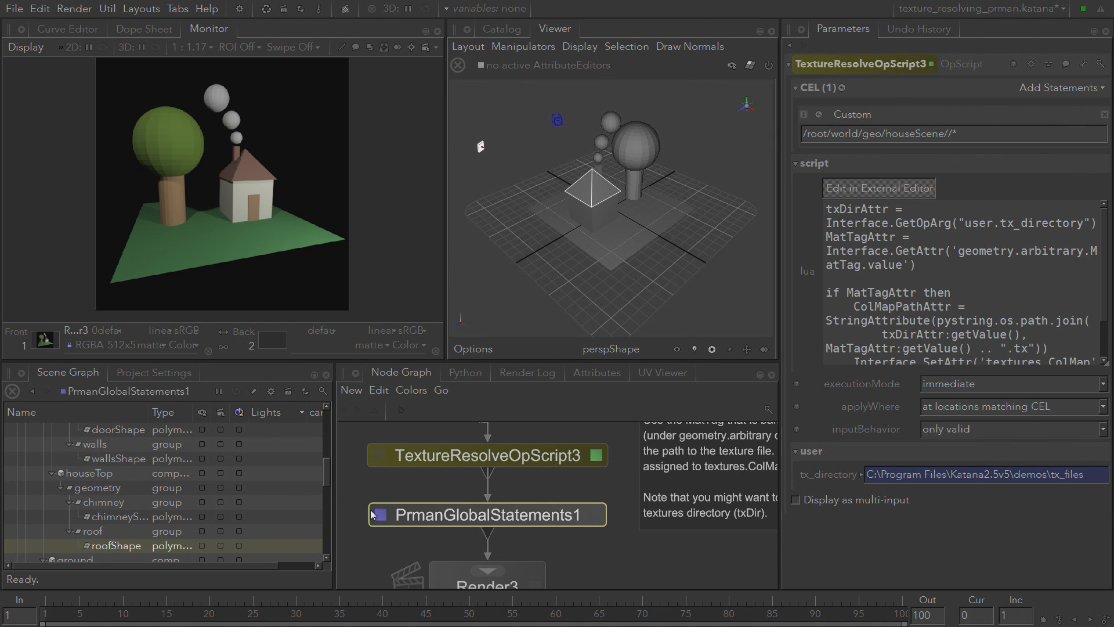
left_click(577, 371)
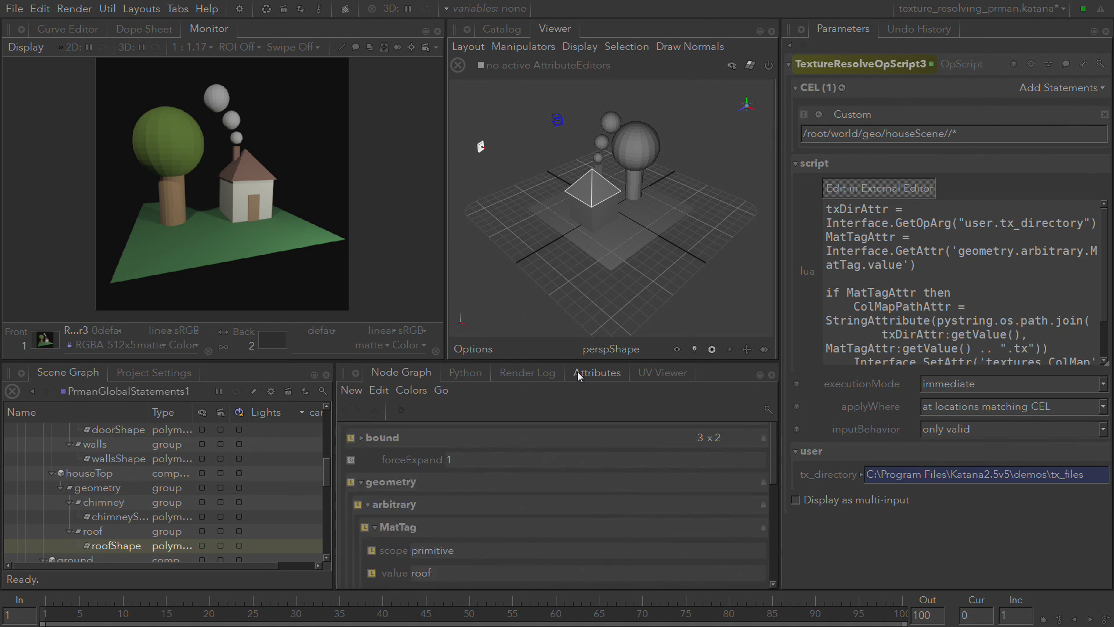
scroll(520, 484, "down", 10)
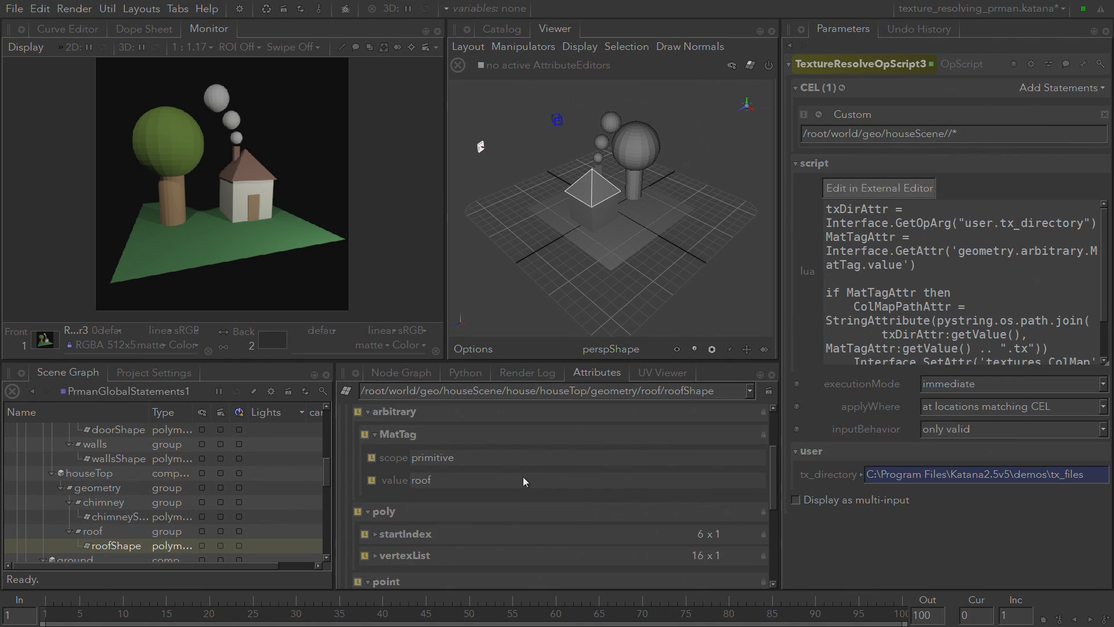
scroll(524, 478, "down", 2)
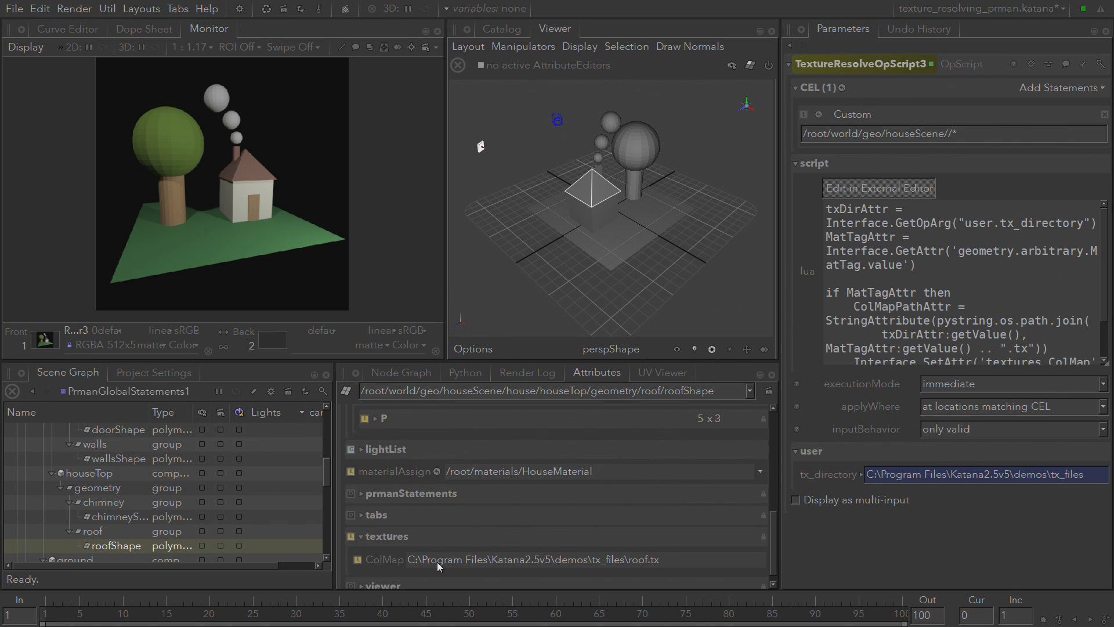
left_click_drag(430, 563, 678, 568)
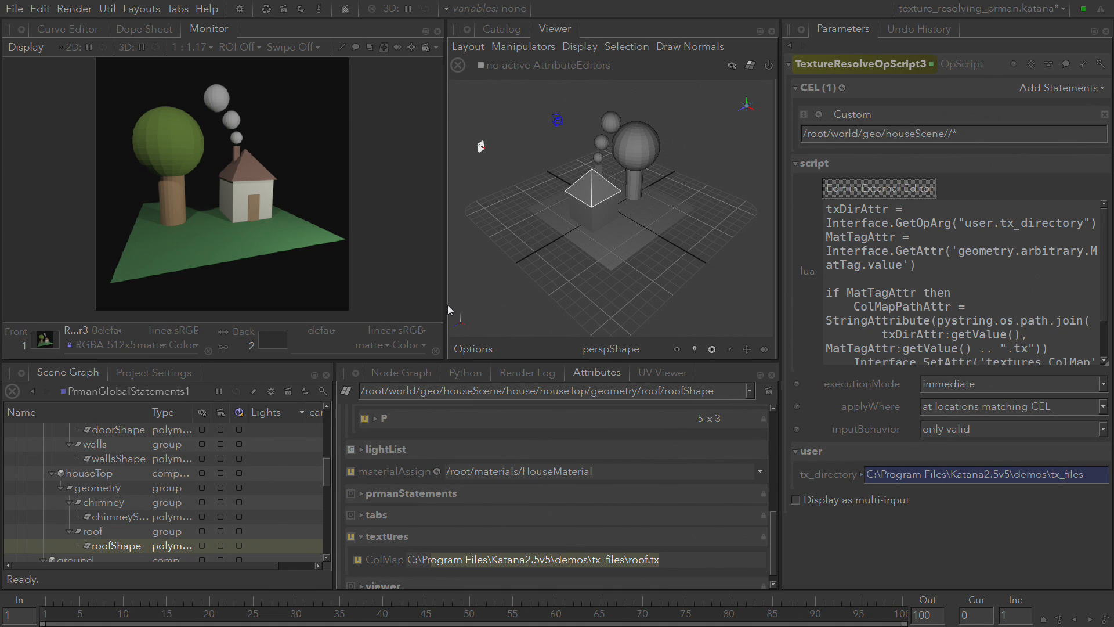
Select the ground plane, tree leaves, trunk and top smoke puff in turn to compare their ColMap texture paths
scroll(213, 499, "down", 2)
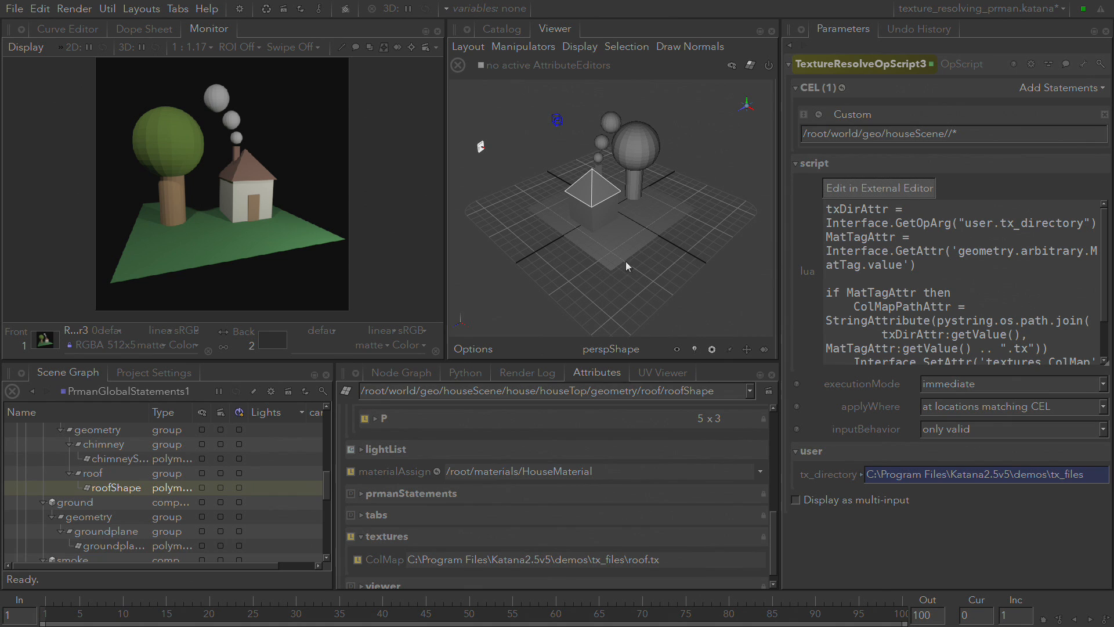
left_click(624, 242)
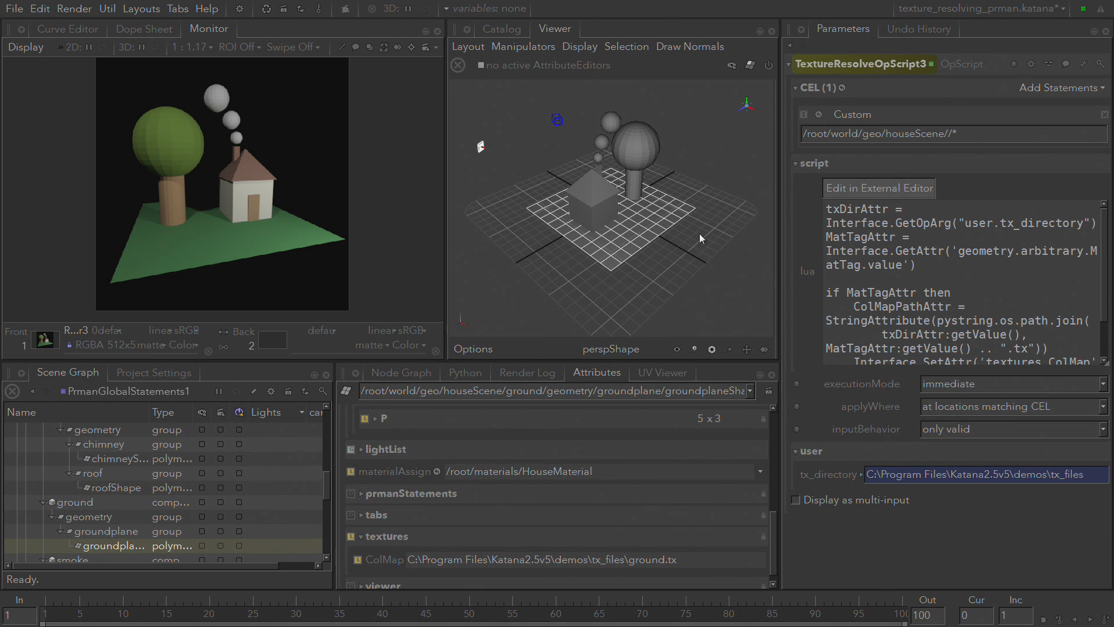
left_click(653, 152)
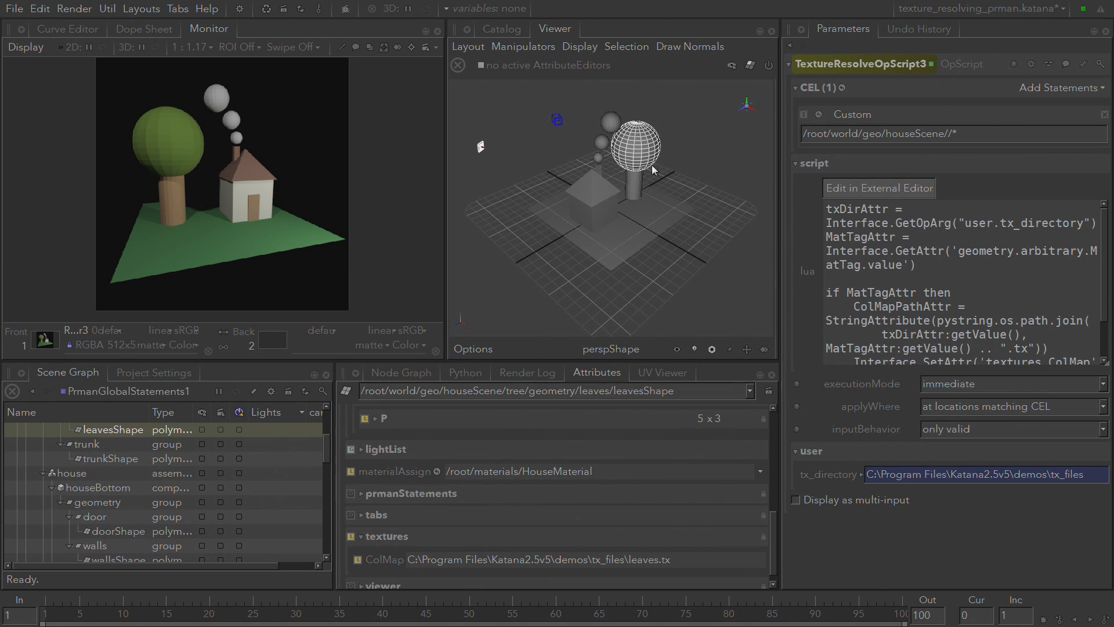
left_click(636, 192)
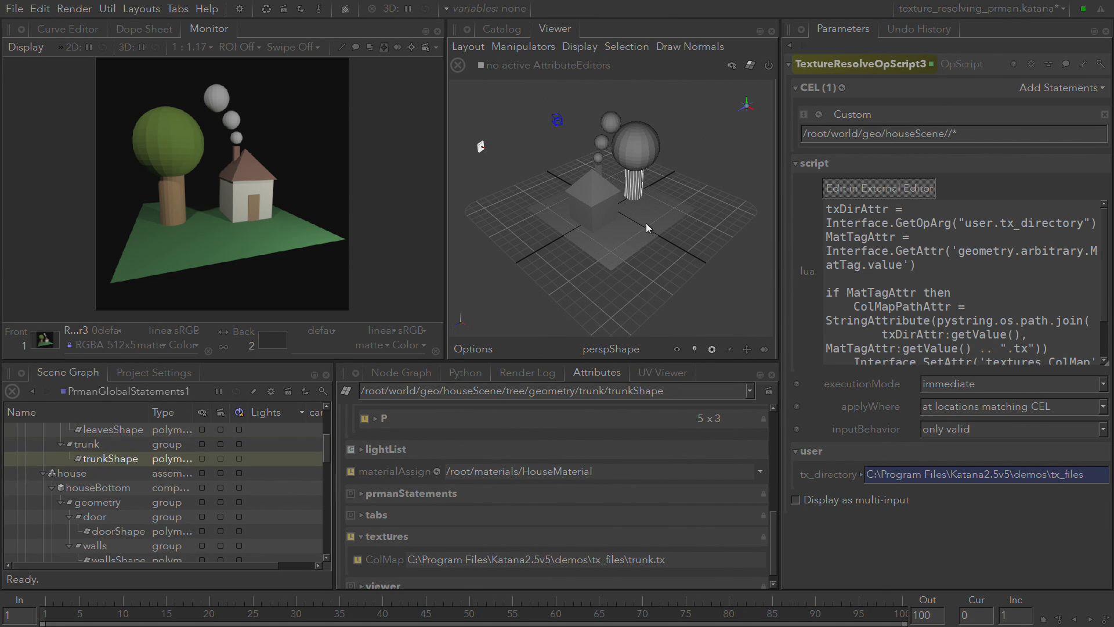
left_click(647, 223)
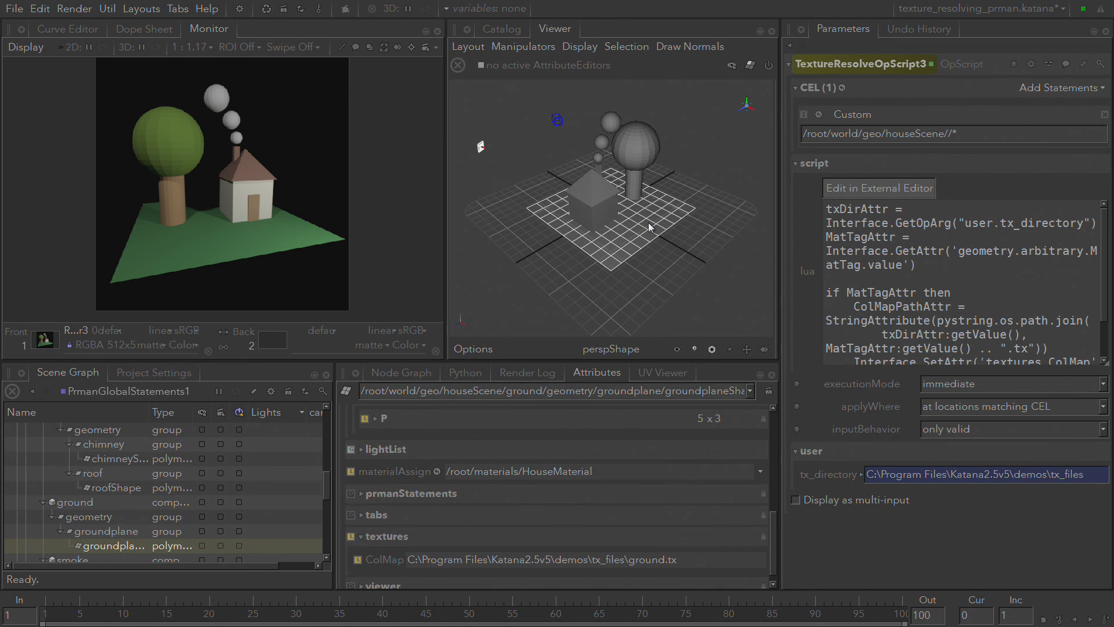
left_click(615, 120)
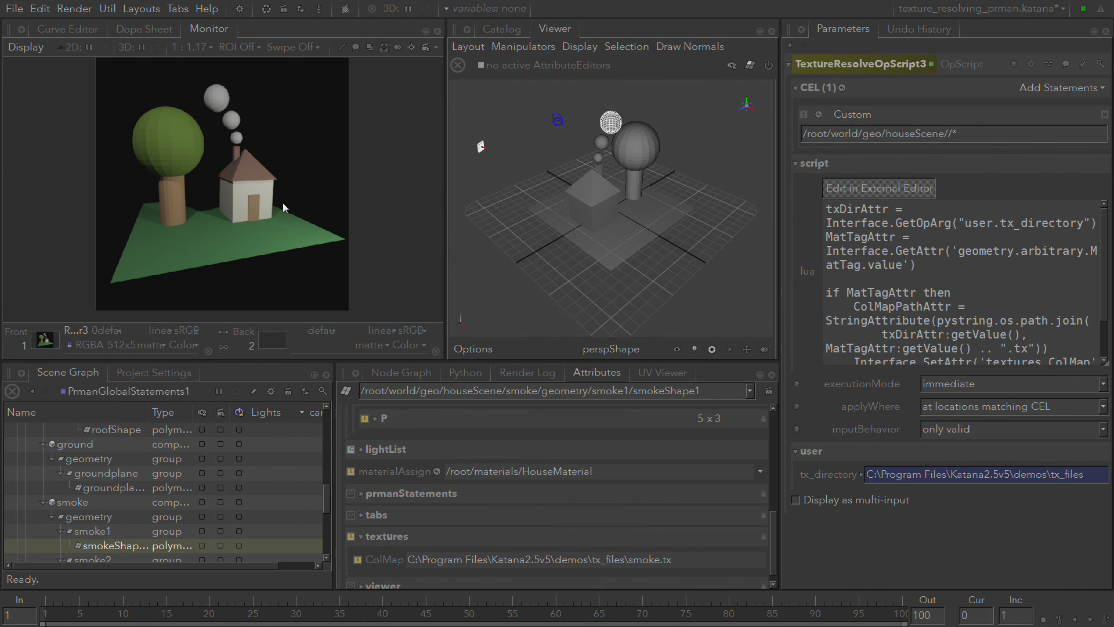
Maximize the node graph and examine the example that uses an attribute file to define textures
left_click(403, 376)
left_click(620, 484)
key("space")
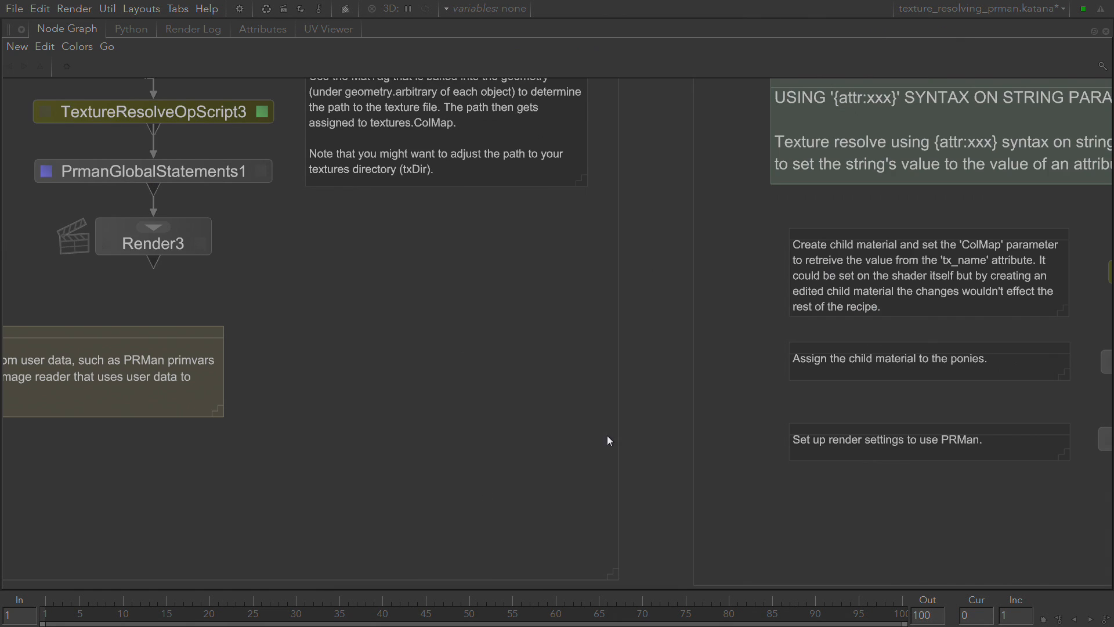
scroll(542, 341, "down", 3)
middle_click_drag(503, 336, 724, 383)
middle_click_drag(301, 173, 384, 202)
scroll(381, 211, "up", 3)
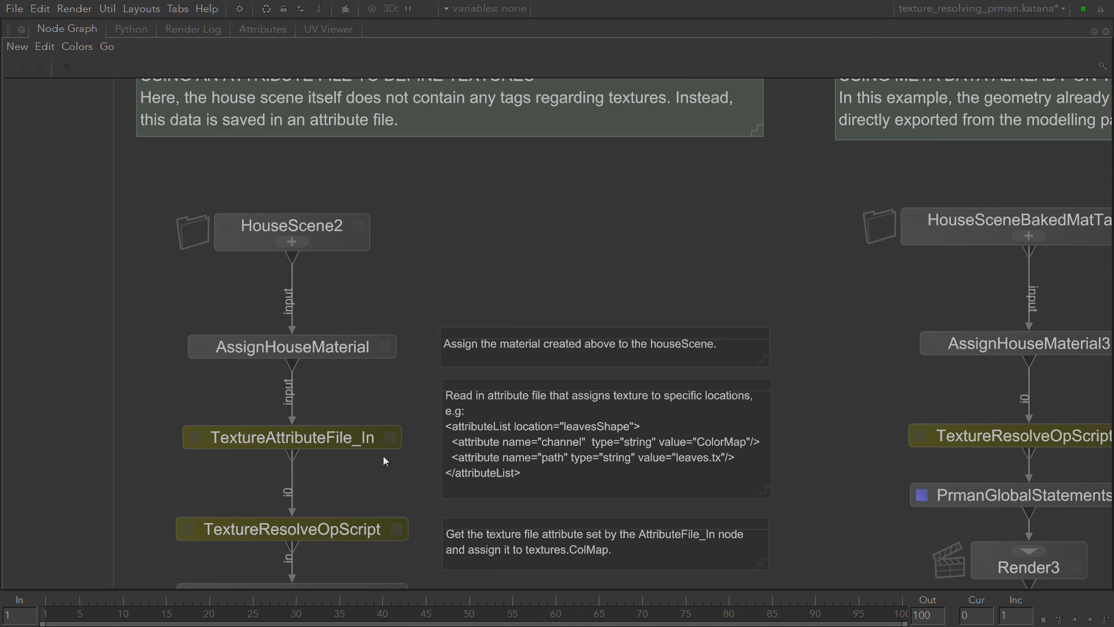
Select the TextureAttributeFile_In and TextureResolveOpScript nodes together in the attribute file example
left_click(398, 439)
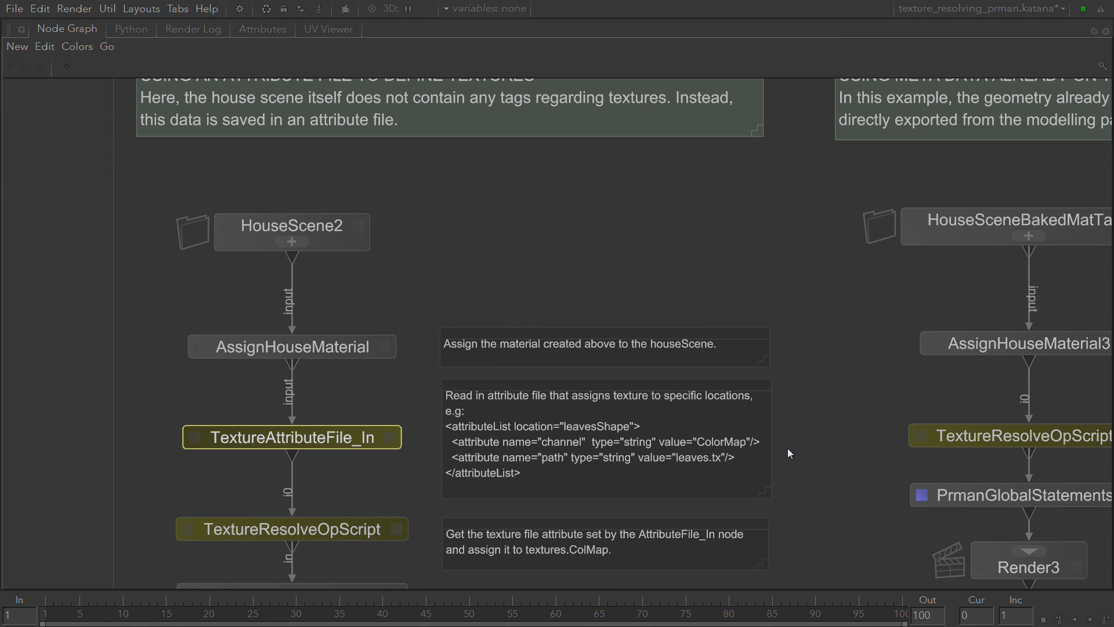
middle_click_drag(822, 458, 511, 359)
scroll(511, 359, "down", 3)
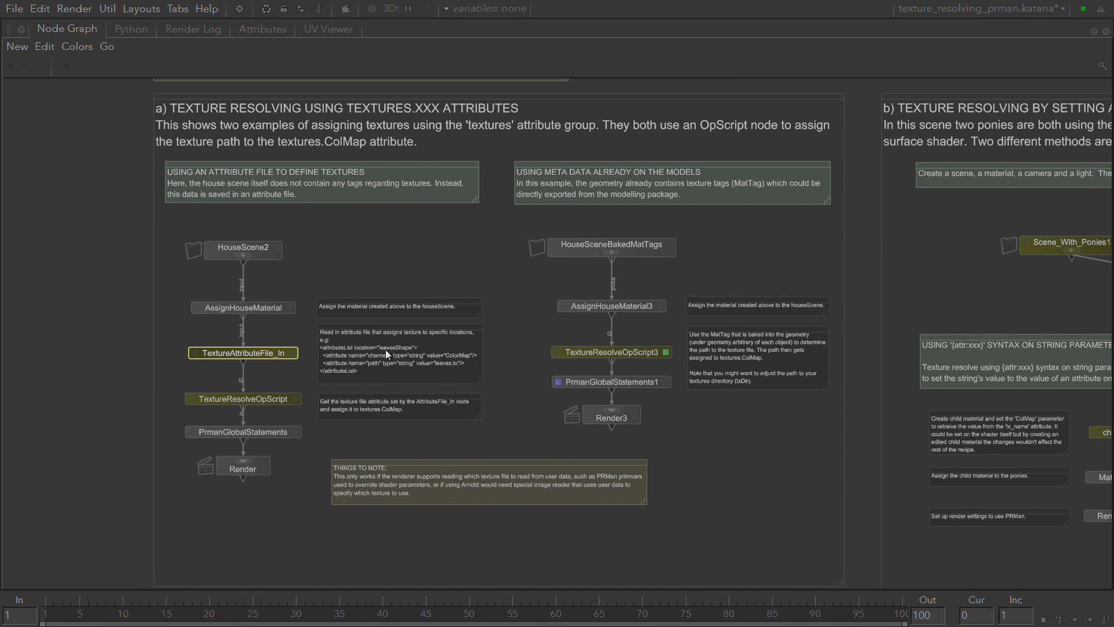
left_click_drag(170, 339, 284, 410)
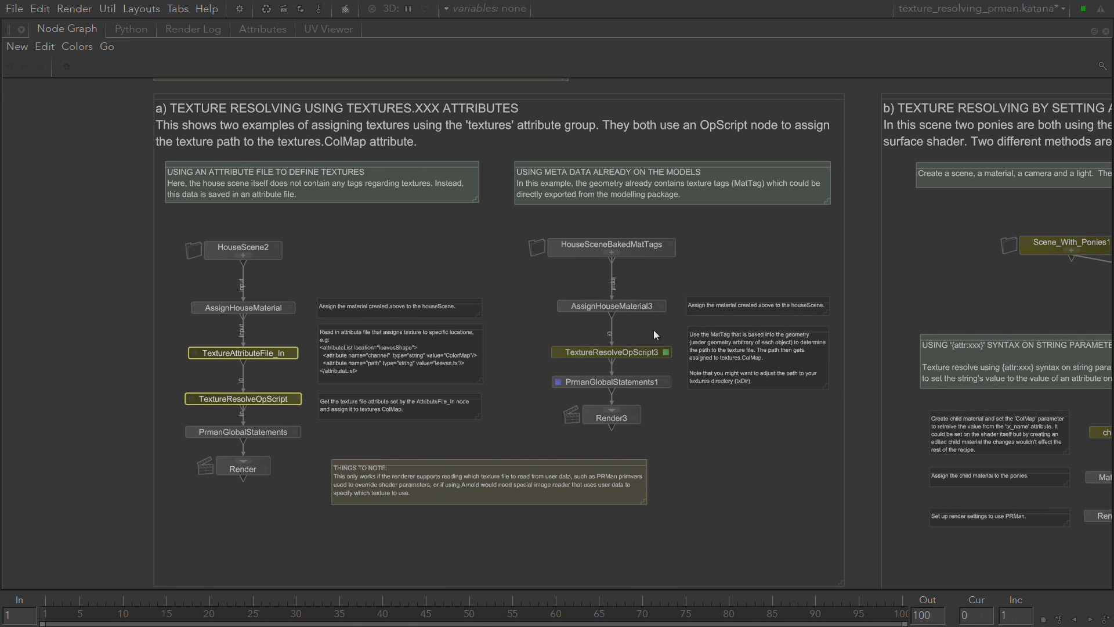
Examine section b of the example, which covers texture resolving by setting attributes on shaders directly
middle_click_drag(517, 232, 327, 269)
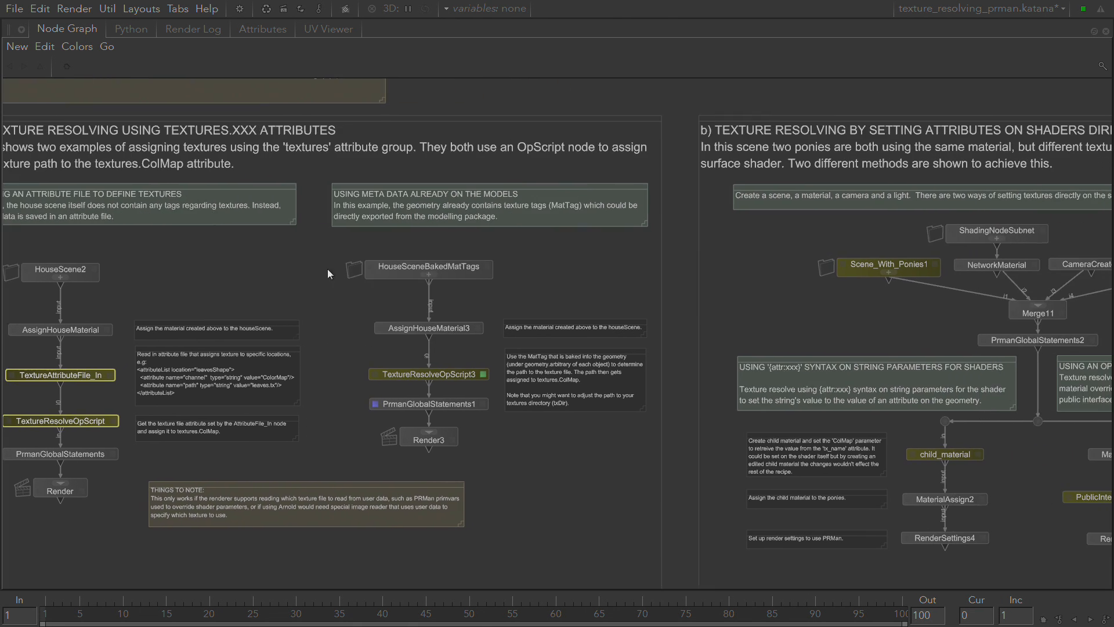
scroll(569, 266, "down", 3)
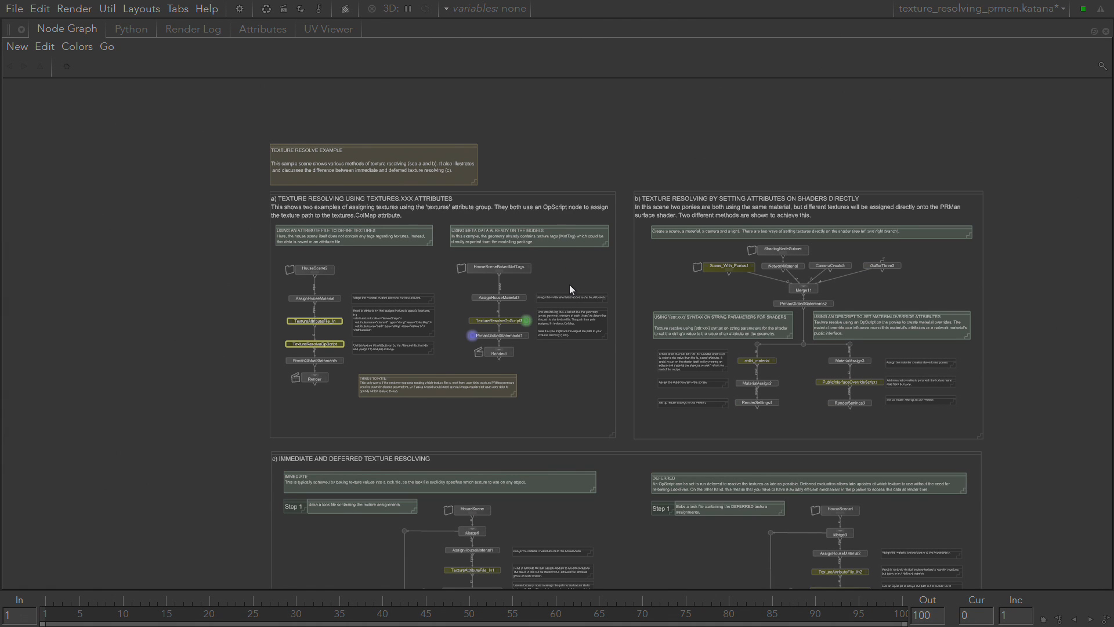
scroll(531, 217, "up", 5)
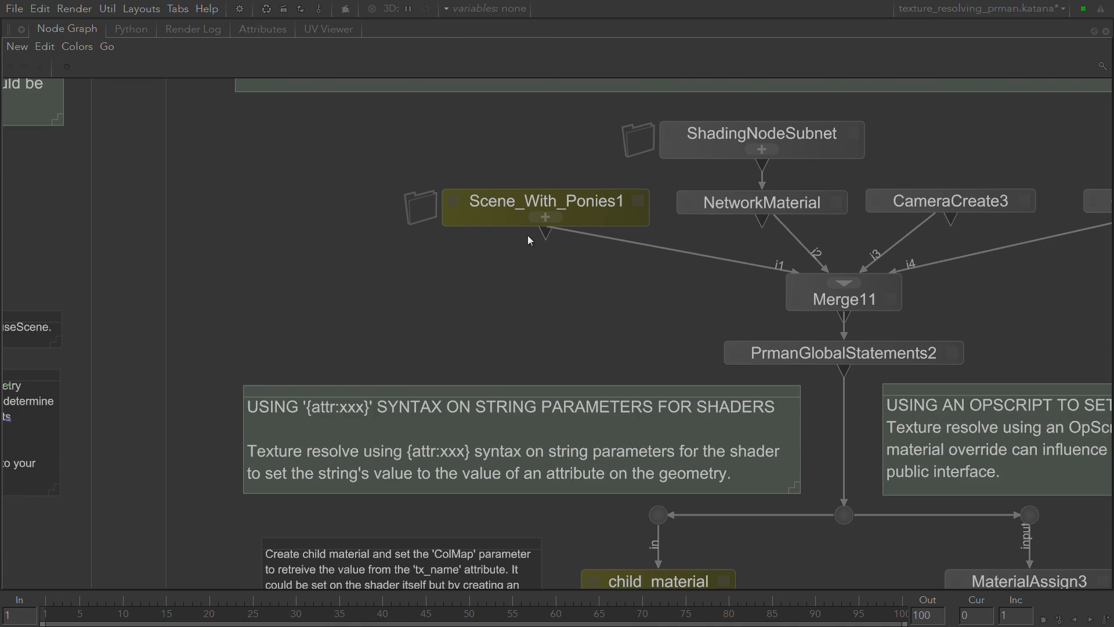
middle_click_drag(473, 235, 340, 405)
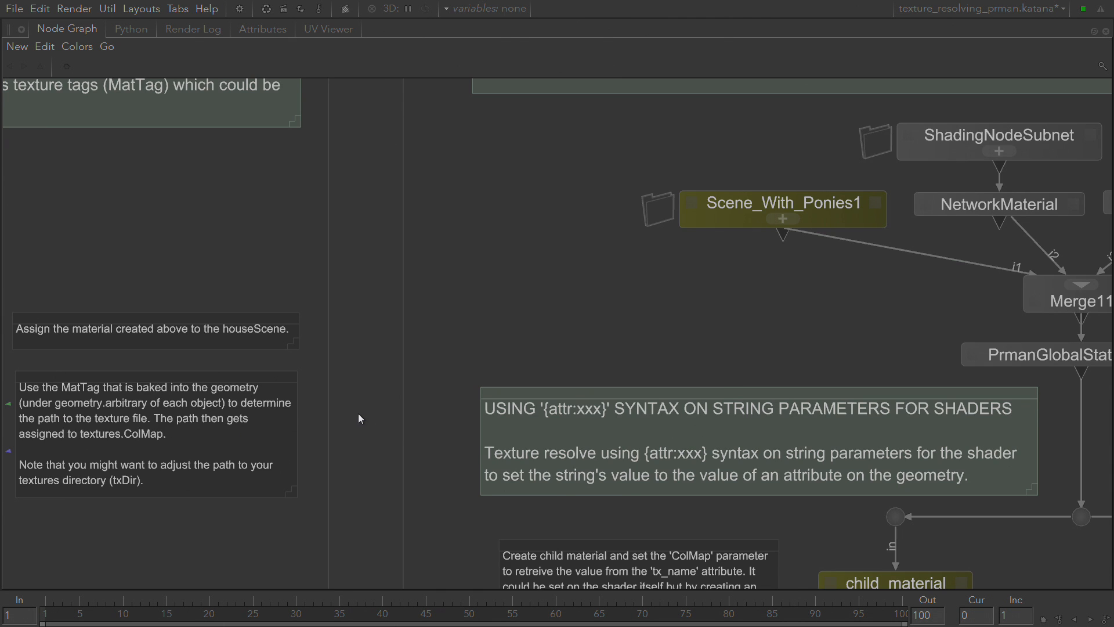
scroll(358, 414, "down", 3)
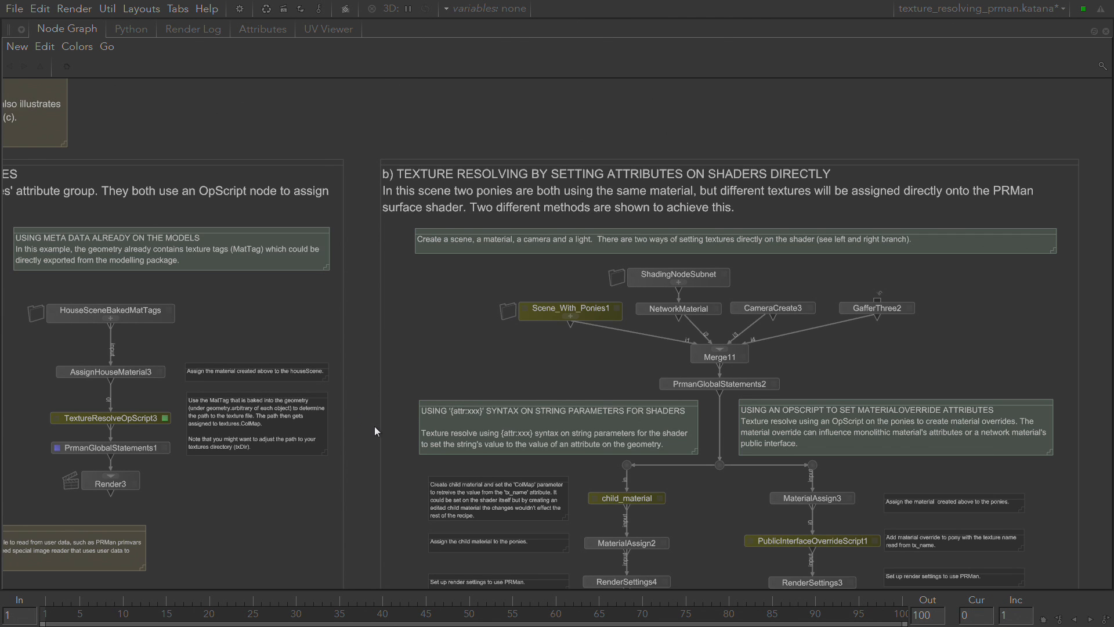
mouse_move(375, 426)
middle_mouse_down()
mouse_move(494, 257)
mouse_move(590, 148)
mouse_move(593, 266)
middle_mouse_up()
scroll(590, 147, "down", 3)
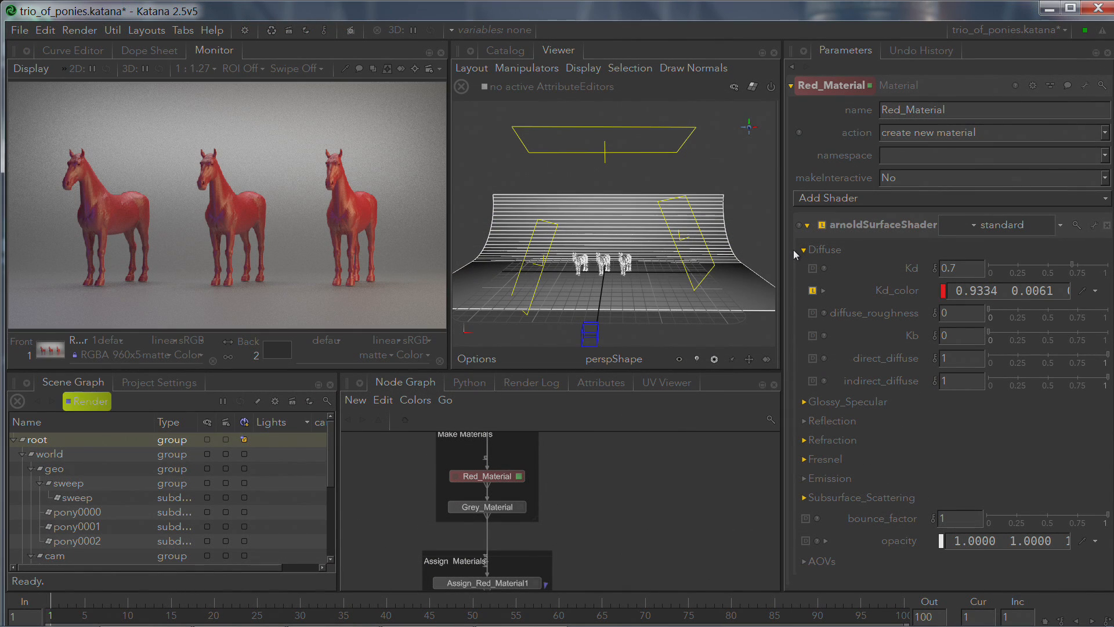